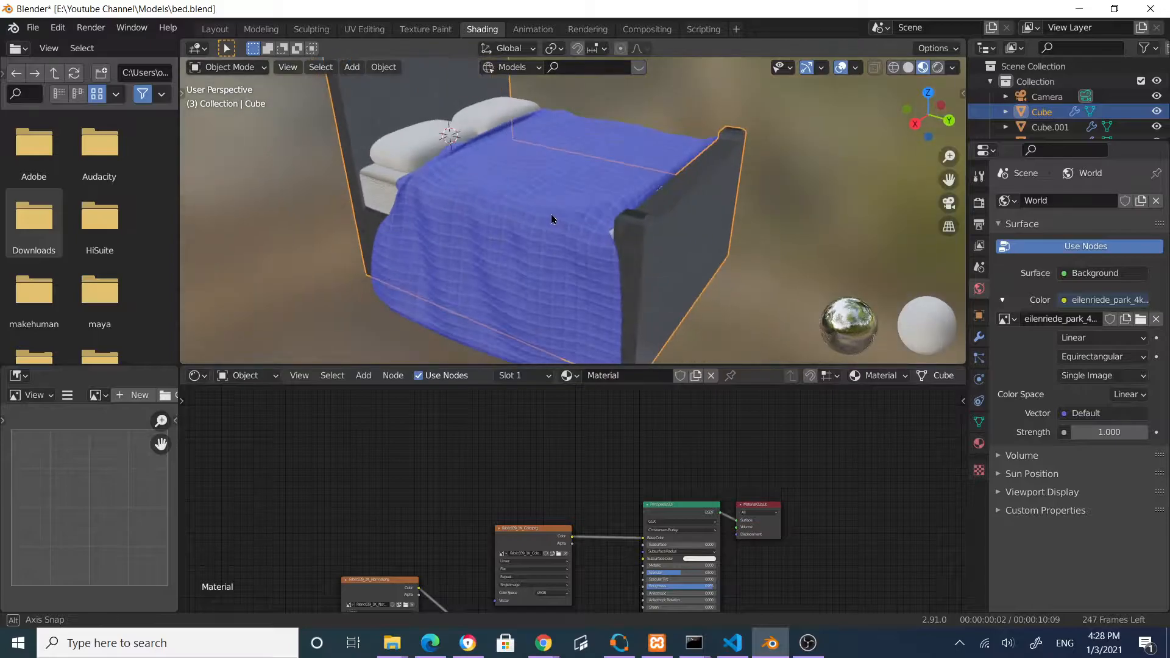
Examine the bed model's frame, pillows and blue blanket from several angles, along with their material nodes
{"action": "left_click", "coordinate": [400, 232]}
{"action": "middle_click_drag", "start_coordinate": [455, 258], "coordinate": [402, 193]}
{"action": "left_click", "coordinate": [455, 138]}
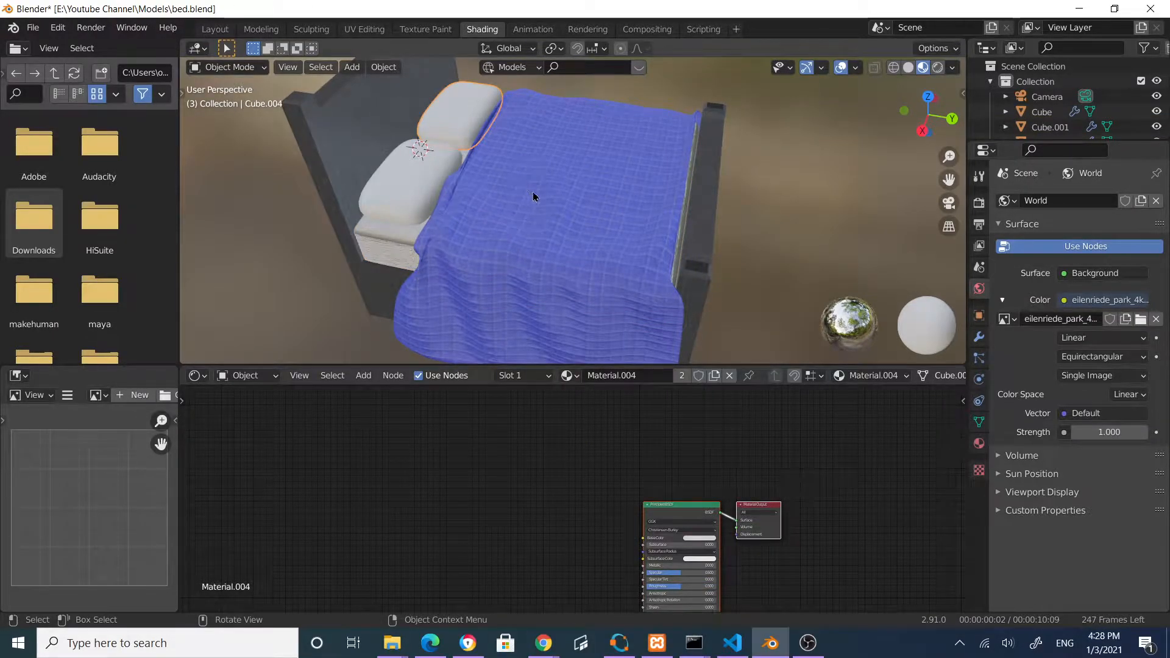
{"action": "left_click", "coordinate": [600, 211]}
{"action": "middle_click_drag", "start_coordinate": [626, 200], "coordinate": [681, 178]}
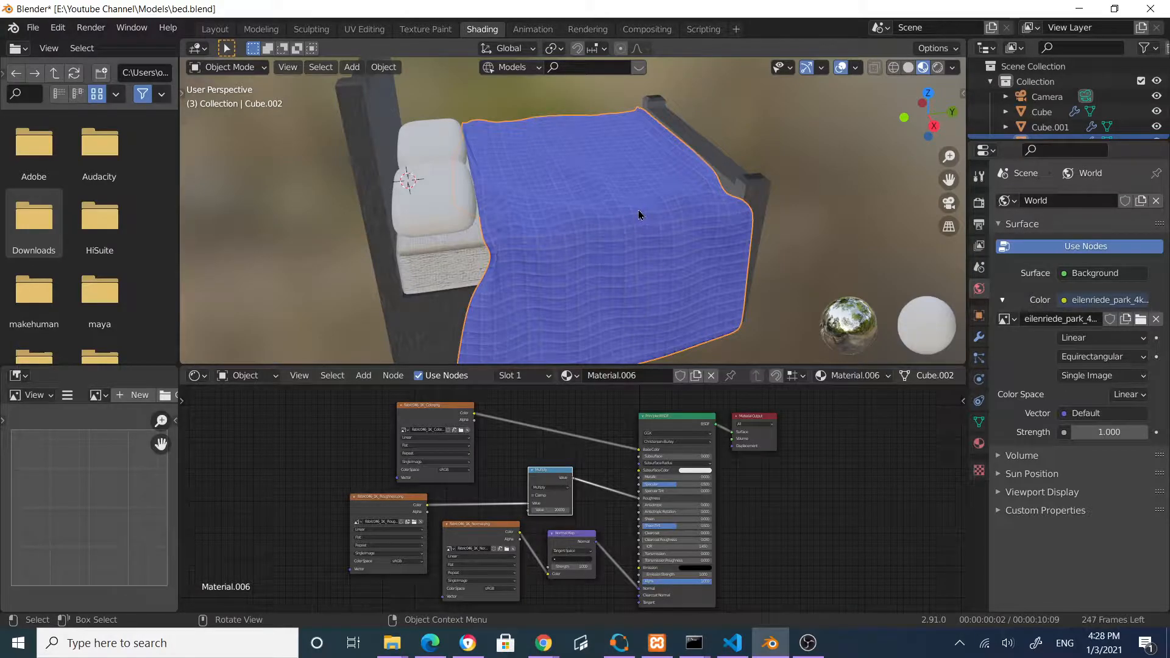
{"action": "mouse_move", "coordinate": [648, 218]}
{"action": "middle_mouse_down"}
{"action": "mouse_move", "coordinate": [550, 224]}
{"action": "mouse_move", "coordinate": [631, 206]}
{"action": "mouse_move", "coordinate": [452, 217]}
{"action": "mouse_move", "coordinate": [544, 194]}
{"action": "mouse_move", "coordinate": [512, 167]}
{"action": "mouse_move", "coordinate": [562, 191]}
{"action": "mouse_move", "coordinate": [635, 178]}
{"action": "mouse_move", "coordinate": [642, 206]}
{"action": "middle_mouse_up"}
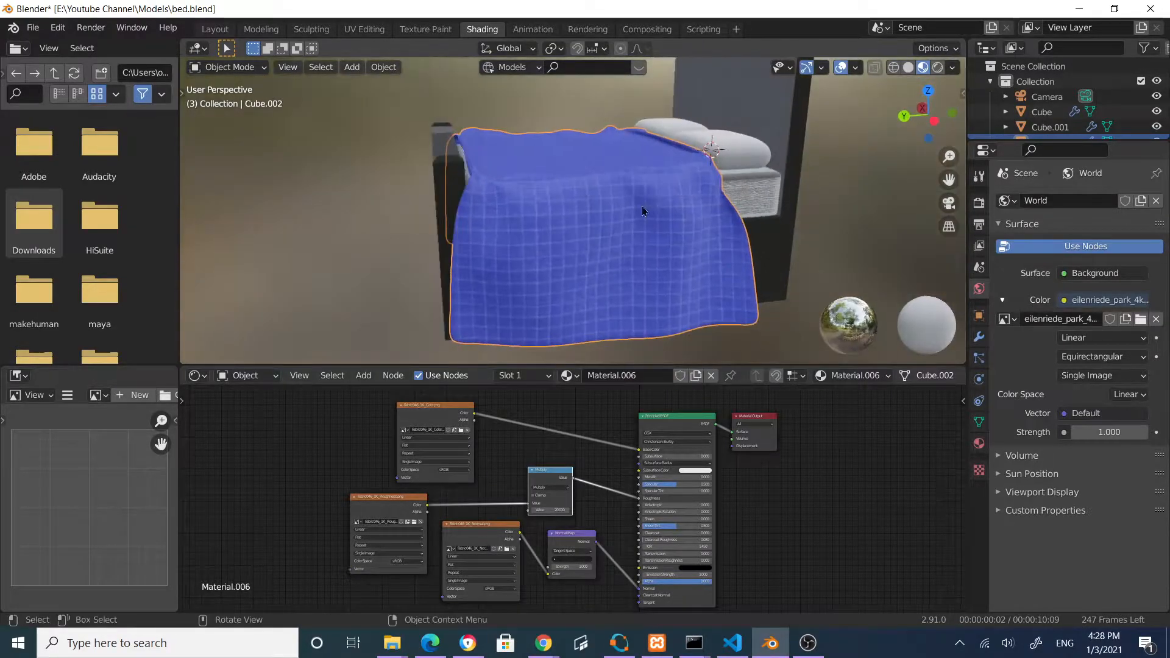
{"action": "scroll", "coordinate": [604, 217], "scroll_direction": "up", "scroll_amount": 6}
{"action": "scroll", "coordinate": [634, 243], "scroll_direction": "down", "scroll_amount": 3}
{"action": "middle_click_drag", "start_coordinate": [653, 248], "coordinate": [638, 228]}
{"action": "scroll", "coordinate": [602, 239], "scroll_direction": "up", "scroll_amount": 3}
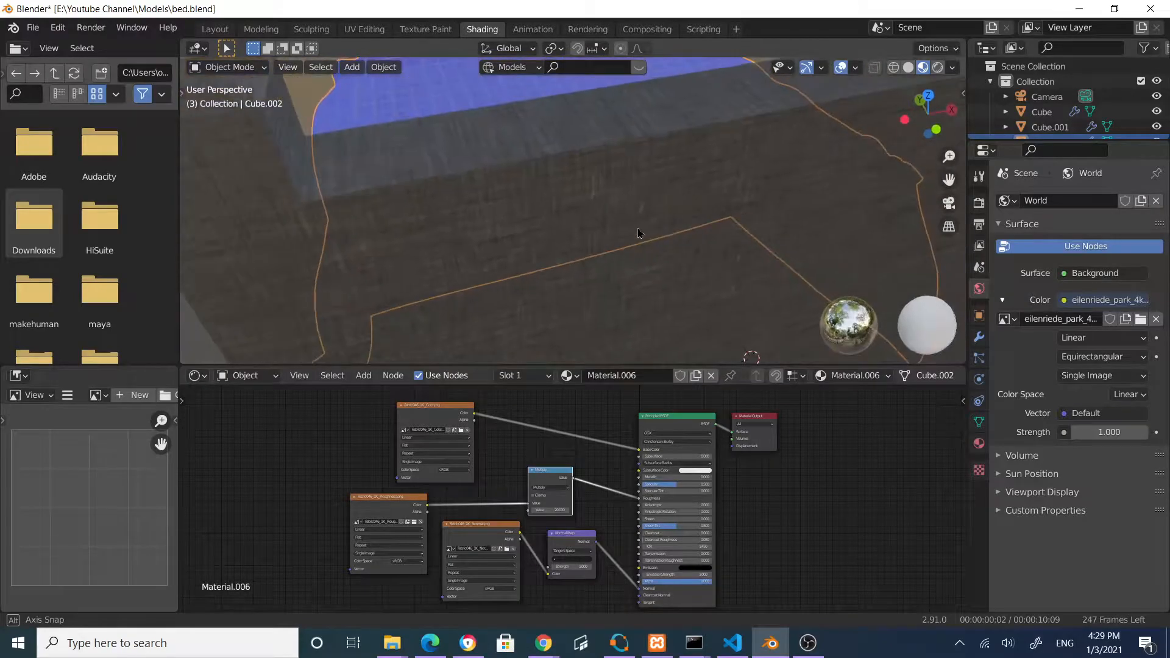
{"action": "middle_click_drag", "start_coordinate": [492, 237], "coordinate": [617, 218]}
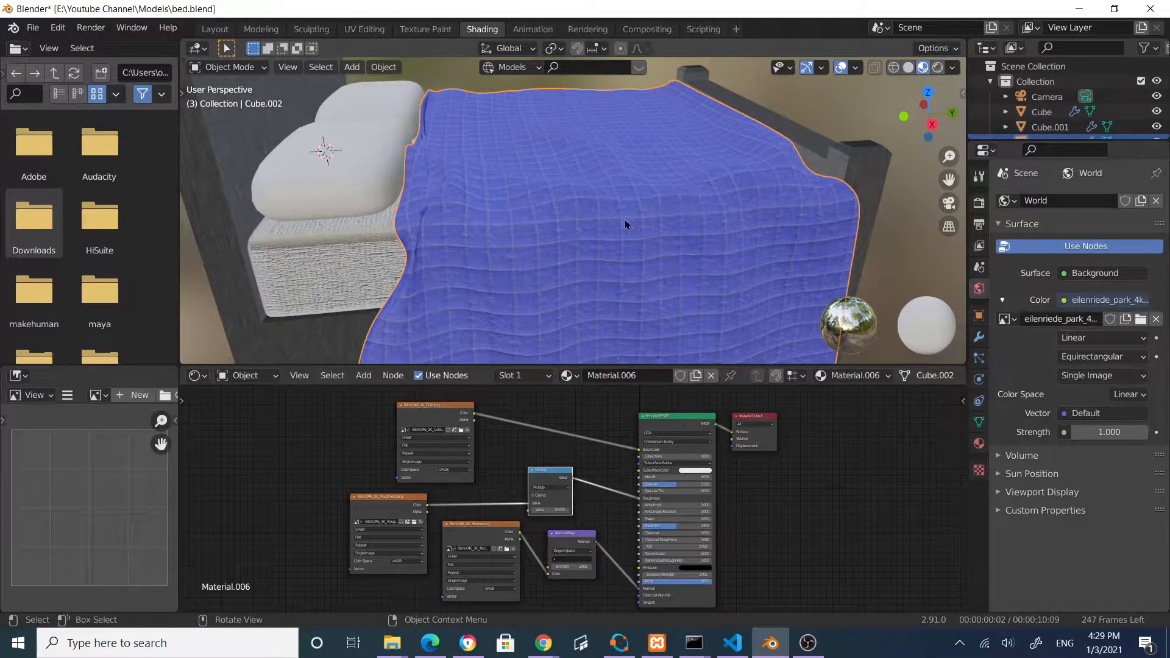
{"action": "middle_click_drag", "start_coordinate": [620, 167], "coordinate": [590, 180]}
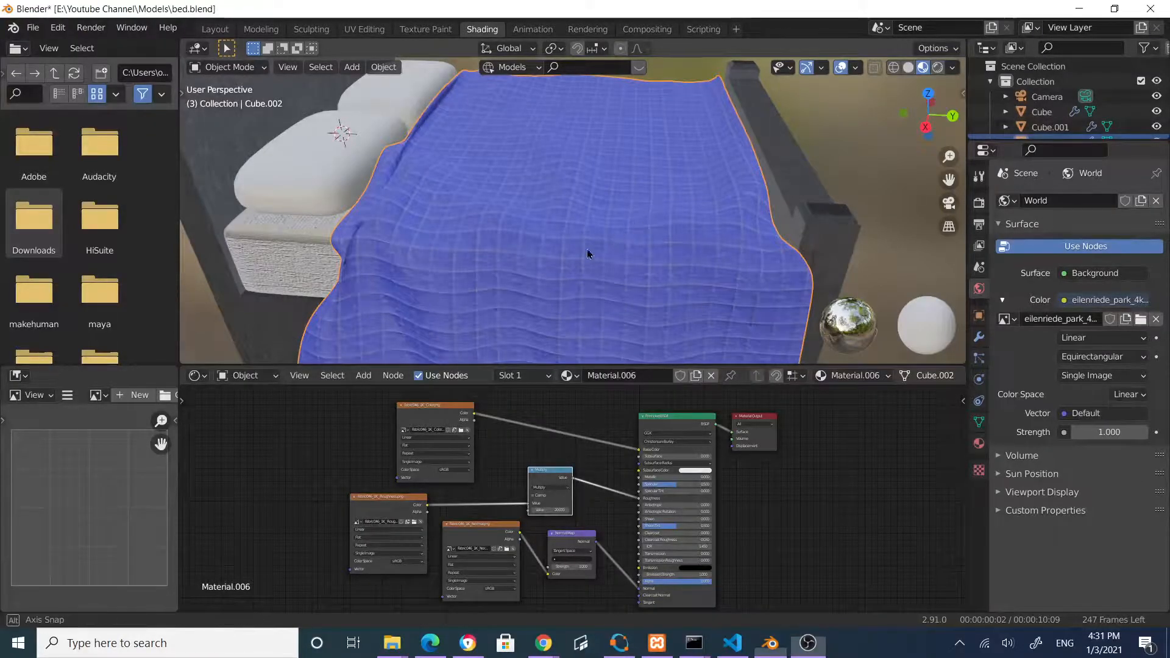
{"action": "middle_click_drag", "start_coordinate": [588, 254], "coordinate": [527, 263]}
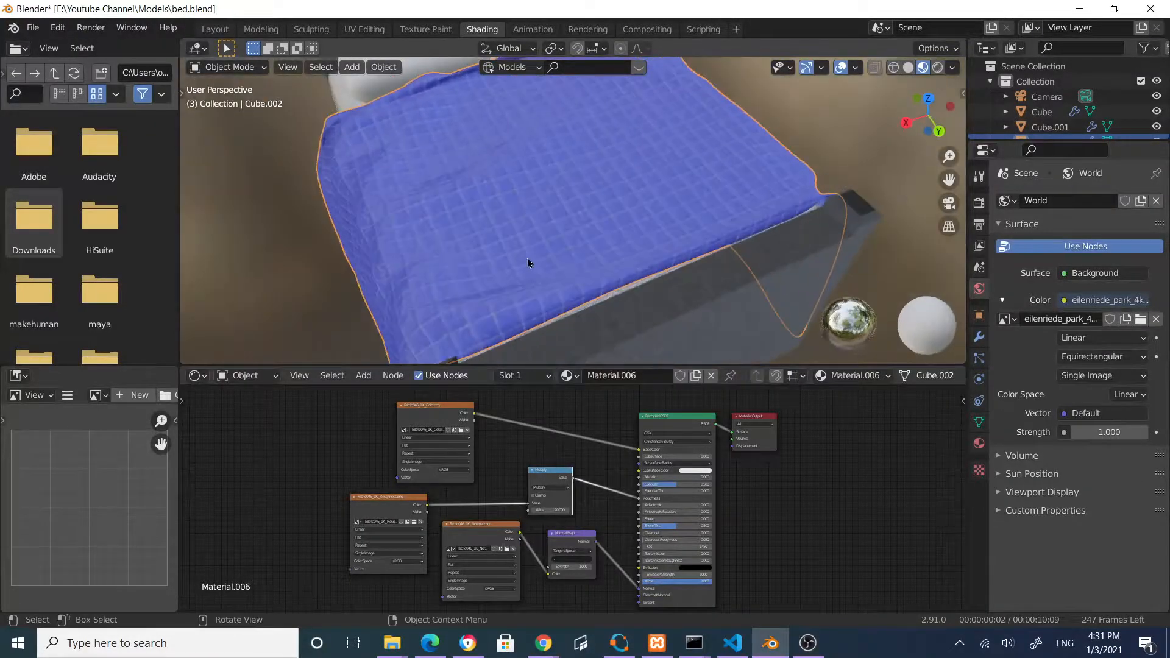
Start a new General scene in place of the bed file
{"action": "left_click", "coordinate": [33, 27]}
{"action": "mouse_move", "coordinate": [55, 45]}
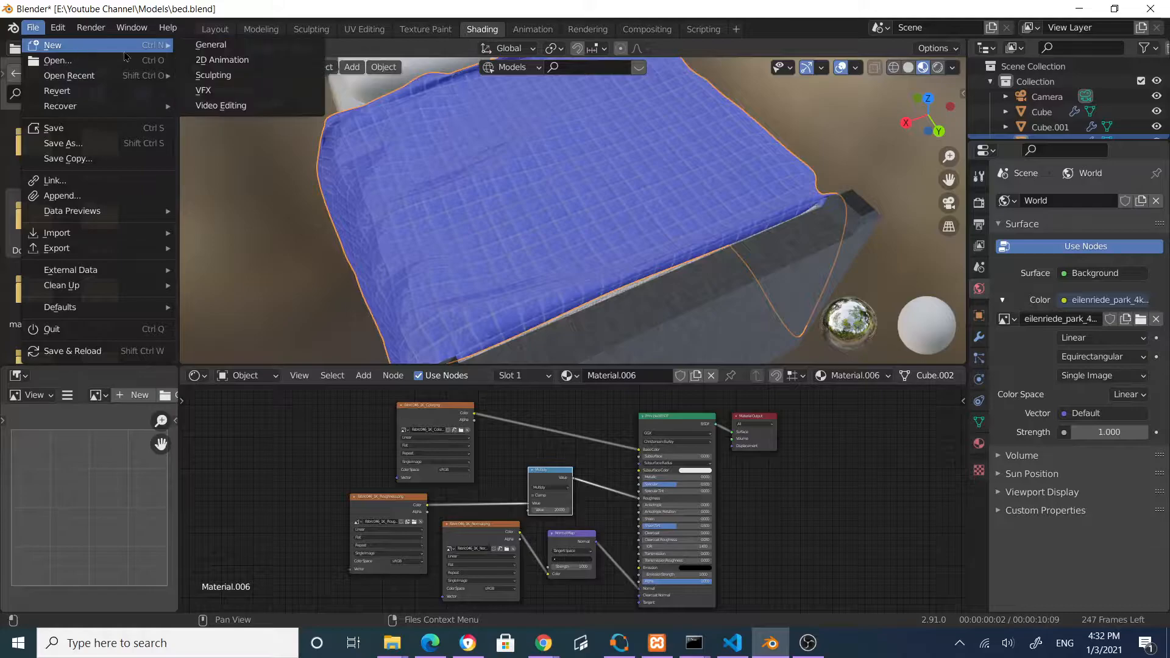
{"action": "left_click", "coordinate": [201, 45]}
{"action": "left_click", "coordinate": [523, 348]}
{"action": "left_click", "coordinate": [538, 314]}
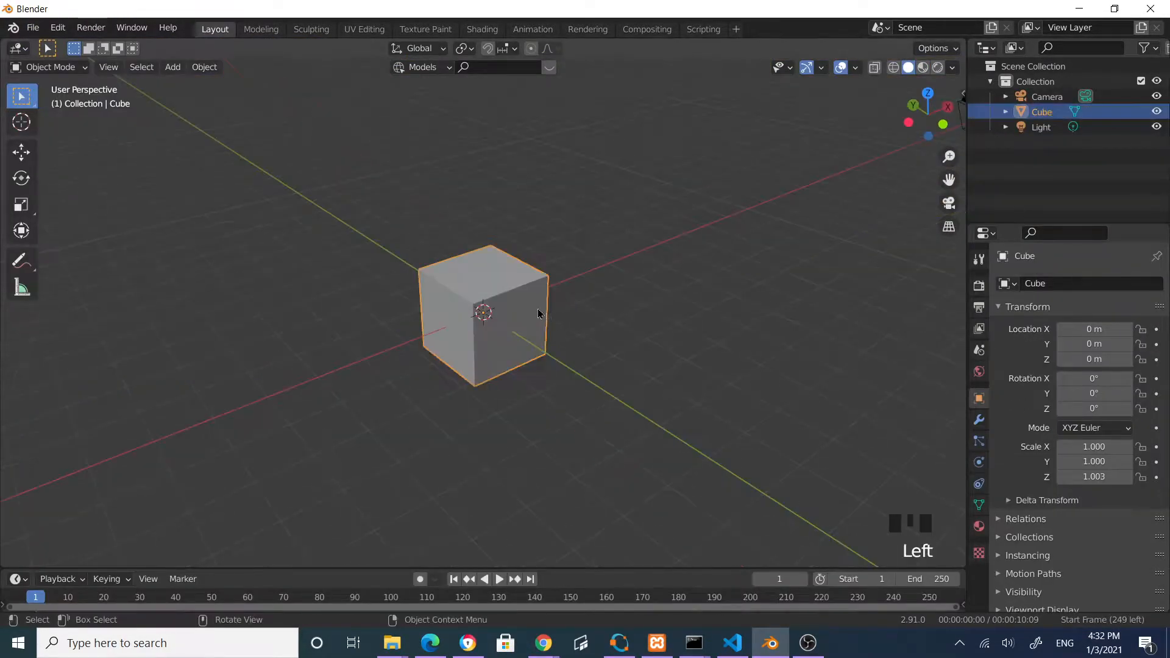
Flatten the default cube along the global Z axis to a Z scale of about 0.676
{"action": "middle_click_drag", "start_coordinate": [584, 326], "coordinate": [470, 335]}
{"action": "scroll", "coordinate": [604, 350], "scroll_direction": "up", "scroll_amount": 3}
{"action": "middle_click_drag", "start_coordinate": [604, 350], "coordinate": [541, 364]}
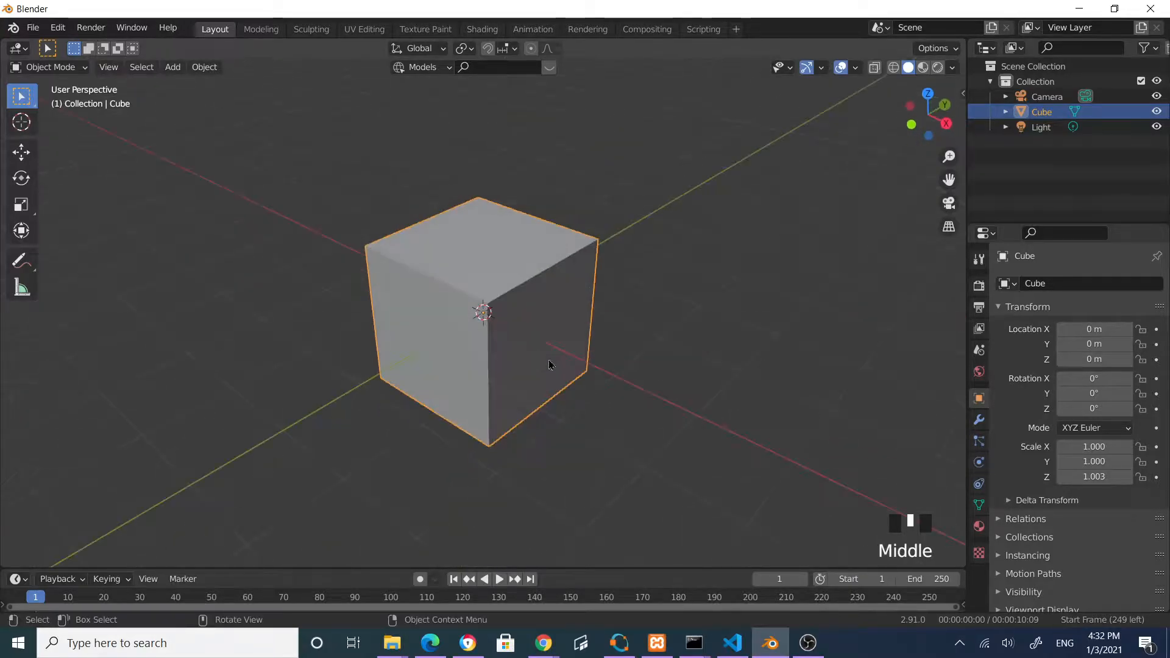
{"action": "scroll", "coordinate": [647, 382], "scroll_direction": "down", "scroll_amount": 1}
{"action": "key", "text": "s"}
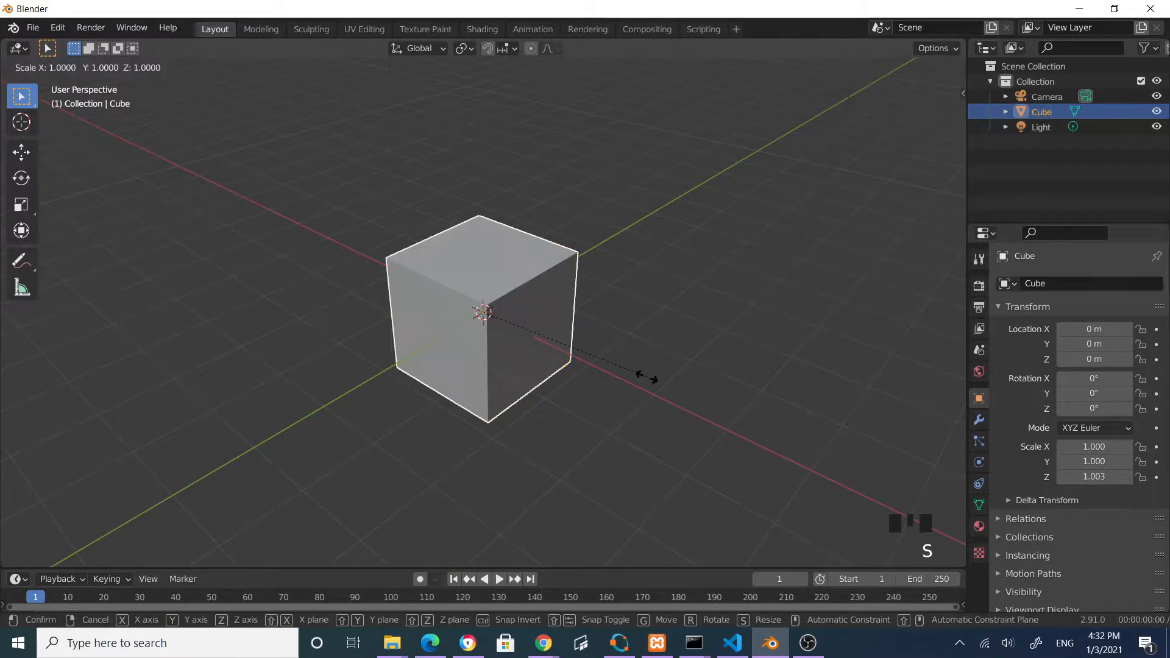
{"action": "key", "text": "z"}
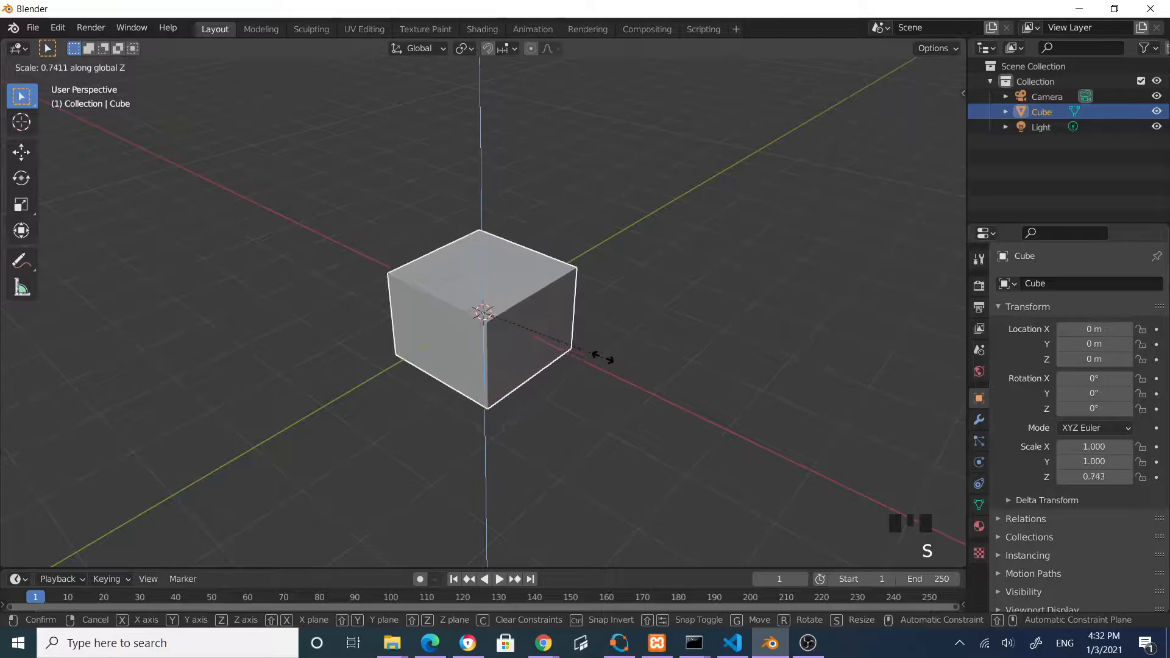
{"action": "left_click", "coordinate": [597, 356]}
Lengthen the cube along the global X axis to an X scale of about 1.808
{"action": "middle_click_drag", "start_coordinate": [597, 356], "coordinate": [700, 386]}
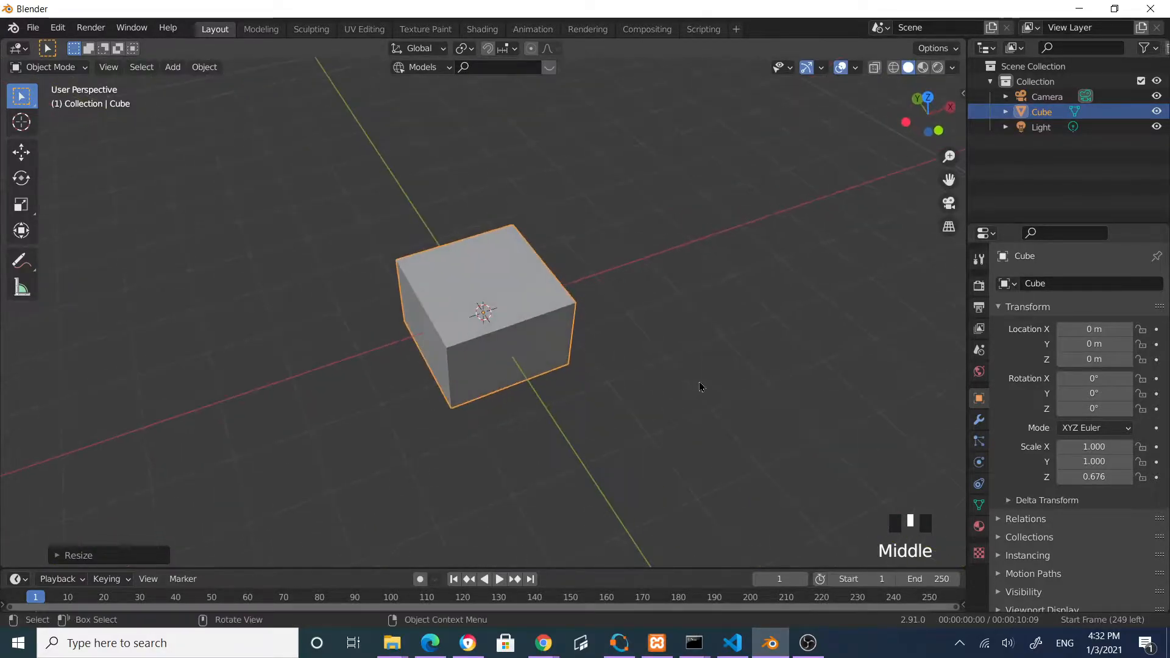
{"action": "key", "text": "s"}
{"action": "key", "text": "x"}
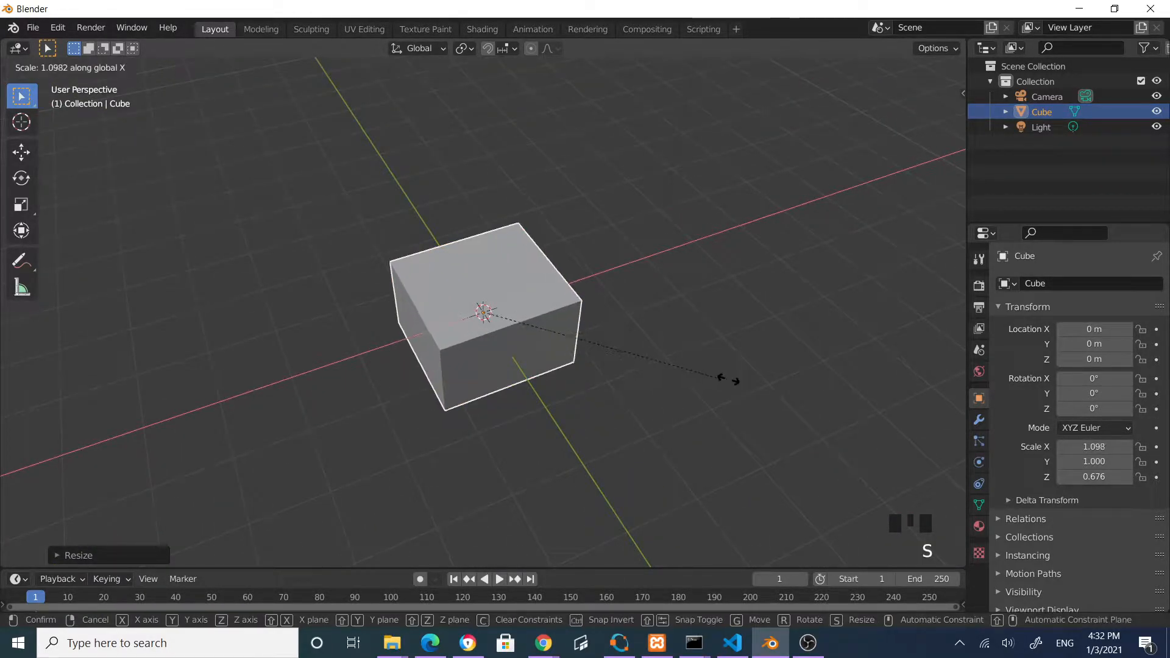
{"action": "left_click", "coordinate": [893, 373]}
Widen the cube along the global Y axis to a Y scale of about 1.437
{"action": "scroll", "coordinate": [702, 371], "scroll_direction": "down", "scroll_amount": 1}
{"action": "middle_click_drag", "start_coordinate": [698, 369], "coordinate": [525, 386]}
{"action": "scroll", "coordinate": [564, 333], "scroll_direction": "up", "scroll_amount": 2}
{"action": "middle_click_drag", "start_coordinate": [564, 333], "coordinate": [620, 362]}
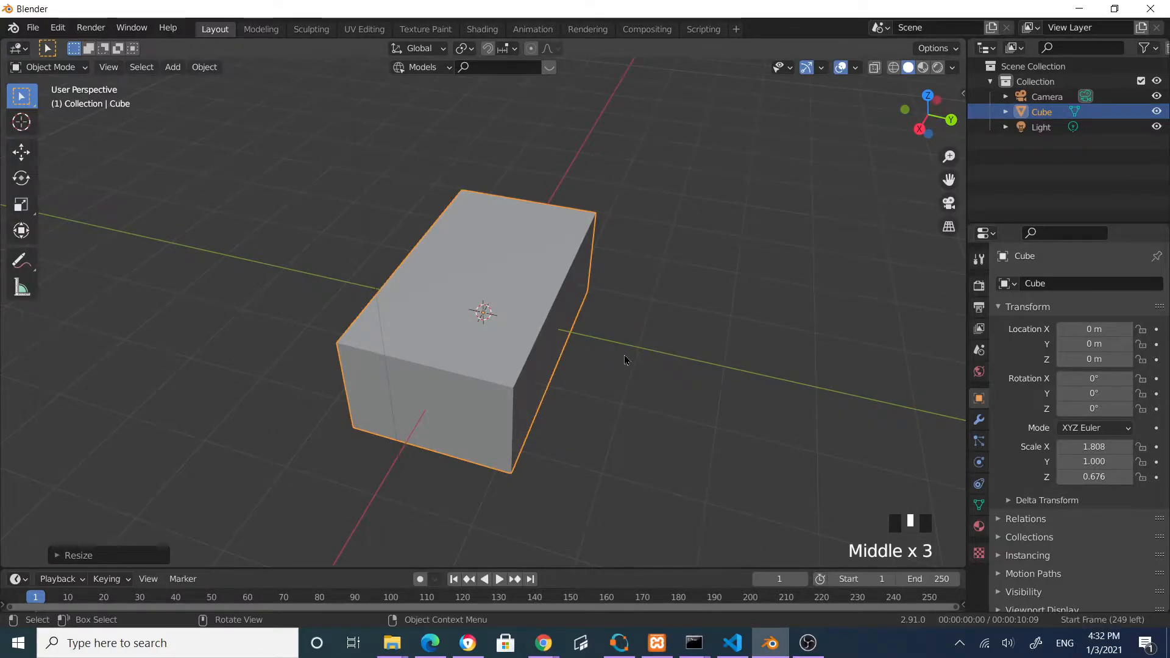
{"action": "key", "text": "s"}
{"action": "key", "text": "y"}
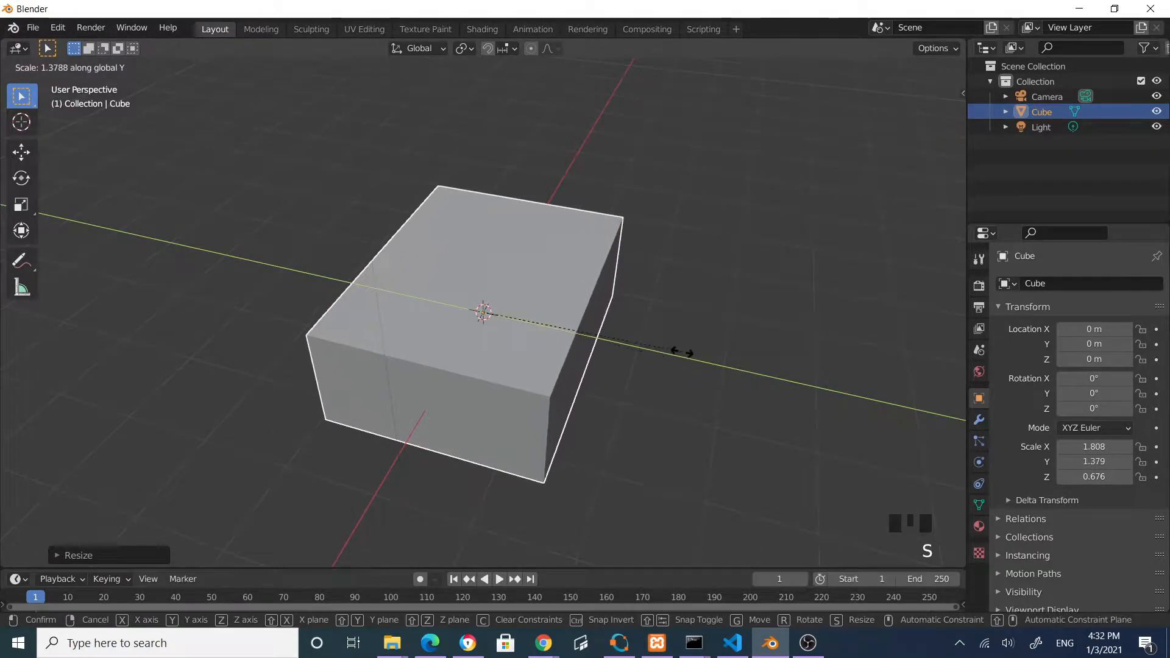
{"action": "left_click", "coordinate": [689, 355]}
Apply the scale of the resized cube
{"action": "scroll", "coordinate": [680, 329], "scroll_direction": "up", "scroll_amount": 3}
{"action": "middle_click_drag", "start_coordinate": [661, 274], "coordinate": [691, 271]}
{"action": "scroll", "coordinate": [726, 235], "scroll_direction": "down", "scroll_amount": 2}
{"action": "left_click", "coordinate": [728, 236]}
{"action": "left_click", "coordinate": [636, 273]}
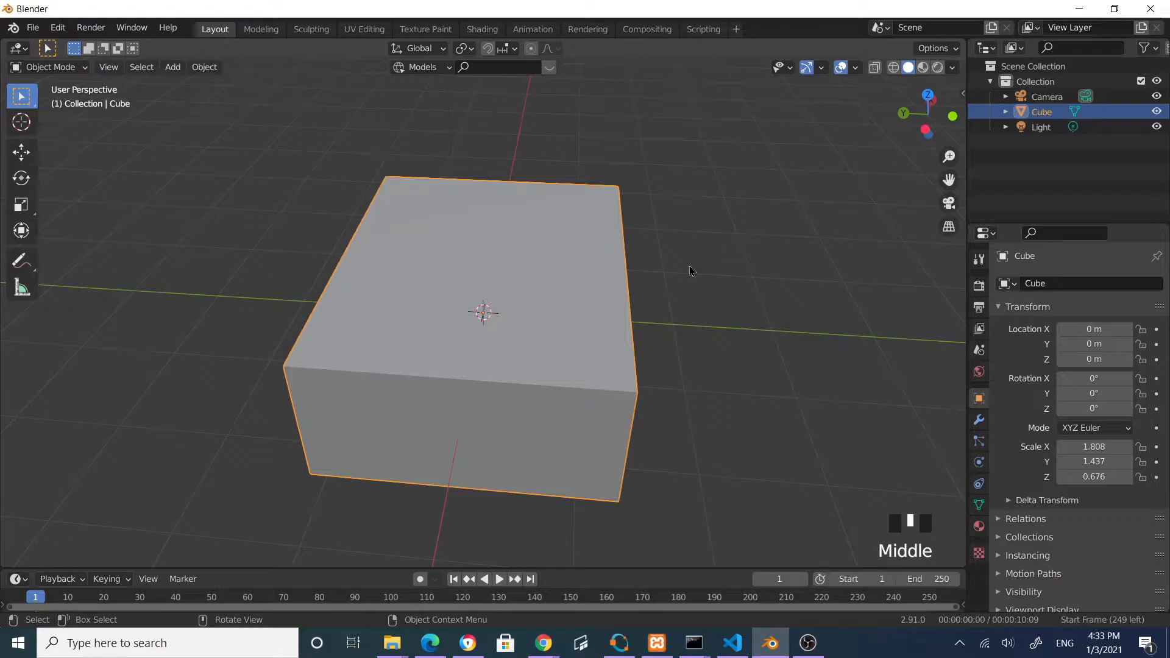
{"action": "key", "text": "ctrl+a"}
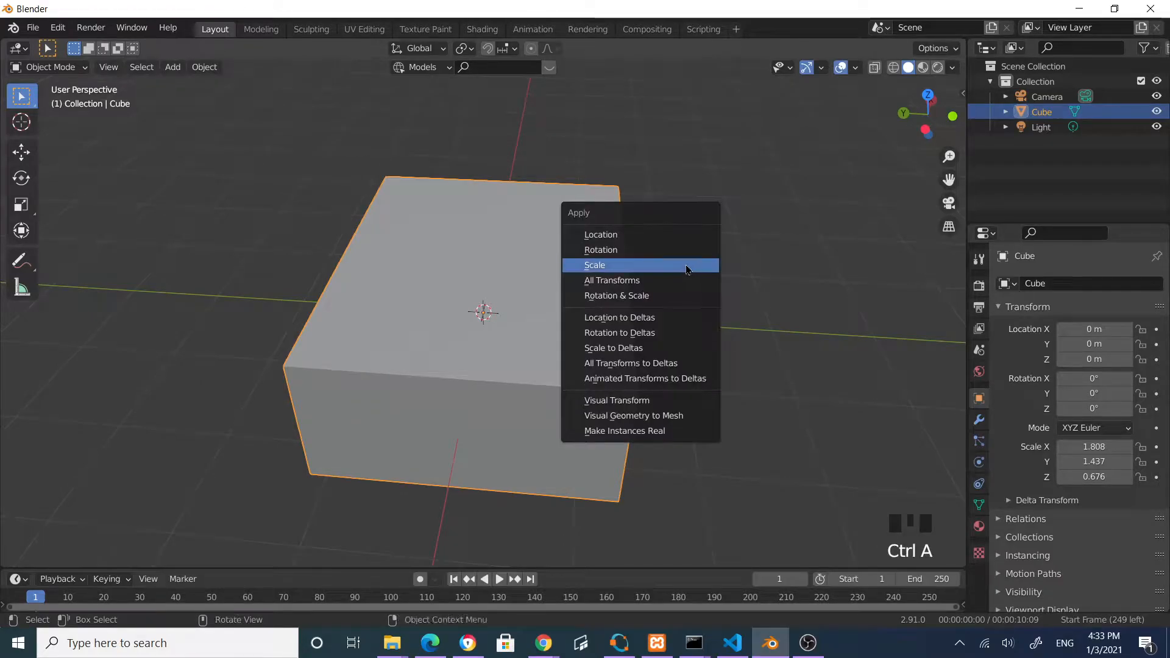
{"action": "left_click", "coordinate": [687, 267]}
Open the Auto Mirror add-on's settings for the cube
{"action": "middle_click_drag", "start_coordinate": [690, 264], "coordinate": [802, 177]}
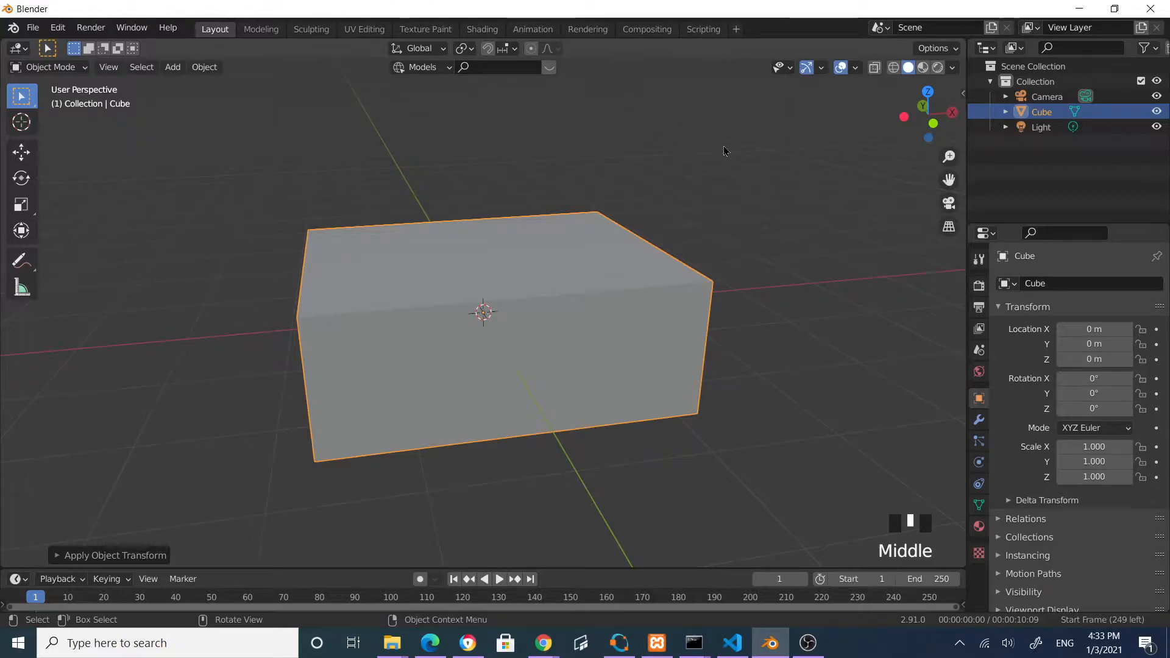
{"action": "key", "text": "n"}
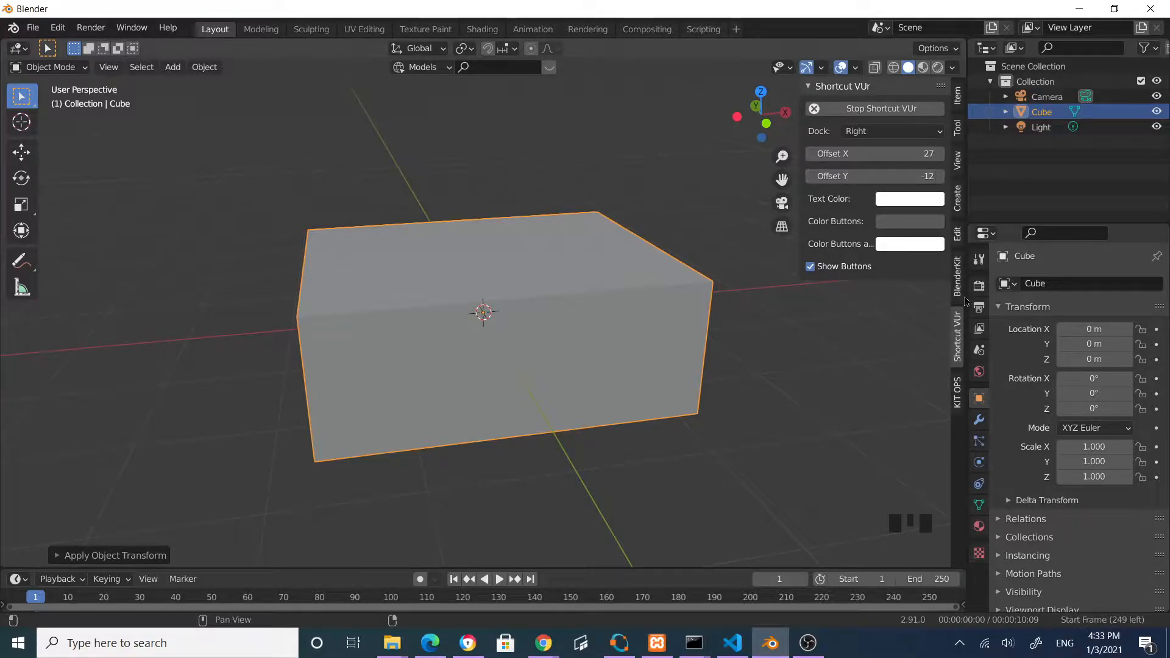
{"action": "left_click", "coordinate": [961, 244]}
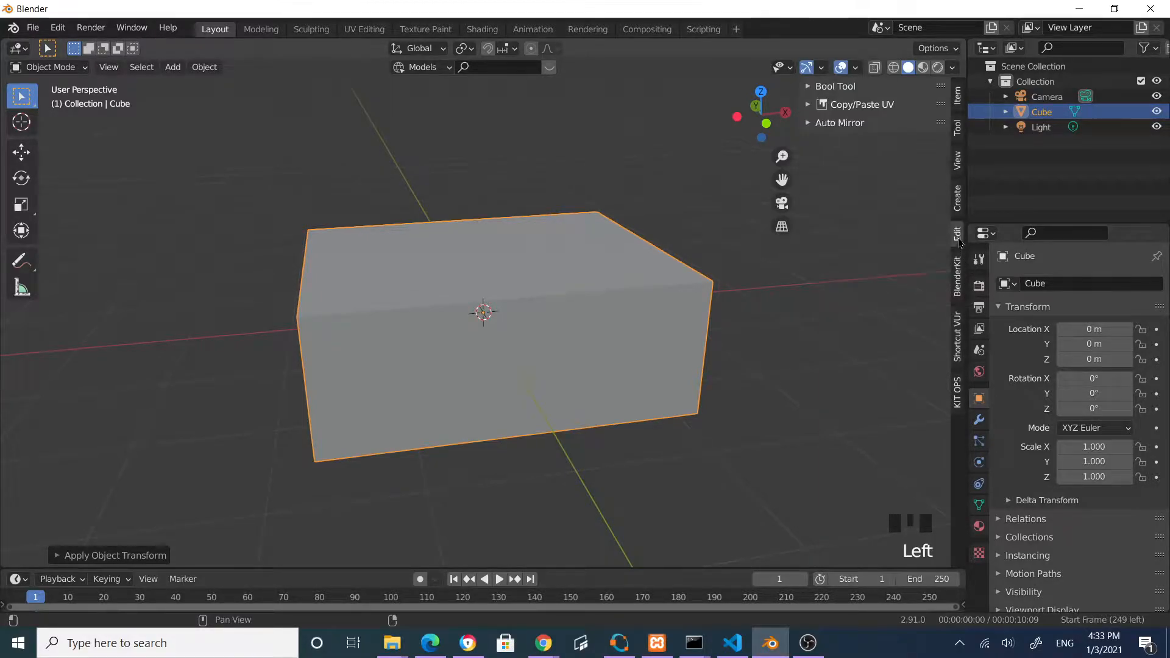
{"action": "left_click", "coordinate": [864, 123]}
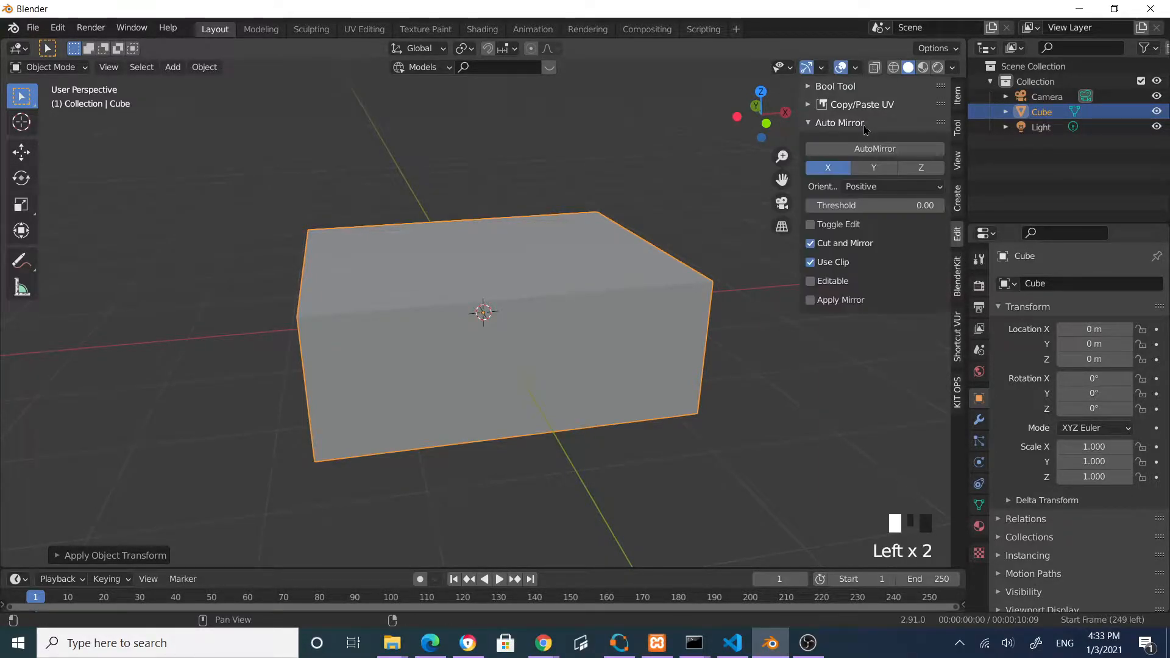
Search the add-on preferences for "auto" to check whether the Auto Mirror add-on is enabled
{"action": "left_click", "coordinate": [58, 27]}
{"action": "left_click", "coordinate": [92, 244]}
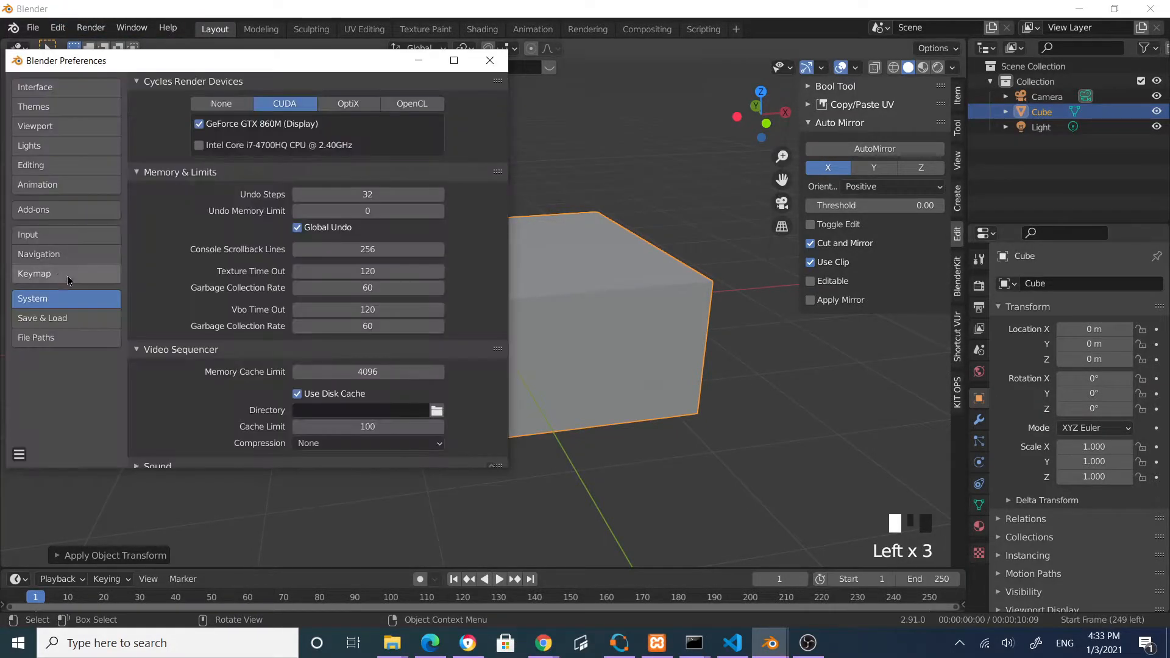
{"action": "left_click", "coordinate": [55, 209]}
{"action": "left_click", "coordinate": [436, 105]}
{"action": "type", "text": "auto"}
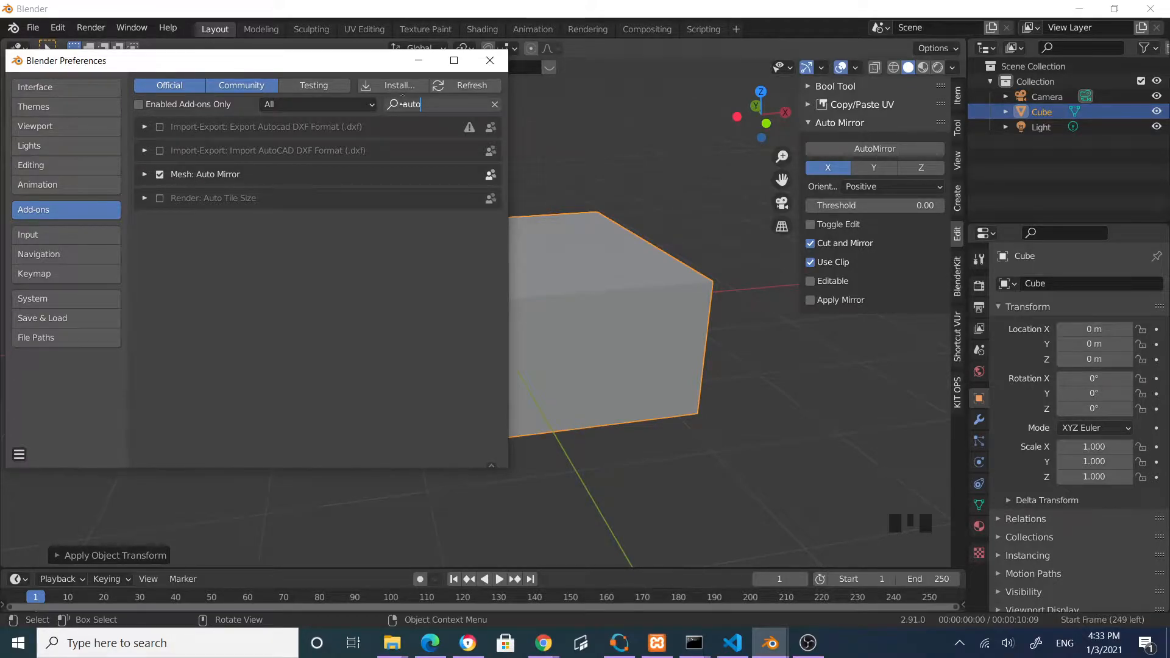
{"action": "left_click", "coordinate": [485, 68]}
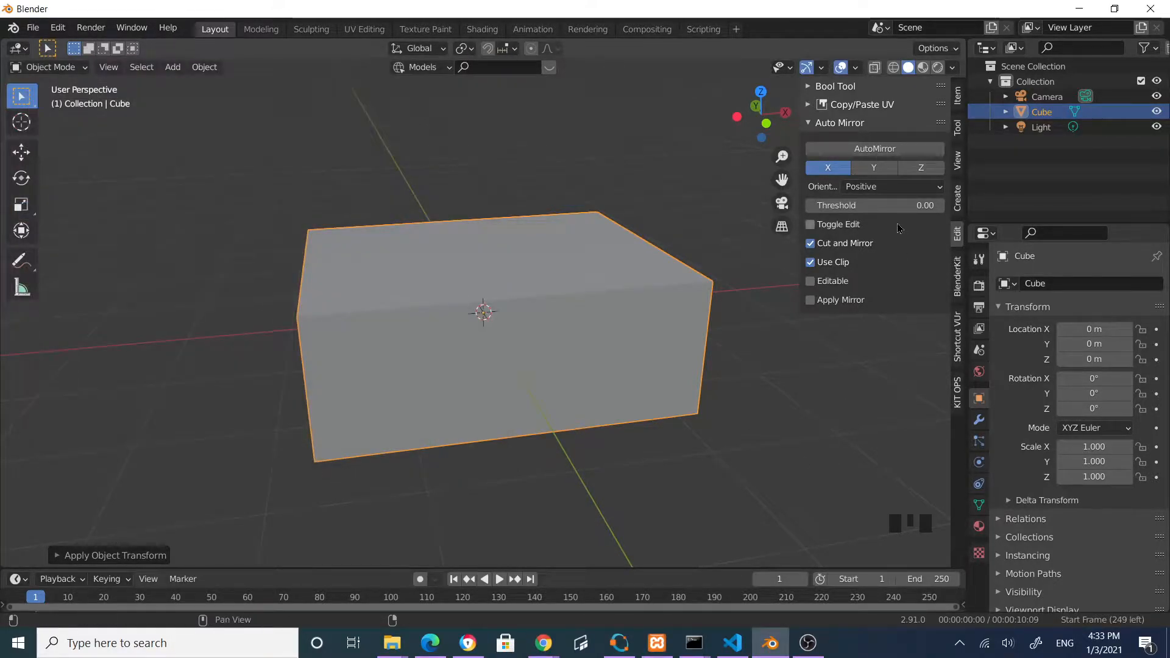
Run AutoMirror on the box along the X axis and again along the Y axis
{"action": "middle_click_drag", "start_coordinate": [570, 280], "coordinate": [496, 317]}
{"action": "scroll", "coordinate": [616, 319], "scroll_direction": "down", "scroll_amount": 2}
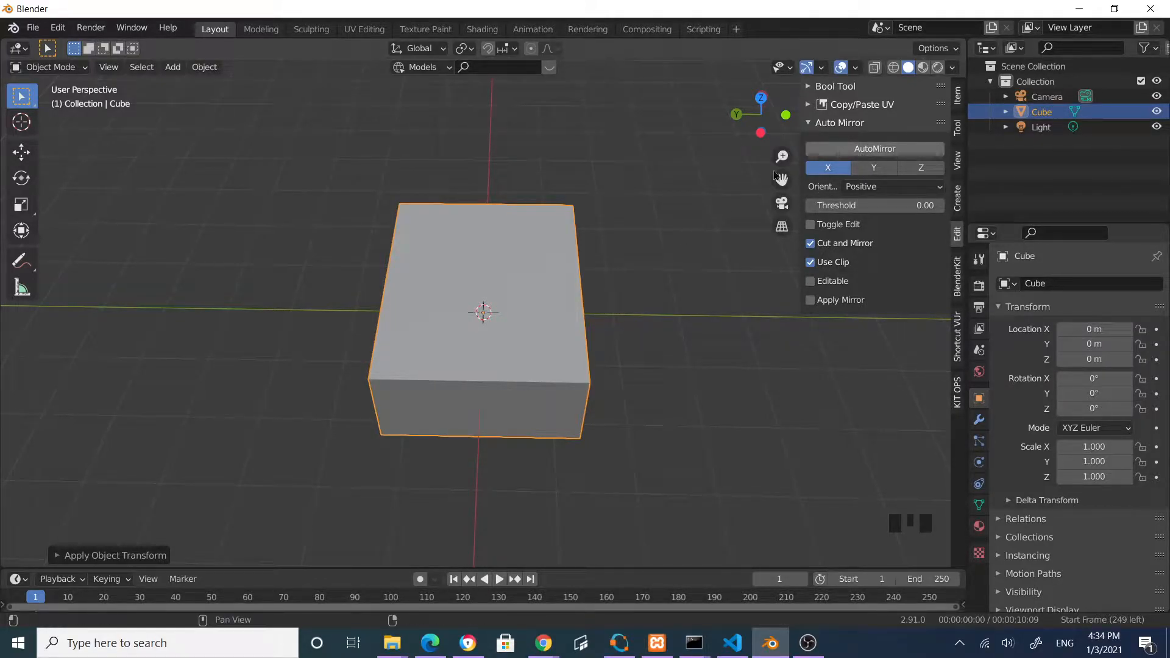
{"action": "middle_click_drag", "start_coordinate": [515, 284], "coordinate": [336, 349]}
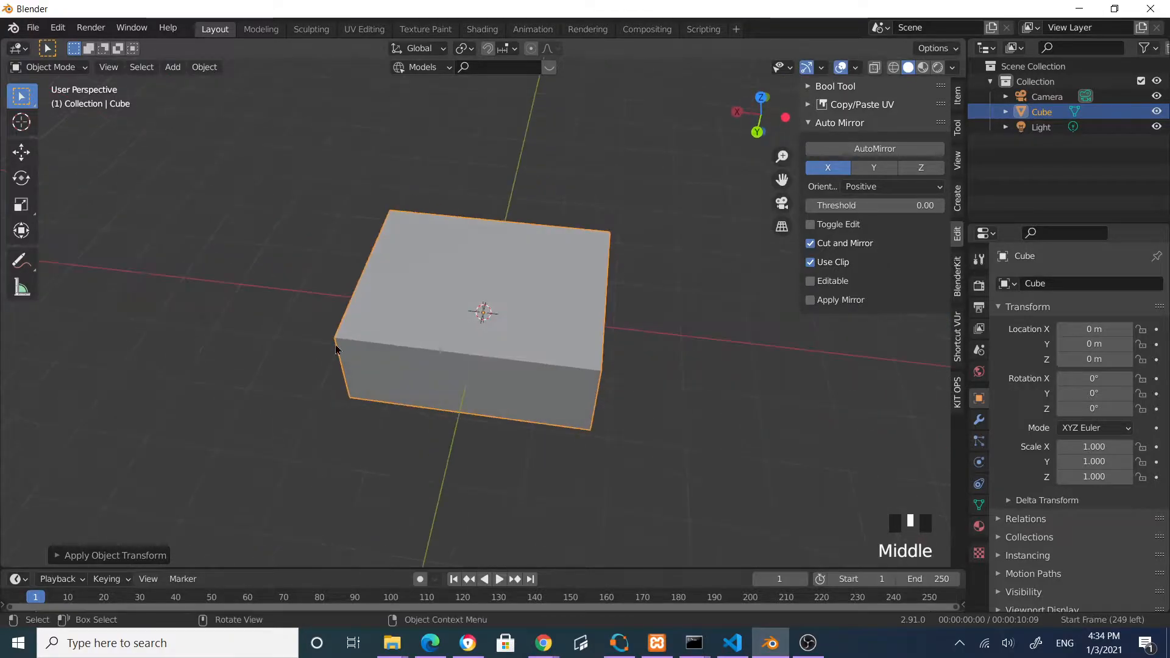
{"action": "left_click", "coordinate": [888, 149]}
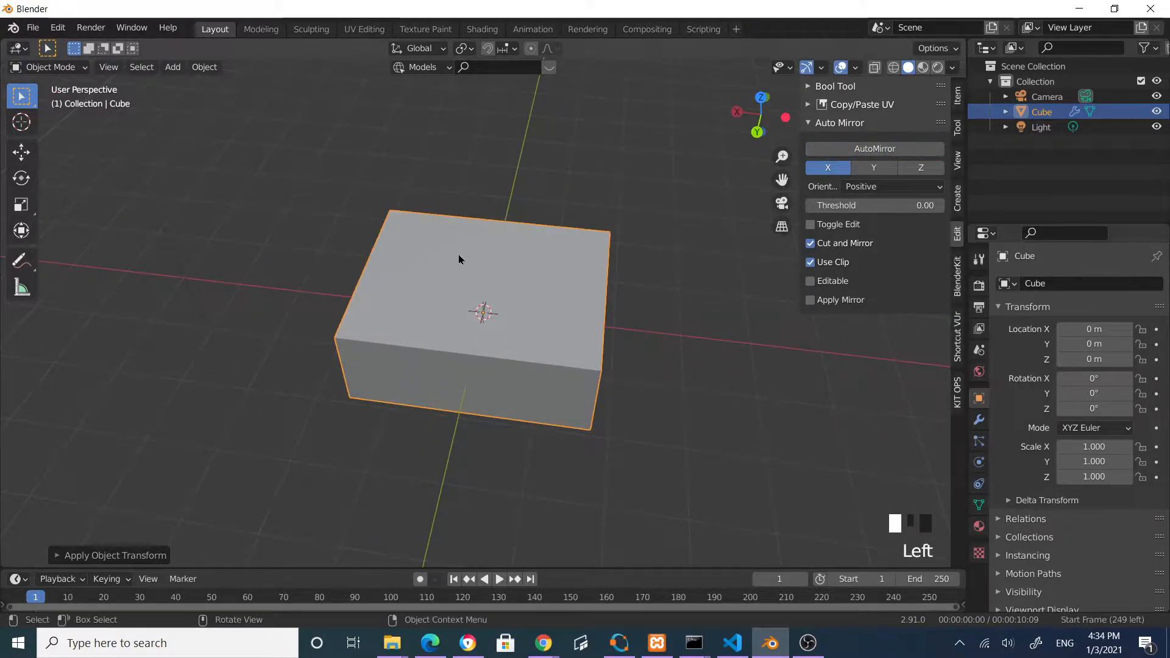
{"action": "left_click", "coordinate": [874, 168]}
{"action": "left_click", "coordinate": [881, 154]}
{"action": "middle_click_drag", "start_coordinate": [659, 368], "coordinate": [523, 366]}
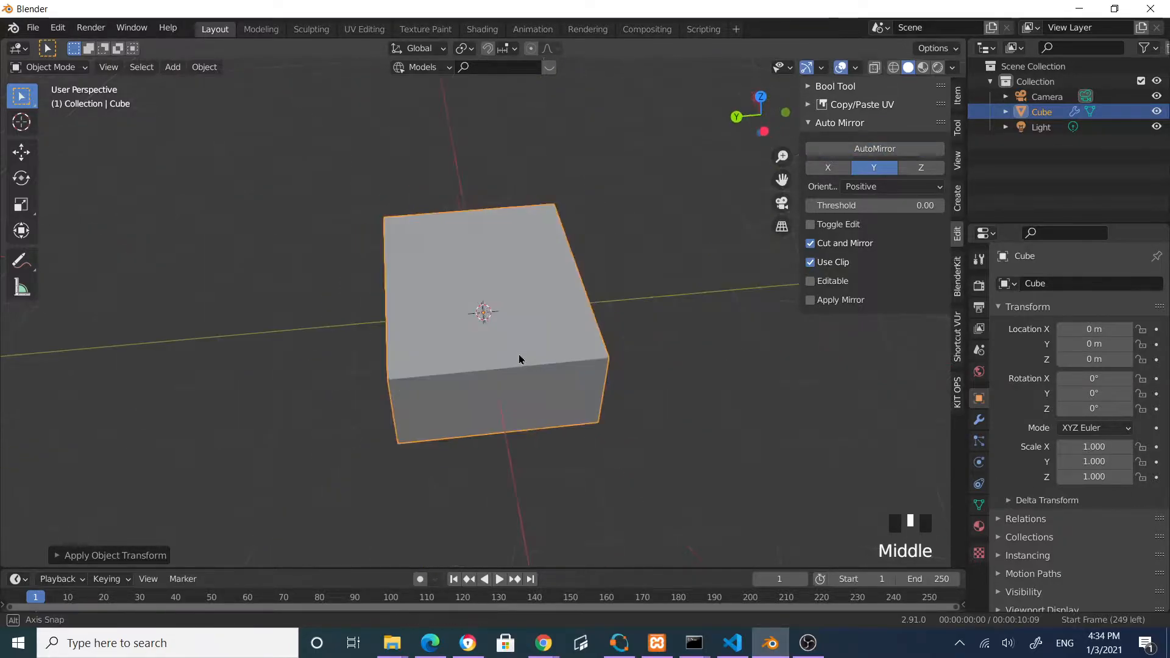
{"action": "left_click", "coordinate": [529, 345]}
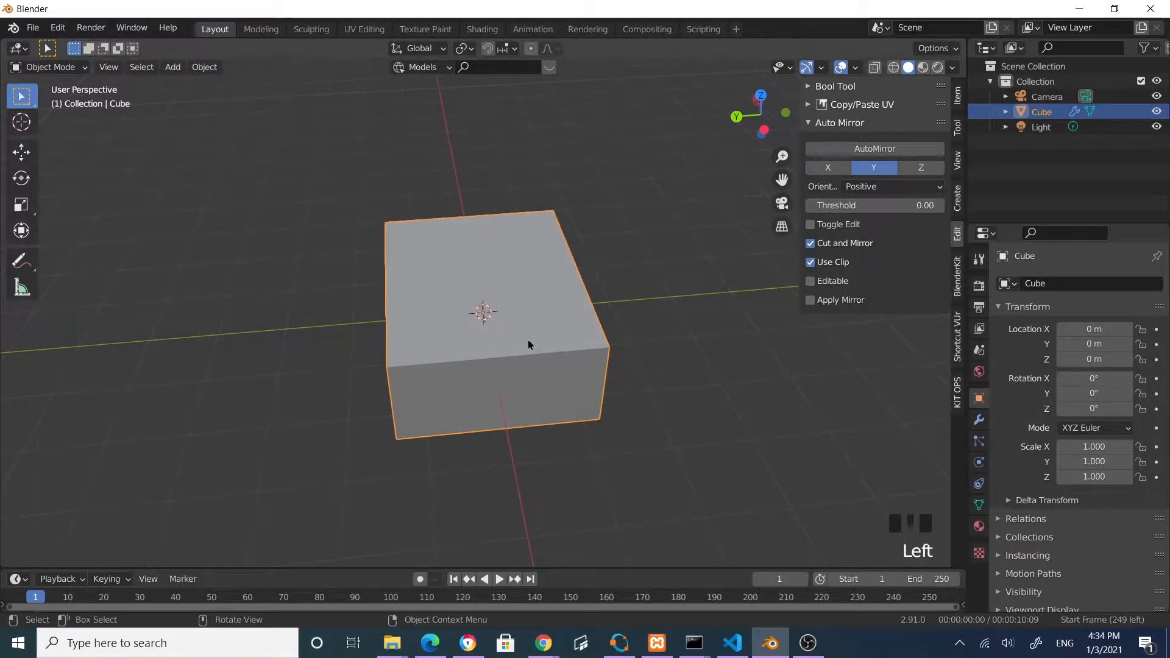
Review the axis settings of the box's two Mirror modifiers and collapse both
{"action": "left_click", "coordinate": [980, 425]}
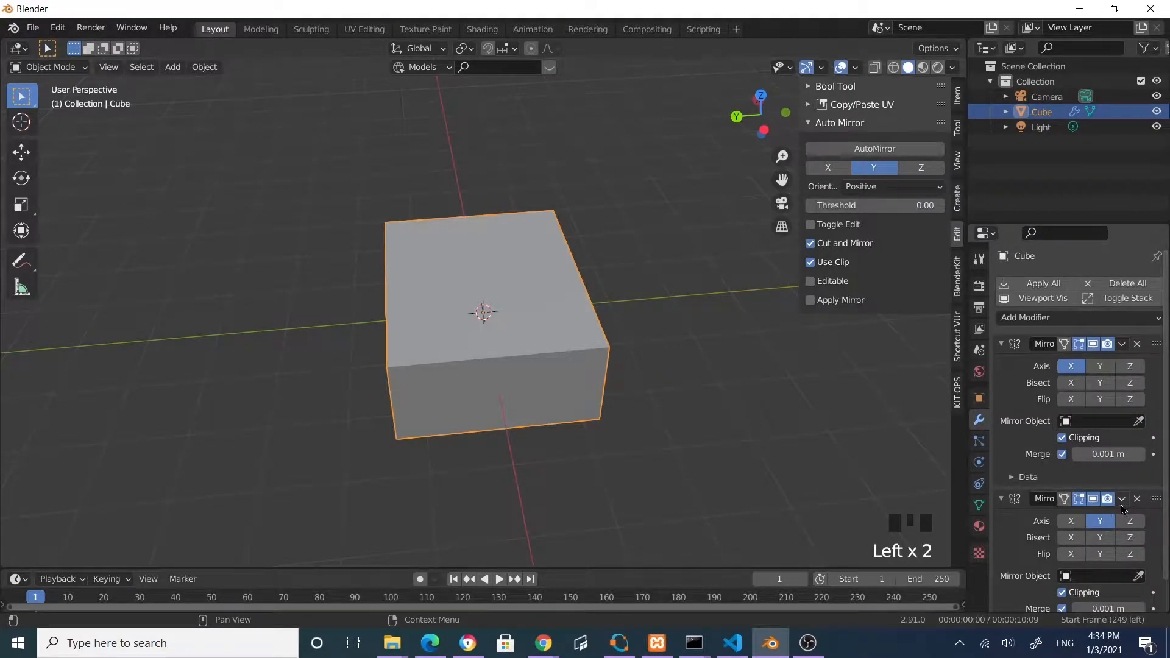
{"action": "left_click", "coordinate": [1002, 499]}
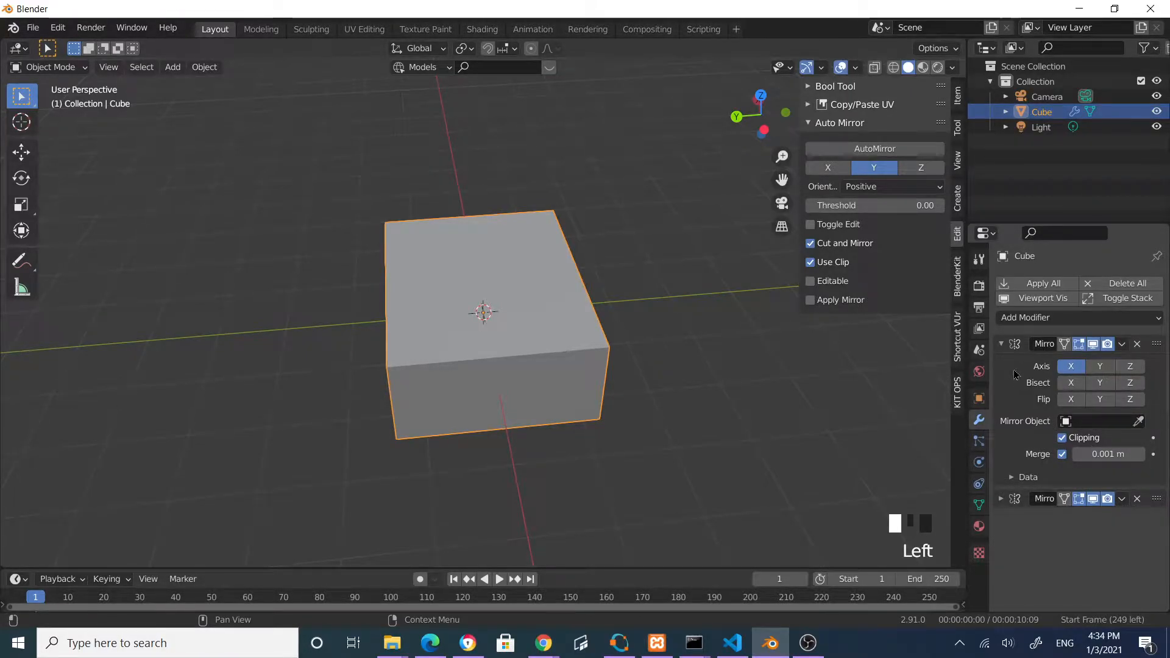
{"action": "left_click", "coordinate": [1002, 345]}
{"action": "left_click", "coordinate": [1001, 345]}
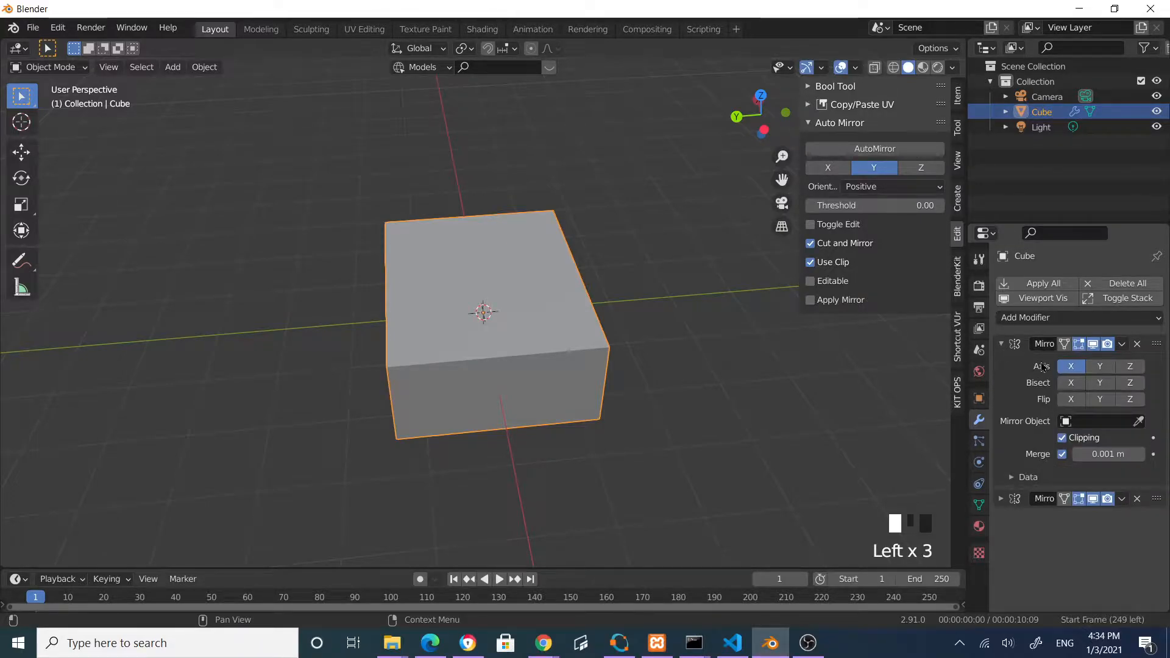
{"action": "left_click", "coordinate": [1002, 346]}
{"action": "left_click", "coordinate": [1003, 366]}
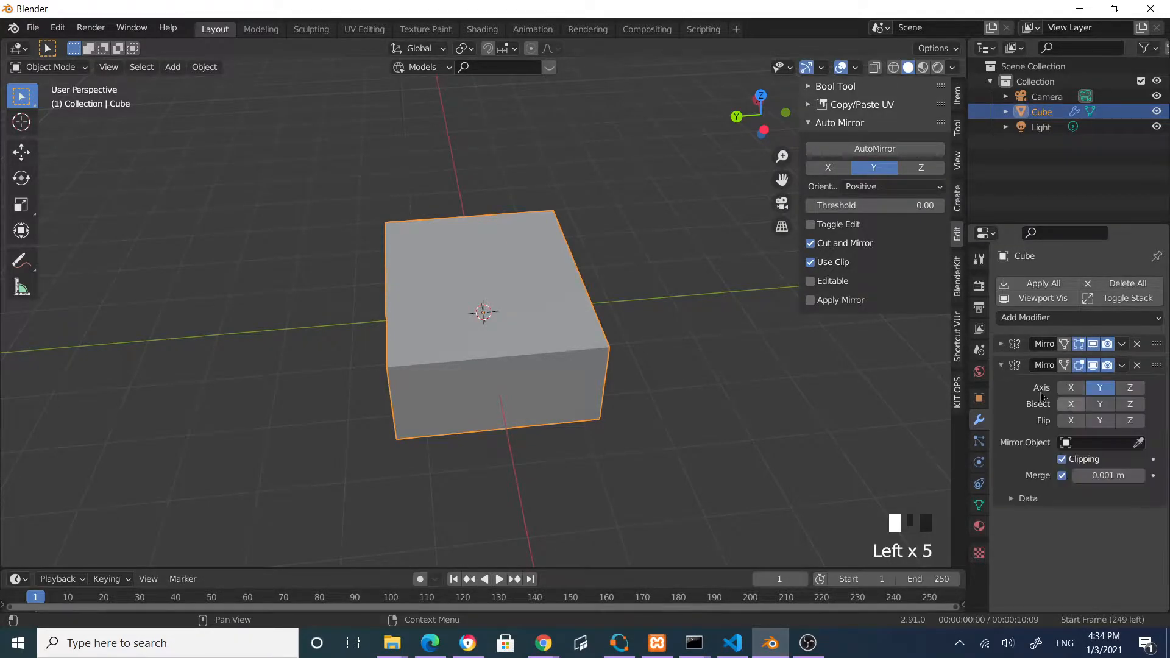
{"action": "left_click", "coordinate": [1000, 366]}
Hide the Auto Mirror settings and enter Edit Mode on the mirrored box
{"action": "middle_click_drag", "start_coordinate": [786, 368], "coordinate": [595, 301]}
{"action": "key", "text": "n"}
{"action": "scroll", "coordinate": [557, 315], "scroll_direction": "up", "scroll_amount": 3}
{"action": "scroll", "coordinate": [569, 323], "scroll_direction": "down", "scroll_amount": 1}
{"action": "key", "text": "Tab"}
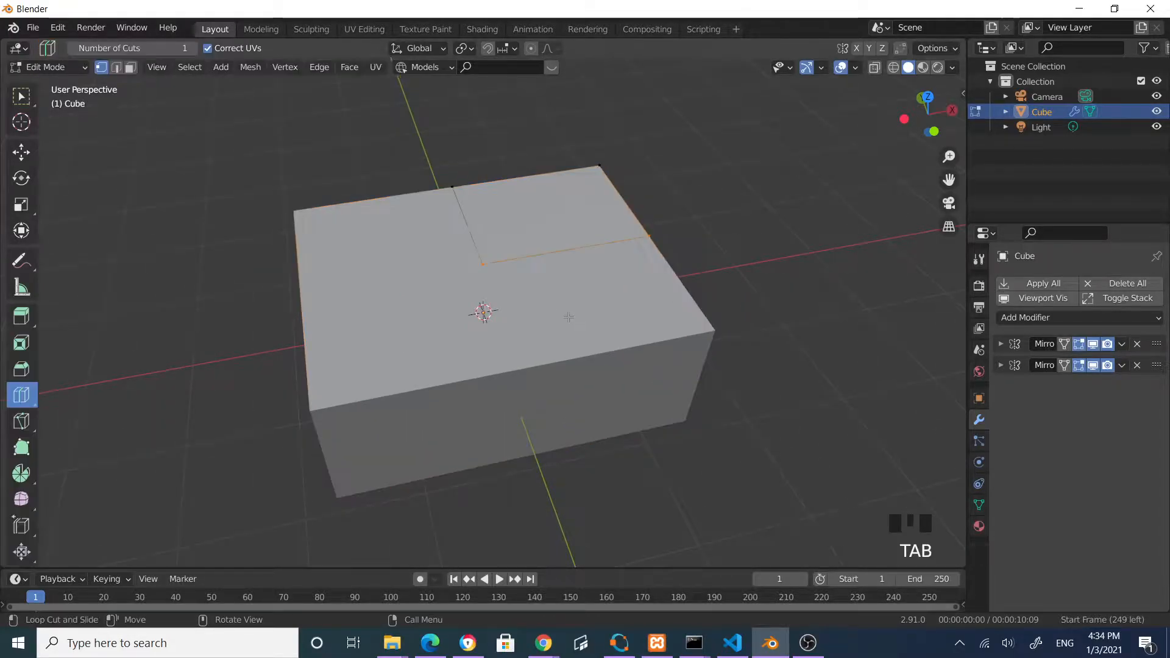
Add two loop cuts to the box, one close to its outer Y side and one close to its X end
{"action": "middle_click_drag", "start_coordinate": [647, 344], "coordinate": [554, 350]}
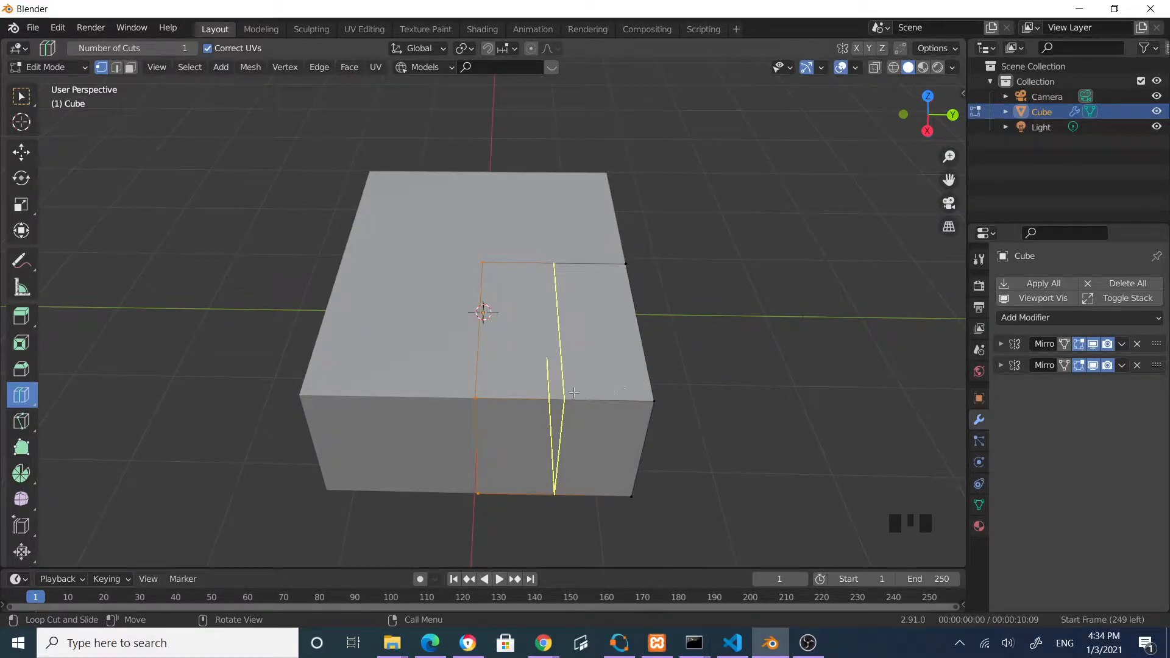
{"action": "left_click", "coordinate": [20, 96]}
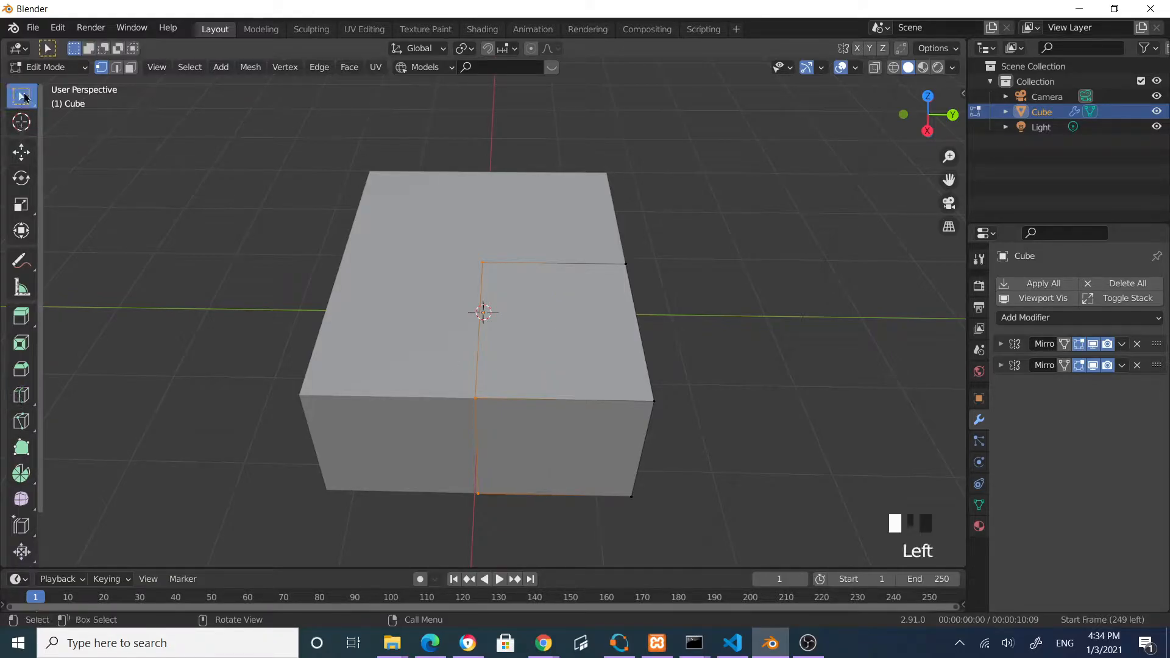
{"action": "left_click", "coordinate": [22, 401]}
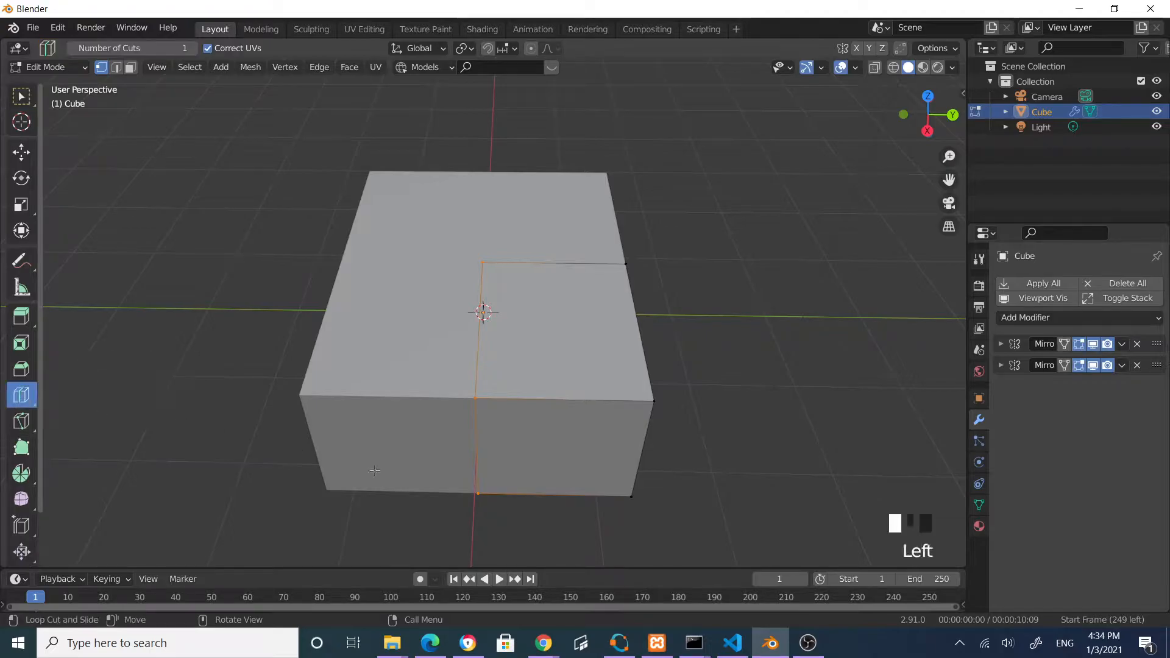
{"action": "left_click", "coordinate": [556, 362]}
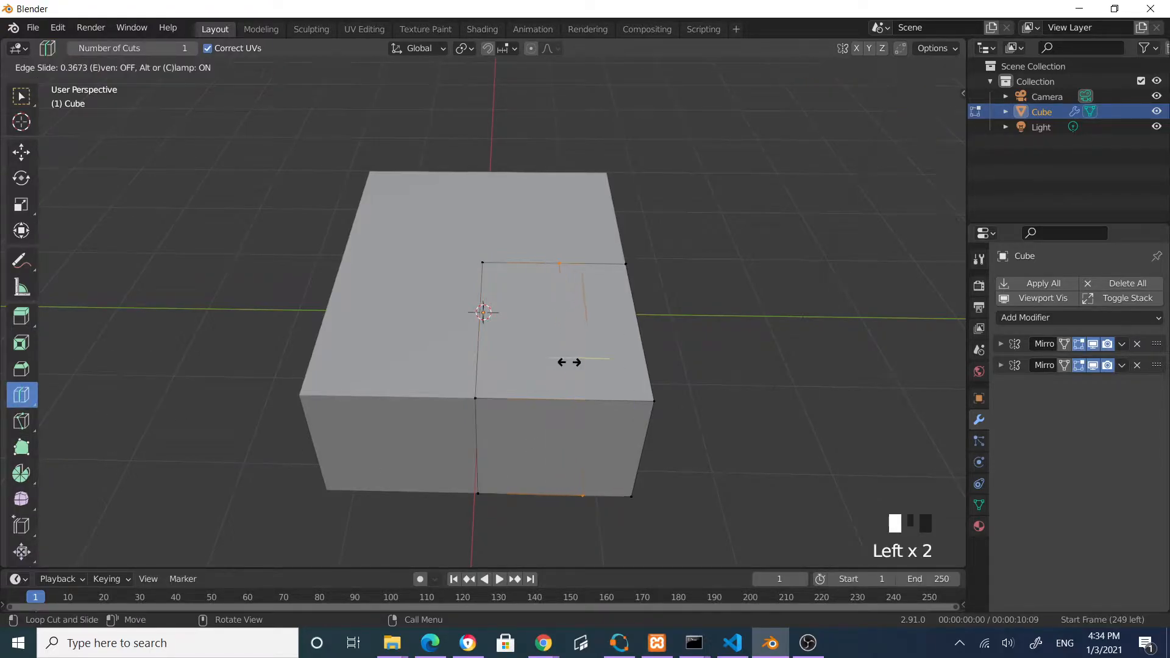
{"action": "left_click_drag", "start_coordinate": [592, 365], "coordinate": [672, 405]}
{"action": "left_click", "coordinate": [21, 95]}
{"action": "middle_click_drag", "start_coordinate": [98, 195], "coordinate": [140, 164]}
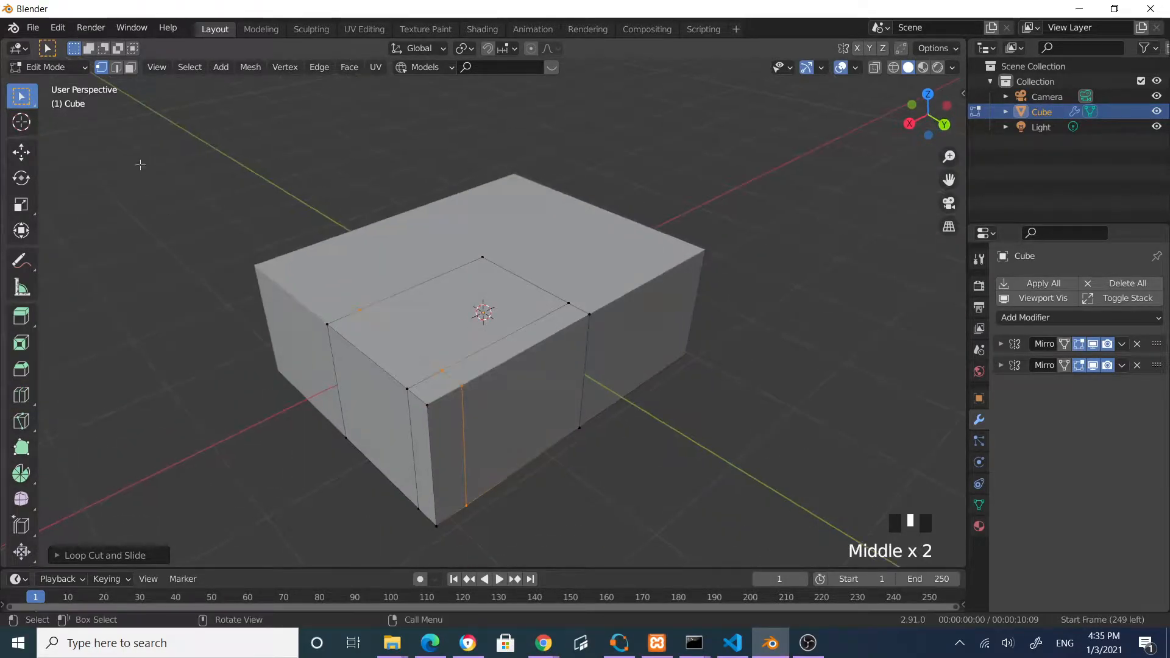
Extrude the two top faces of the narrow strip at the box's X end upward by about 0.81 m
{"action": "left_click", "coordinate": [131, 68]}
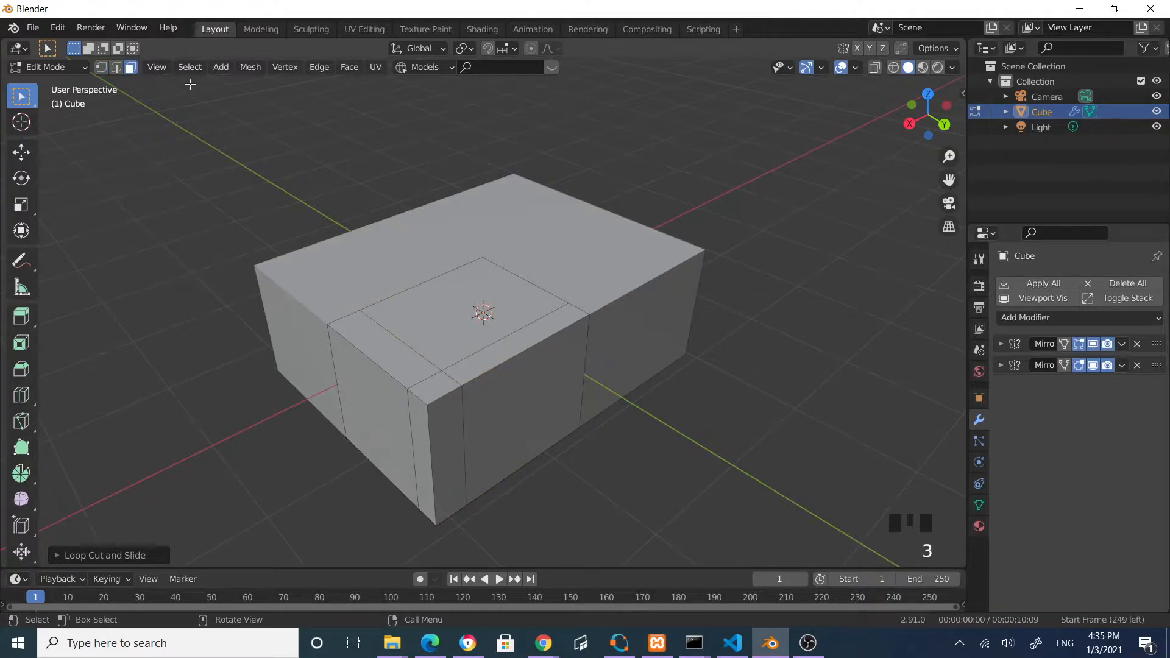
{"action": "left_click", "coordinate": [401, 361]}
{"action": "left_click", "coordinate": [435, 396], "text": "shift"}
{"action": "middle_click_drag", "start_coordinate": [436, 397], "coordinate": [510, 419]}
{"action": "key", "text": "e"}
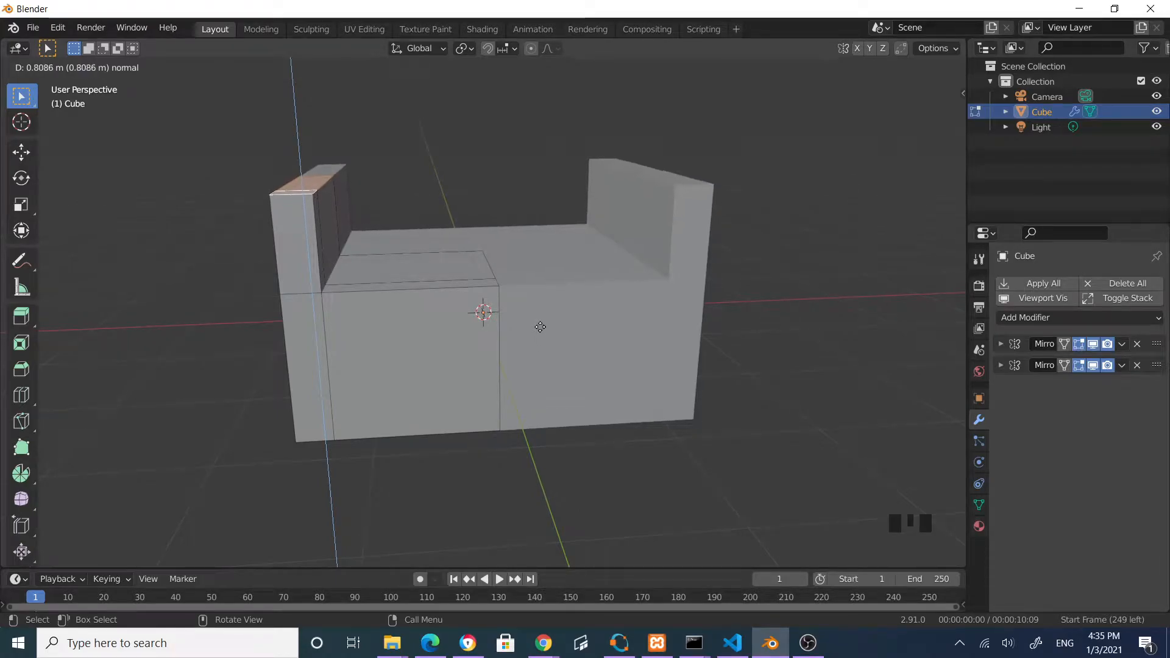
{"action": "left_click", "coordinate": [540, 330]}
{"action": "middle_click_drag", "start_coordinate": [158, 376], "coordinate": [598, 452]}
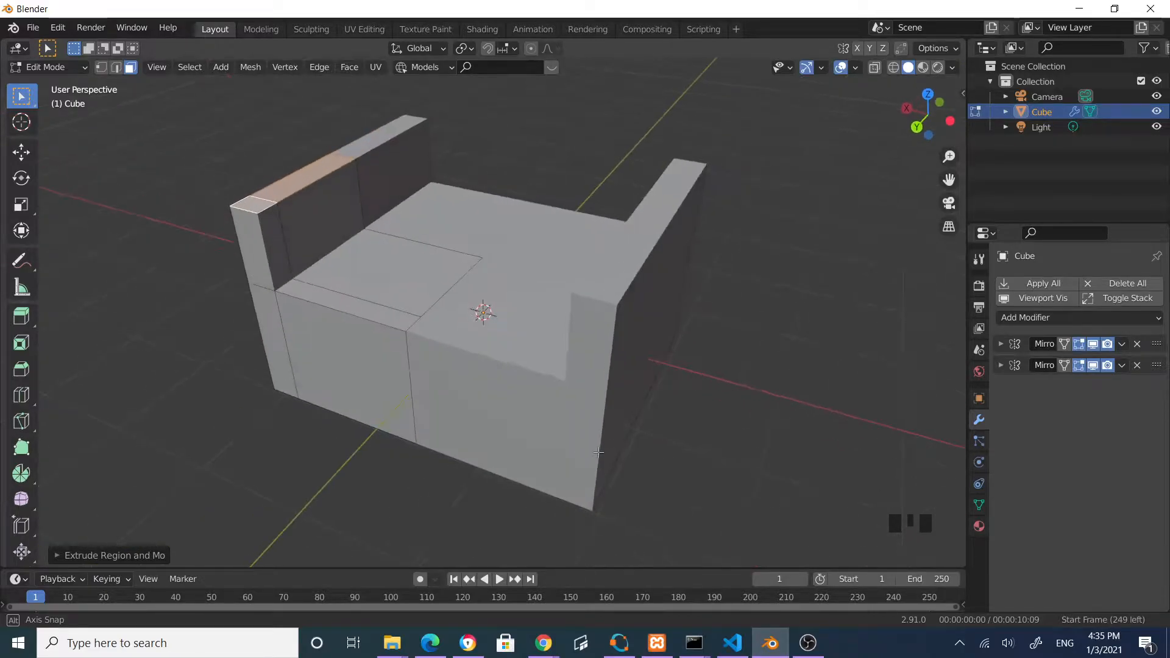
Extrude the small corner face on top of the raised end board upward to form a short bedpost
{"action": "middle_click_drag", "start_coordinate": [198, 264], "coordinate": [463, 304]}
{"action": "scroll", "coordinate": [199, 243], "scroll_direction": "up", "scroll_amount": 2}
{"action": "scroll", "coordinate": [223, 228], "scroll_direction": "down", "scroll_amount": 2}
{"action": "key", "text": "e"}
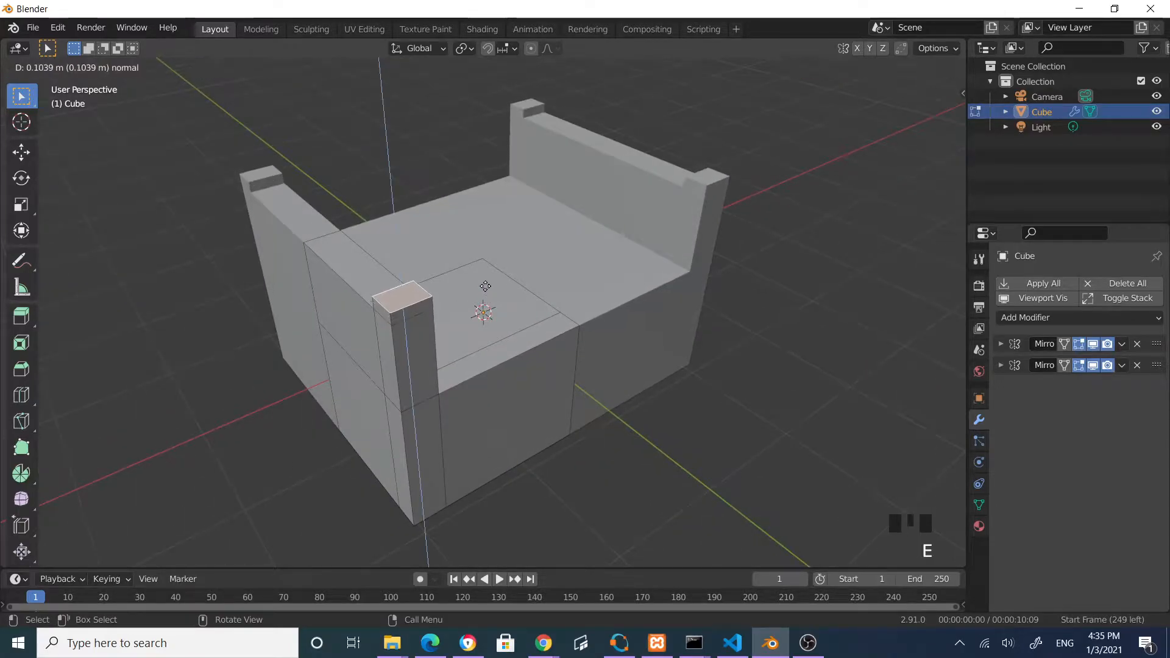
{"action": "left_click", "coordinate": [560, 285]}
{"action": "key", "text": "s"}
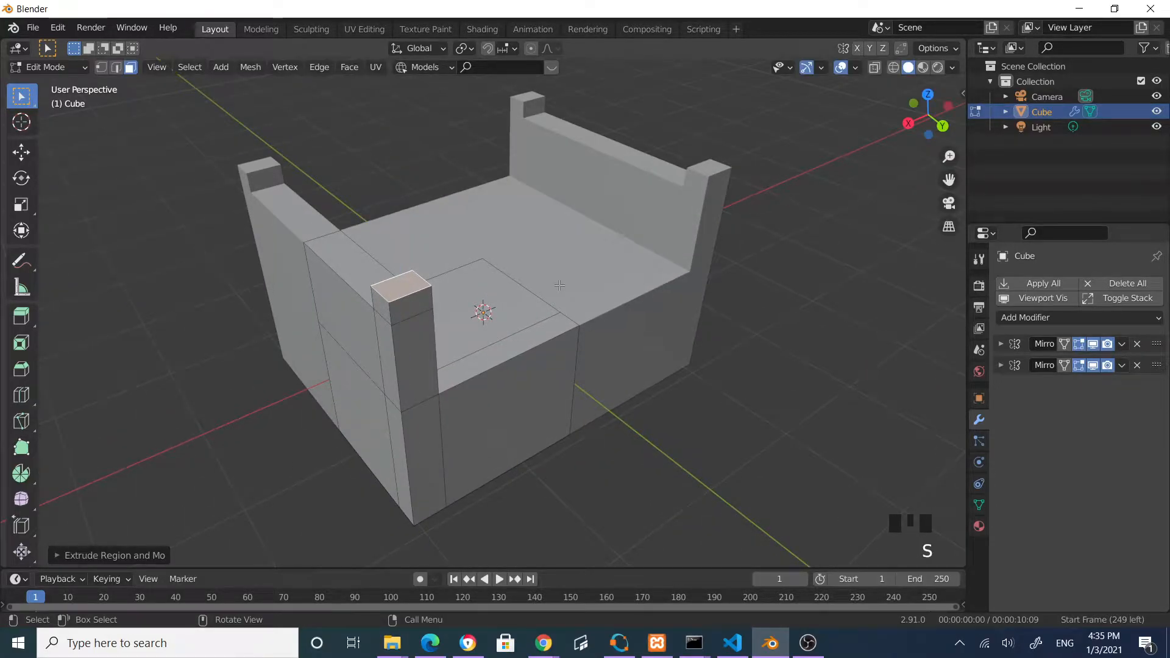
Extrude the bedpost's top face slightly upward again and scale it down to taper the tip
{"action": "key", "text": "e"}
{"action": "left_click", "coordinate": [560, 272]}
{"action": "key", "text": "s"}
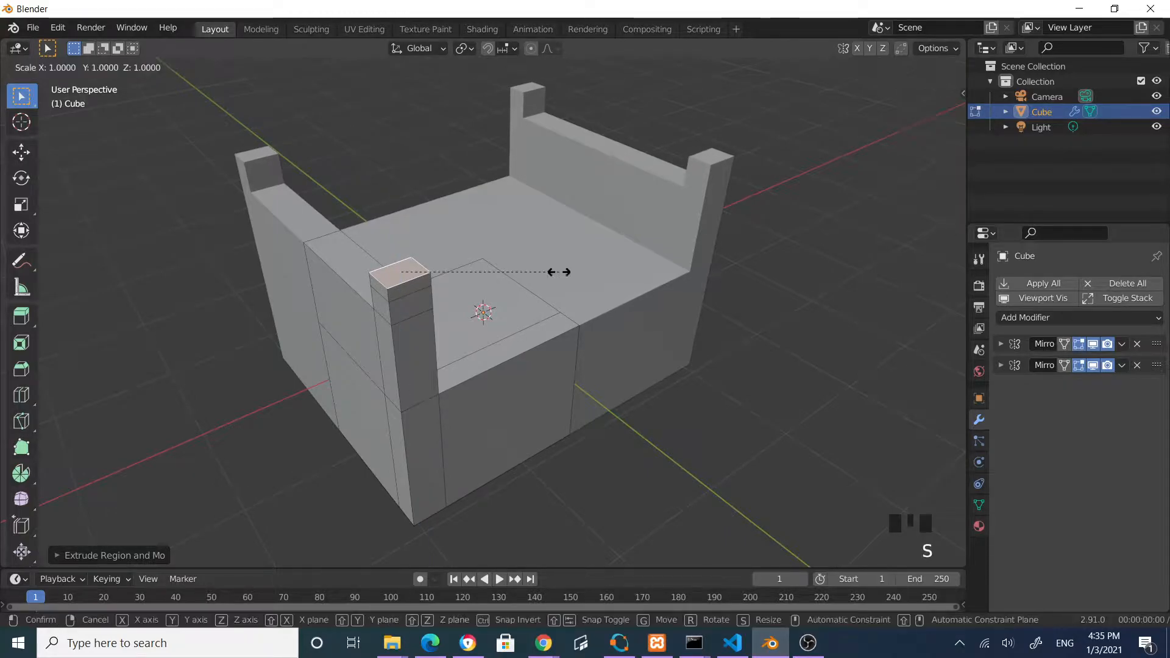
{"action": "left_click", "coordinate": [525, 271]}
{"action": "left_click", "coordinate": [729, 347]}
{"action": "middle_click_drag", "start_coordinate": [729, 349], "coordinate": [562, 341]}
{"action": "scroll", "coordinate": [646, 345], "scroll_direction": "up", "scroll_amount": 2}
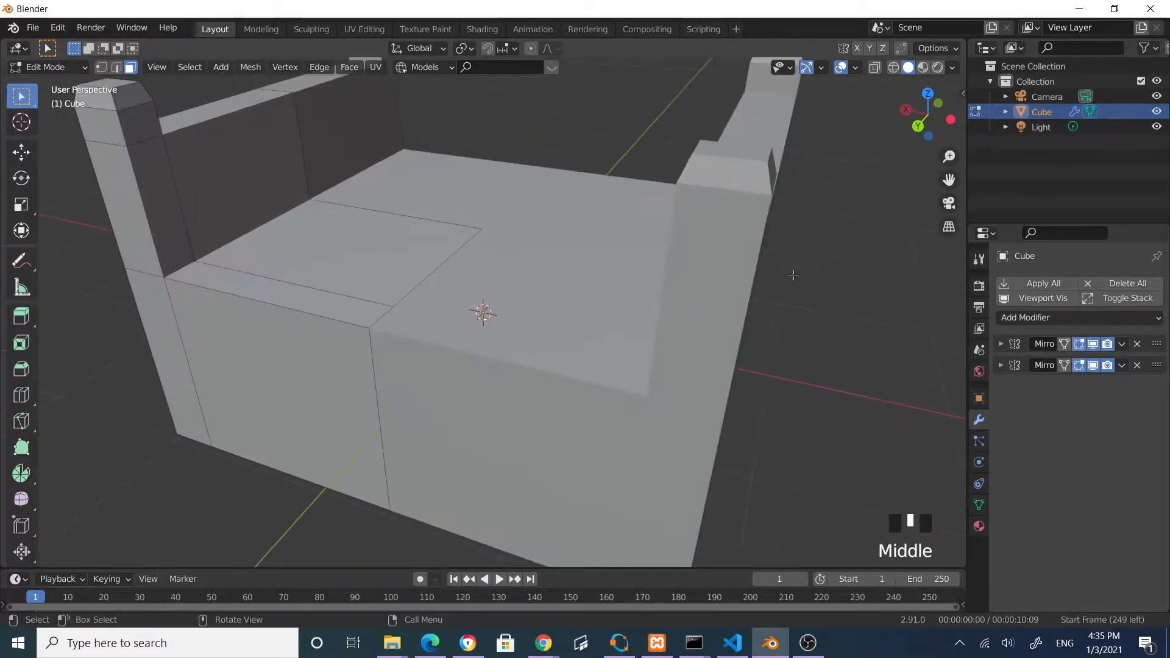
Apply both Mirror modifiers to the bed frame in Object Mode, and return to Edit Mode
{"action": "key", "text": "Tab"}
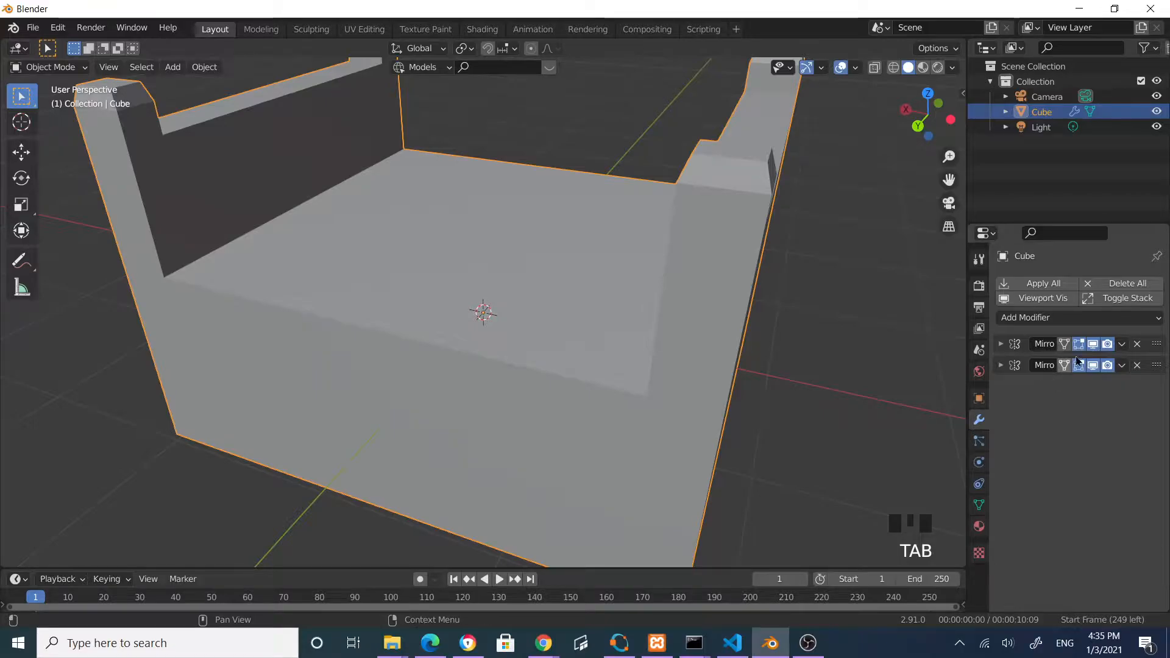
{"action": "left_click", "coordinate": [1122, 345]}
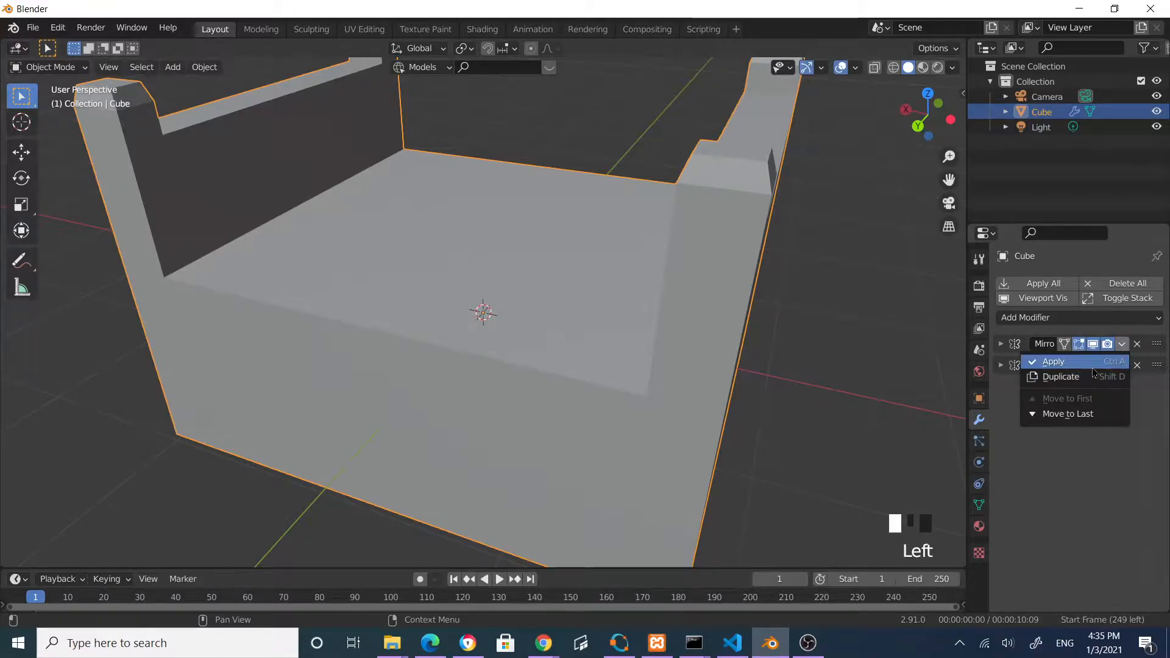
{"action": "left_click", "coordinate": [1095, 366]}
{"action": "left_click", "coordinate": [1121, 345]}
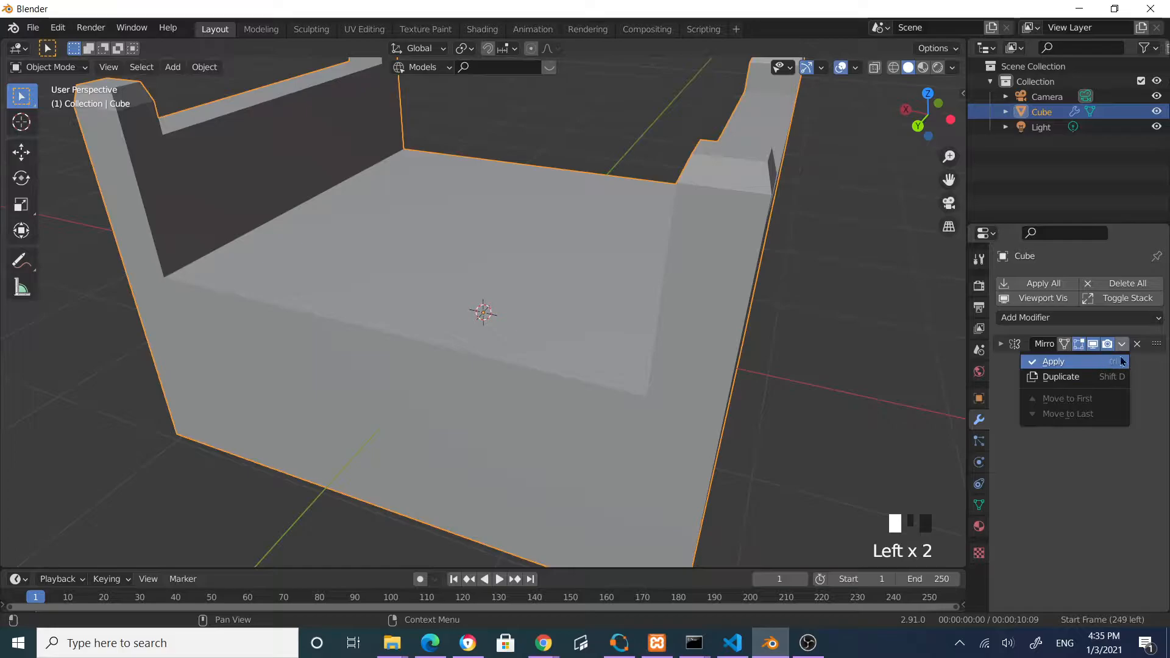
{"action": "left_click", "coordinate": [1082, 364]}
{"action": "middle_click_drag", "start_coordinate": [711, 376], "coordinate": [421, 266]}
{"action": "scroll", "coordinate": [665, 381], "scroll_direction": "down", "scroll_amount": 2}
{"action": "key", "text": "Tab"}
{"action": "scroll", "coordinate": [570, 306], "scroll_direction": "down", "scroll_amount": 3}
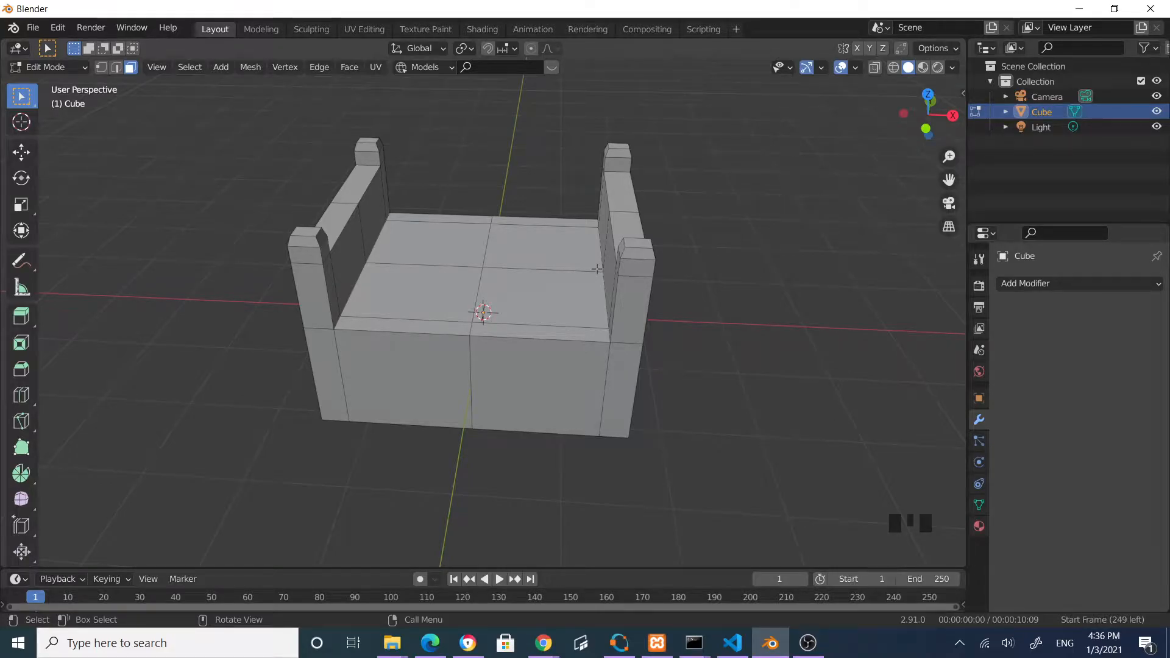
Using X-ray in front view, select the top faces and post tips of the -X end board and raise them about 0.71 m along Z
{"action": "key", "text": "KP_3"}
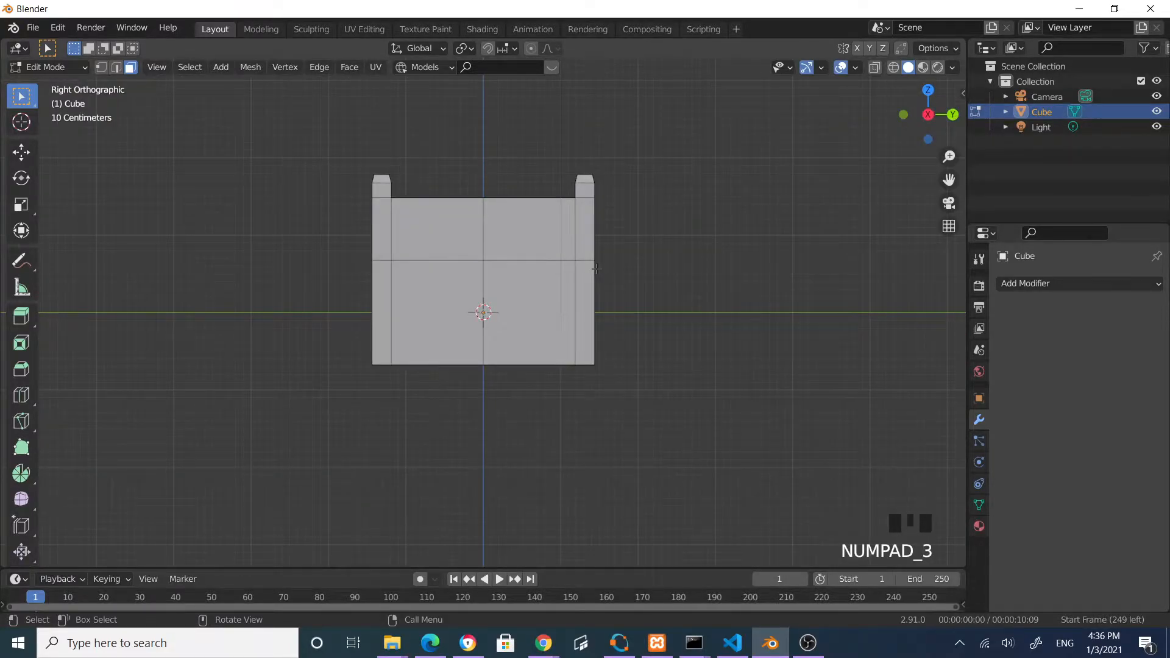
{"action": "key", "text": "KP_1"}
{"action": "scroll", "coordinate": [598, 314], "scroll_direction": "up", "scroll_amount": 2}
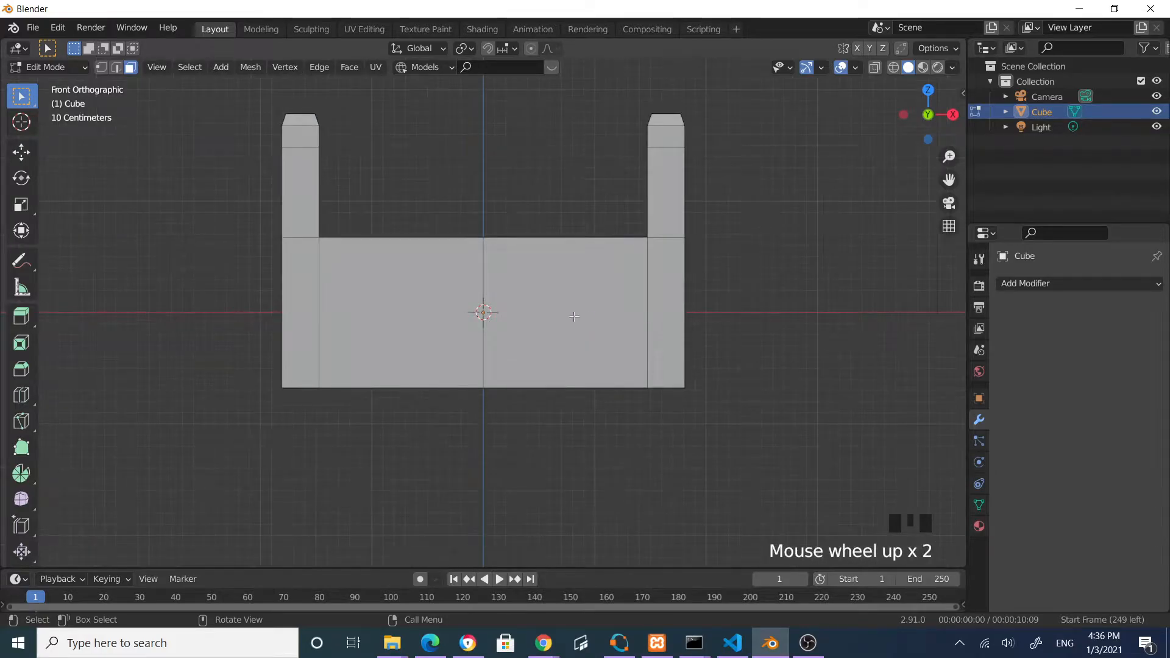
{"action": "scroll", "coordinate": [386, 294], "scroll_direction": "down", "scroll_amount": 2}
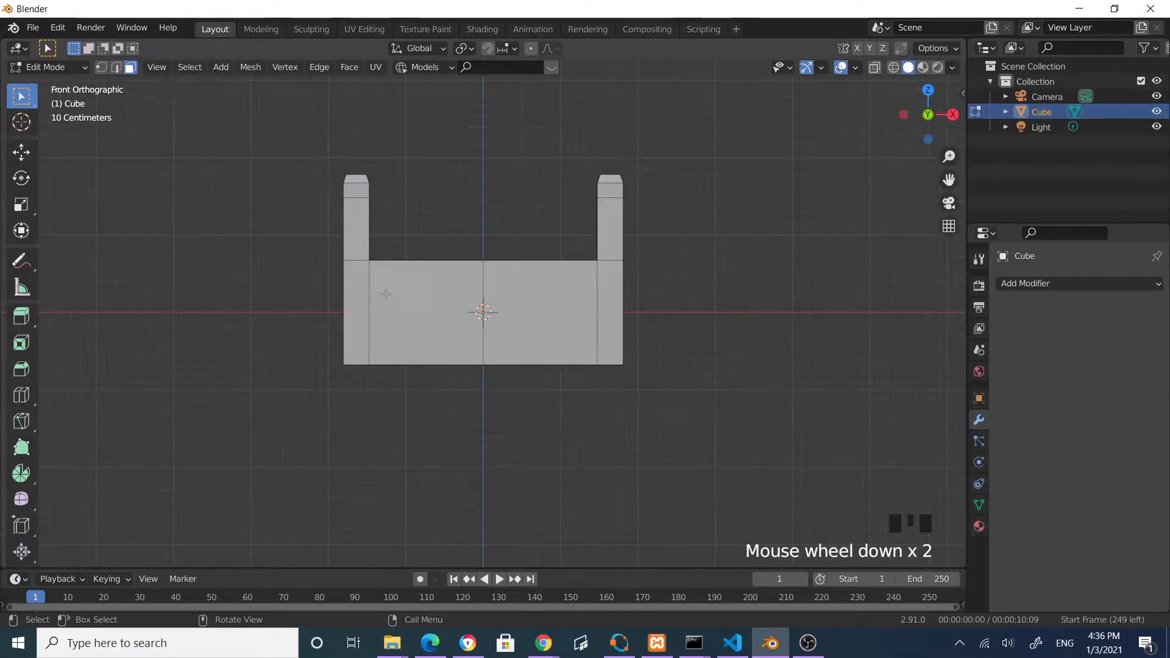
{"action": "left_click", "coordinate": [875, 68]}
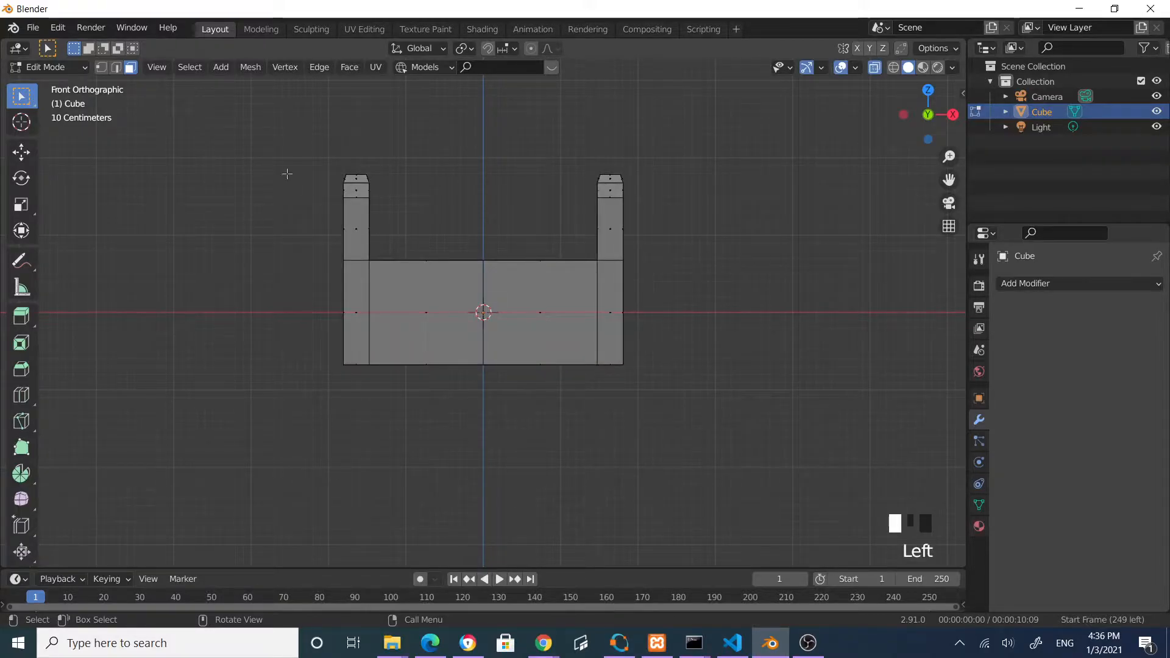
{"action": "left_click_drag", "start_coordinate": [264, 124], "coordinate": [436, 217]}
{"action": "middle_click_drag", "start_coordinate": [496, 212], "coordinate": [437, 237]}
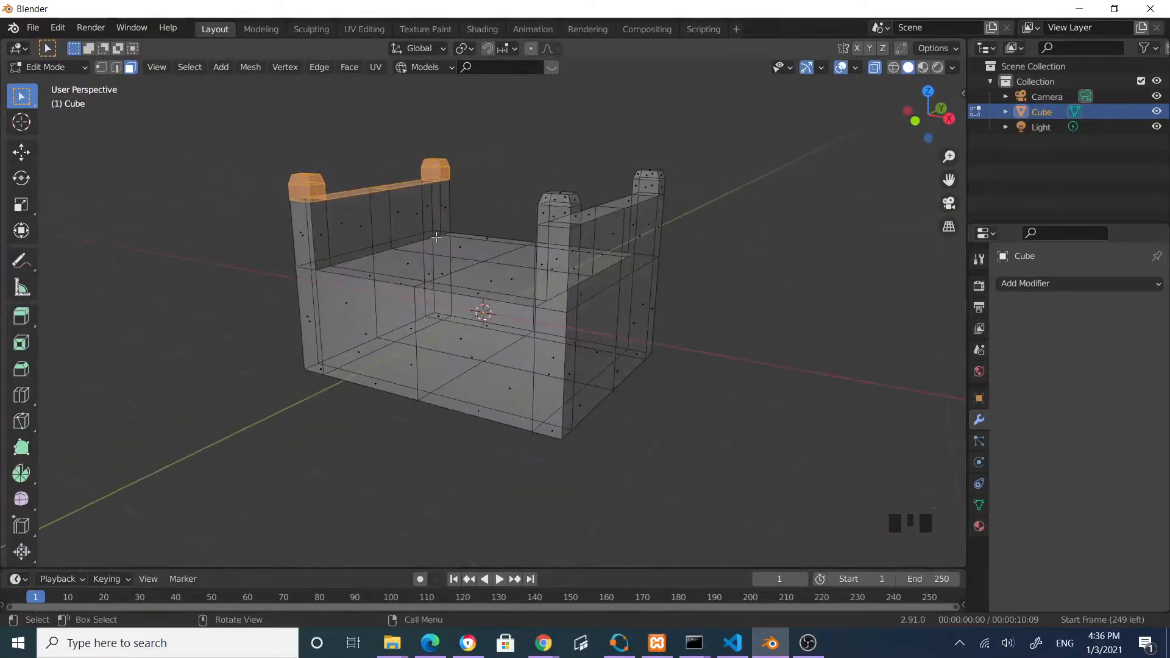
{"action": "key", "text": "KP_1"}
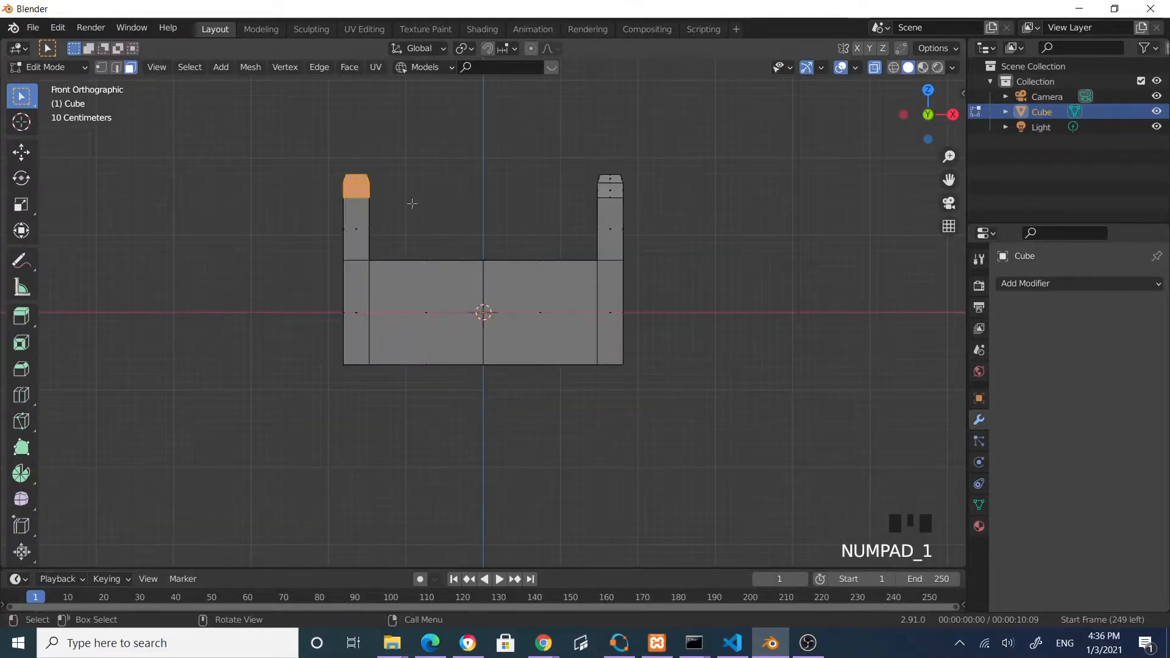
{"action": "key", "text": "g"}
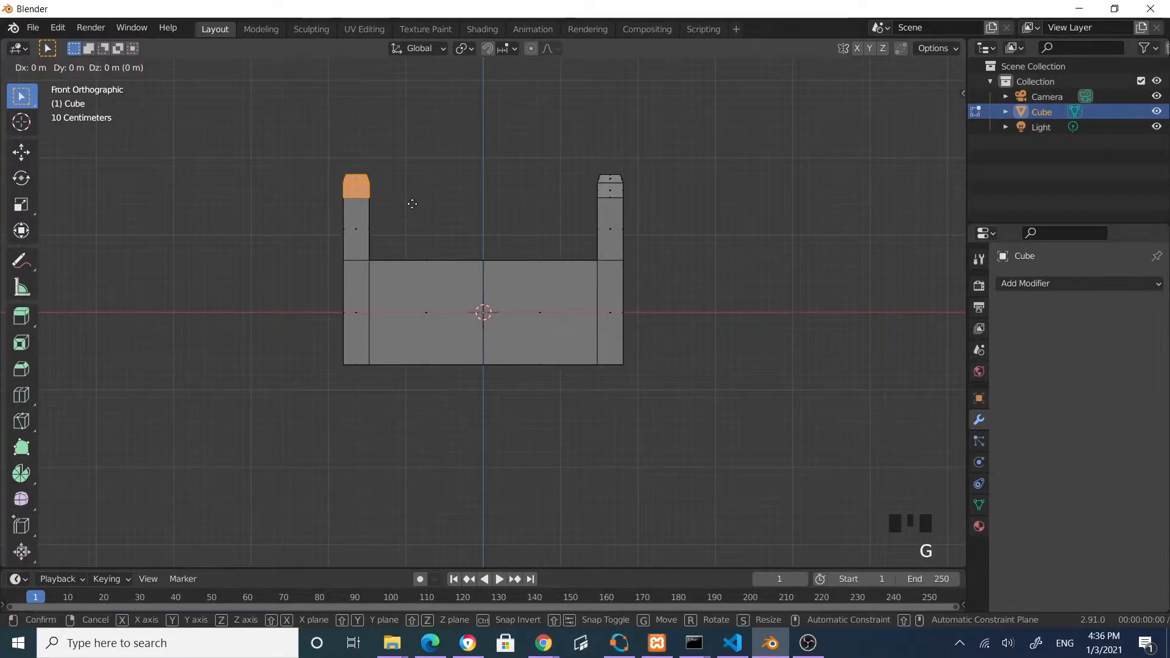
{"action": "key", "text": "z"}
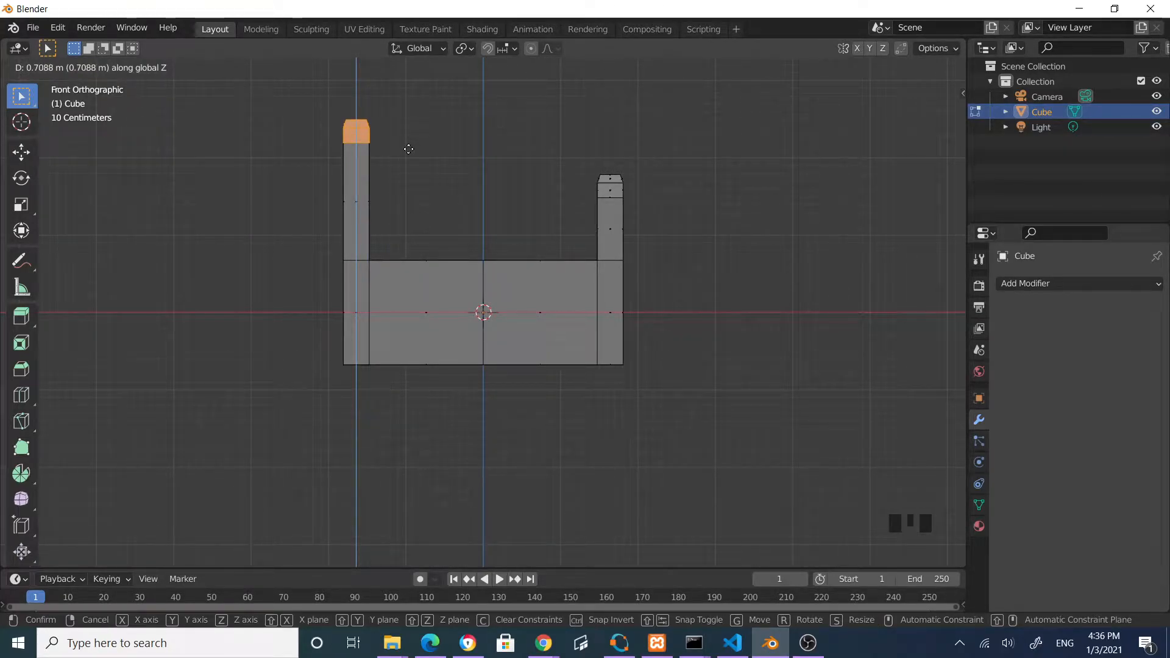
{"action": "left_click", "coordinate": [409, 148]}
{"action": "middle_click_drag", "start_coordinate": [462, 227], "coordinate": [439, 223]}
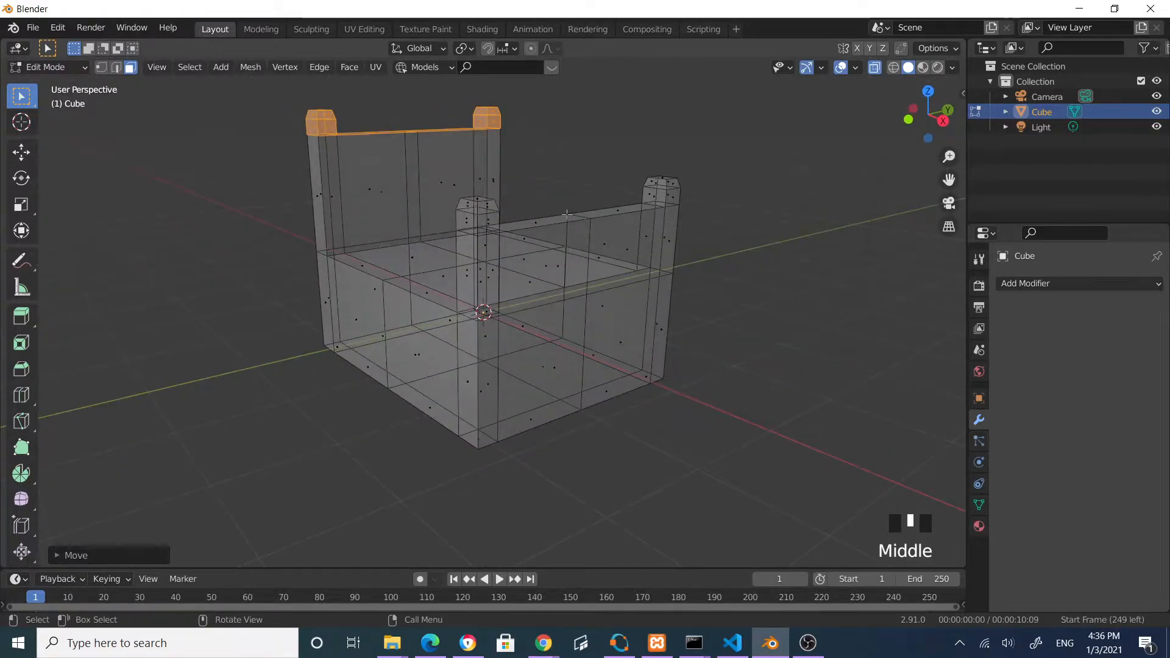
{"action": "left_click", "coordinate": [874, 68]}
Snap the 3D cursor to the vertex at the centre of the bed base's top surface
{"action": "middle_click_drag", "start_coordinate": [792, 183], "coordinate": [559, 310]}
{"action": "scroll", "coordinate": [762, 244], "scroll_direction": "up", "scroll_amount": 2}
{"action": "scroll", "coordinate": [736, 258], "scroll_direction": "down", "scroll_amount": 2}
{"action": "scroll", "coordinate": [776, 240], "scroll_direction": "down", "scroll_amount": 2}
{"action": "scroll", "coordinate": [628, 331], "scroll_direction": "up", "scroll_amount": 2}
{"action": "left_click", "coordinate": [487, 260]}
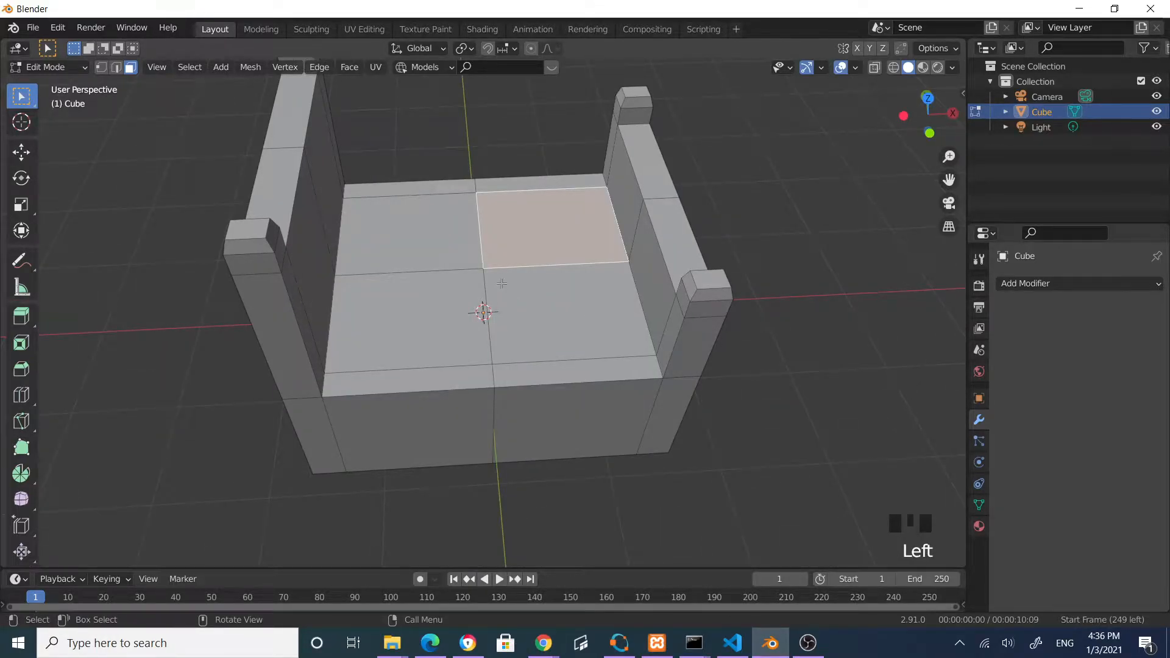
{"action": "left_click", "coordinate": [101, 67]}
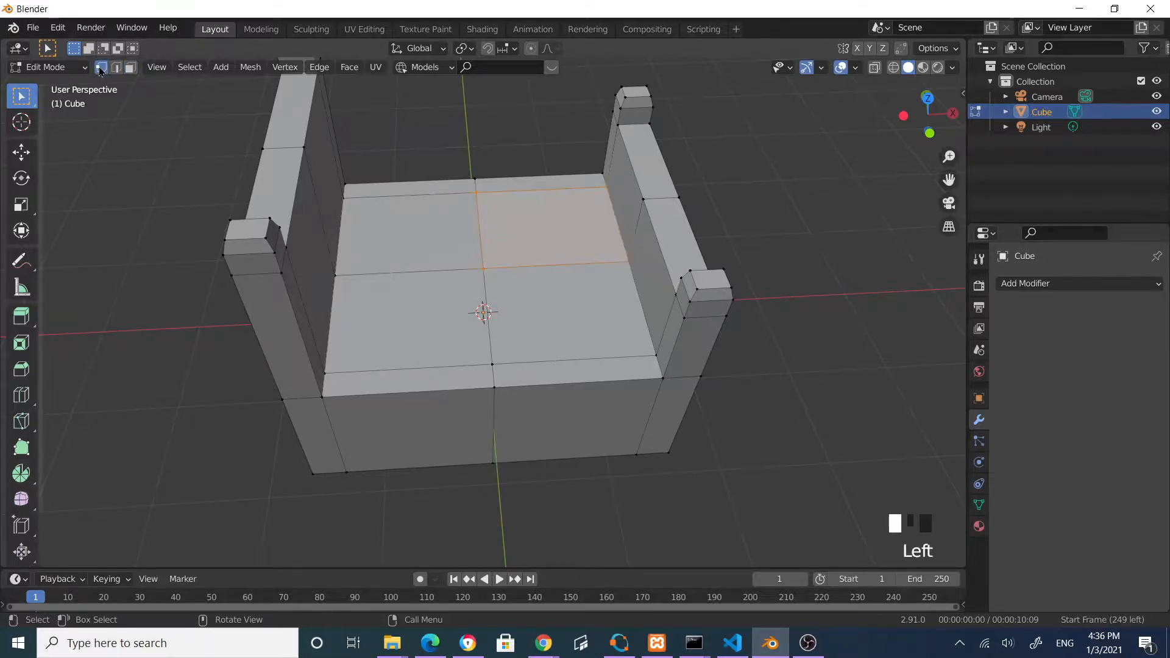
{"action": "left_click", "coordinate": [485, 267]}
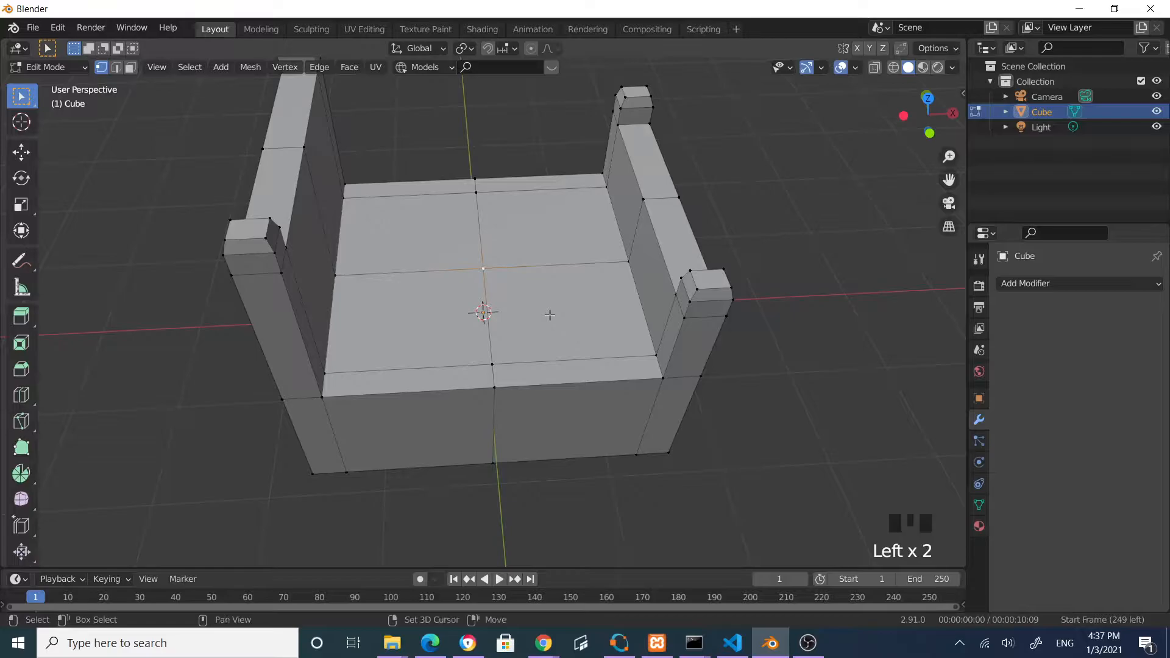
{"action": "key", "text": "shift+s"}
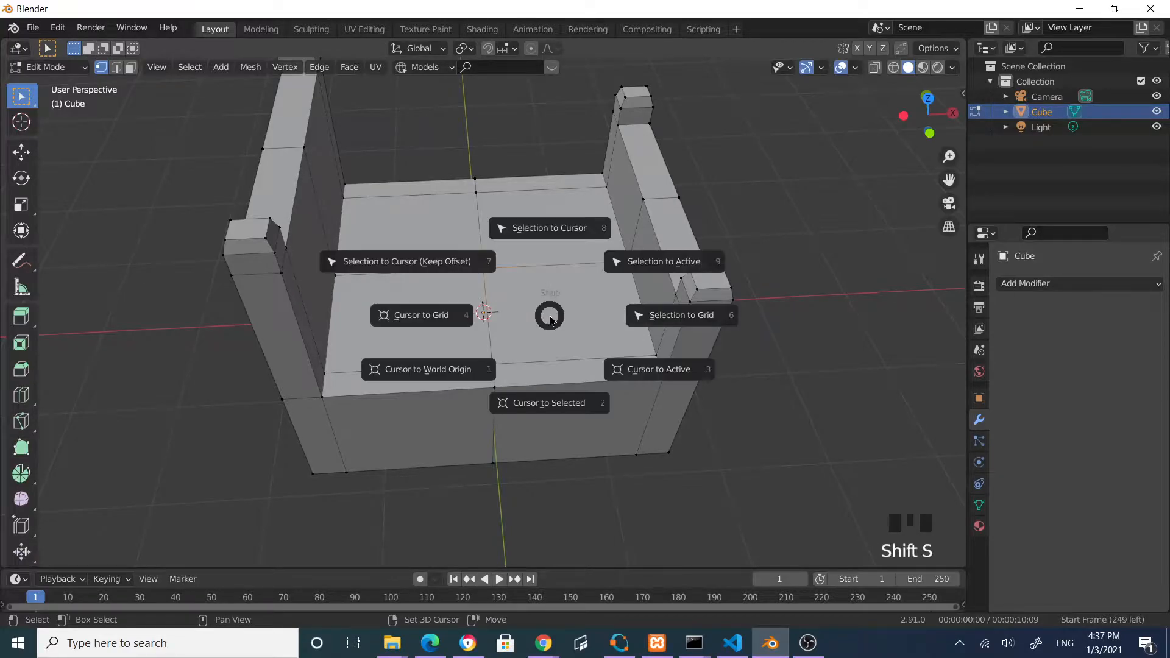
{"action": "left_click", "coordinate": [560, 410]}
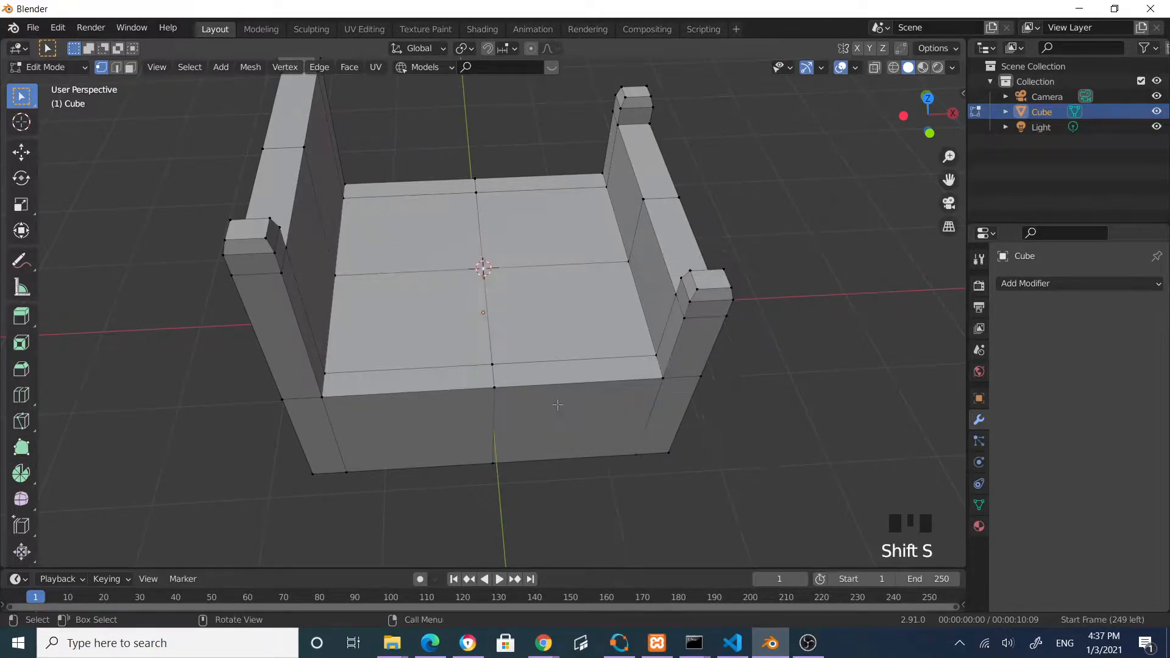
Switch to Object Mode and add a mesh cube at the 3D cursor
{"action": "key", "text": "Tab"}
{"action": "middle_click_drag", "start_coordinate": [554, 404], "coordinate": [443, 247]}
{"action": "scroll", "coordinate": [575, 342], "scroll_direction": "down", "scroll_amount": 1}
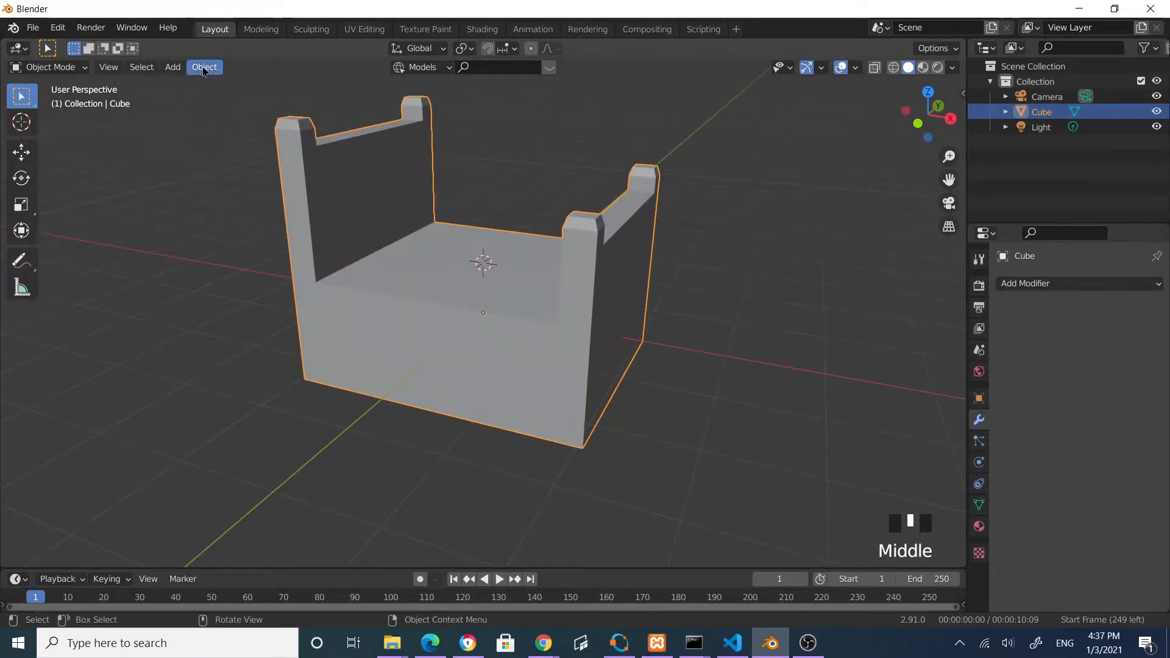
{"action": "left_click", "coordinate": [173, 67]}
{"action": "mouse_move", "coordinate": [205, 86]}
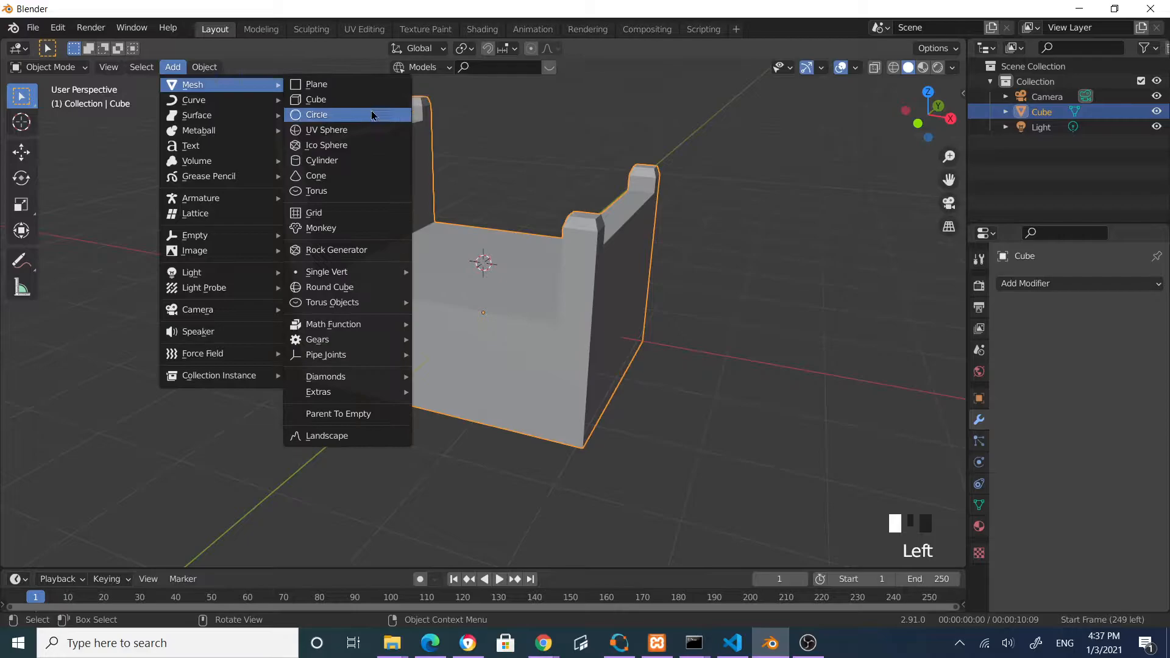
{"action": "left_click", "coordinate": [329, 100]}
Scale the new cube down along Z into a flat slab for the mattress
{"action": "middle_click_drag", "start_coordinate": [670, 364], "coordinate": [702, 358]}
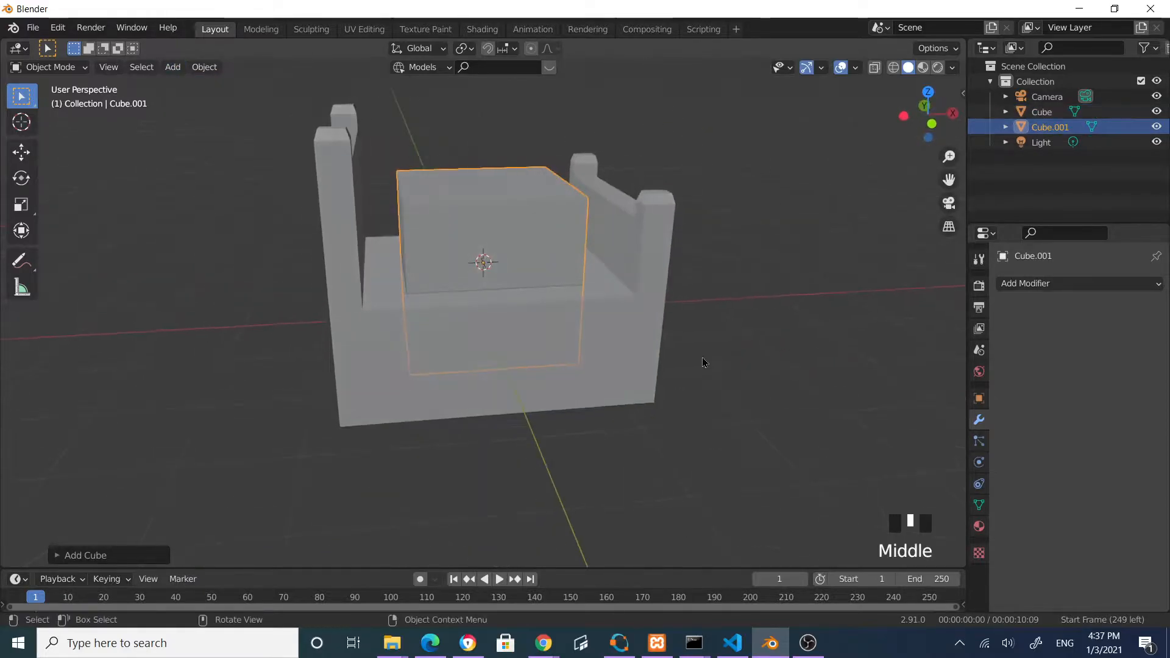
{"action": "key", "text": "s"}
{"action": "key", "text": "z"}
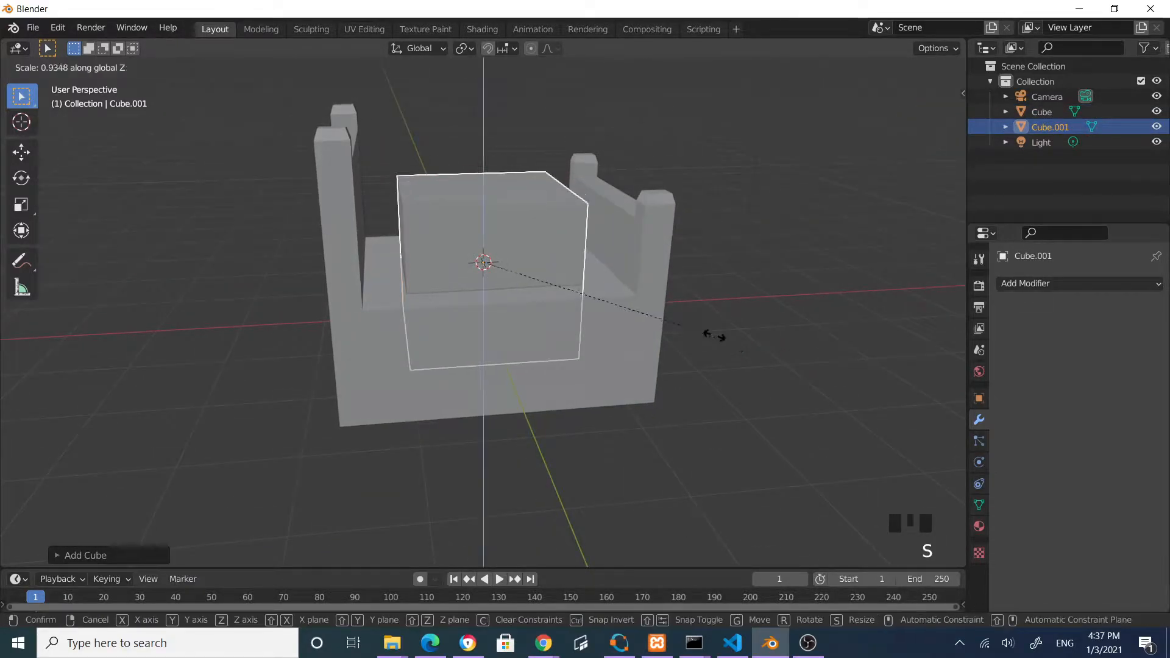
{"action": "left_click", "coordinate": [575, 282]}
{"action": "middle_click_drag", "start_coordinate": [687, 353], "coordinate": [681, 406]}
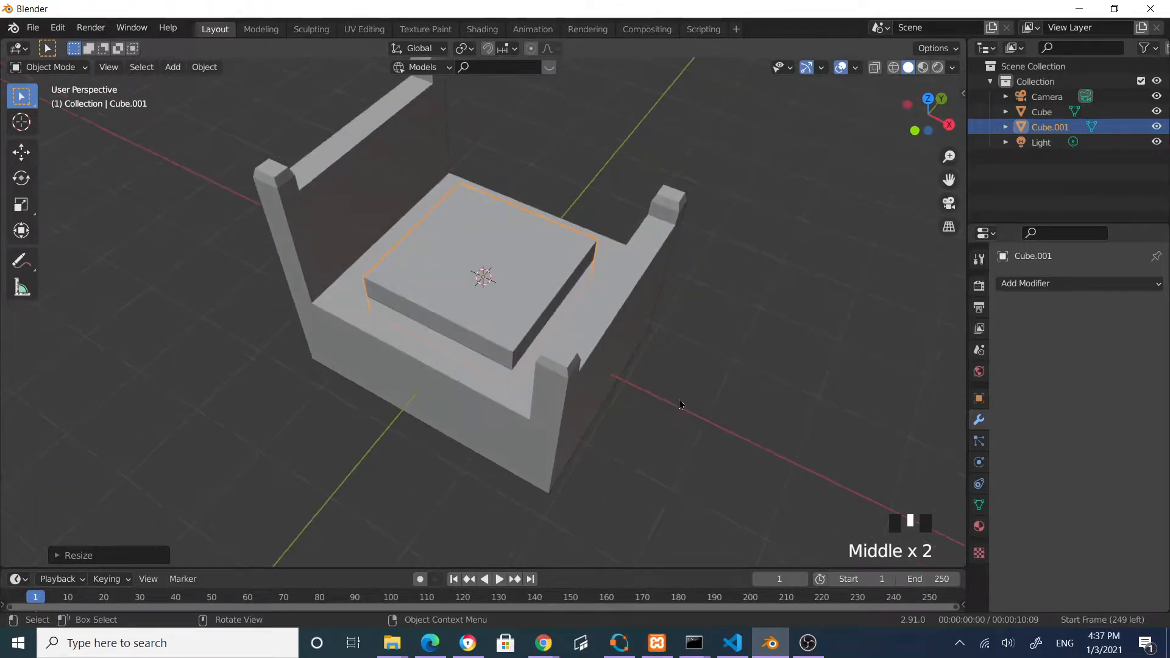
Scale the mattress slab up by about 1.3 in the X and Y directions, keeping its Z thickness locked
{"action": "key", "text": "s"}
{"action": "key", "text": "shift+z"}
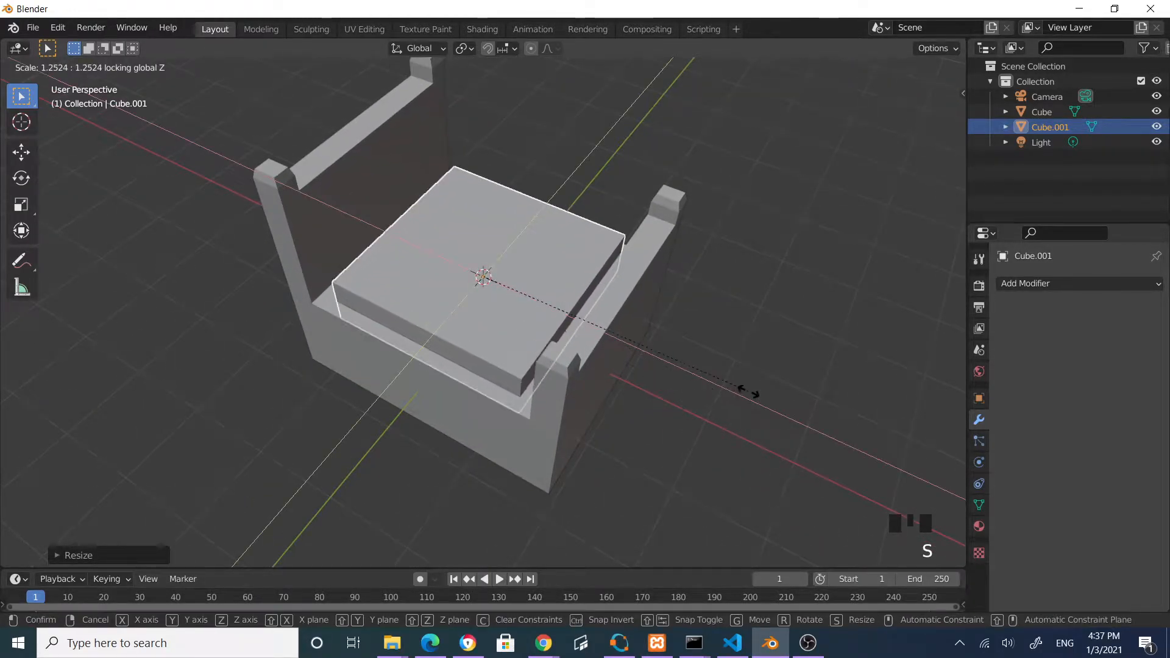
{"action": "left_click", "coordinate": [729, 409]}
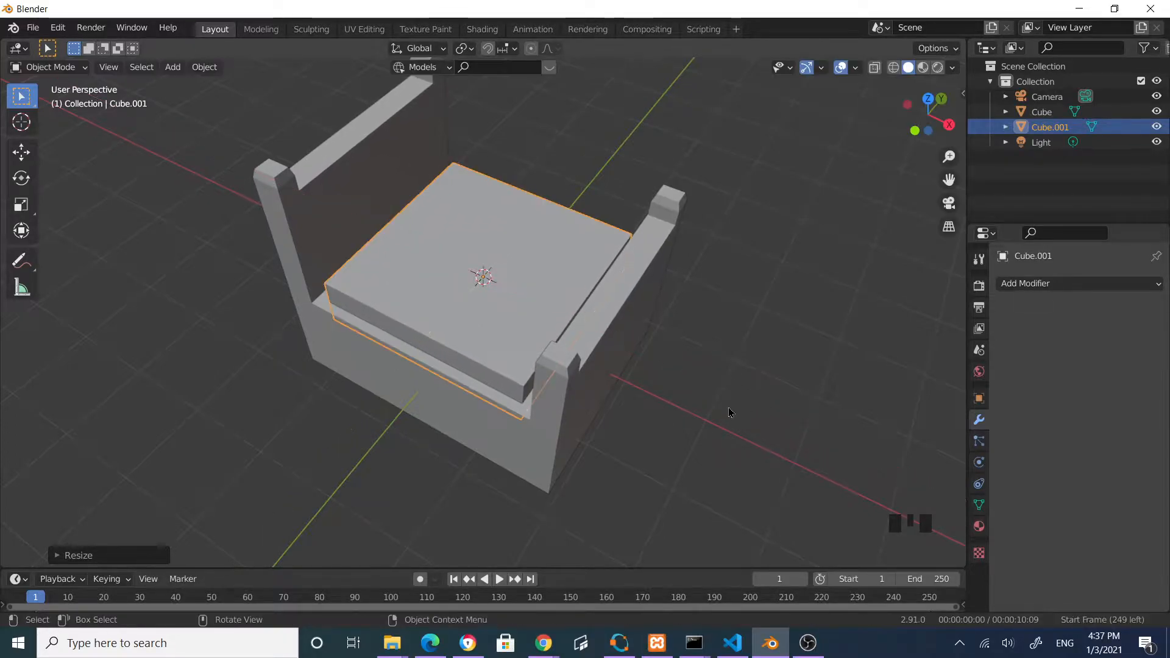
In front view, scale the mattress slab by about 1.11 along X to fill the gap between the end boards
{"action": "middle_click_drag", "start_coordinate": [726, 410], "coordinate": [804, 331]}
{"action": "key", "text": "KP_3"}
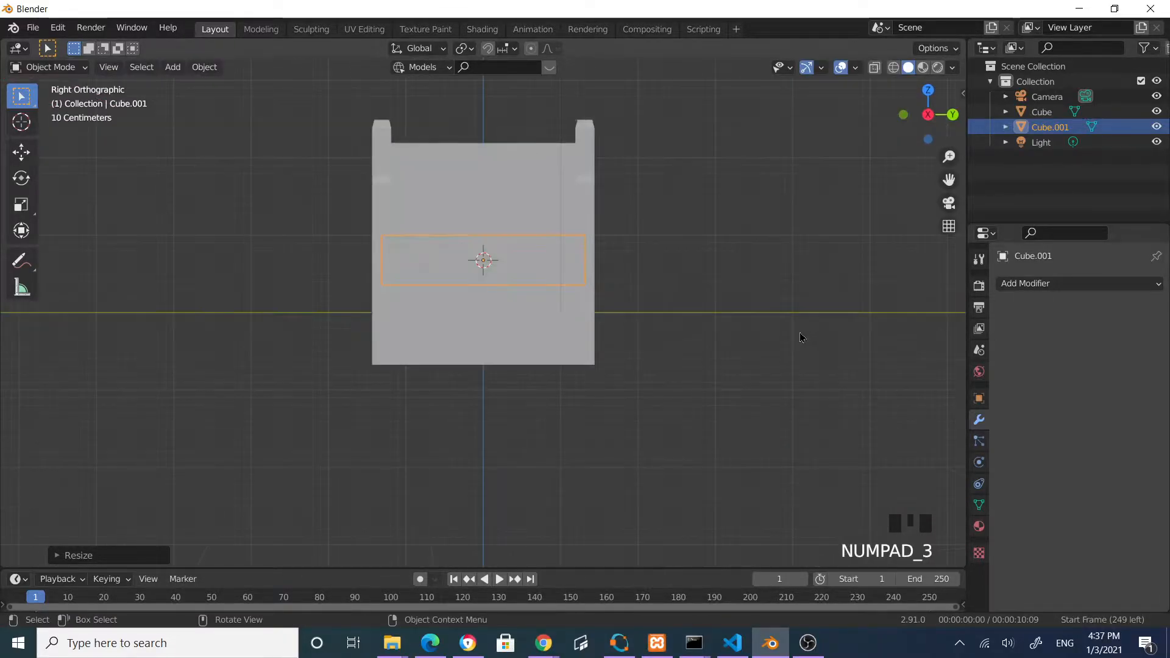
{"action": "key", "text": "KP_1"}
{"action": "scroll", "coordinate": [623, 328], "scroll_direction": "up", "scroll_amount": 3}
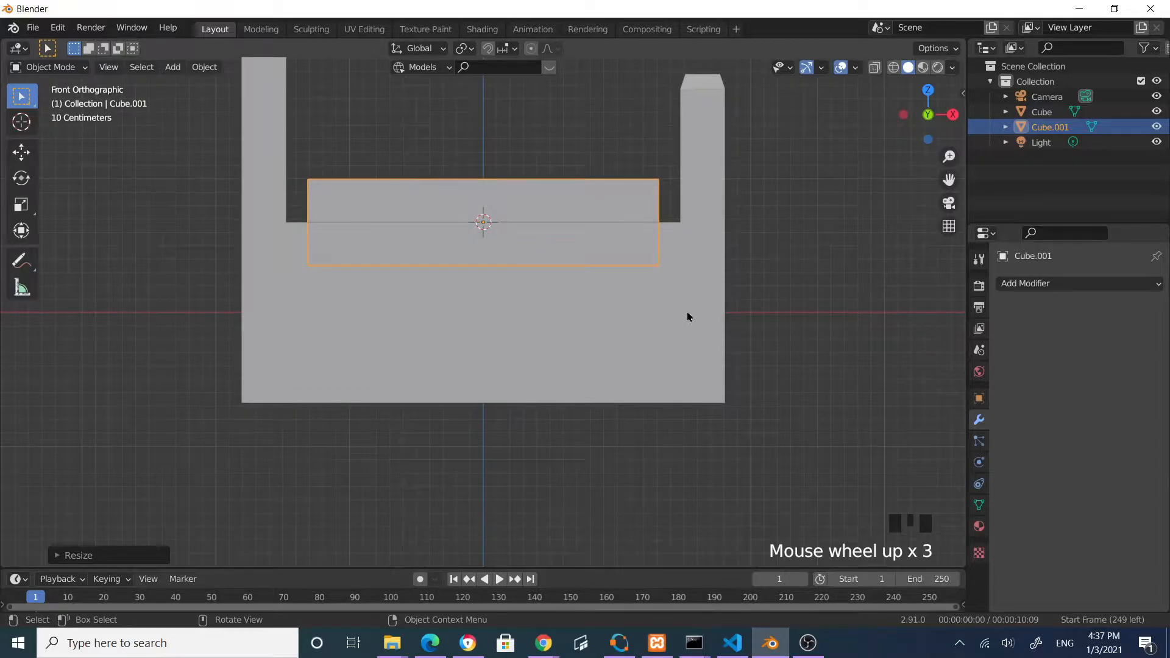
{"action": "key", "text": "s"}
{"action": "key", "text": "x"}
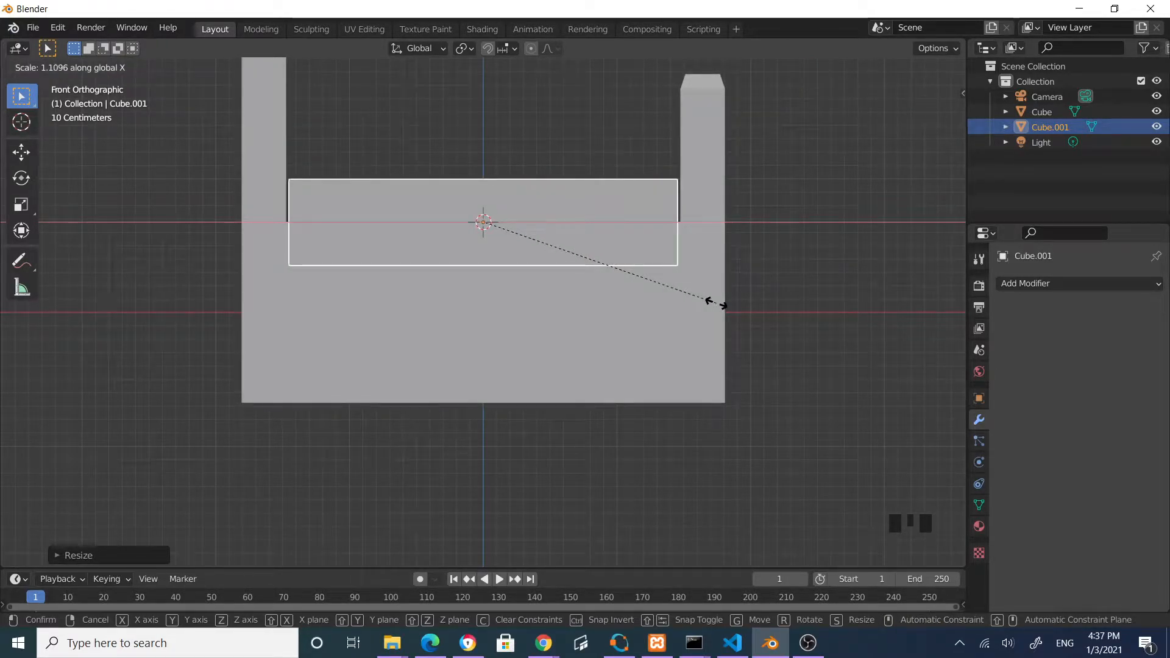
{"action": "left_click", "coordinate": [716, 302]}
In top view, scale the mattress slab by about 1.06 along Y, nearly to the long sides of the bed base
{"action": "middle_click_drag", "start_coordinate": [721, 327], "coordinate": [522, 470]}
{"action": "key", "text": "KP_7"}
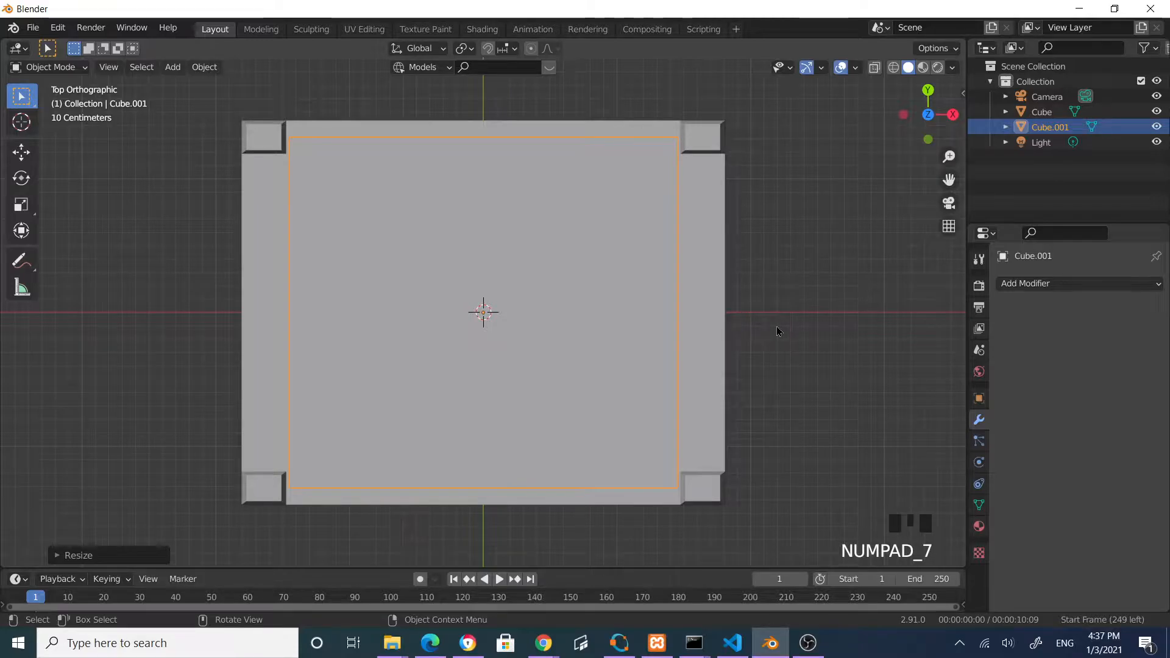
{"action": "key", "text": "s"}
{"action": "key", "text": "y"}
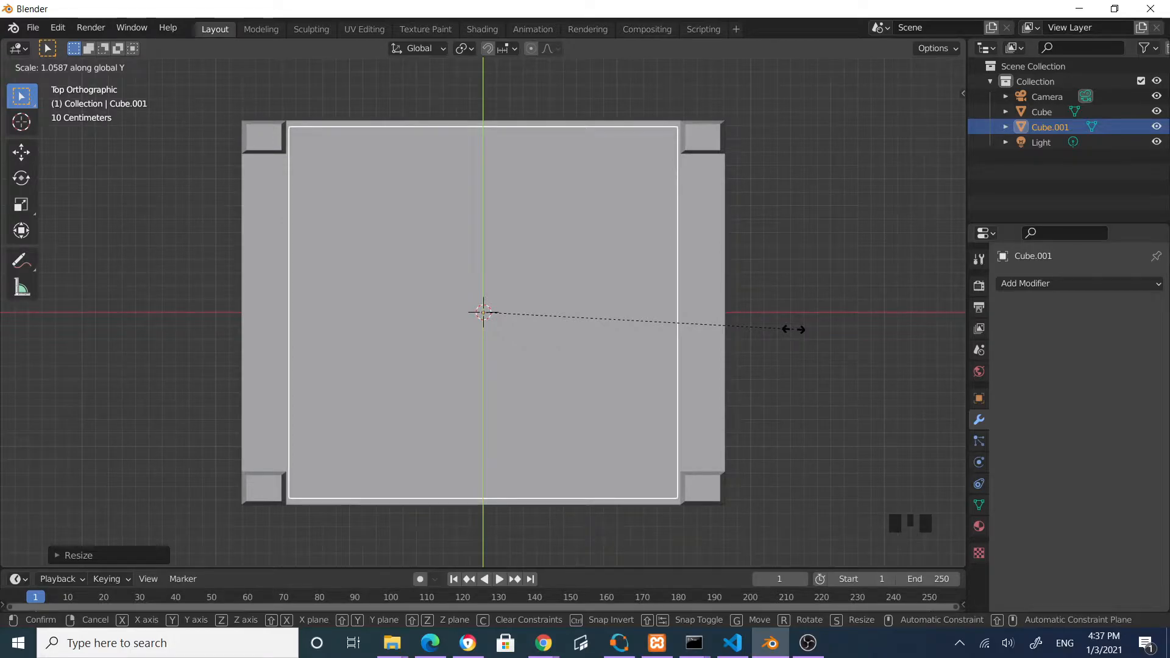
{"action": "left_click", "coordinate": [710, 308]}
In Edit Mode, add two loop cuts across the mattress, slid close to its +Y and -Y edges
{"action": "scroll", "coordinate": [710, 308], "scroll_direction": "up", "scroll_amount": 1}
{"action": "middle_click_drag", "start_coordinate": [711, 308], "coordinate": [243, 334]}
{"action": "scroll", "coordinate": [747, 323], "scroll_direction": "down", "scroll_amount": 3}
{"action": "scroll", "coordinate": [573, 287], "scroll_direction": "up", "scroll_amount": 2}
{"action": "scroll", "coordinate": [573, 287], "scroll_direction": "down", "scroll_amount": 2}
{"action": "key", "text": "Tab"}
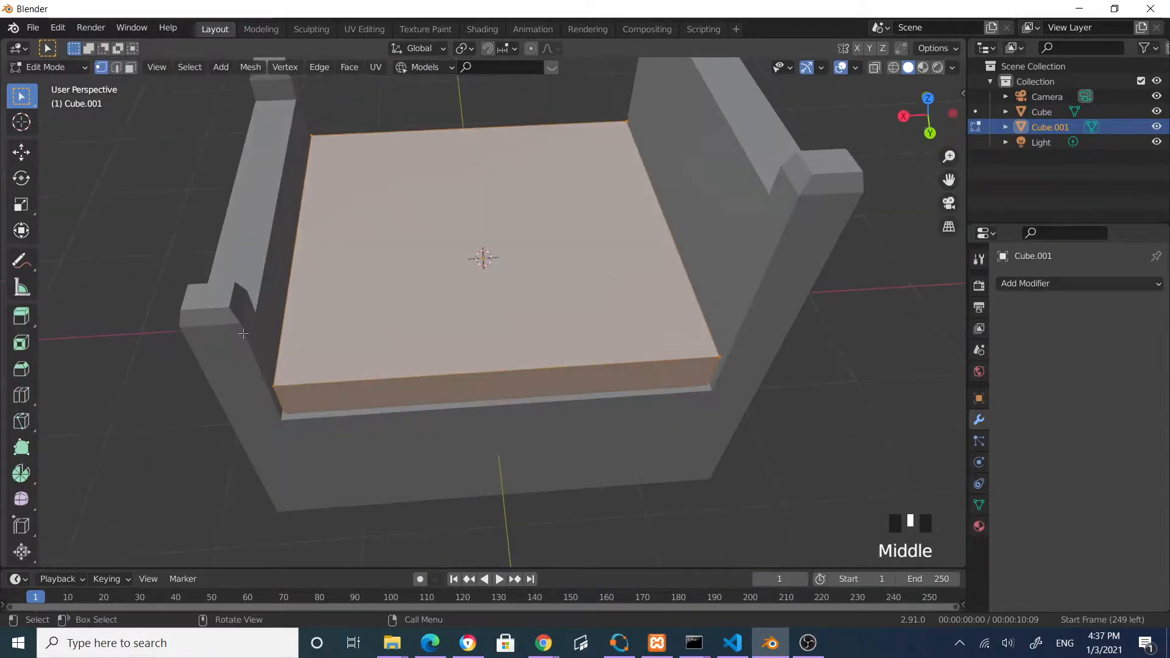
{"action": "left_click", "coordinate": [20, 396]}
{"action": "left_click_drag", "start_coordinate": [296, 324], "coordinate": [294, 368]}
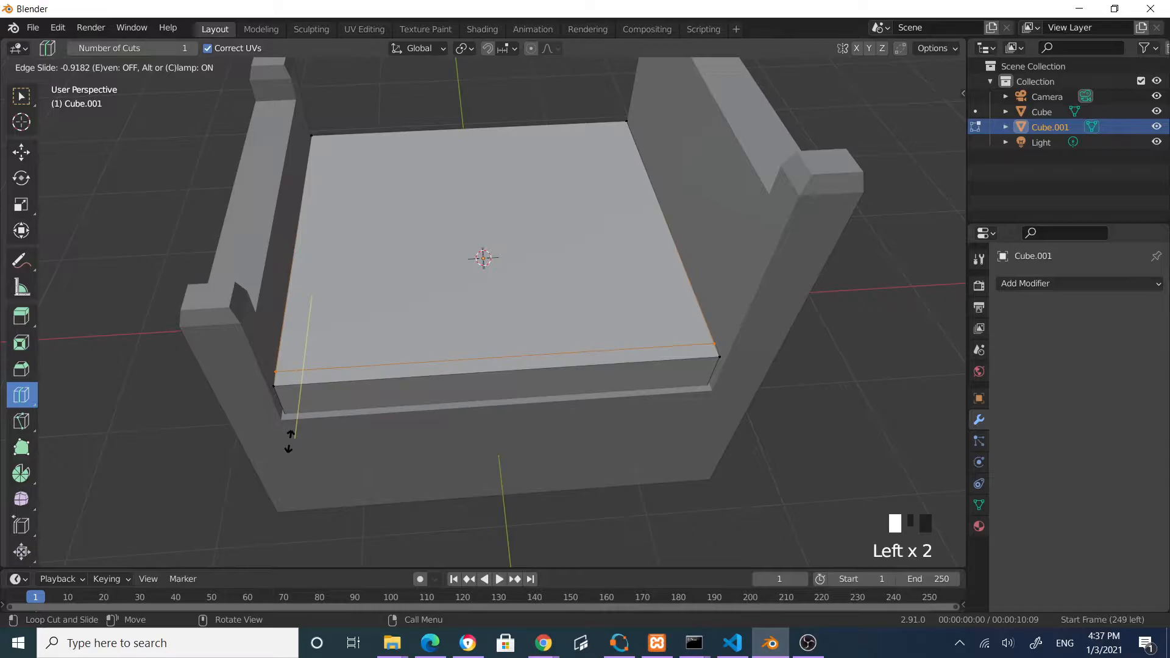
{"action": "left_click_drag", "start_coordinate": [290, 441], "coordinate": [290, 440]}
{"action": "left_click_drag", "start_coordinate": [287, 198], "coordinate": [297, 116]}
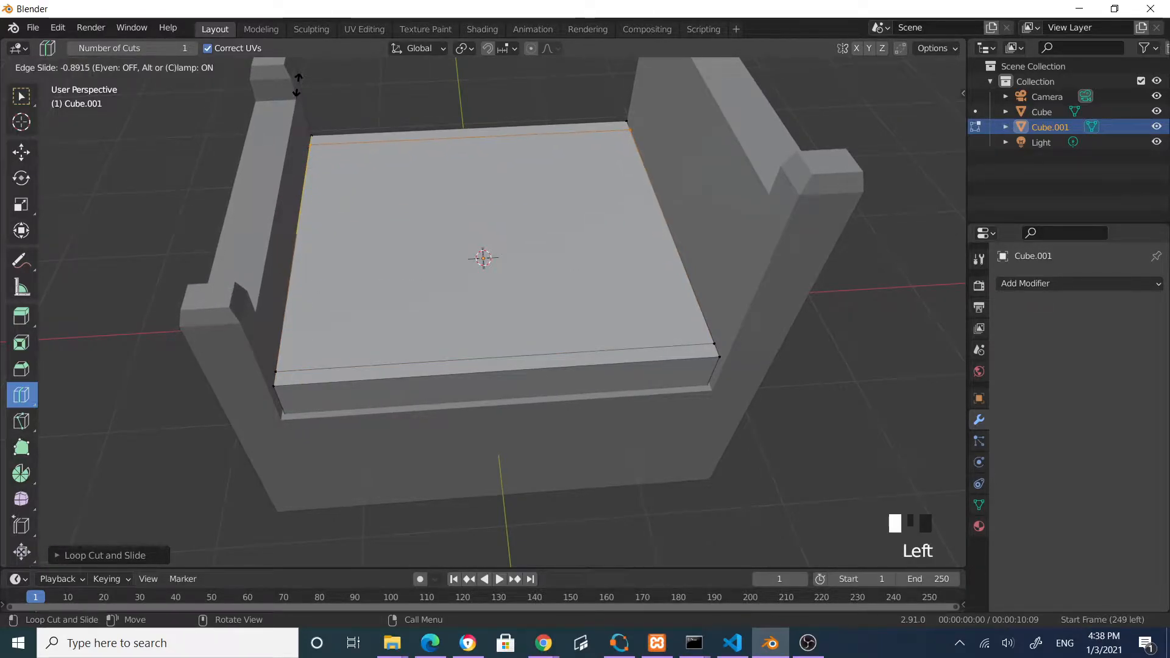
{"action": "left_click_drag", "start_coordinate": [297, 85], "coordinate": [297, 85]}
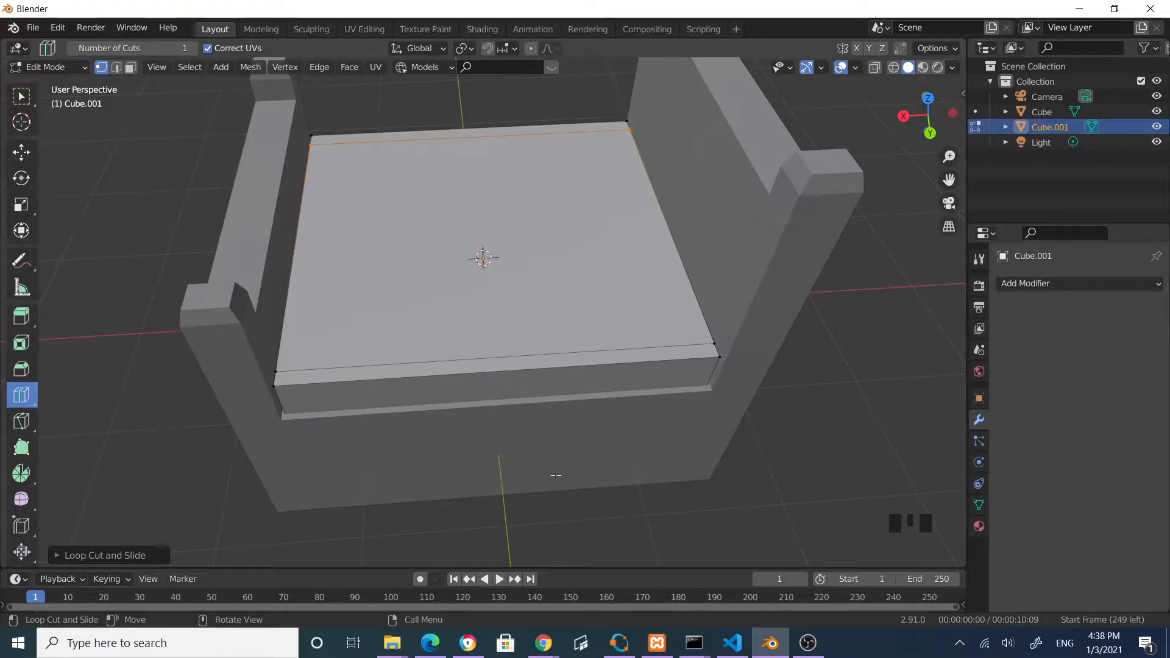
Add two more loop cuts close to the mattress's +X and -X edges, and return to Object Mode
{"action": "left_click_drag", "start_coordinate": [508, 378], "coordinate": [491, 381]}
{"action": "left_click_drag", "start_coordinate": [353, 390], "coordinate": [301, 393]}
{"action": "left_click_drag", "start_coordinate": [635, 378], "coordinate": [635, 378]}
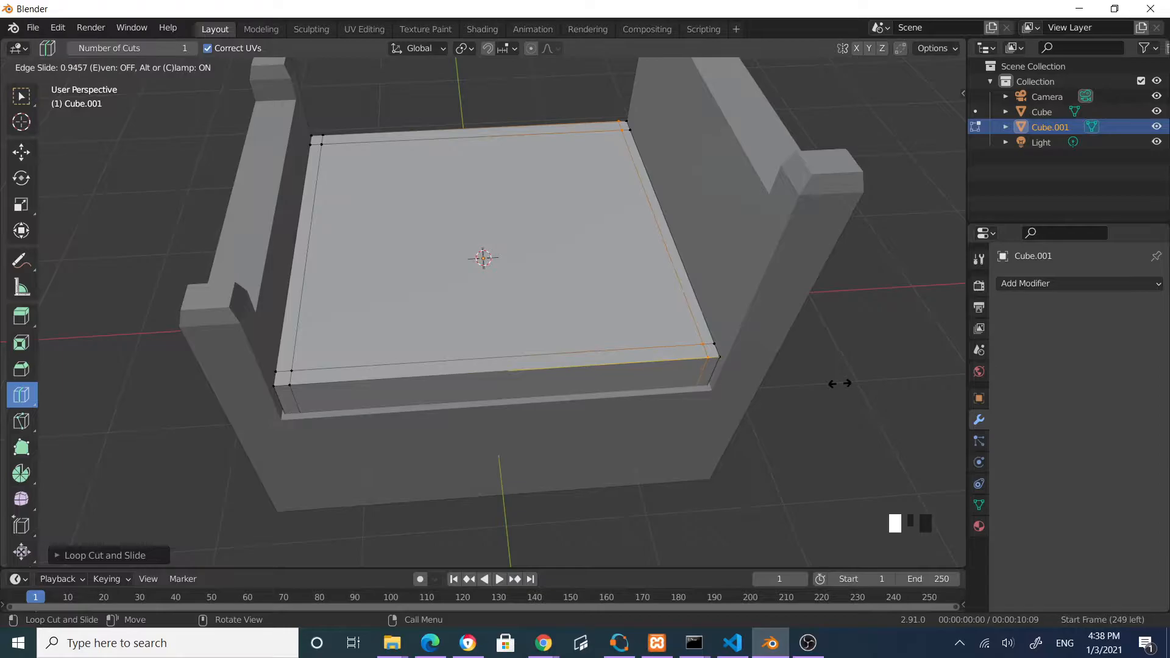
{"action": "left_click", "coordinate": [839, 383]}
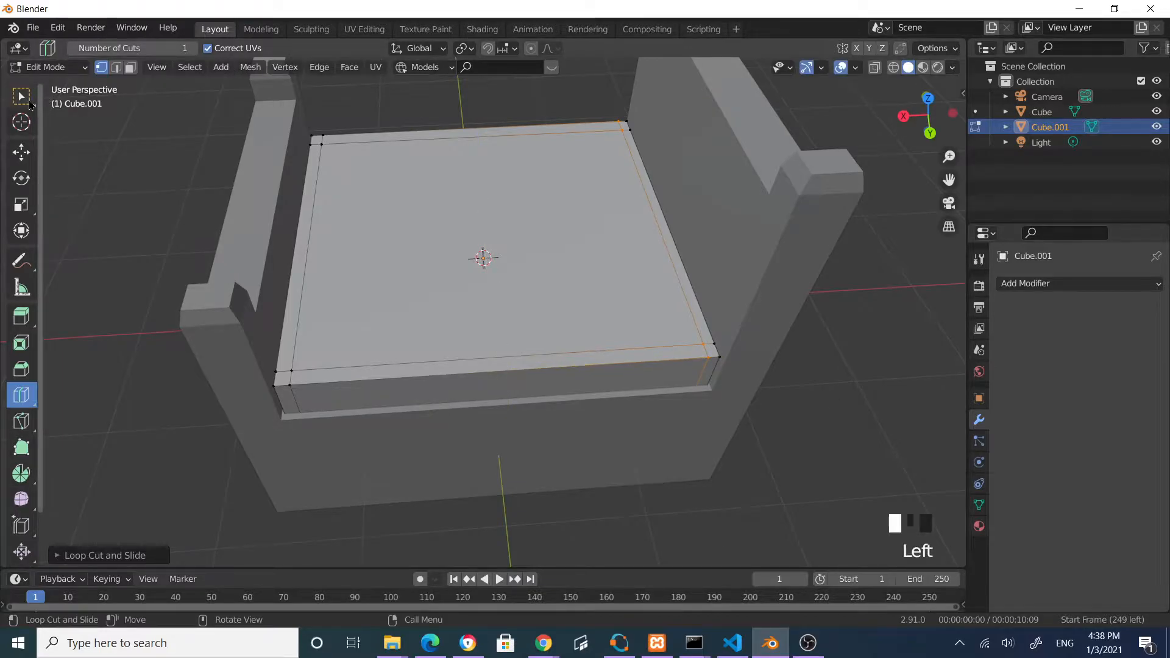
{"action": "left_click", "coordinate": [29, 104]}
{"action": "key", "text": "Tab"}
Try subdivision levels 2 and 1 on the mattress, and remove the Subdivision modifier
{"action": "middle_click_drag", "start_coordinate": [298, 244], "coordinate": [352, 238]}
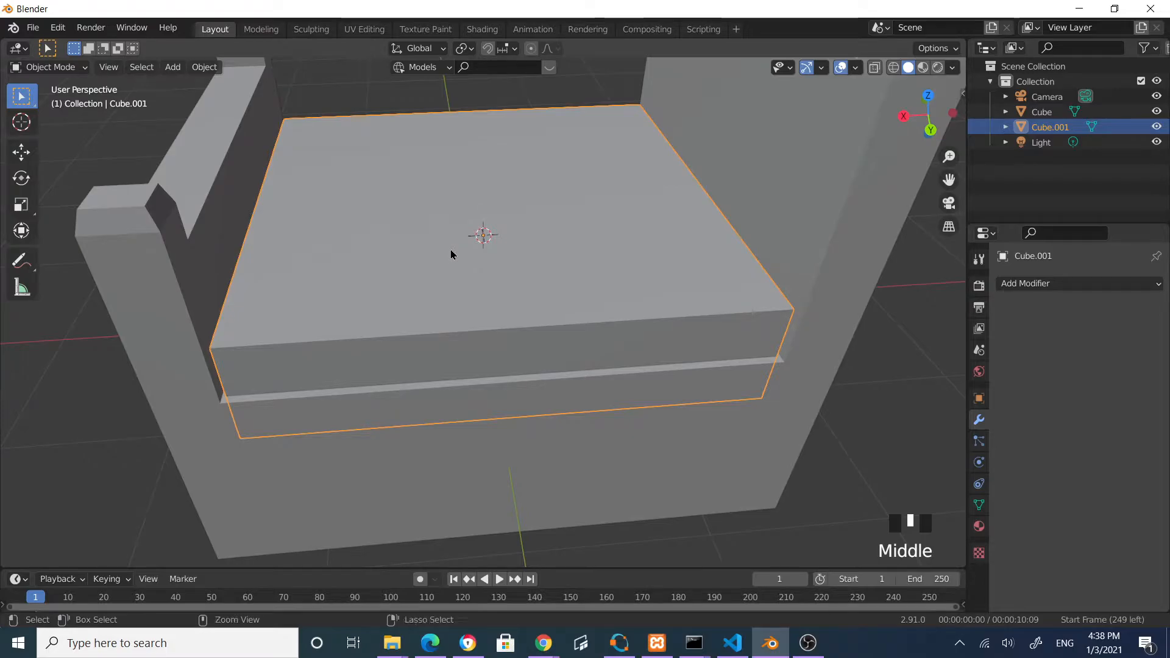
{"action": "key", "text": "ctrl+2"}
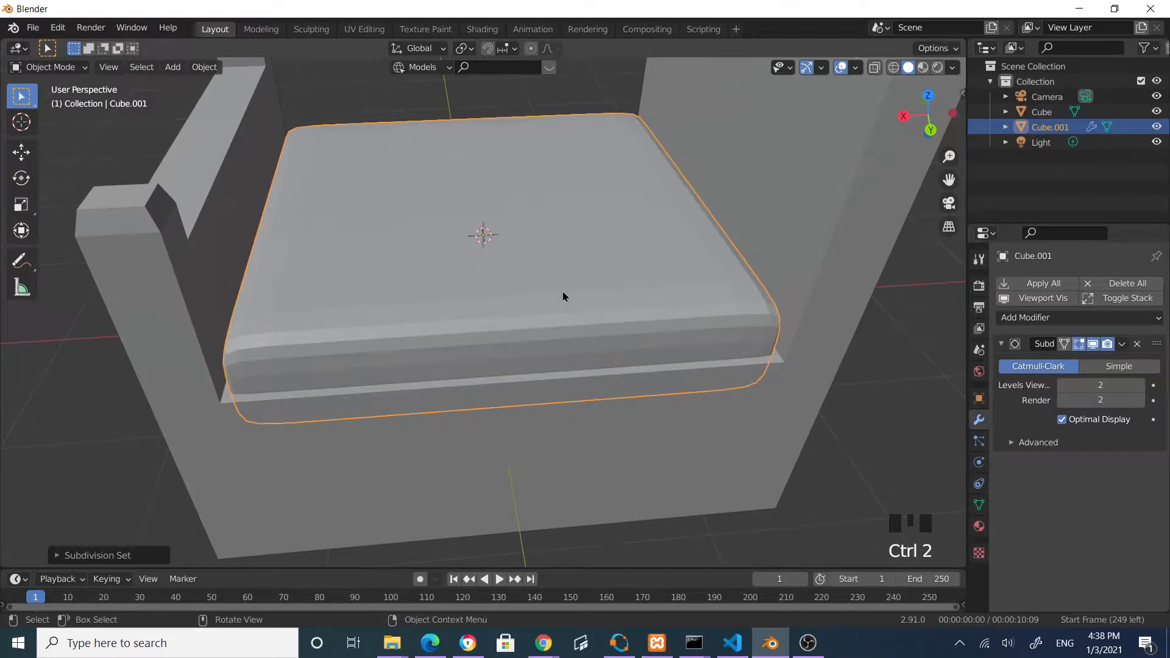
{"action": "key", "text": "ctrl+1"}
{"action": "mouse_move", "coordinate": [566, 295]}
{"action": "middle_mouse_down"}
{"action": "mouse_move", "coordinate": [550, 329]}
{"action": "mouse_move", "coordinate": [601, 352]}
{"action": "mouse_move", "coordinate": [523, 286]}
{"action": "mouse_move", "coordinate": [567, 275]}
{"action": "middle_mouse_up"}
{"action": "key", "text": "ctrl+2"}
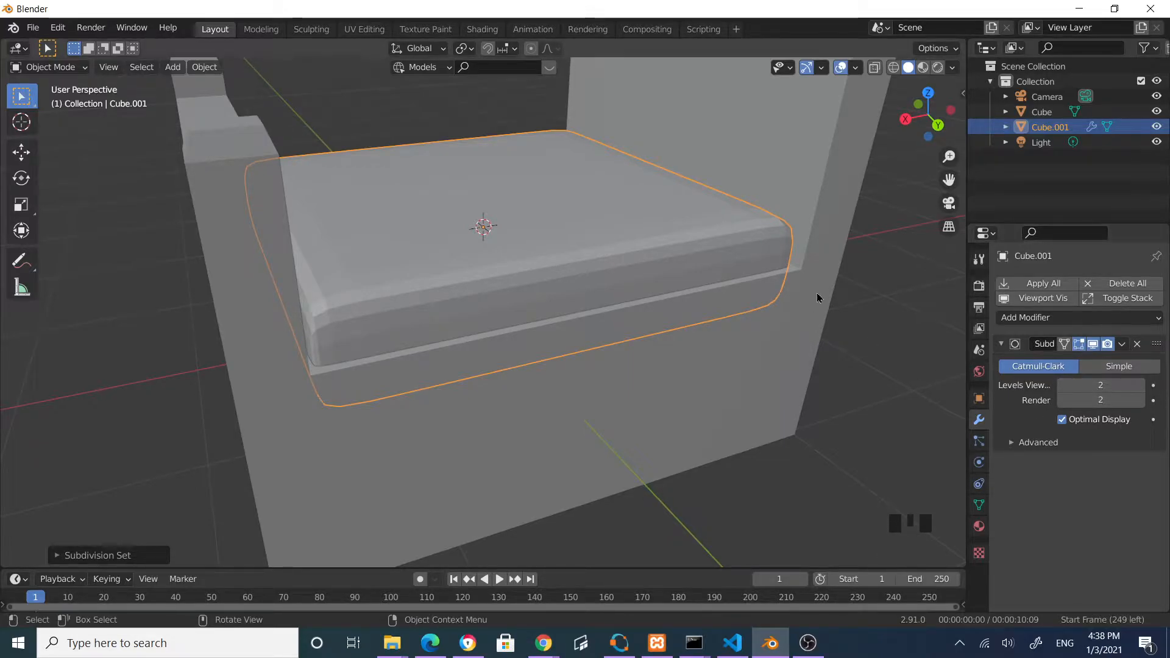
{"action": "left_click", "coordinate": [1138, 345]}
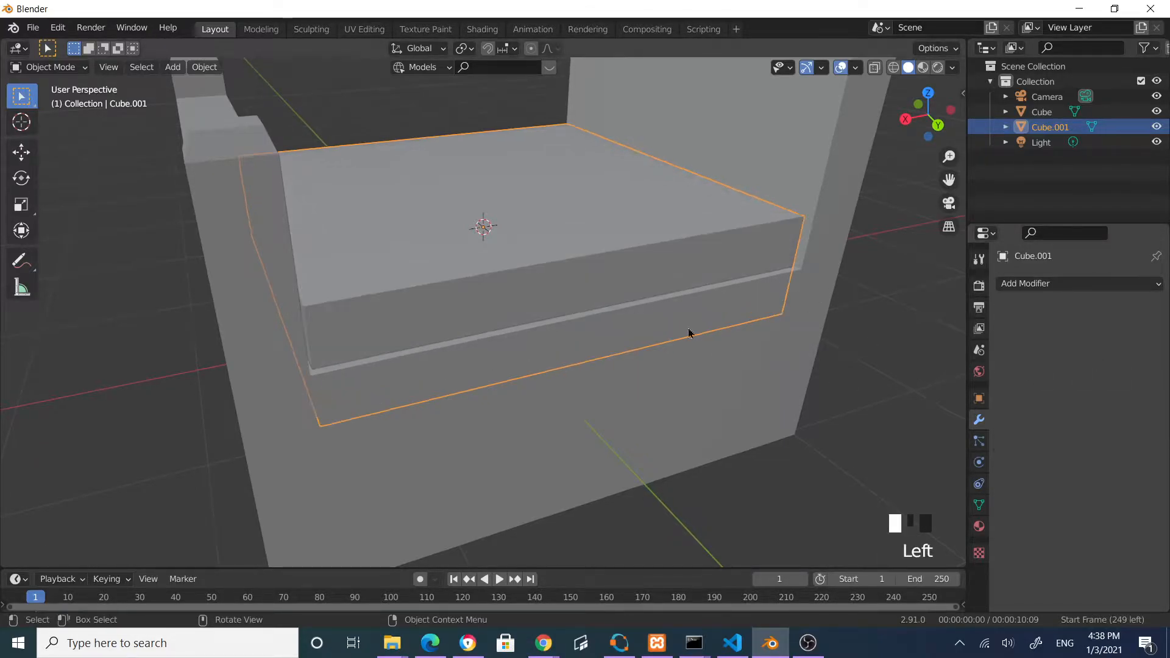
Reselect the mattress and add a Subdivision Surface modifier with its viewport level set to 2
{"action": "left_click", "coordinate": [640, 368]}
{"action": "left_click", "coordinate": [803, 350]}
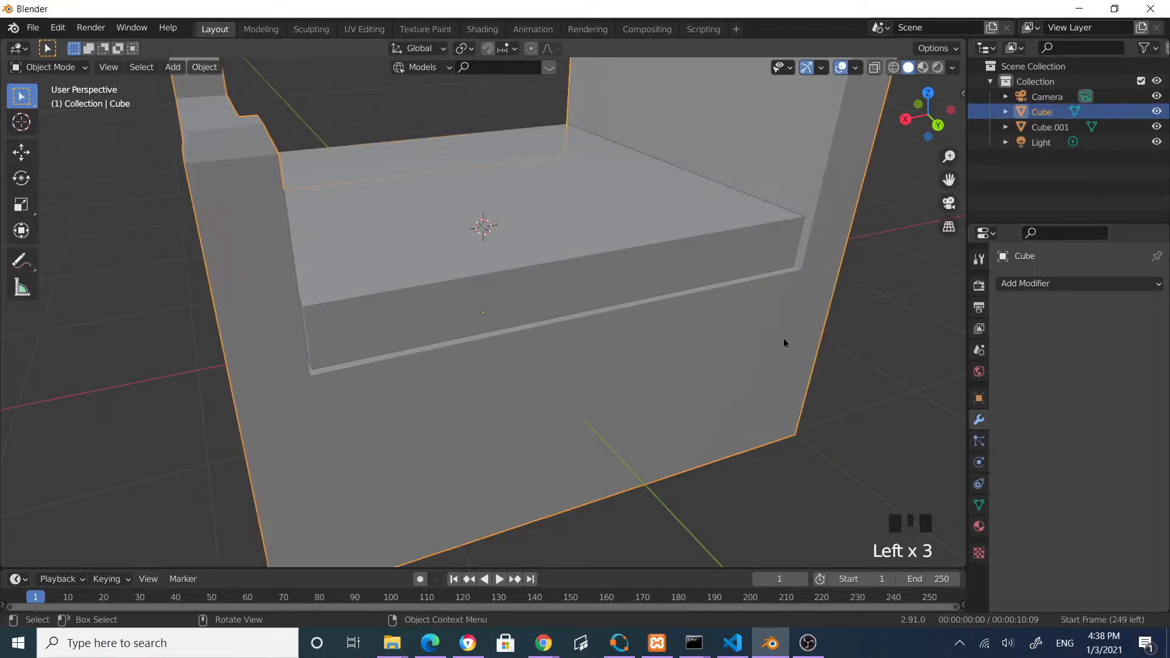
{"action": "left_click", "coordinate": [678, 258]}
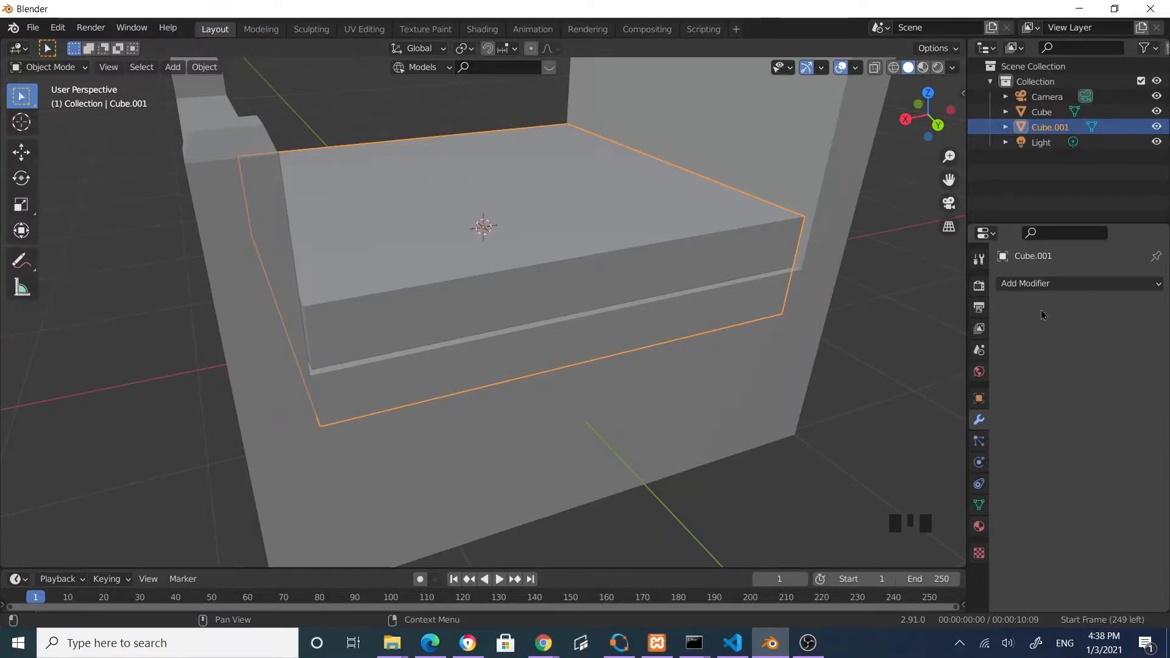
{"action": "left_click", "coordinate": [1052, 285]}
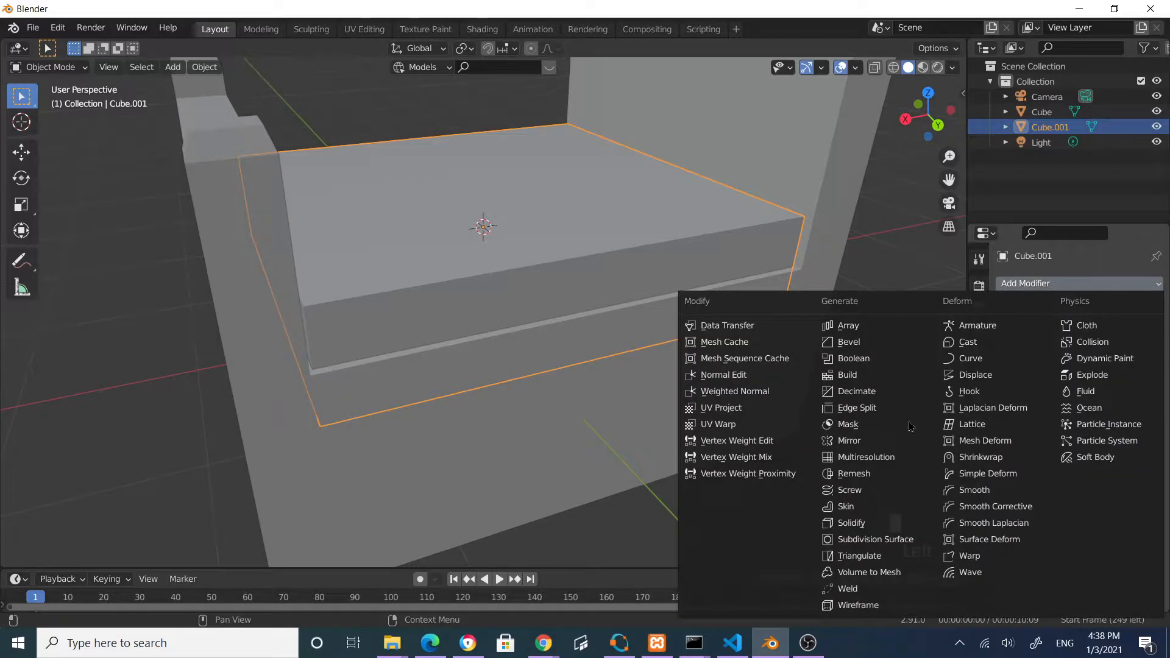
{"action": "left_click", "coordinate": [908, 539]}
{"action": "left_click", "coordinate": [1139, 385]}
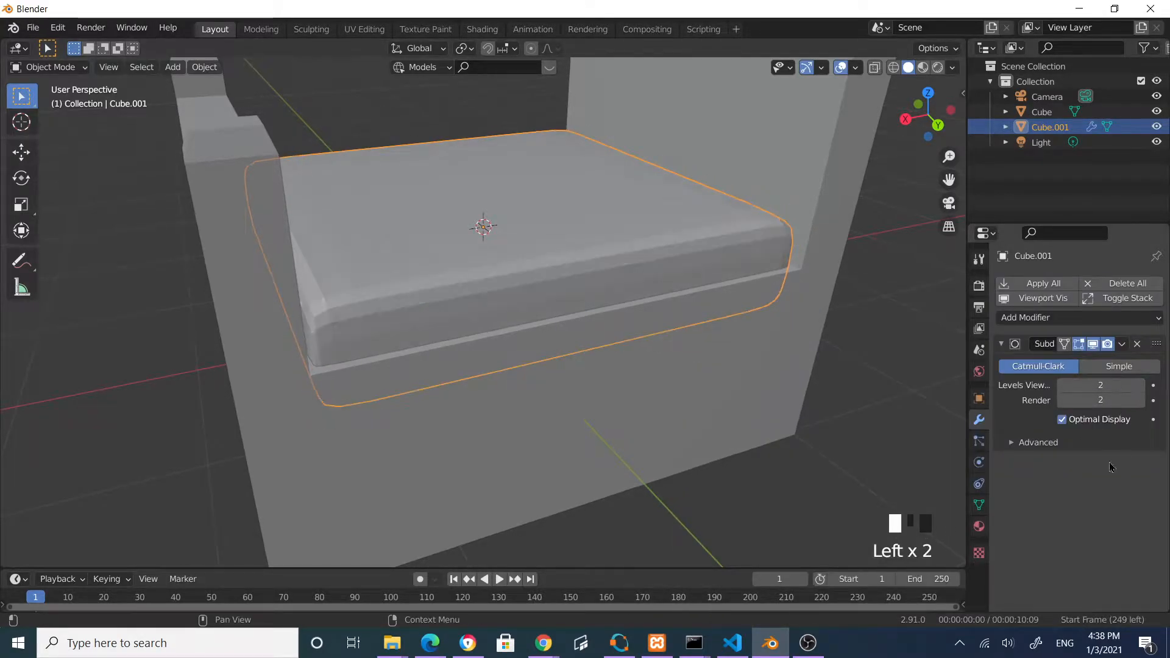
Select the subdivided mattress and apply Shade Smooth to it
{"action": "middle_click_drag", "start_coordinate": [819, 358], "coordinate": [857, 392]}
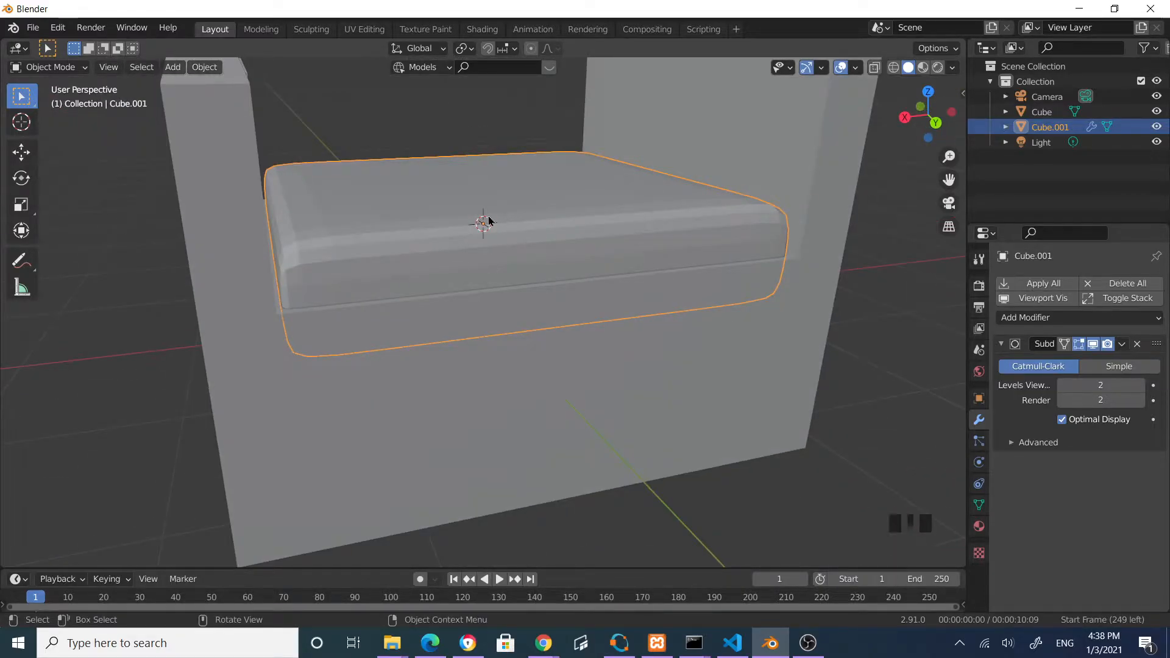
{"action": "left_click", "coordinate": [360, 218]}
{"action": "left_click", "coordinate": [364, 230]}
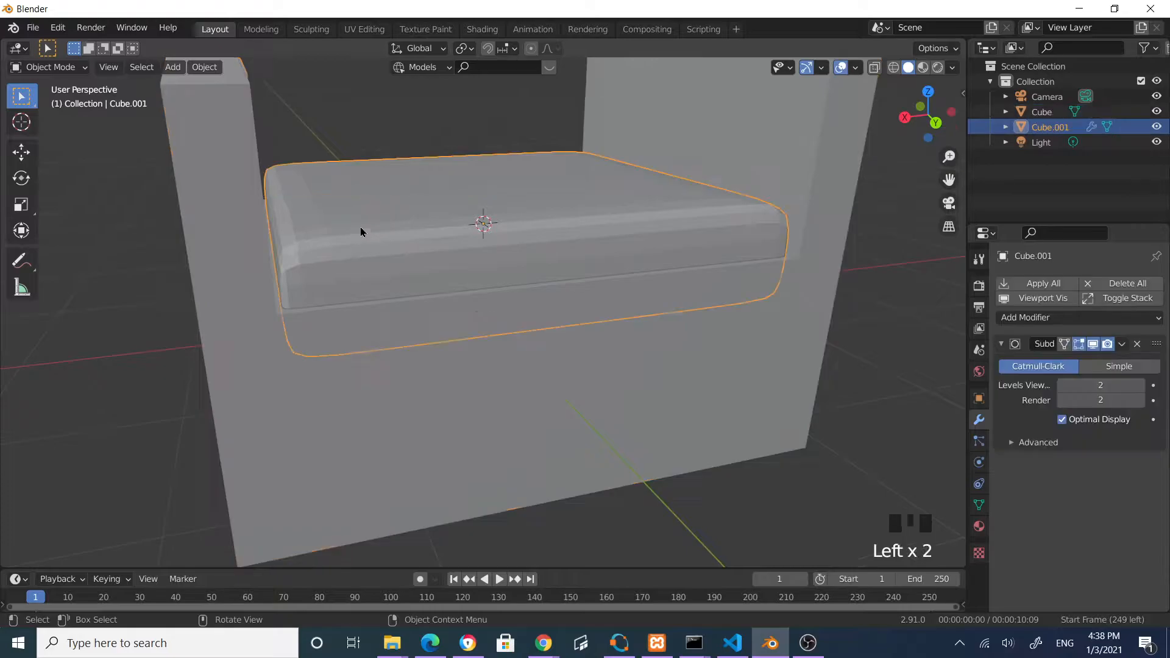
{"action": "left_click", "coordinate": [206, 68]}
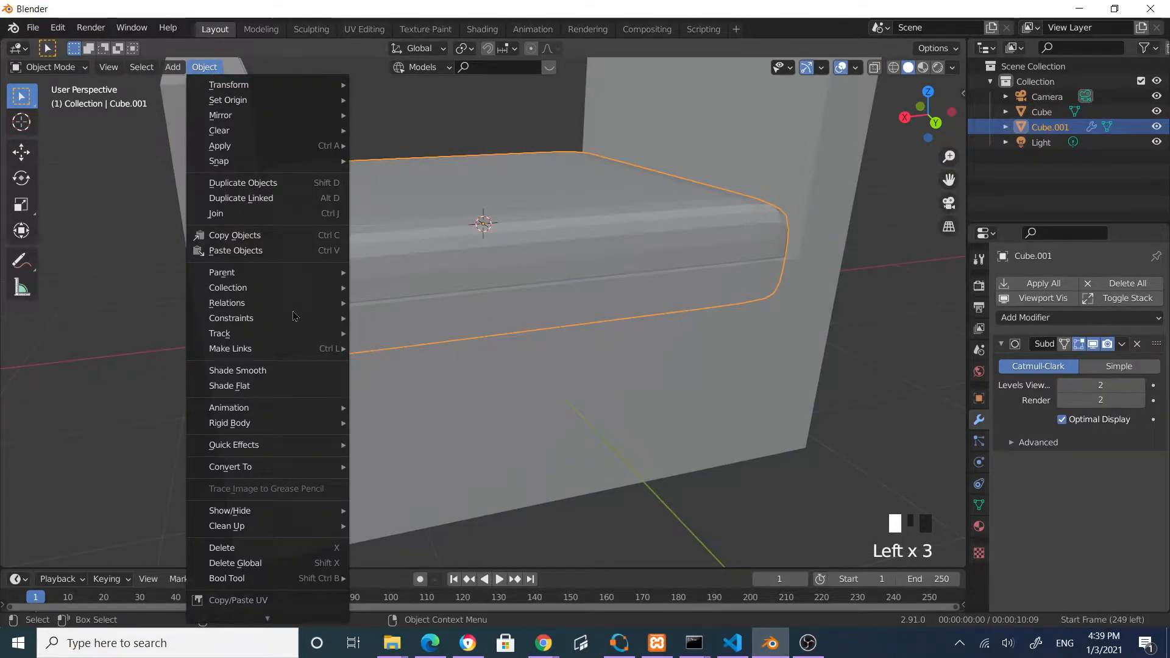
{"action": "left_click", "coordinate": [276, 371]}
Scale the smoothed mattress by about 1.04 along X and thin it to about 0.85 along Z
{"action": "middle_click_drag", "start_coordinate": [378, 373], "coordinate": [594, 384]}
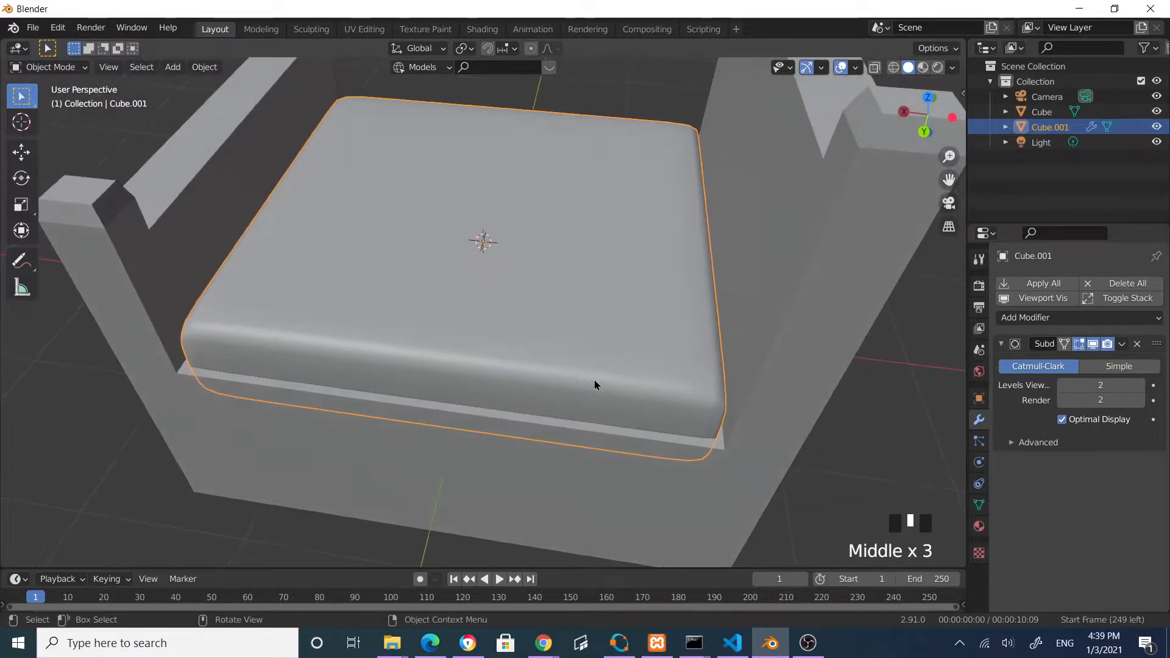
{"action": "key", "text": "s"}
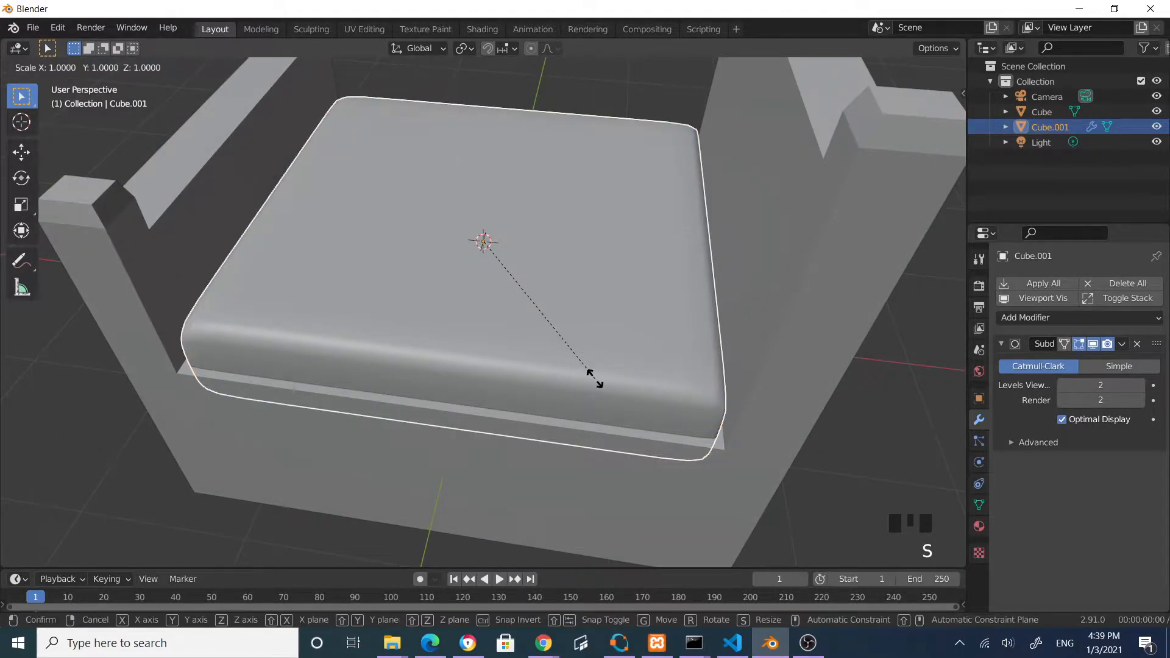
{"action": "key", "text": "x"}
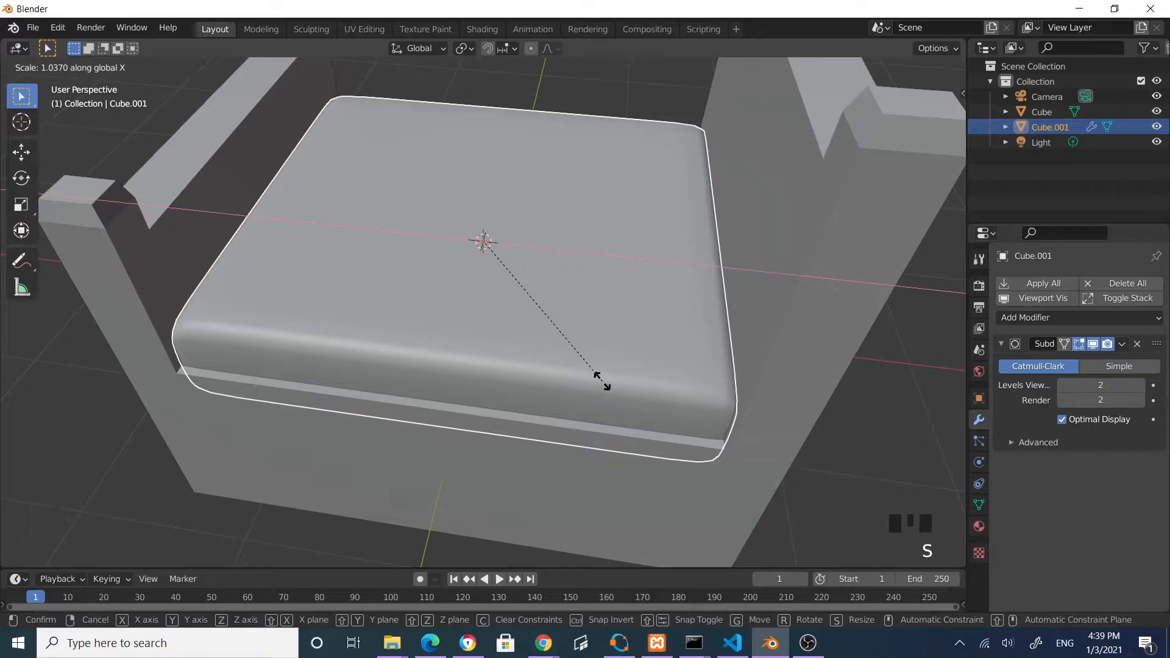
{"action": "left_click", "coordinate": [602, 381]}
{"action": "middle_click_drag", "start_coordinate": [604, 387], "coordinate": [633, 357]}
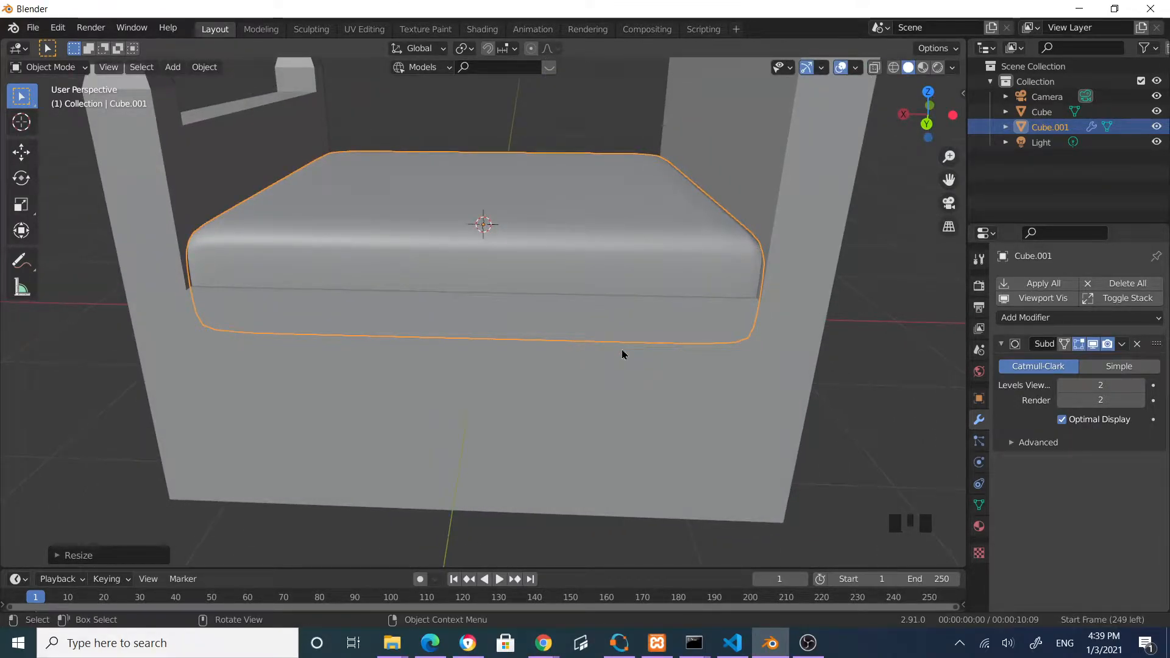
{"action": "key", "text": "s"}
{"action": "key", "text": "z"}
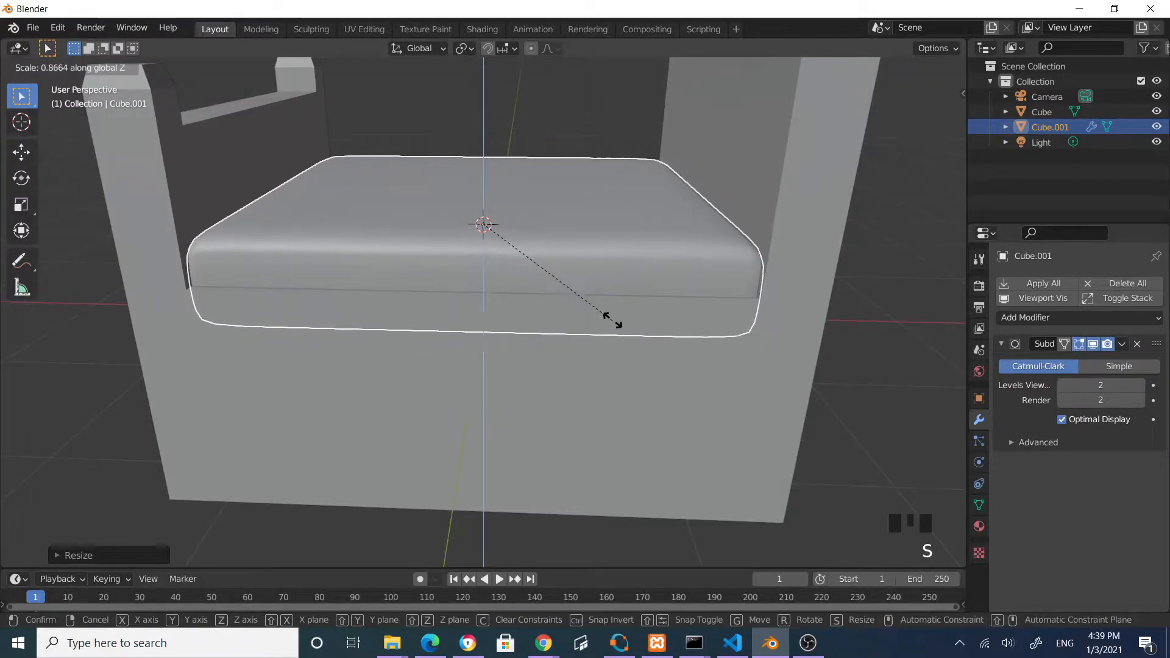
{"action": "left_click", "coordinate": [607, 320]}
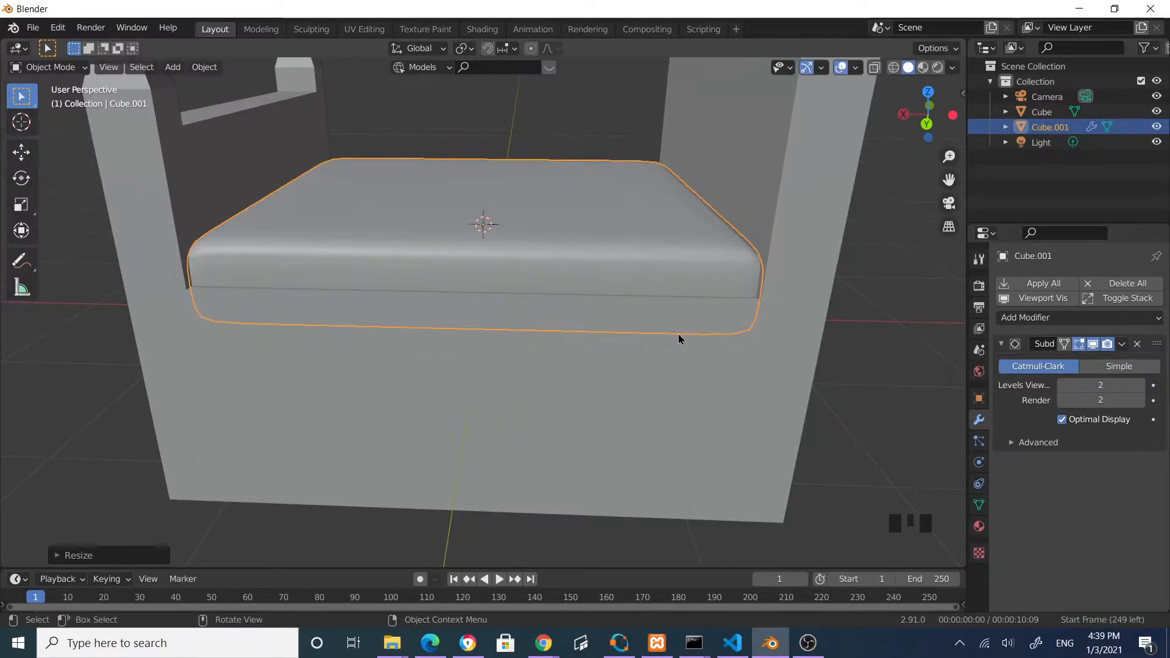
Raise the mattress about 0.22 m along Z so it rests on top of the bed base
{"action": "key", "text": "g"}
{"action": "key", "text": "z"}
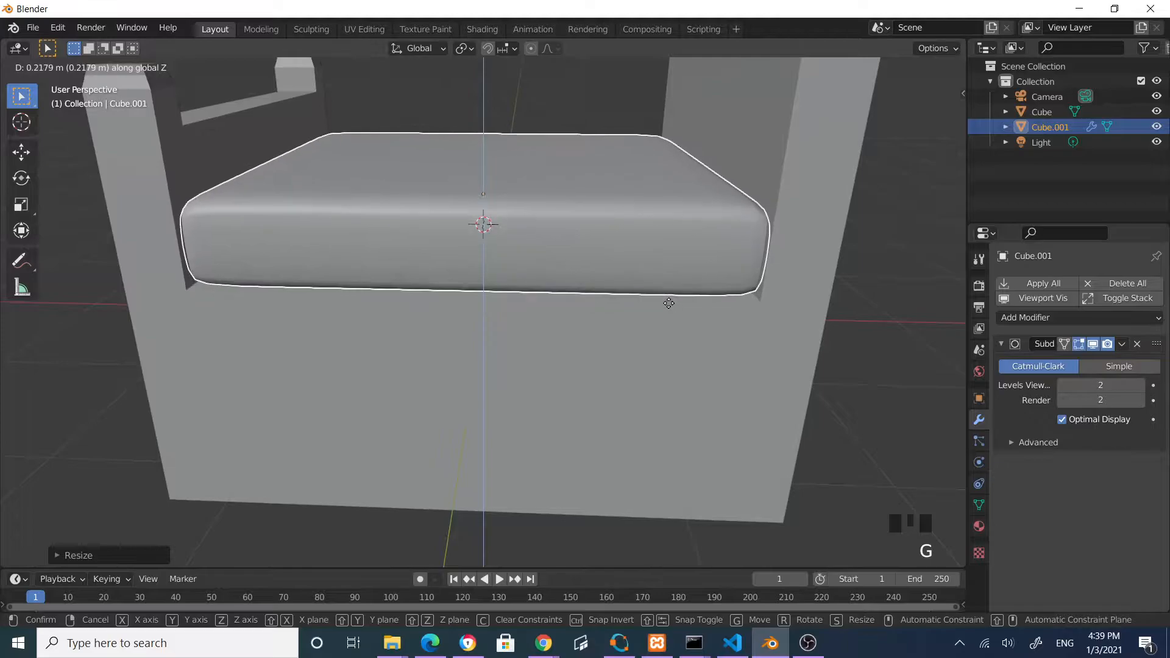
{"action": "left_click", "coordinate": [665, 304]}
{"action": "middle_click_drag", "start_coordinate": [627, 399], "coordinate": [700, 387]}
{"action": "scroll", "coordinate": [551, 405], "scroll_direction": "down", "scroll_amount": 3}
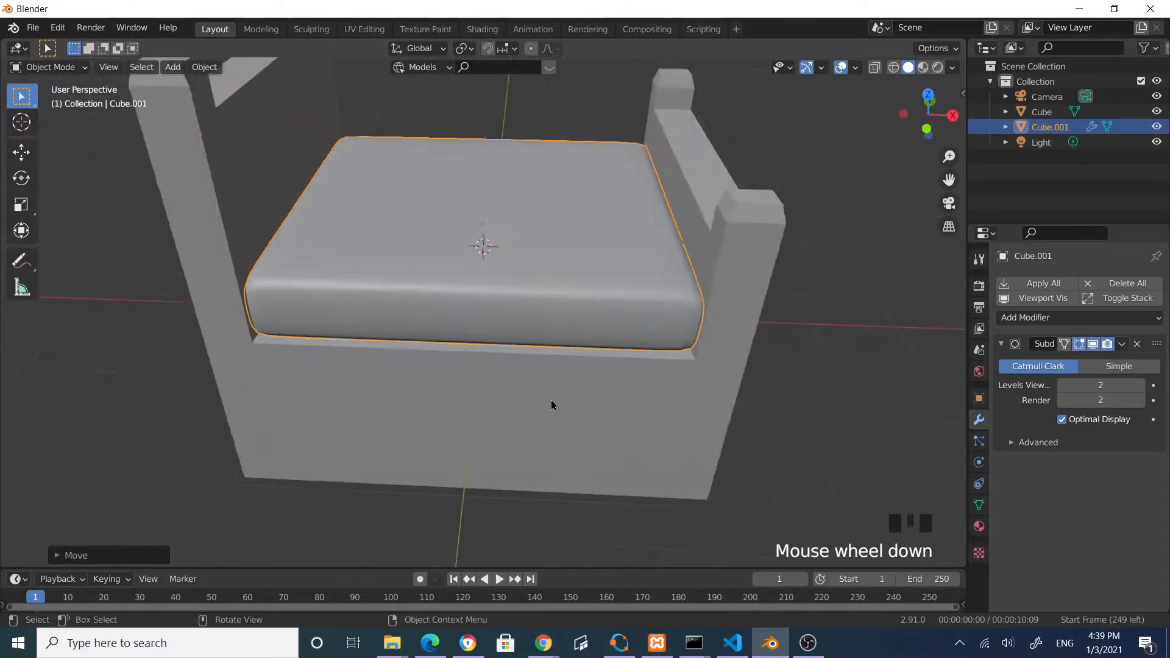
{"action": "middle_click_drag", "start_coordinate": [551, 405], "coordinate": [596, 397]}
Duplicate the mattress and raise the copy along Z so it floats just above the original
{"action": "left_click", "coordinate": [580, 287]}
{"action": "middle_click_drag", "start_coordinate": [667, 360], "coordinate": [554, 293]}
{"action": "left_click", "coordinate": [555, 292]}
{"action": "key", "text": "shift+d"}
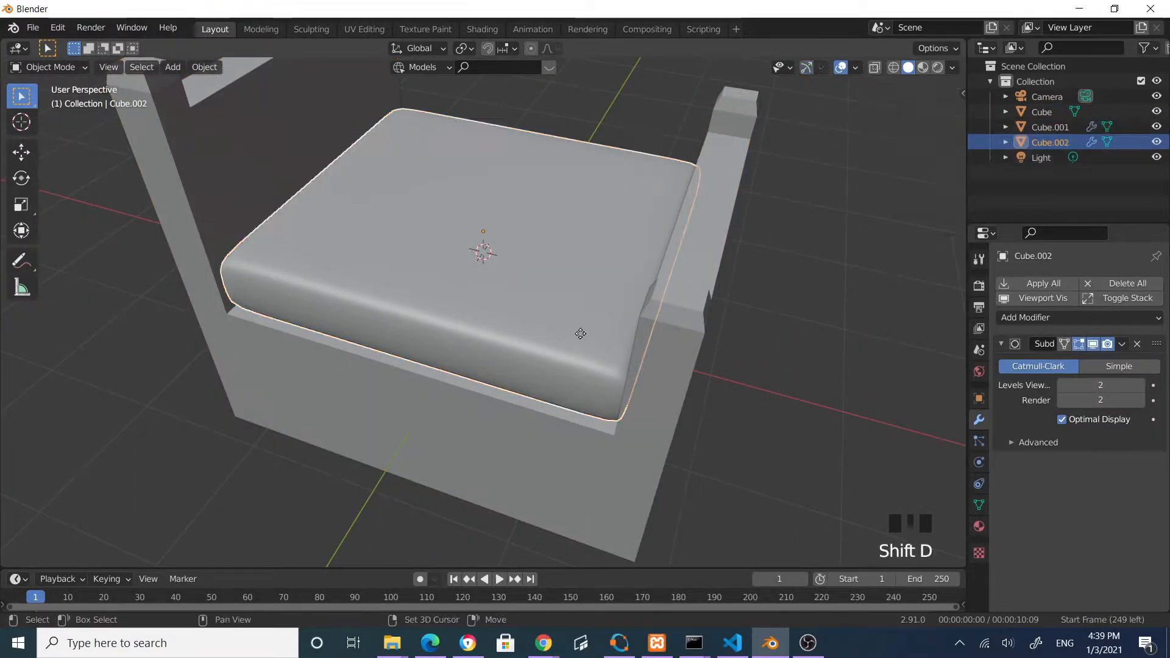
{"action": "right_click", "coordinate": [610, 347]}
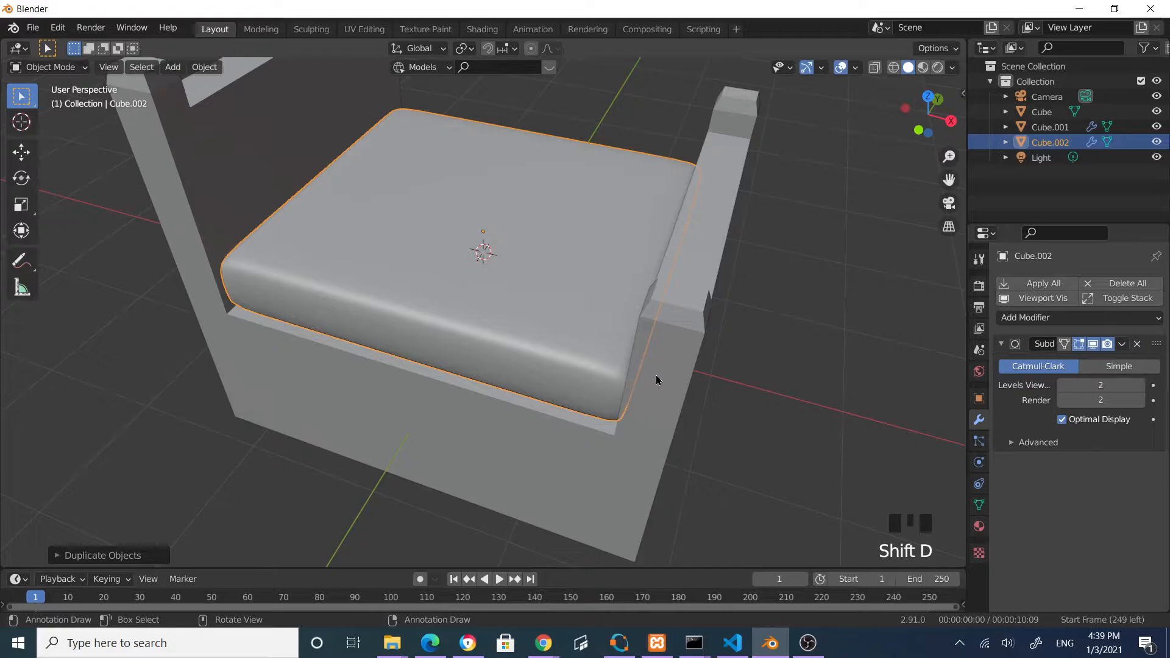
{"action": "key", "text": "g"}
{"action": "key", "text": "z"}
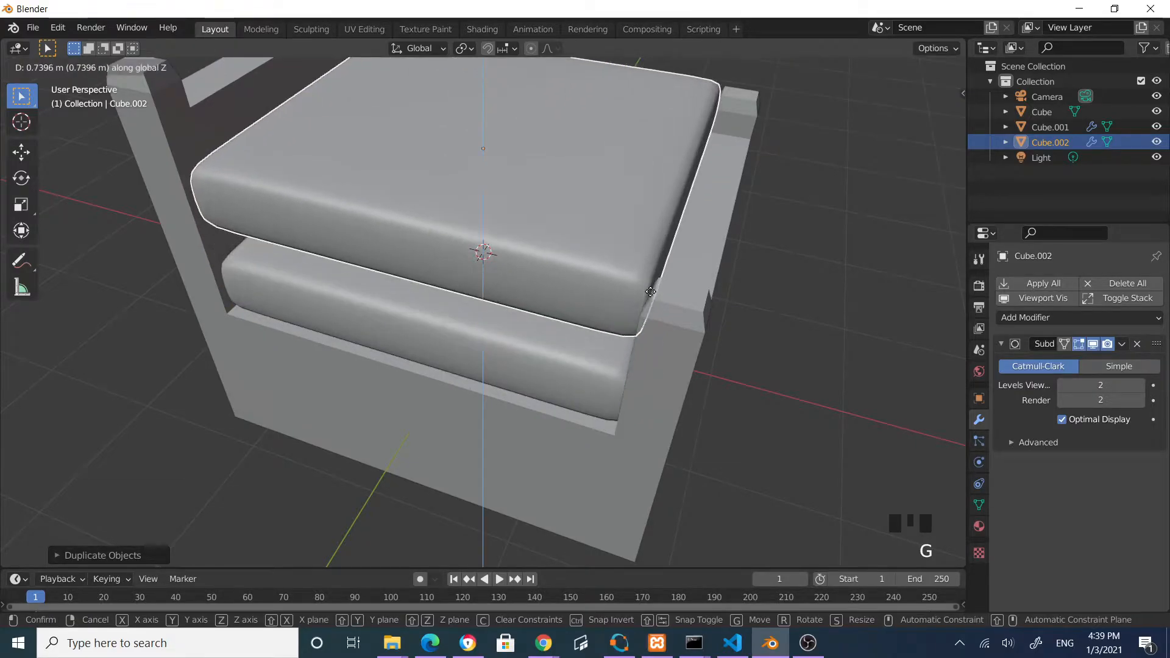
{"action": "left_click", "coordinate": [646, 323]}
Narrow the duplicated mattress along X to well under half its width for a pillow
{"action": "scroll", "coordinate": [646, 323], "scroll_direction": "down", "scroll_amount": 2}
{"action": "middle_click_drag", "start_coordinate": [646, 324], "coordinate": [689, 336]}
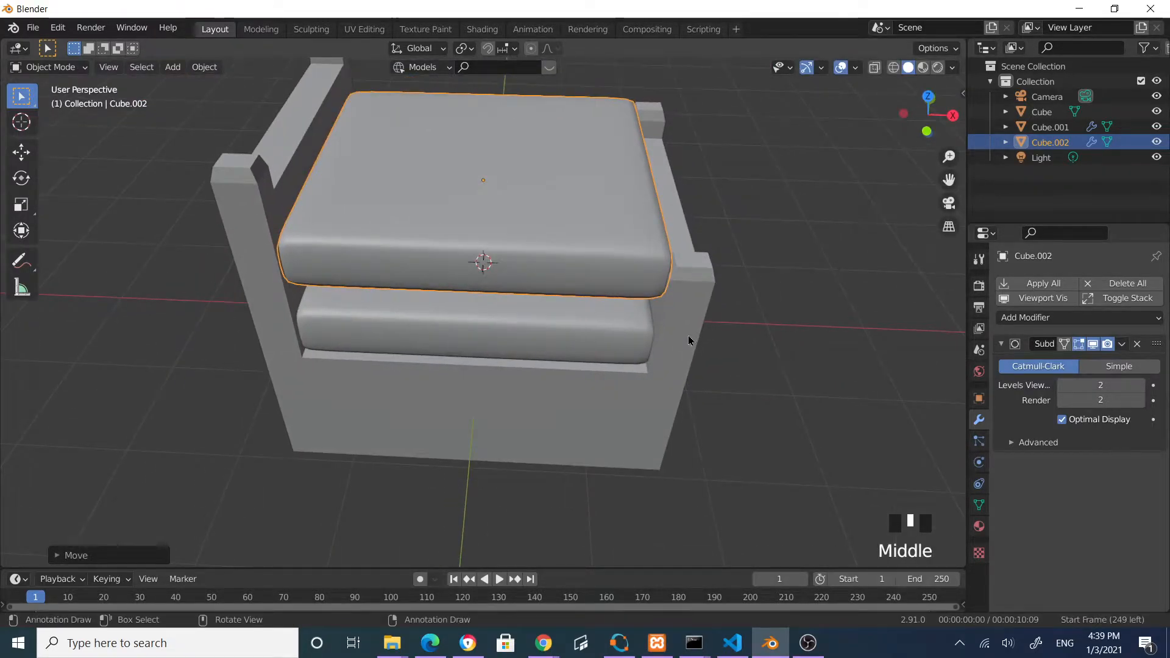
{"action": "key", "text": "s"}
{"action": "key", "text": "x"}
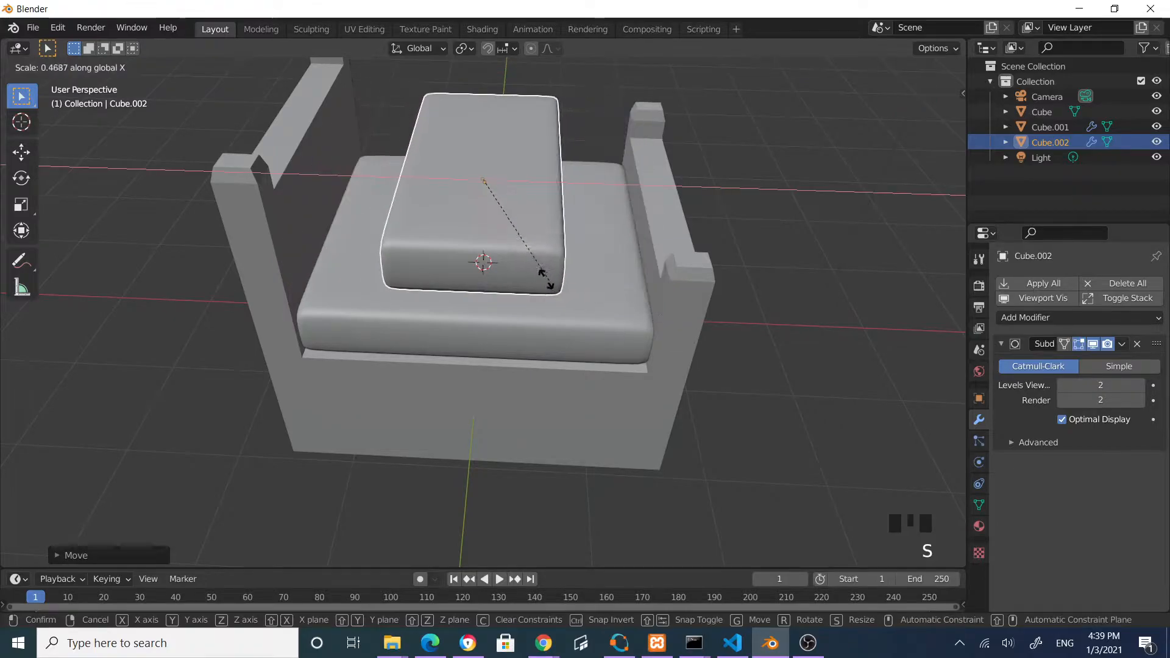
{"action": "left_click", "coordinate": [486, 246]}
{"action": "middle_click_drag", "start_coordinate": [485, 246], "coordinate": [631, 254]}
{"action": "scroll", "coordinate": [613, 281], "scroll_direction": "up", "scroll_amount": 2}
{"action": "key", "text": "s"}
{"action": "key", "text": "x"}
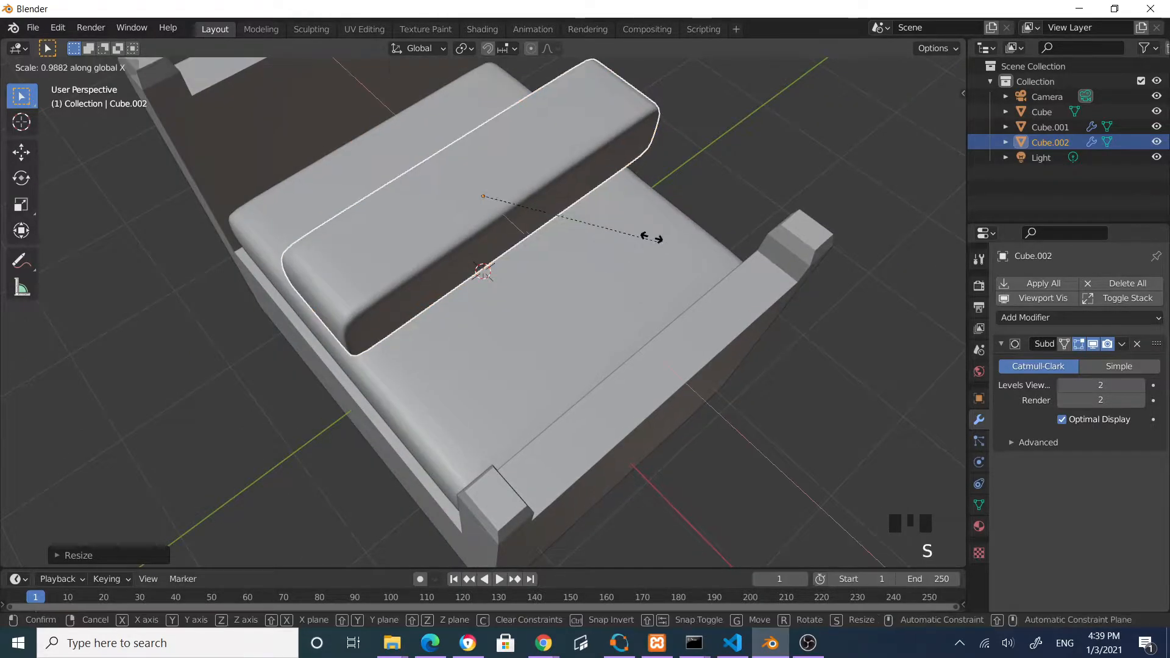
{"action": "left_click", "coordinate": [641, 230]}
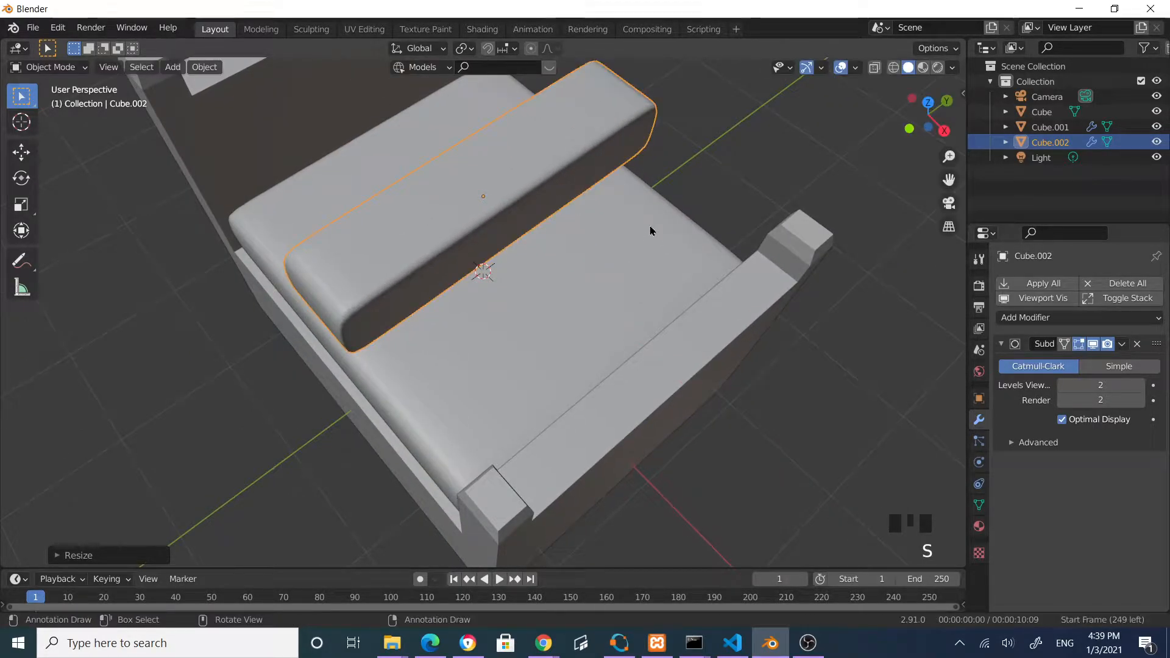
Scale the narrowed copy to about 0.28 along Y to make a small pillow block
{"action": "key", "text": "x"}
{"action": "key", "text": "Escape"}
{"action": "key", "text": "s"}
{"action": "key", "text": "y"}
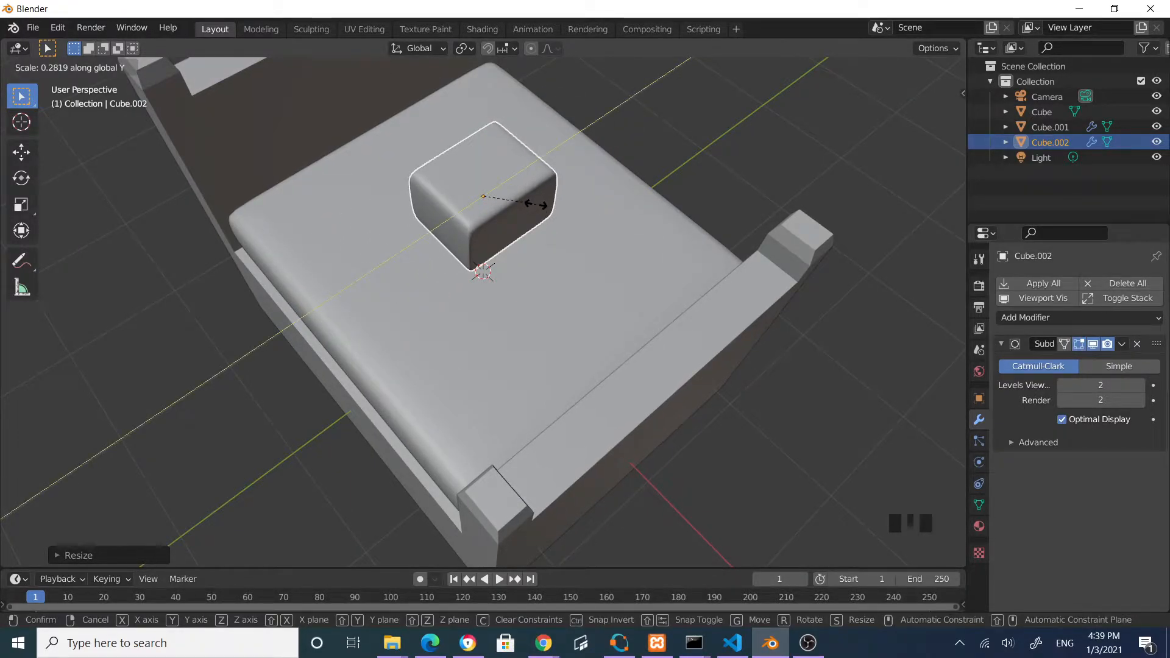
{"action": "left_click", "coordinate": [535, 205]}
Examine the pillow block's mesh in Edit Mode, then return to Object Mode
{"action": "middle_click_drag", "start_coordinate": [531, 209], "coordinate": [428, 174]}
{"action": "scroll", "coordinate": [573, 201], "scroll_direction": "down", "scroll_amount": 4}
{"action": "key", "text": "Tab"}
{"action": "scroll", "coordinate": [567, 192], "scroll_direction": "up", "scroll_amount": 3}
{"action": "scroll", "coordinate": [576, 192], "scroll_direction": "down", "scroll_amount": 3}
{"action": "scroll", "coordinate": [610, 291], "scroll_direction": "up", "scroll_amount": 2}
{"action": "scroll", "coordinate": [573, 274], "scroll_direction": "up", "scroll_amount": 1}
{"action": "scroll", "coordinate": [560, 300], "scroll_direction": "down", "scroll_amount": 2}
{"action": "scroll", "coordinate": [427, 173], "scroll_direction": "up", "scroll_amount": 2}
{"action": "scroll", "coordinate": [428, 173], "scroll_direction": "down", "scroll_amount": 1}
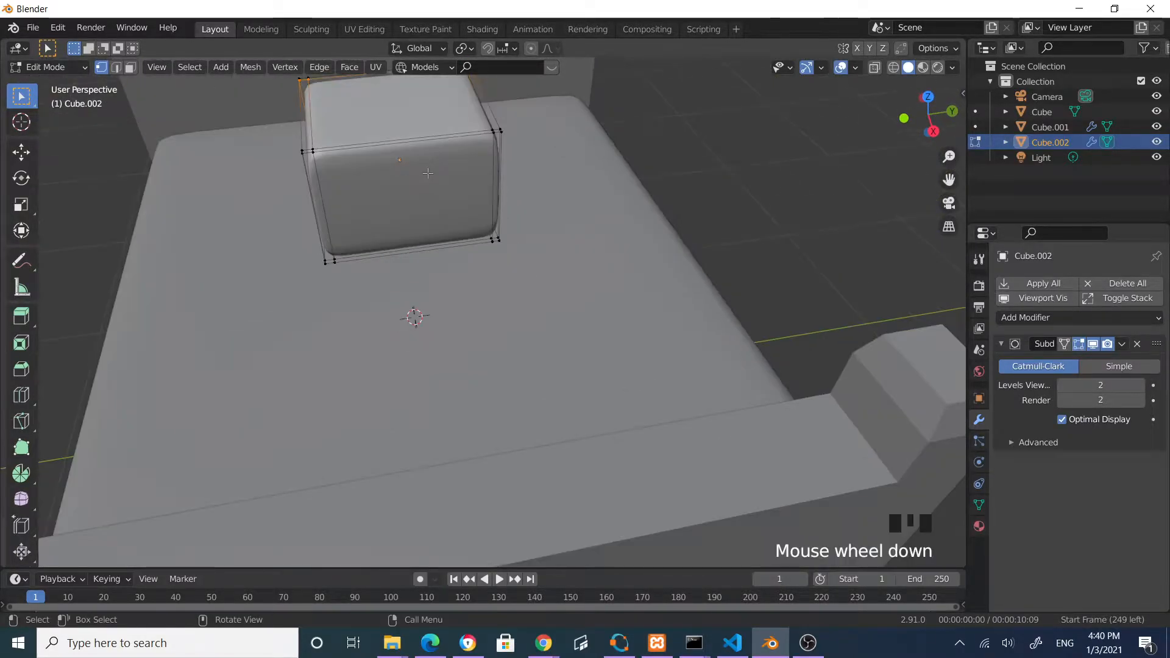
{"action": "key", "text": "Tab"}
Flatten the pillow block to about 0.48 along Z
{"action": "scroll", "coordinate": [478, 229], "scroll_direction": "down", "scroll_amount": 2}
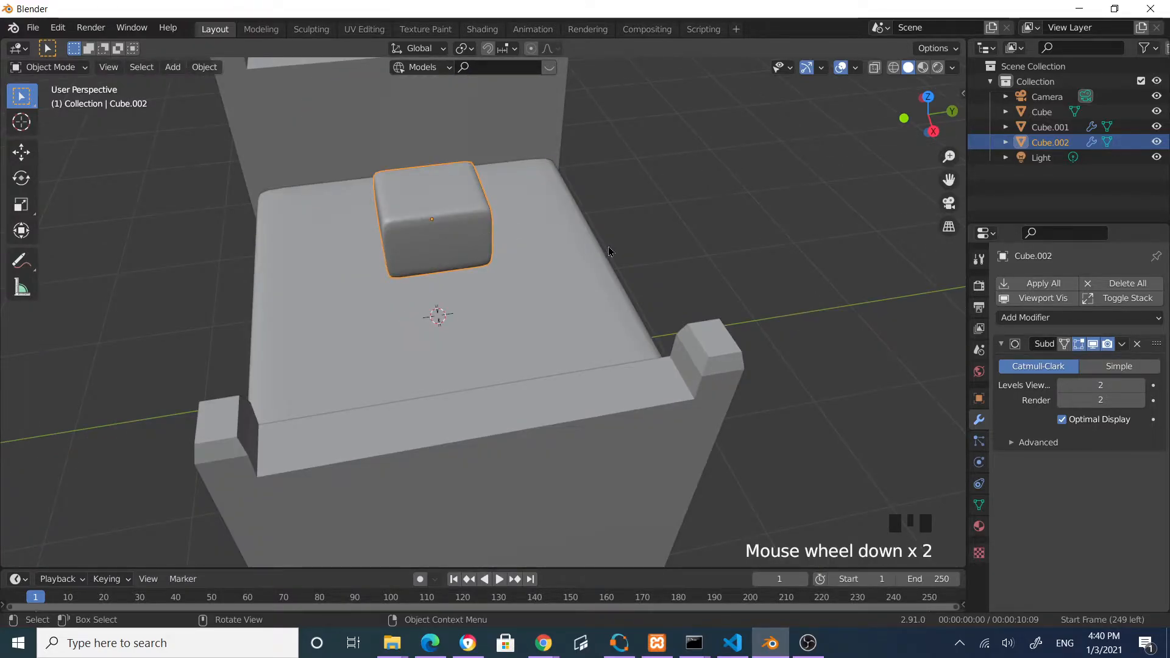
{"action": "key", "text": "s"}
{"action": "key", "text": "z"}
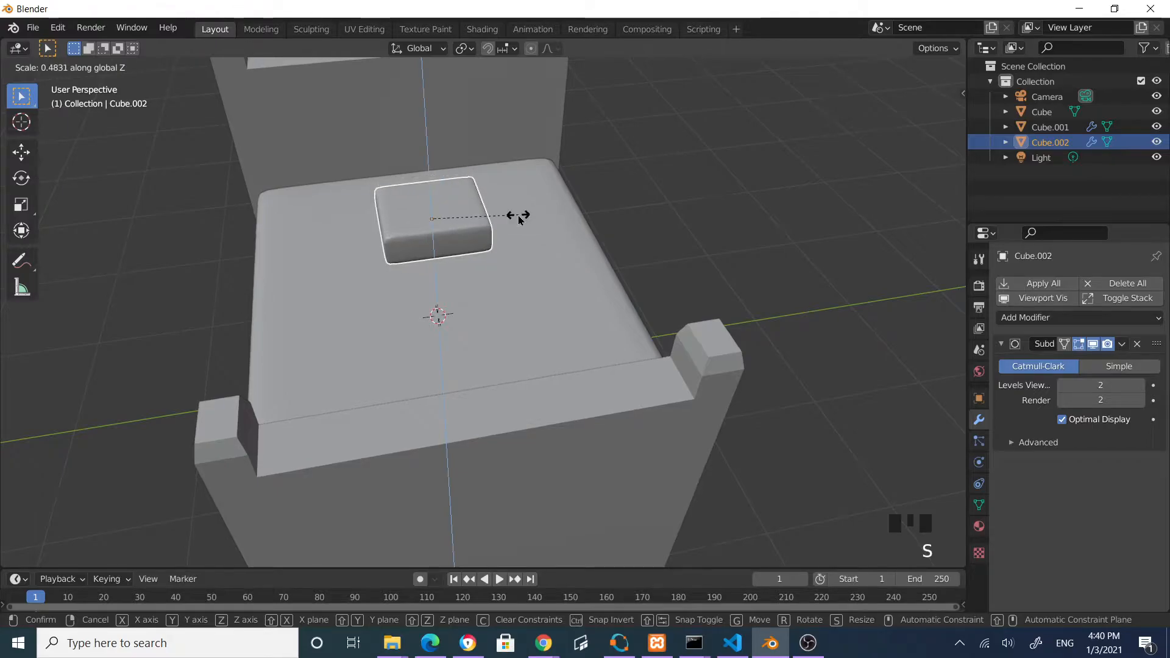
{"action": "left_click", "coordinate": [518, 214]}
Enter Edit Mode on the pillow with edge selection and frame a vertical support edge beside its front corner
{"action": "key", "text": "Tab"}
{"action": "scroll", "coordinate": [518, 215], "scroll_direction": "up", "scroll_amount": 3}
{"action": "middle_click_drag", "start_coordinate": [518, 214], "coordinate": [495, 213]}
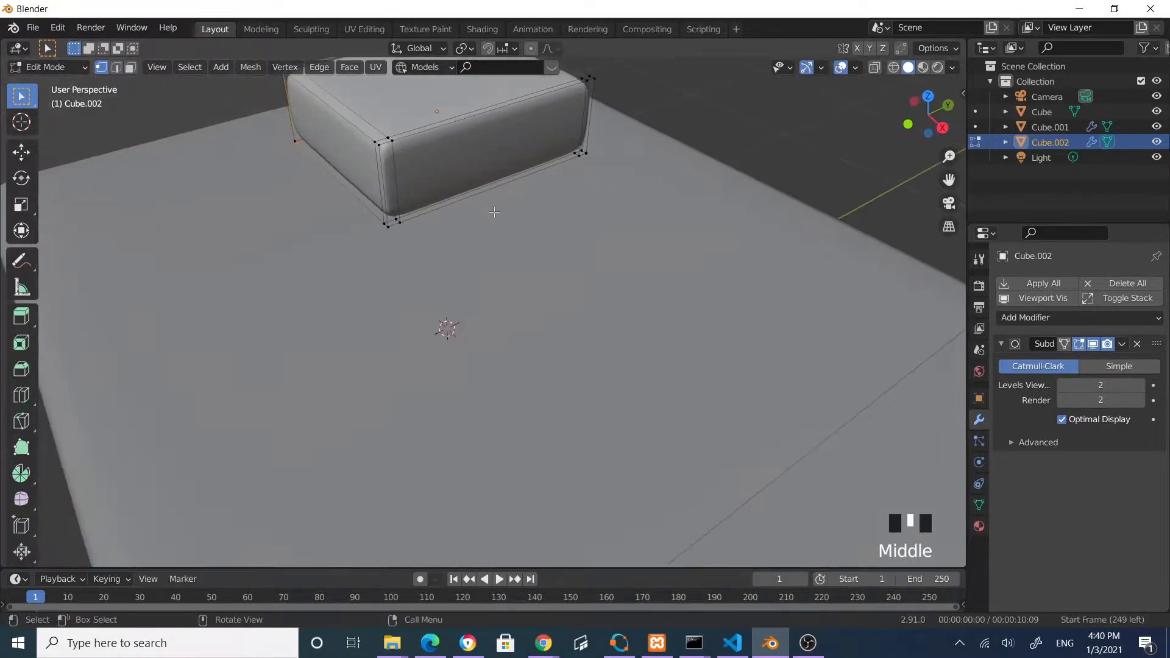
{"action": "scroll", "coordinate": [495, 213], "scroll_direction": "down", "scroll_amount": 2}
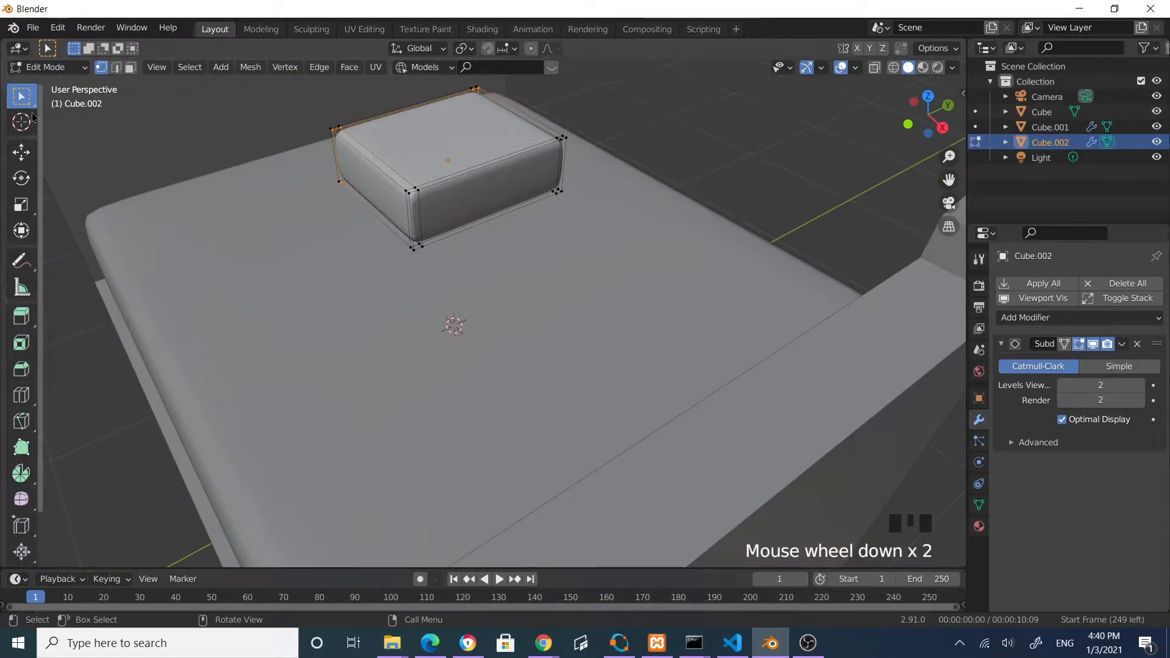
{"action": "left_click", "coordinate": [25, 100]}
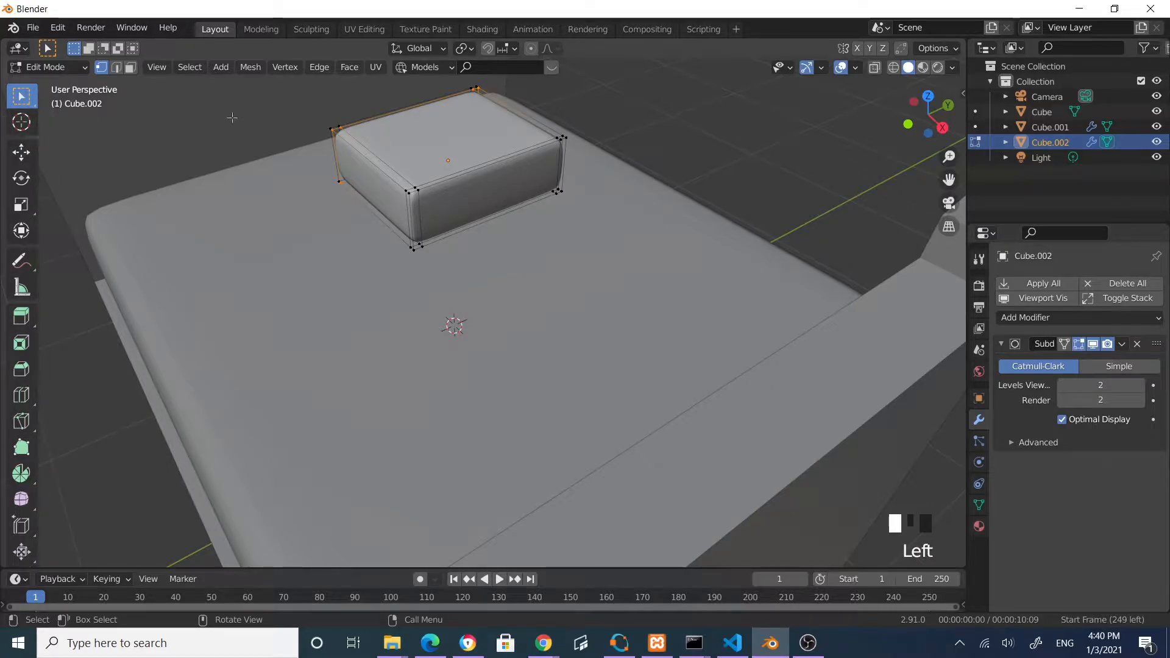
{"action": "left_click", "coordinate": [119, 69]}
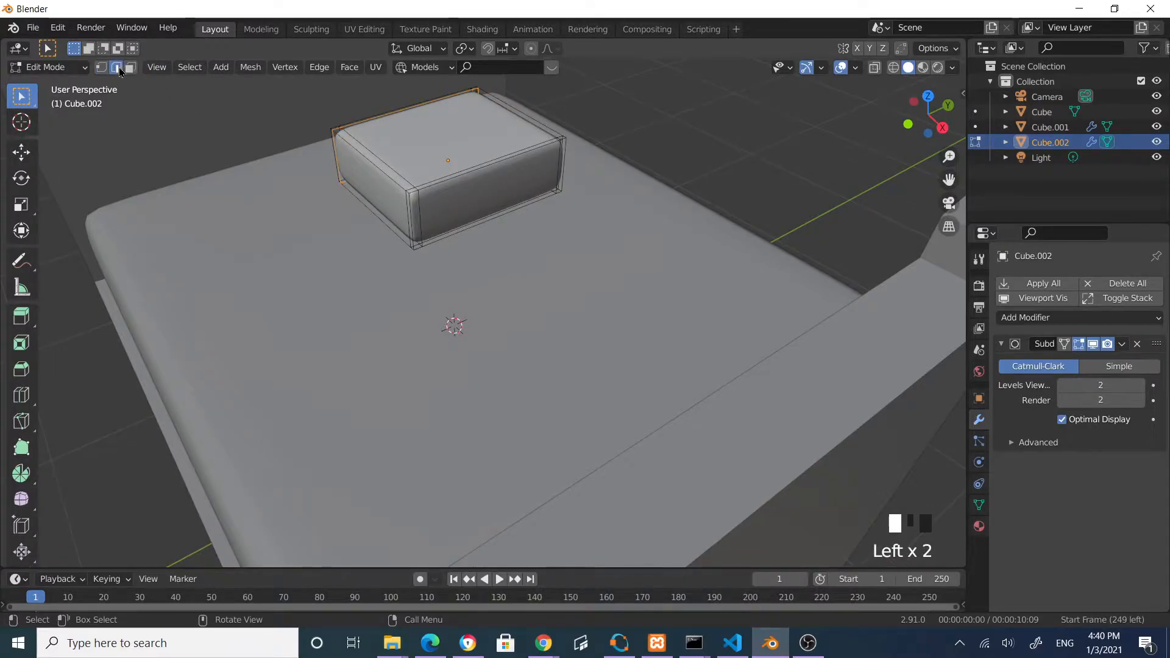
{"action": "left_click", "coordinate": [421, 211]}
{"action": "scroll", "coordinate": [423, 210], "scroll_direction": "up", "scroll_amount": 2}
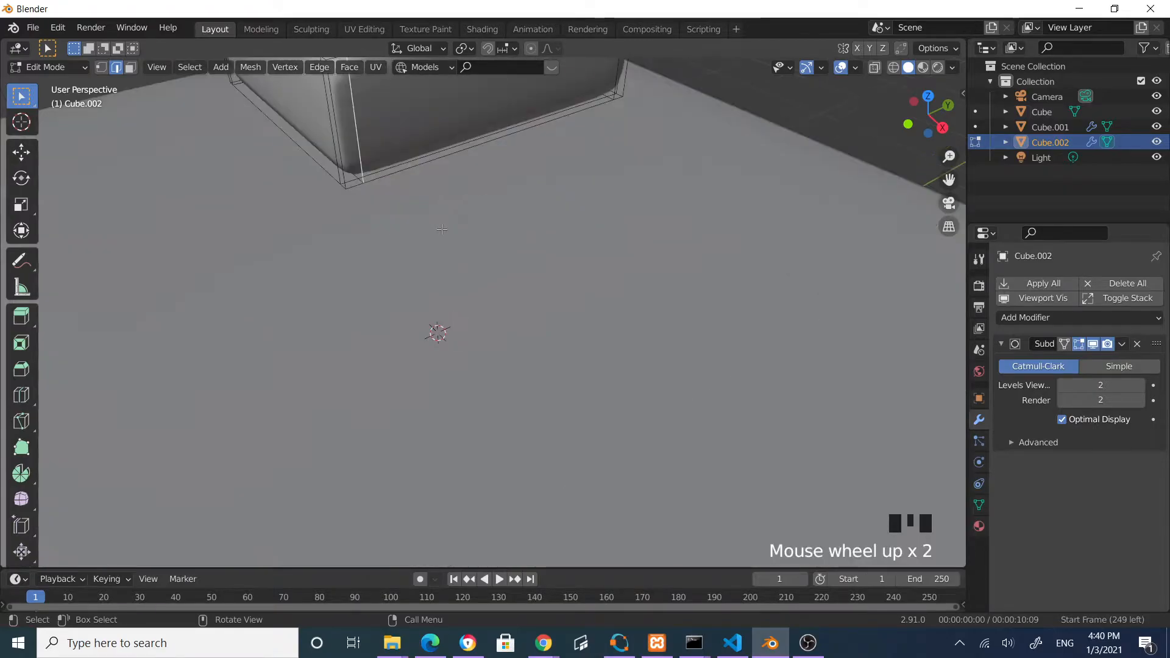
{"action": "scroll", "coordinate": [425, 208], "scroll_direction": "down", "scroll_amount": 3}
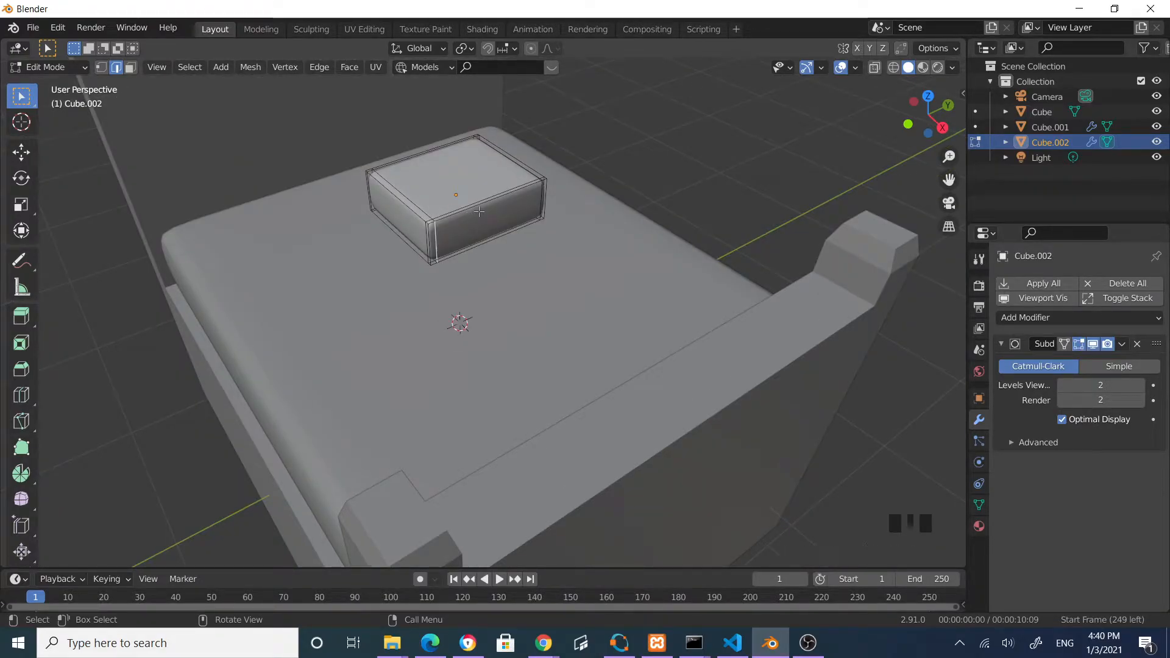
{"action": "key", "text": "KP_Decimal"}
{"action": "middle_click_drag", "start_coordinate": [512, 217], "coordinate": [472, 212]}
{"action": "scroll", "coordinate": [501, 215], "scroll_direction": "down", "scroll_amount": 2}
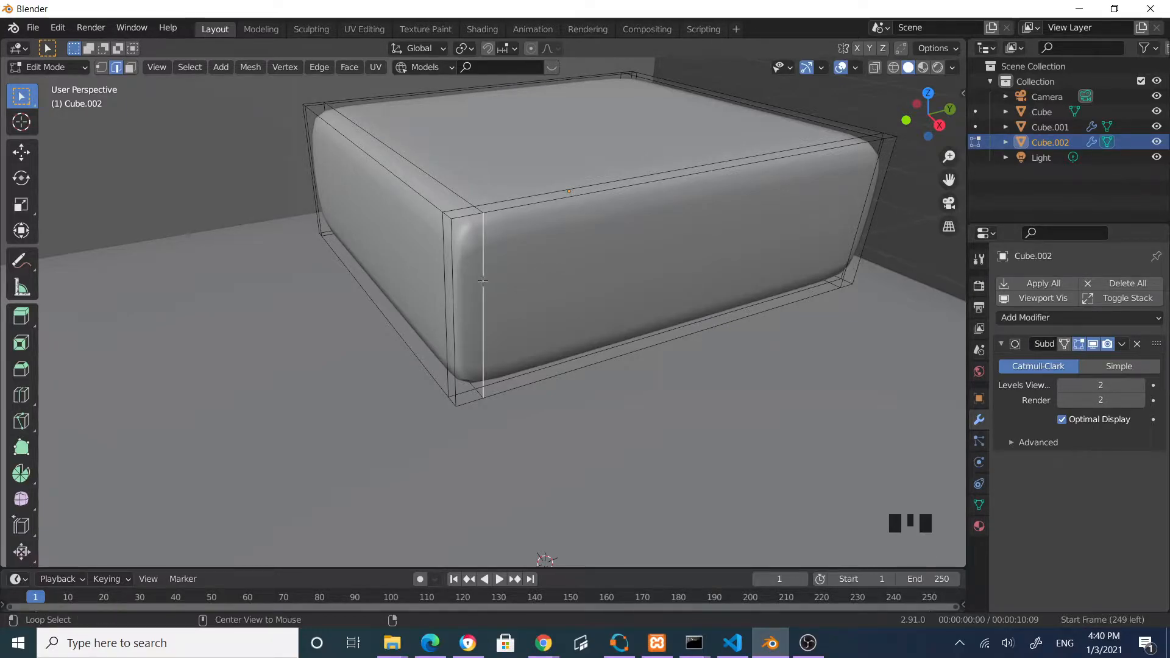
Select the whole edge loop through that corner edge and slide it inward to round the pillow's end
{"action": "left_click", "coordinate": [505, 284], "text": "alt"}
{"action": "mouse_move", "coordinate": [513, 286]}
{"action": "middle_mouse_down"}
{"action": "mouse_move", "coordinate": [561, 227]}
{"action": "mouse_move", "coordinate": [535, 252]}
{"action": "mouse_move", "coordinate": [546, 201]}
{"action": "mouse_move", "coordinate": [528, 284]}
{"action": "middle_mouse_up"}
{"action": "key", "text": "g"}
{"action": "key", "text": "g"}
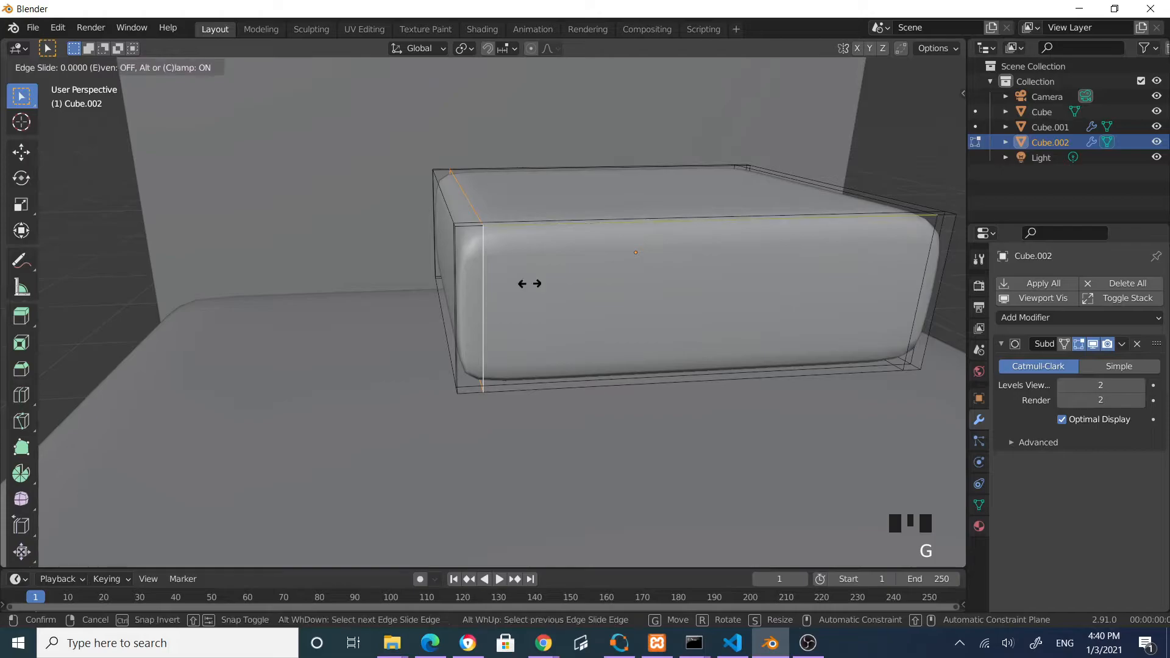
{"action": "left_click", "coordinate": [586, 277]}
{"action": "middle_click_drag", "start_coordinate": [701, 326], "coordinate": [684, 327]}
{"action": "middle_click_drag", "start_coordinate": [816, 321], "coordinate": [800, 305]}
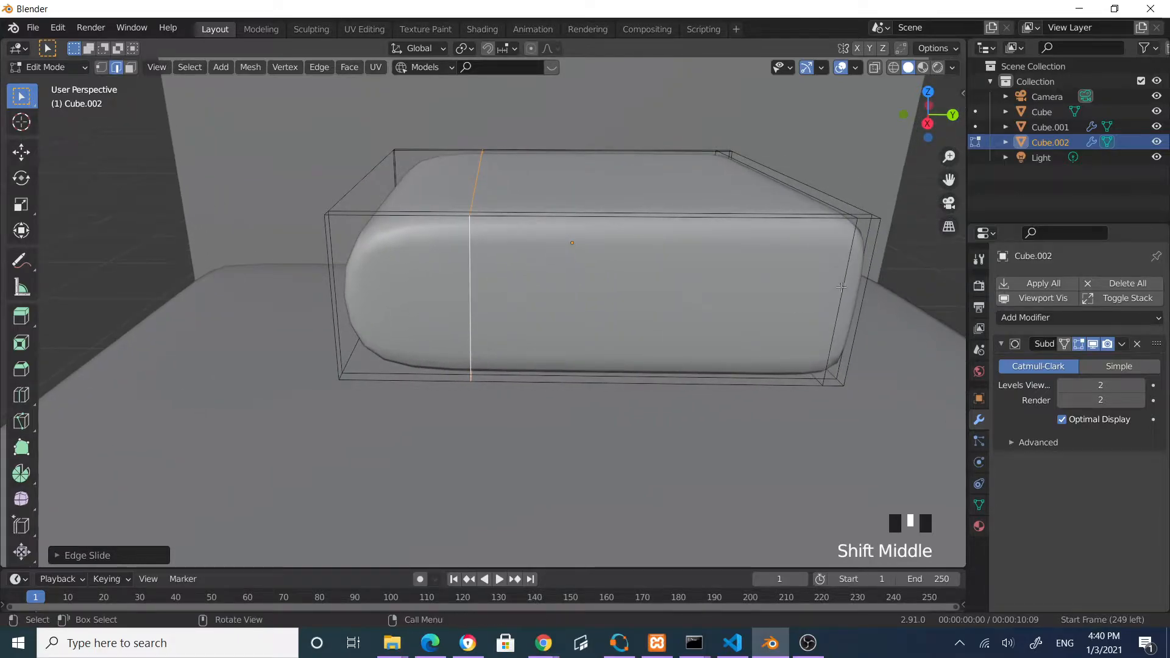
Slide the edge loop near the pillow's opposite end inward to round that end as well
{"action": "left_click", "coordinate": [842, 286]}
{"action": "left_click", "coordinate": [843, 285], "text": "alt"}
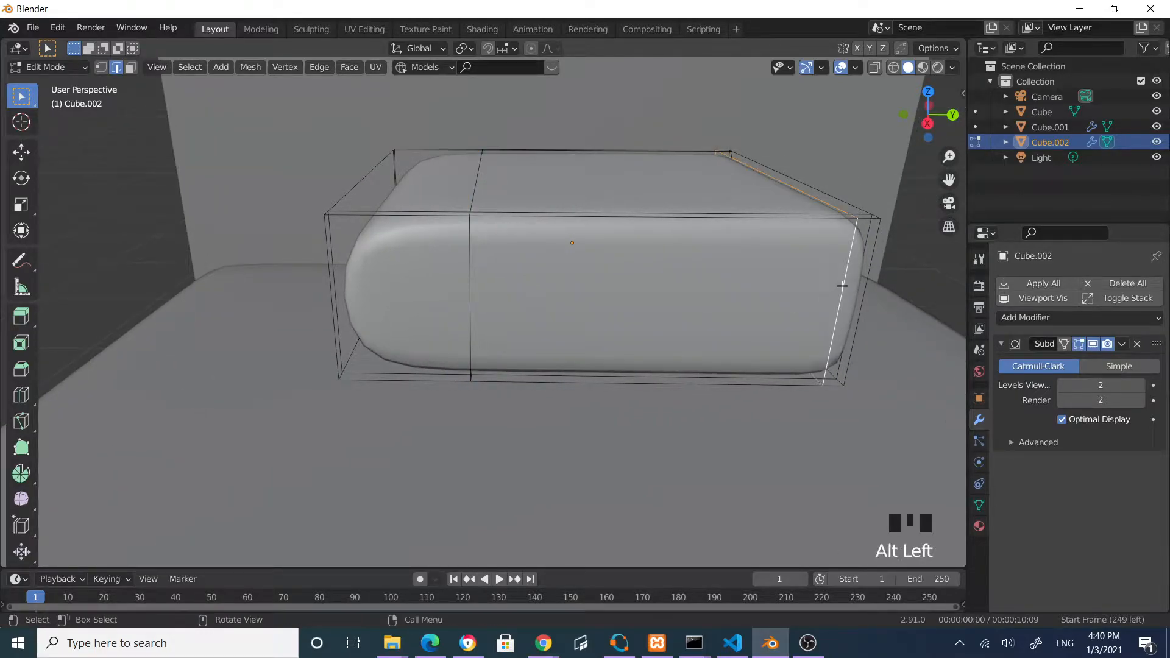
{"action": "key", "text": "g"}
{"action": "key", "text": "g"}
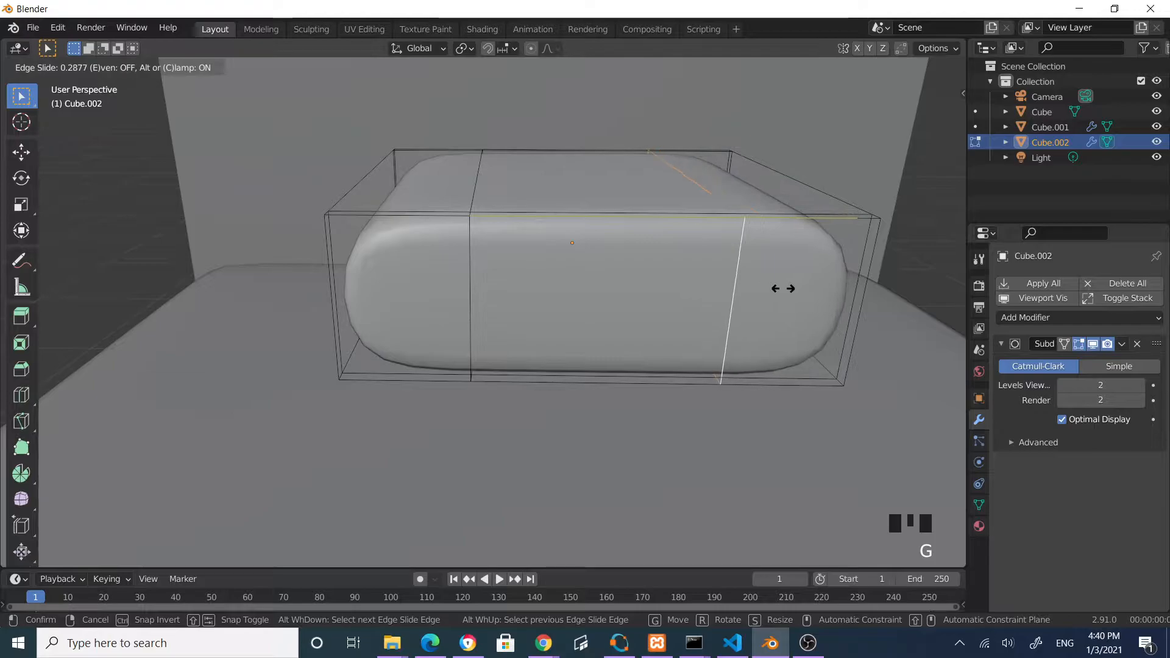
{"action": "left_click", "coordinate": [763, 292]}
Slide the crosswise edge loop near the pillow's footboard side inward to soften that side
{"action": "middle_click_drag", "start_coordinate": [764, 292], "coordinate": [564, 360]}
{"action": "left_click", "coordinate": [502, 364], "text": "alt"}
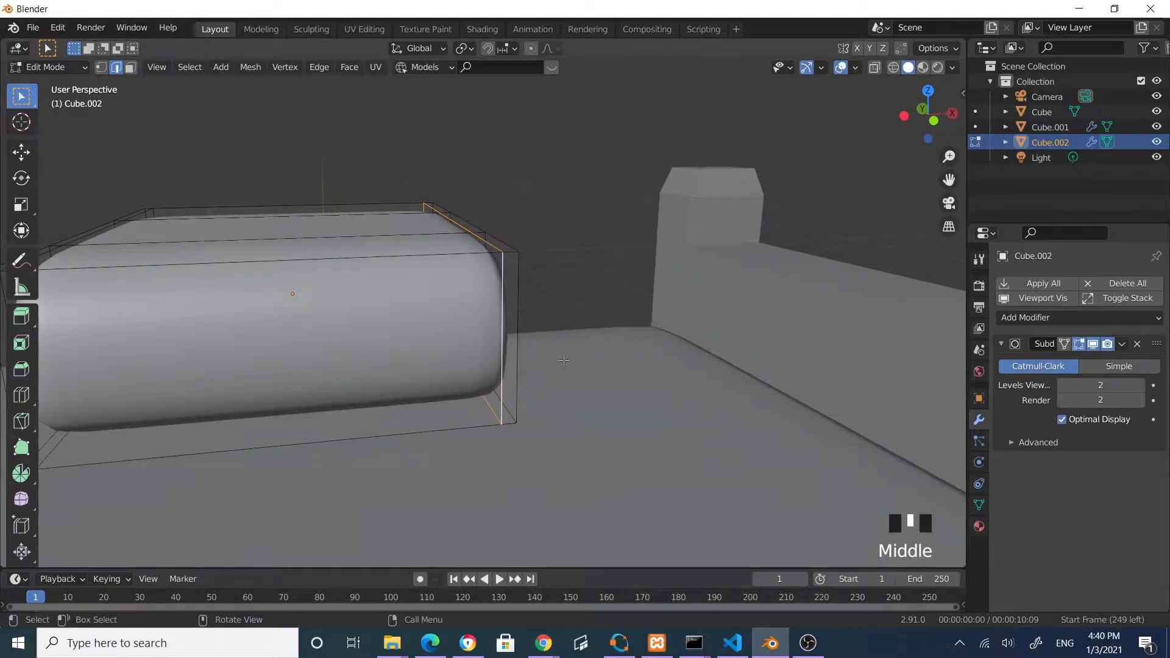
{"action": "key", "text": "g"}
{"action": "key", "text": "g"}
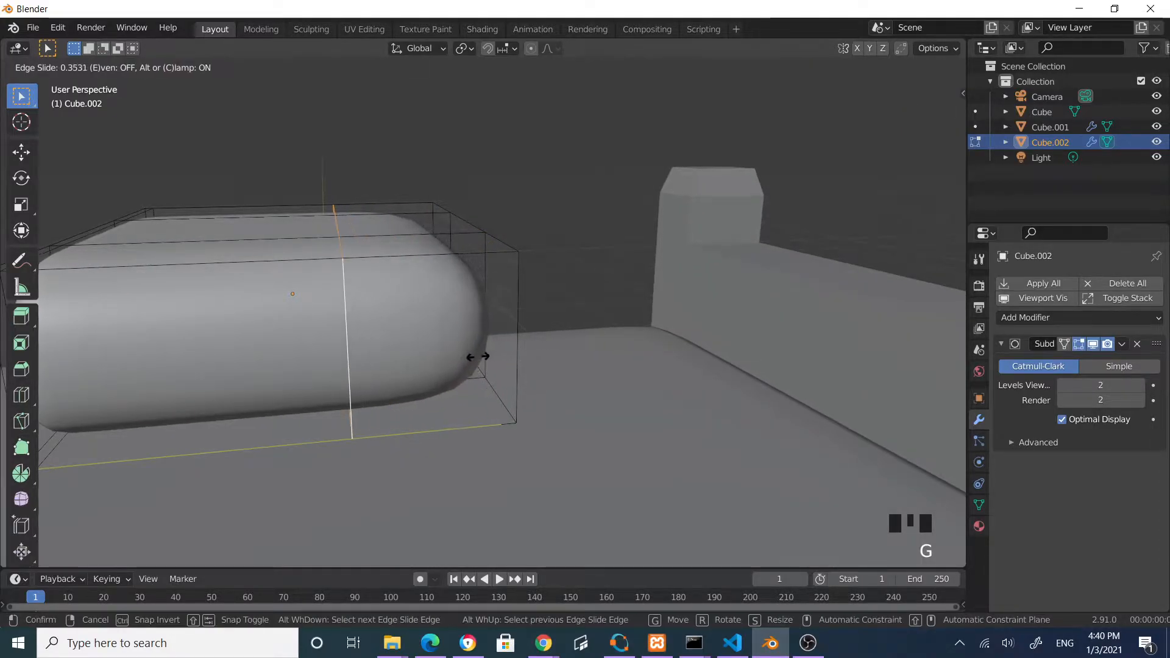
{"action": "left_click", "coordinate": [453, 373]}
{"action": "scroll", "coordinate": [302, 368], "scroll_direction": "down", "scroll_amount": 2}
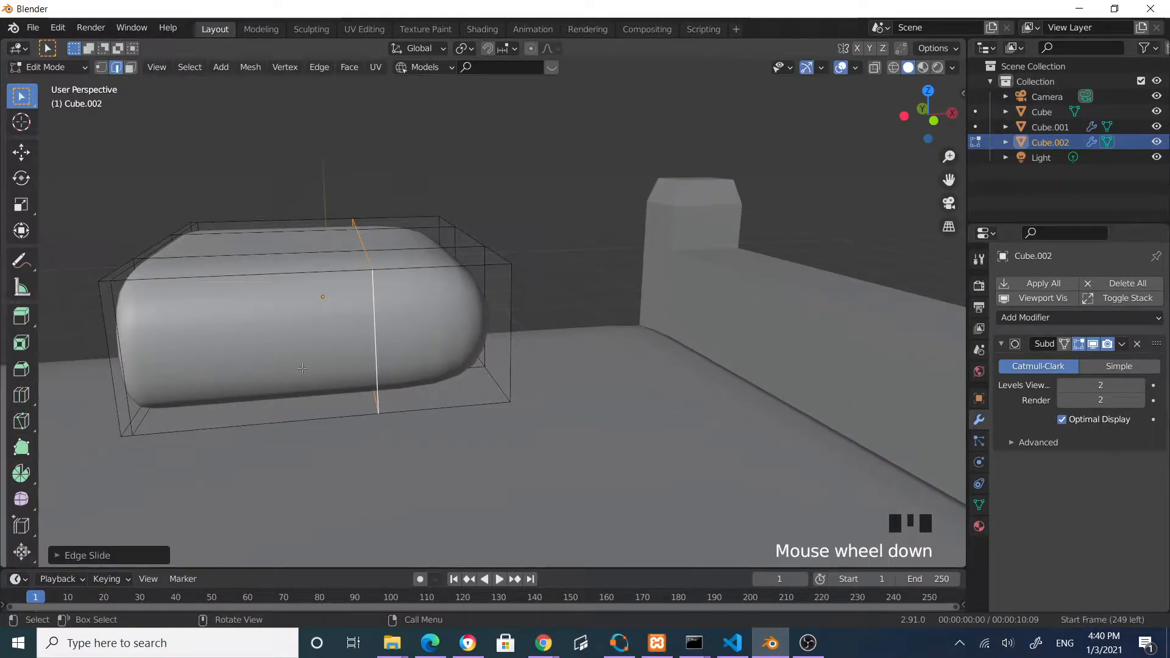
Slide the remaining edge loop on the headboard side inward by a factor of about 0.32
{"action": "left_click", "coordinate": [130, 415], "text": "alt"}
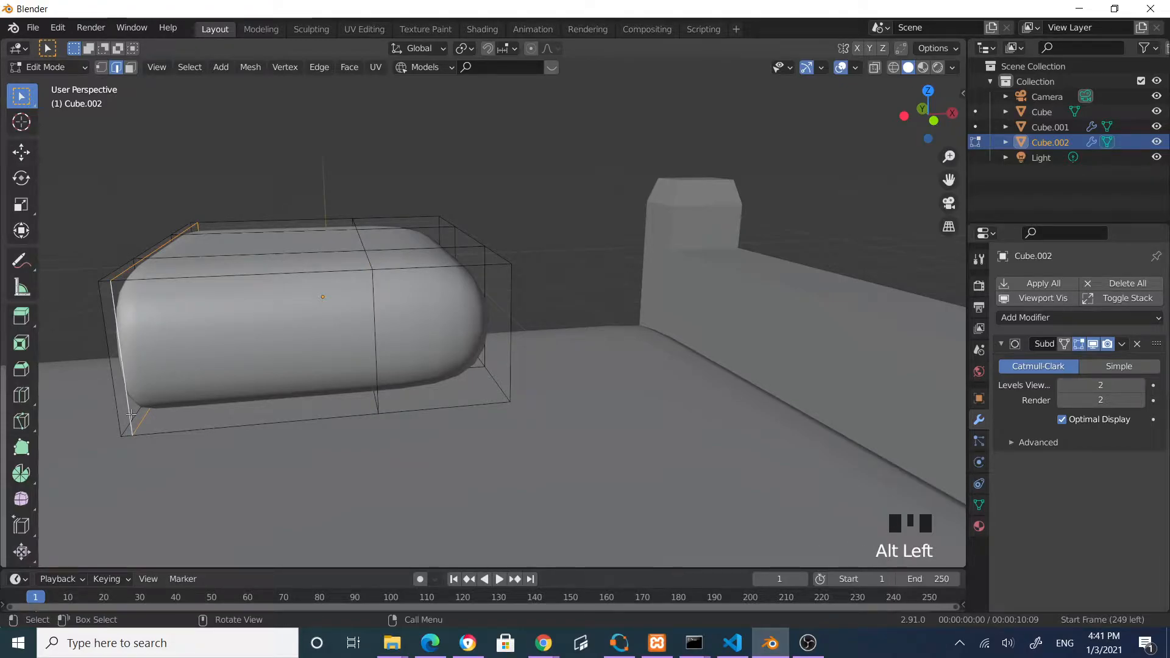
{"action": "key", "text": "g"}
{"action": "key", "text": "g"}
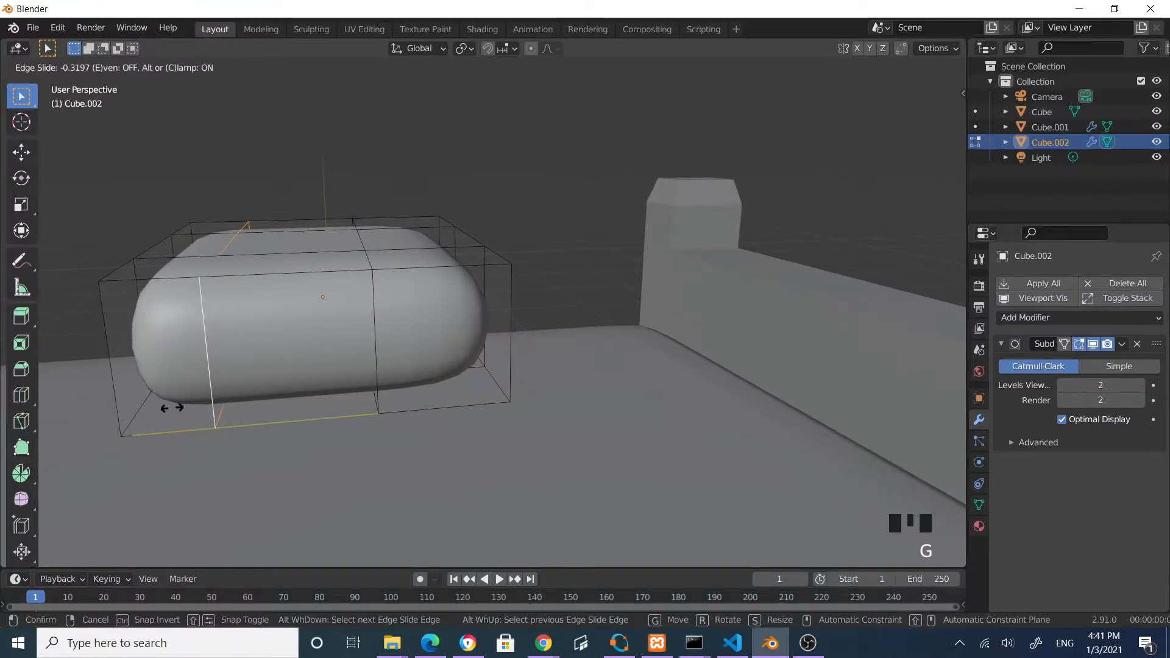
{"action": "left_click", "coordinate": [169, 406]}
{"action": "middle_click_drag", "start_coordinate": [399, 361], "coordinate": [454, 311]}
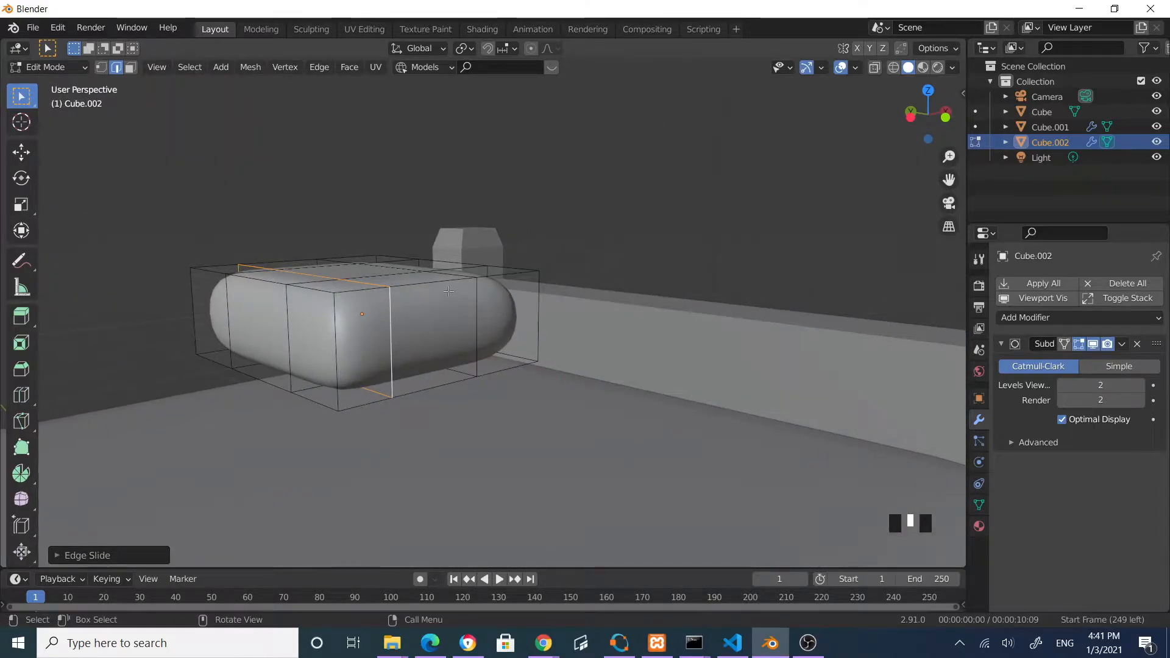
Select the outer edges bordering one end face of the pillow, shrink them uniformly and widen them along X
{"action": "left_click", "coordinate": [448, 279]}
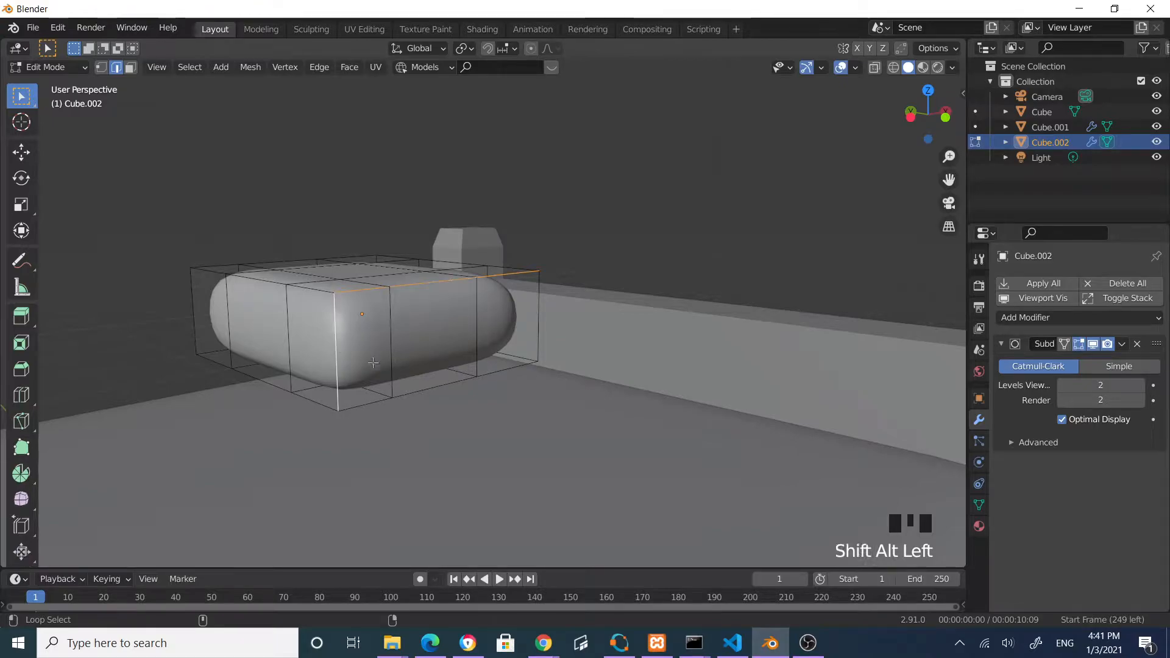
{"action": "left_click", "coordinate": [431, 389], "text": "alt+shift"}
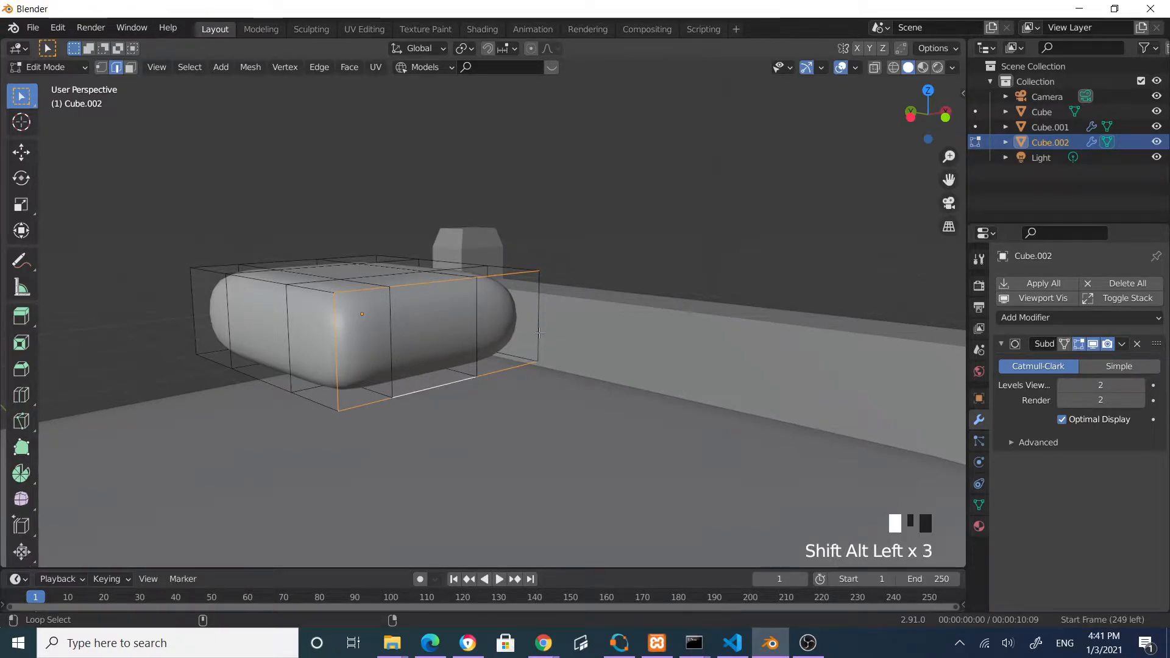
{"action": "key", "text": "s"}
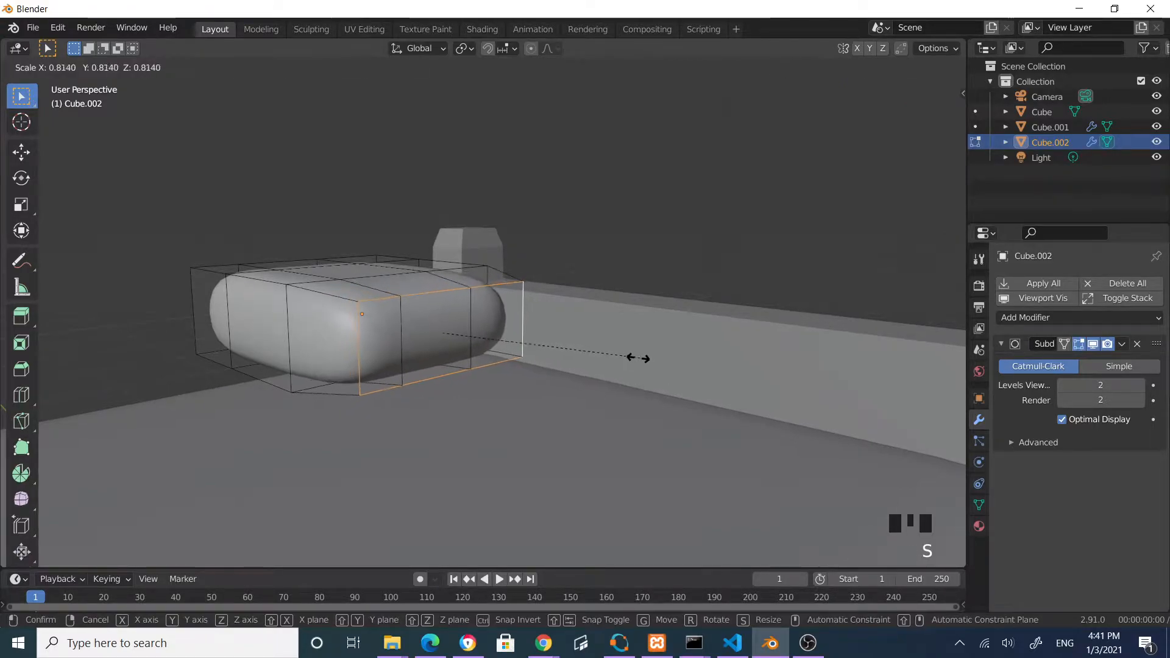
{"action": "left_click", "coordinate": [596, 353]}
{"action": "middle_click_drag", "start_coordinate": [596, 353], "coordinate": [597, 412]}
{"action": "scroll", "coordinate": [604, 433], "scroll_direction": "down", "scroll_amount": 2}
{"action": "scroll", "coordinate": [597, 412], "scroll_direction": "down", "scroll_amount": 1}
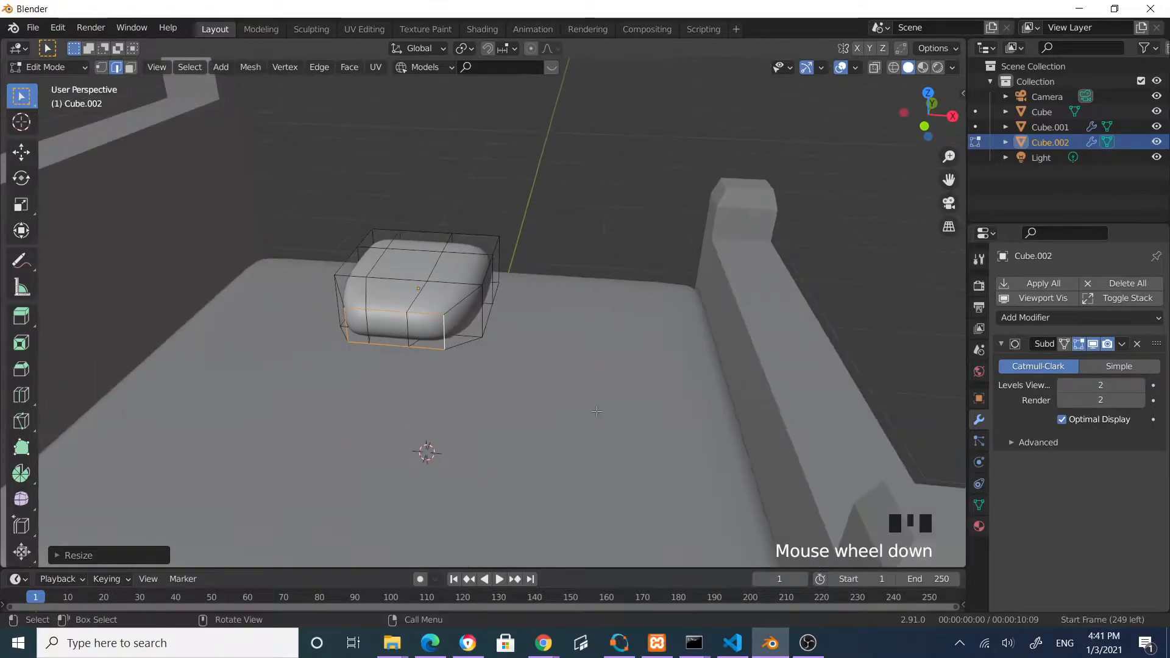
{"action": "key", "text": "s"}
{"action": "key", "text": "x"}
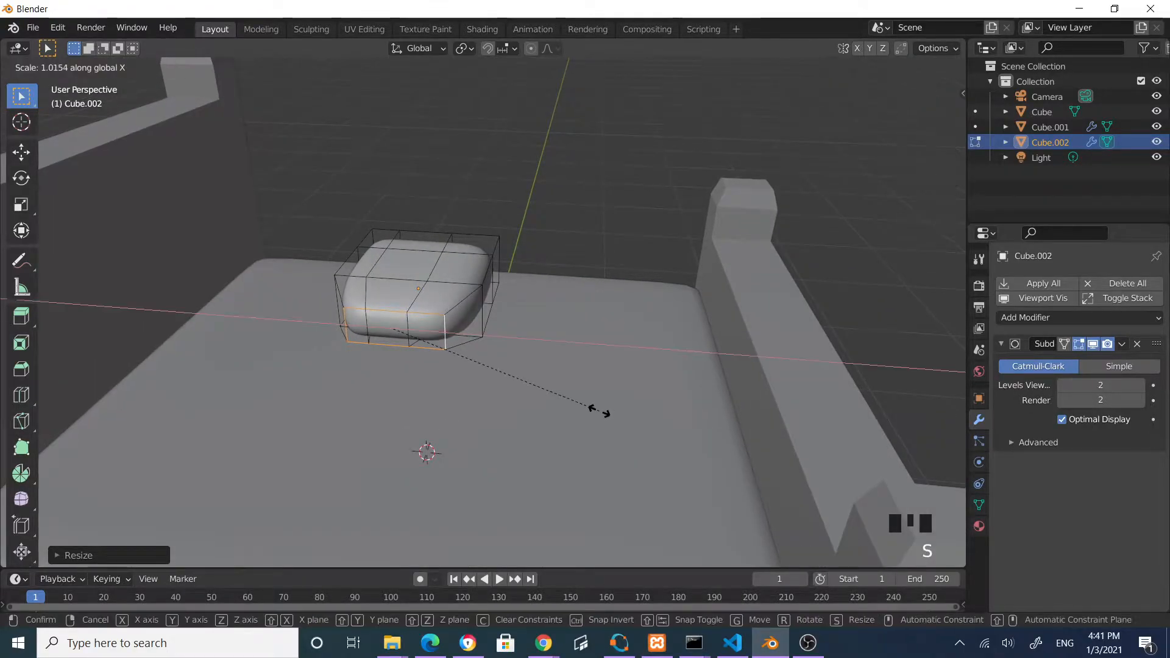
{"action": "left_click", "coordinate": [678, 414]}
Select the outer edges bordering the pillow's opposite end face and shrink them along Z
{"action": "middle_click_drag", "start_coordinate": [678, 414], "coordinate": [535, 372]}
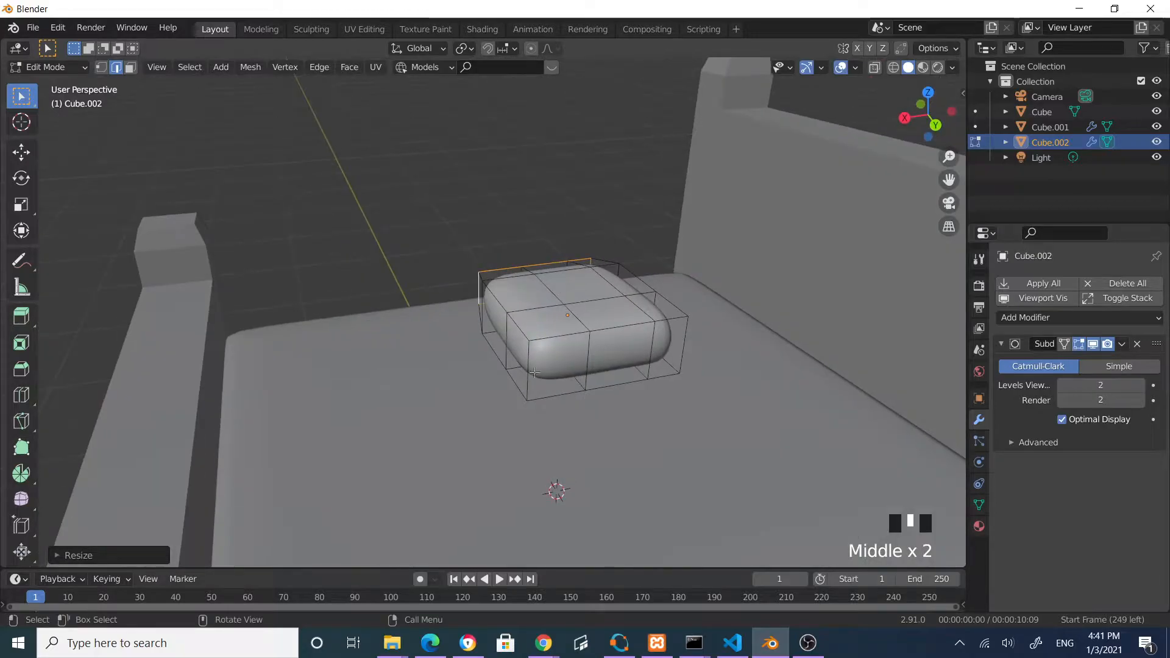
{"action": "left_click", "coordinate": [561, 335], "text": "alt"}
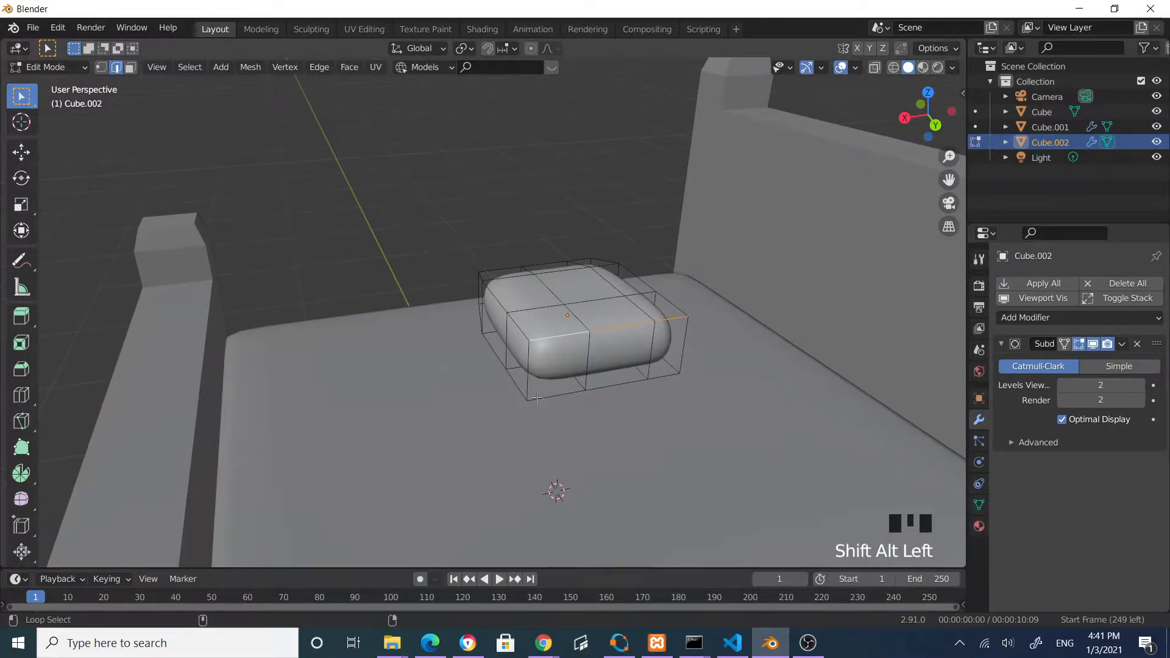
{"action": "left_click", "coordinate": [537, 398], "text": "alt+shift"}
{"action": "left_click", "coordinate": [641, 382], "text": "alt+shift"}
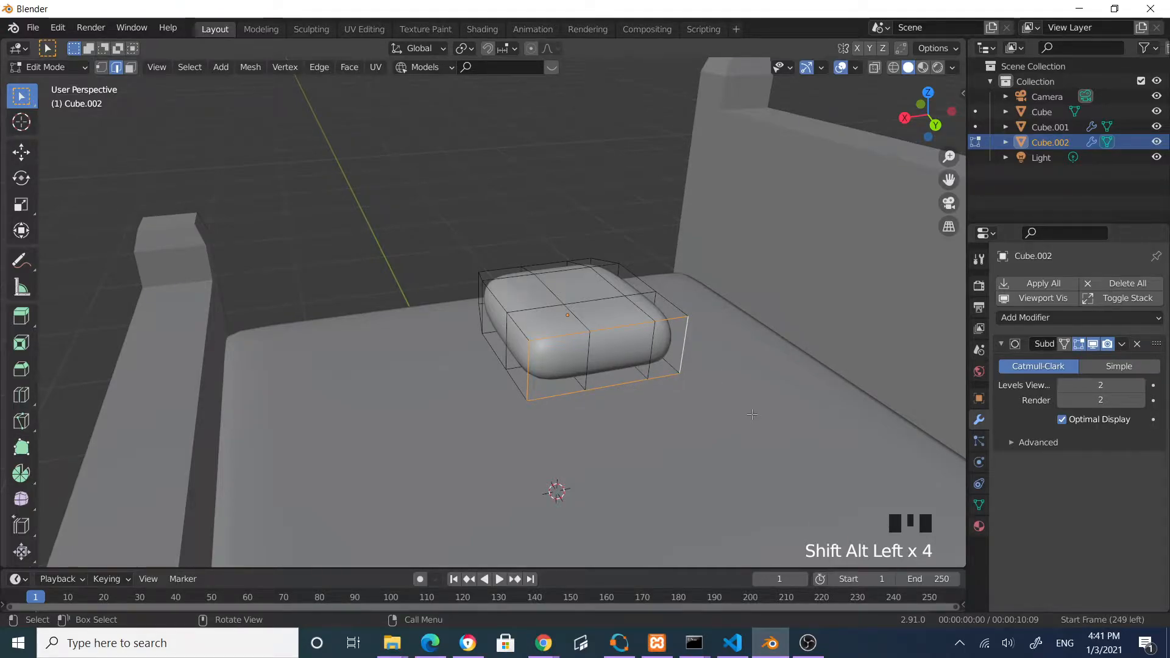
{"action": "key", "text": "s"}
{"action": "key", "text": "z"}
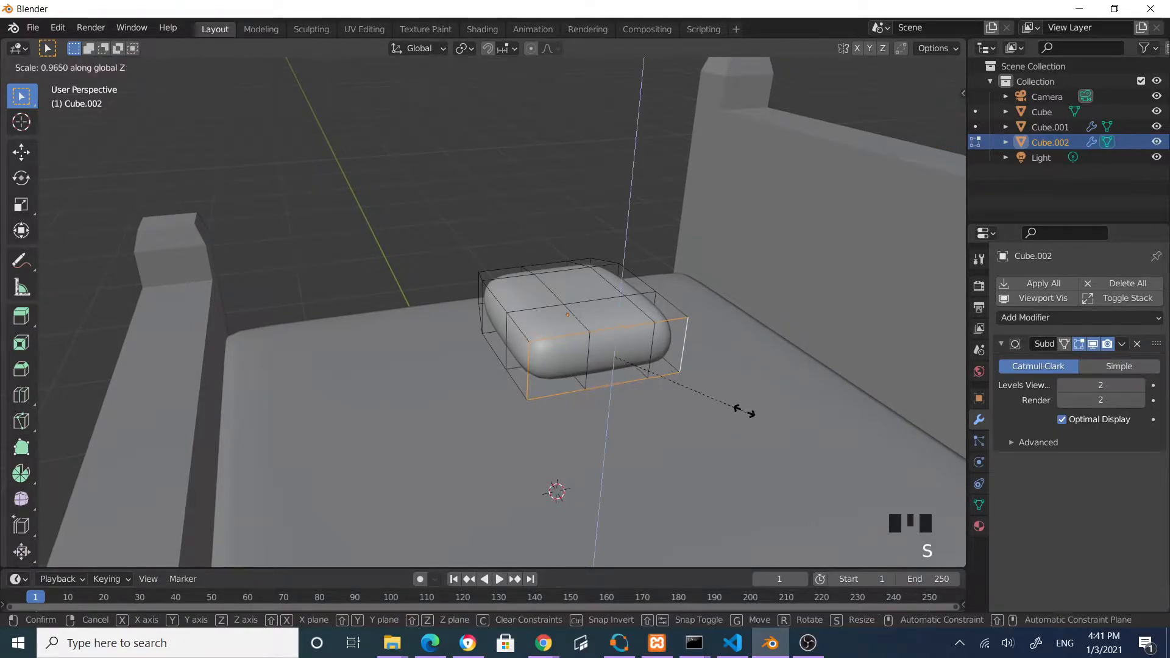
{"action": "left_click", "coordinate": [695, 388]}
Narrow the selected pillow end face along X and return to Object Mode
{"action": "middle_click_drag", "start_coordinate": [695, 387], "coordinate": [614, 422]}
{"action": "scroll", "coordinate": [614, 422], "scroll_direction": "down", "scroll_amount": 1}
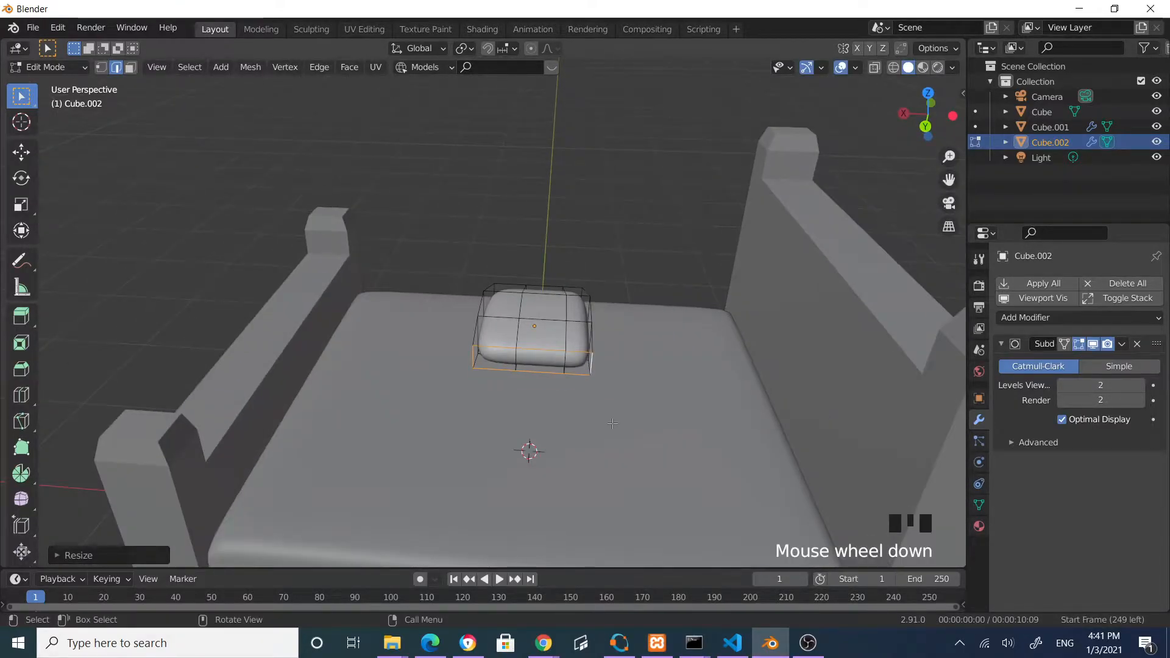
{"action": "key", "text": "s"}
{"action": "key", "text": "x"}
{"action": "left_click", "coordinate": [591, 406]}
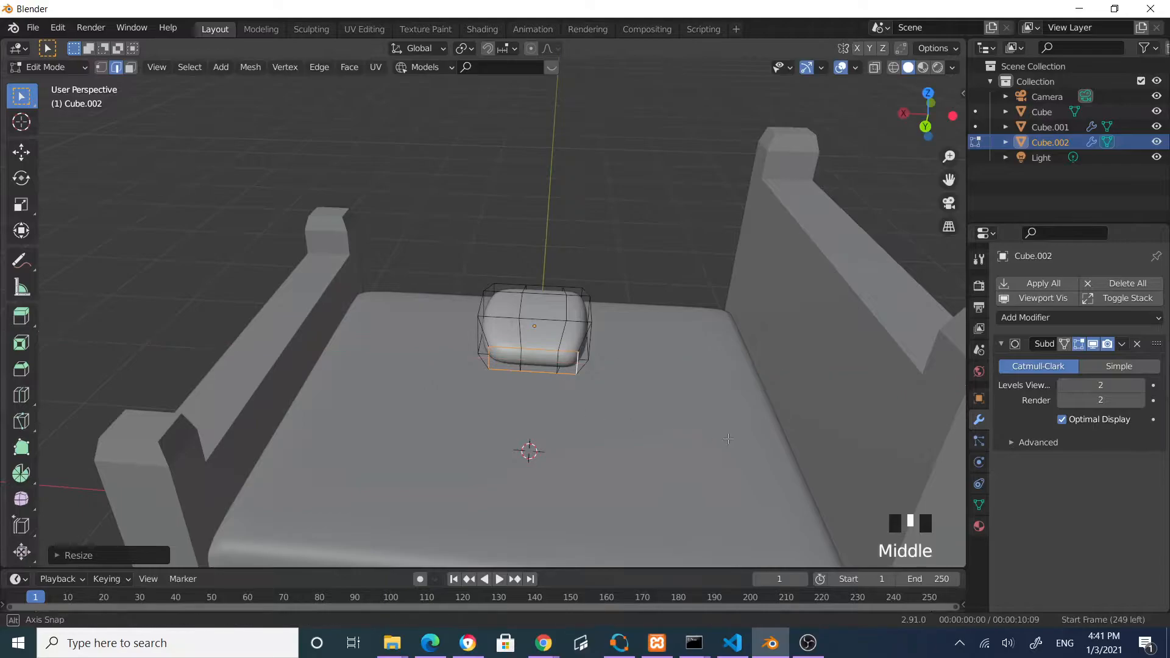
{"action": "scroll", "coordinate": [590, 406], "scroll_direction": "up", "scroll_amount": 3}
{"action": "middle_click_drag", "start_coordinate": [590, 406], "coordinate": [696, 385]}
{"action": "key", "text": "Tab"}
{"action": "scroll", "coordinate": [676, 314], "scroll_direction": "down", "scroll_amount": 1}
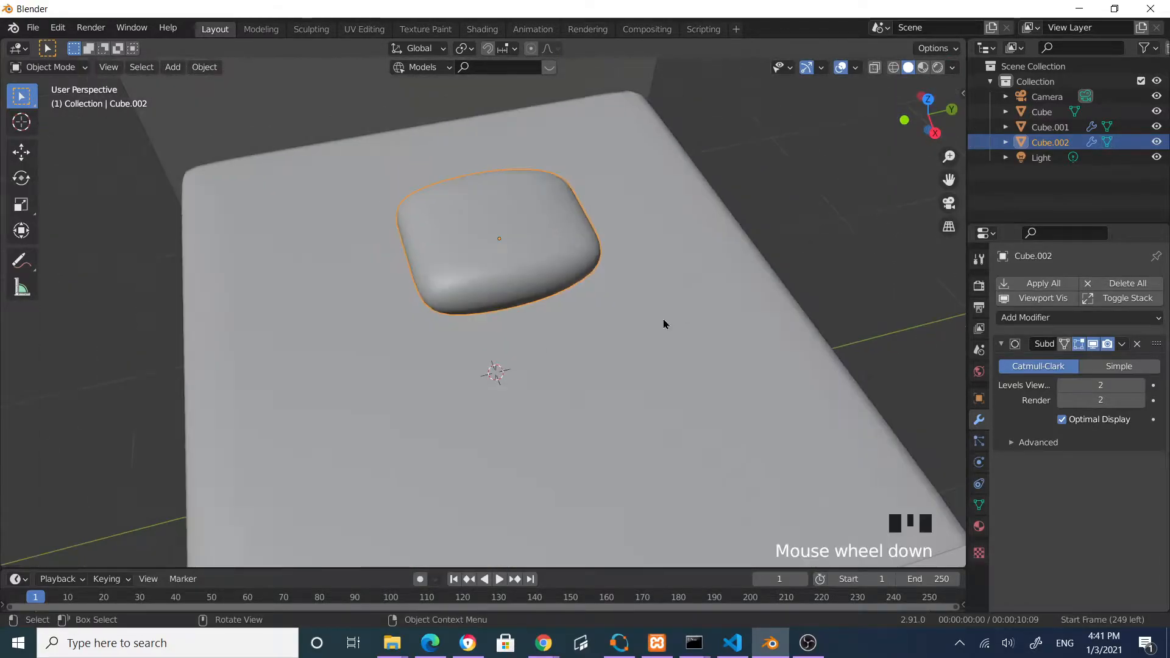
In front view, move the pillow down onto the mattress and against the headboard
{"action": "middle_click_drag", "start_coordinate": [674, 319], "coordinate": [627, 261]}
{"action": "scroll", "coordinate": [528, 304], "scroll_direction": "down", "scroll_amount": 2}
{"action": "left_click", "coordinate": [531, 311]}
{"action": "scroll", "coordinate": [531, 311], "scroll_direction": "up", "scroll_amount": 2}
{"action": "left_click", "coordinate": [552, 302]}
{"action": "middle_click_drag", "start_coordinate": [627, 309], "coordinate": [777, 305]}
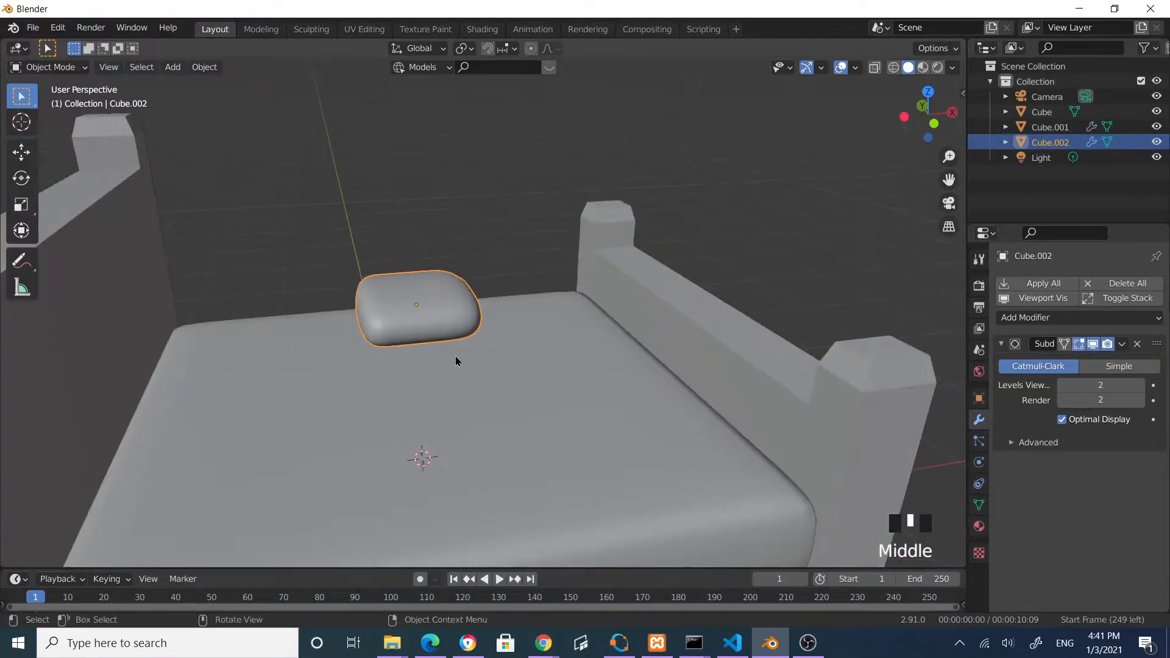
{"action": "scroll", "coordinate": [457, 362], "scroll_direction": "down", "scroll_amount": 3}
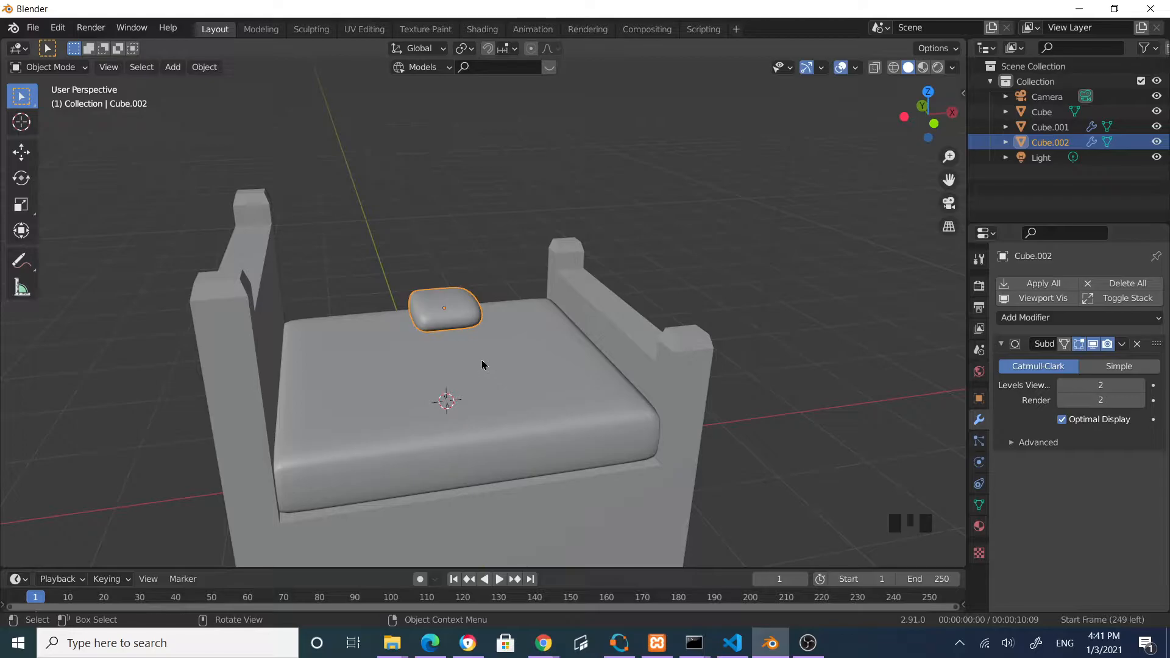
{"action": "key", "text": "KP_1"}
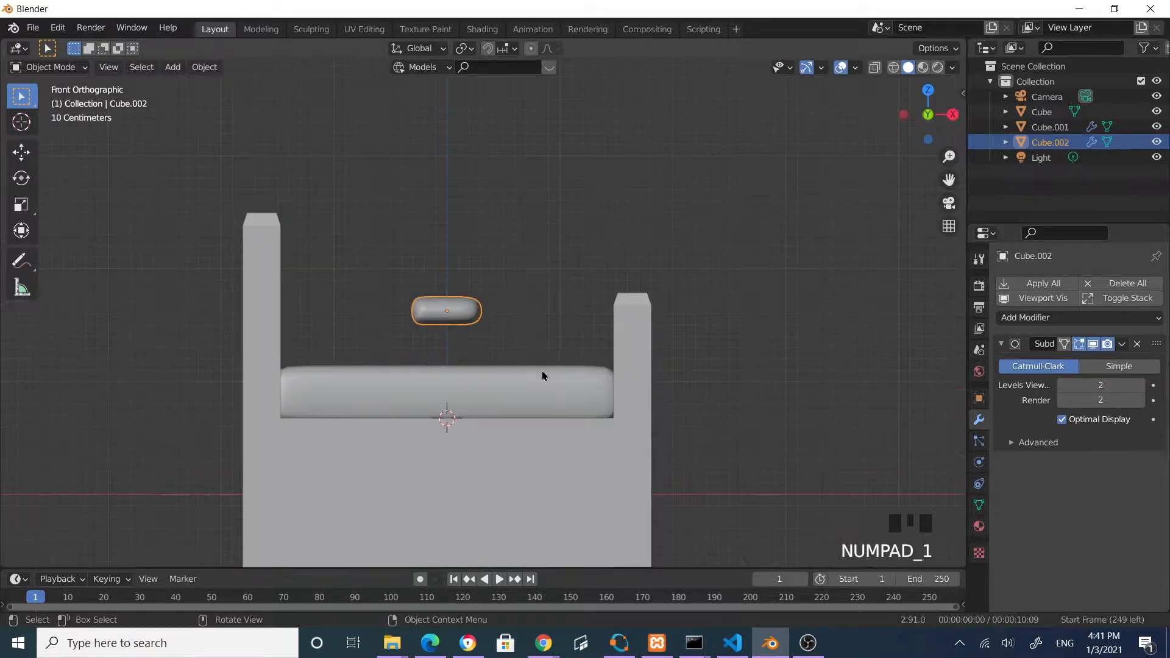
{"action": "key", "text": "g"}
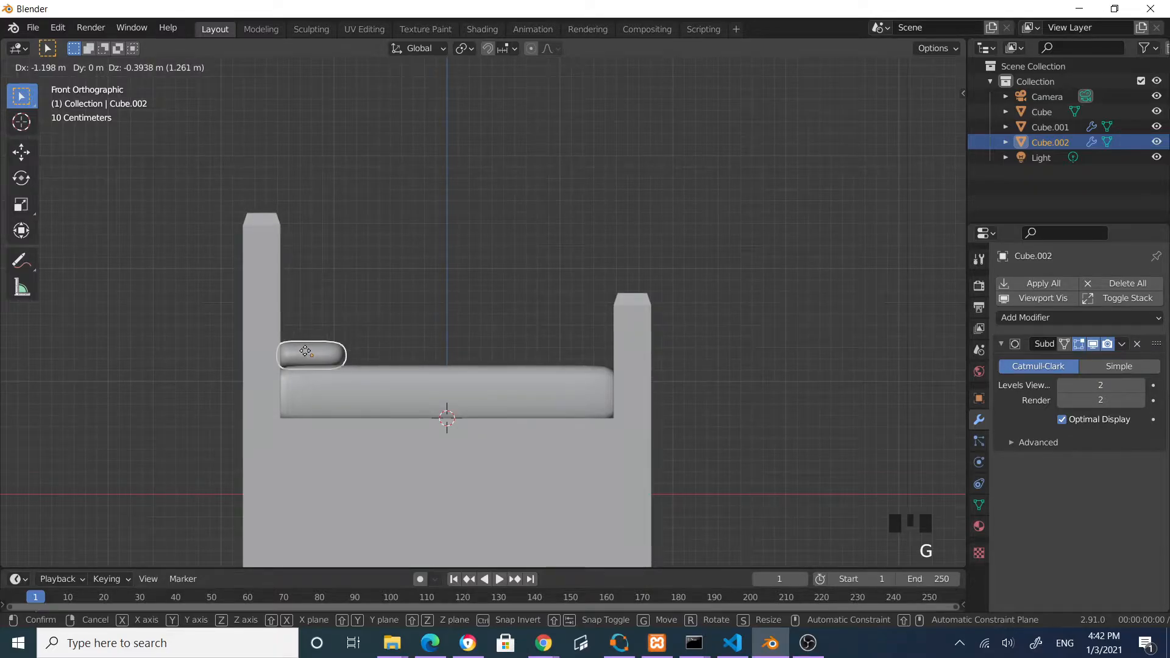
{"action": "left_click", "coordinate": [311, 352]}
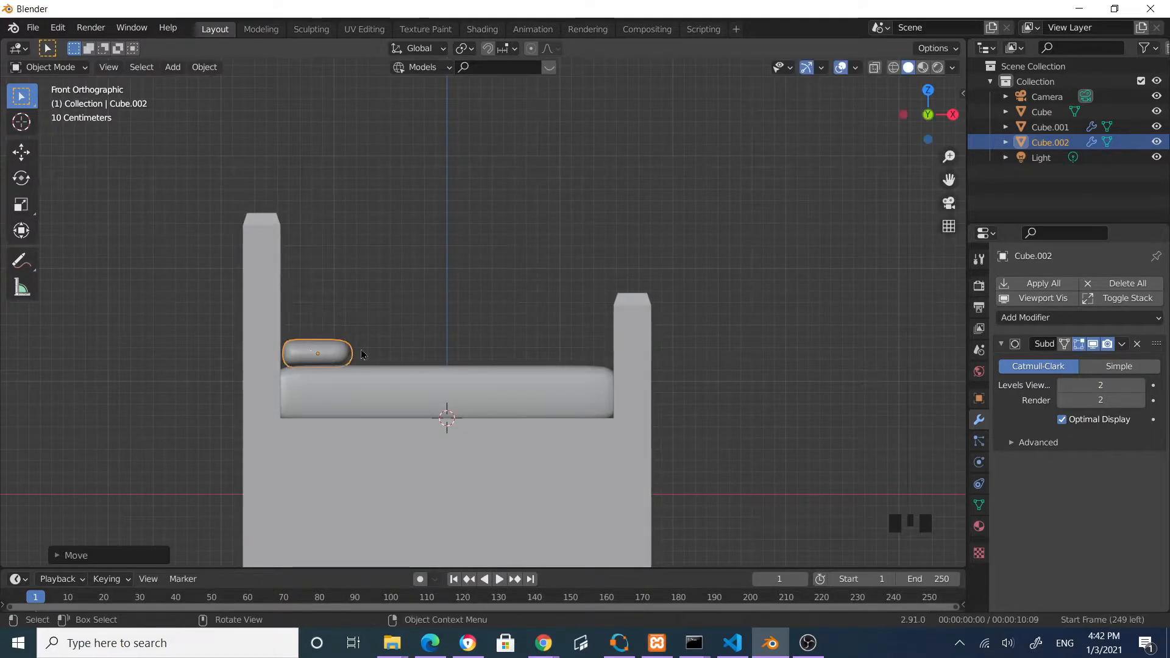
Move the pillow along positive Y to one side of the bed and lower it onto the mattress
{"action": "key", "text": "KP_3"}
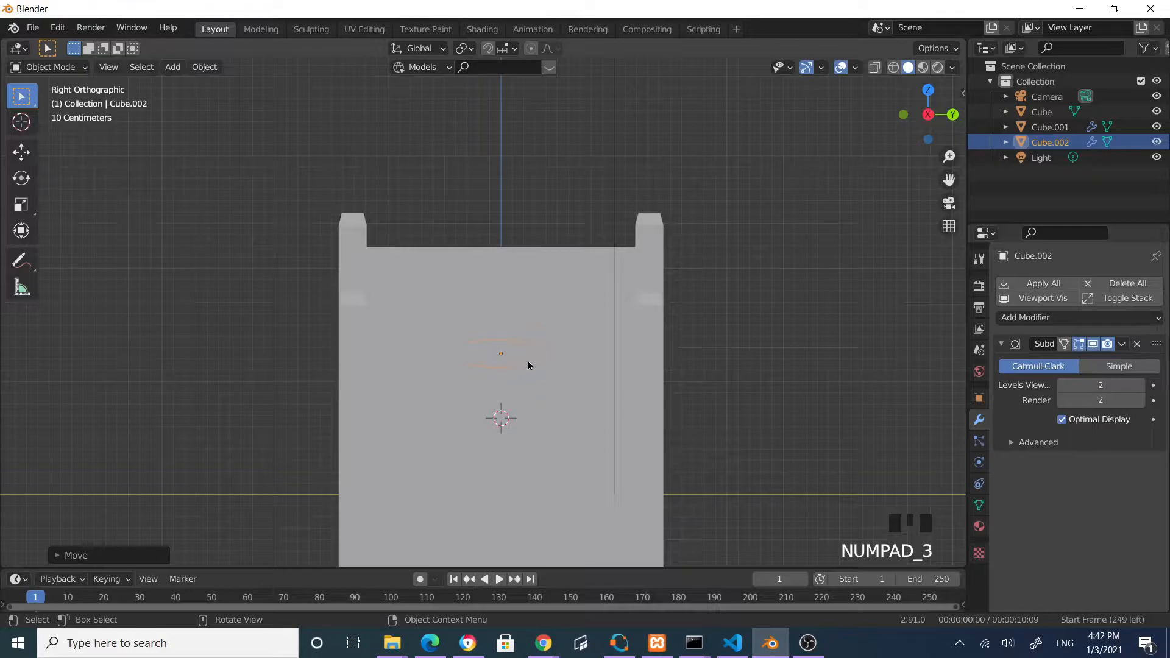
{"action": "key", "text": "g"}
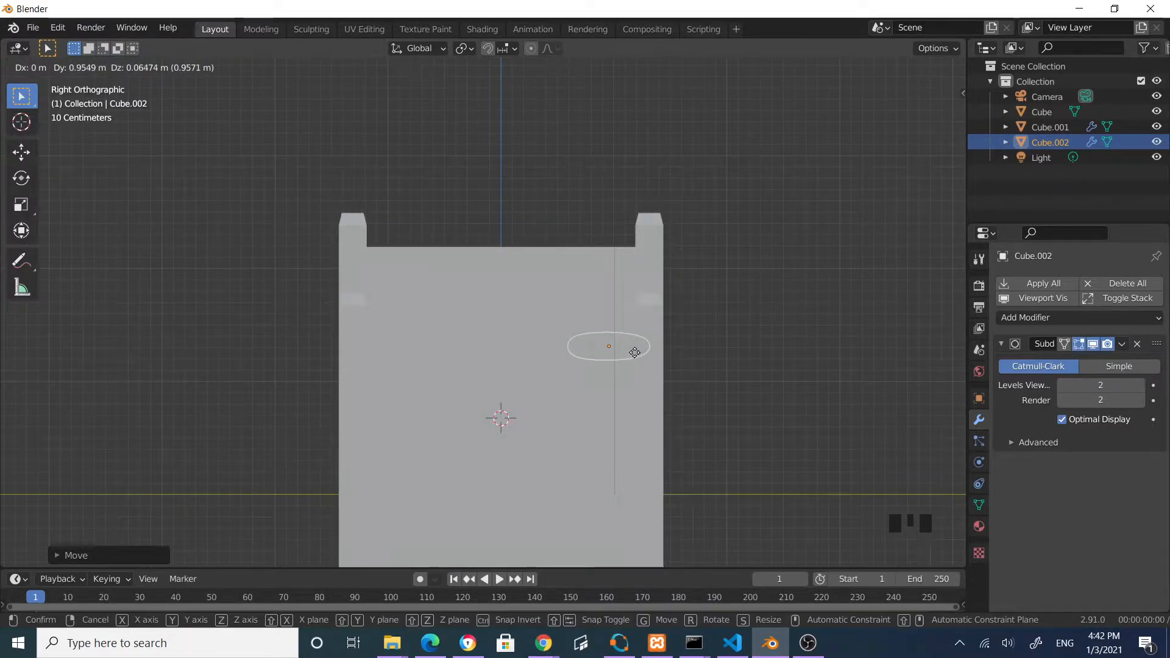
{"action": "left_click", "coordinate": [628, 352]}
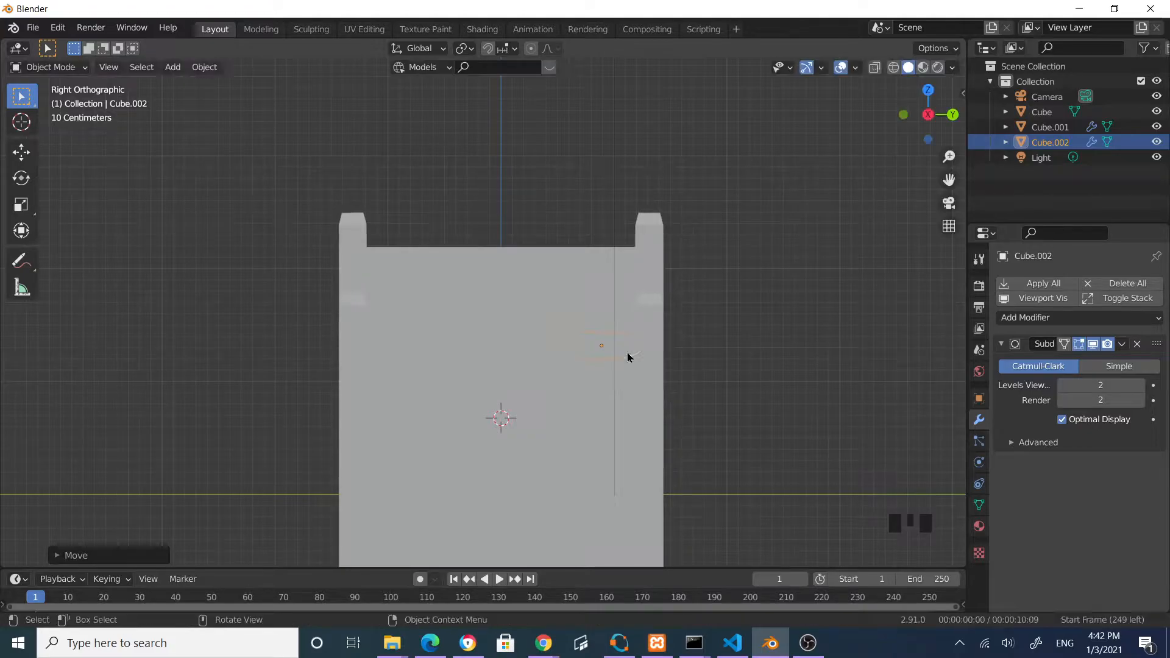
{"action": "key", "text": "KP_1"}
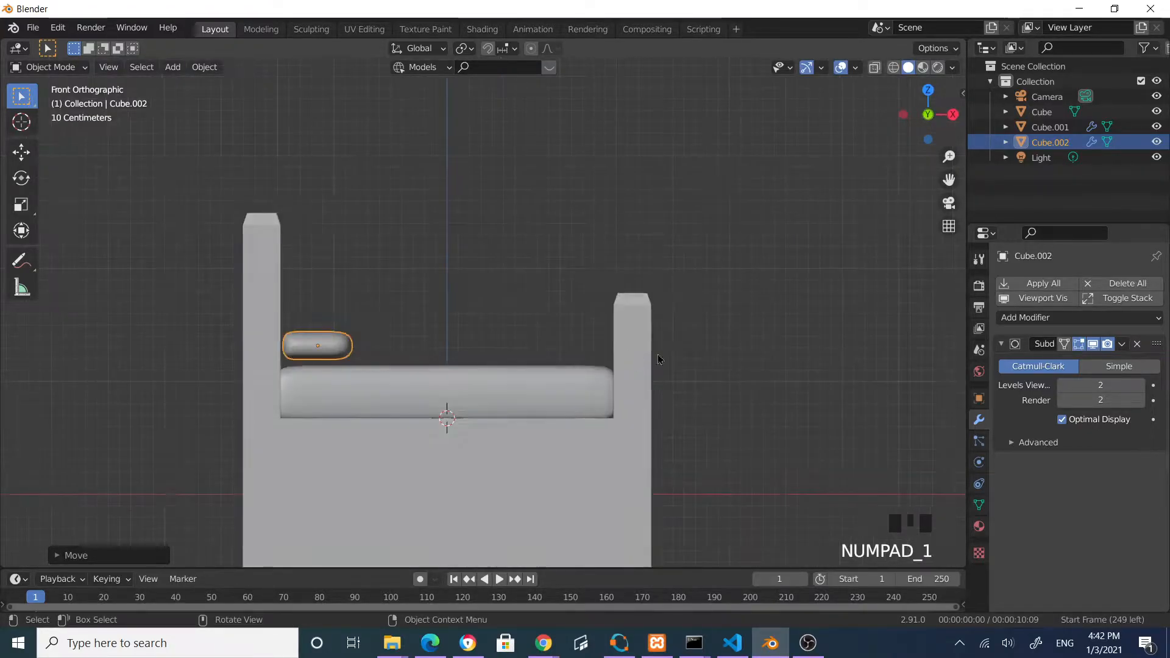
{"action": "key", "text": "g"}
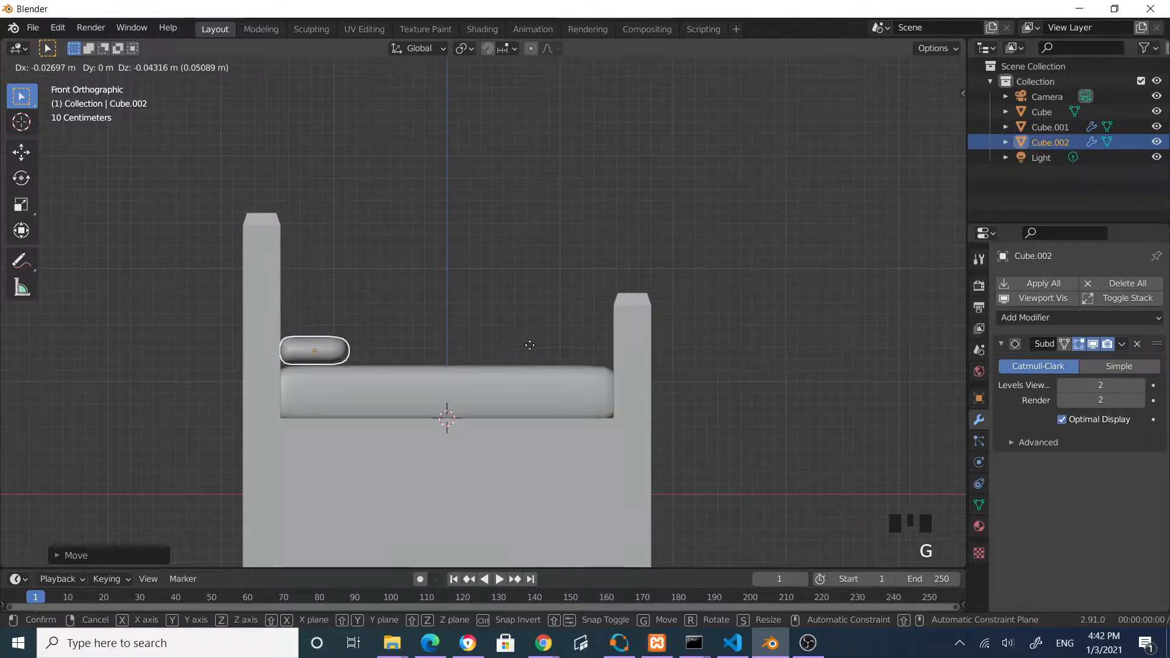
{"action": "left_click", "coordinate": [530, 351]}
Enlarge the pillow uniformly and reposition it in top view within the mattress corner beside the headboard
{"action": "middle_click_drag", "start_coordinate": [530, 351], "coordinate": [477, 316]}
{"action": "middle_click_drag", "start_coordinate": [557, 283], "coordinate": [604, 249]}
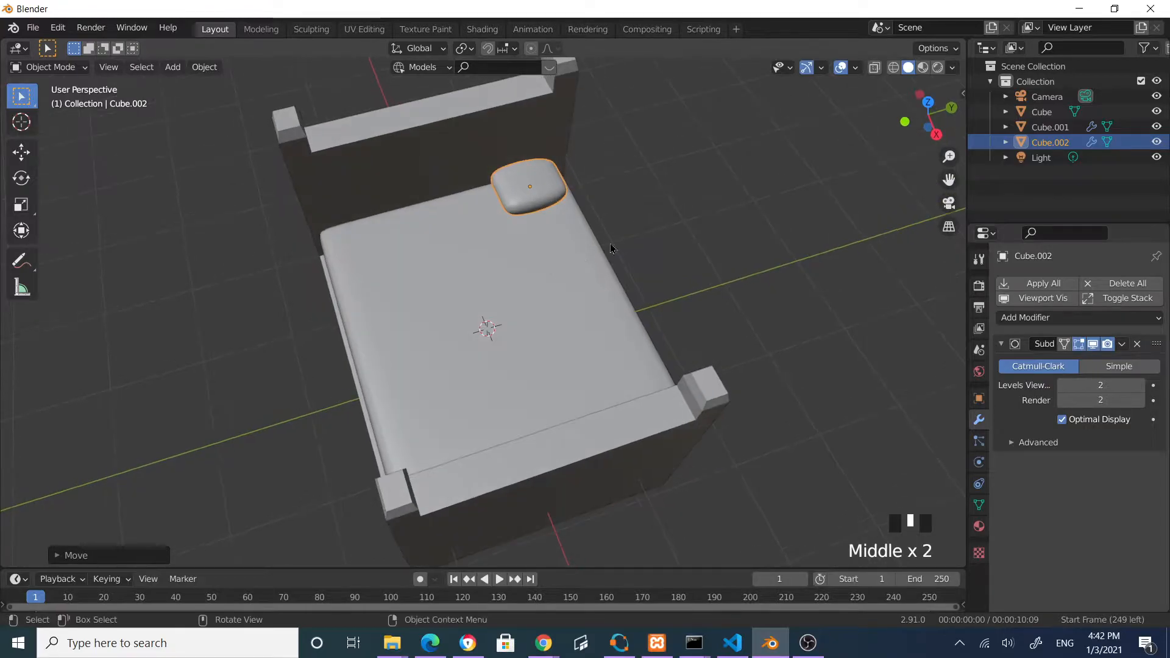
{"action": "key", "text": "s"}
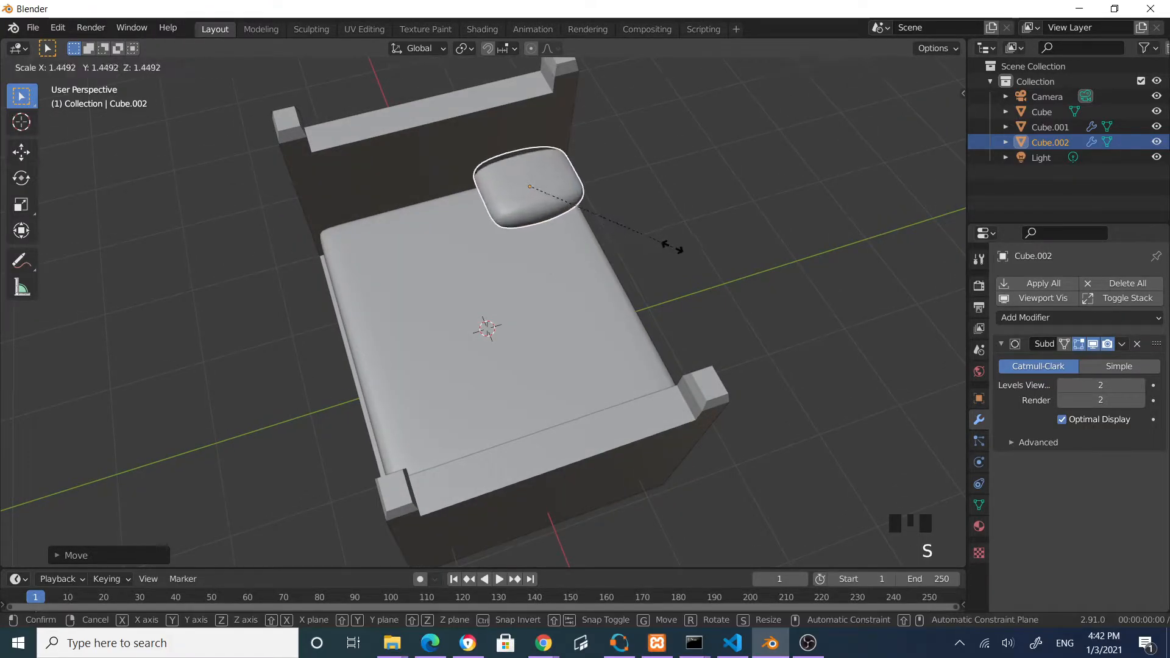
{"action": "left_click", "coordinate": [673, 260]}
{"action": "key", "text": "KP_7"}
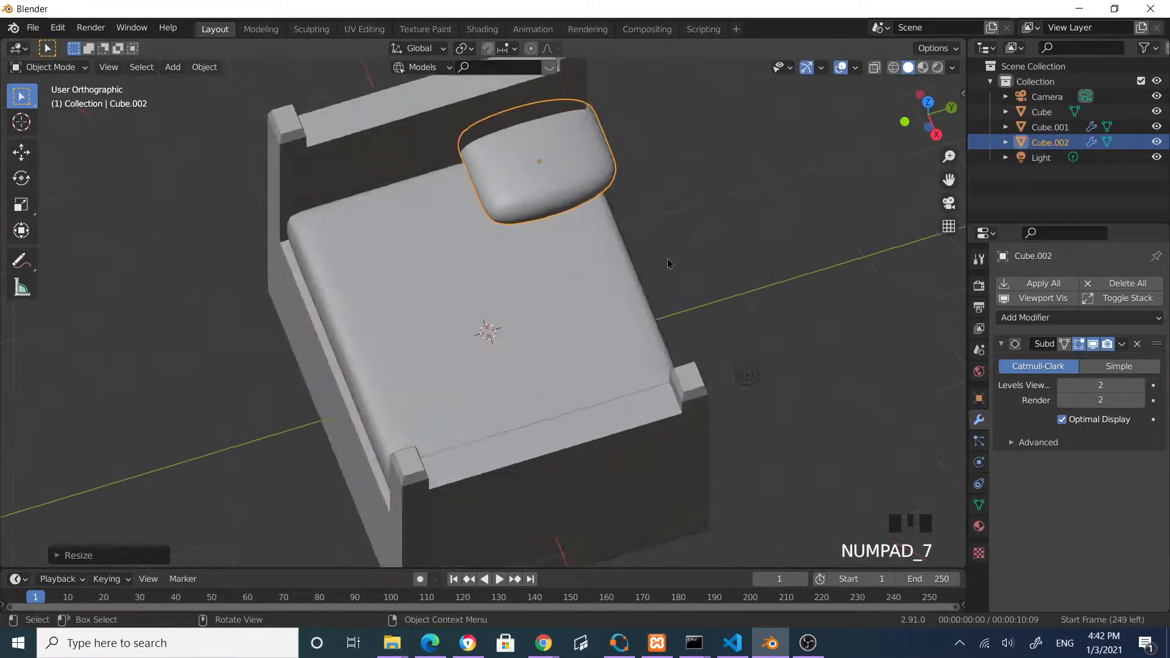
{"action": "key", "text": "g"}
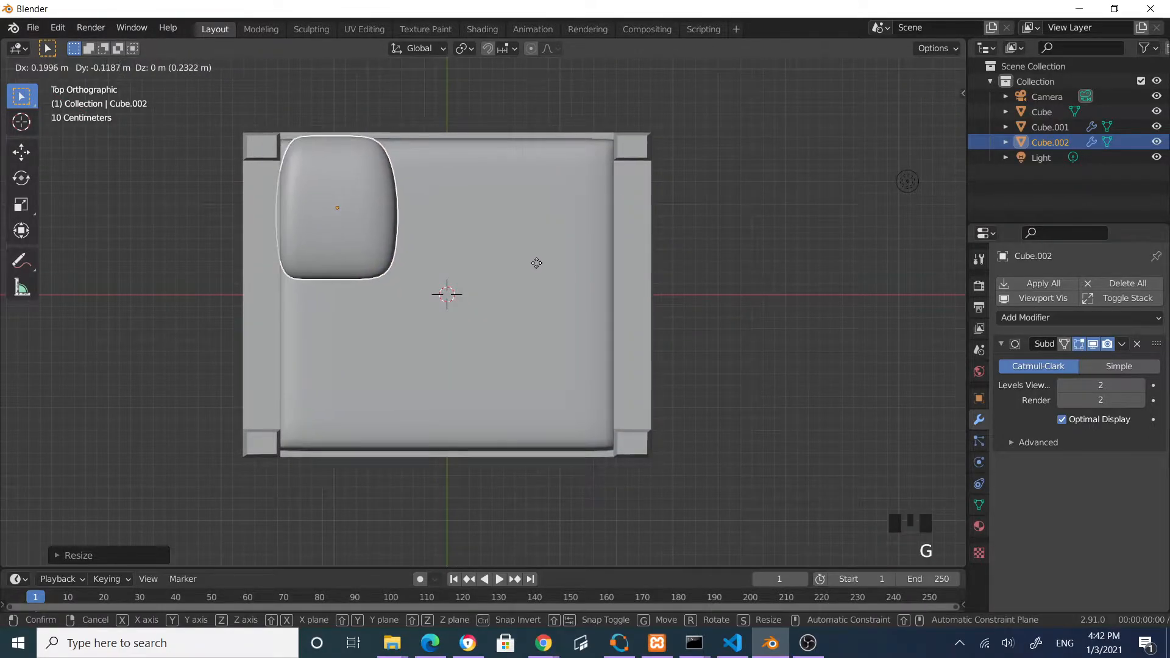
{"action": "left_click", "coordinate": [545, 268]}
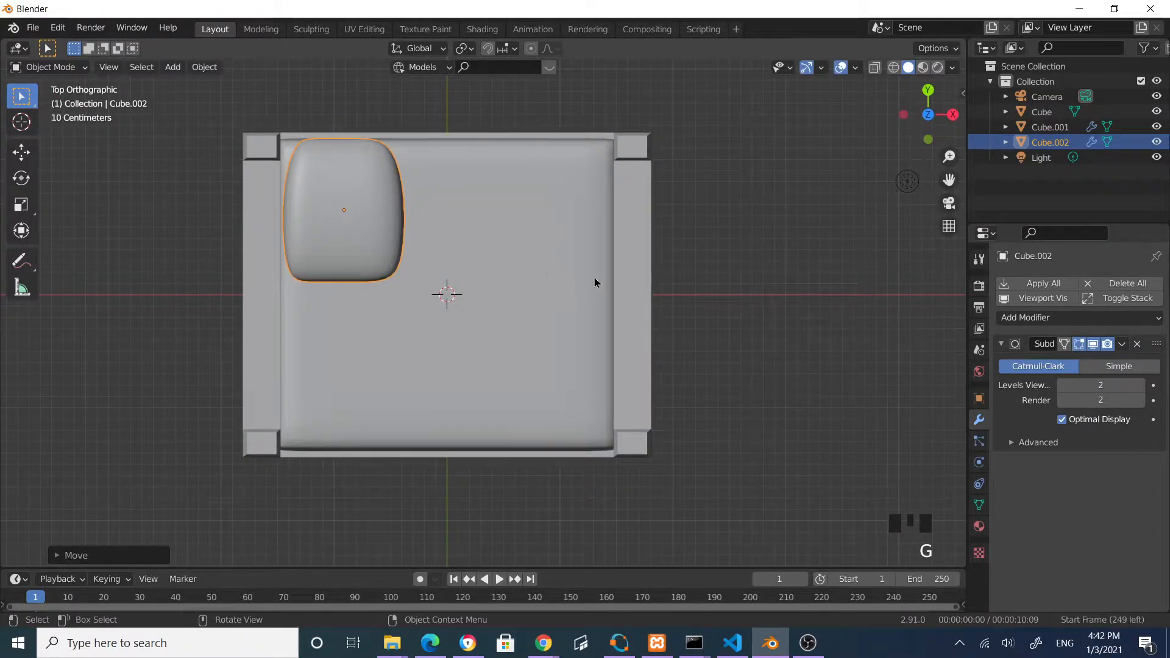
Scale the pillow along X by about 0.79 and shift it about 0.1 m toward the headboard
{"action": "key", "text": "s"}
{"action": "key", "text": "x"}
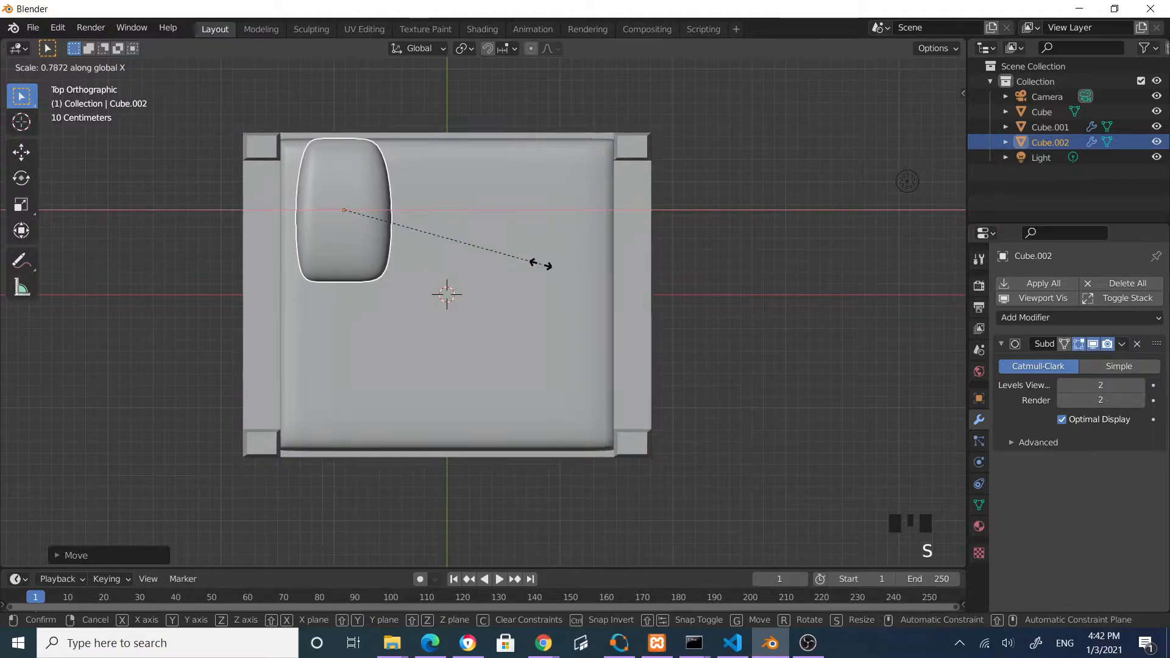
{"action": "left_click", "coordinate": [541, 266]}
{"action": "key", "text": "g"}
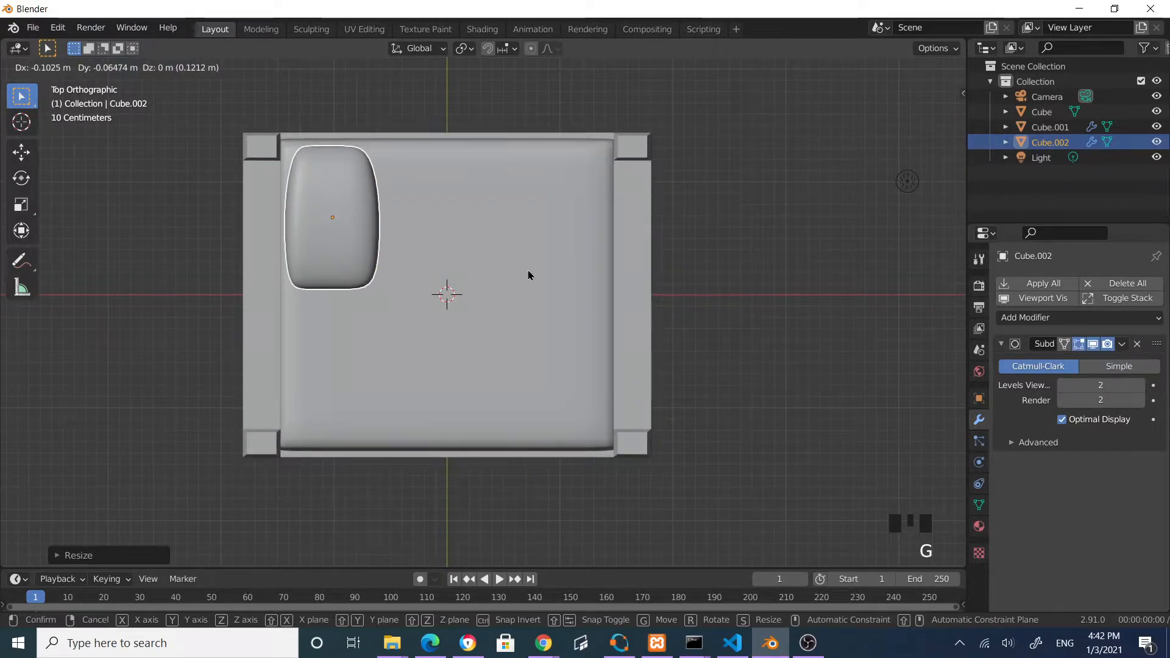
{"action": "left_click", "coordinate": [529, 275]}
Duplicate the pillow, place the copy beside it along negative Y on the other half of the mattress, and deselect it
{"action": "key", "text": "shift+d"}
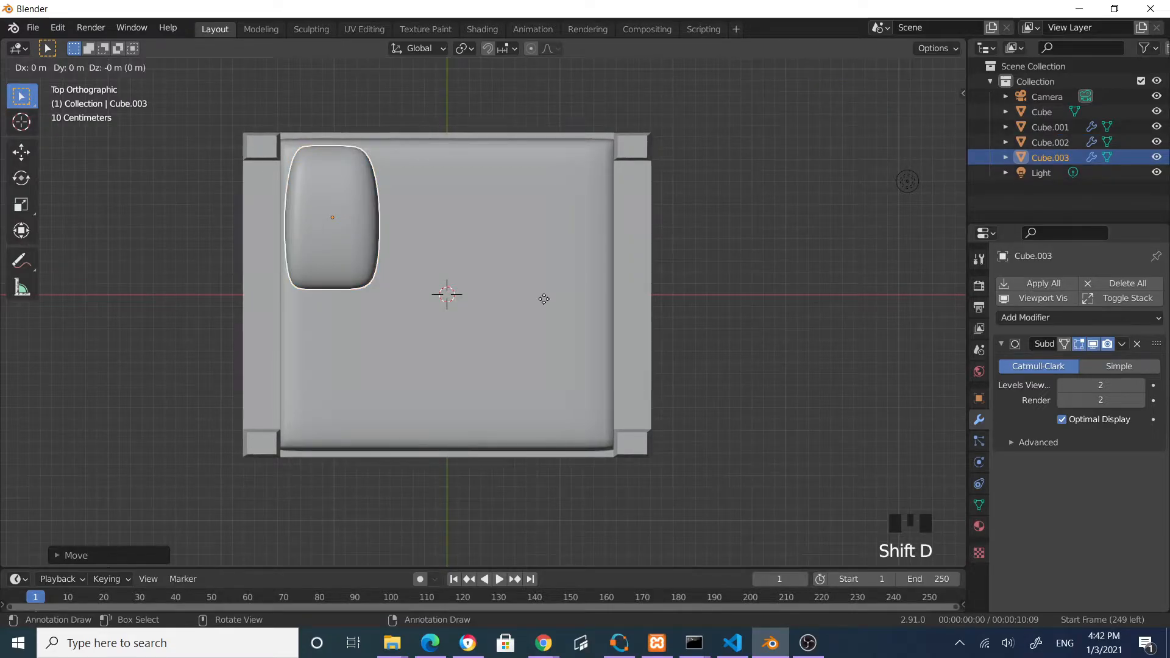
{"action": "right_click", "coordinate": [543, 305]}
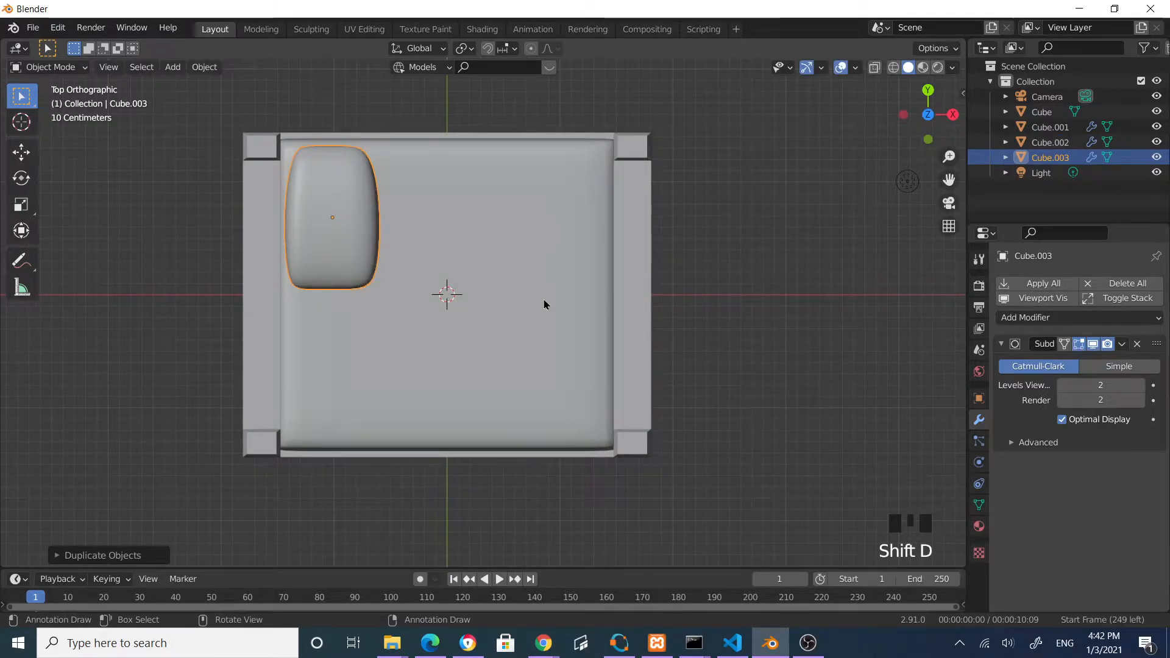
{"action": "key", "text": "g"}
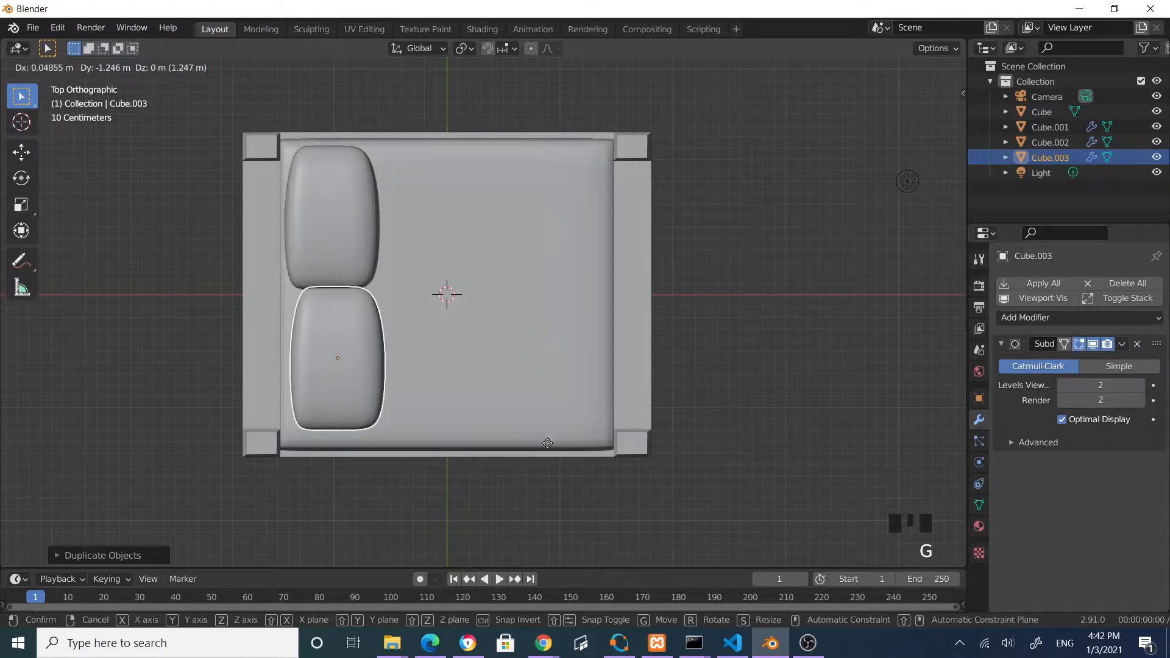
{"action": "left_click", "coordinate": [546, 456]}
{"action": "middle_click_drag", "start_coordinate": [546, 457], "coordinate": [389, 339]}
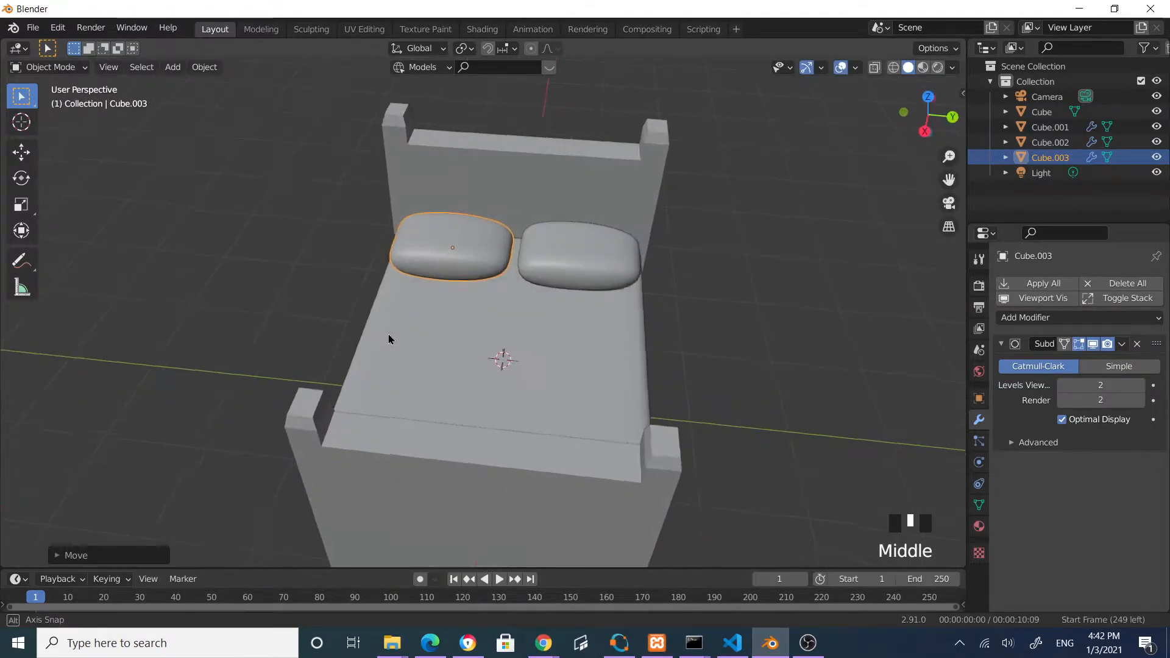
{"action": "left_click", "coordinate": [682, 282]}
{"action": "middle_click_drag", "start_coordinate": [713, 301], "coordinate": [675, 308]}
{"action": "middle_click_drag", "start_coordinate": [460, 335], "coordinate": [553, 316]}
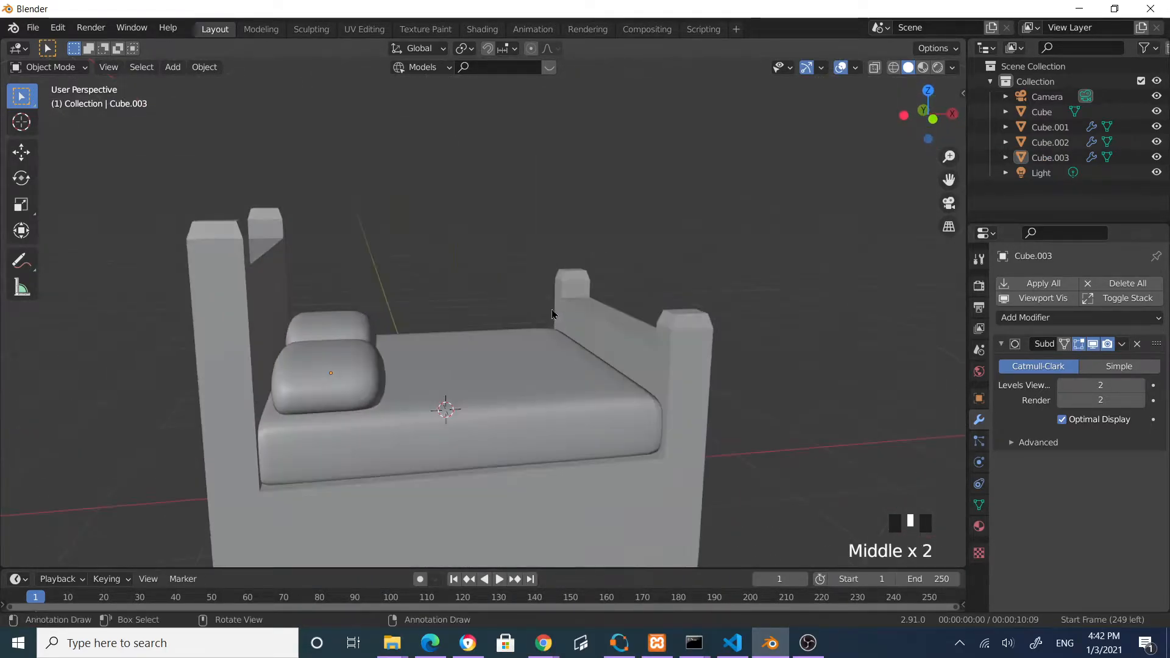
Save the scene in the Models folder as bed2
{"action": "key", "text": "ctrl+s"}
{"action": "left_click", "coordinate": [366, 242]}
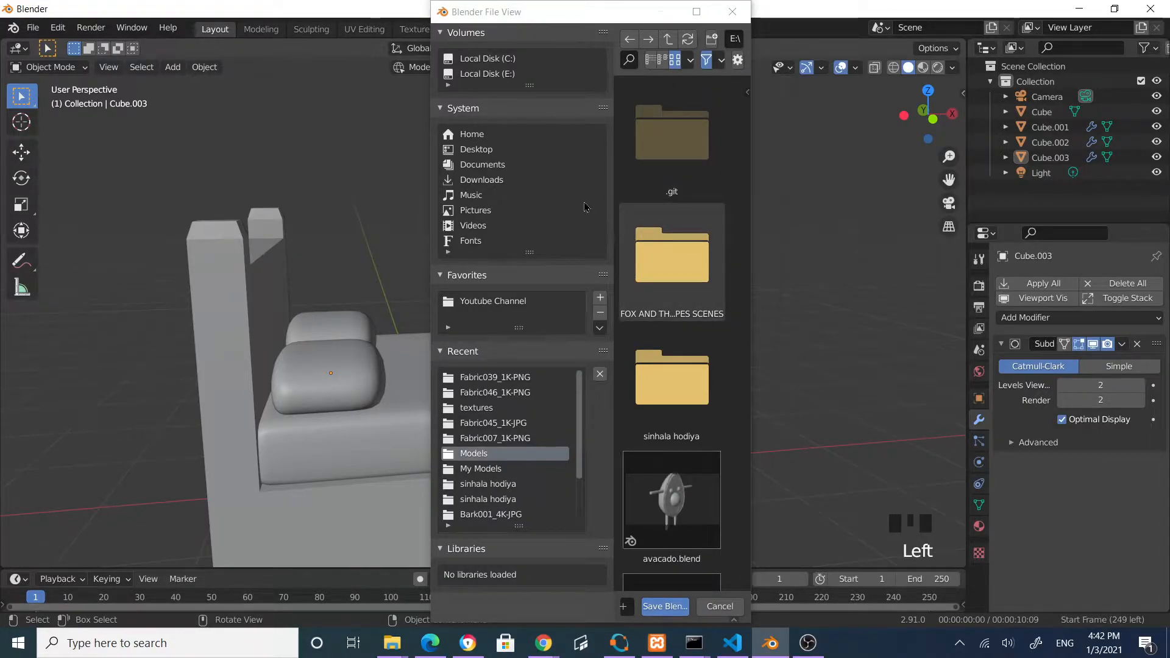
{"action": "left_click", "coordinate": [696, 11]}
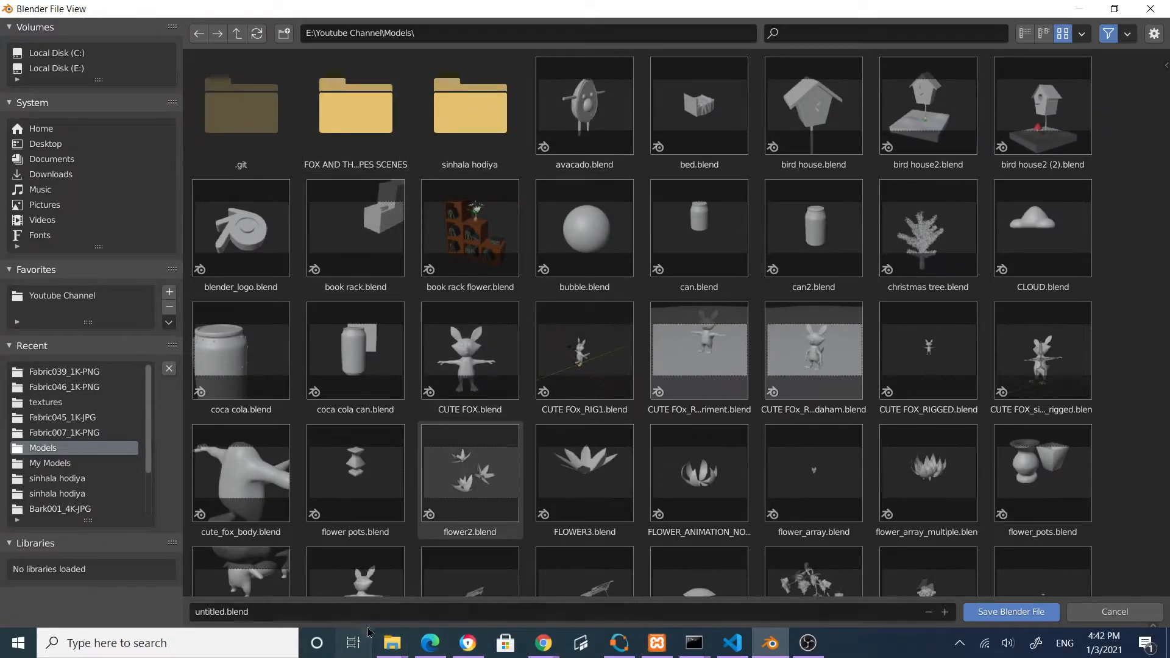
{"action": "left_click", "coordinate": [376, 614]}
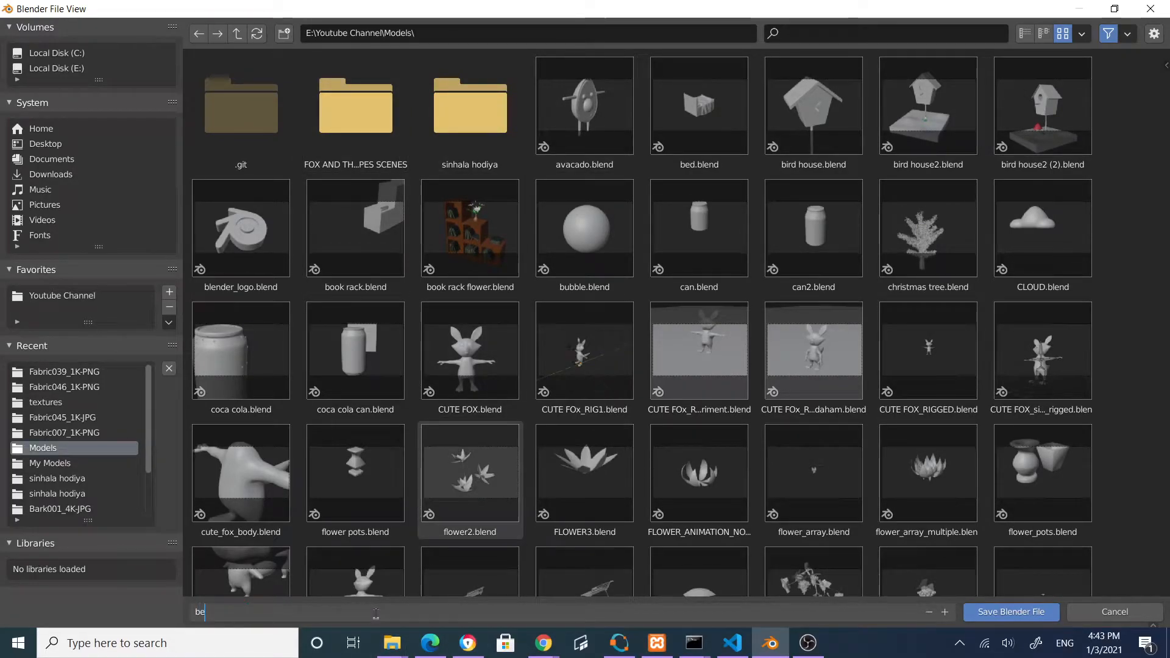
{"action": "type", "text": "bed2"}
{"action": "key", "text": "Return"}
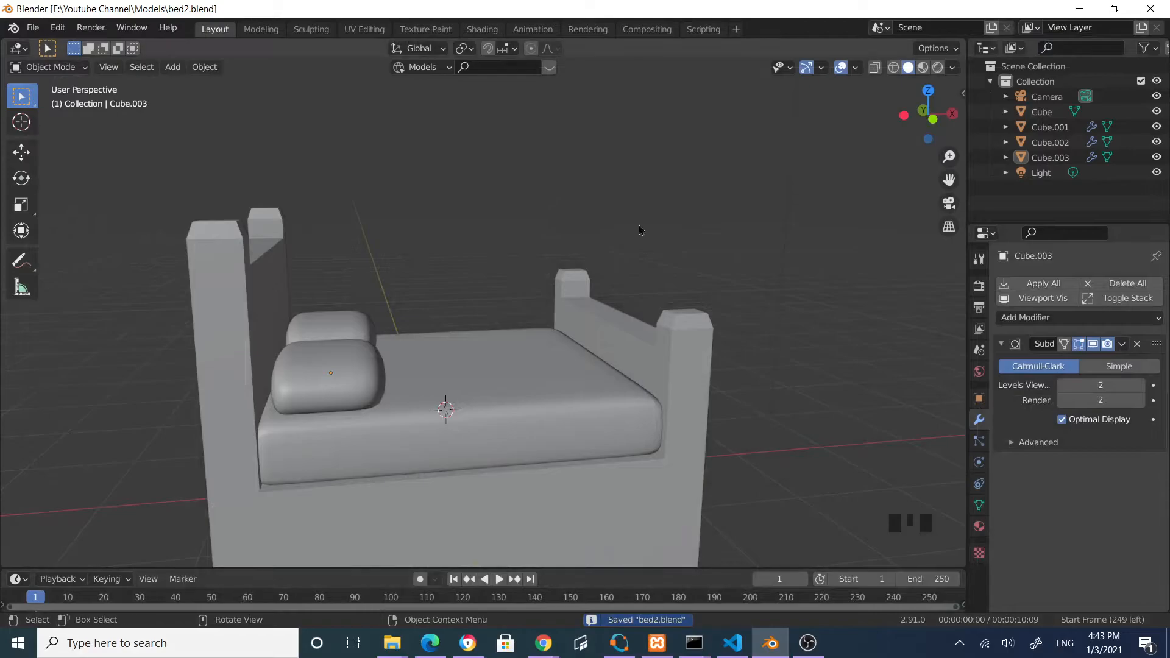
{"action": "middle_click_drag", "start_coordinate": [540, 349], "coordinate": [651, 317]}
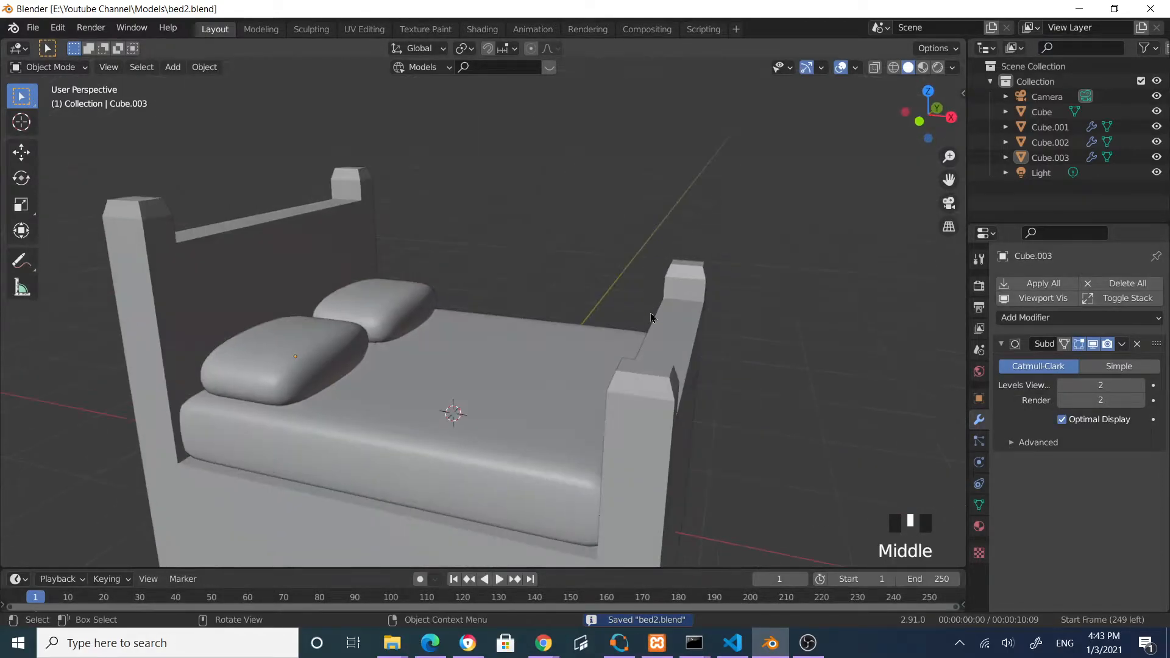
{"action": "scroll", "coordinate": [573, 333], "scroll_direction": "down", "scroll_amount": 2}
{"action": "middle_click_drag", "start_coordinate": [573, 333], "coordinate": [518, 376]}
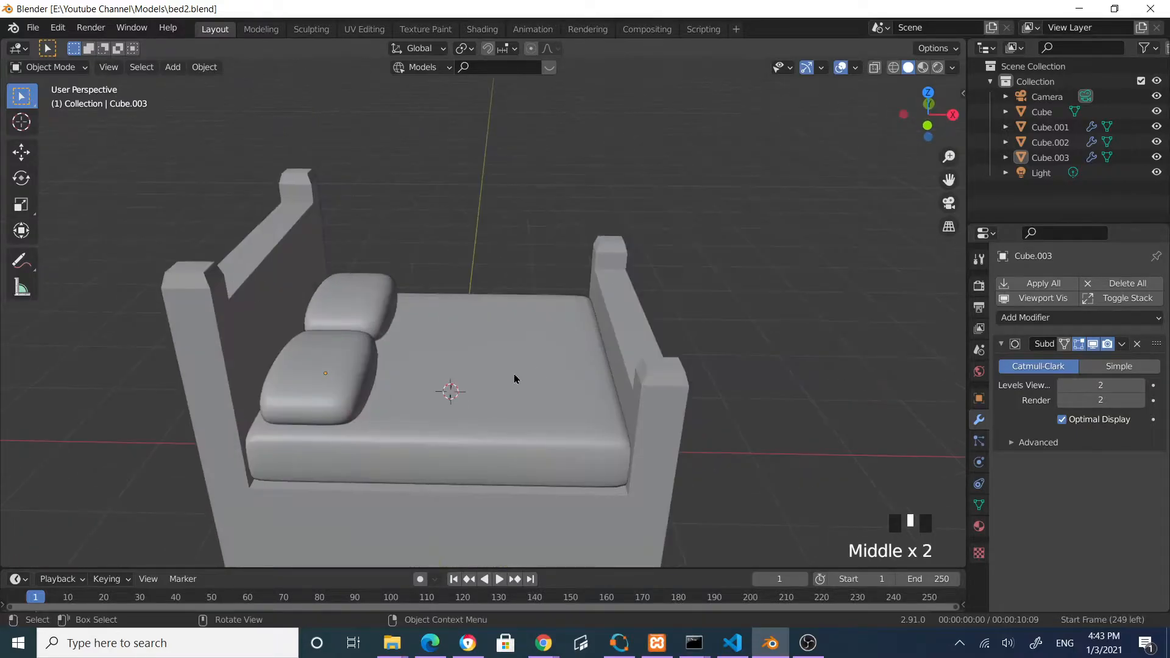
Add a plane at the bed's centre and stretch it along Y until it extends past both long sides of the bed
{"action": "left_click", "coordinate": [525, 374]}
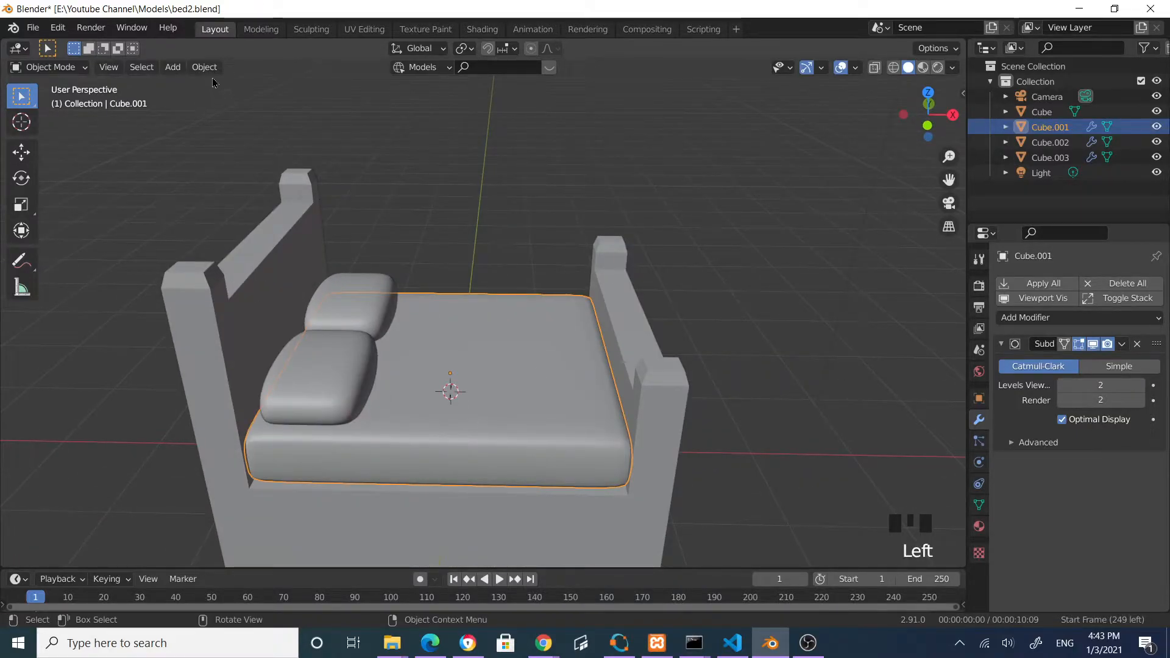
{"action": "left_click", "coordinate": [175, 67]}
{"action": "mouse_move", "coordinate": [220, 92]}
{"action": "left_click", "coordinate": [373, 92]}
{"action": "scroll", "coordinate": [528, 233], "scroll_direction": "down", "scroll_amount": 2}
{"action": "middle_click_drag", "start_coordinate": [536, 256], "coordinate": [590, 286]}
{"action": "key", "text": "s"}
{"action": "key", "text": "y"}
{"action": "left_click", "coordinate": [879, 421]}
{"action": "middle_click_drag", "start_coordinate": [879, 421], "coordinate": [567, 395]}
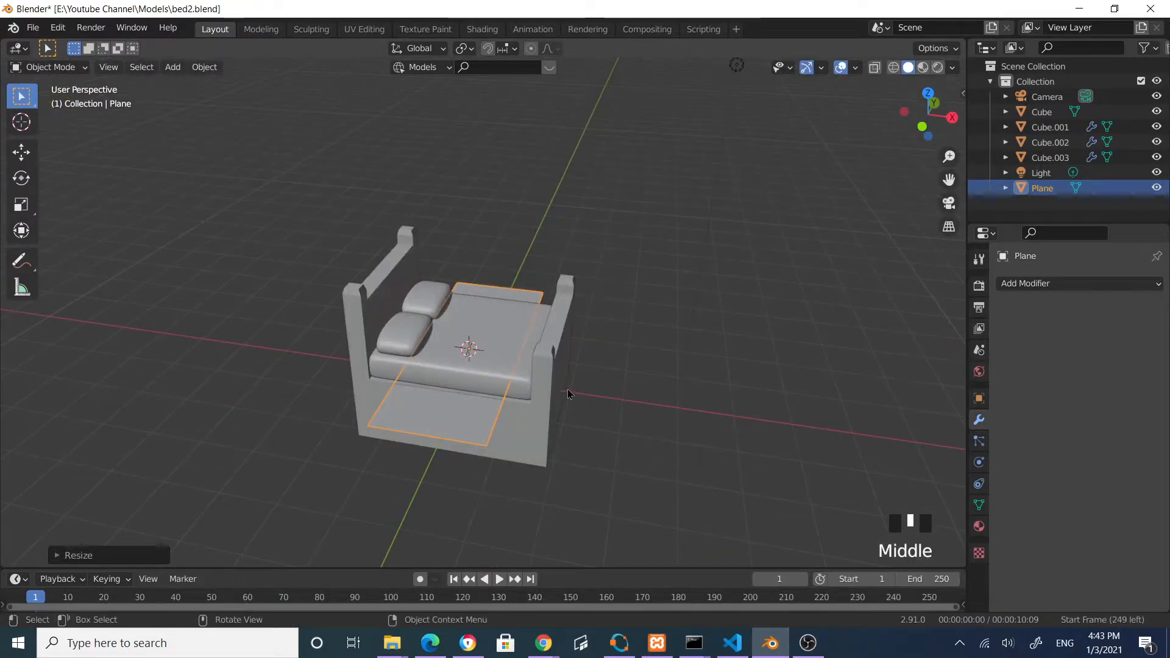
Scale the plane along X by about 1.3 and raise it about 0.98 m along Z so it hovers above the mattress
{"action": "key", "text": "s"}
{"action": "key", "text": "x"}
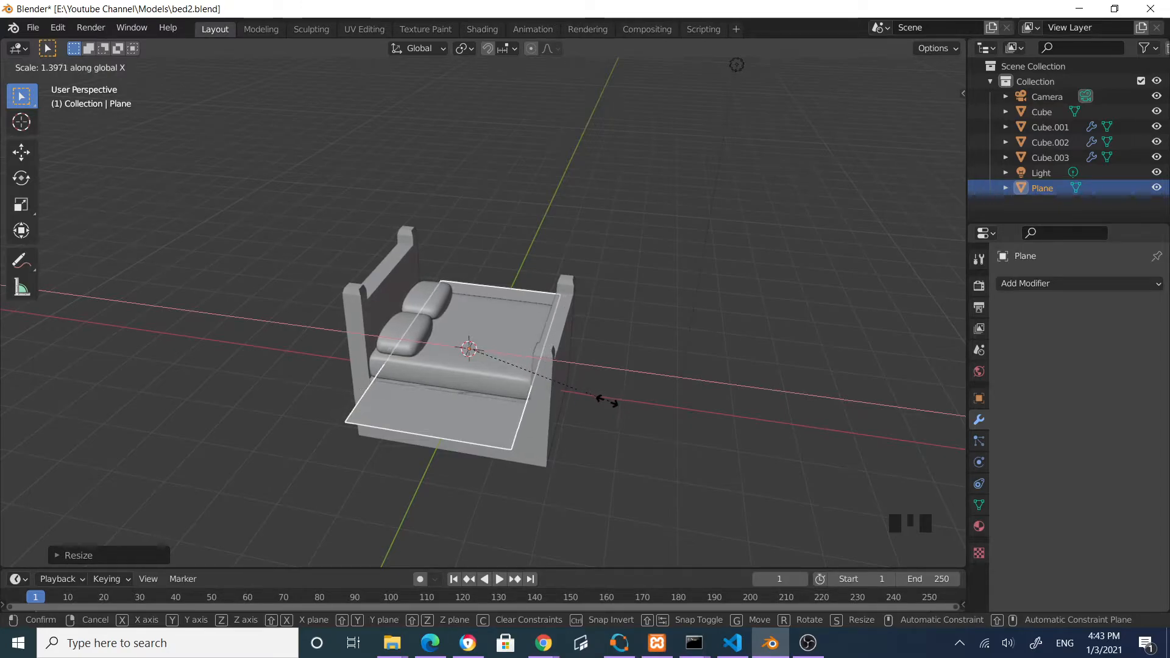
{"action": "left_click", "coordinate": [595, 401]}
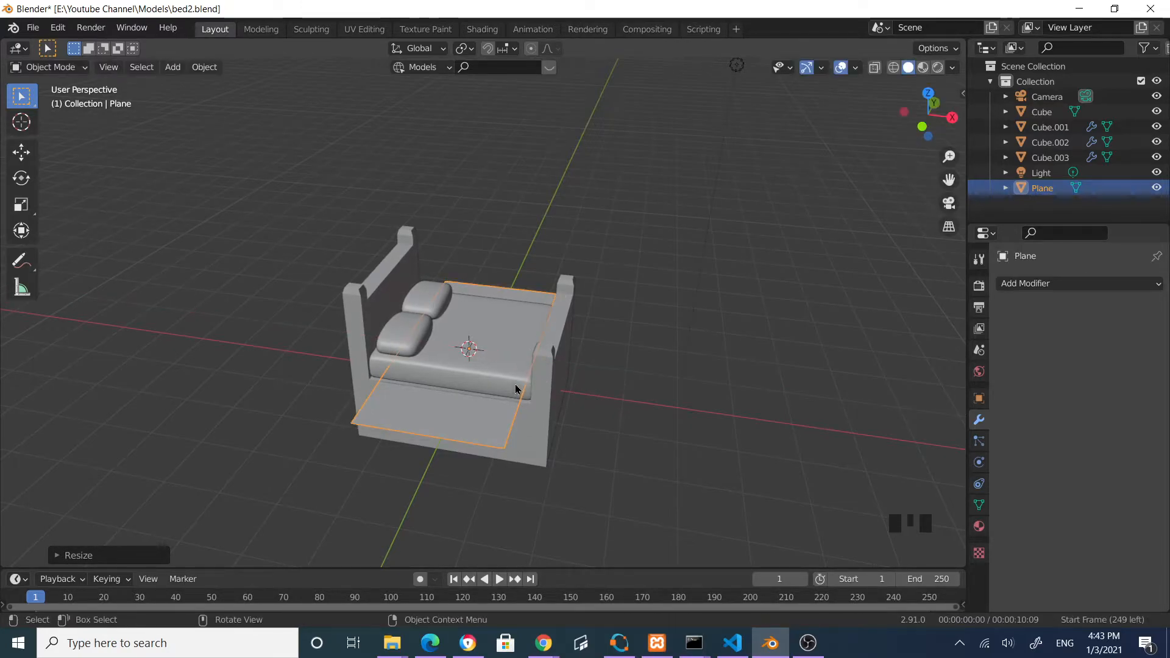
{"action": "key", "text": "g"}
{"action": "key", "text": "z"}
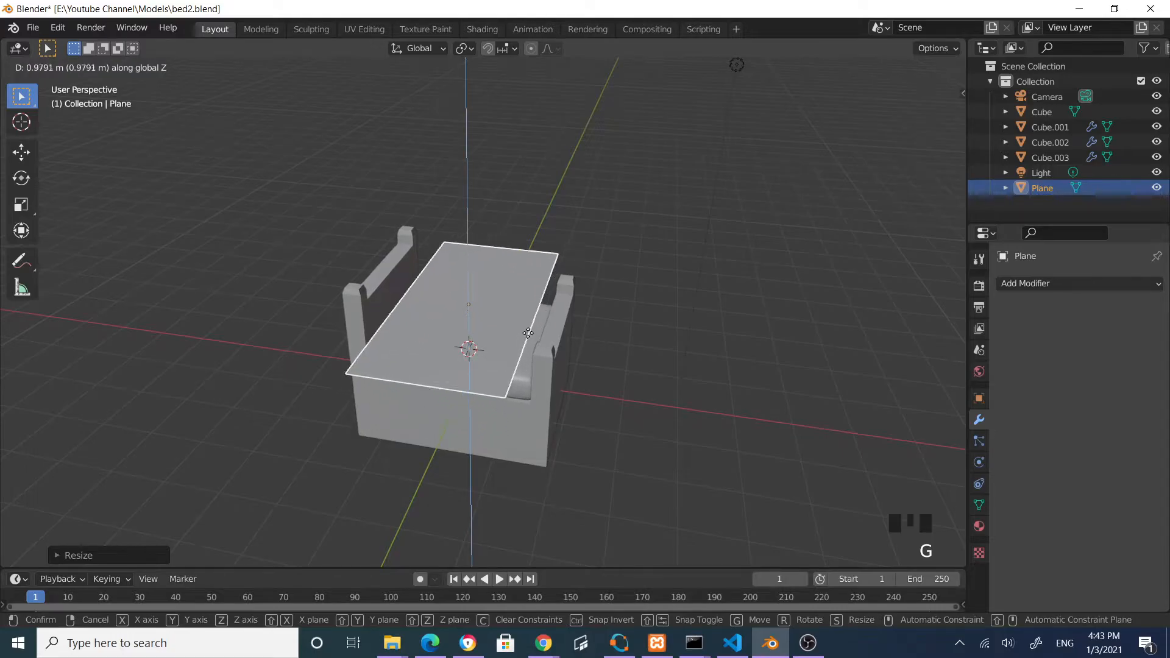
{"action": "left_click", "coordinate": [528, 333]}
{"action": "middle_click_drag", "start_coordinate": [527, 334], "coordinate": [436, 410]}
Shift the plane slightly toward the footboard in top view and scale it along X by about 1.12
{"action": "scroll", "coordinate": [507, 335], "scroll_direction": "up", "scroll_amount": 4}
{"action": "key", "text": "KP_7"}
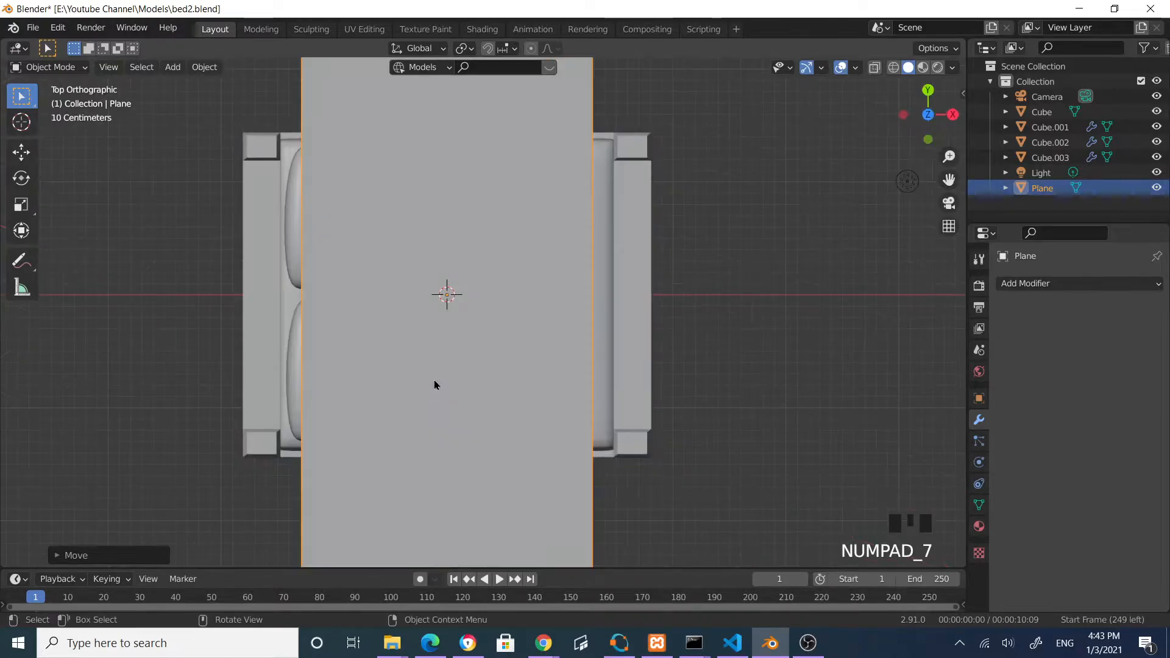
{"action": "key", "text": "g"}
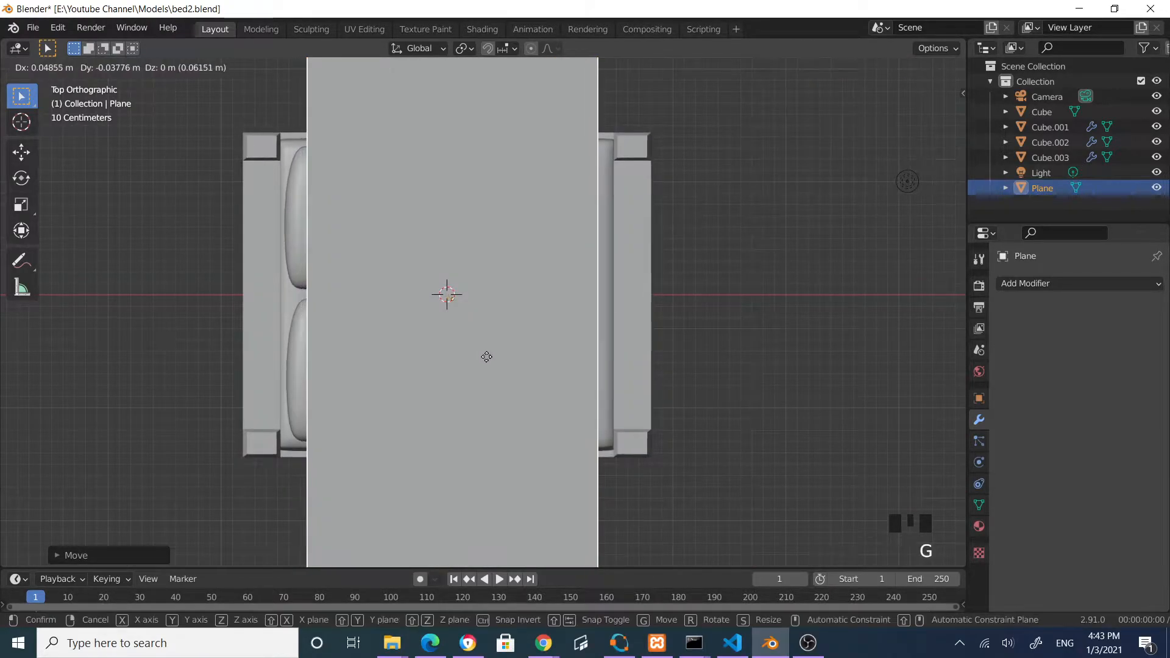
{"action": "left_click", "coordinate": [494, 356]}
{"action": "middle_click_drag", "start_coordinate": [531, 418], "coordinate": [522, 359]}
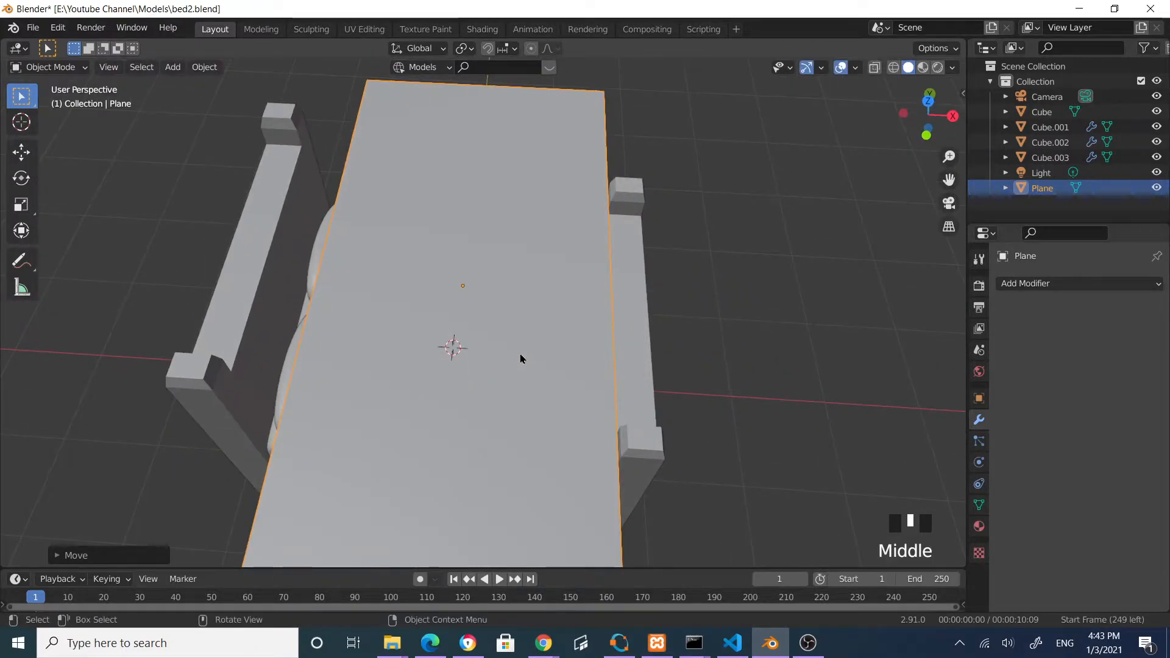
{"action": "key", "text": "s"}
{"action": "key", "text": "x"}
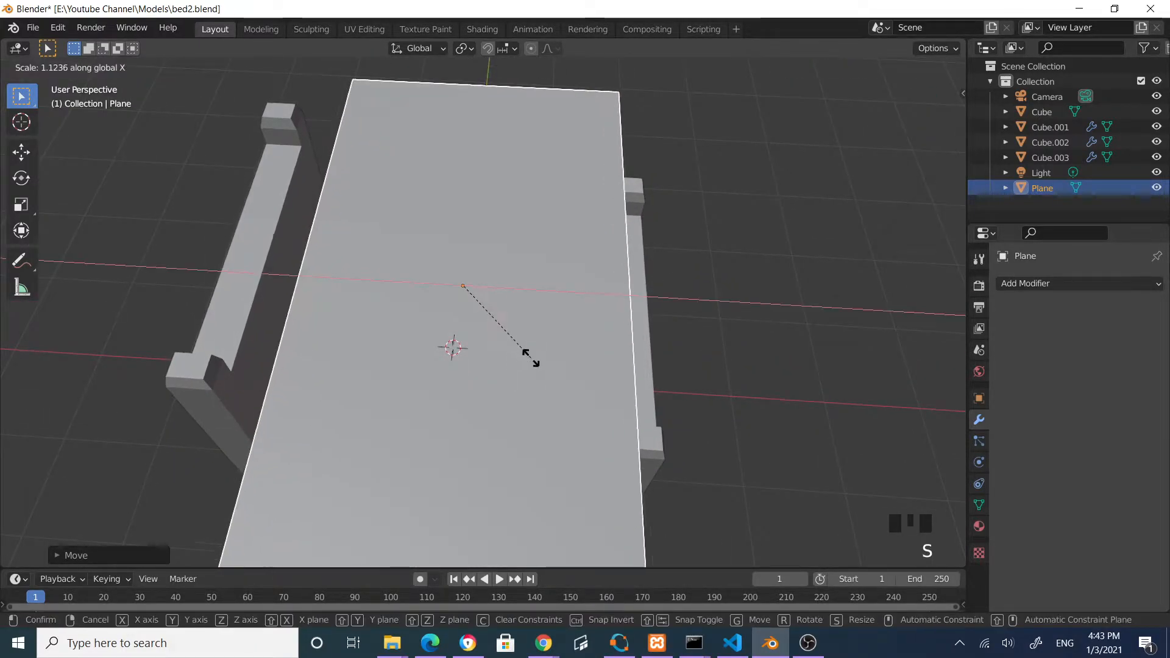
{"action": "left_click", "coordinate": [531, 364]}
{"action": "middle_click_drag", "start_coordinate": [531, 364], "coordinate": [546, 428]}
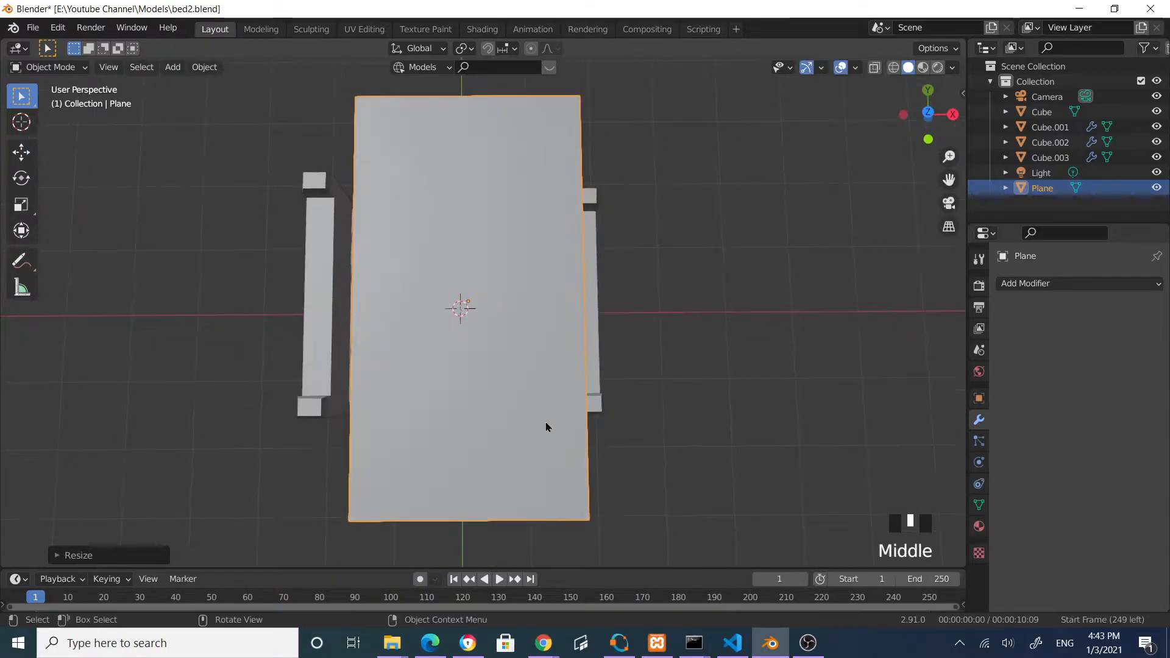
Move the plane about 0.1 m toward the headboard in top view, narrow it slightly along X, and deselect everything
{"action": "key", "text": "KP_7"}
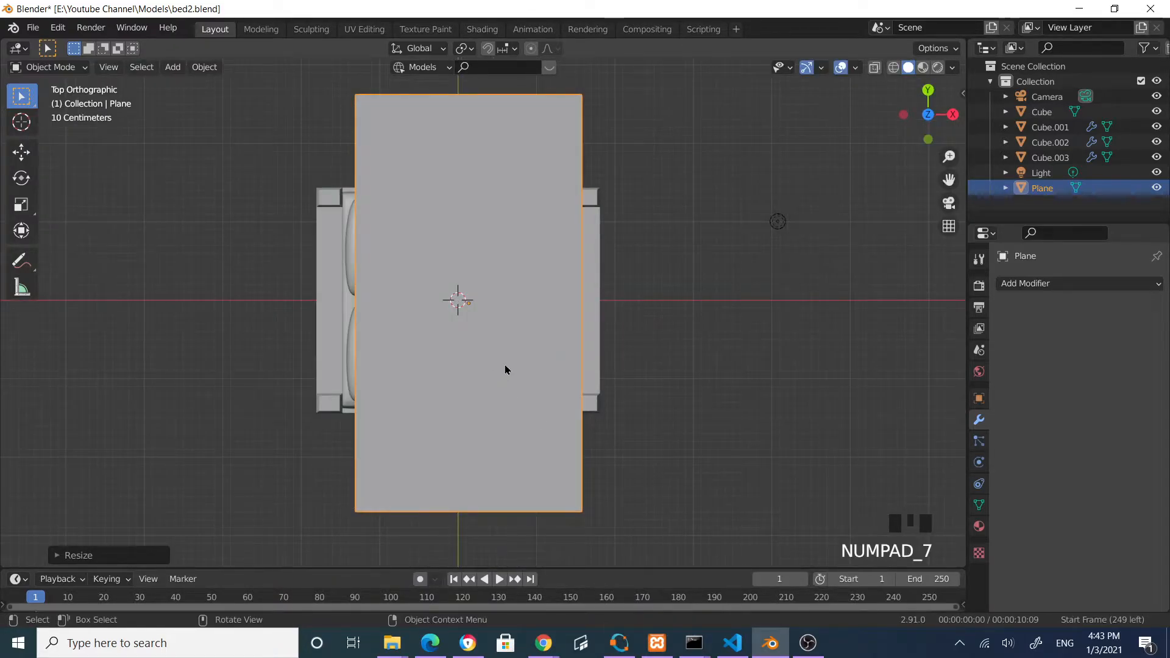
{"action": "key", "text": "g"}
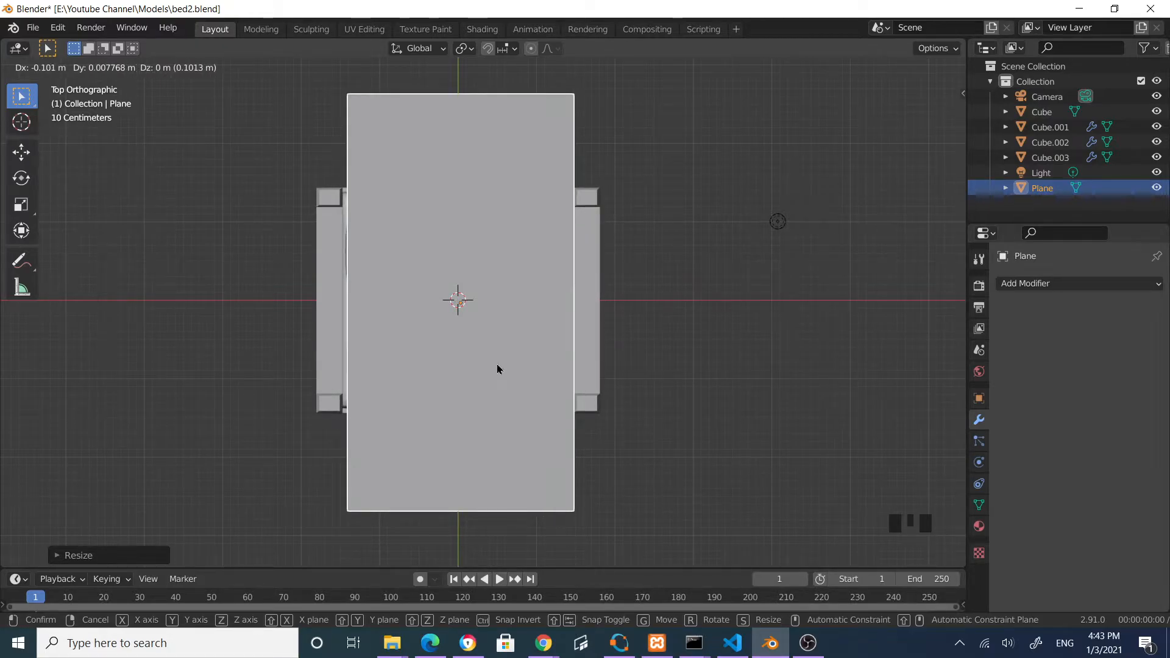
{"action": "left_click", "coordinate": [497, 364]}
{"action": "key", "text": "s"}
{"action": "key", "text": "x"}
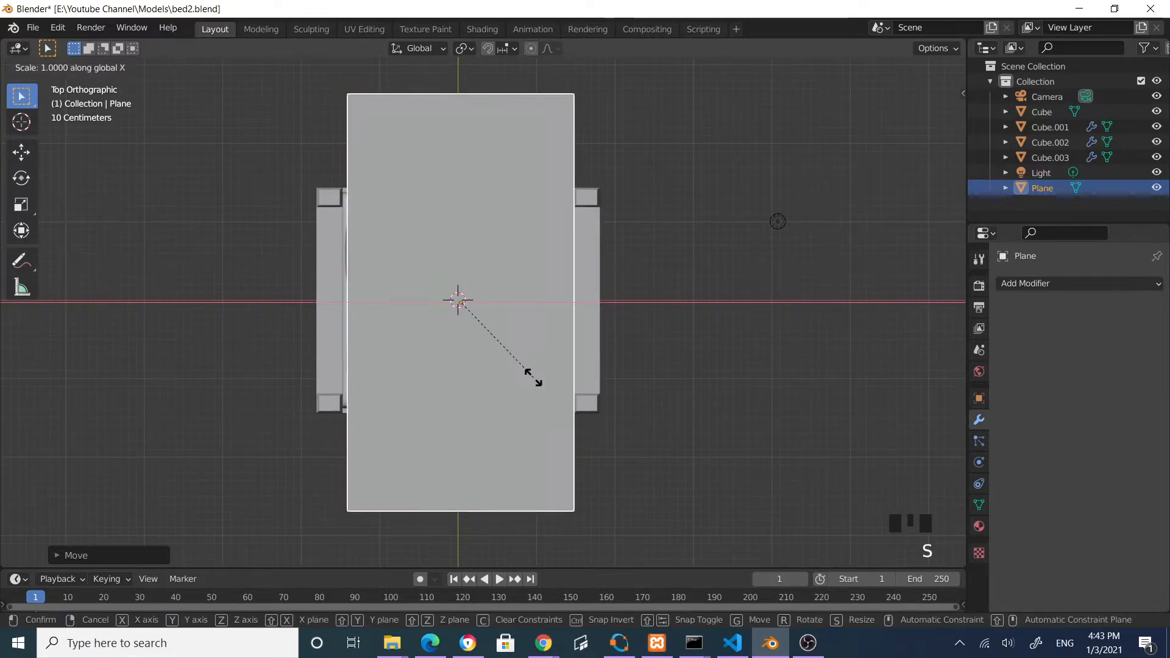
{"action": "left_click", "coordinate": [530, 378]}
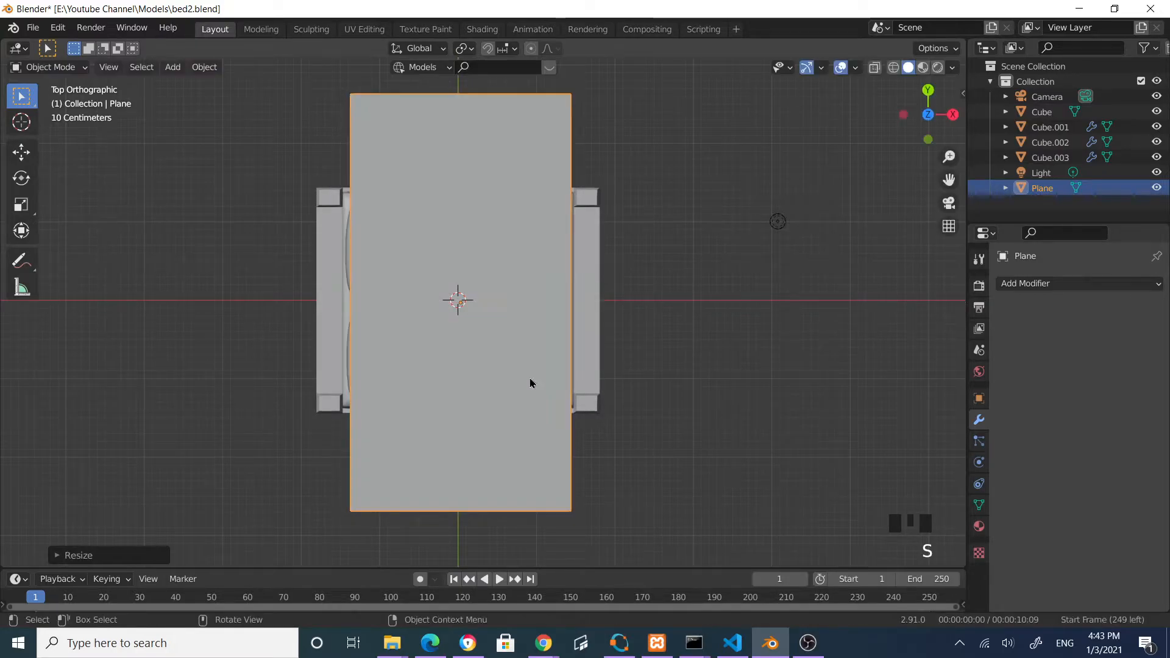
{"action": "left_click", "coordinate": [531, 379]}
{"action": "left_click", "coordinate": [725, 384]}
{"action": "middle_click_drag", "start_coordinate": [726, 384], "coordinate": [545, 324]}
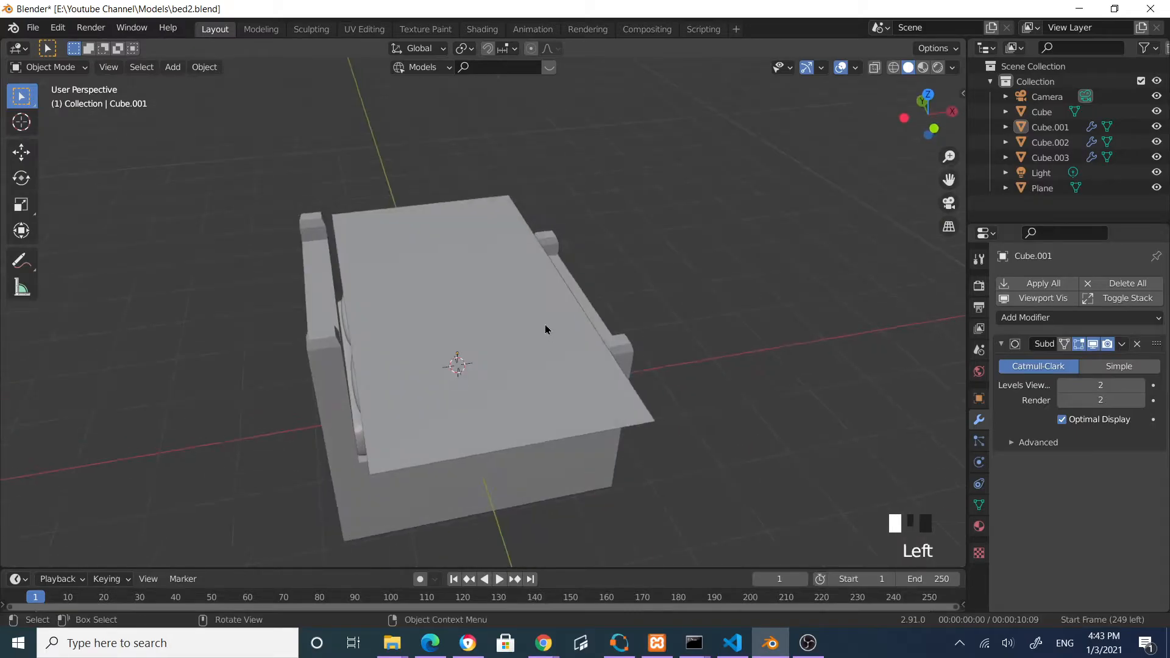
Add 32 loop cuts running lengthwise along Y through the plane's mesh
{"action": "left_click", "coordinate": [545, 326]}
{"action": "key", "text": "Tab"}
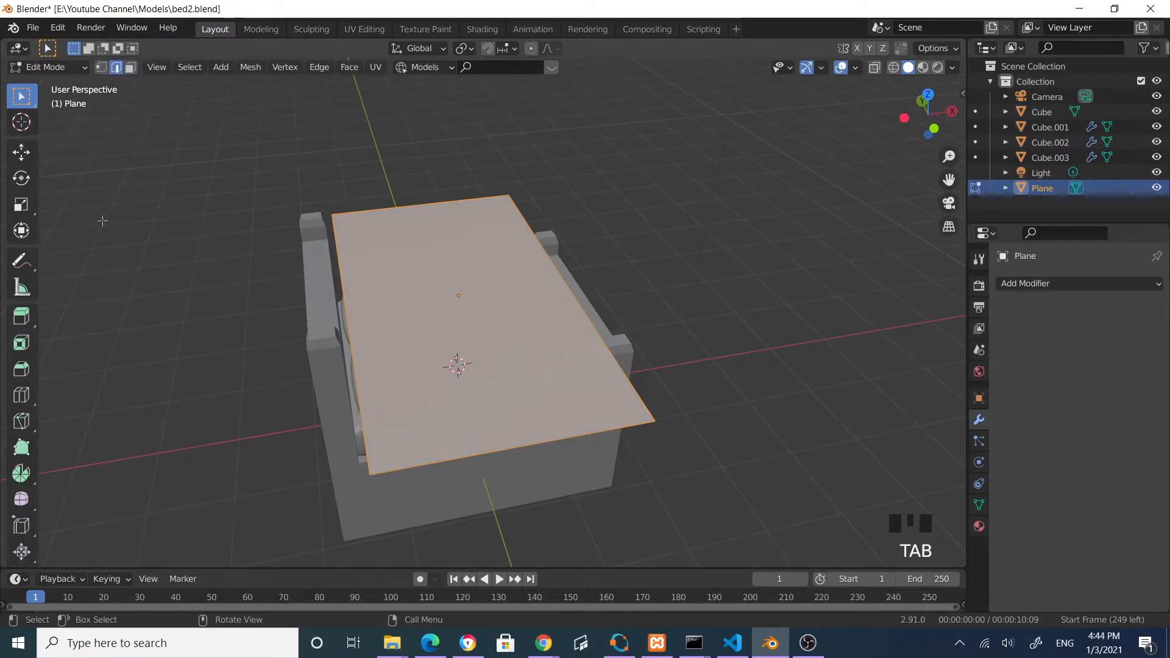
{"action": "left_click", "coordinate": [21, 395]}
{"action": "left_click", "coordinate": [458, 297]}
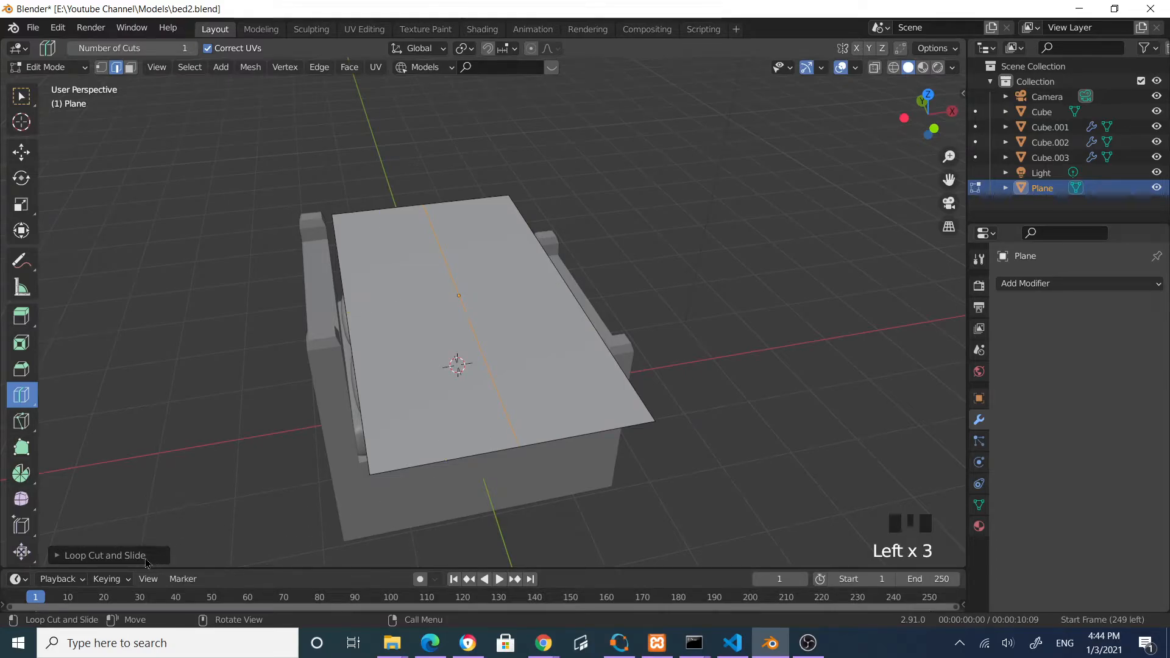
{"action": "left_click", "coordinate": [127, 556]}
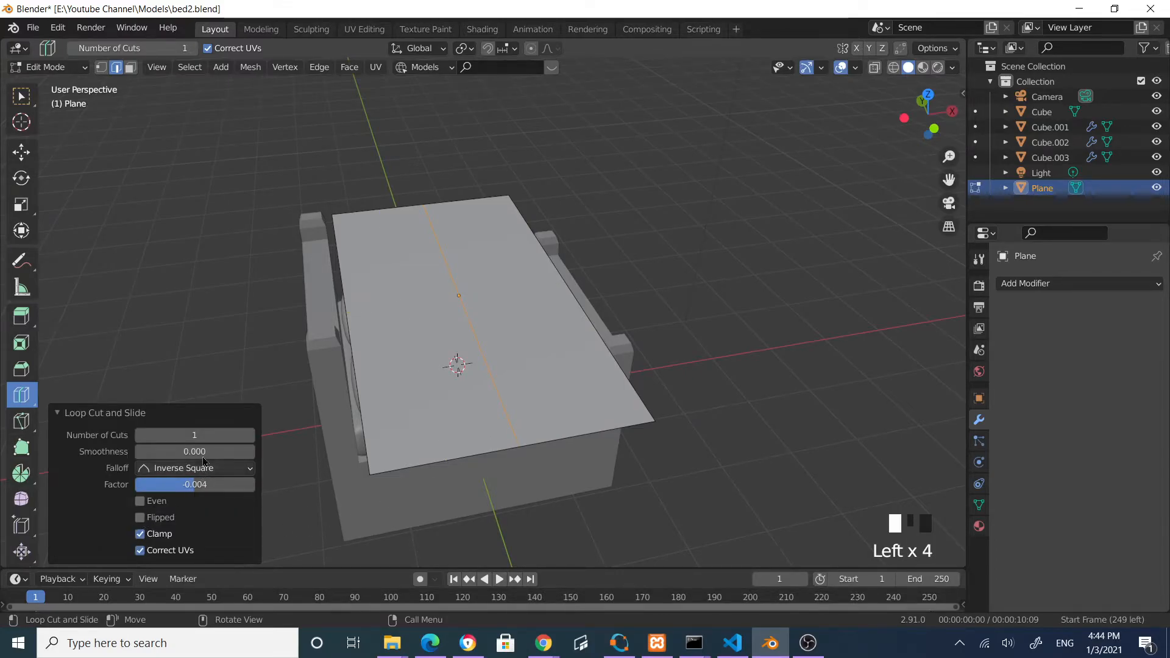
{"action": "left_click", "coordinate": [242, 435]}
{"action": "type", "text": "3"}
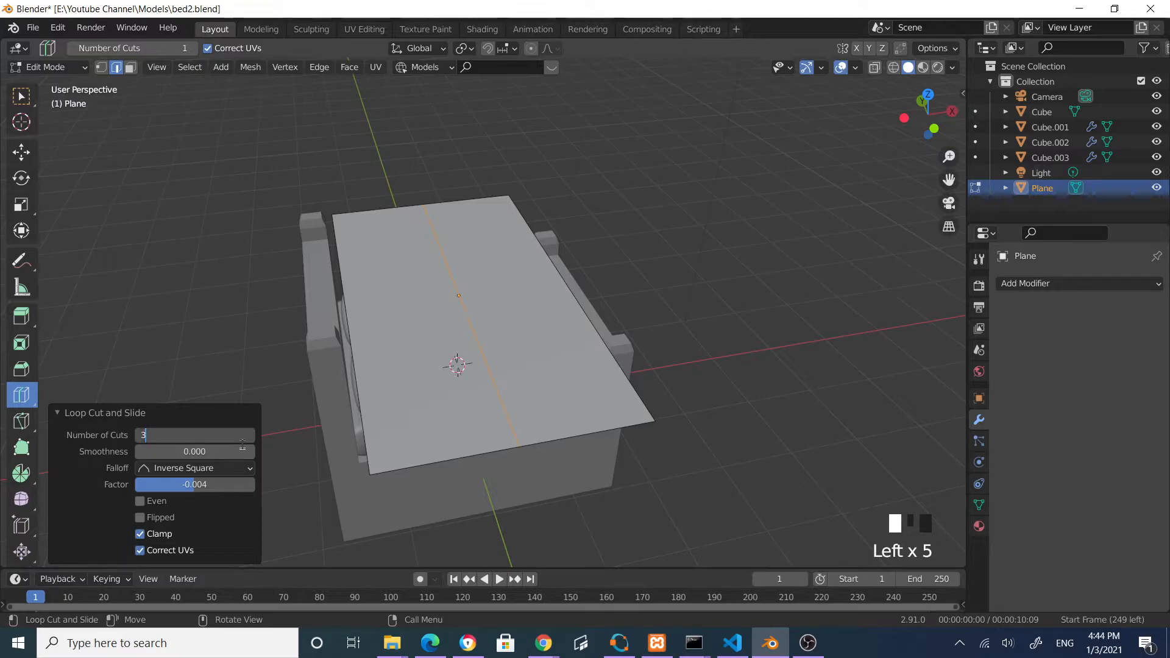
{"action": "type", "text": "2"}
{"action": "key", "text": "Return"}
Add 64 crosswise loop cuts to the plane, return to the selection tool, and leave Edit Mode
{"action": "left_click", "coordinate": [354, 340]}
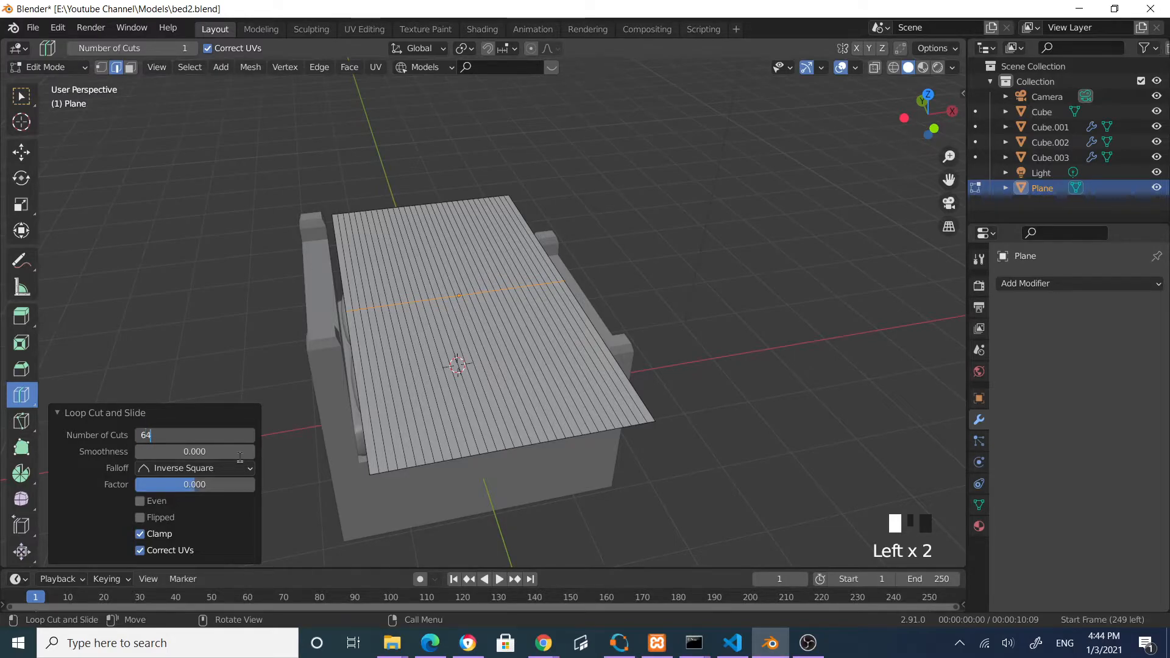
{"action": "type", "text": "64"}
{"action": "key", "text": "Return"}
{"action": "left_click", "coordinate": [227, 296]}
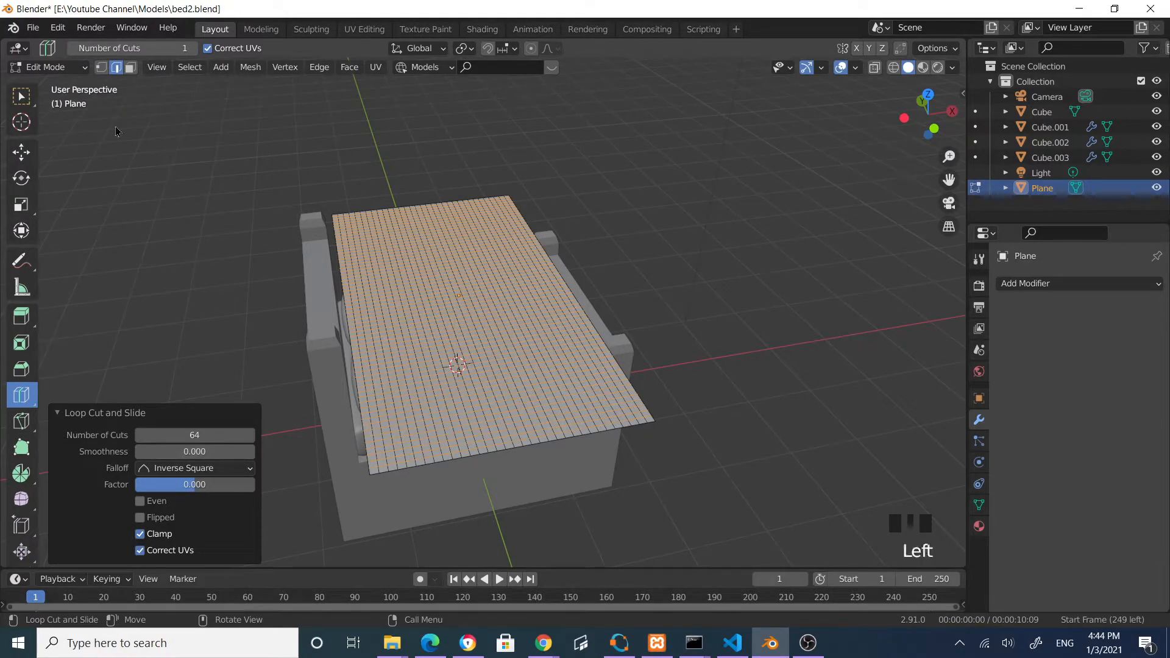
{"action": "left_click", "coordinate": [24, 98]}
{"action": "left_click", "coordinate": [230, 199]}
{"action": "middle_click_drag", "start_coordinate": [427, 317], "coordinate": [509, 370]}
{"action": "key", "text": "Tab"}
Enable collision physics on the mattress and on the bed frame
{"action": "middle_click_drag", "start_coordinate": [655, 348], "coordinate": [651, 308]}
{"action": "left_click", "coordinate": [532, 382]}
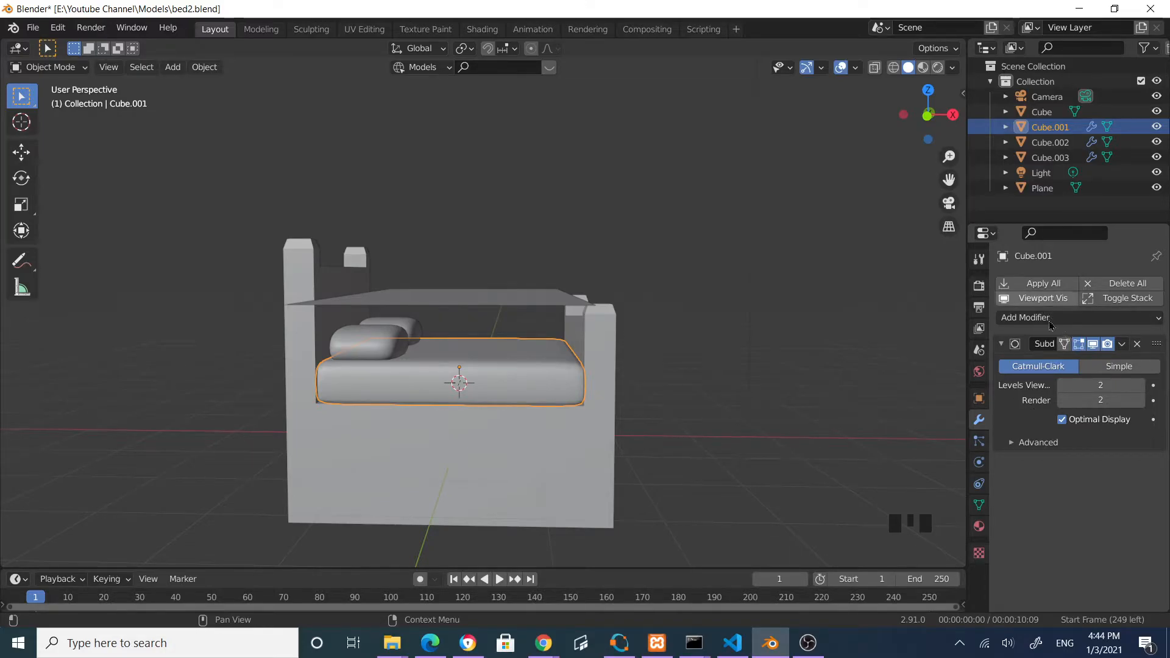
{"action": "left_click", "coordinate": [980, 465]}
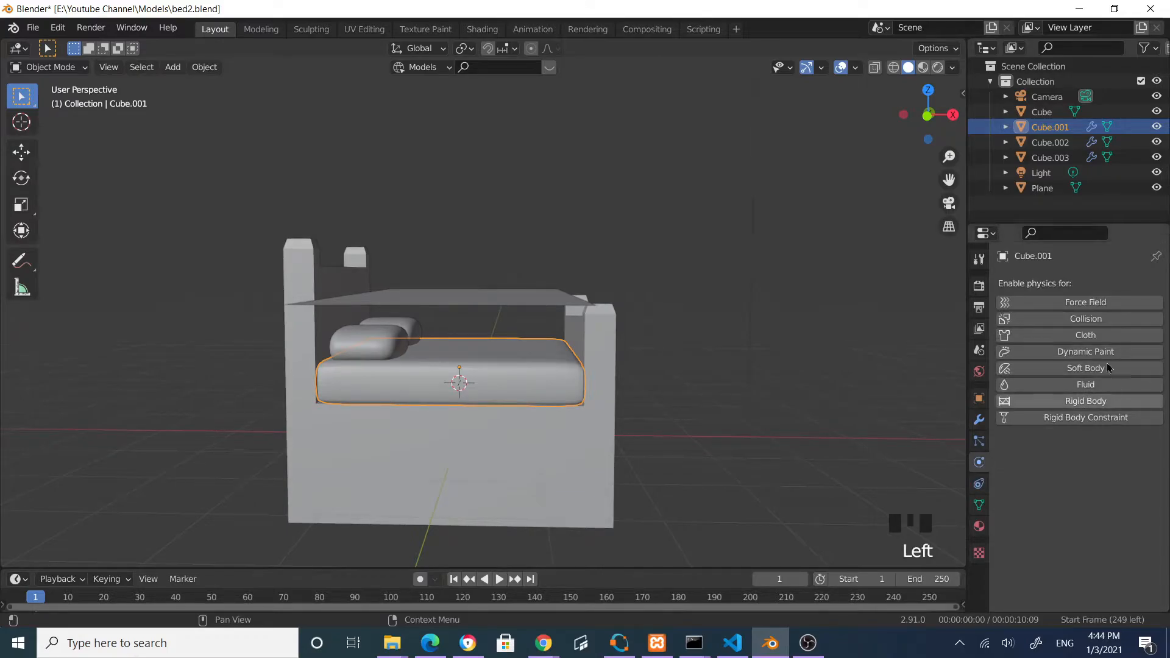
{"action": "left_click", "coordinate": [1105, 324]}
{"action": "left_click", "coordinate": [543, 467]}
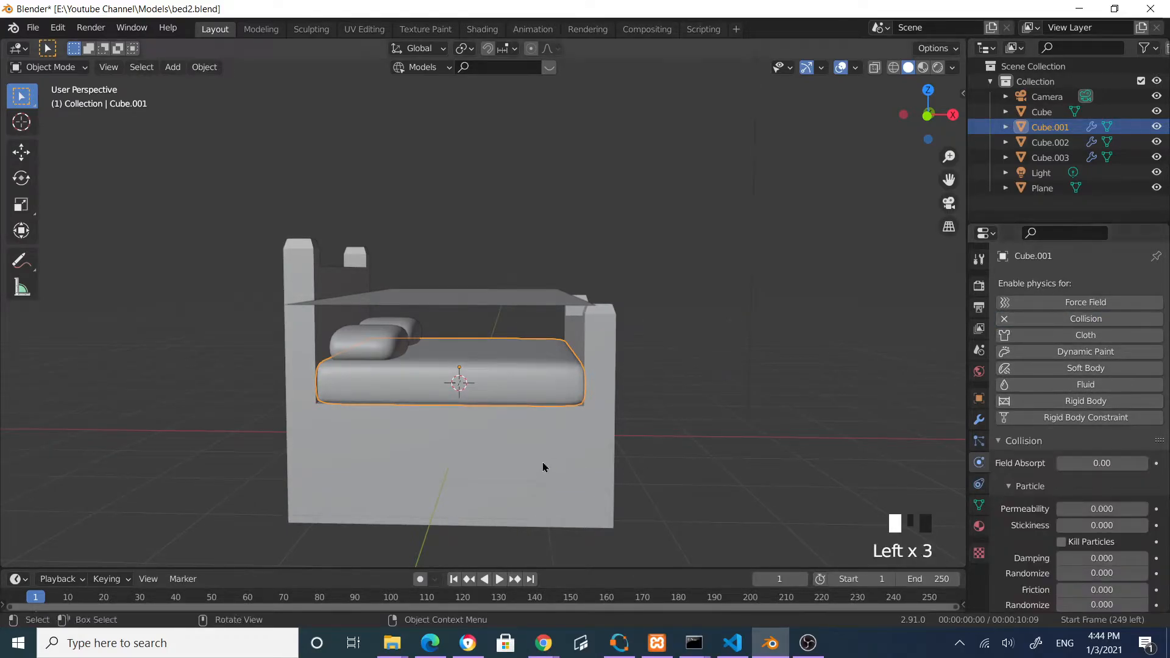
{"action": "left_click", "coordinate": [1078, 323]}
Enable cloth physics on the plane above the bed
{"action": "left_click", "coordinate": [448, 307]}
{"action": "middle_click_drag", "start_coordinate": [483, 323], "coordinate": [766, 400]}
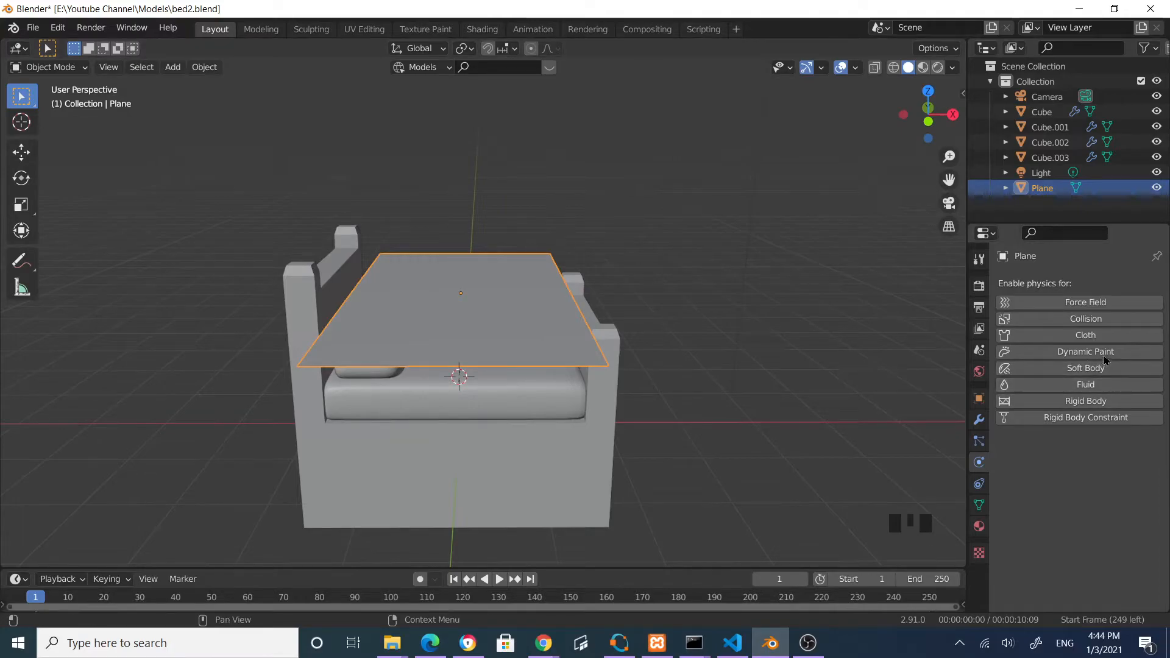
{"action": "left_click", "coordinate": [1097, 336]}
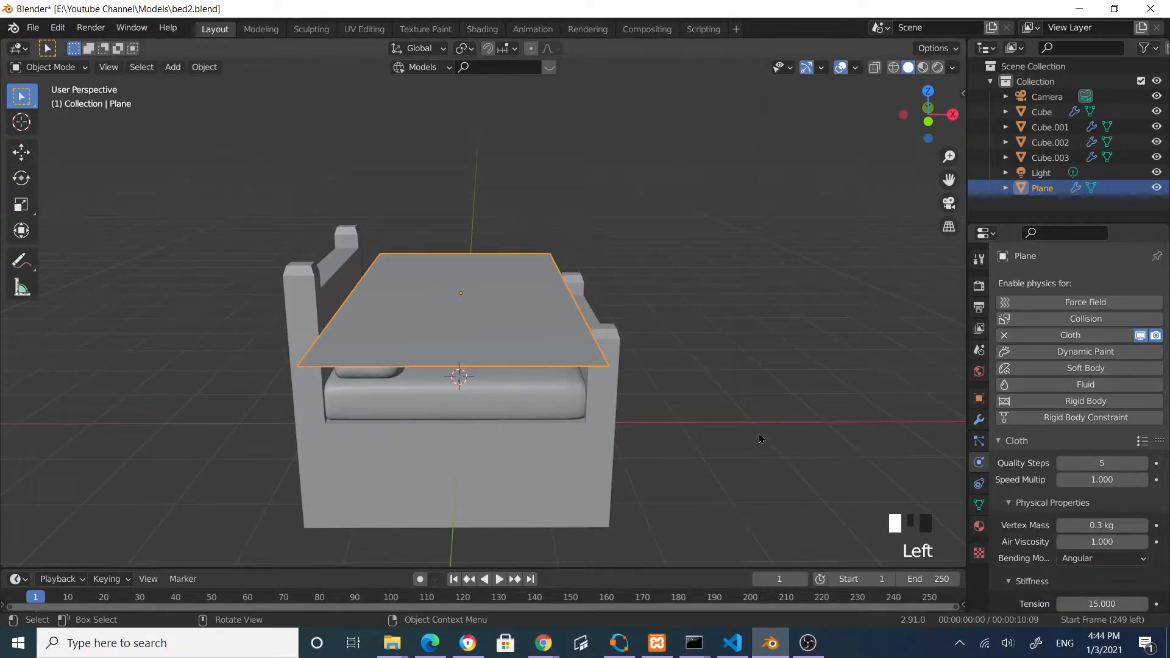
{"action": "middle_click_drag", "start_coordinate": [699, 432], "coordinate": [609, 504]}
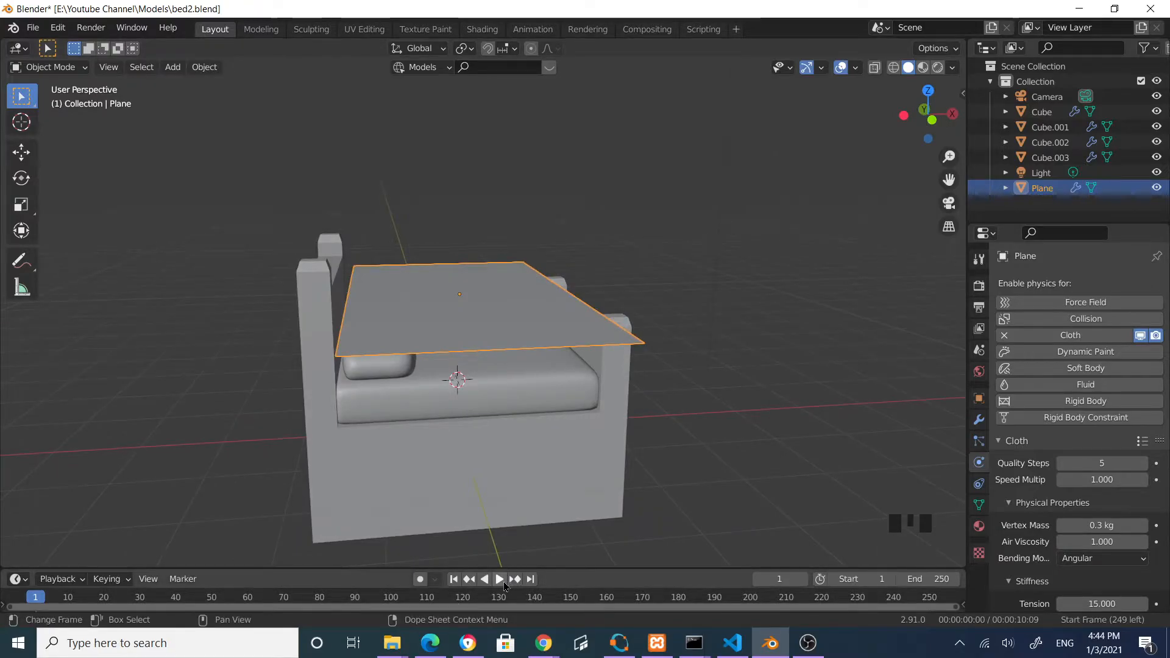
Run the cloth simulation to about frame 38, examine how the sheet drapes around the mattress and pillows, and return to frame 1
{"action": "left_click", "coordinate": [500, 579]}
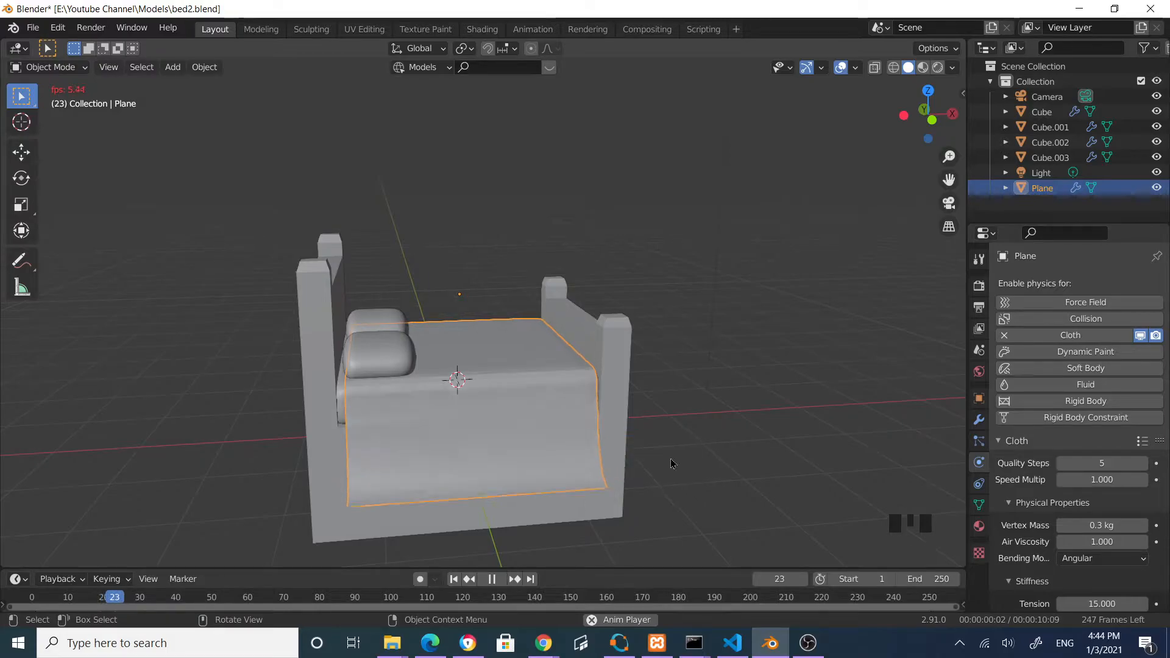
{"action": "middle_click_drag", "start_coordinate": [684, 467], "coordinate": [600, 473]}
{"action": "scroll", "coordinate": [493, 423], "scroll_direction": "up", "scroll_amount": 2}
{"action": "middle_click_drag", "start_coordinate": [495, 423], "coordinate": [774, 440]}
{"action": "middle_click_drag", "start_coordinate": [556, 457], "coordinate": [678, 451]}
{"action": "middle_click_drag", "start_coordinate": [518, 451], "coordinate": [486, 462]}
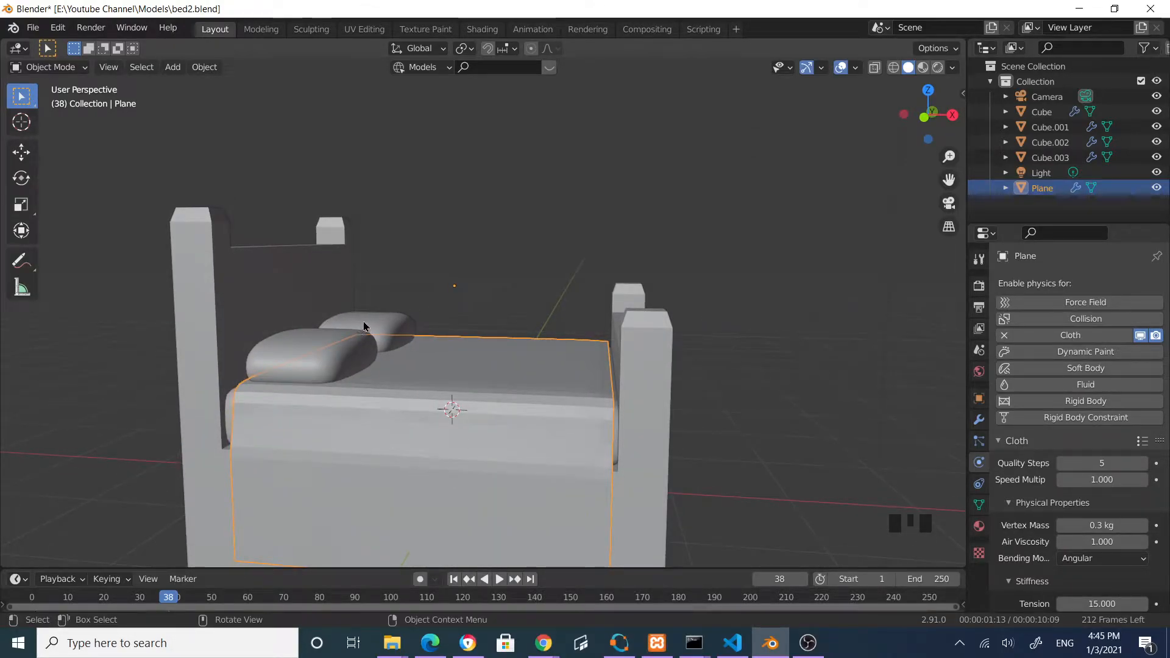
{"action": "middle_click_drag", "start_coordinate": [397, 351], "coordinate": [473, 360]}
{"action": "middle_click_drag", "start_coordinate": [405, 384], "coordinate": [448, 405]}
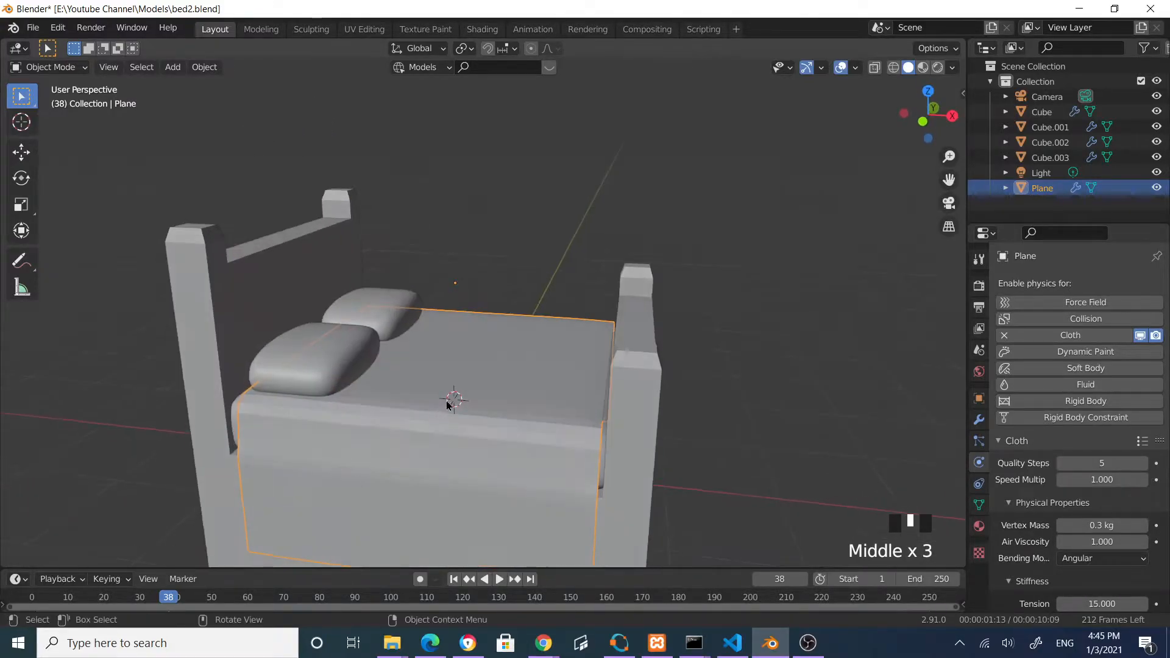
{"action": "left_click", "coordinate": [454, 580]}
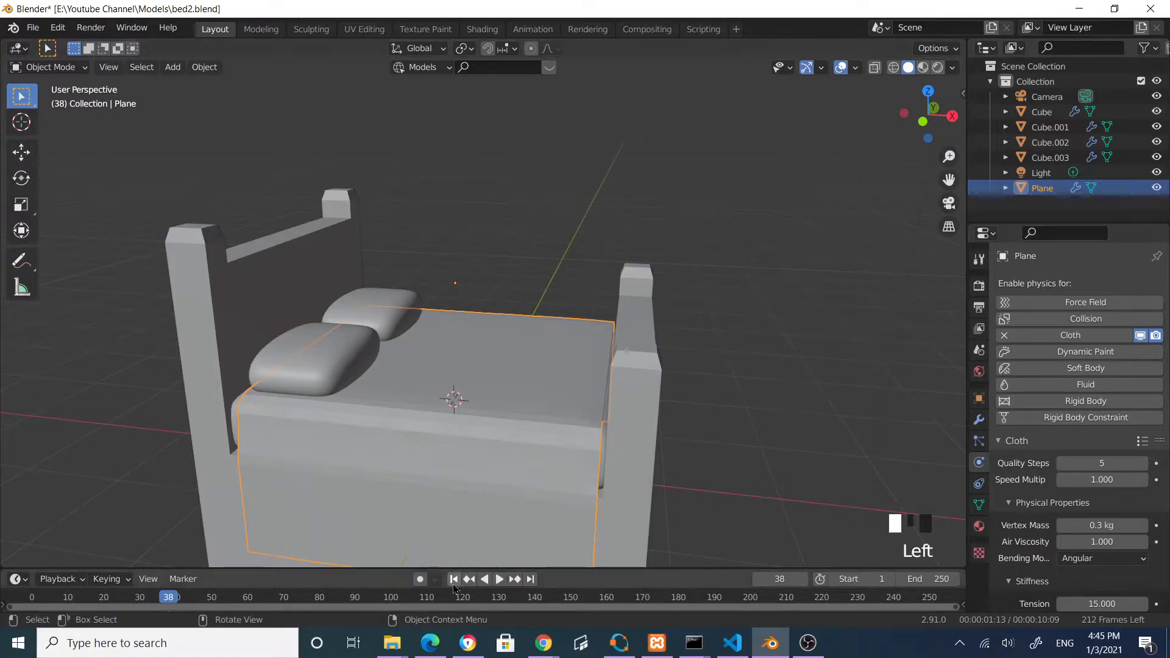
{"action": "left_click", "coordinate": [454, 580]}
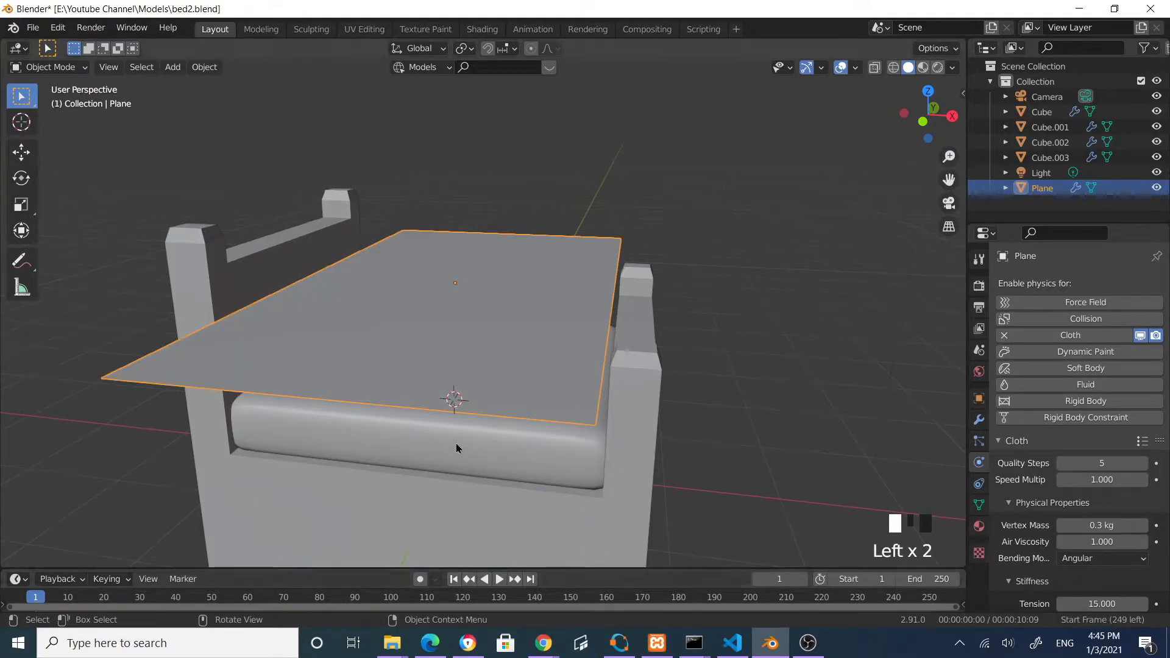
{"action": "middle_click_drag", "start_coordinate": [429, 442], "coordinate": [432, 457]}
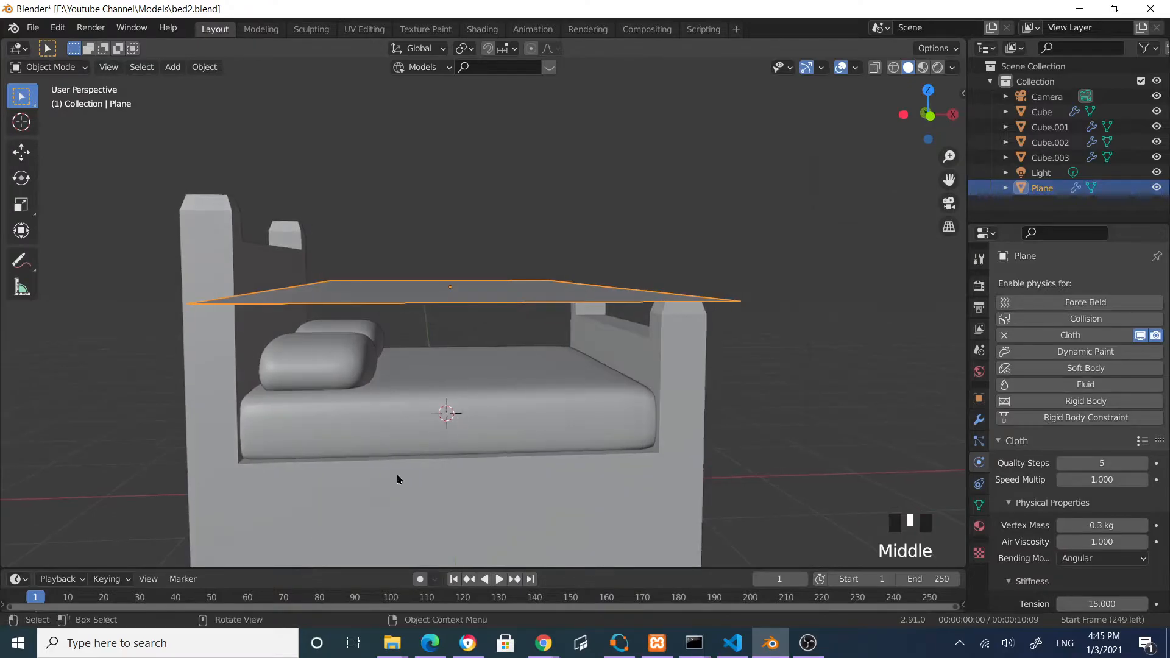
Enlarge the timeline area, scrub the simulation to frame 30 and back to frame 1, and inspect the plane above the bed
{"action": "left_click", "coordinate": [299, 571]}
{"action": "left_click_drag", "start_coordinate": [299, 569], "coordinate": [297, 517]}
{"action": "left_click_drag", "start_coordinate": [35, 551], "coordinate": [139, 550]}
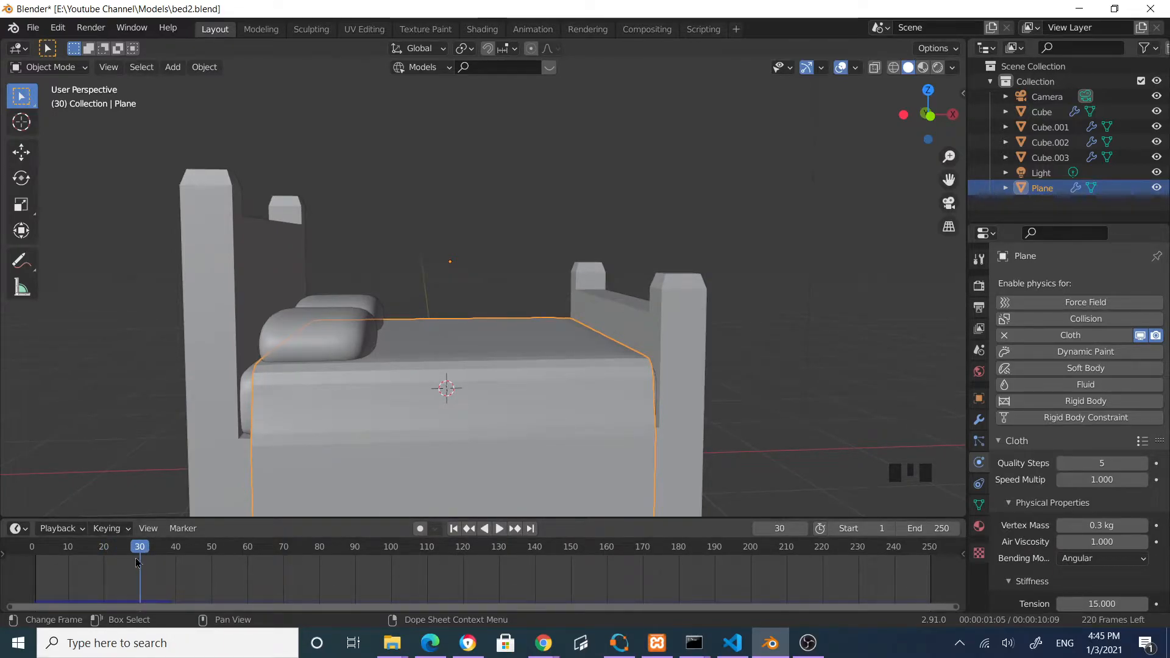
{"action": "left_click_drag", "start_coordinate": [136, 551], "coordinate": [38, 565]}
{"action": "middle_click_drag", "start_coordinate": [392, 352], "coordinate": [167, 194]}
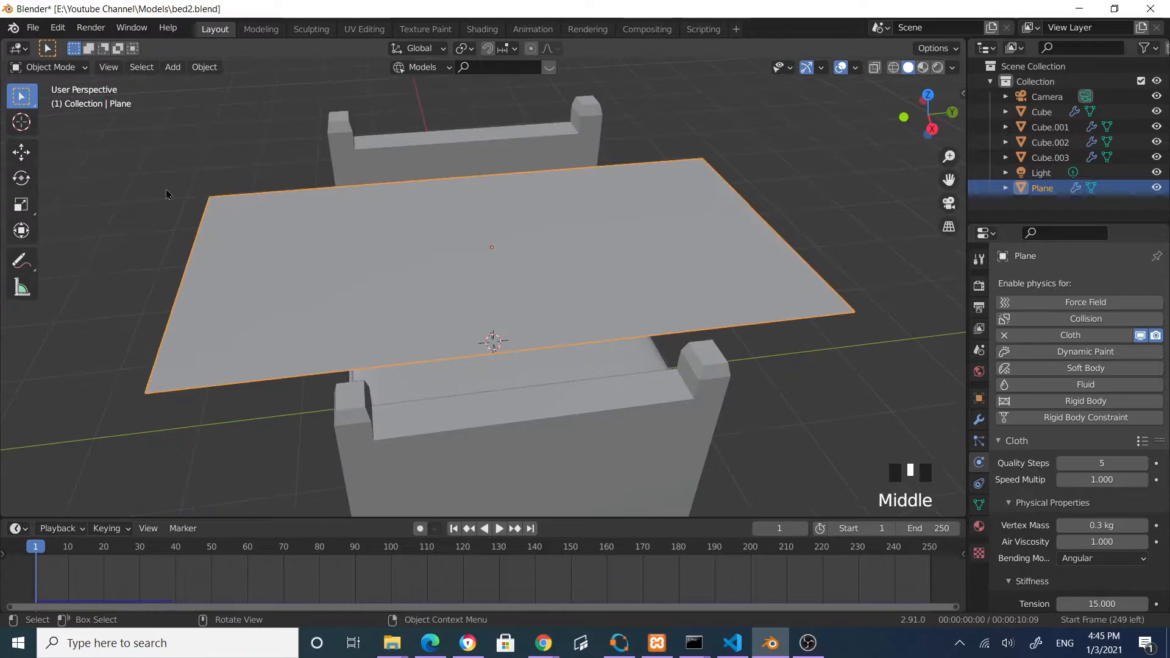
Add a cube at the 3D cursor and scale it by about 0.195 in X and Z, excluding the Y axis
{"action": "left_click", "coordinate": [173, 67]}
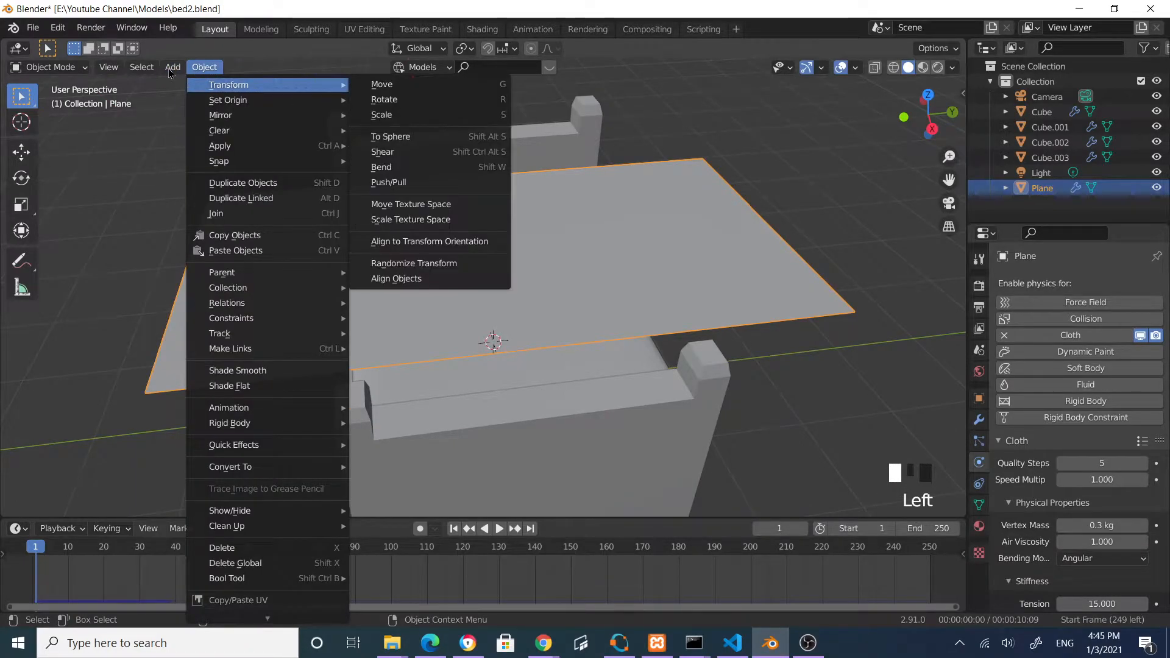
{"action": "mouse_move", "coordinate": [189, 85]}
{"action": "left_click", "coordinate": [311, 100]}
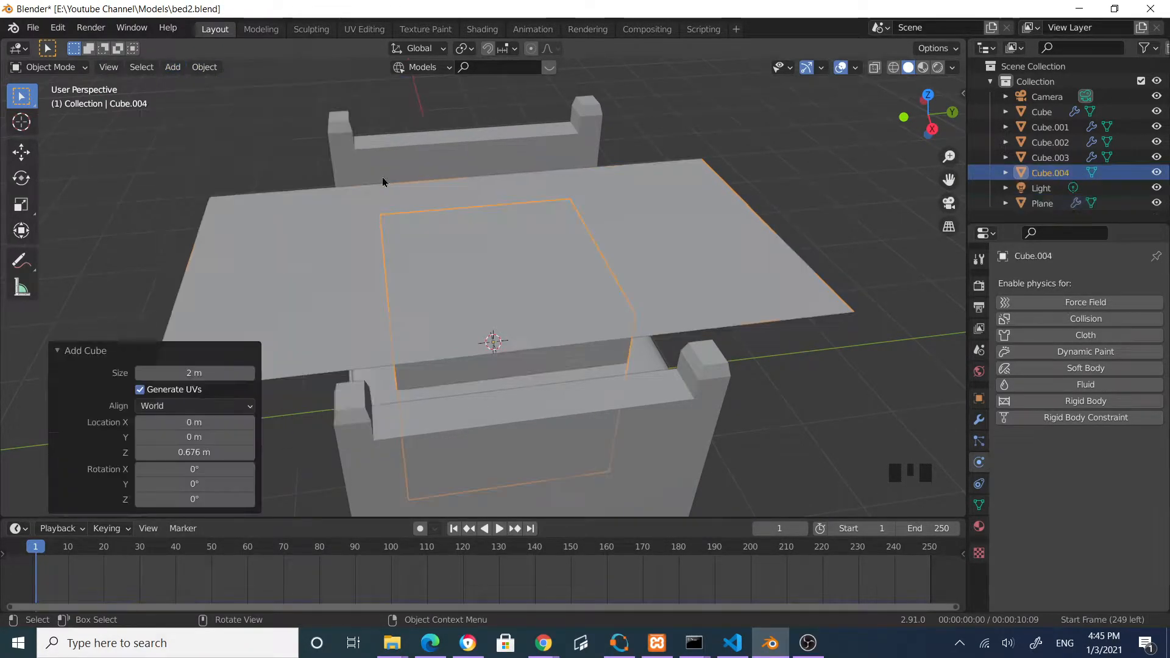
{"action": "scroll", "coordinate": [681, 341], "scroll_direction": "down", "scroll_amount": 2}
{"action": "middle_click_drag", "start_coordinate": [681, 341], "coordinate": [575, 369]}
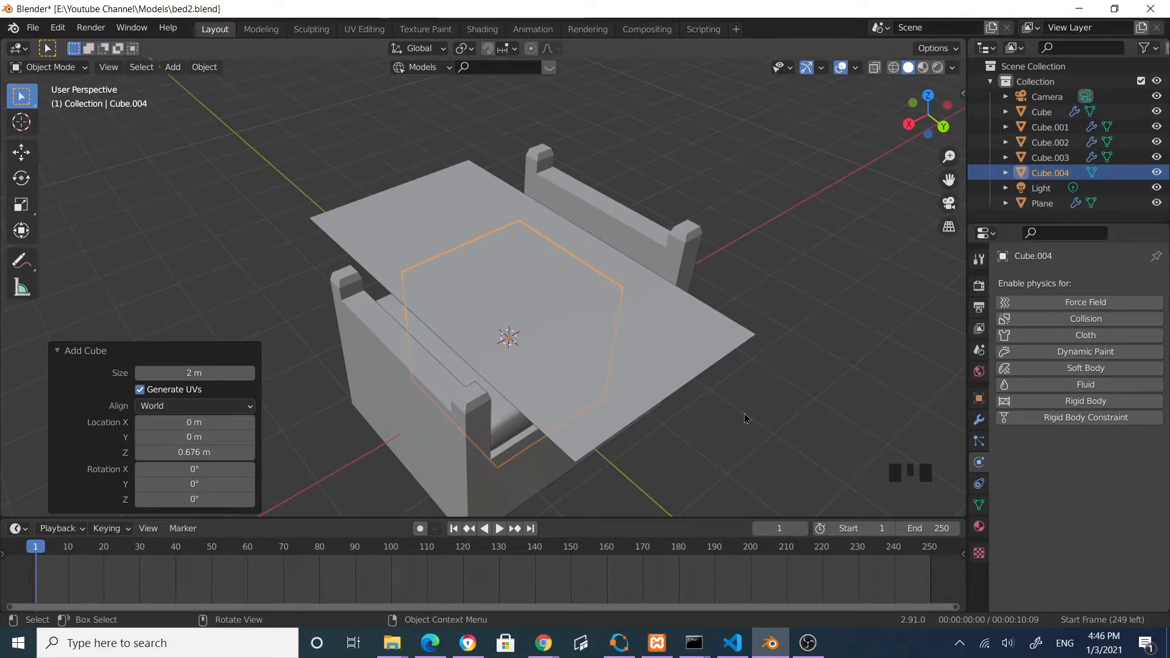
{"action": "key", "text": "s"}
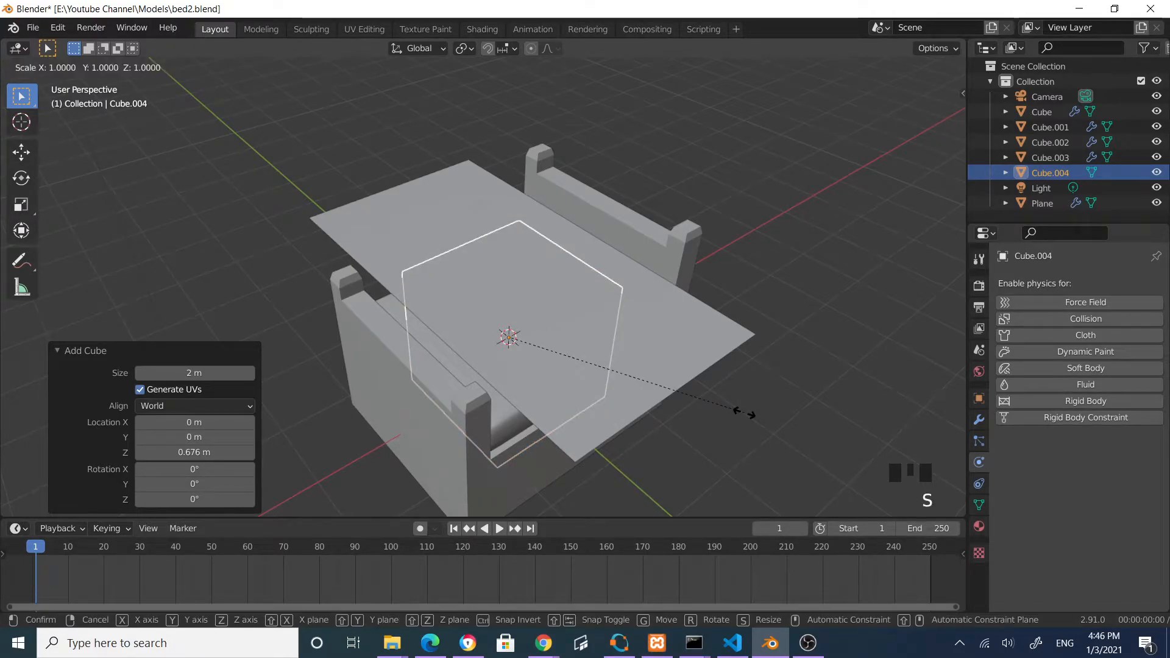
{"action": "key", "text": "shift+y"}
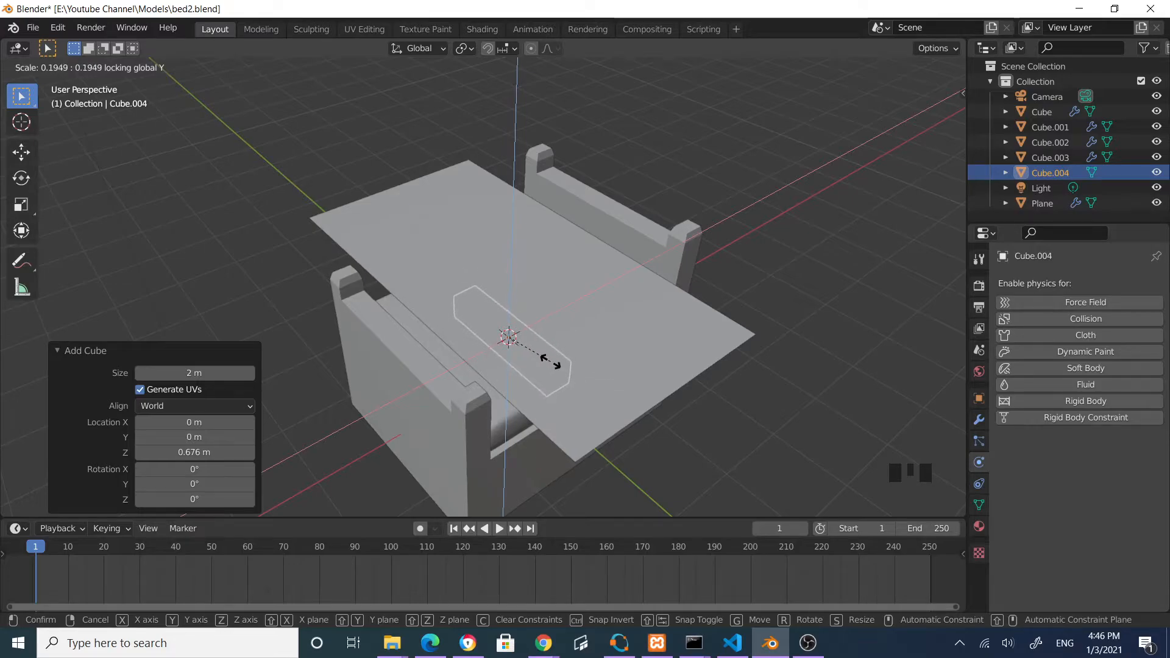
{"action": "left_click", "coordinate": [555, 364]}
Stretch the new box along Y by about 1.49 and again by about 2.52 so it extends beyond the bed's width
{"action": "middle_click_drag", "start_coordinate": [679, 405], "coordinate": [766, 406]}
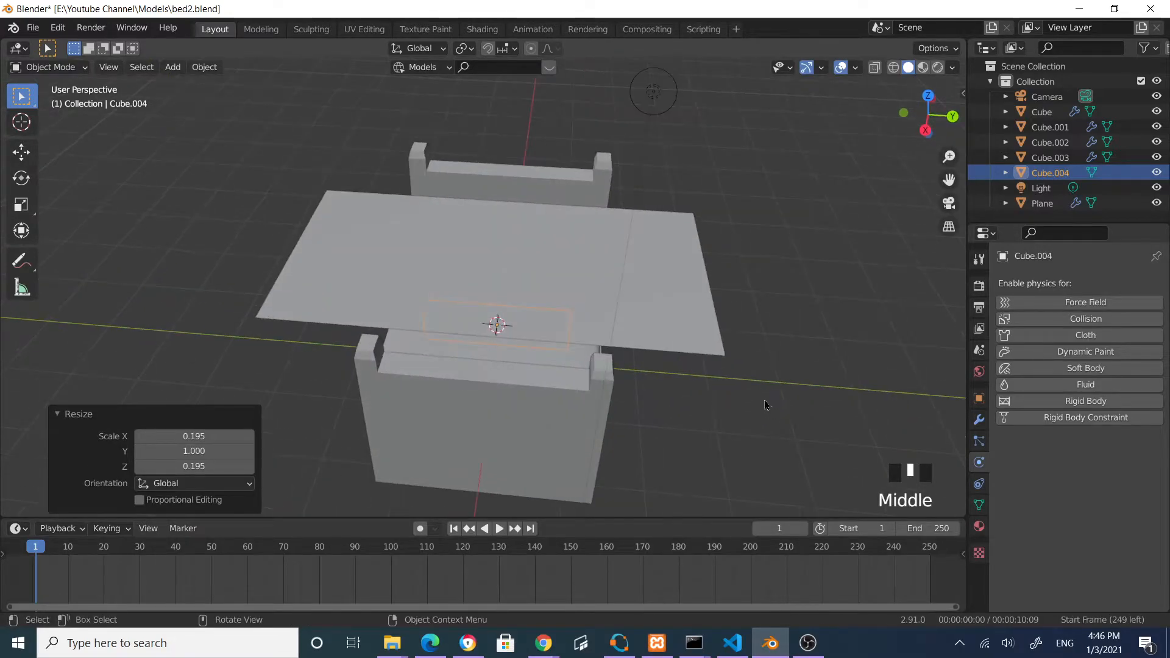
{"action": "key", "text": "s"}
{"action": "key", "text": "y"}
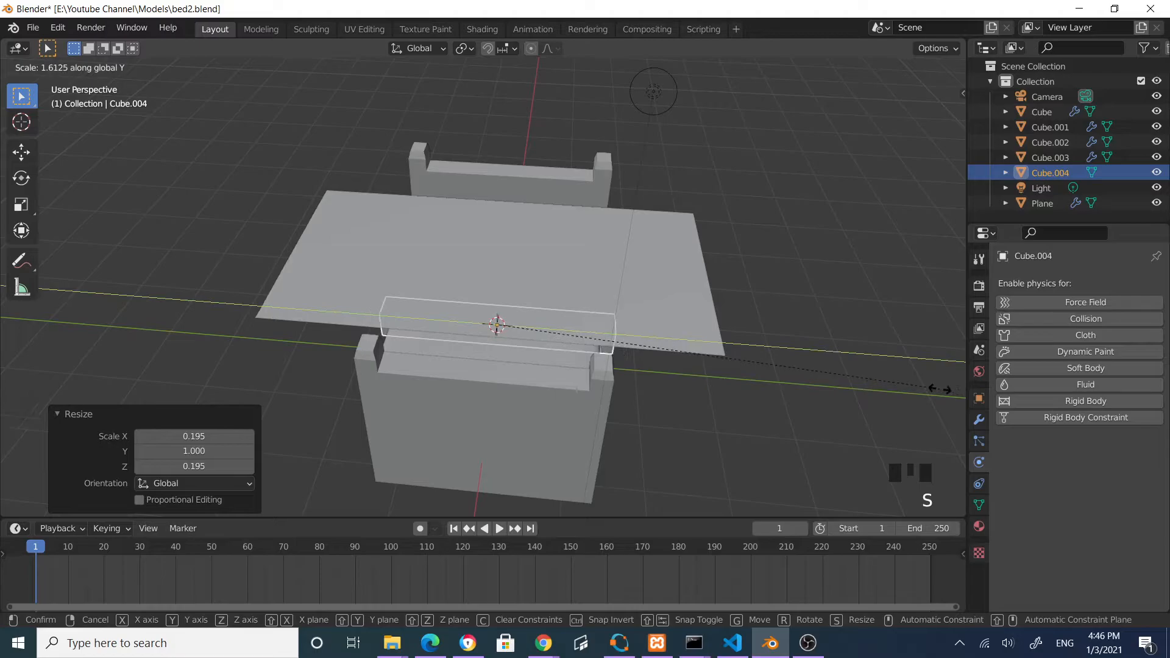
{"action": "left_click", "coordinate": [909, 389]}
{"action": "key", "text": "s"}
{"action": "key", "text": "y"}
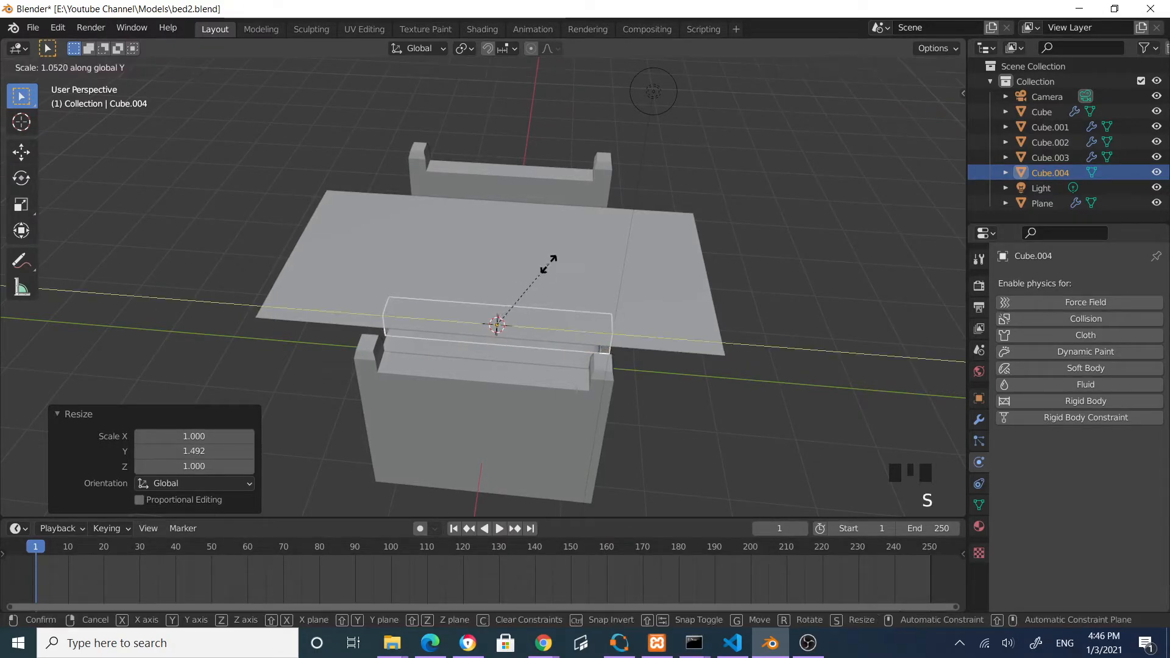
{"action": "left_click", "coordinate": [685, 335]}
In front view, move the long box to the pillow end of the bed, about -1.75 m in X and 0.49 m in Z
{"action": "middle_click_drag", "start_coordinate": [685, 334], "coordinate": [539, 329]}
{"action": "key", "text": "KP_1"}
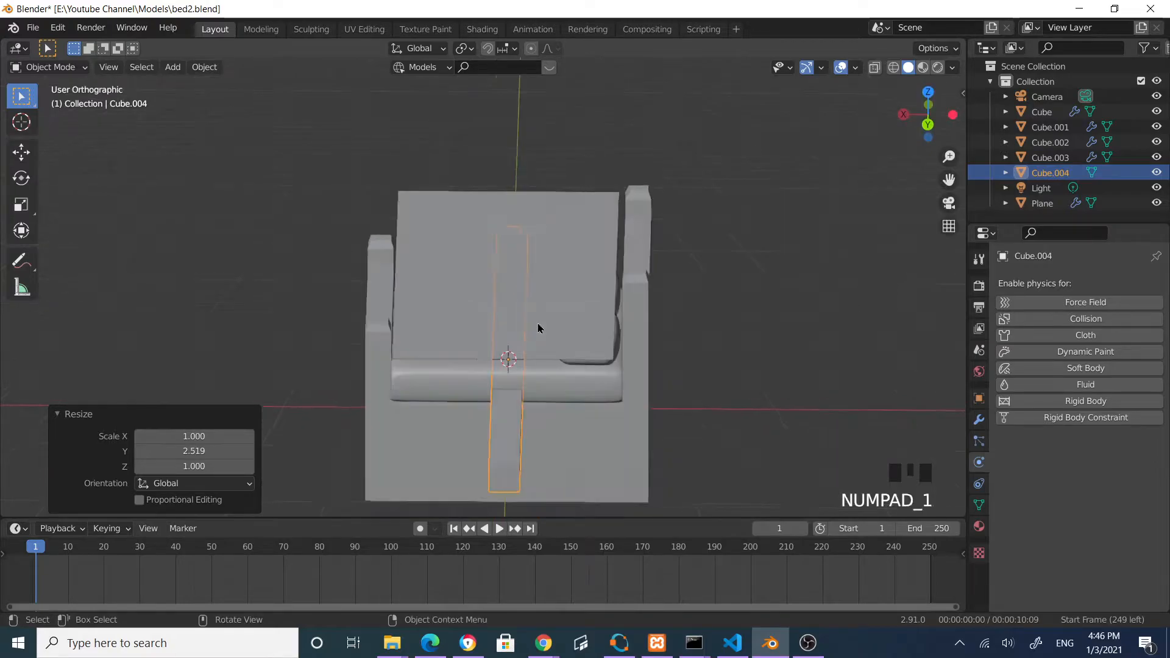
{"action": "key", "text": "g"}
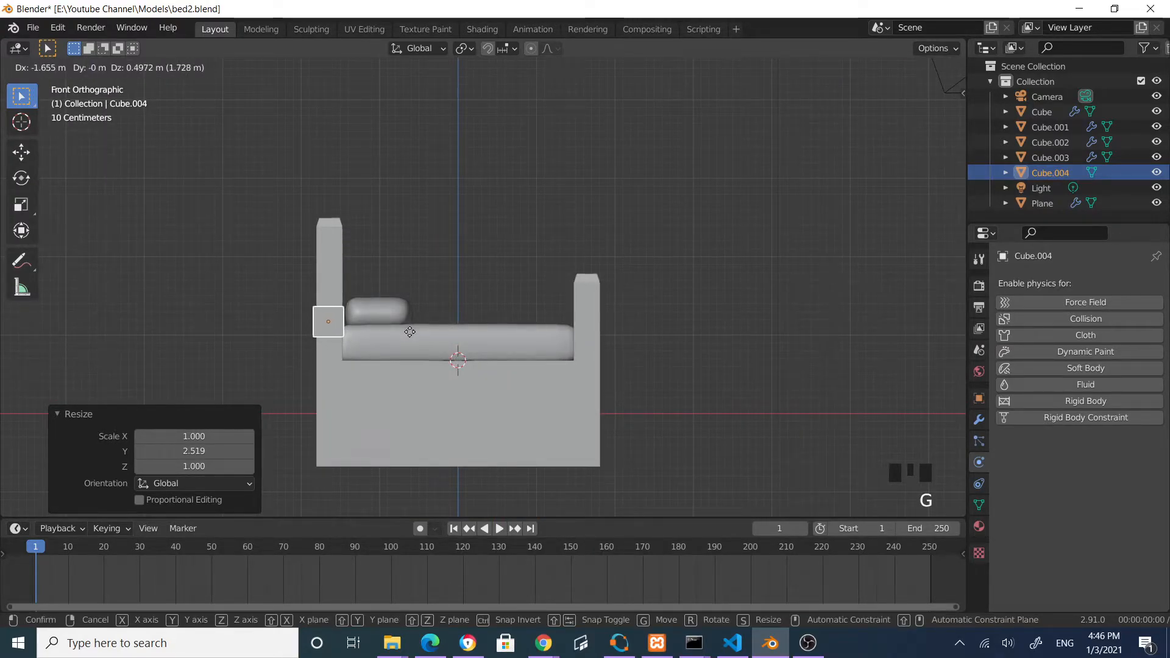
{"action": "left_click", "coordinate": [402, 331]}
Make the long box taller by scaling it along Z by about 1.51 and again by about 2.54
{"action": "middle_click_drag", "start_coordinate": [401, 332], "coordinate": [253, 354]}
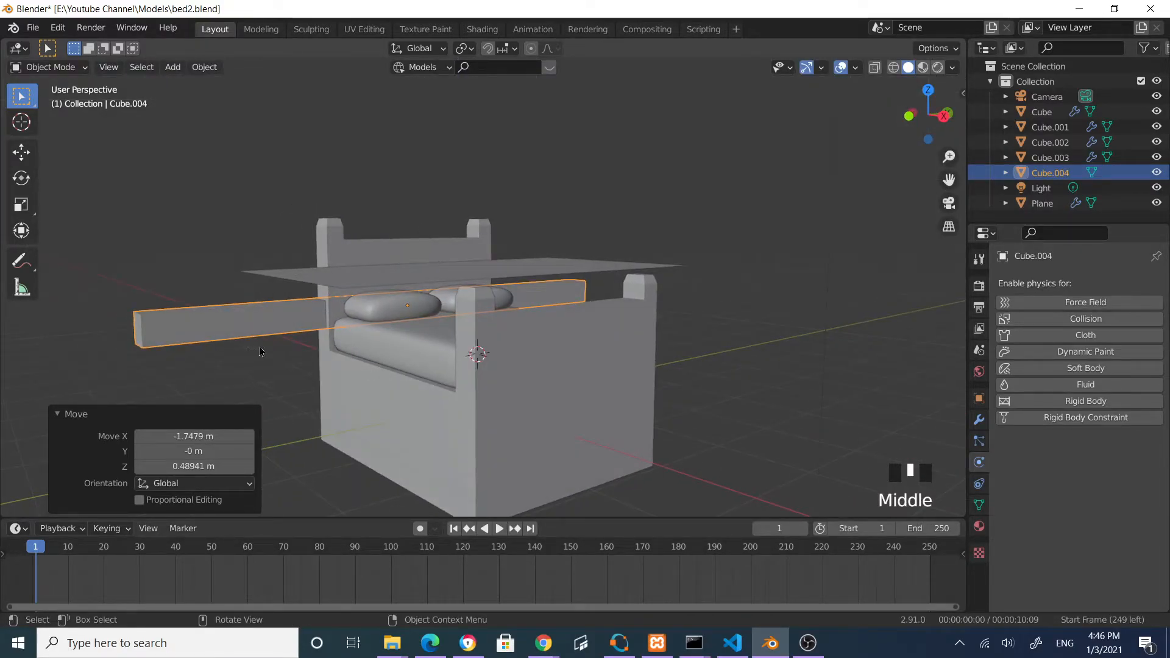
{"action": "key", "text": "s"}
{"action": "key", "text": "z"}
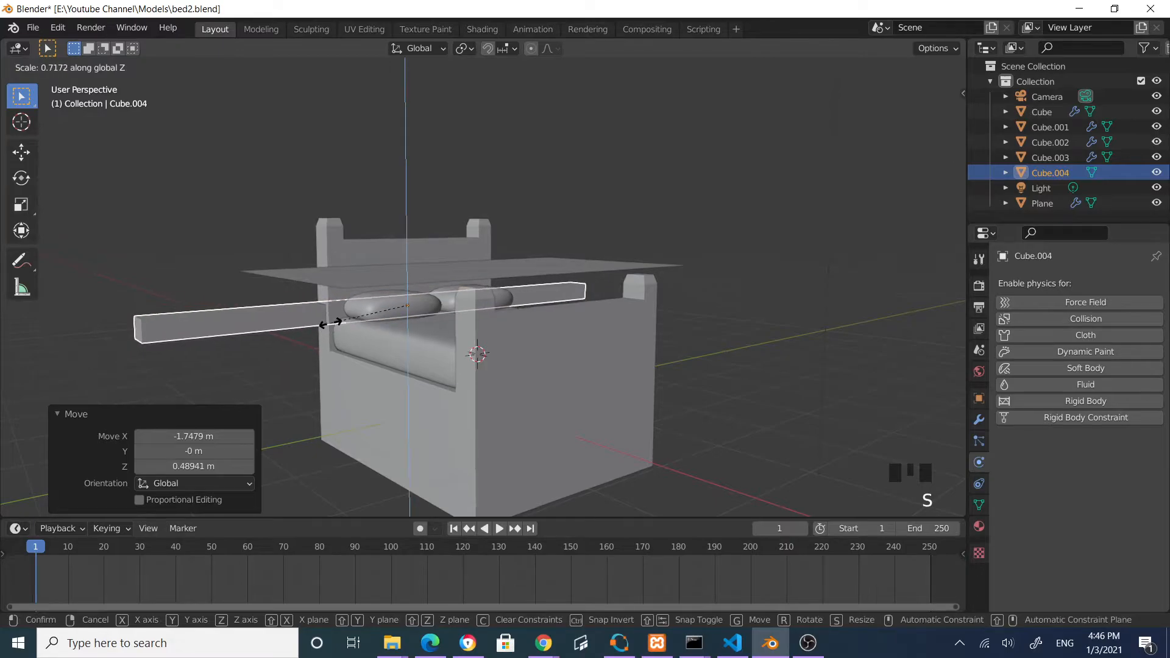
{"action": "left_click", "coordinate": [378, 405]}
{"action": "mouse_move", "coordinate": [379, 404]}
{"action": "middle_mouse_down"}
{"action": "mouse_move", "coordinate": [508, 408]}
{"action": "mouse_move", "coordinate": [392, 411]}
{"action": "middle_mouse_up"}
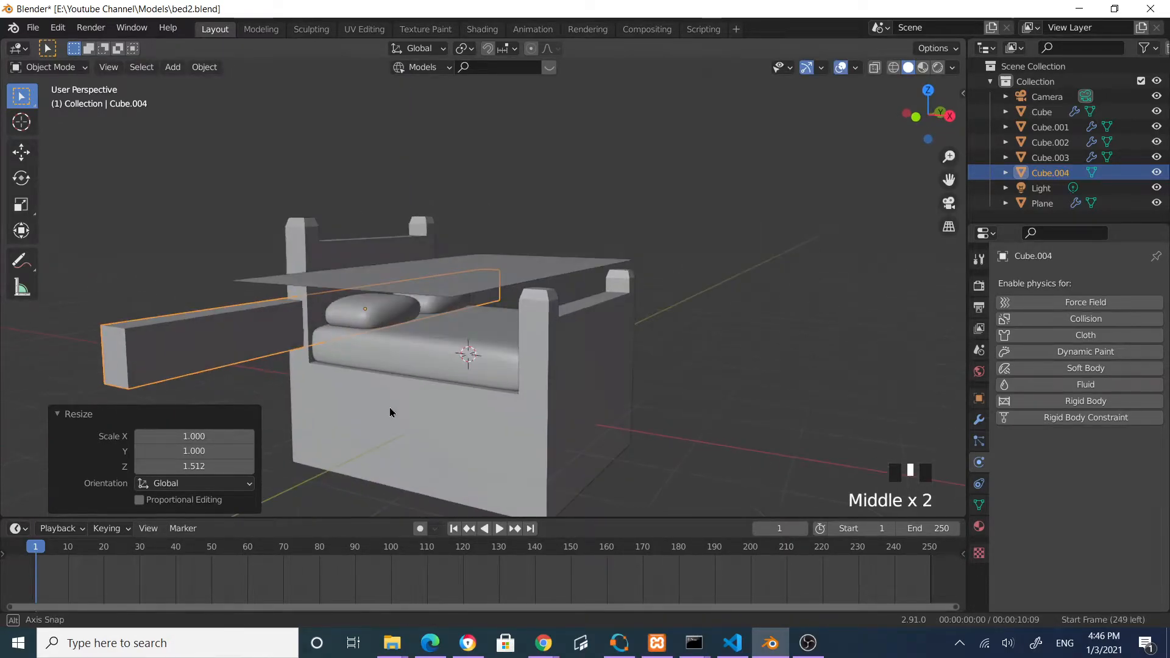
{"action": "key", "text": "s"}
{"action": "key", "text": "z"}
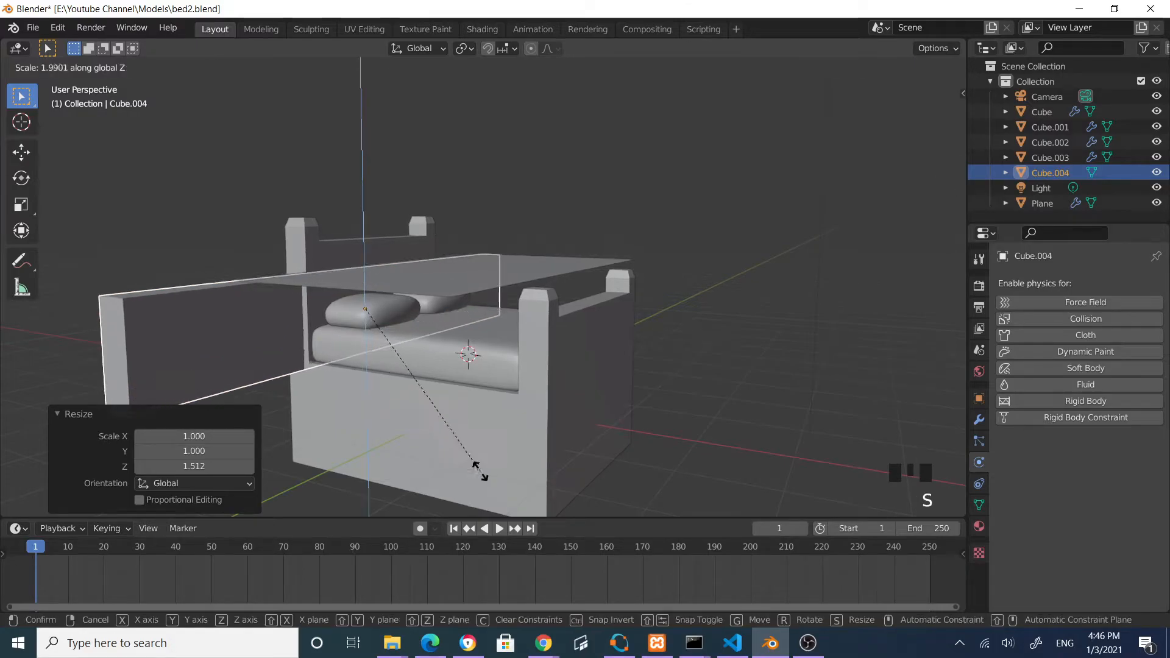
{"action": "left_click", "coordinate": [539, 505]}
{"action": "mouse_move", "coordinate": [495, 415]}
{"action": "middle_mouse_down"}
{"action": "mouse_move", "coordinate": [567, 433]}
{"action": "mouse_move", "coordinate": [510, 416]}
{"action": "middle_mouse_up"}
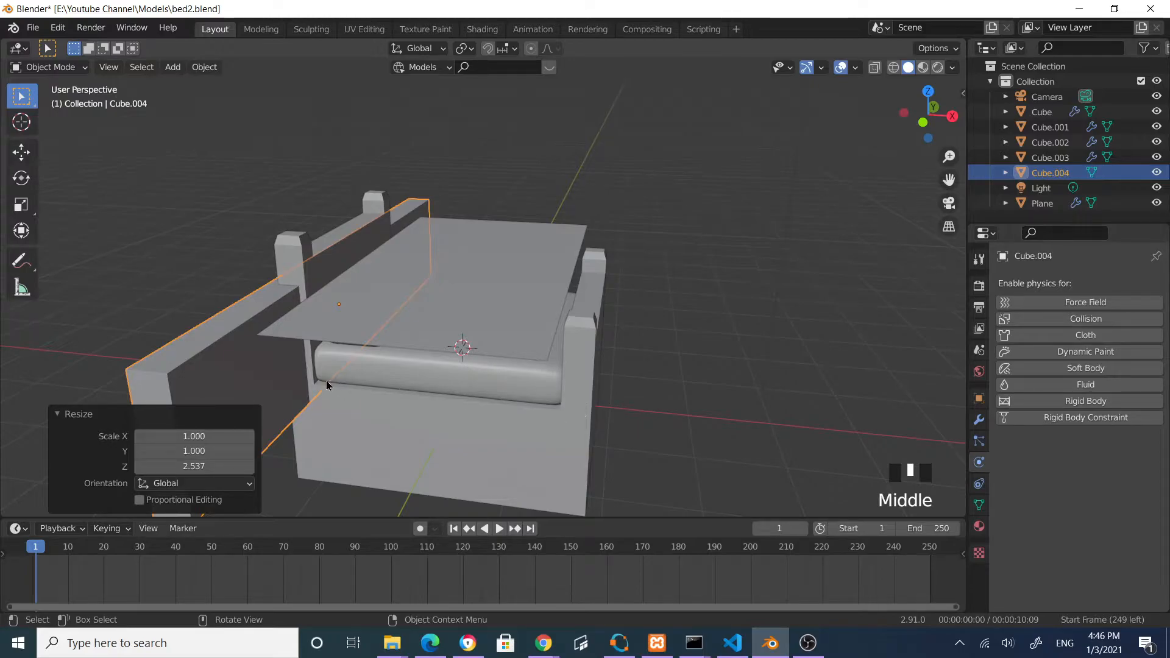
Enable collision physics on the tall box, then scrub the simulation to frame 30 and back to frame 1
{"action": "left_click", "coordinate": [1079, 320]}
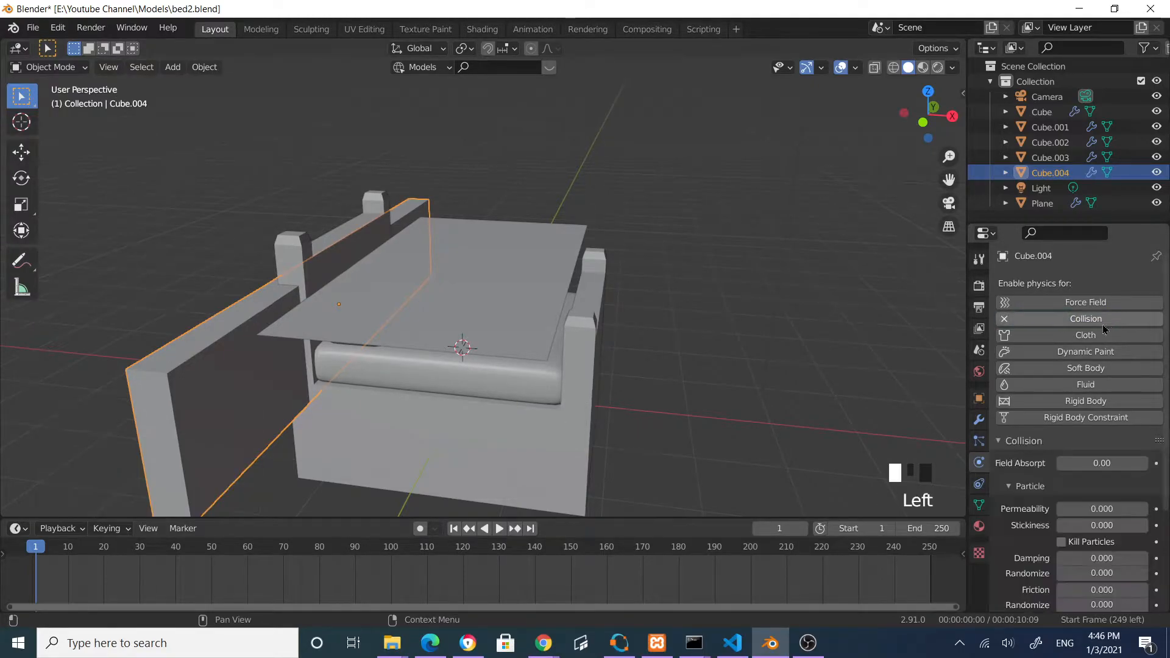
{"action": "left_click_drag", "start_coordinate": [41, 552], "coordinate": [140, 569]}
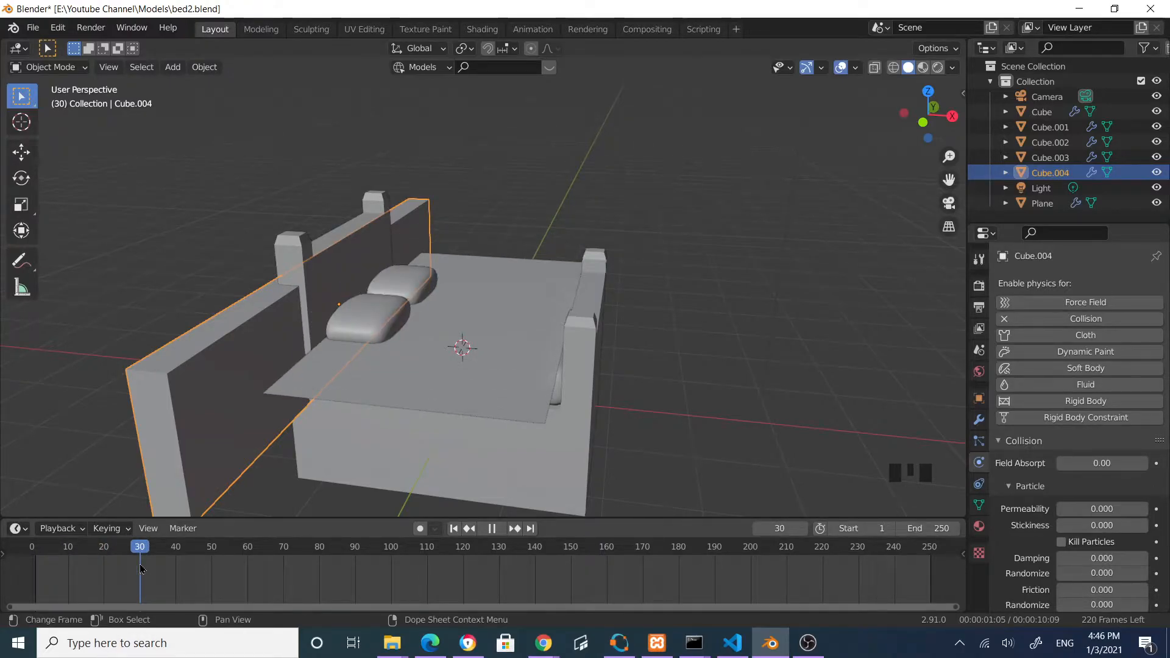
{"action": "left_click_drag", "start_coordinate": [129, 548], "coordinate": [71, 566]}
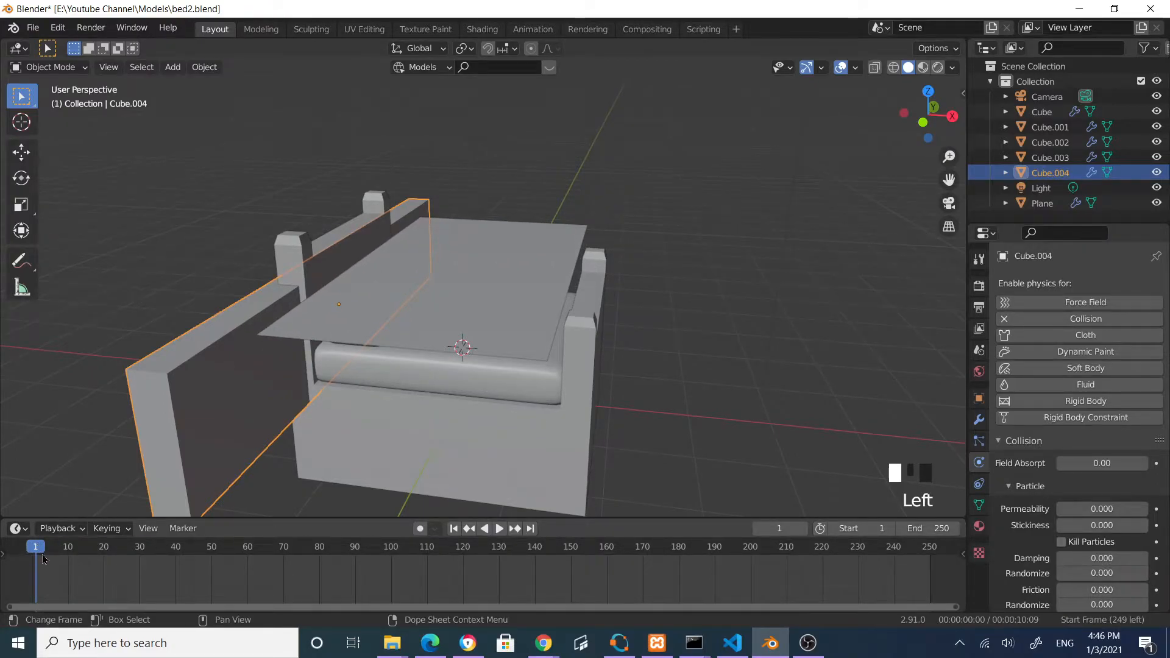
Turn on auto keying and insert Location, Rotation & Scale keyframes for the tall box at frames 1 and 30
{"action": "left_click", "coordinate": [421, 530]}
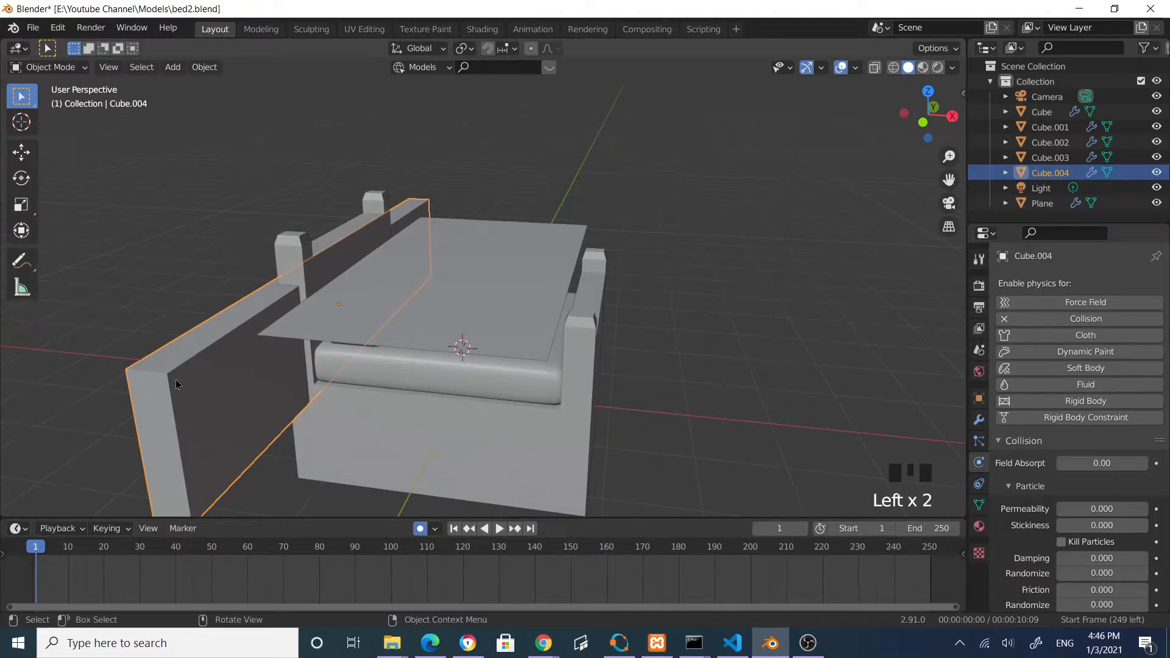
{"action": "key", "text": "i"}
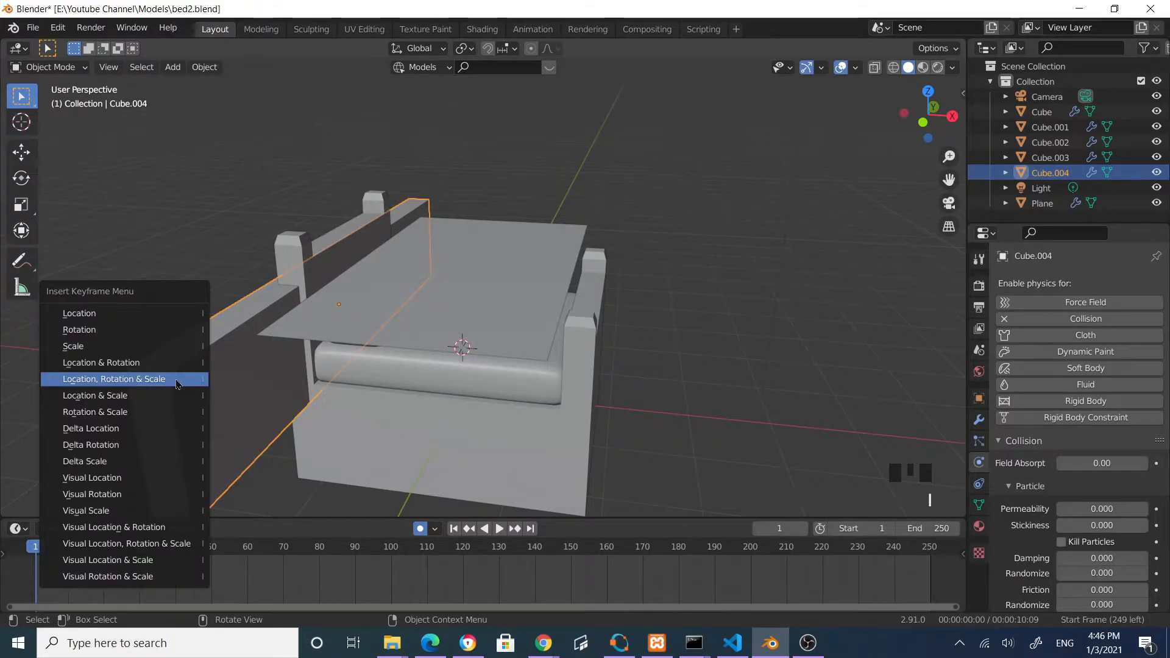
{"action": "left_click", "coordinate": [176, 384]}
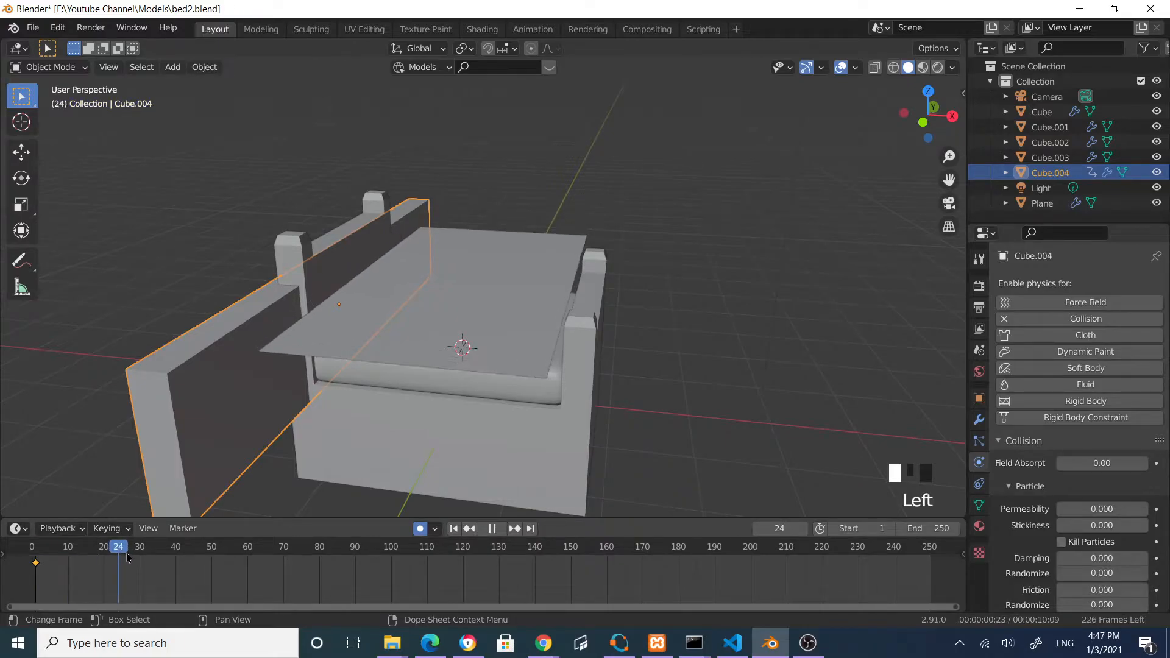
{"action": "key", "text": "space"}
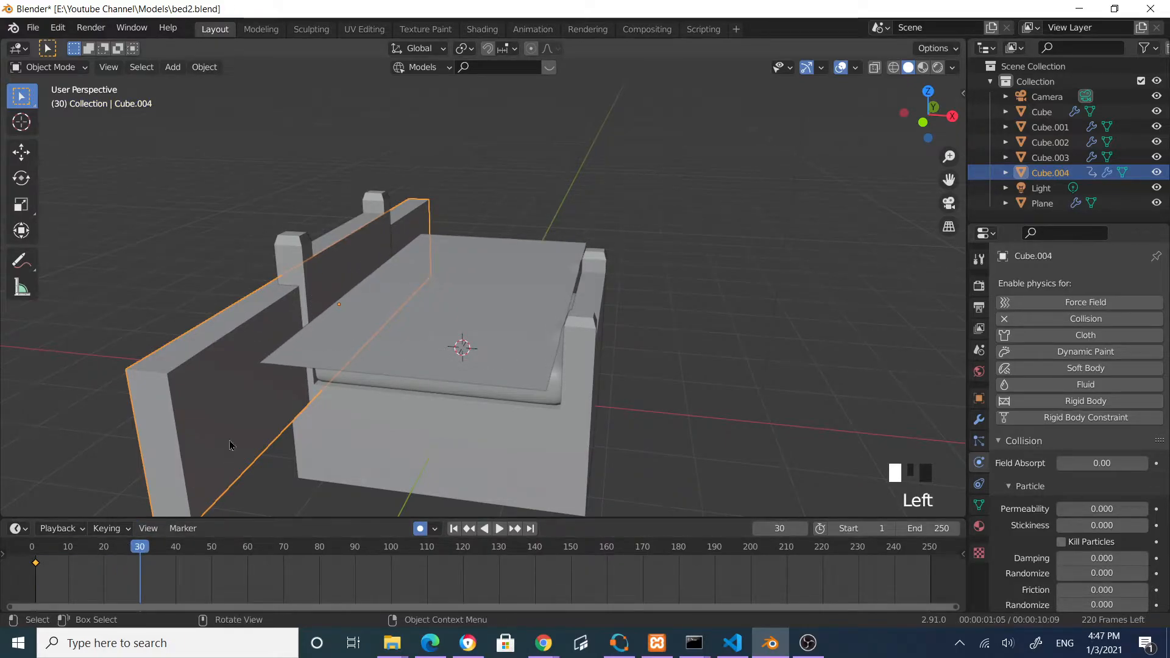
{"action": "key", "text": "i"}
{"action": "left_click", "coordinate": [256, 368]}
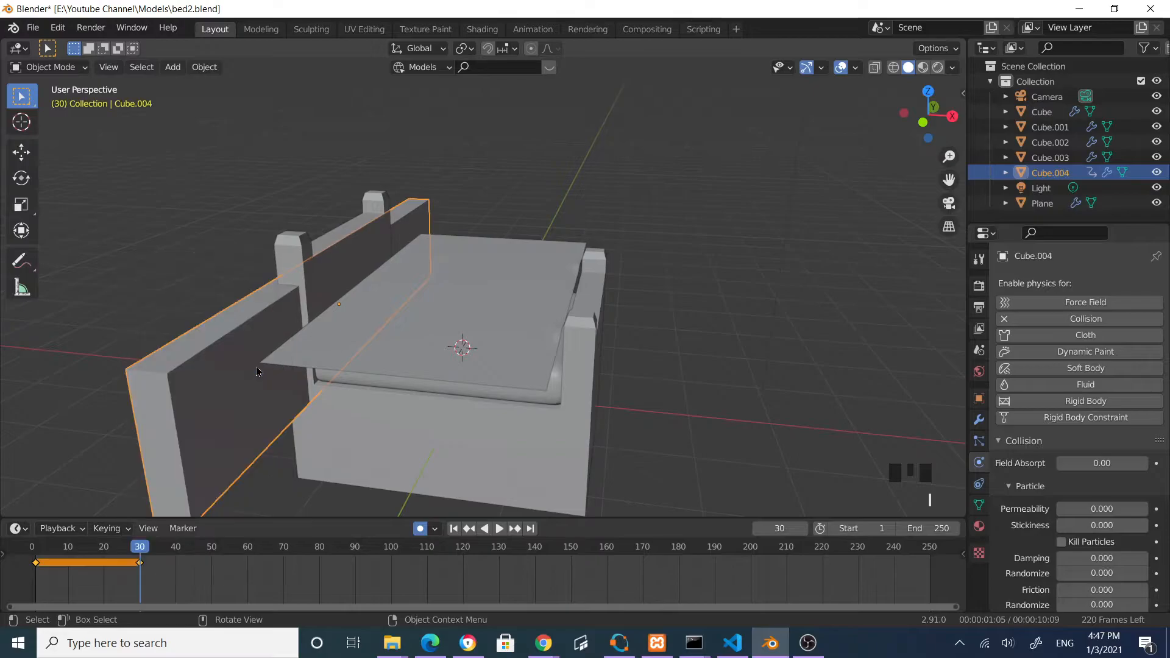
Return the timeline to frame 1 and view the bed from its long side
{"action": "left_click_drag", "start_coordinate": [145, 548], "coordinate": [115, 545]}
{"action": "key", "text": "Escape"}
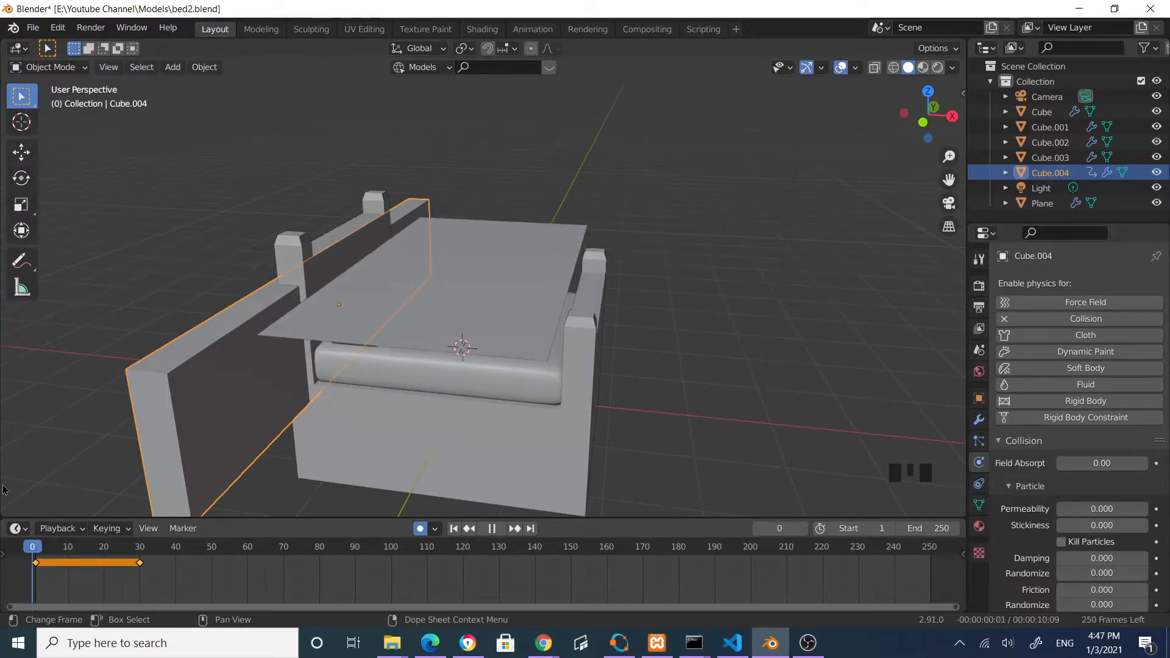
{"action": "middle_click_drag", "start_coordinate": [472, 374], "coordinate": [498, 341]}
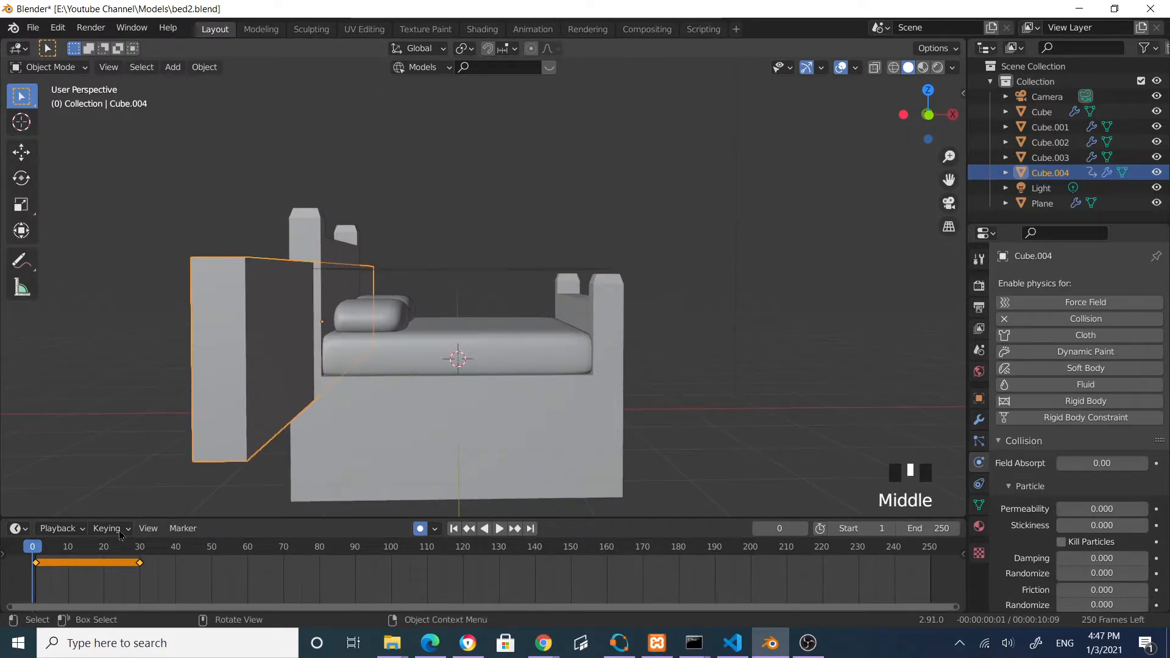
{"action": "key", "text": "Right"}
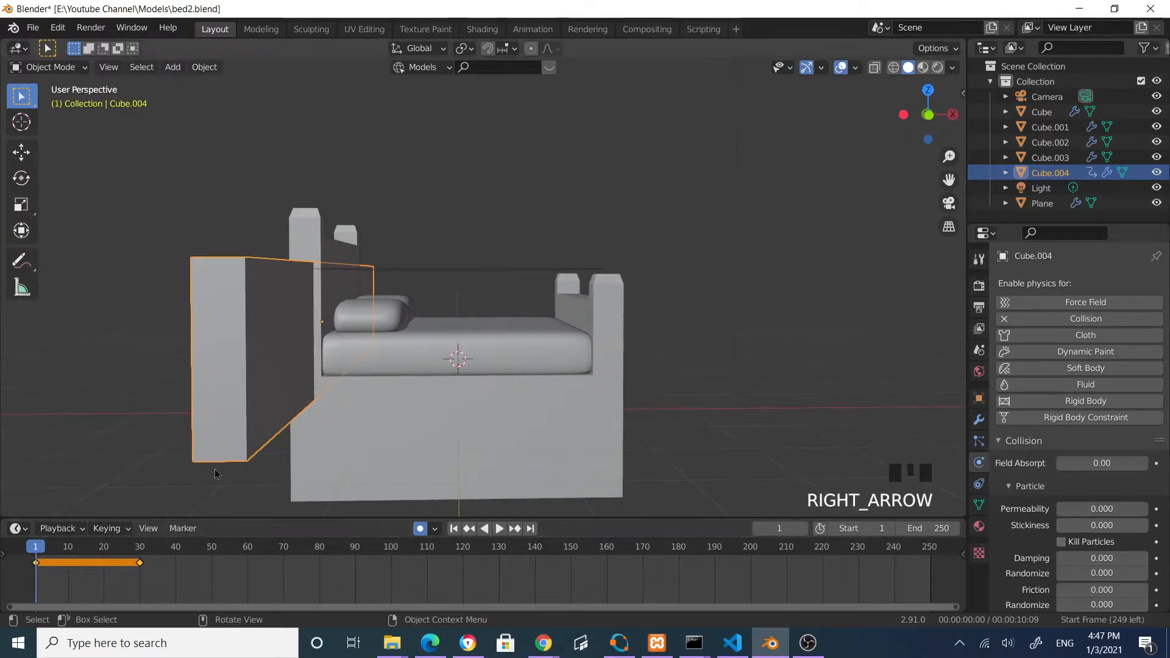
Lower the cloth plane along Z by about 0.457 m and again by about 0.111 m, close to the mattress
{"action": "middle_click_drag", "start_coordinate": [481, 326], "coordinate": [488, 372]}
{"action": "left_click", "coordinate": [473, 301]}
{"action": "middle_click_drag", "start_coordinate": [660, 398], "coordinate": [659, 380]}
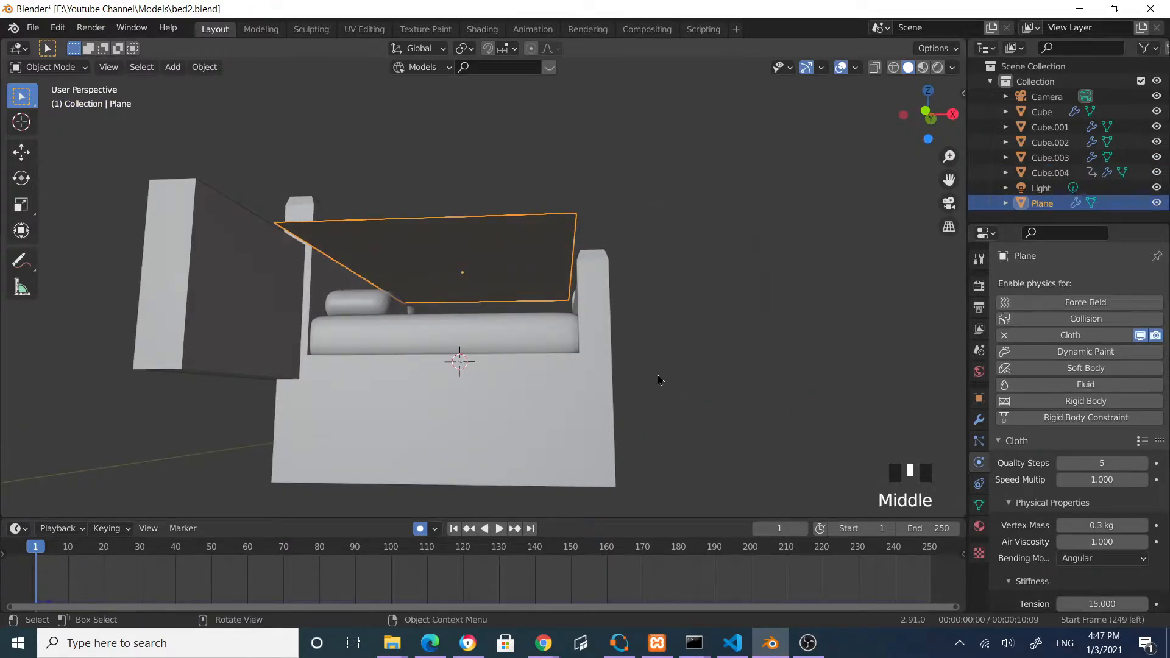
{"action": "key", "text": "g"}
{"action": "key", "text": "z"}
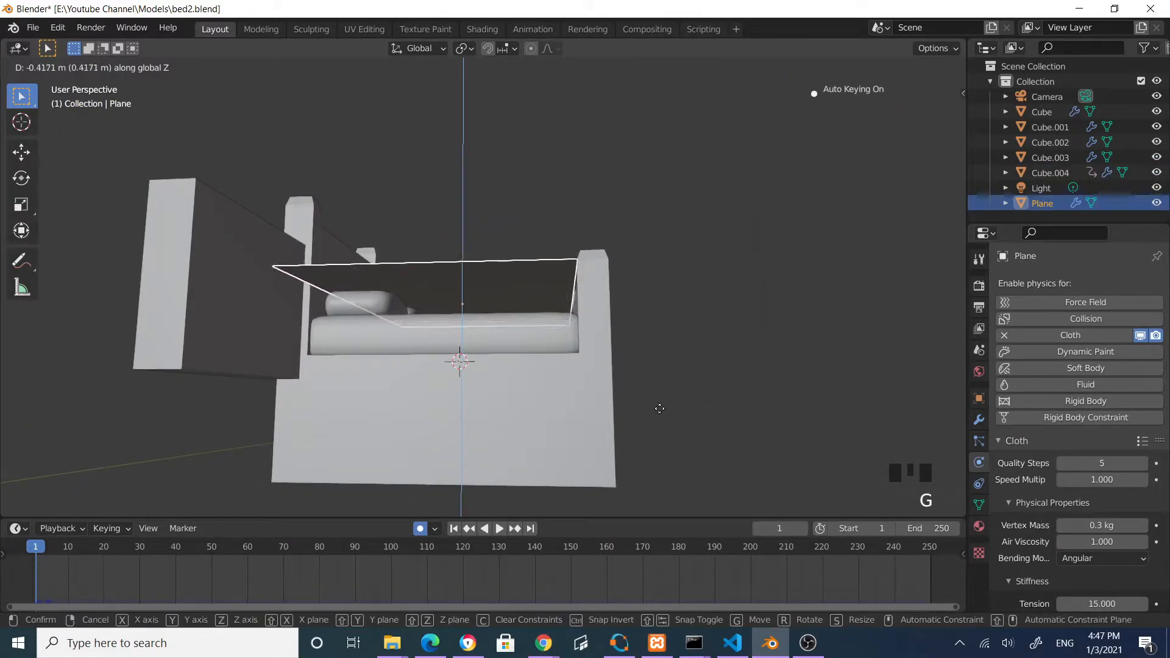
{"action": "left_click", "coordinate": [660, 411]}
{"action": "mouse_move", "coordinate": [660, 410]}
{"action": "middle_mouse_down"}
{"action": "mouse_move", "coordinate": [634, 439]}
{"action": "mouse_move", "coordinate": [648, 418]}
{"action": "middle_mouse_up"}
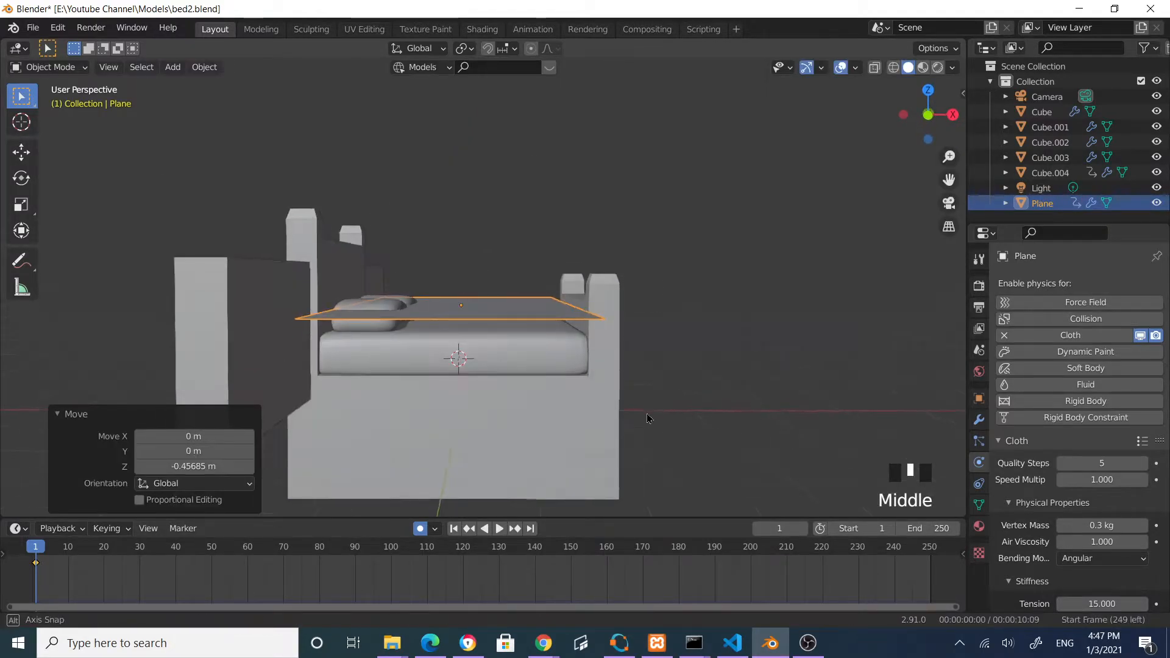
{"action": "key", "text": "g"}
{"action": "key", "text": "z"}
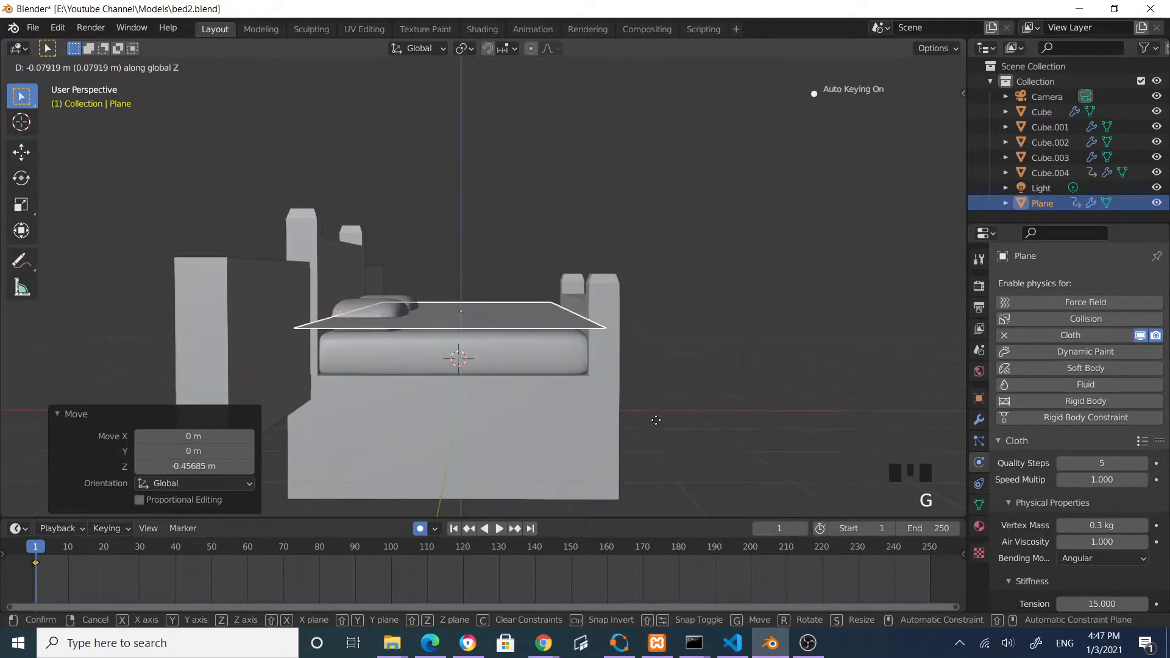
{"action": "left_click", "coordinate": [656, 420]}
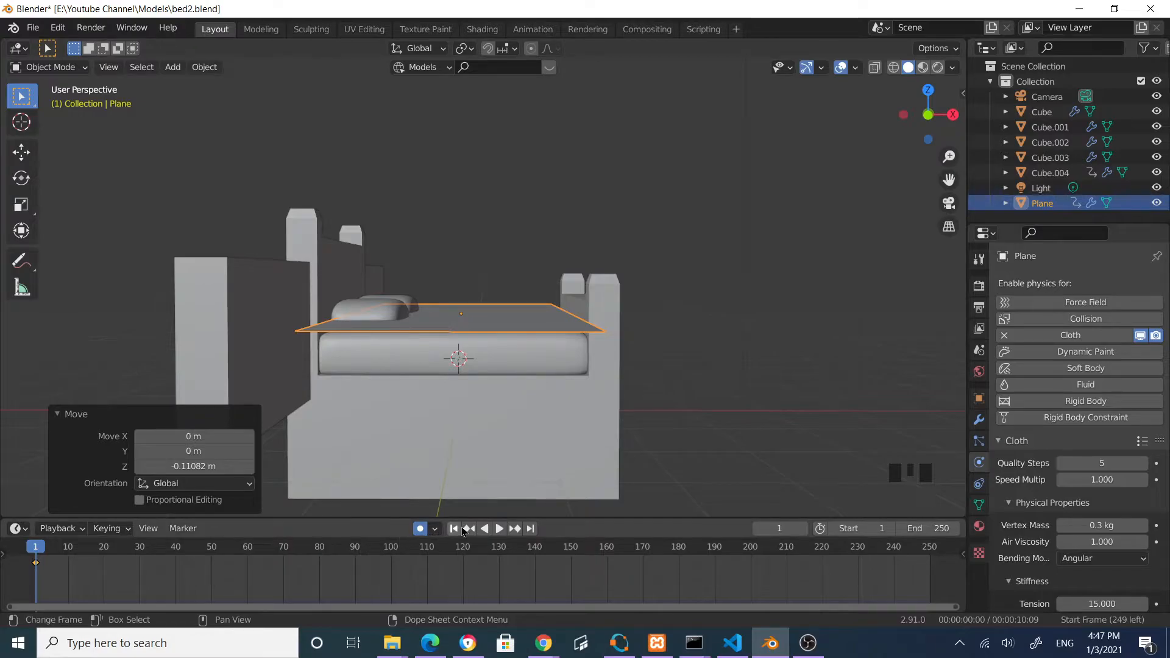
Turn off auto keying, play the cloth simulation to about frame 29, and return to frame 1
{"action": "left_click", "coordinate": [420, 529]}
{"action": "left_click", "coordinate": [493, 529]}
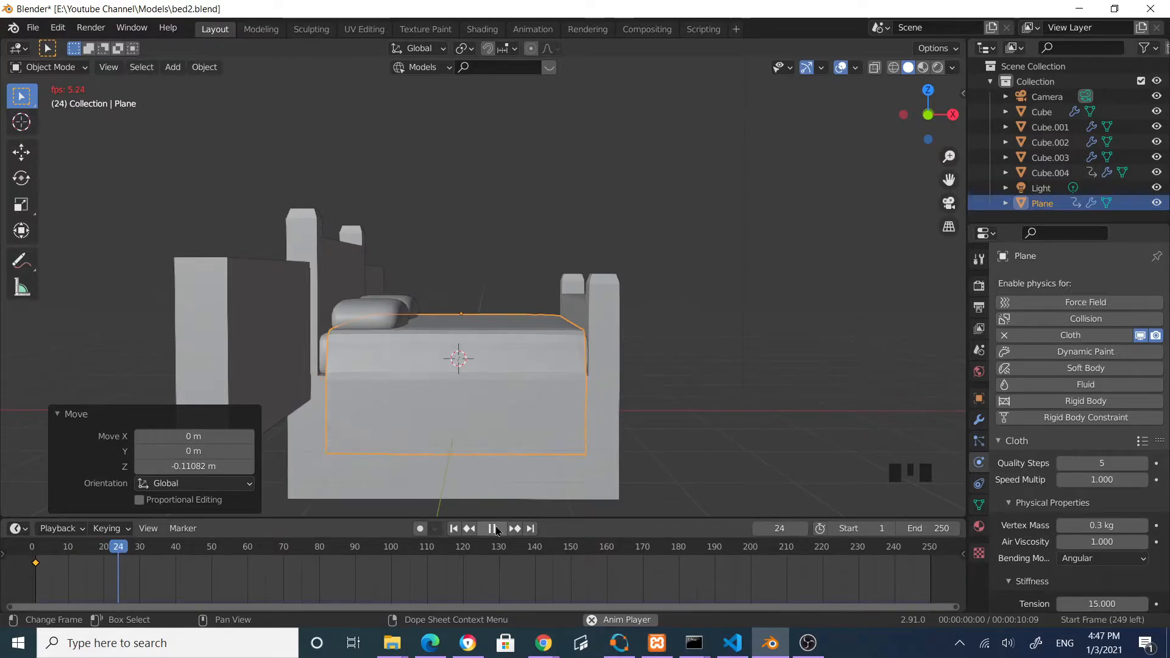
{"action": "left_click", "coordinate": [493, 529]}
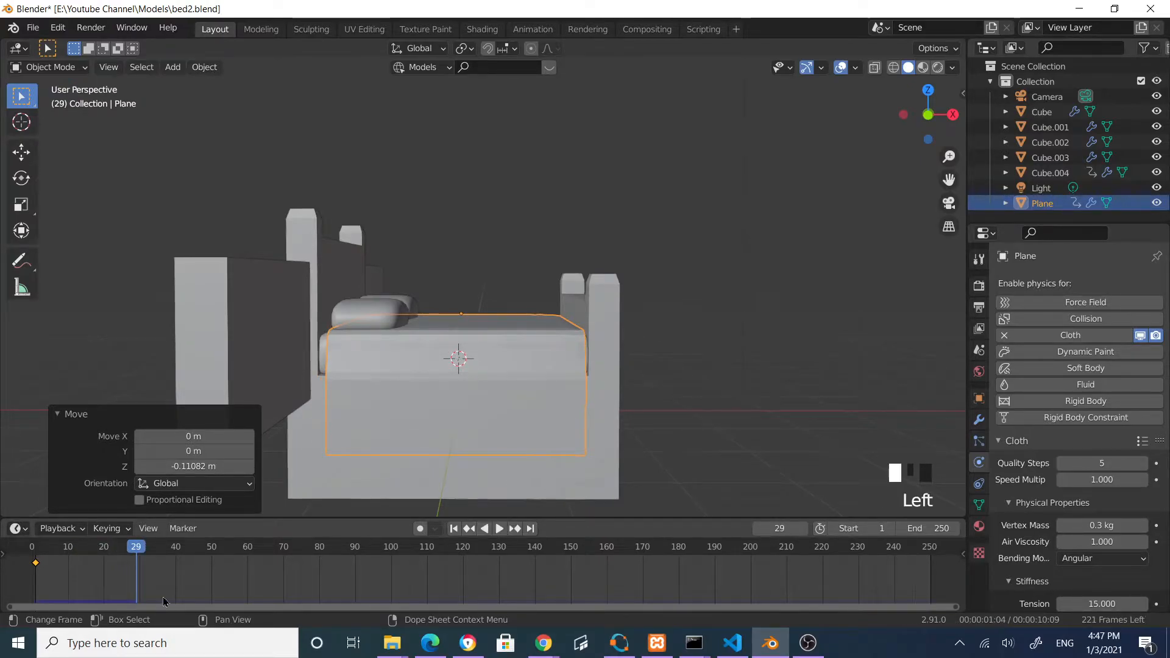
{"action": "left_click", "coordinate": [454, 529]}
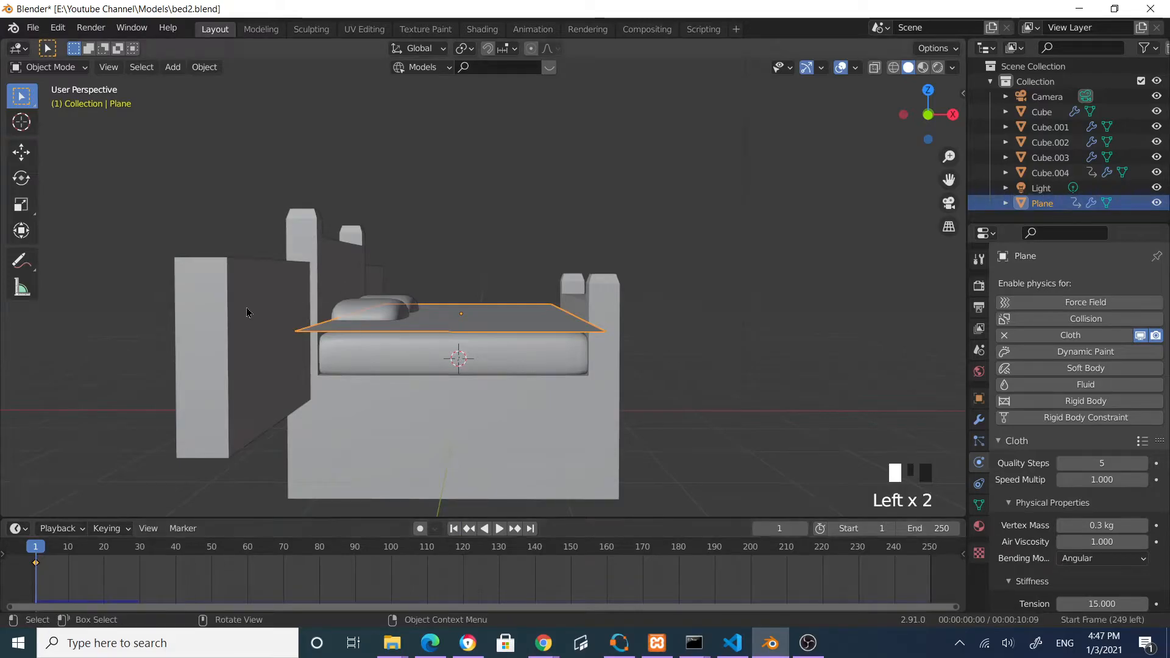
Select the tall box at the head of the bed, go to frame 100, and start moving the box
{"action": "left_click", "coordinate": [259, 368]}
{"action": "left_click_drag", "start_coordinate": [70, 544], "coordinate": [395, 541]}
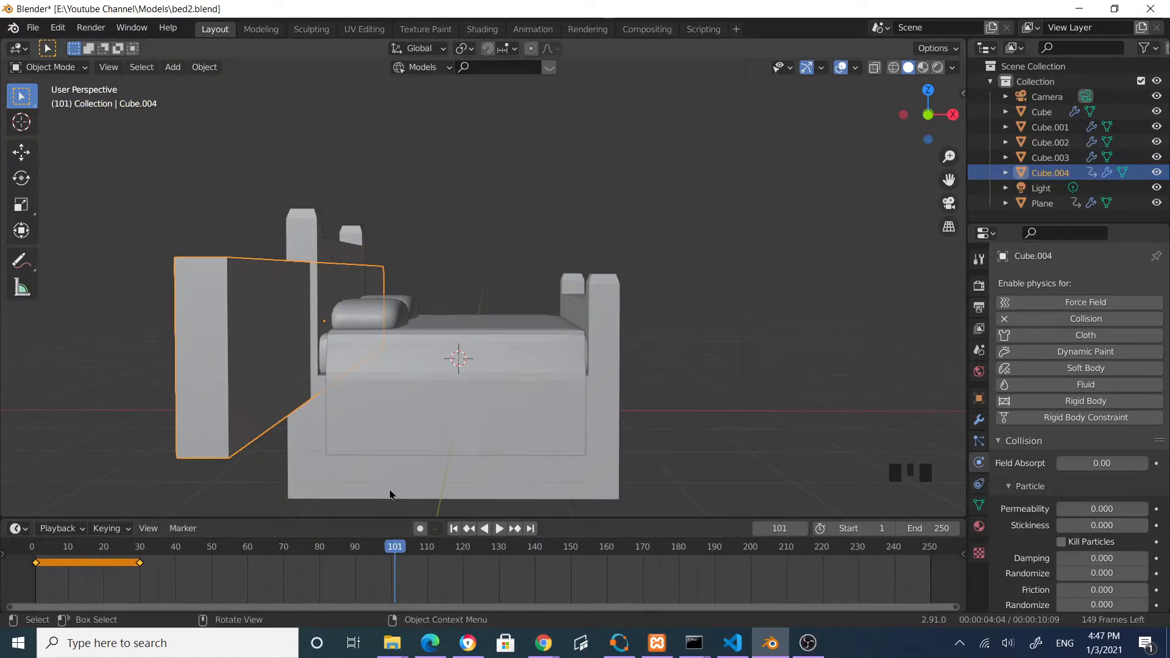
{"action": "key", "text": "Left"}
{"action": "middle_click_drag", "start_coordinate": [243, 367], "coordinate": [331, 421]}
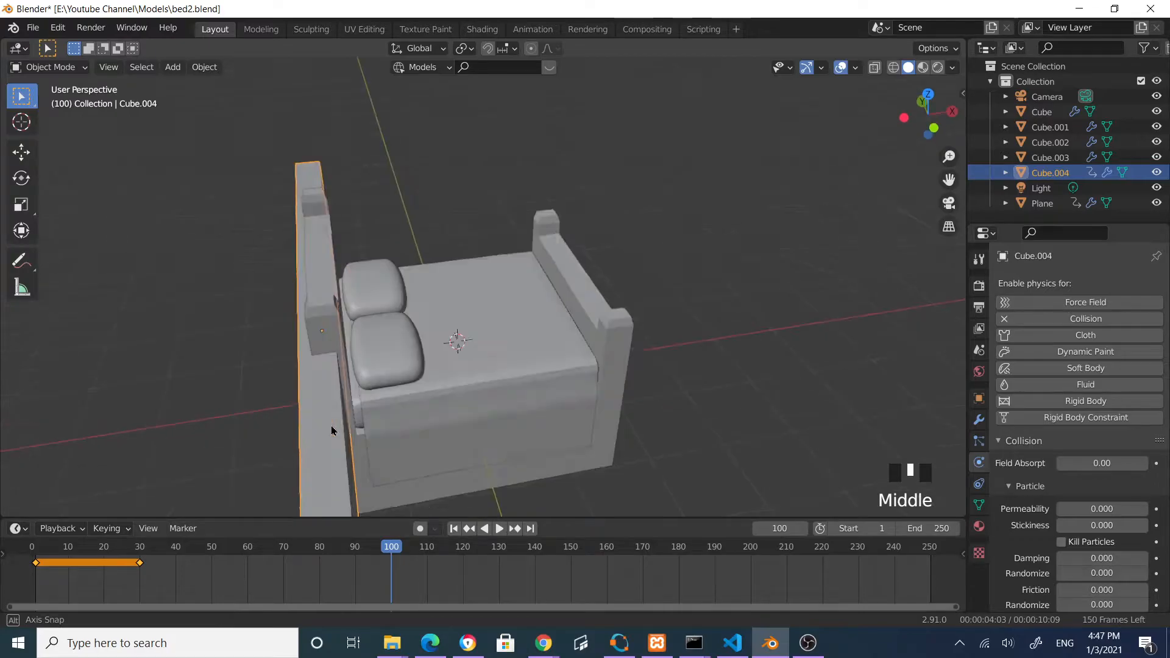
{"action": "left_click", "coordinate": [325, 394]}
{"action": "left_click", "coordinate": [312, 444]}
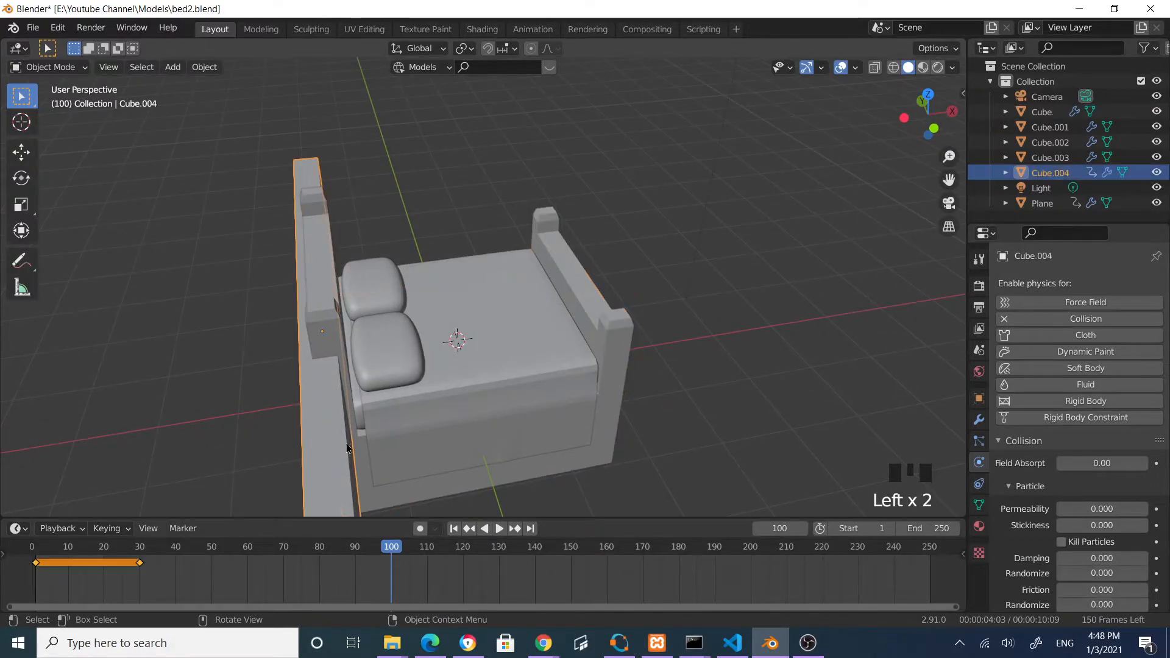
{"action": "key", "text": "g"}
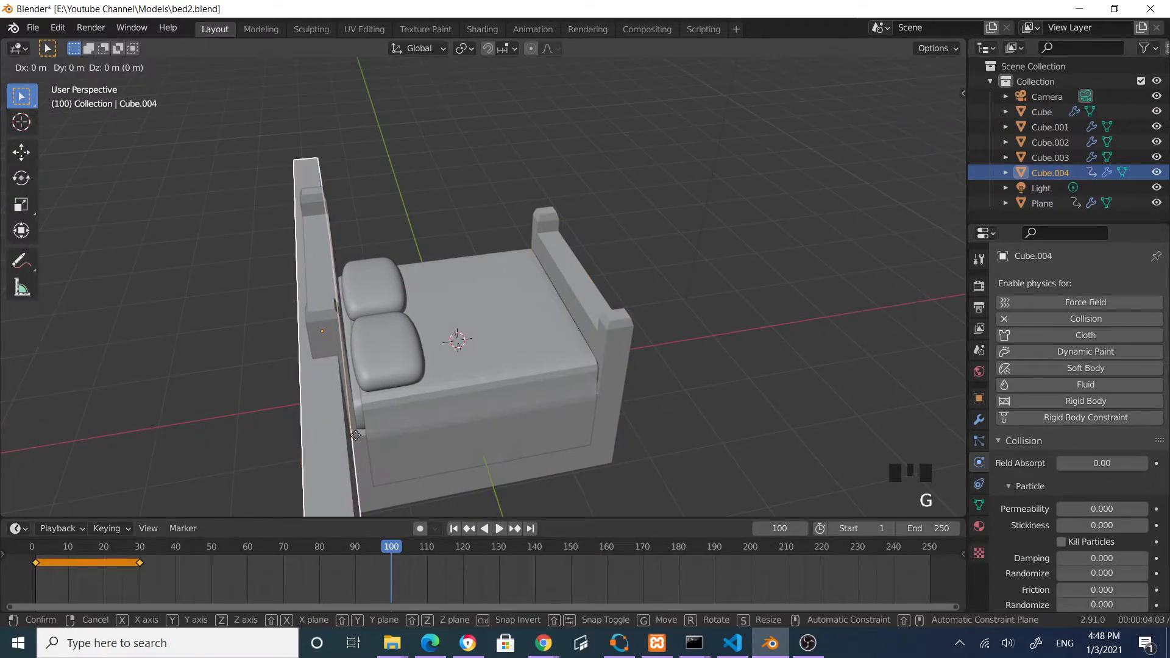
Move the tall collision block beside the headboard about 0.95 m along X and keyframe it at frame 100
{"action": "key", "text": "x"}
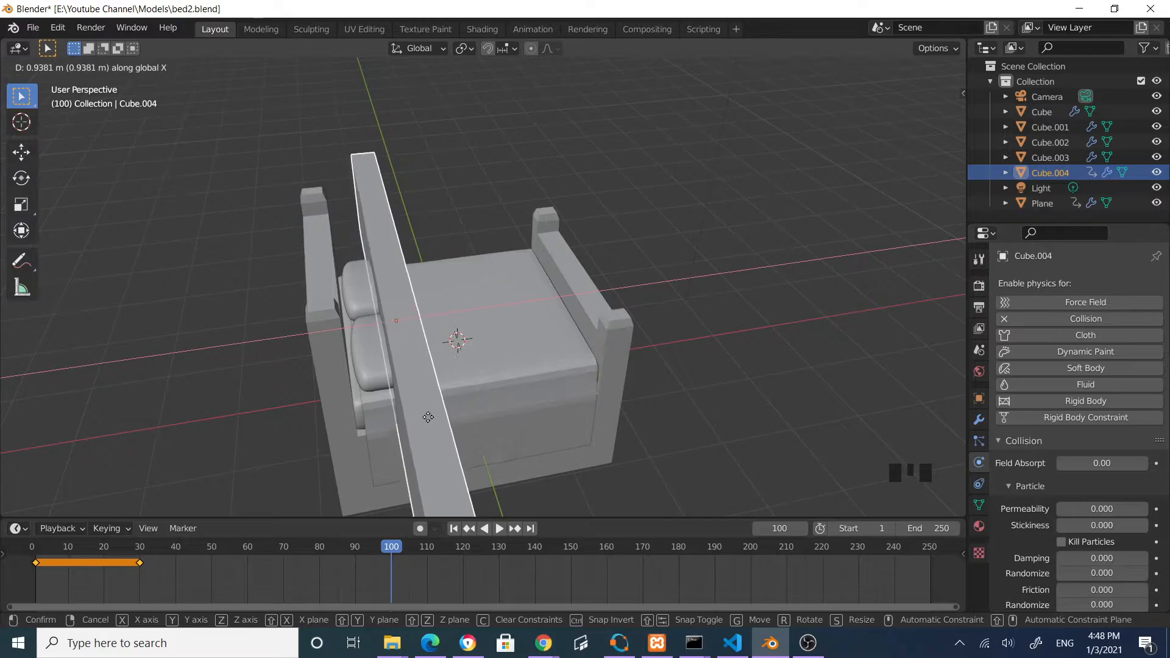
{"action": "left_click", "coordinate": [430, 417]}
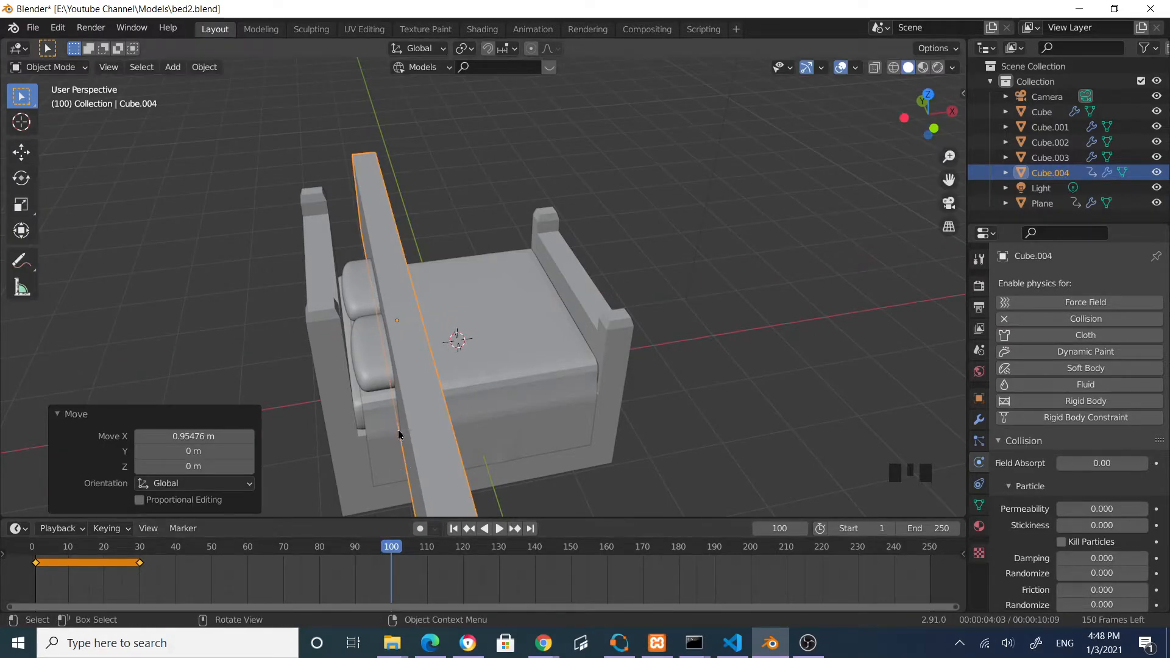
{"action": "left_click", "coordinate": [420, 528]}
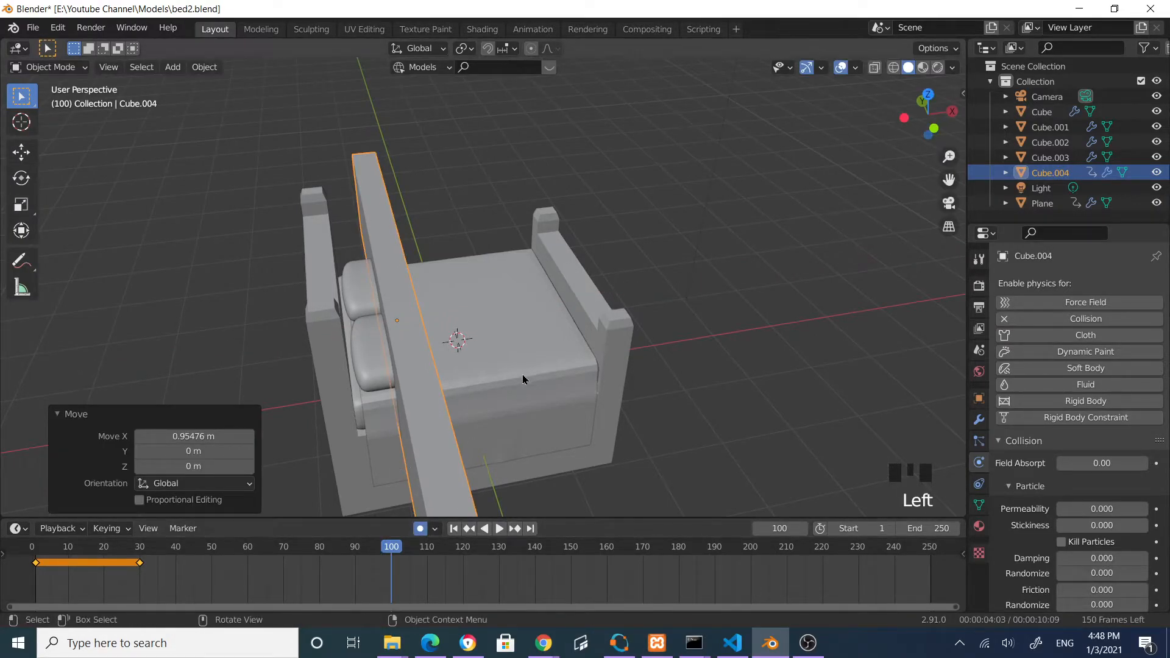
{"action": "key", "text": "i"}
{"action": "left_click", "coordinate": [580, 367]}
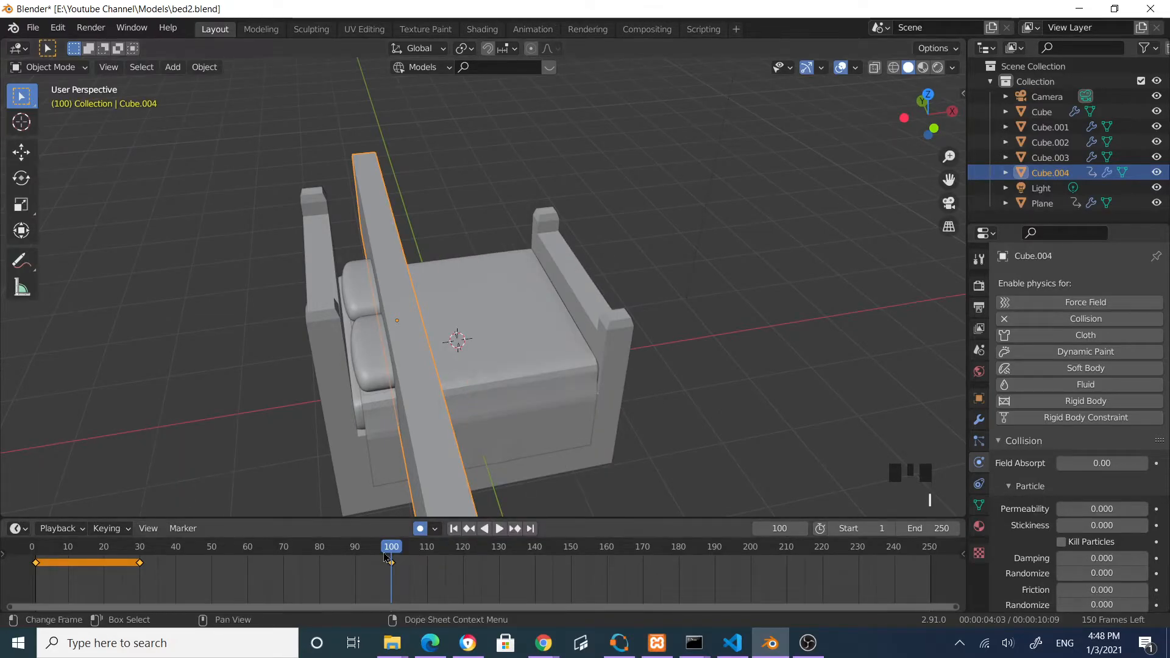
Run the cloth simulation from frame 1 and stop it at frame 108, with the block pushing the blanket back
{"action": "left_click", "coordinate": [203, 558]}
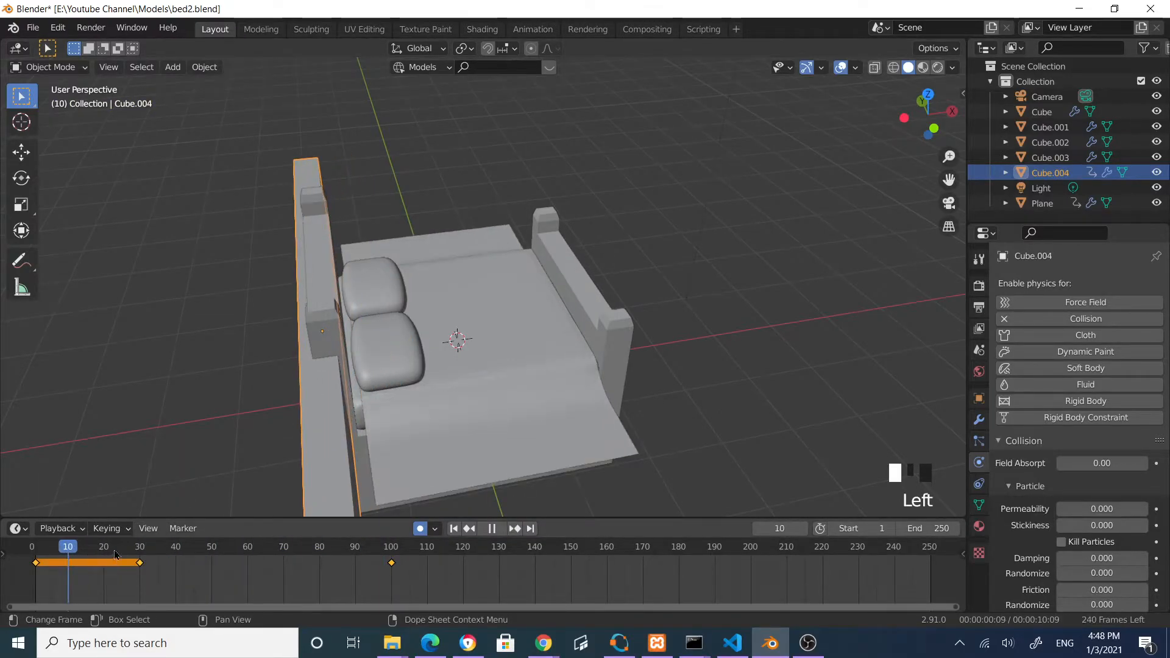
{"action": "left_click_drag", "start_coordinate": [308, 519], "coordinate": [34, 529]}
{"action": "key", "text": "space"}
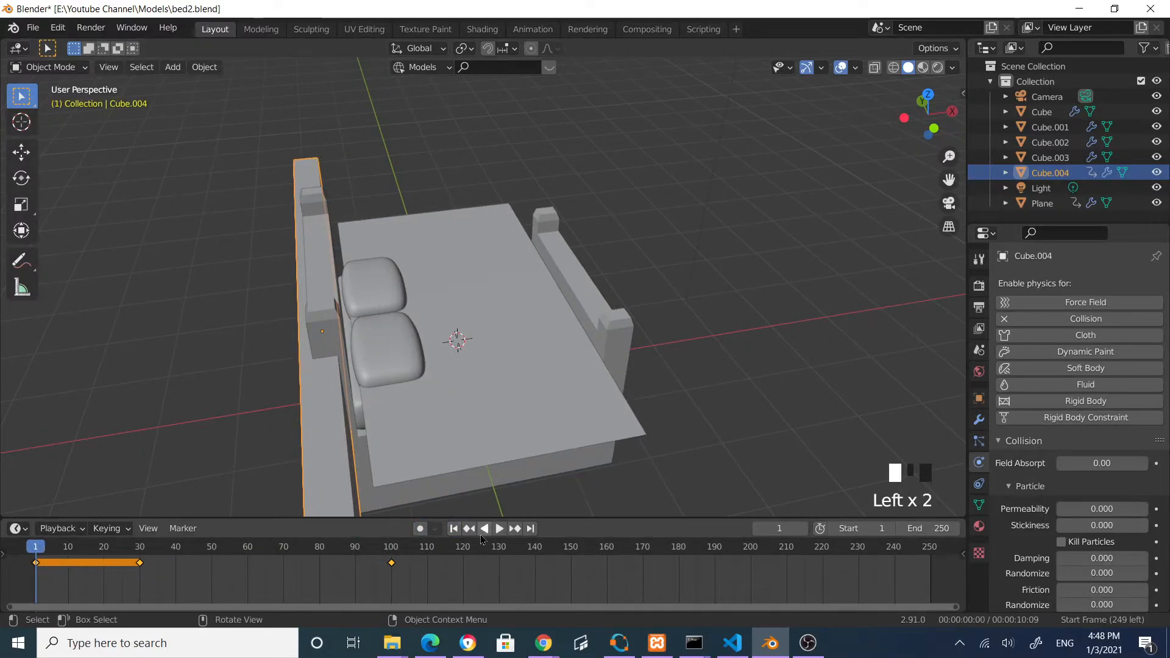
{"action": "left_click", "coordinate": [499, 529]}
{"action": "middle_click_drag", "start_coordinate": [648, 418], "coordinate": [626, 288]}
{"action": "middle_click_drag", "start_coordinate": [620, 384], "coordinate": [621, 407]}
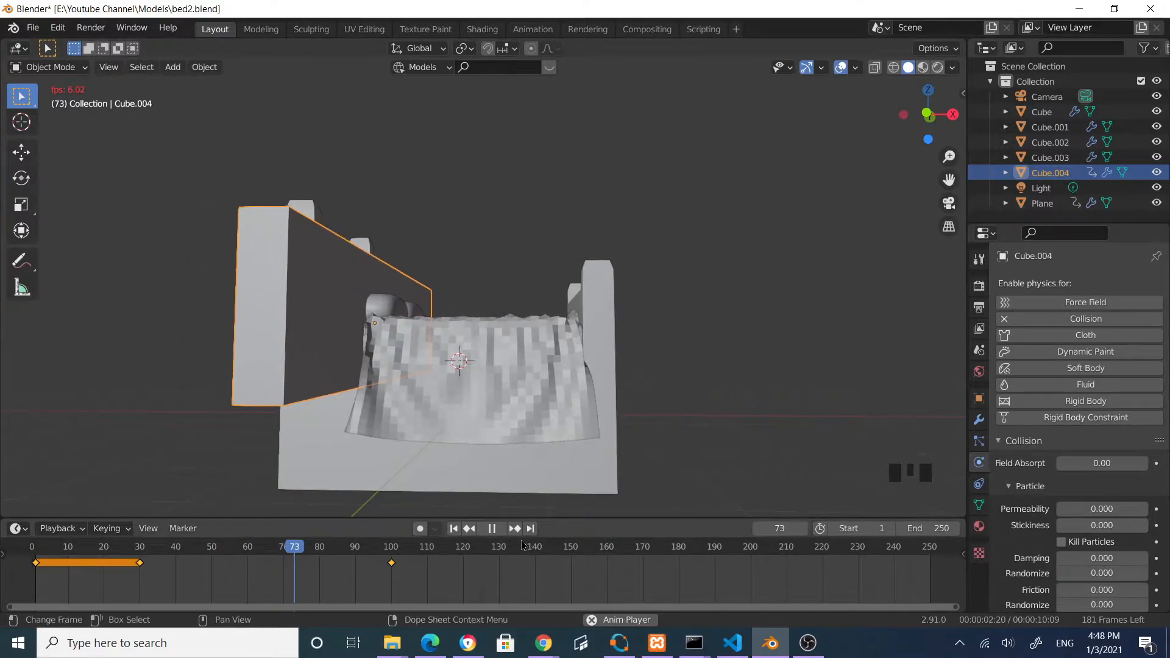
{"action": "left_click", "coordinate": [492, 529]}
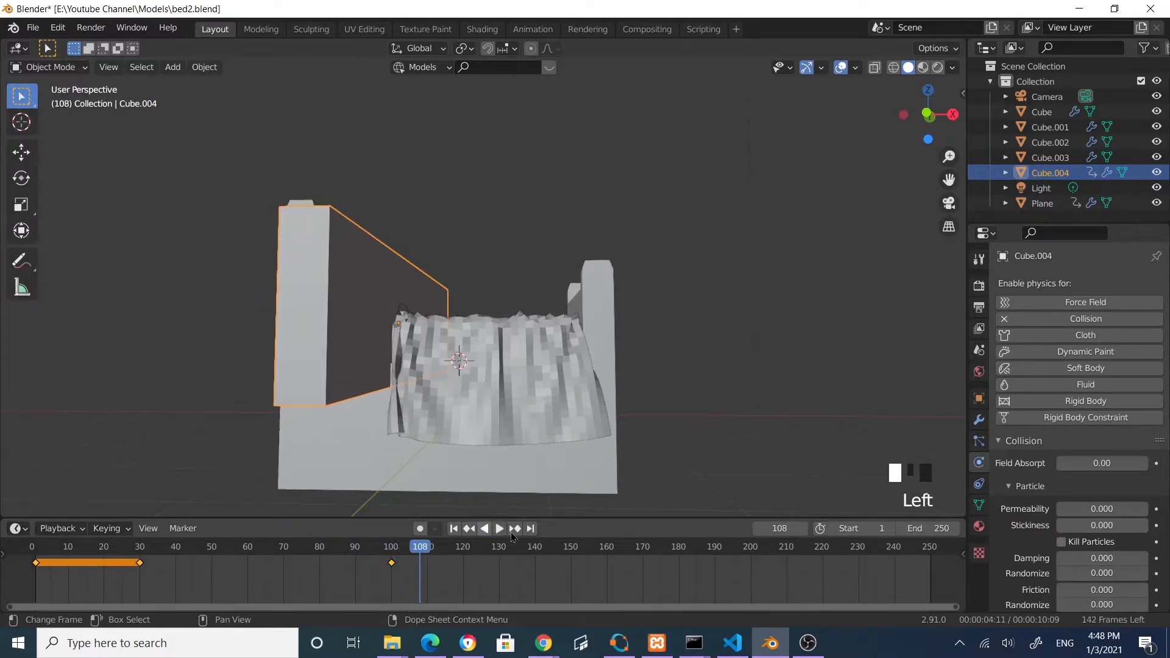
{"action": "middle_click_drag", "start_coordinate": [597, 391], "coordinate": [671, 427]}
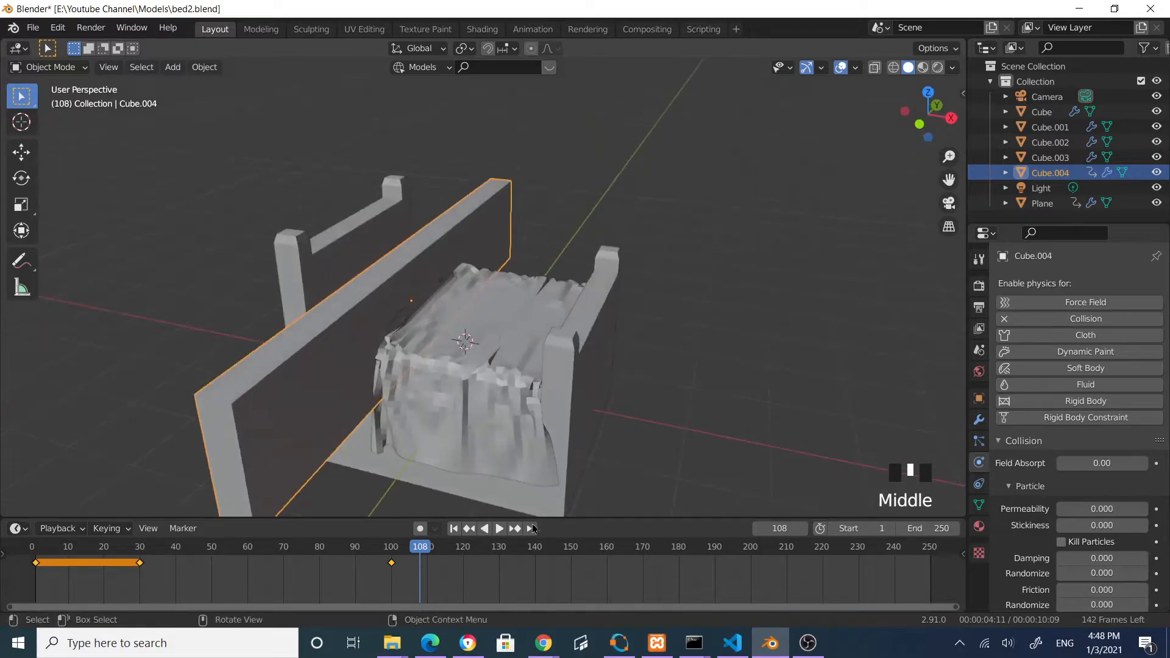
Delete the tall collision block standing across the bed
{"action": "left_click", "coordinate": [282, 419]}
{"action": "left_click", "coordinate": [309, 447]}
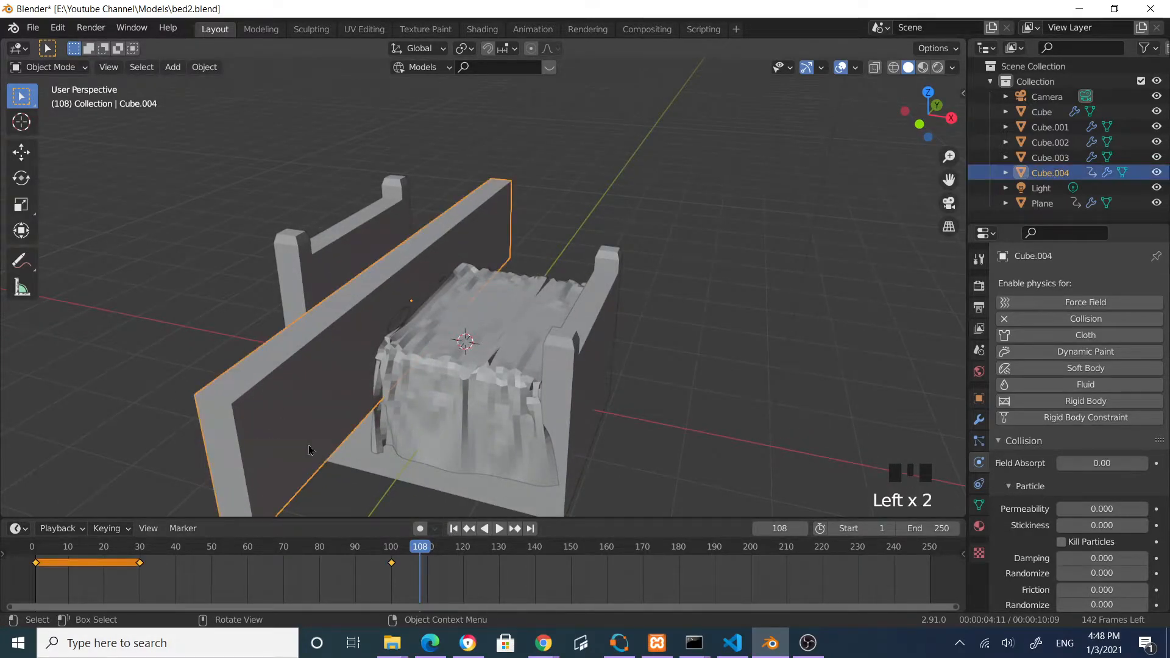
{"action": "key", "text": "x"}
{"action": "left_click", "coordinate": [384, 447]}
{"action": "middle_click_drag", "start_coordinate": [496, 374], "coordinate": [506, 383]}
Apply the Cloth modifier on the blanket plane to keep its draped shape
{"action": "left_click", "coordinate": [509, 385]}
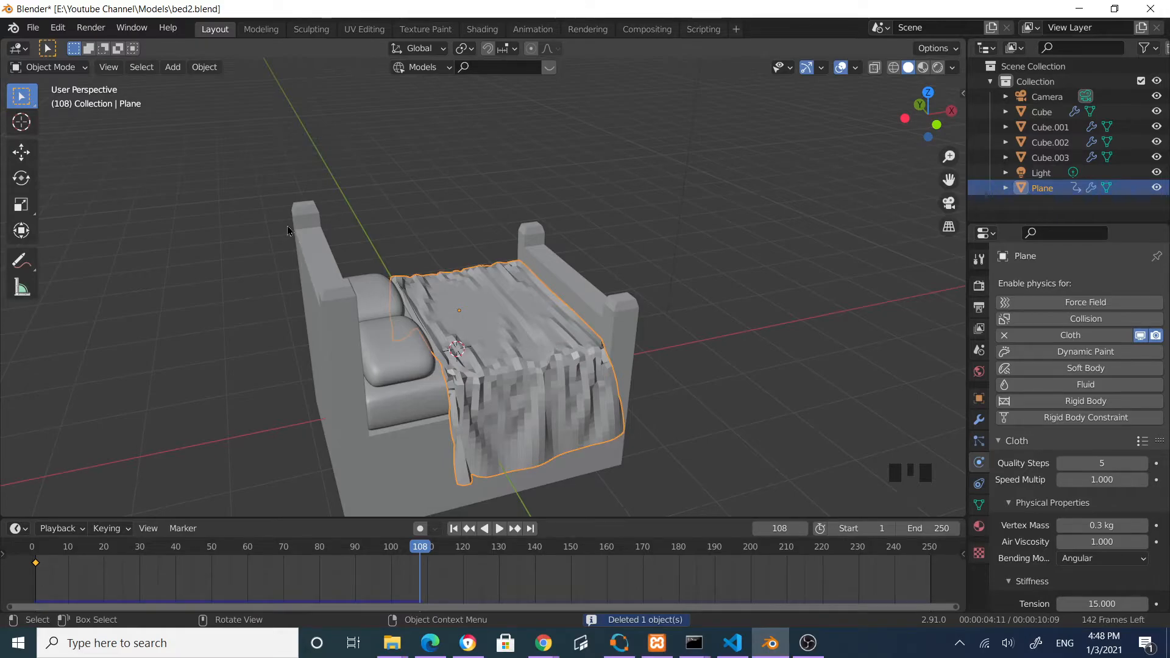
{"action": "left_click", "coordinate": [979, 421]}
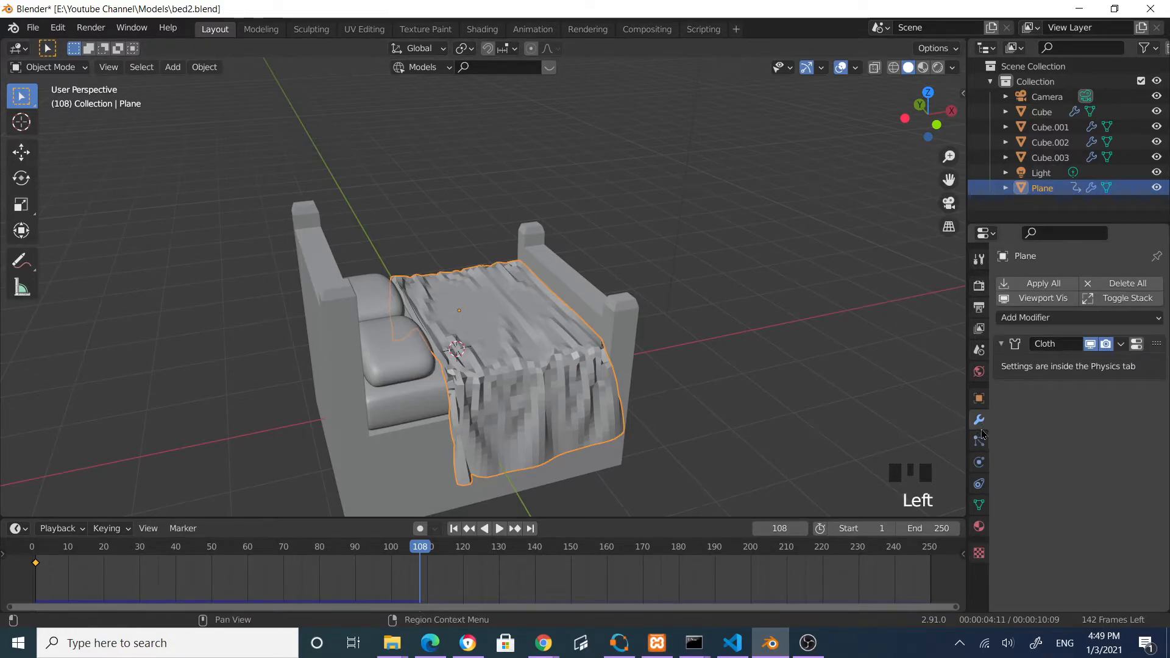
{"action": "left_click", "coordinate": [1124, 350]}
{"action": "left_click", "coordinate": [1078, 364]}
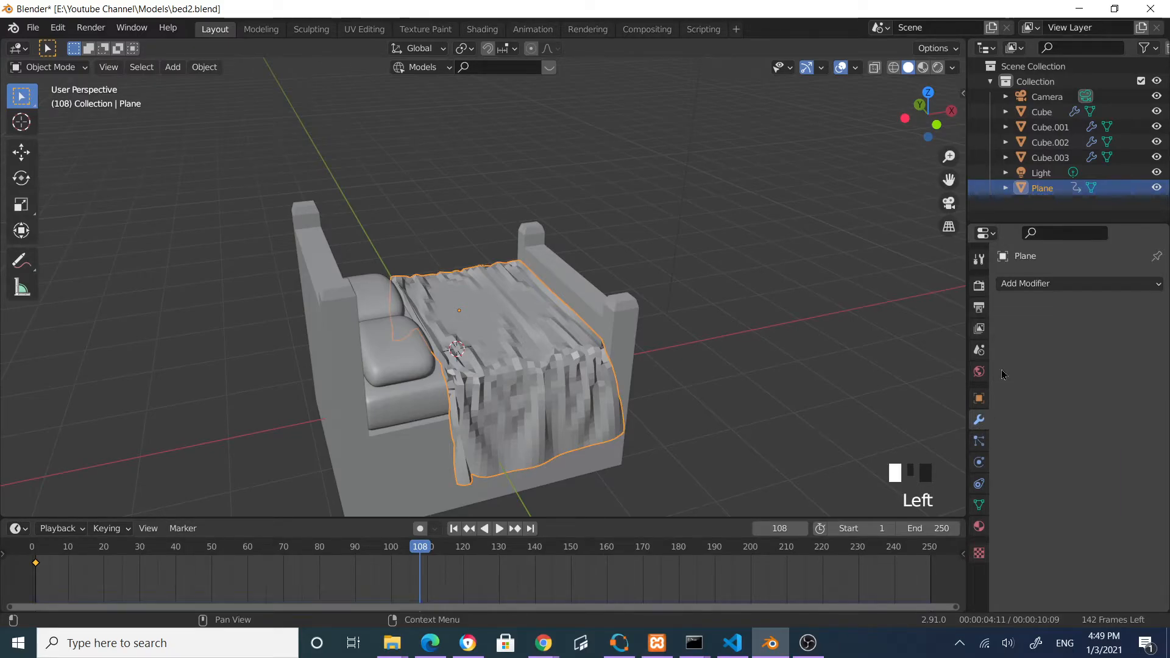
{"action": "left_click", "coordinate": [742, 357]}
{"action": "middle_click_drag", "start_coordinate": [742, 358], "coordinate": [757, 392]}
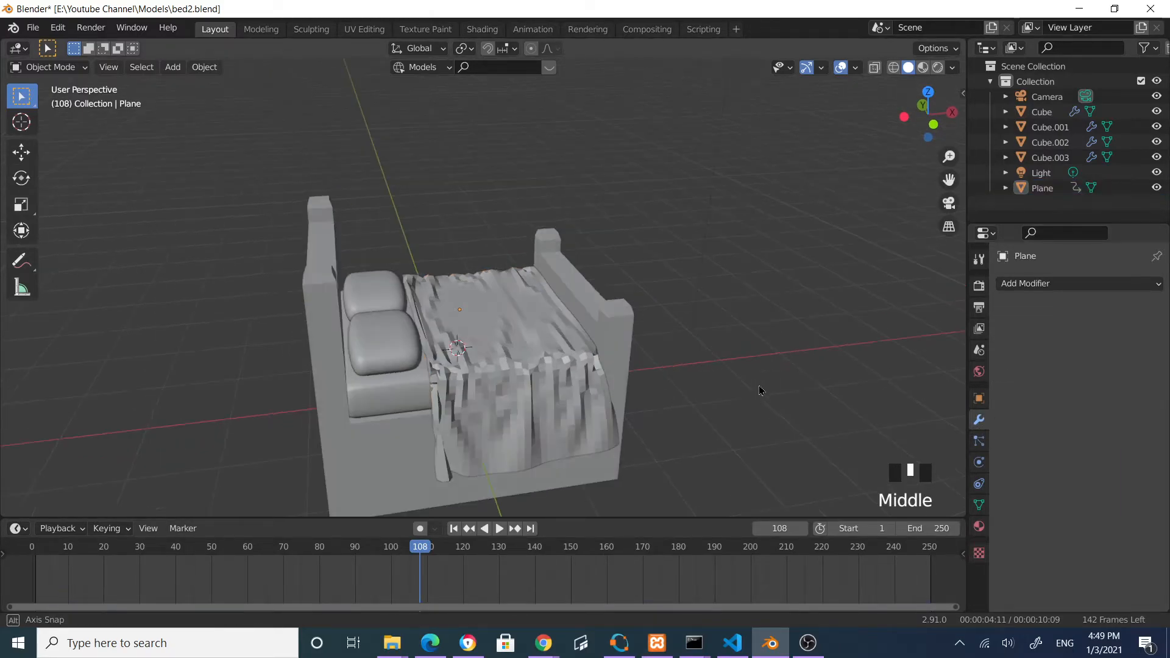
Return the timeline to the first frame and add a level 1 Subdivision Surface modifier to the blanket
{"action": "left_click", "coordinate": [454, 528]}
{"action": "left_click", "coordinate": [549, 407]}
{"action": "middle_click_drag", "start_coordinate": [658, 386], "coordinate": [667, 353]}
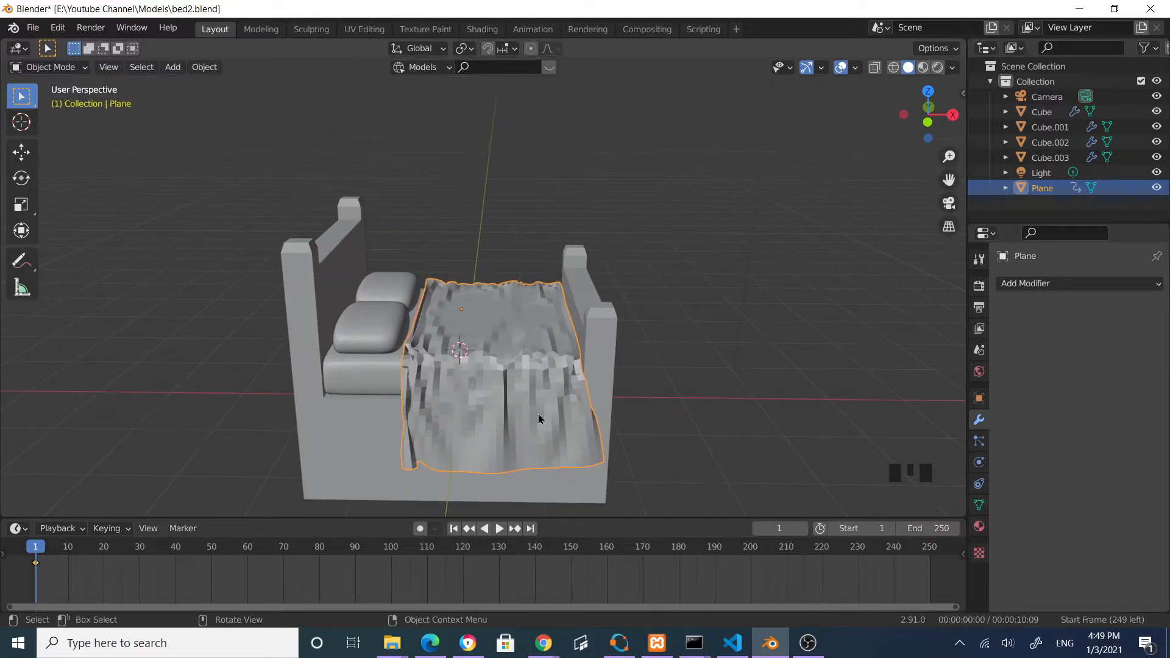
{"action": "scroll", "coordinate": [538, 419], "scroll_direction": "up", "scroll_amount": 4}
{"action": "middle_click_drag", "start_coordinate": [536, 410], "coordinate": [402, 341]}
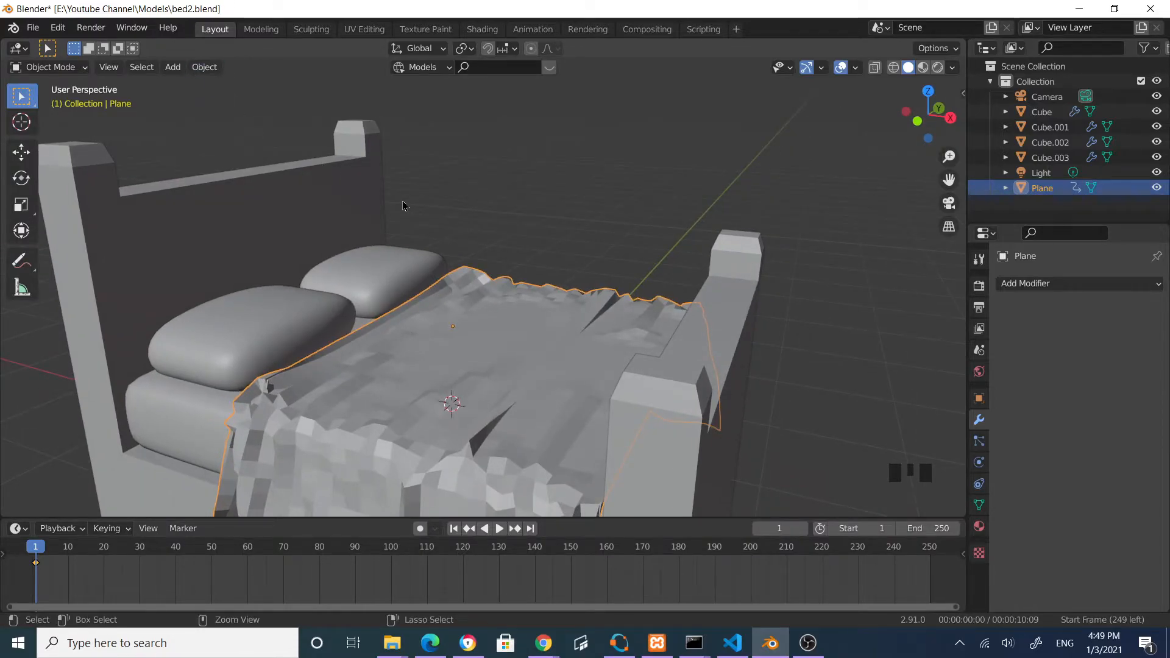
{"action": "key", "text": "ctrl+1"}
{"action": "middle_click_drag", "start_coordinate": [407, 202], "coordinate": [526, 284]}
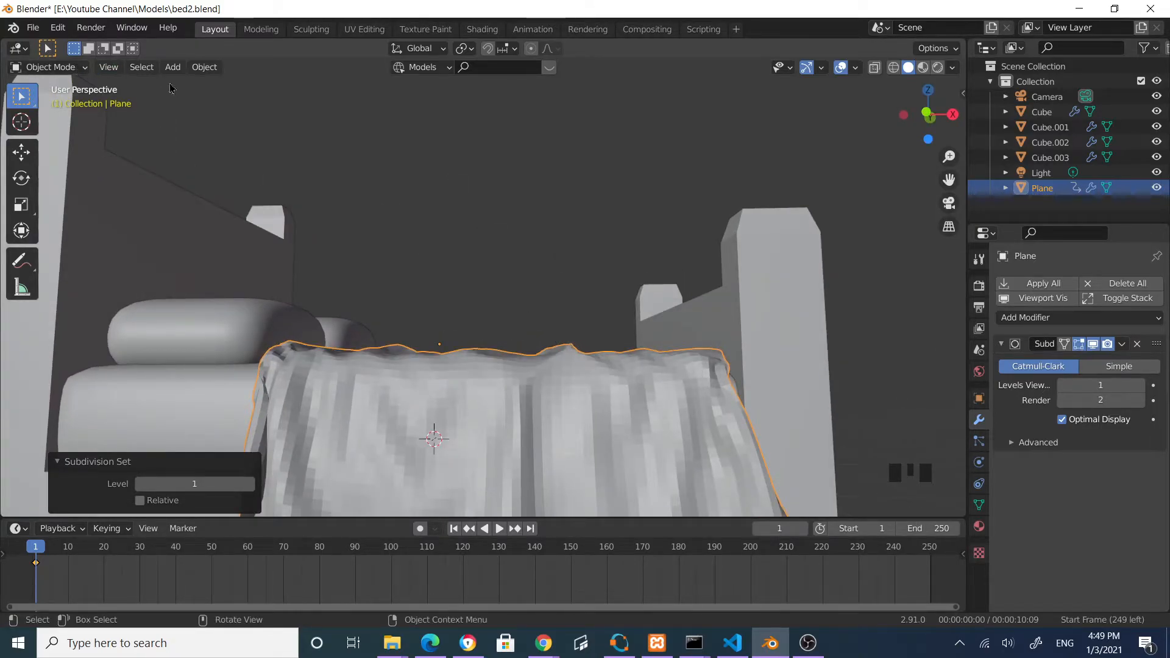
Shade the blanket smooth and save the file
{"action": "left_click", "coordinate": [204, 67]}
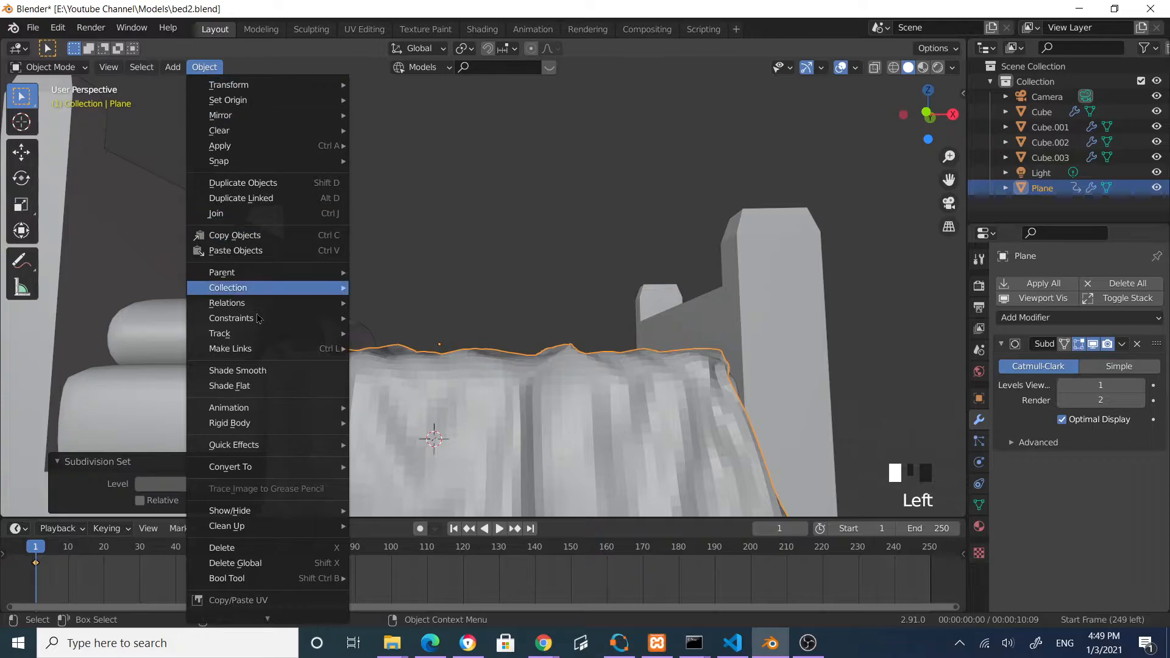
{"action": "left_click", "coordinate": [238, 371]}
{"action": "middle_click_drag", "start_coordinate": [366, 391], "coordinate": [628, 256]}
{"action": "scroll", "coordinate": [451, 313], "scroll_direction": "down", "scroll_amount": 2}
{"action": "scroll", "coordinate": [632, 254], "scroll_direction": "up", "scroll_amount": 1}
{"action": "left_click", "coordinate": [766, 246]}
{"action": "middle_click_drag", "start_coordinate": [765, 245], "coordinate": [597, 353]}
{"action": "key", "text": "ctrl+s"}
{"action": "scroll", "coordinate": [697, 280], "scroll_direction": "down", "scroll_amount": 1}
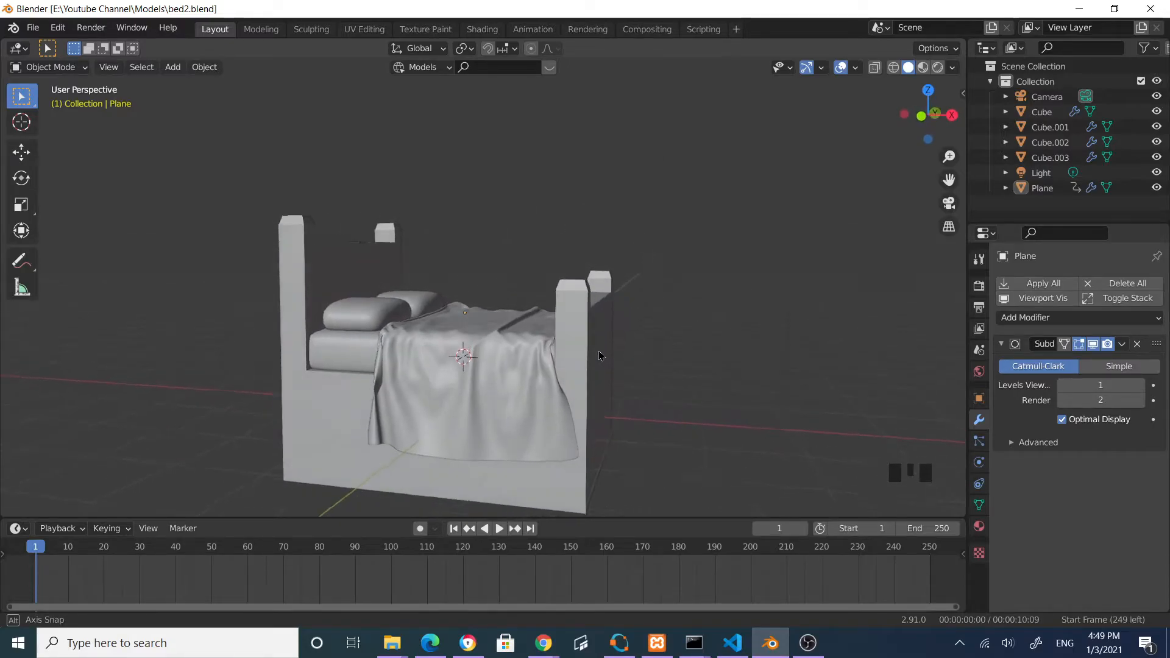
Open the bed frame in Edit Mode with face selection, viewed from underneath
{"action": "scroll", "coordinate": [552, 454], "scroll_direction": "down", "scroll_amount": 2}
{"action": "left_click", "coordinate": [548, 462]}
{"action": "middle_click_drag", "start_coordinate": [555, 440], "coordinate": [627, 403]}
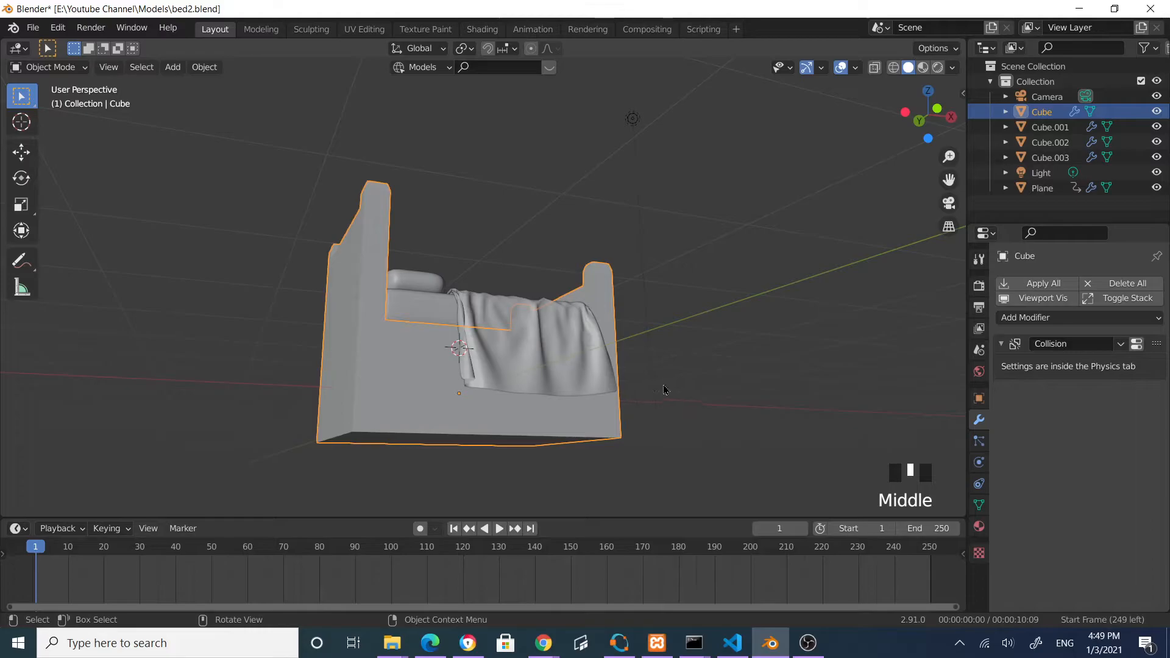
{"action": "key", "text": "Tab"}
{"action": "middle_click_drag", "start_coordinate": [664, 390], "coordinate": [403, 317]}
{"action": "scroll", "coordinate": [397, 311], "scroll_direction": "up", "scroll_amount": 2}
{"action": "middle_click_drag", "start_coordinate": [355, 276], "coordinate": [338, 202]}
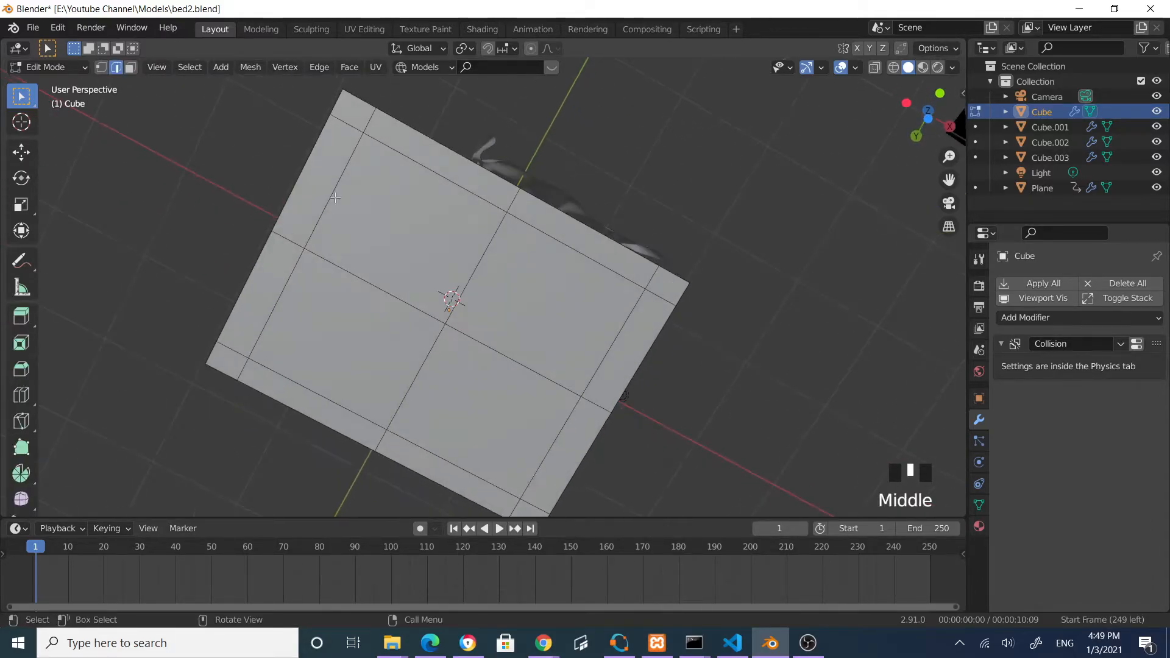
{"action": "left_click", "coordinate": [351, 111]}
{"action": "left_click", "coordinate": [125, 69]}
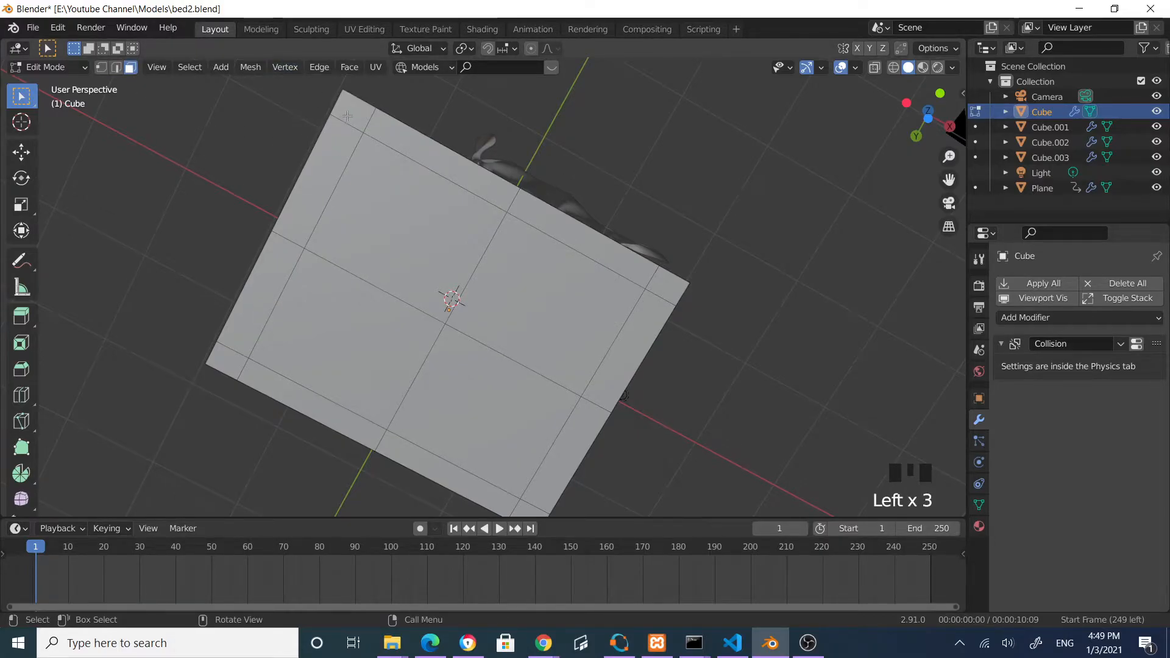
Select all the faces on the underside of the bed frame
{"action": "left_click", "coordinate": [348, 116]}
{"action": "left_click", "coordinate": [322, 173], "text": "shift"}
{"action": "left_click", "coordinate": [356, 229], "text": "shift"}
{"action": "left_click", "coordinate": [311, 347], "text": "shift"}
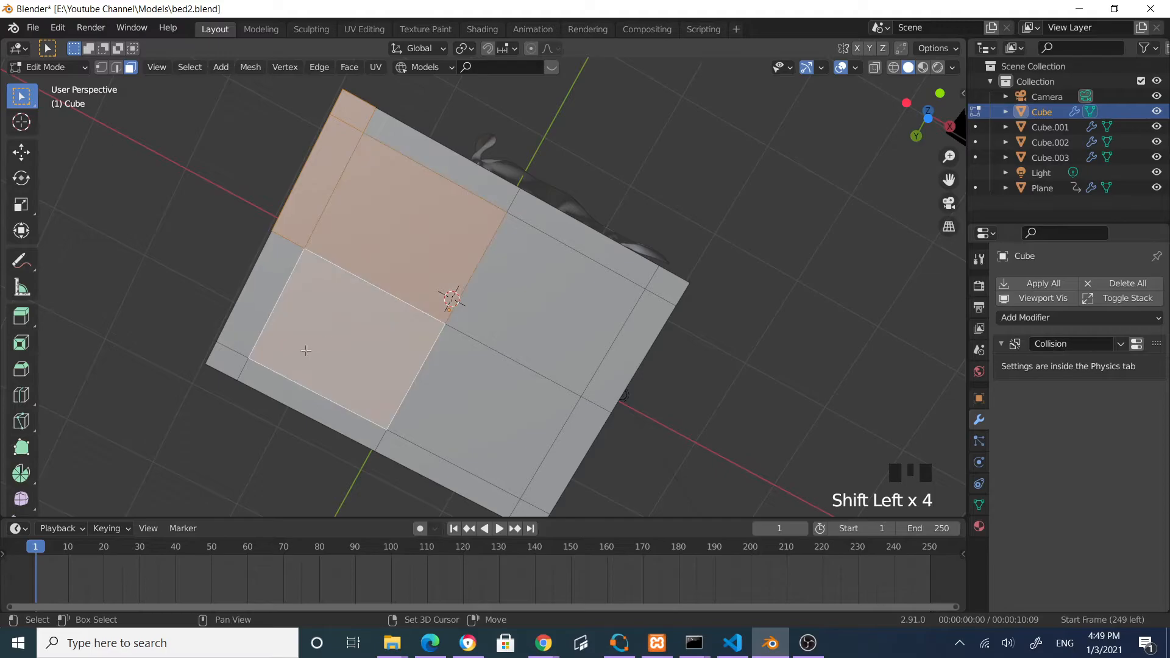
{"action": "left_click", "coordinate": [254, 319], "text": "shift"}
{"action": "left_click", "coordinate": [227, 363], "text": "shift"}
{"action": "left_click", "coordinate": [372, 435], "text": "shift"}
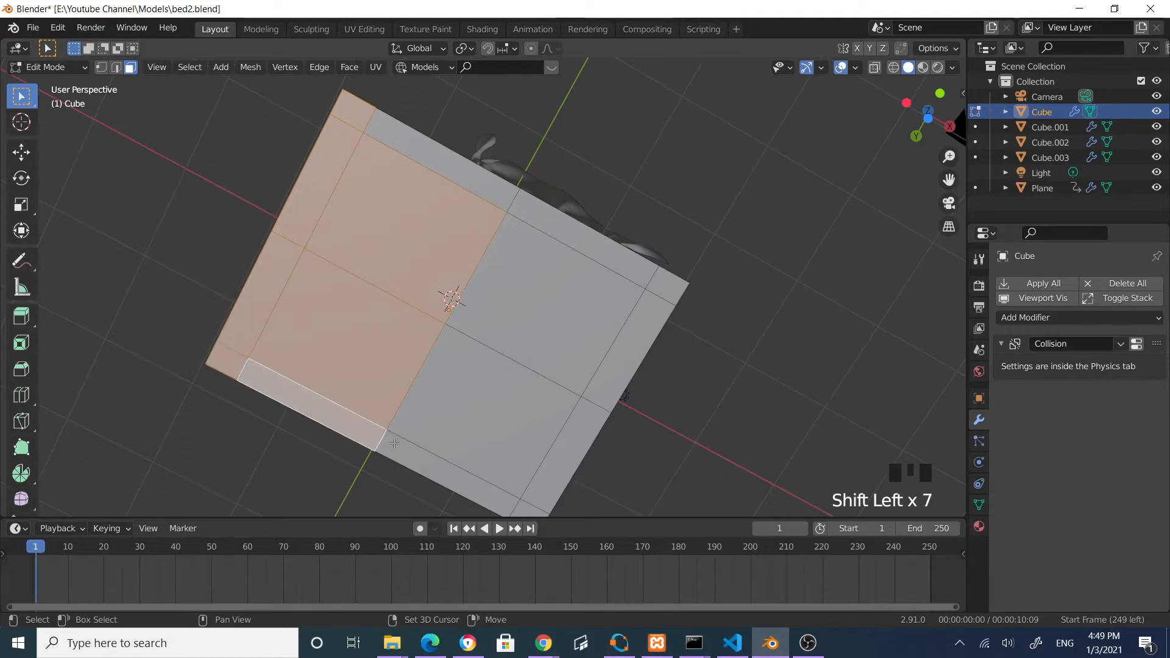
{"action": "left_click", "coordinate": [469, 482], "text": "shift"}
{"action": "left_click", "coordinate": [556, 490], "text": "shift"}
{"action": "left_click", "coordinate": [587, 456], "text": "shift"}
{"action": "left_click", "coordinate": [626, 360], "text": "shift"}
{"action": "left_click", "coordinate": [667, 288], "text": "shift"}
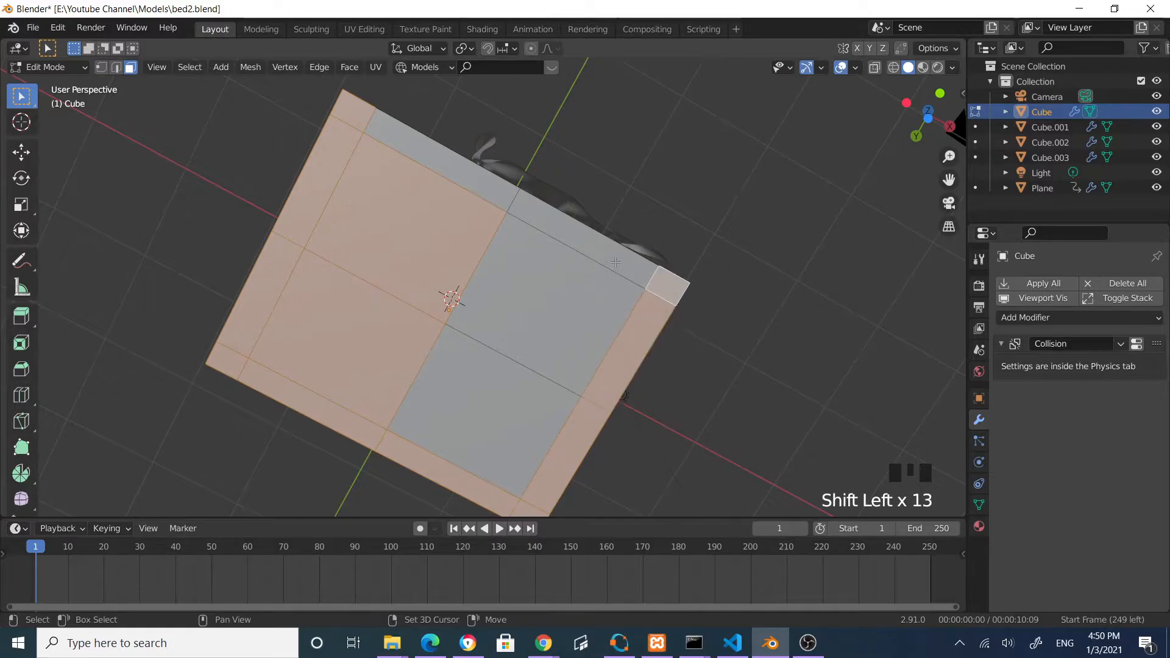
{"action": "left_click", "coordinate": [590, 244], "text": "shift"}
{"action": "left_click", "coordinate": [547, 299], "text": "shift"}
{"action": "left_click", "coordinate": [501, 392], "text": "shift"}
{"action": "left_click", "coordinate": [457, 174], "text": "shift"}
Raise the bed frame's bottom faces about 0.47 m along Z in front view to shorten the base
{"action": "middle_click_drag", "start_coordinate": [457, 174], "coordinate": [532, 339]}
{"action": "key", "text": "KP_3"}
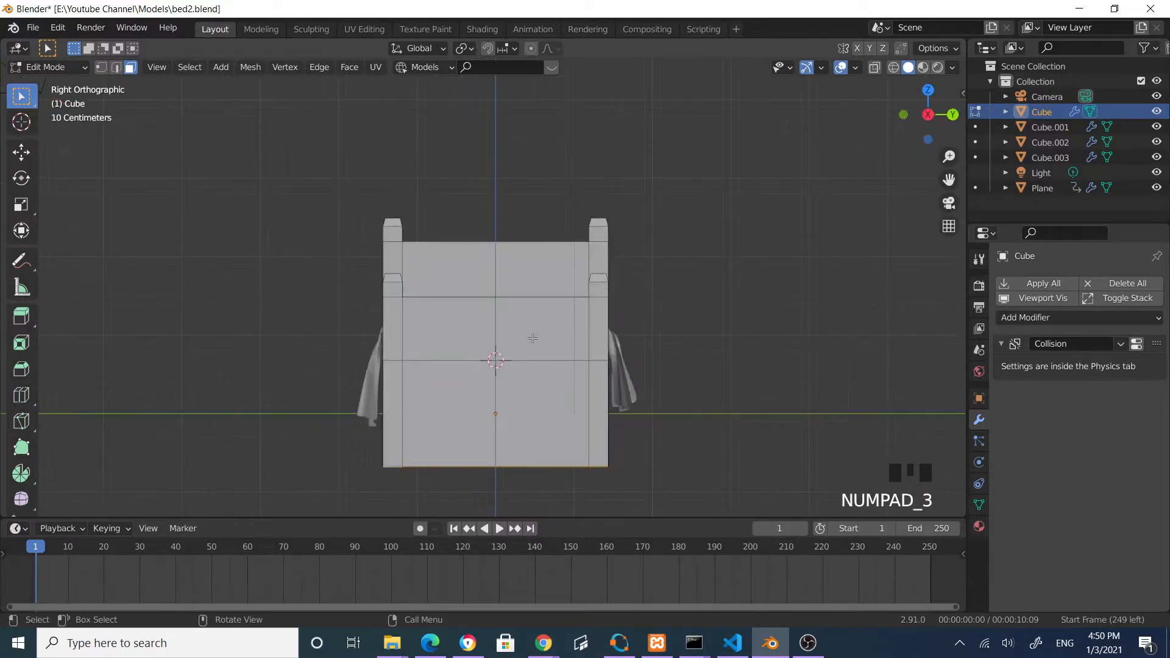
{"action": "key", "text": "KP_1"}
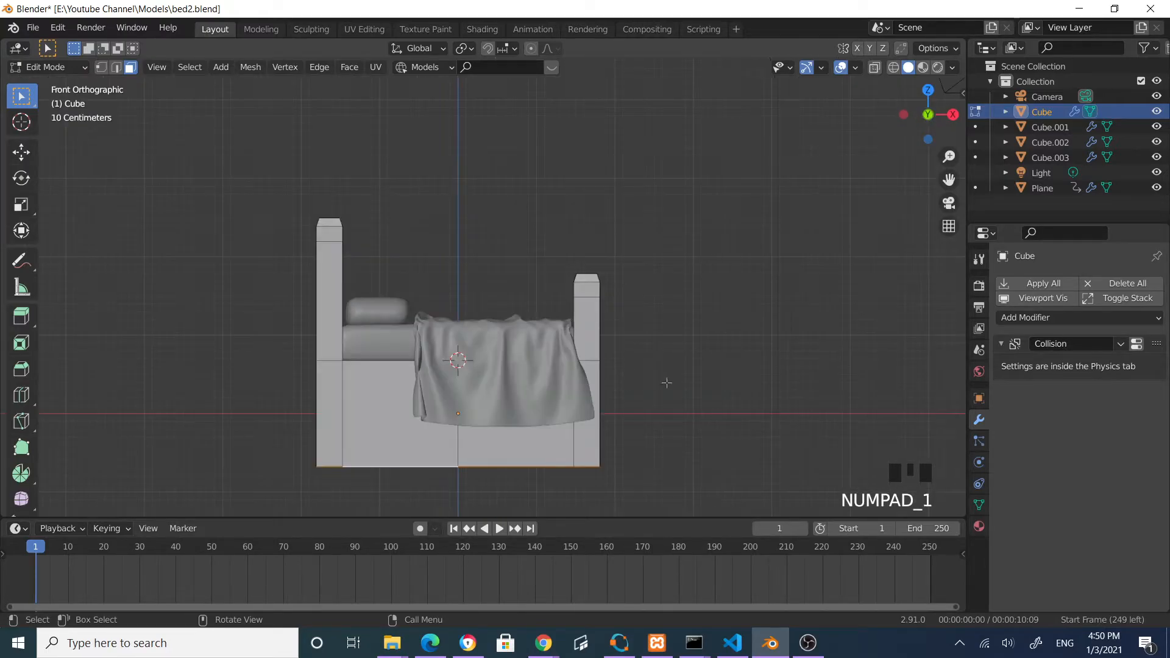
{"action": "key", "text": "g"}
{"action": "middle_click", "coordinate": [685, 384]}
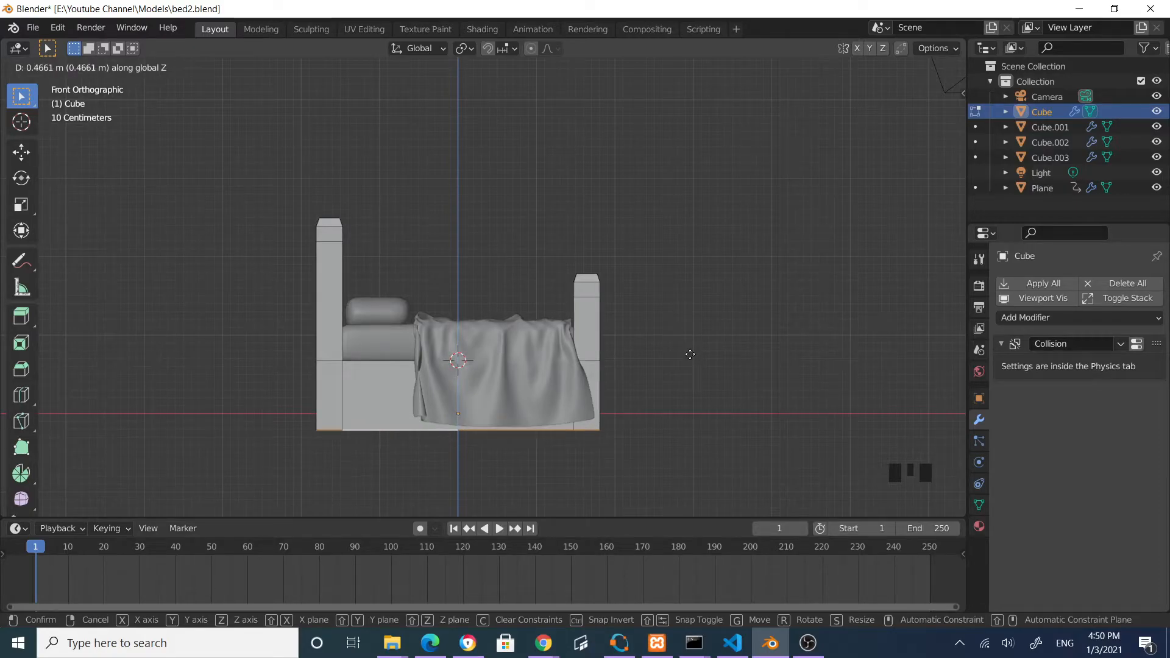
{"action": "left_click", "coordinate": [690, 354]}
{"action": "mouse_move", "coordinate": [690, 354]}
{"action": "middle_mouse_down"}
{"action": "mouse_move", "coordinate": [701, 369]}
{"action": "mouse_move", "coordinate": [646, 361]}
{"action": "mouse_move", "coordinate": [705, 363]}
{"action": "middle_mouse_up"}
Return the bed frame to Object Mode and save the file
{"action": "key", "text": "Tab"}
{"action": "scroll", "coordinate": [705, 374], "scroll_direction": "up", "scroll_amount": 2}
{"action": "key", "text": "ctrl+s"}
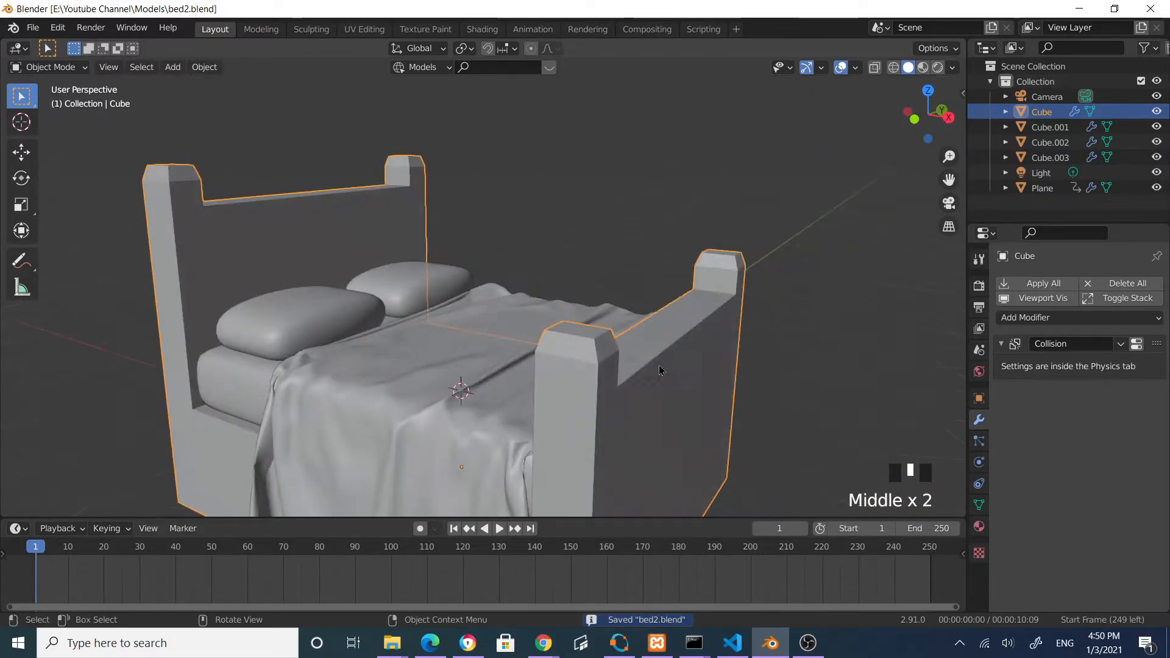
{"action": "scroll", "coordinate": [358, 362], "scroll_direction": "down", "scroll_amount": 2}
{"action": "middle_click_drag", "start_coordinate": [357, 362], "coordinate": [540, 334]}
{"action": "scroll", "coordinate": [541, 319], "scroll_direction": "down", "scroll_amount": 2}
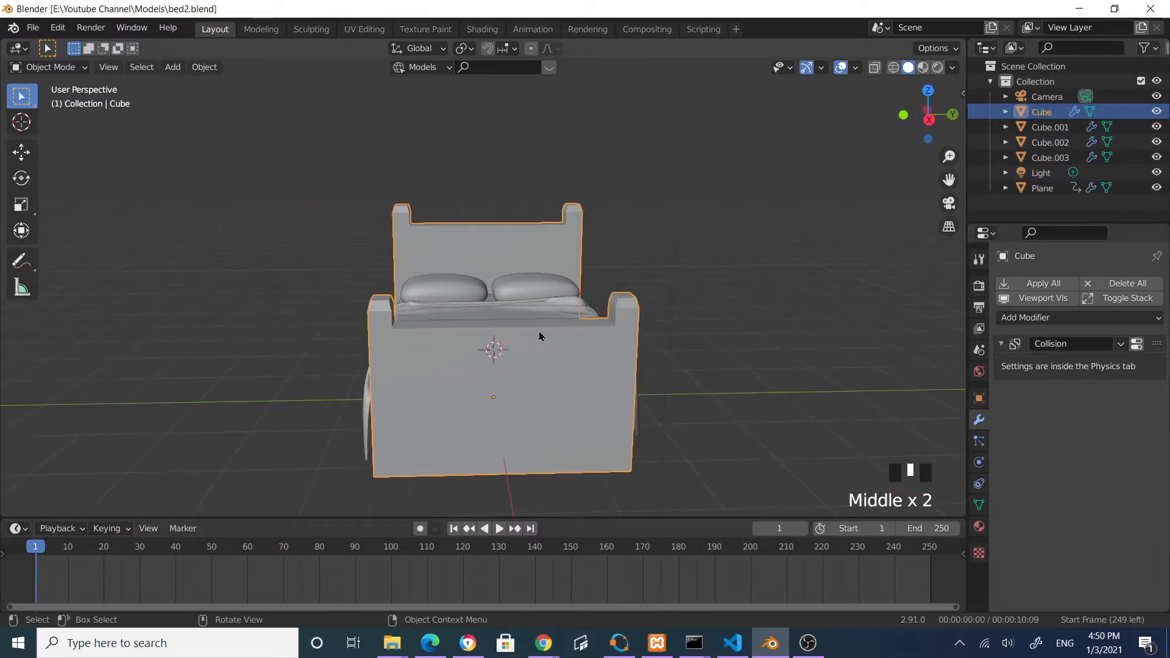
Switch to Chrome, open the CC0 Textures asset list and filter it by the Fabric tag
{"action": "mouse_move", "coordinate": [549, 651]}
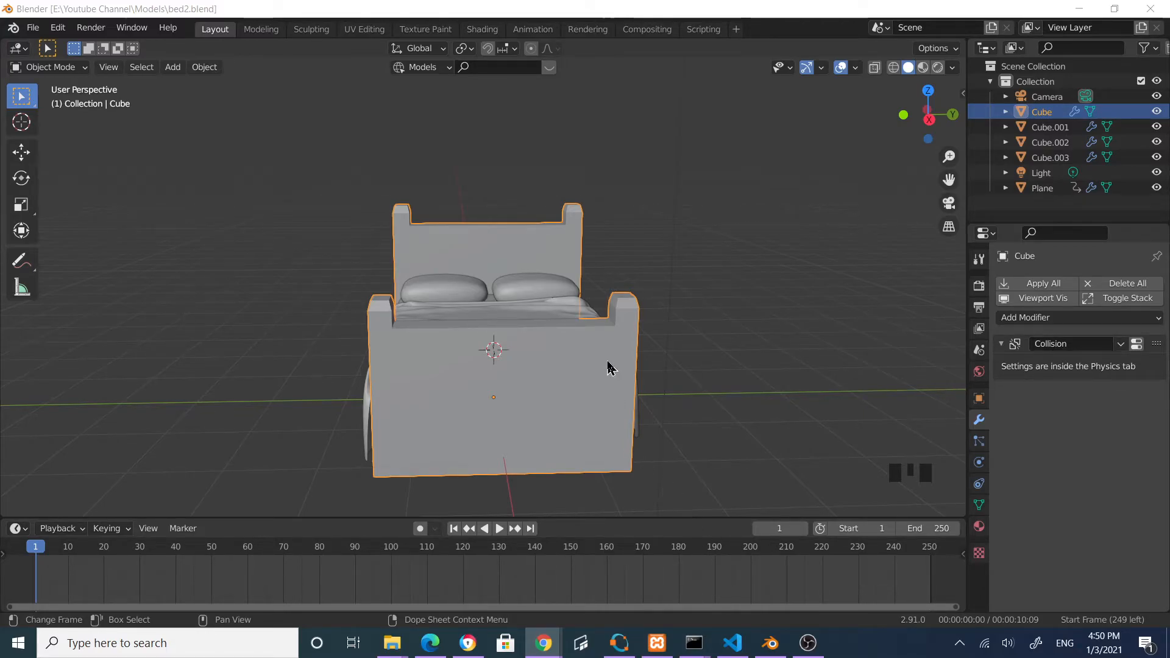
{"action": "left_click_drag", "start_coordinate": [579, 530], "coordinate": [470, 426]}
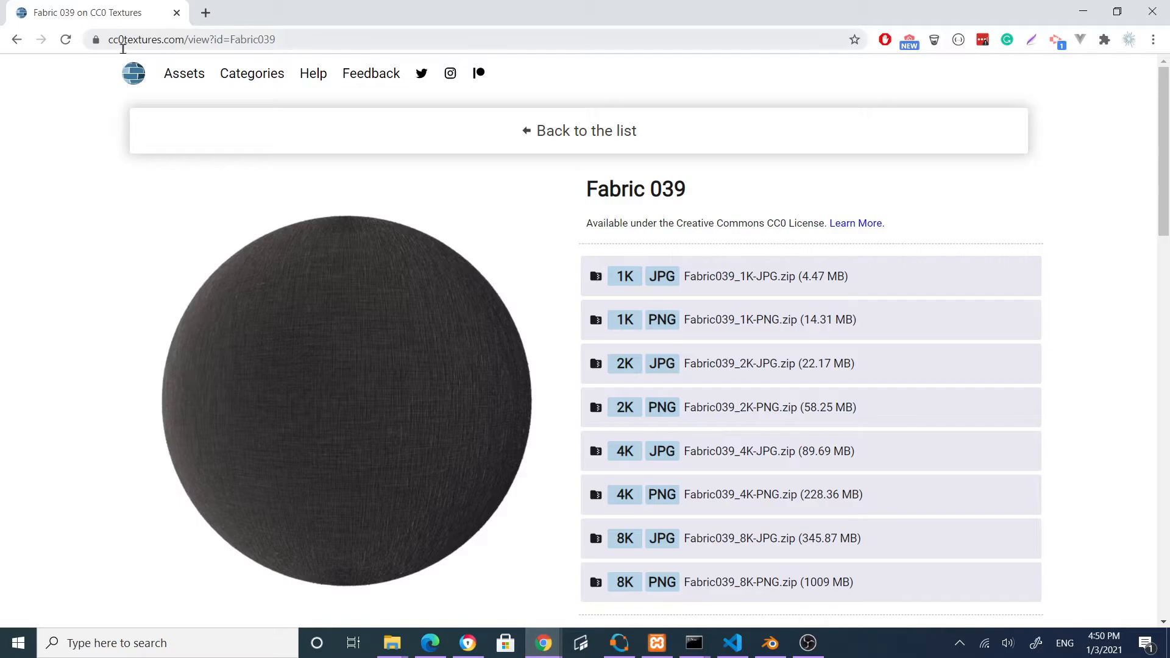
{"action": "left_click", "coordinate": [190, 83]}
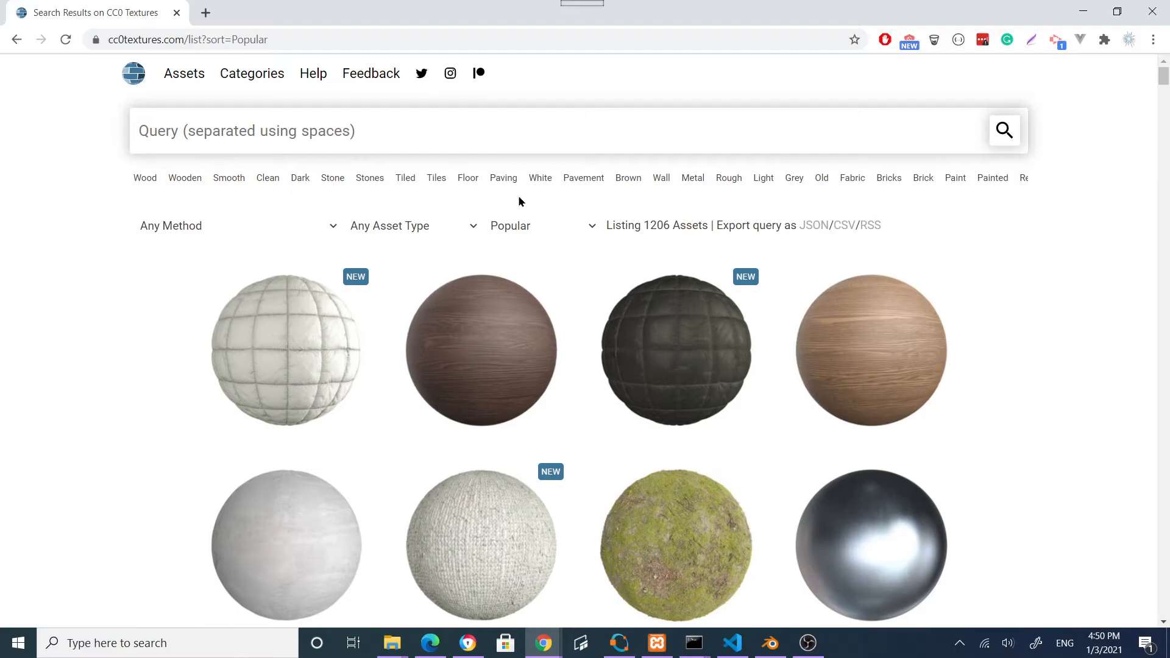
{"action": "left_click", "coordinate": [852, 178]}
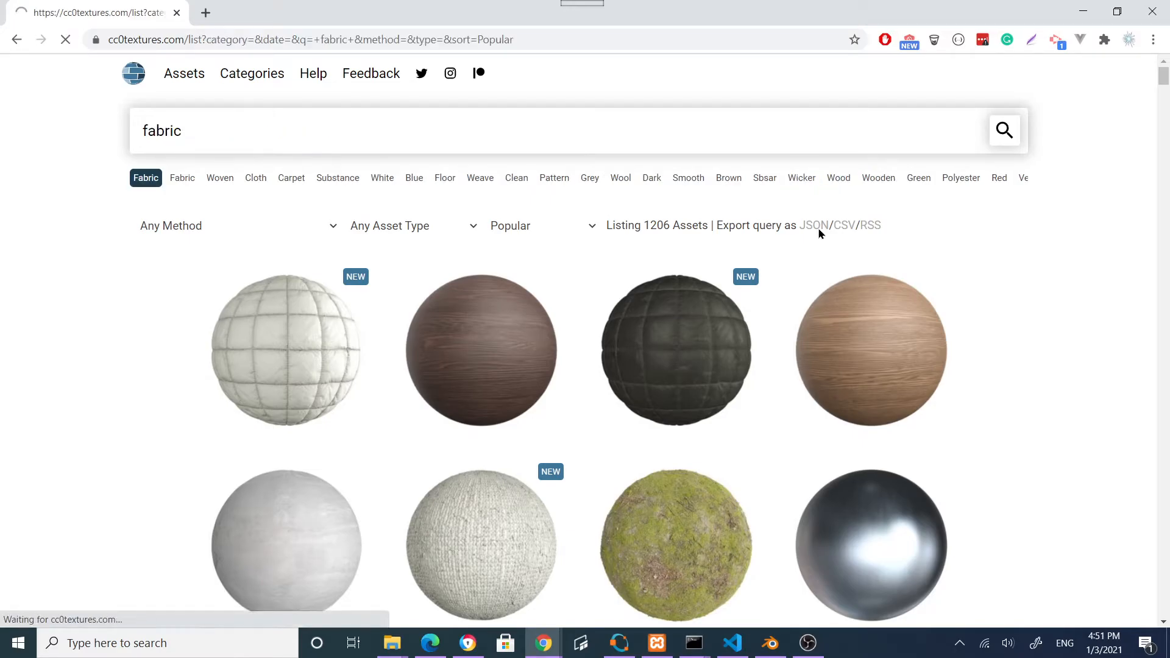
{"action": "scroll", "coordinate": [792, 293], "scroll_direction": "down", "scroll_amount": 1}
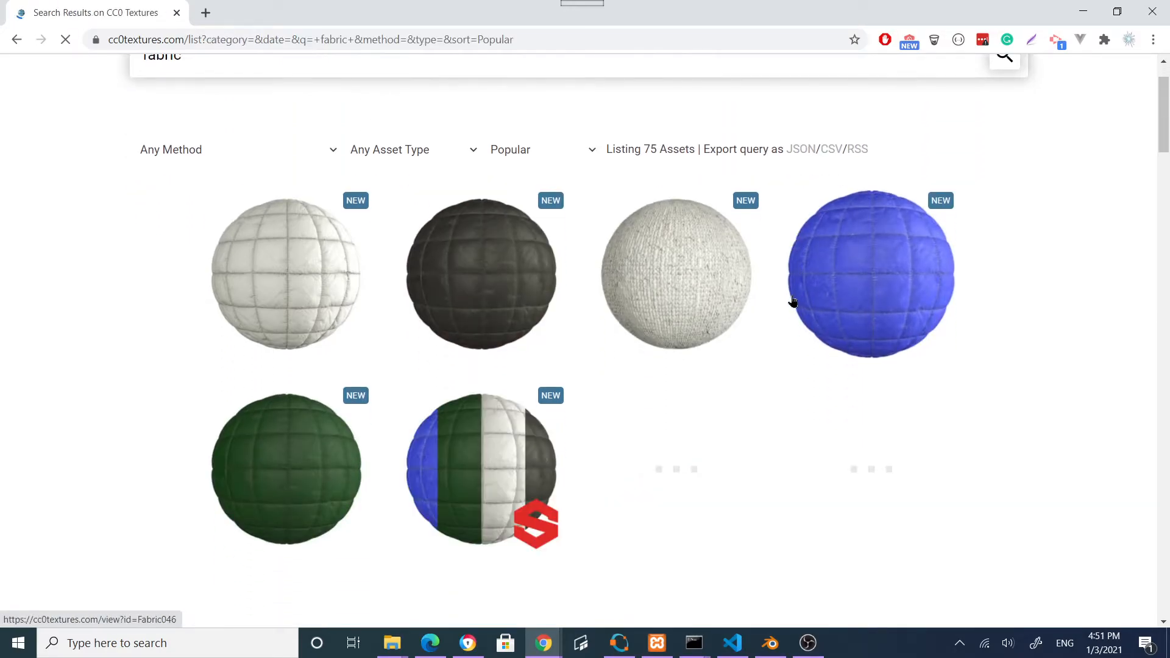
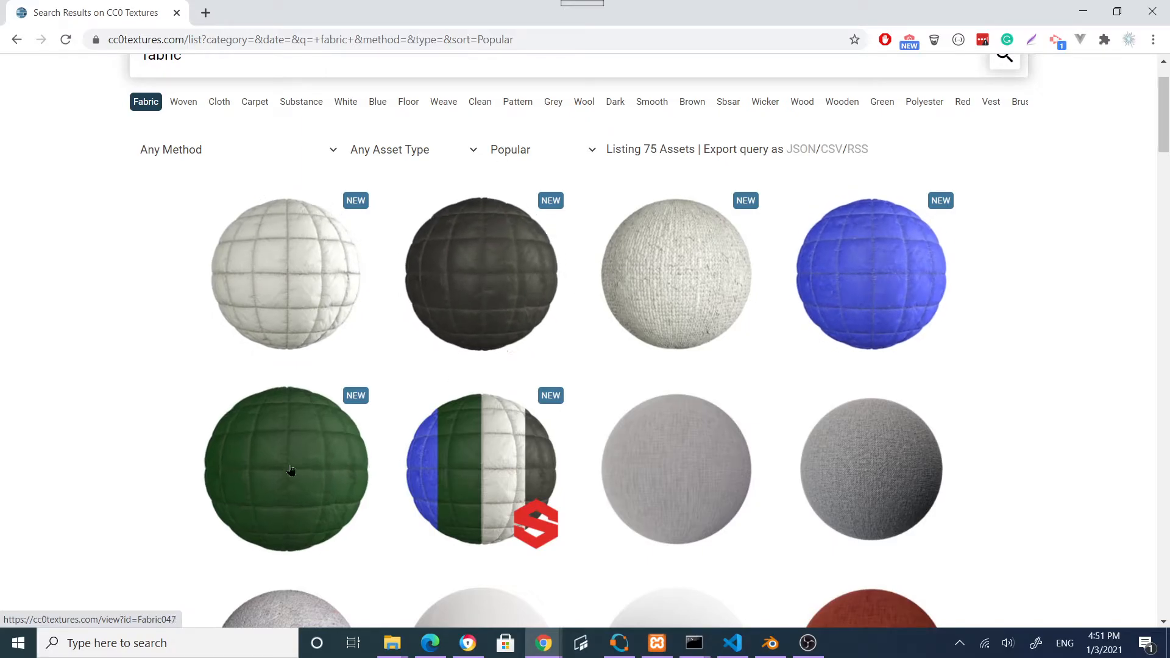
Browse the fabric results and open the blue quilted Fabric 046 asset
{"action": "scroll", "coordinate": [633, 365], "scroll_direction": "down", "scroll_amount": 3}
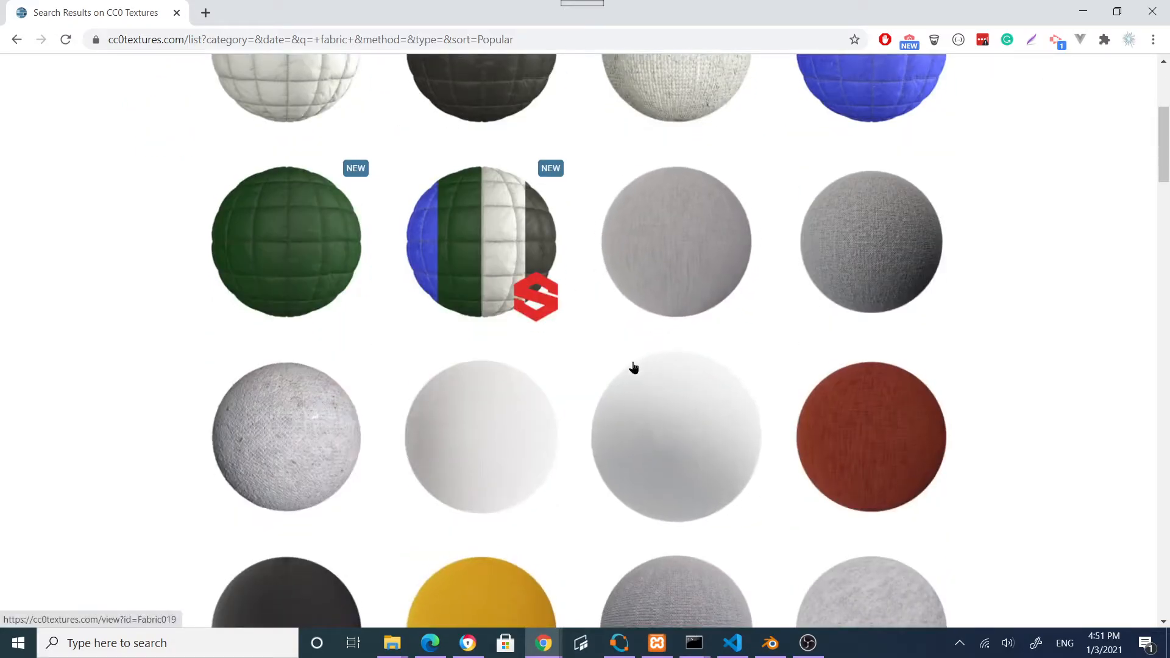
{"action": "scroll", "coordinate": [634, 369], "scroll_direction": "up", "scroll_amount": 4}
{"action": "left_click", "coordinate": [866, 354]}
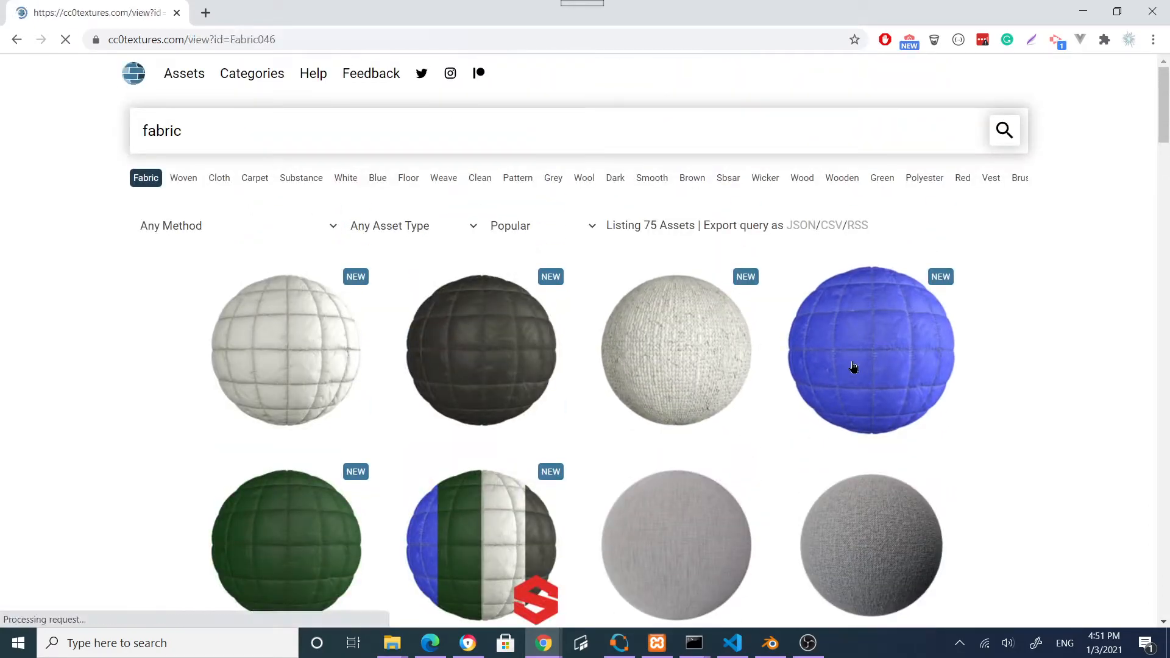
{"action": "scroll", "coordinate": [779, 463], "scroll_direction": "down", "scroll_amount": 1}
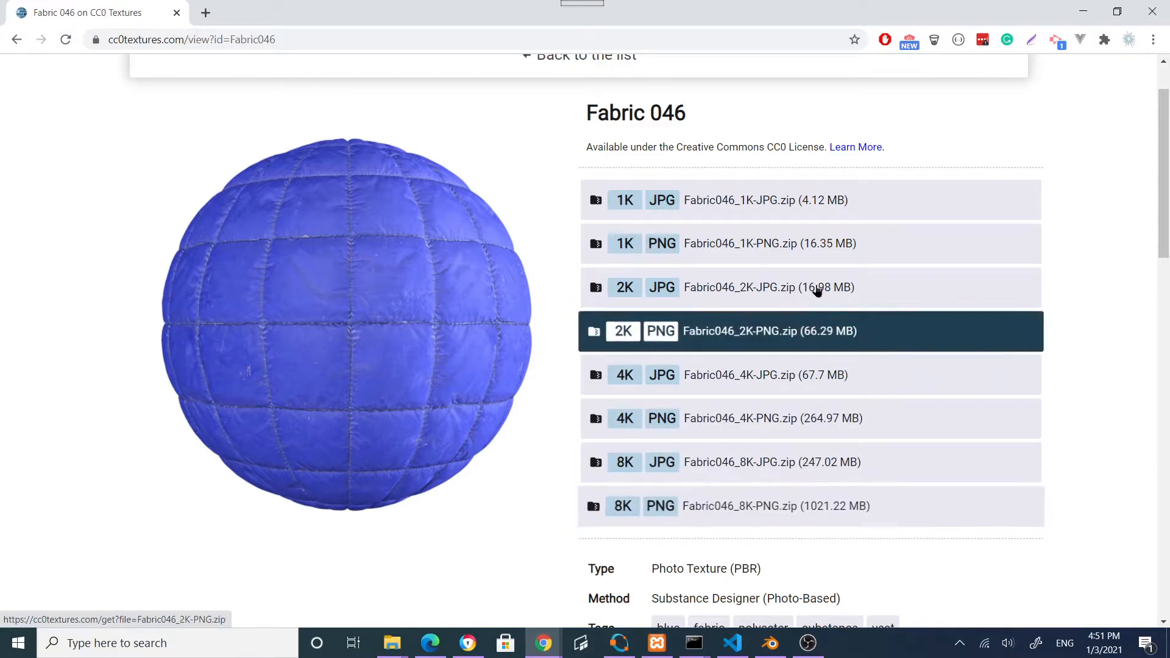
Download Fabric046_4K-JPG.zip and Fabric046_2K-PNG.zip, saving them in the textures folder
{"action": "left_click", "coordinate": [762, 375]}
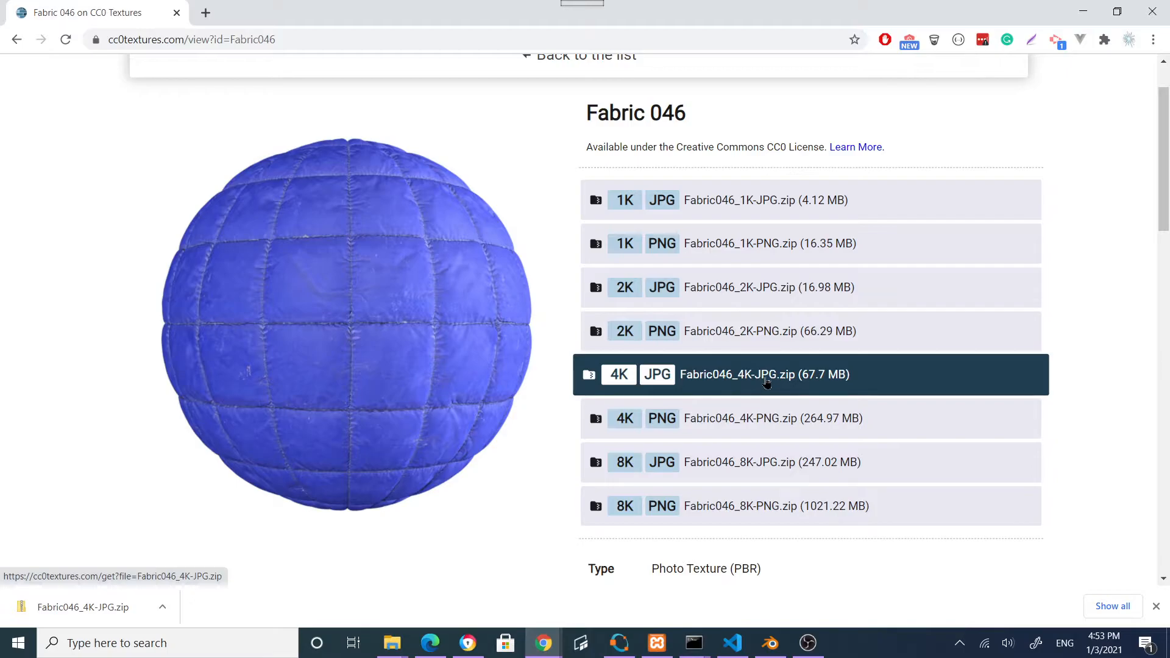
{"action": "left_click", "coordinate": [756, 336]}
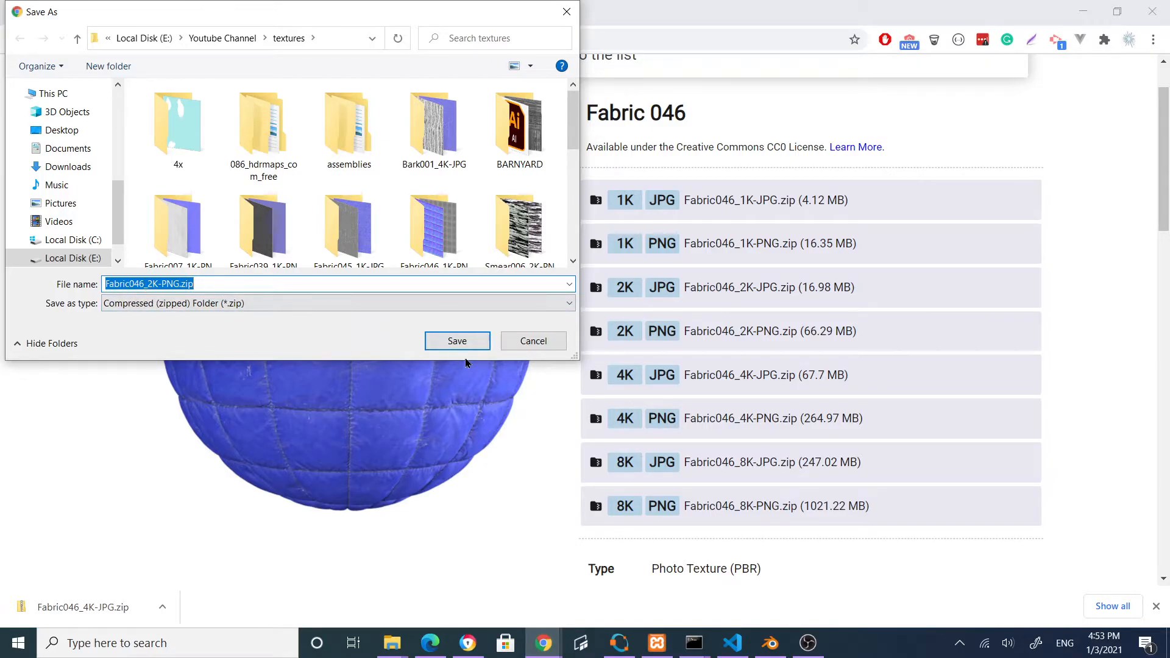
{"action": "left_click", "coordinate": [451, 341]}
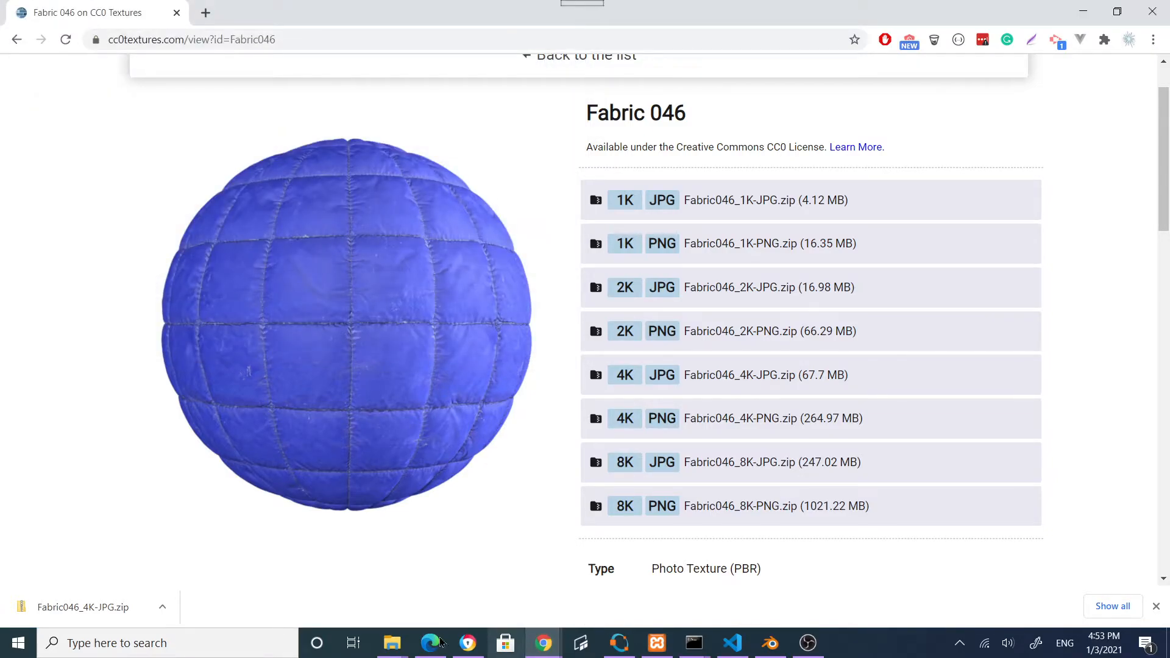
Switch to the textures folder in File Explorer and sort its contents by date, newest first
{"action": "left_click", "coordinate": [392, 643]}
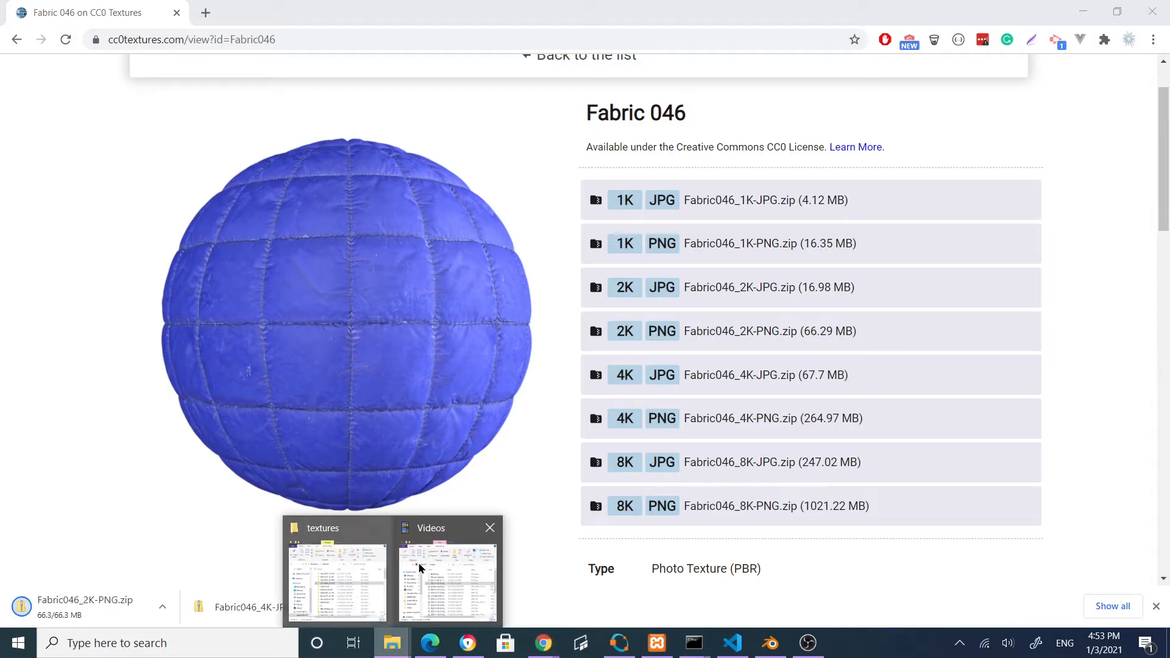
{"action": "left_click", "coordinate": [339, 549]}
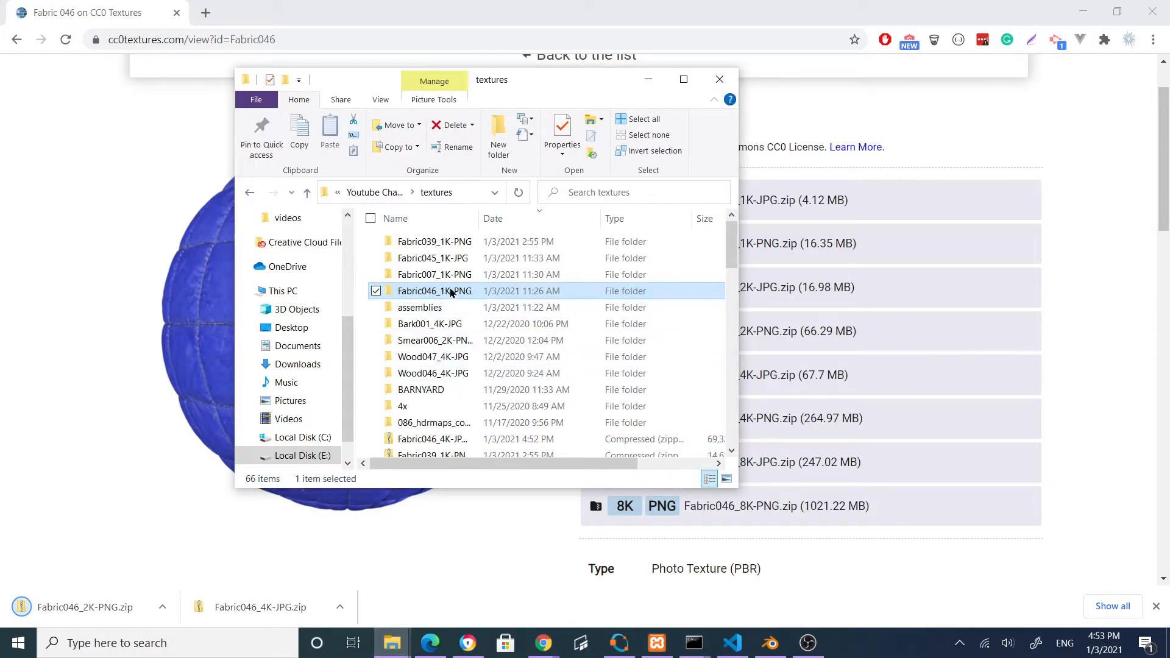
{"action": "left_click", "coordinate": [498, 223]}
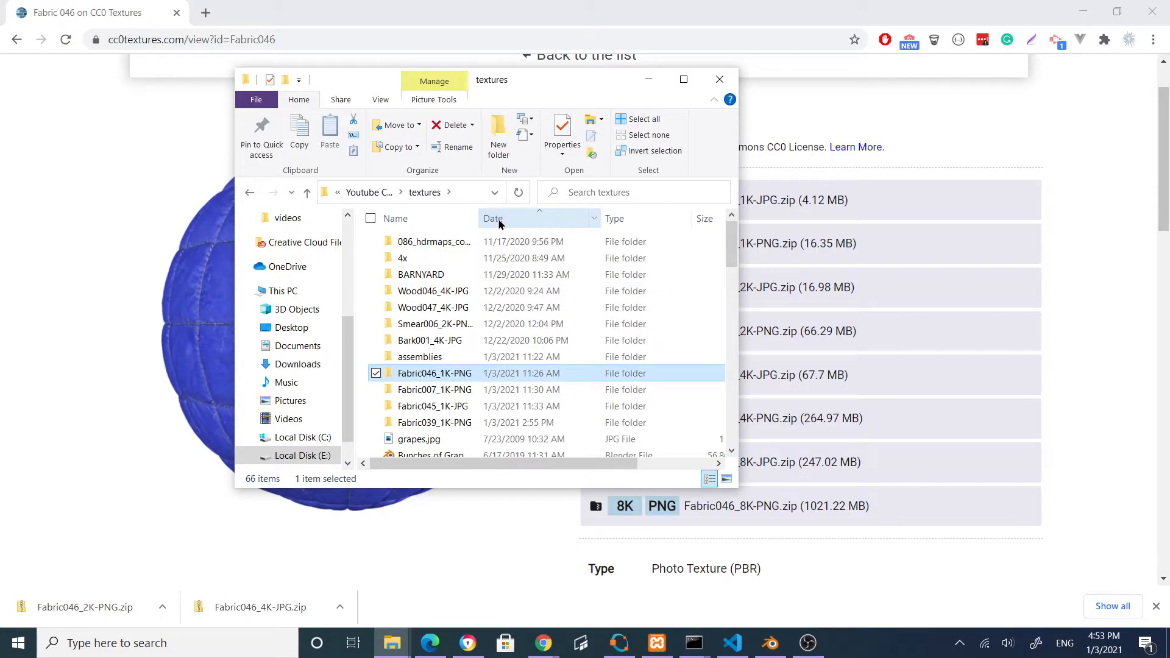
{"action": "left_click", "coordinate": [499, 223]}
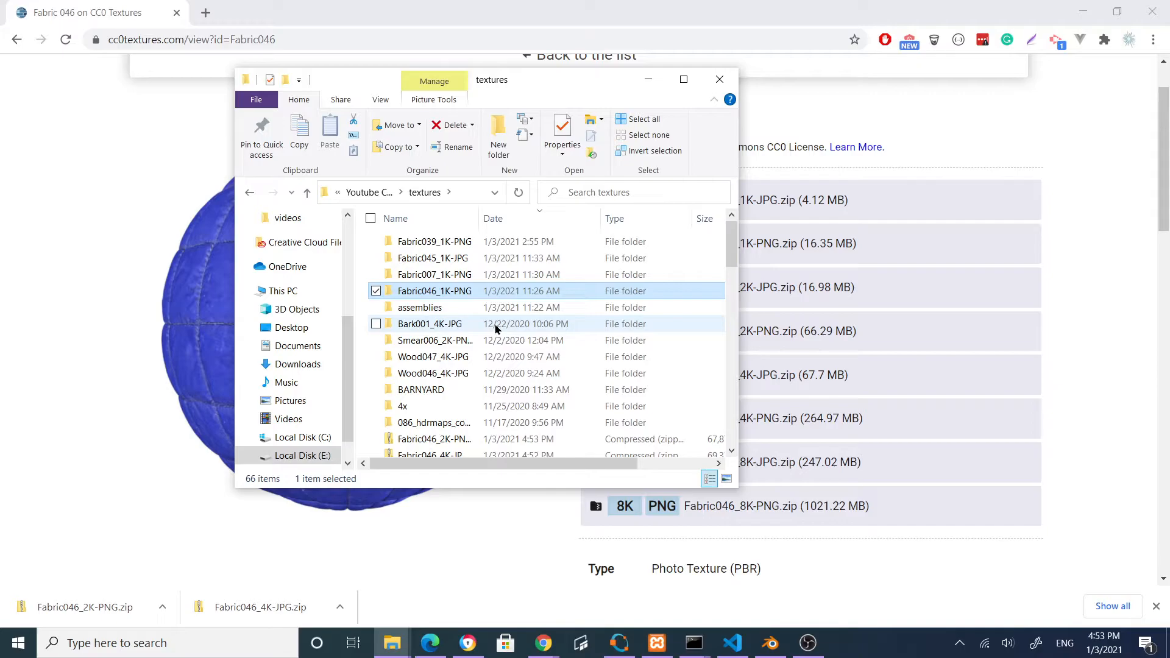
Extract the Fabric046_2K-PNG archive with 7-Zip into its own Fabric046_2K-PNG folder
{"action": "left_click", "coordinate": [448, 440]}
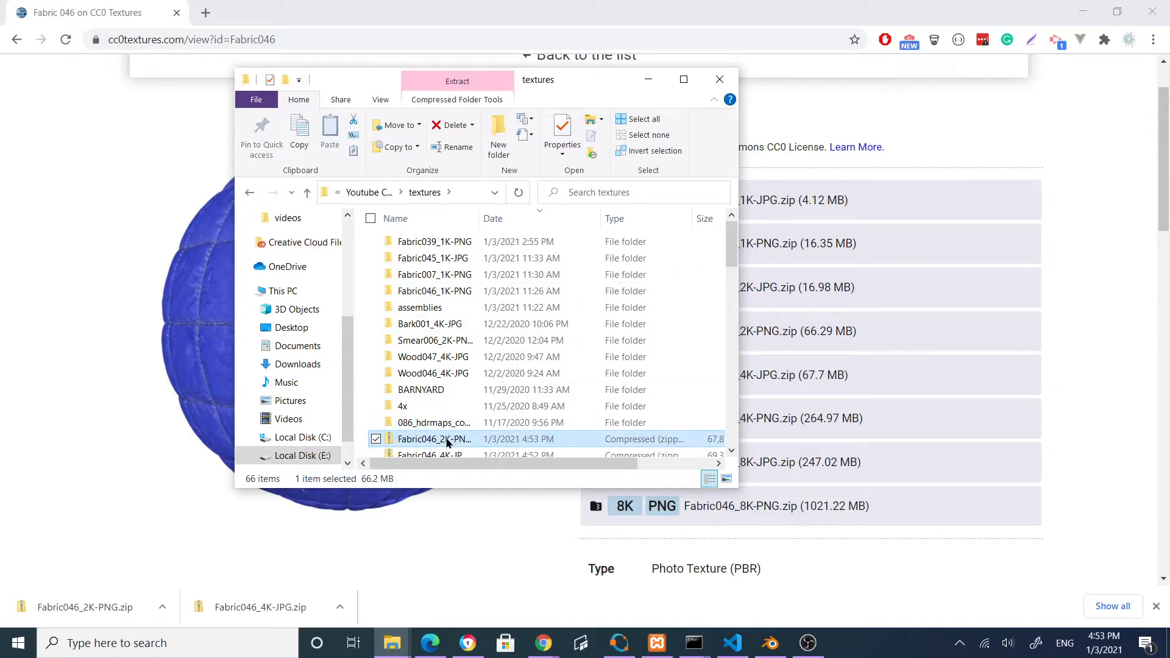
{"action": "right_click", "coordinate": [446, 439]}
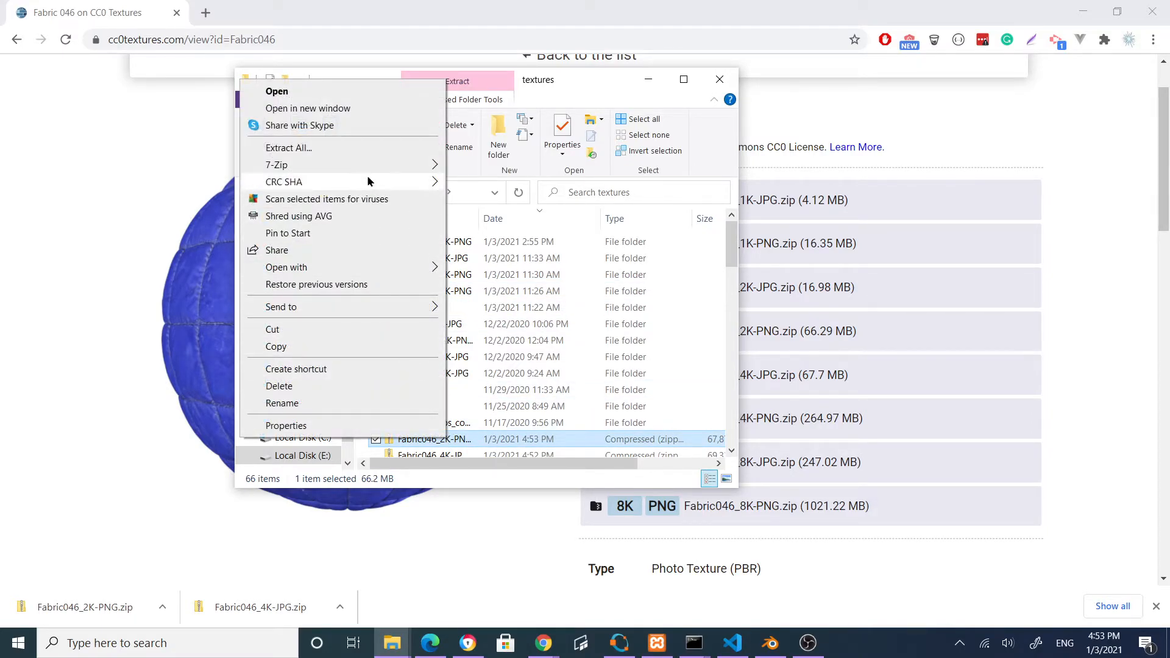
{"action": "mouse_move", "coordinate": [368, 167]}
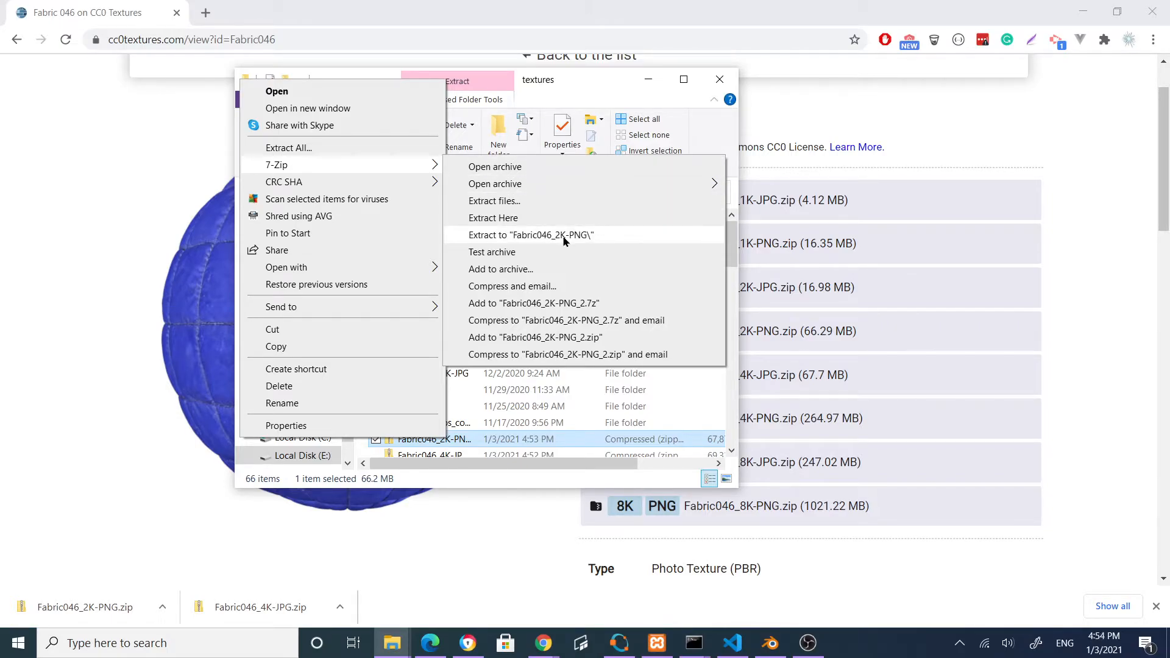
{"action": "left_click", "coordinate": [564, 236]}
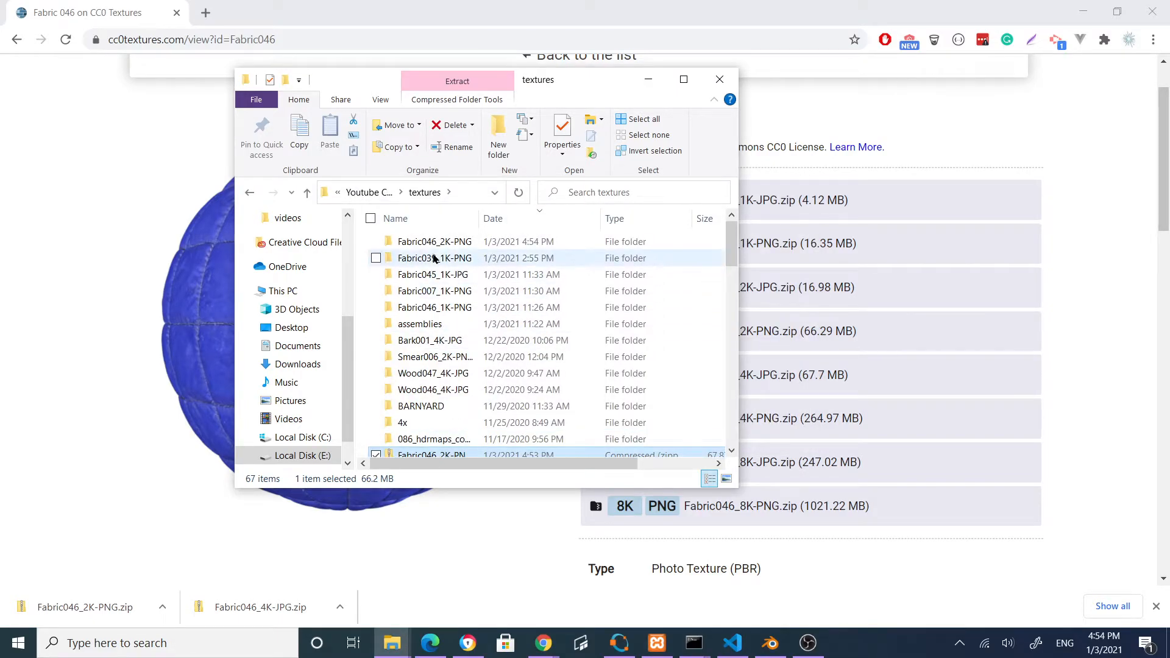
Open the extracted Fabric046_2K-PNG folder and examine its color, normal, roughness, ambient occlusion and displacement maps
{"action": "left_click", "coordinate": [440, 245]}
{"action": "double_click", "coordinate": [450, 245]}
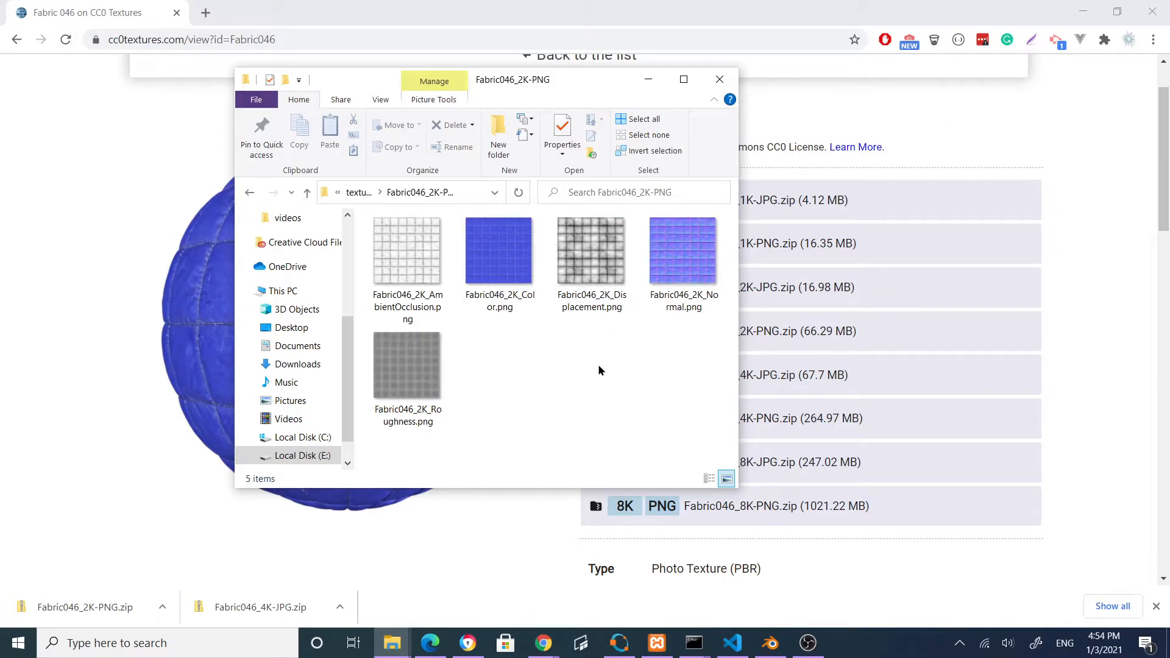
{"action": "left_click", "coordinate": [515, 261]}
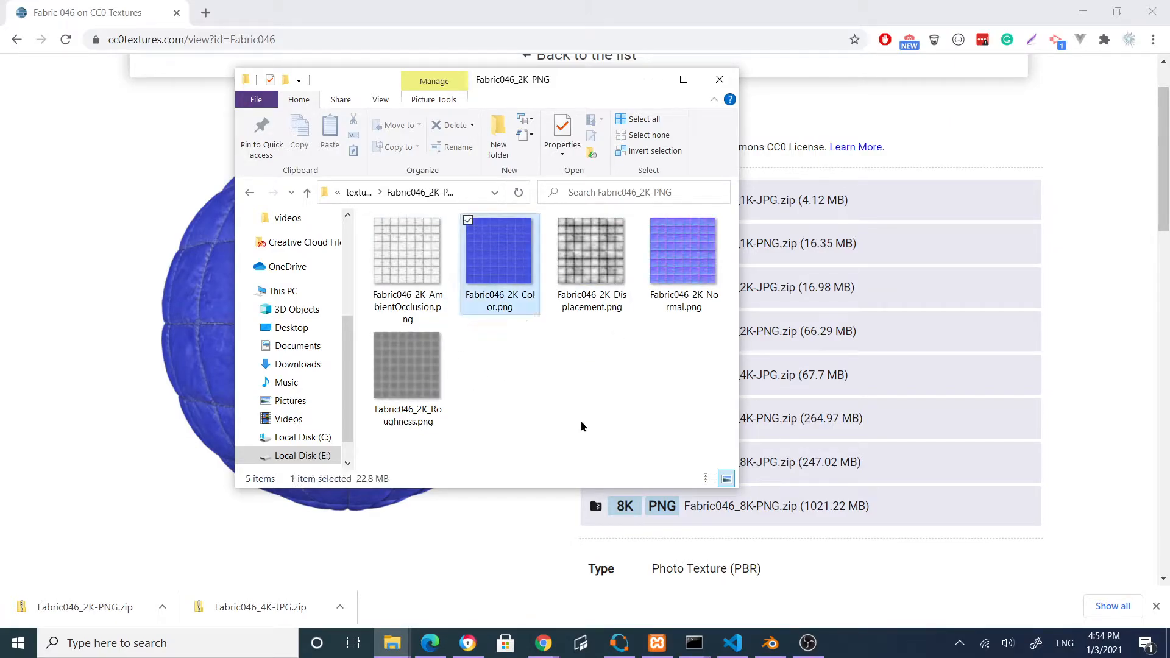
{"action": "left_click", "coordinate": [698, 266]}
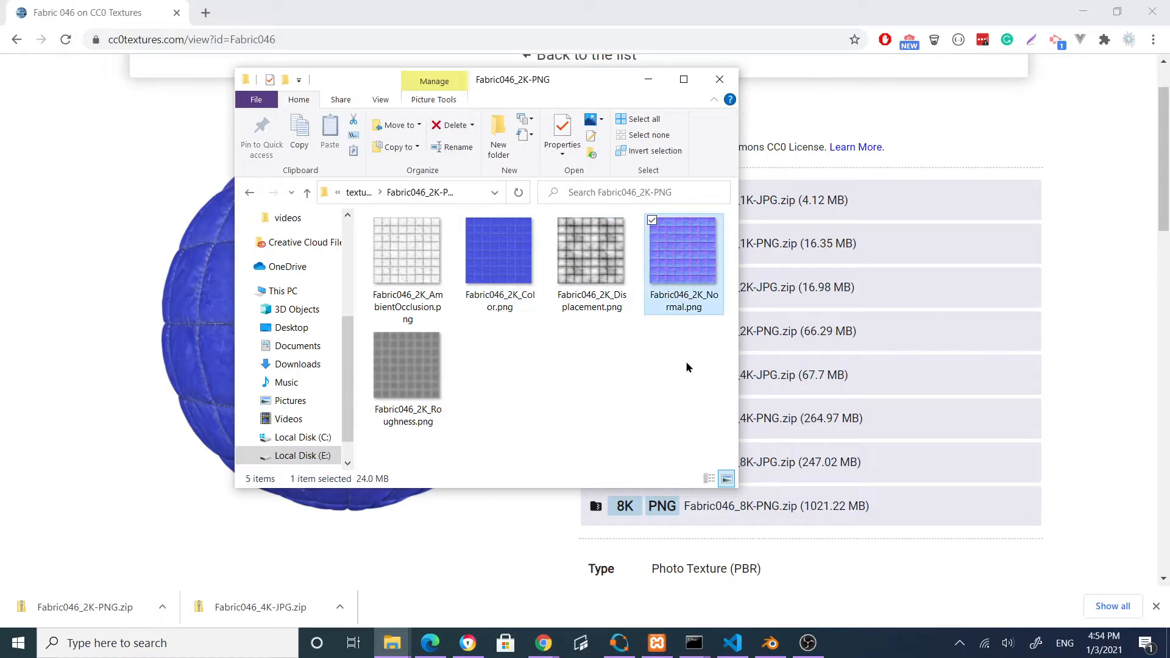
{"action": "left_click", "coordinate": [406, 363]}
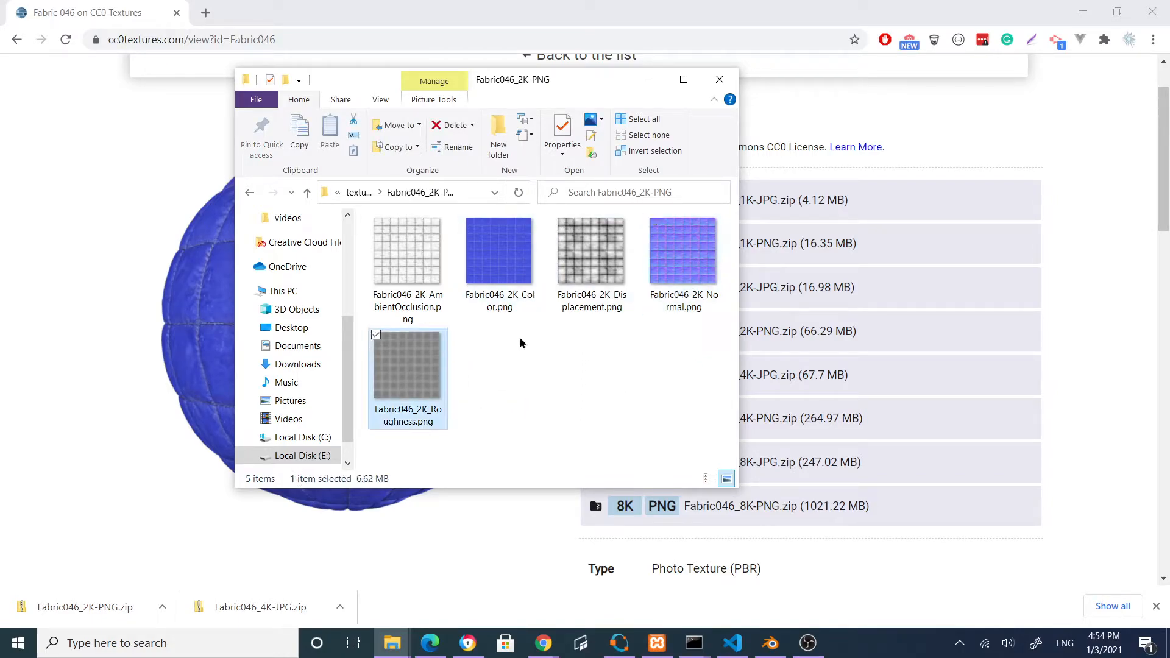
{"action": "left_click", "coordinate": [400, 281]}
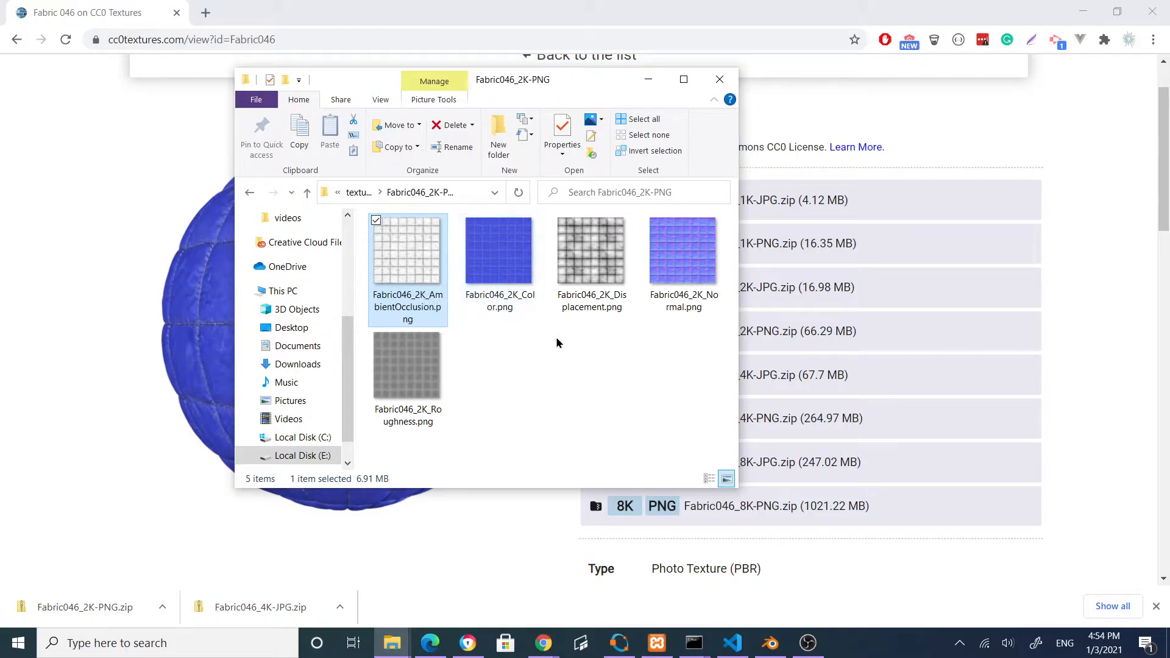
{"action": "left_click", "coordinate": [396, 374]}
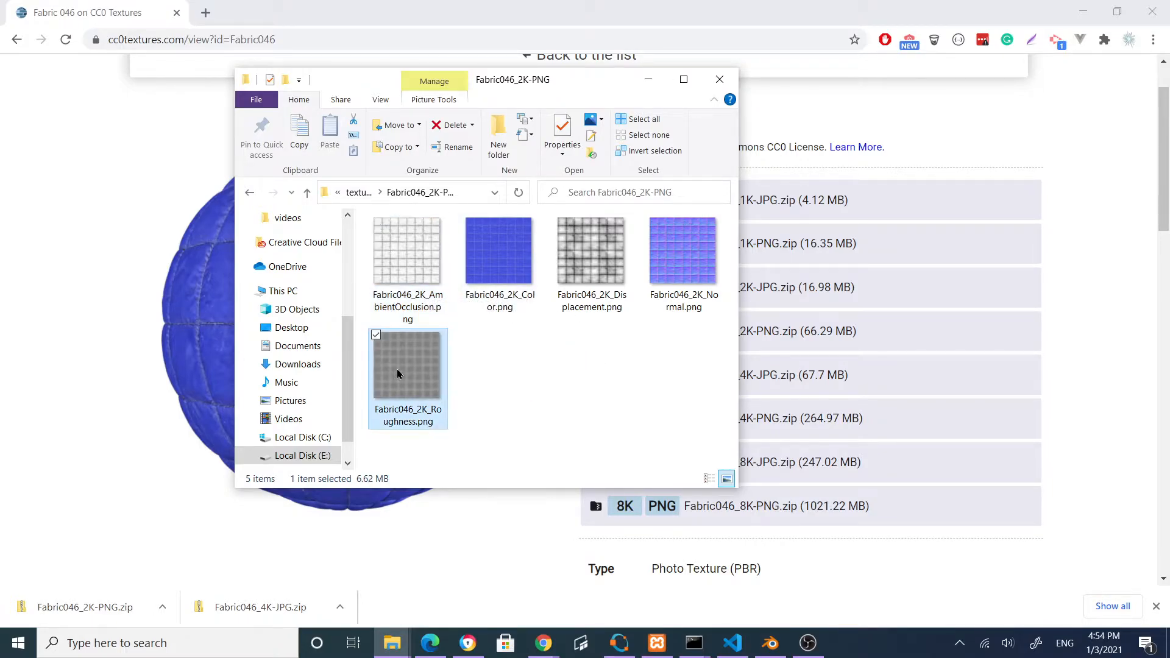
{"action": "left_click", "coordinate": [678, 275]}
{"action": "left_click", "coordinate": [593, 277]}
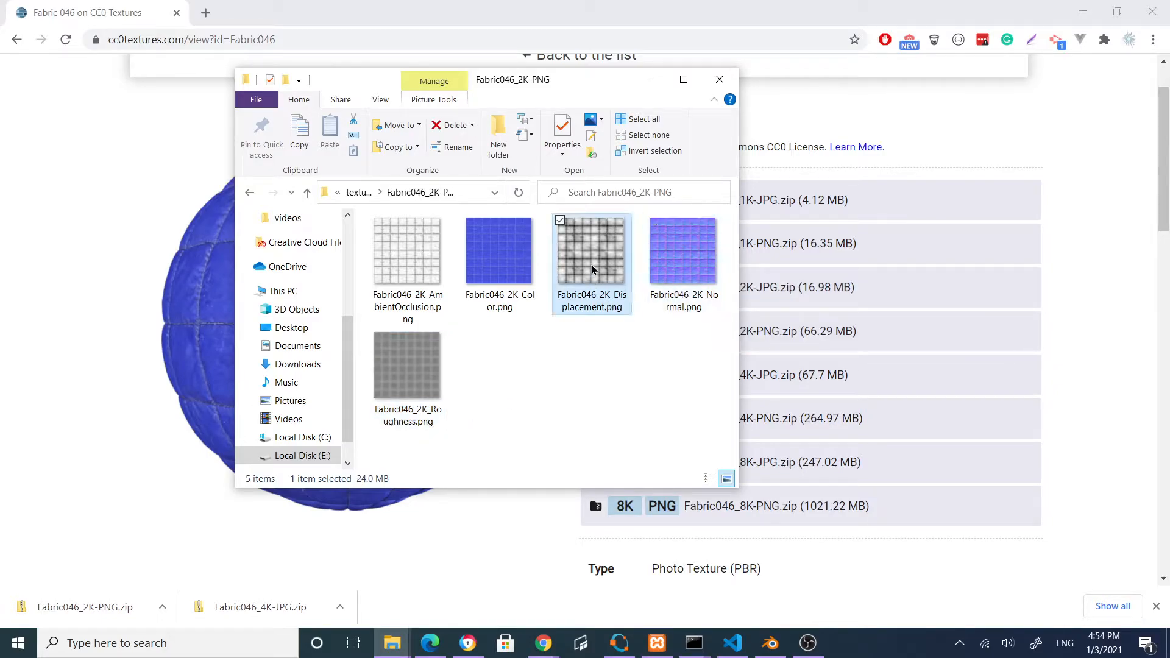
{"action": "left_click", "coordinate": [509, 266]}
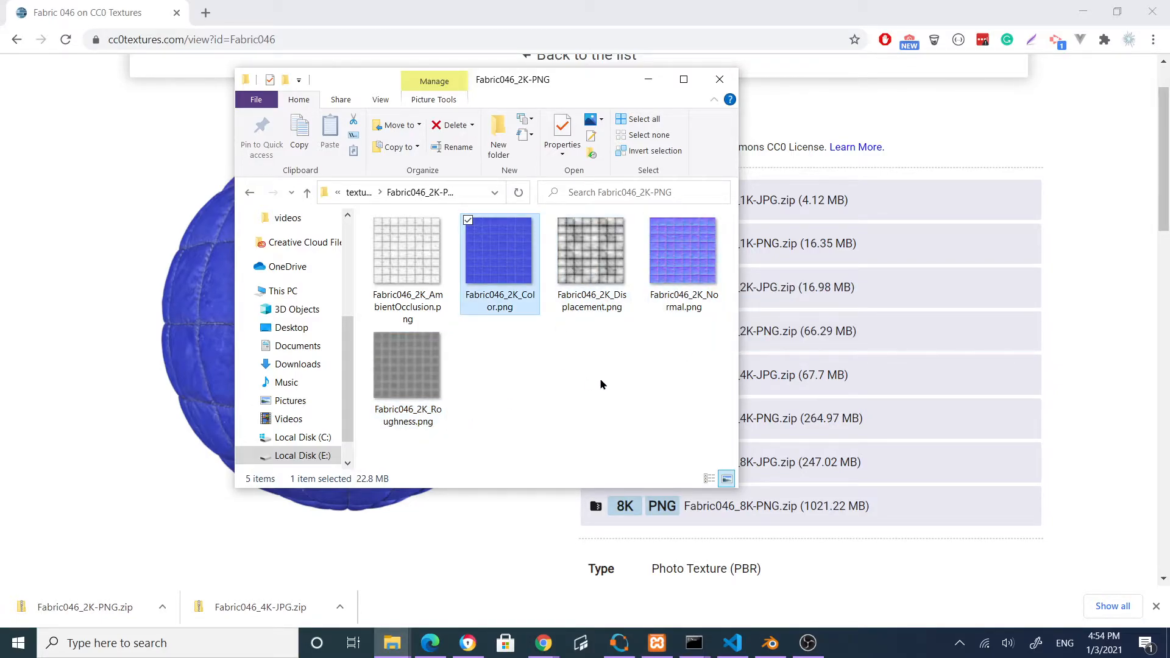
Switch to Blender, select the blanket and create a new material for it in the Shading workspace
{"action": "left_click", "coordinate": [770, 643]}
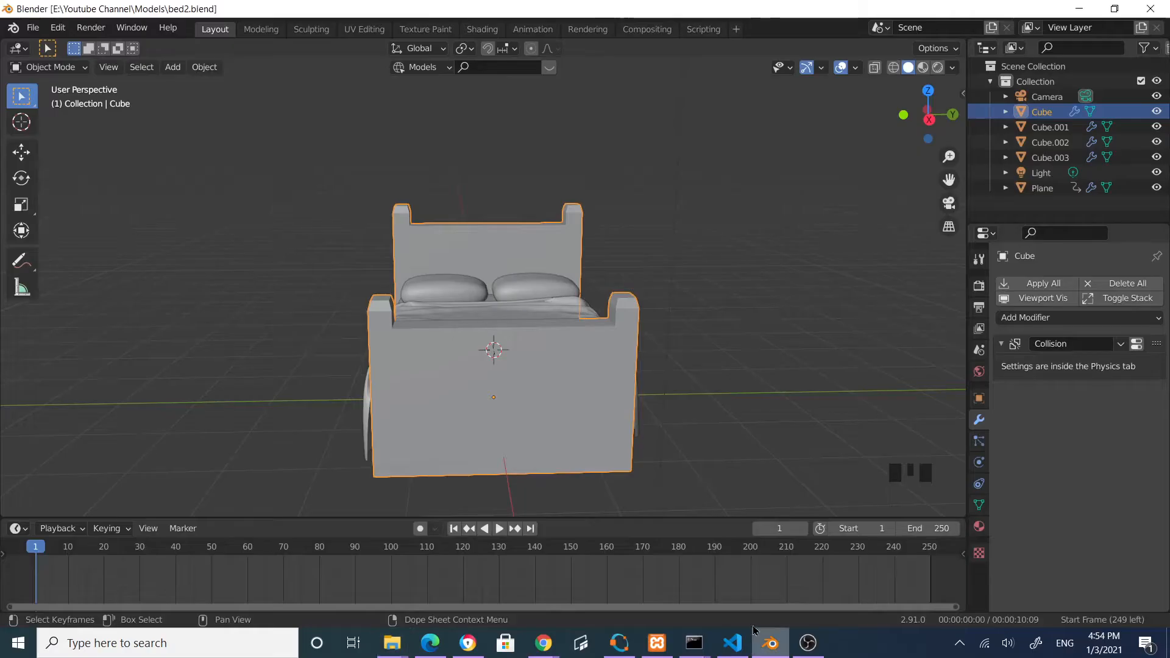
{"action": "middle_click_drag", "start_coordinate": [712, 370], "coordinate": [526, 396]}
{"action": "left_click", "coordinate": [533, 424]}
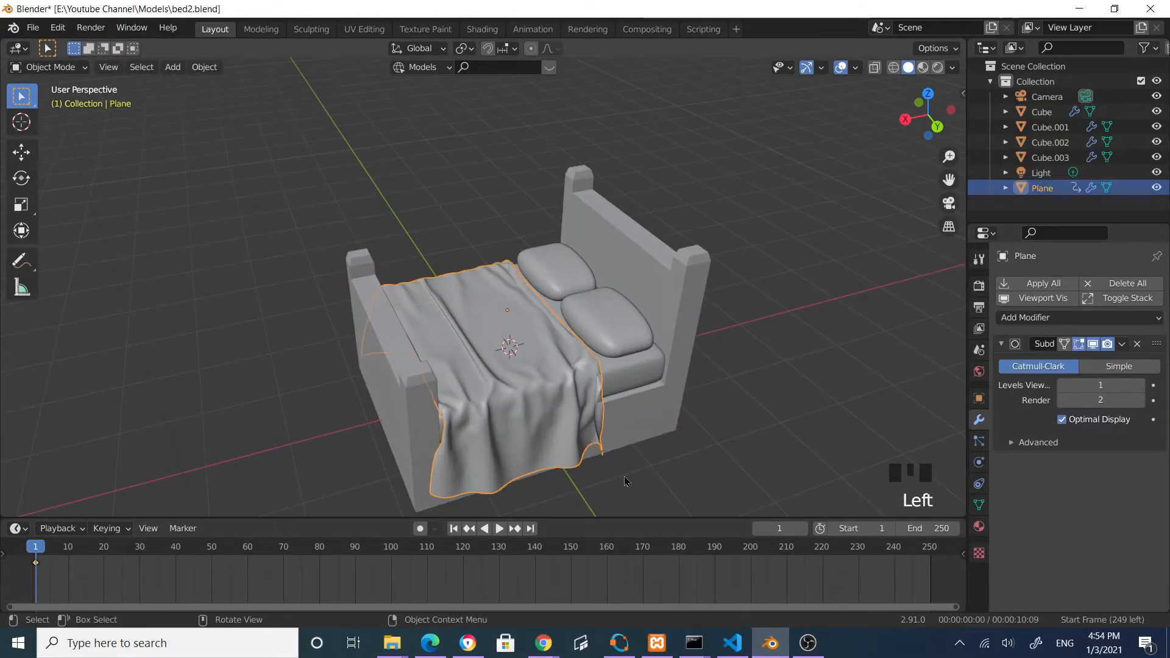
{"action": "middle_click_drag", "start_coordinate": [586, 472], "coordinate": [568, 437]}
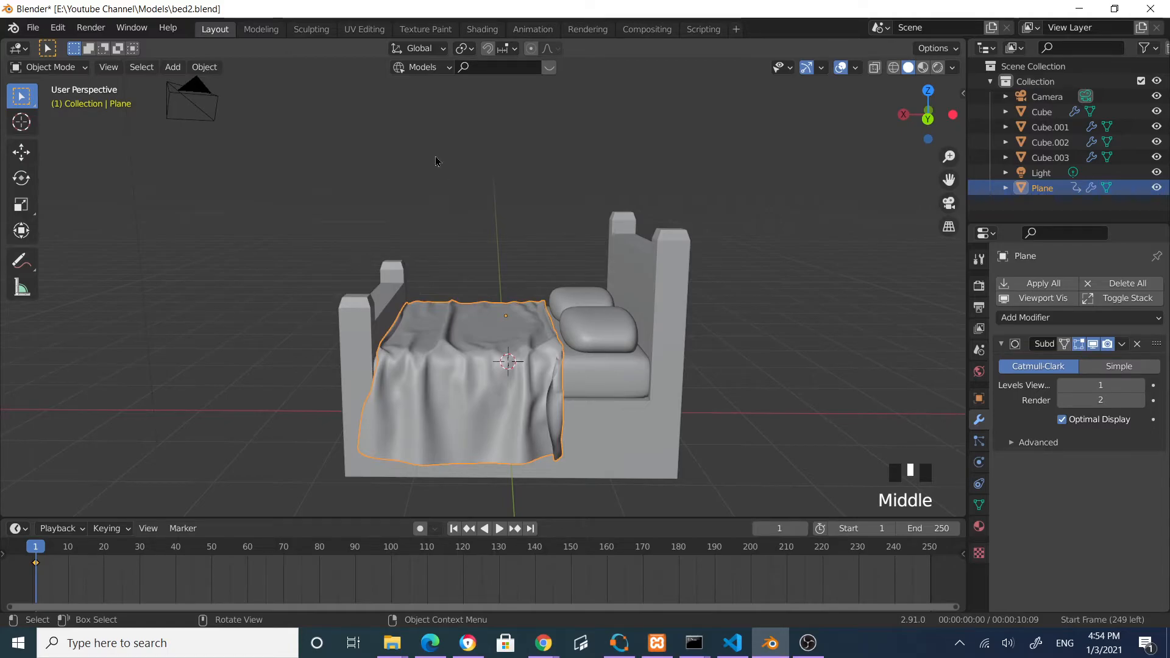
{"action": "left_click", "coordinate": [482, 30]}
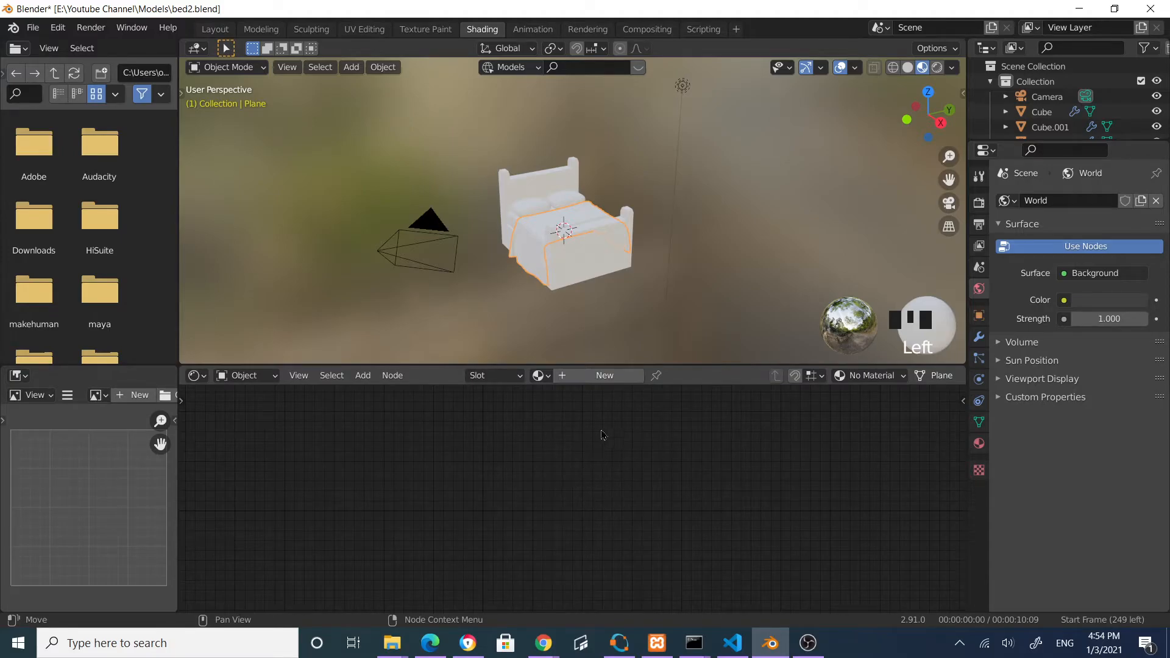
{"action": "left_click", "coordinate": [603, 375]}
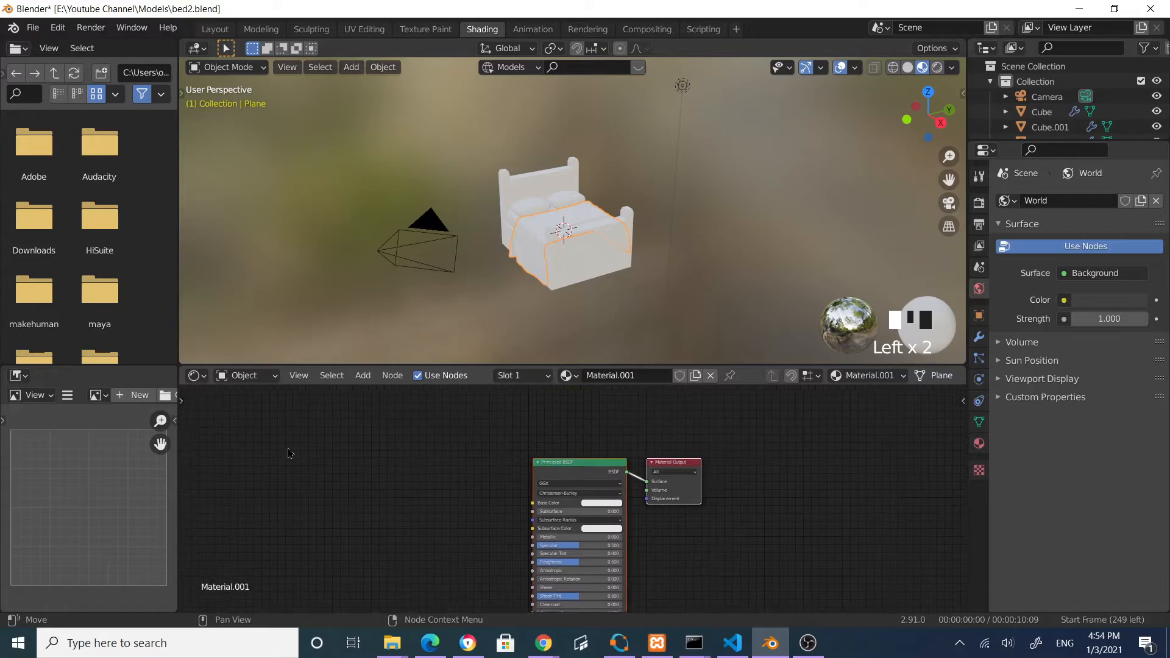
Add an Image Texture node to the blanket material and place it left of the Principled BSDF node
{"action": "left_click", "coordinate": [363, 375]}
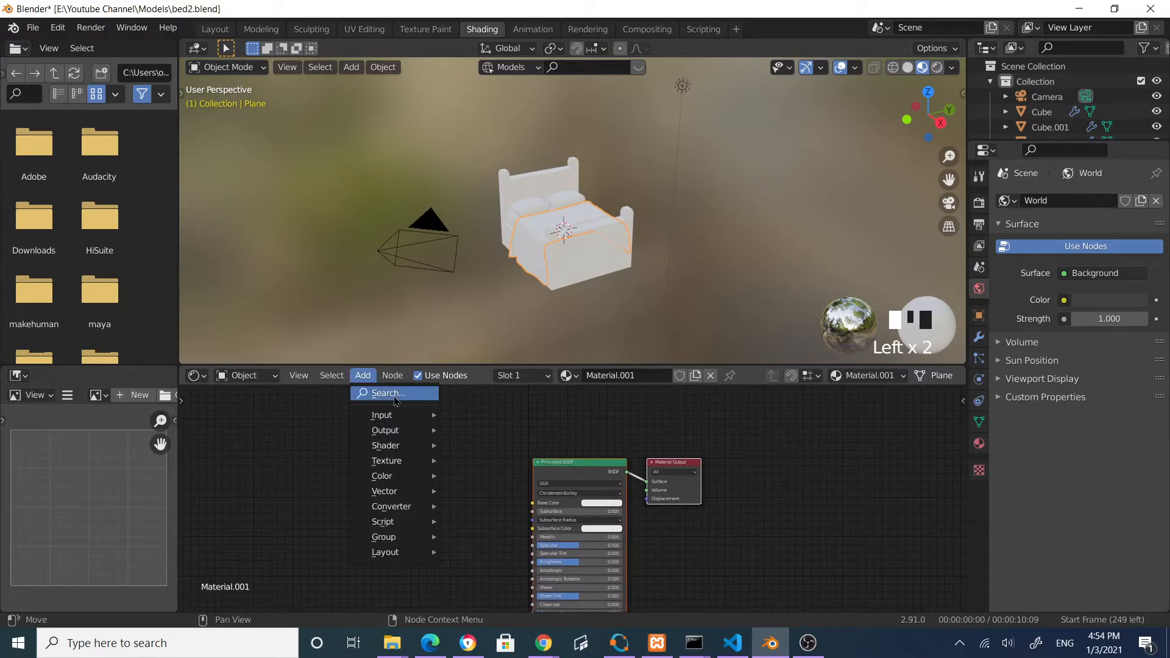
{"action": "left_click", "coordinate": [392, 395]}
{"action": "type", "text": "image"}
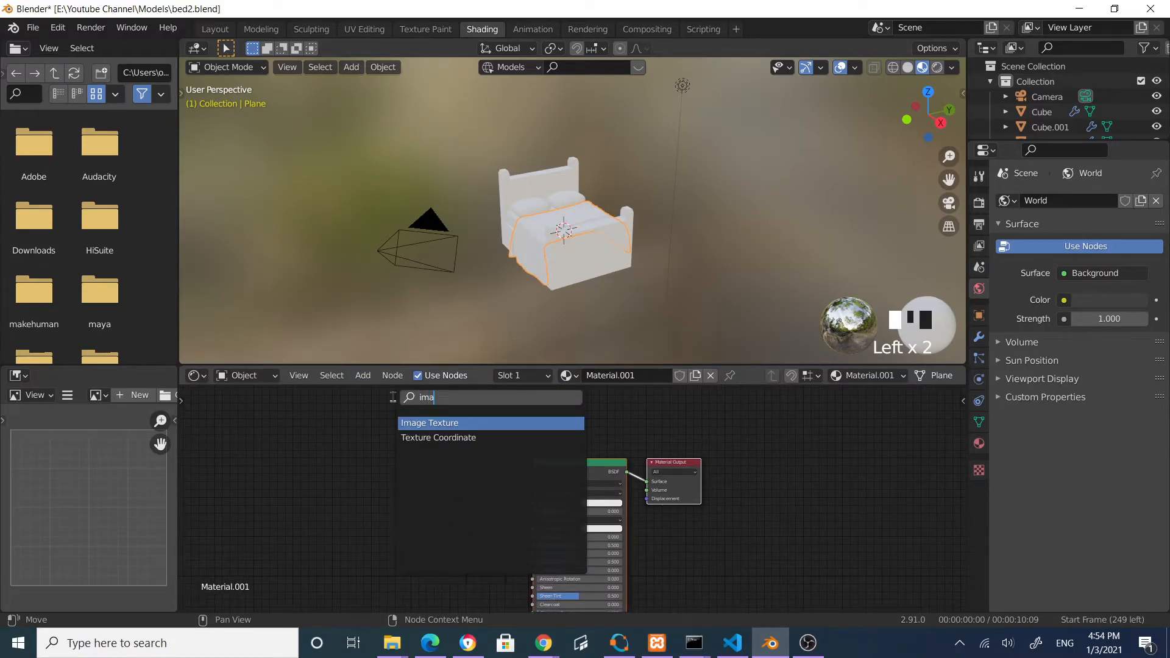
{"action": "left_click", "coordinate": [434, 427]}
{"action": "left_click", "coordinate": [412, 440]}
{"action": "left_click_drag", "start_coordinate": [410, 449], "coordinate": [400, 484]}
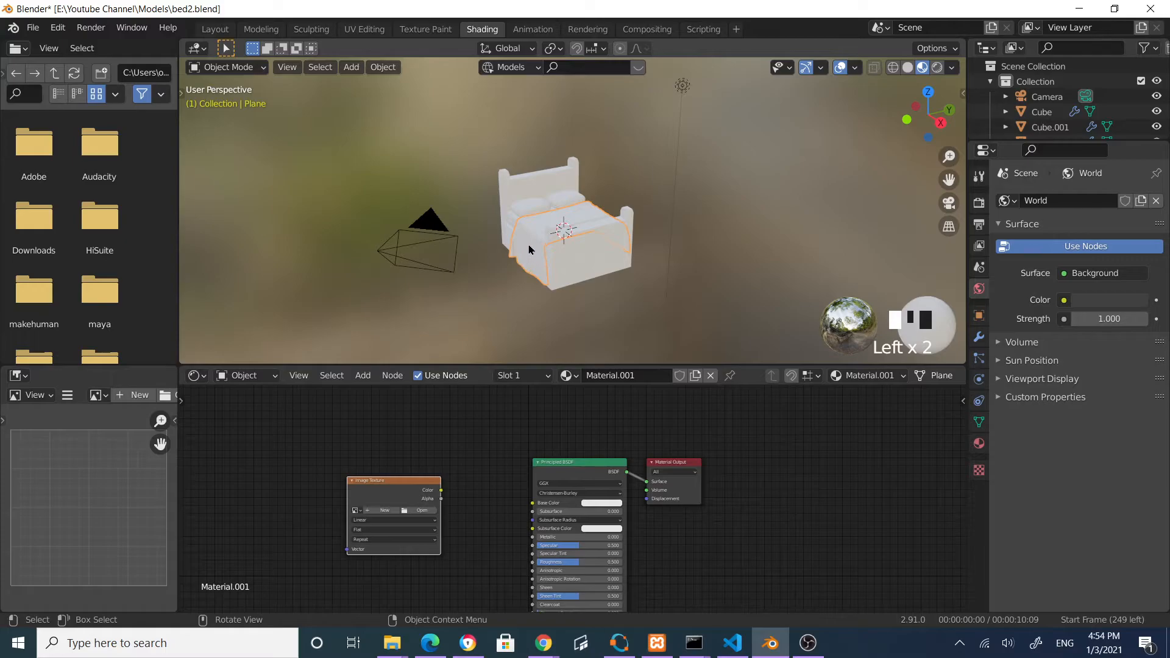
Select the blanket in the viewport and apply its scale
{"action": "scroll", "coordinate": [529, 249], "scroll_direction": "up", "scroll_amount": 4}
{"action": "middle_click_drag", "start_coordinate": [487, 250], "coordinate": [653, 243]}
{"action": "left_click", "coordinate": [578, 236]}
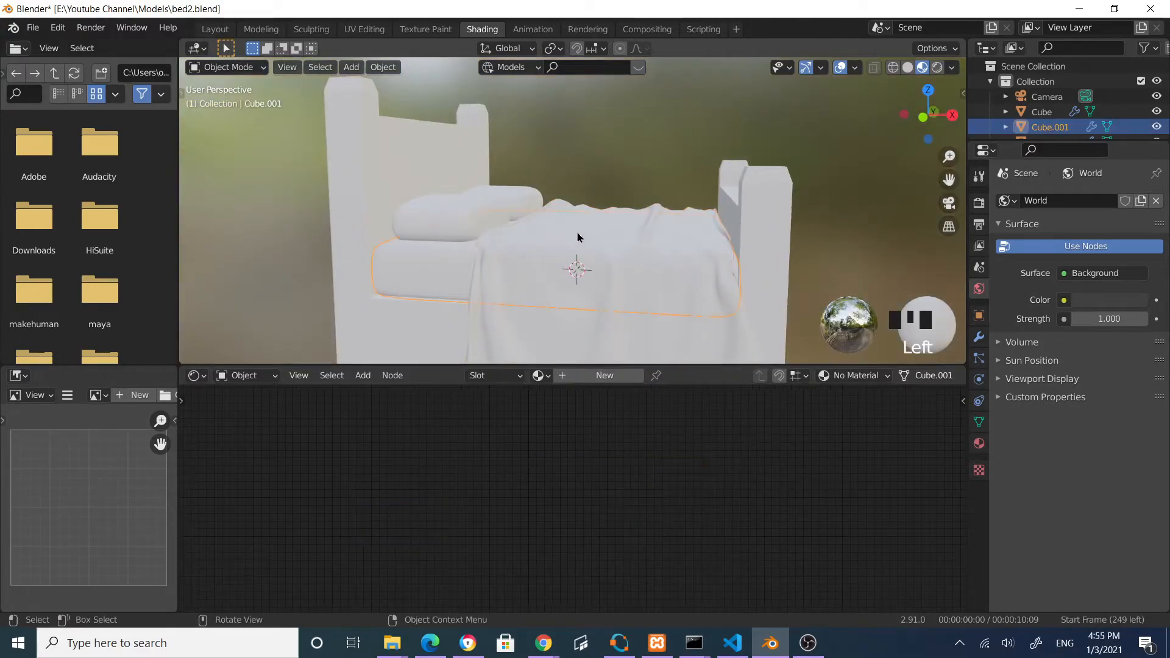
{"action": "left_click", "coordinate": [569, 329]}
{"action": "middle_click_drag", "start_coordinate": [570, 326], "coordinate": [622, 335]}
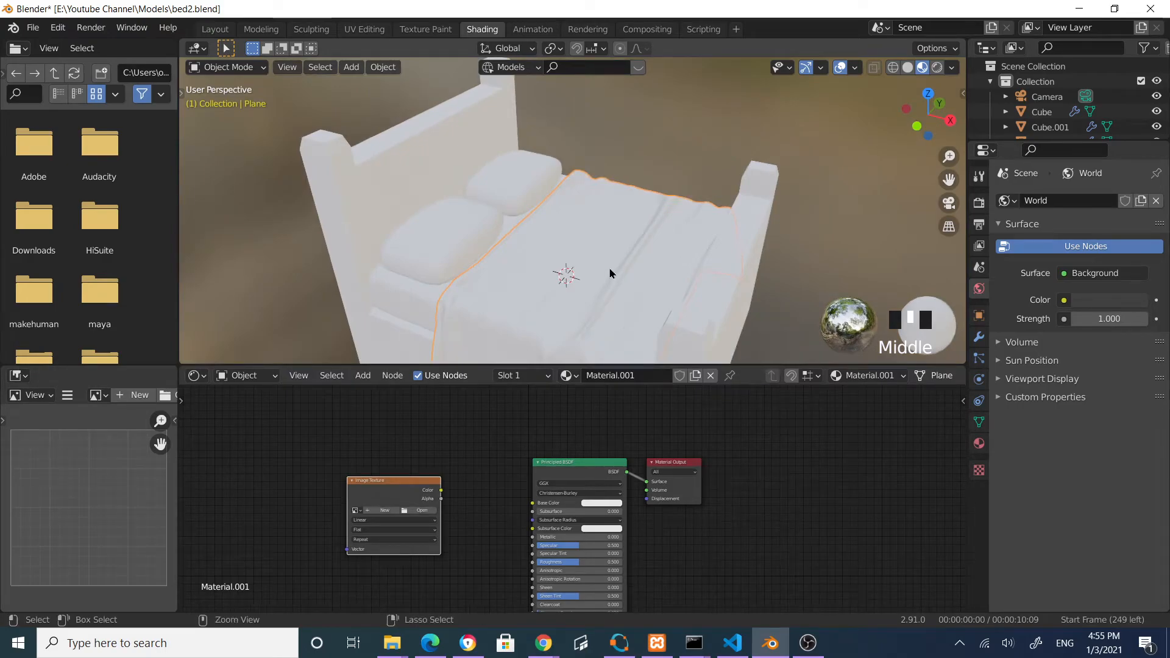
{"action": "key", "text": "ctrl+a"}
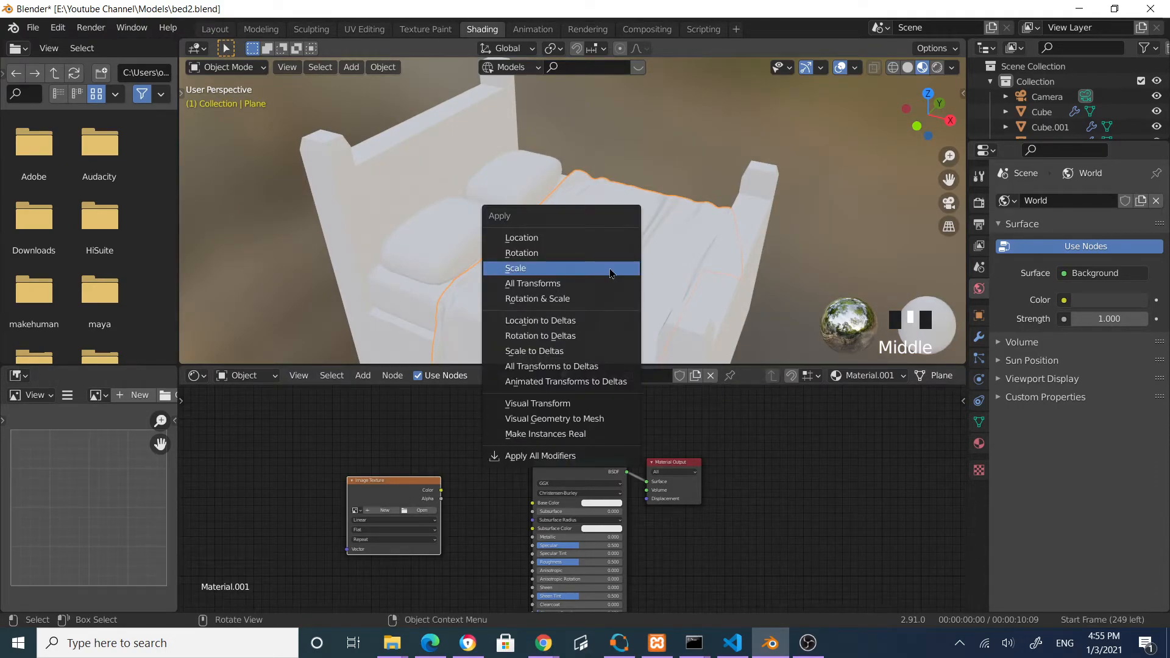
{"action": "left_click", "coordinate": [611, 273]}
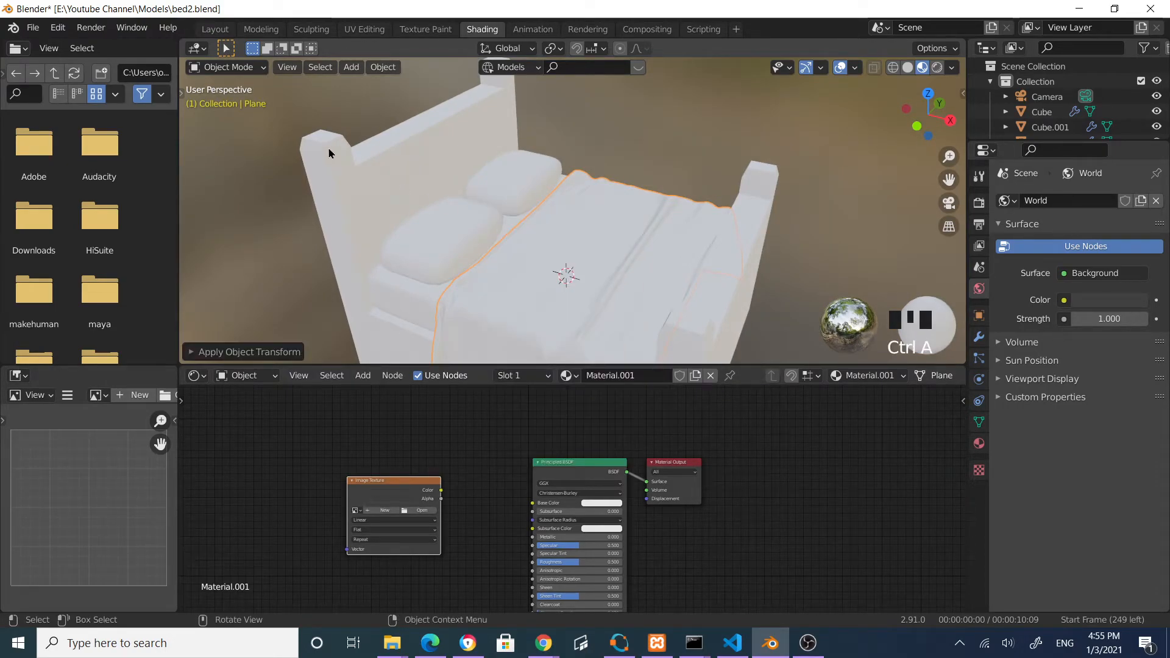
Unwrap the whole blanket mesh in the UV Editing workspace with Smart UV Project at a 66° angle limit and enable UV sync selection
{"action": "left_click", "coordinate": [364, 29]}
{"action": "middle_click_drag", "start_coordinate": [744, 365], "coordinate": [792, 368]}
{"action": "scroll", "coordinate": [793, 368], "scroll_direction": "up", "scroll_amount": 6}
{"action": "left_click", "coordinate": [805, 371]}
{"action": "key", "text": "a"}
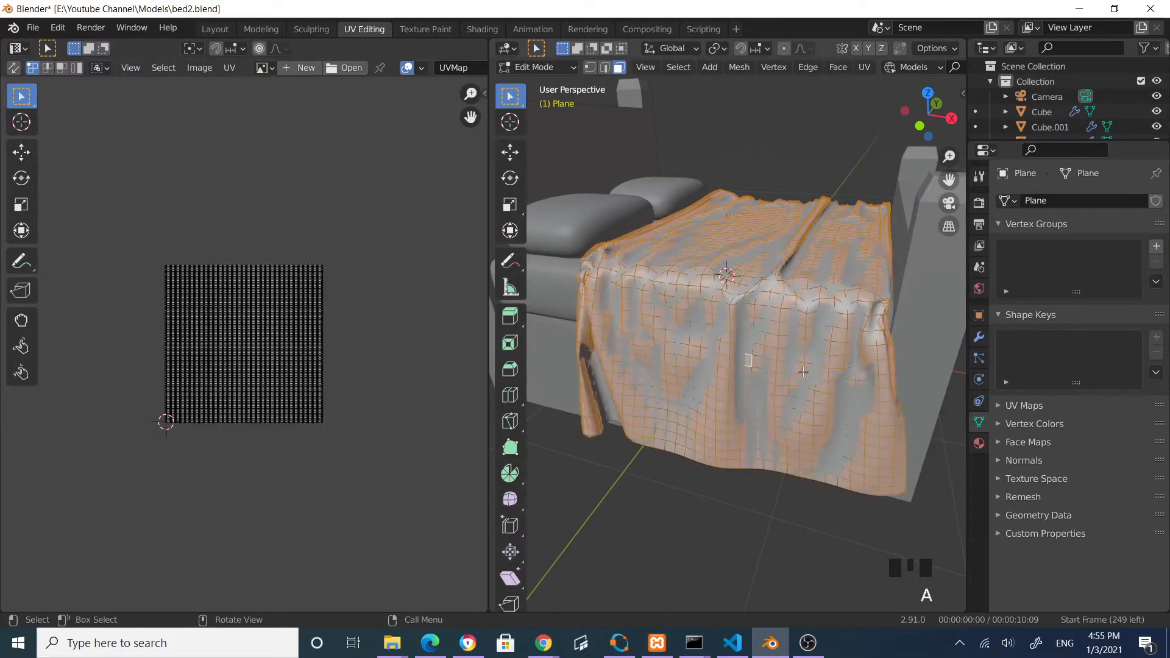
{"action": "left_click", "coordinate": [865, 67]}
{"action": "left_click", "coordinate": [914, 107]}
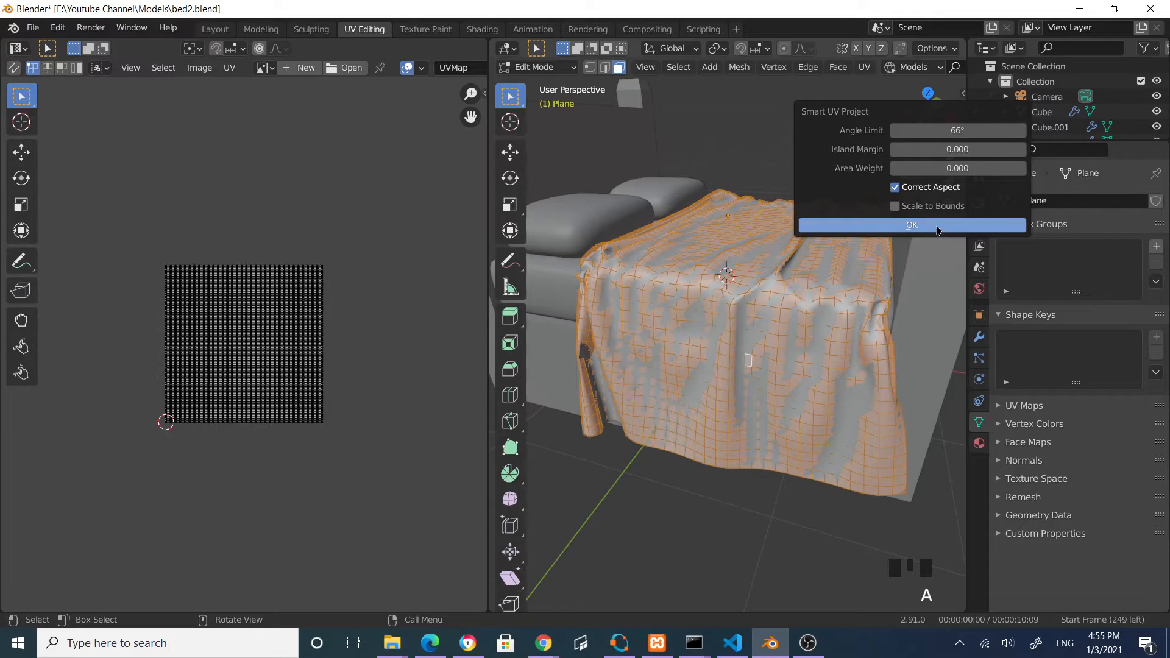
{"action": "left_click", "coordinate": [937, 226]}
{"action": "scroll", "coordinate": [244, 344], "scroll_direction": "up", "scroll_amount": 3}
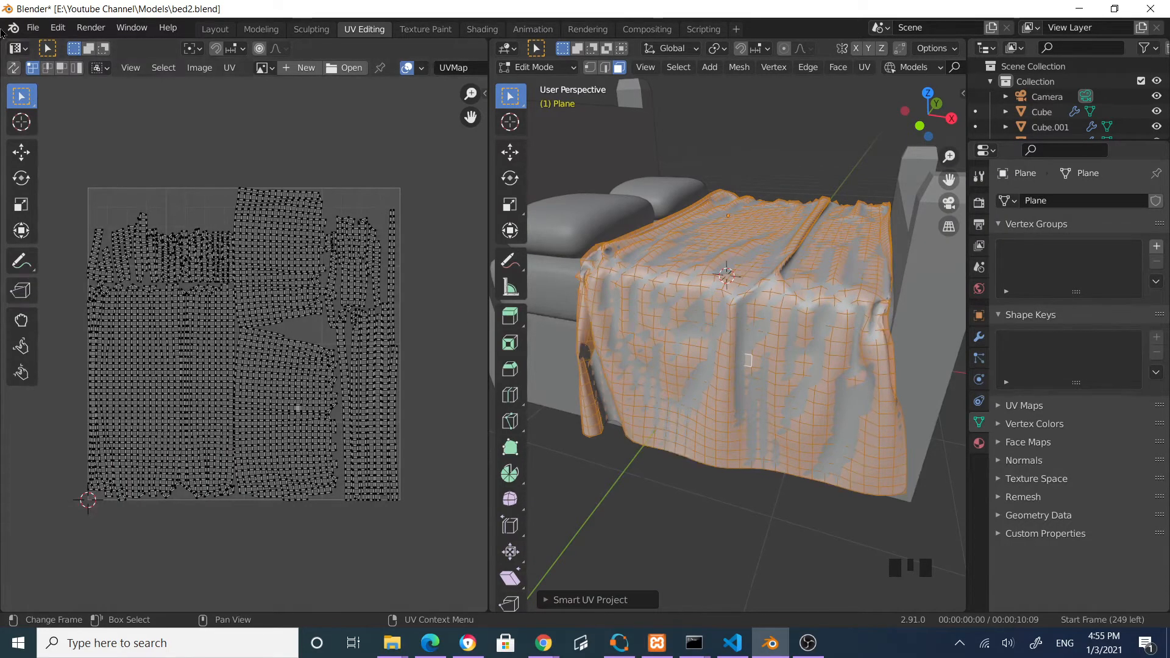
{"action": "left_click", "coordinate": [14, 68]}
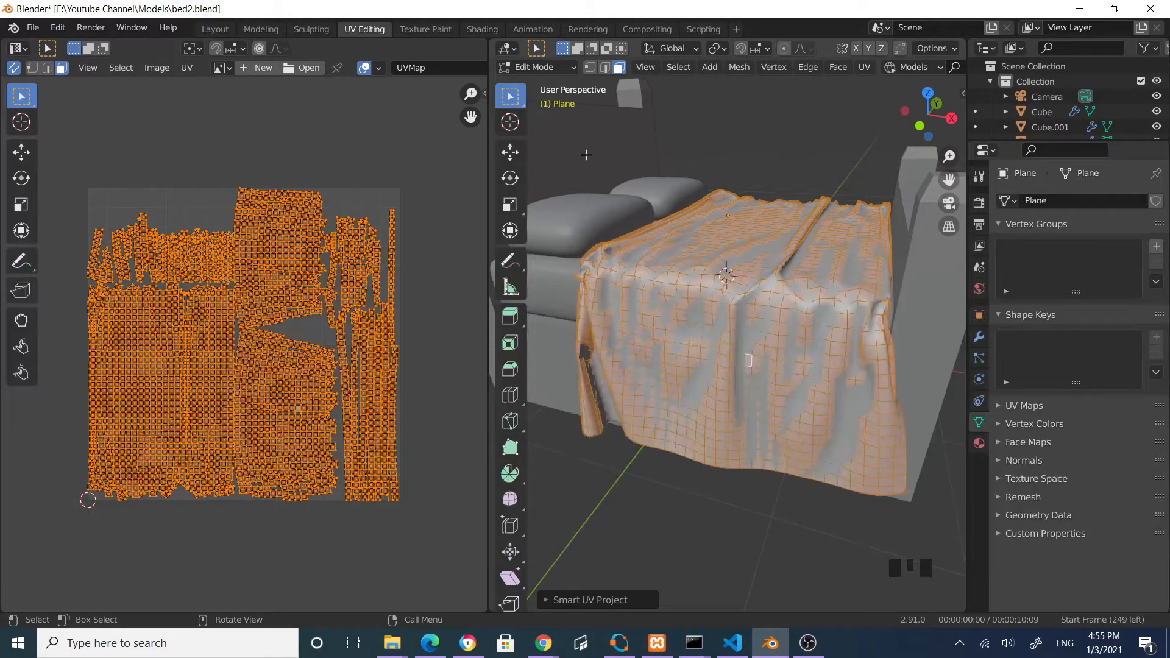
Load Fabric046_2K_Color.png from the textures\Fabric046_2K-PNG folder into the blanket material's Image Texture node in the Shading workspace
{"action": "left_click", "coordinate": [482, 29]}
{"action": "scroll", "coordinate": [424, 523], "scroll_direction": "up", "scroll_amount": 1}
{"action": "left_click_drag", "start_coordinate": [389, 490], "coordinate": [403, 473]}
{"action": "scroll", "coordinate": [366, 493], "scroll_direction": "up", "scroll_amount": 2}
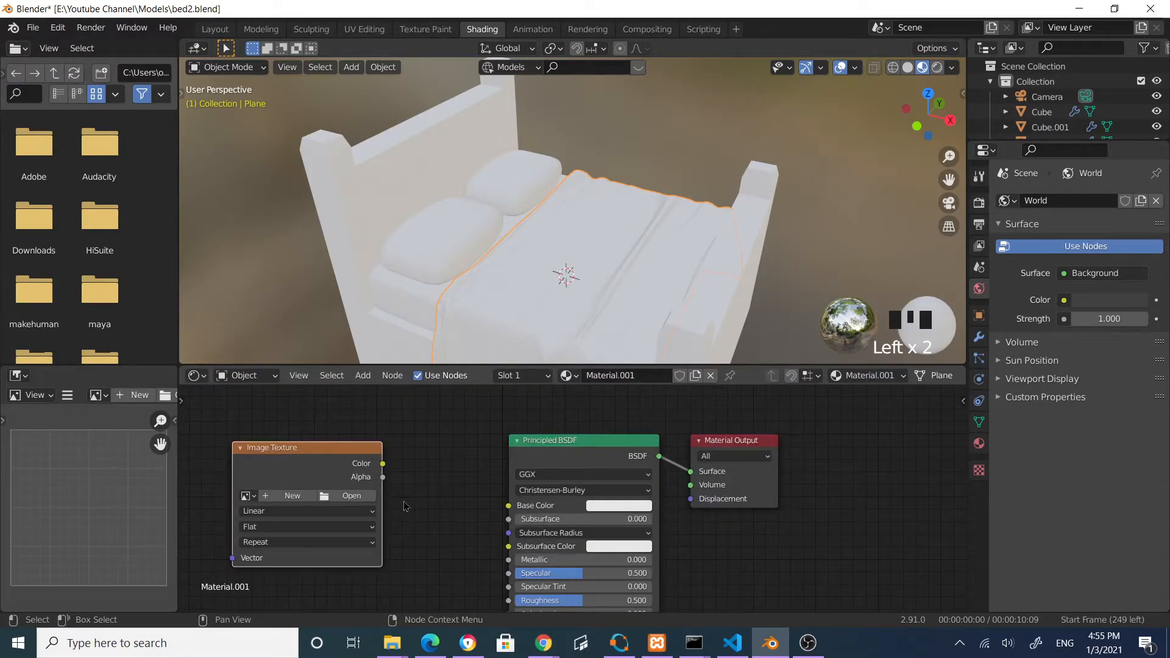
{"action": "left_click", "coordinate": [337, 496]}
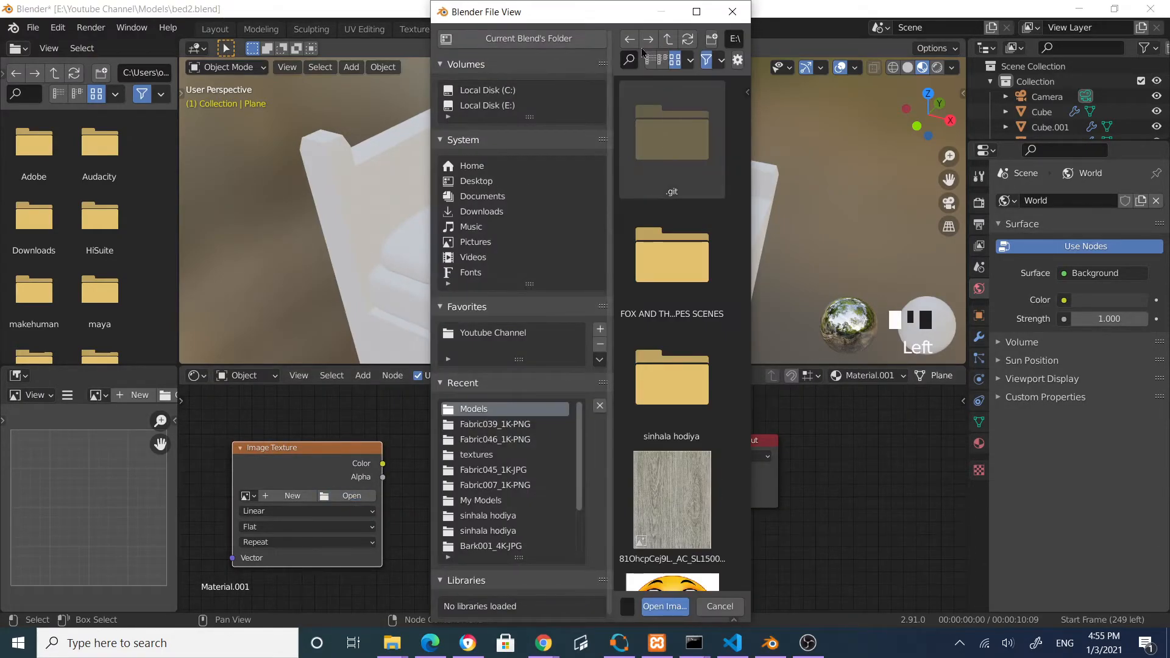
{"action": "left_click", "coordinate": [696, 12]}
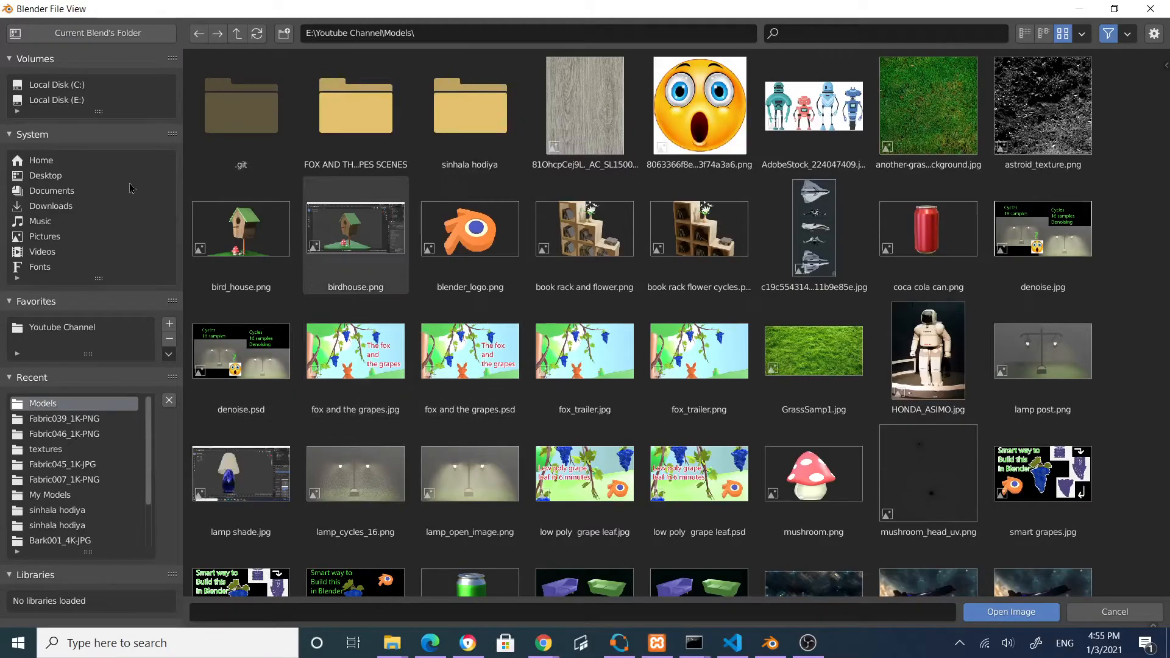
{"action": "left_click", "coordinate": [64, 329]}
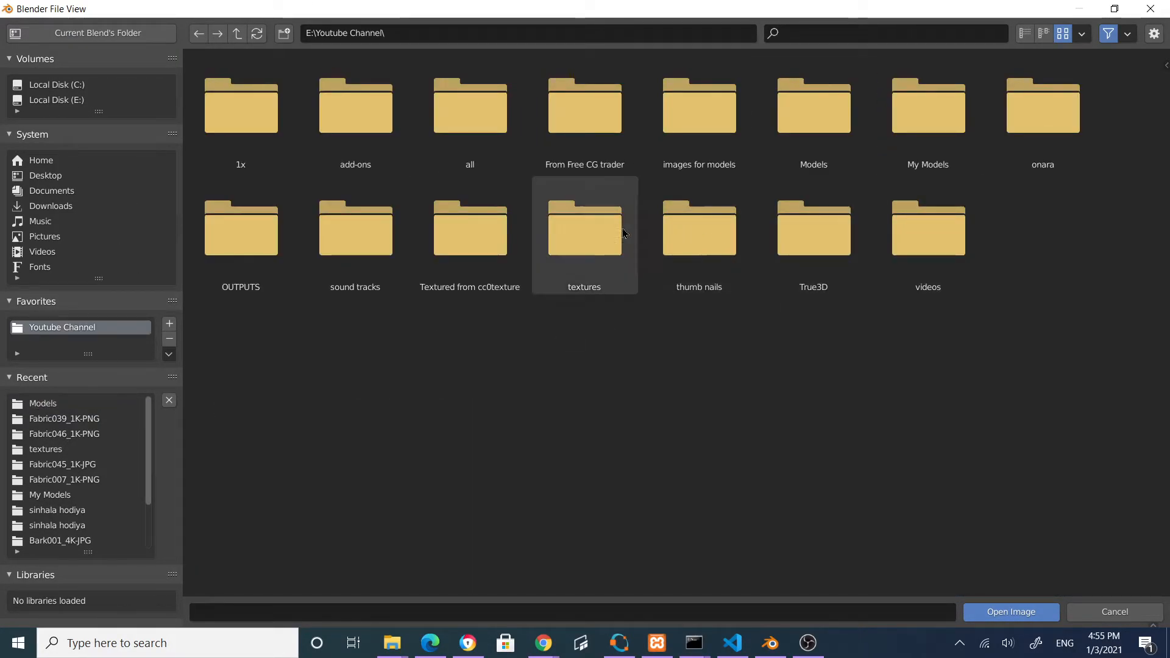
{"action": "double_click", "coordinate": [587, 230]}
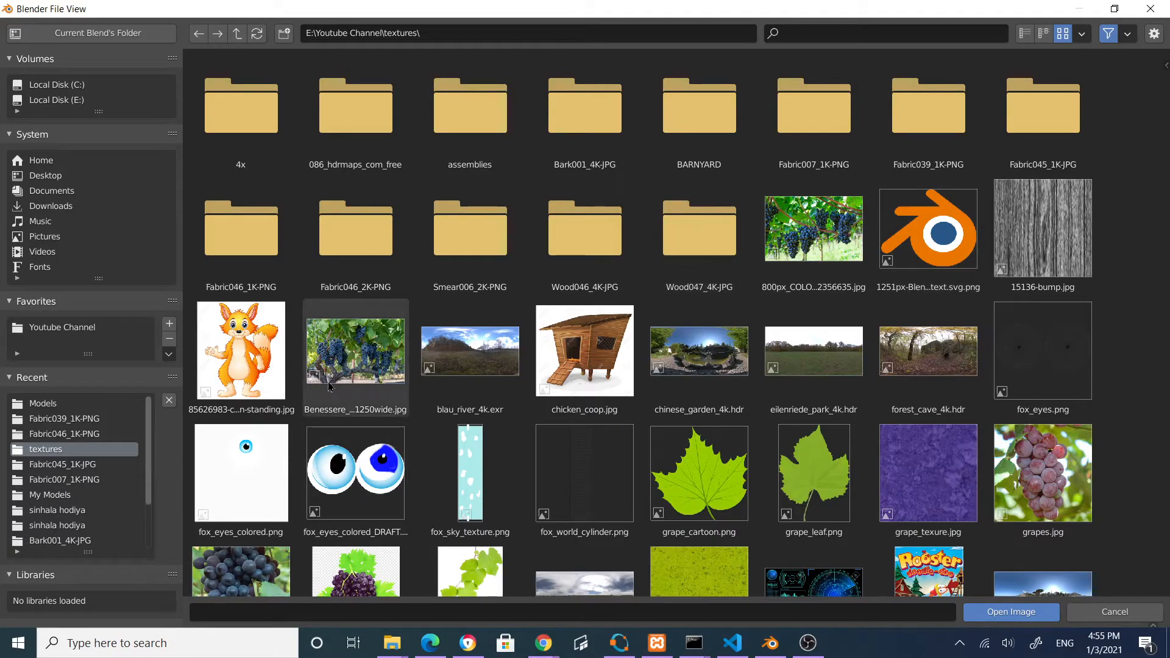
{"action": "double_click", "coordinate": [348, 255]}
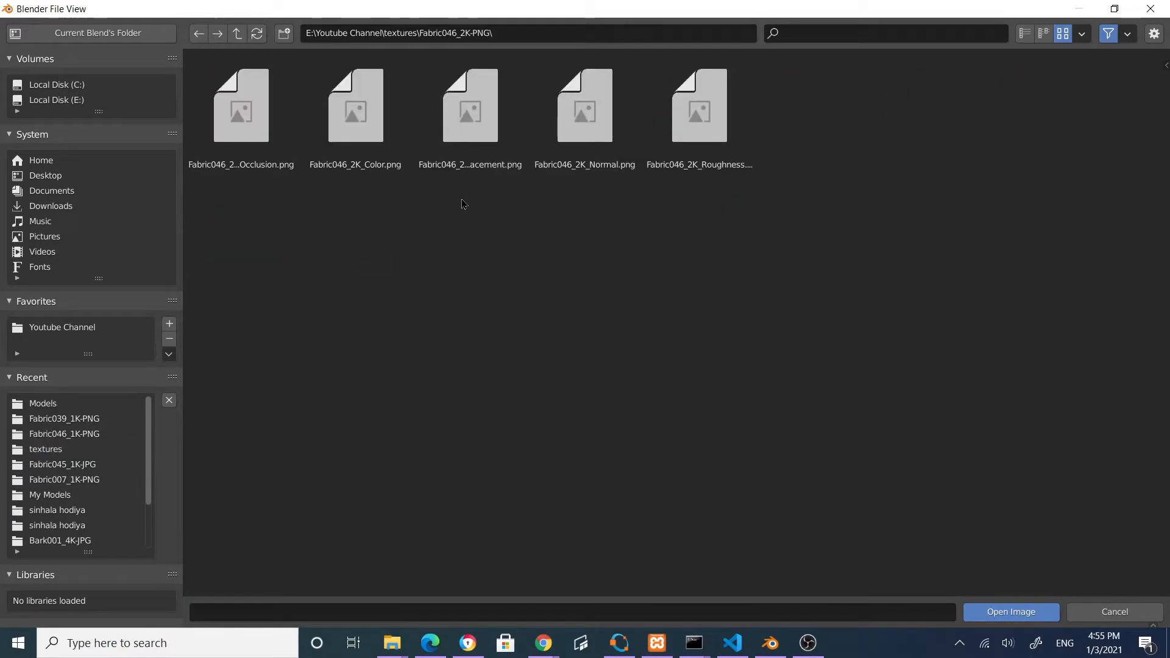
{"action": "left_click", "coordinate": [357, 122]}
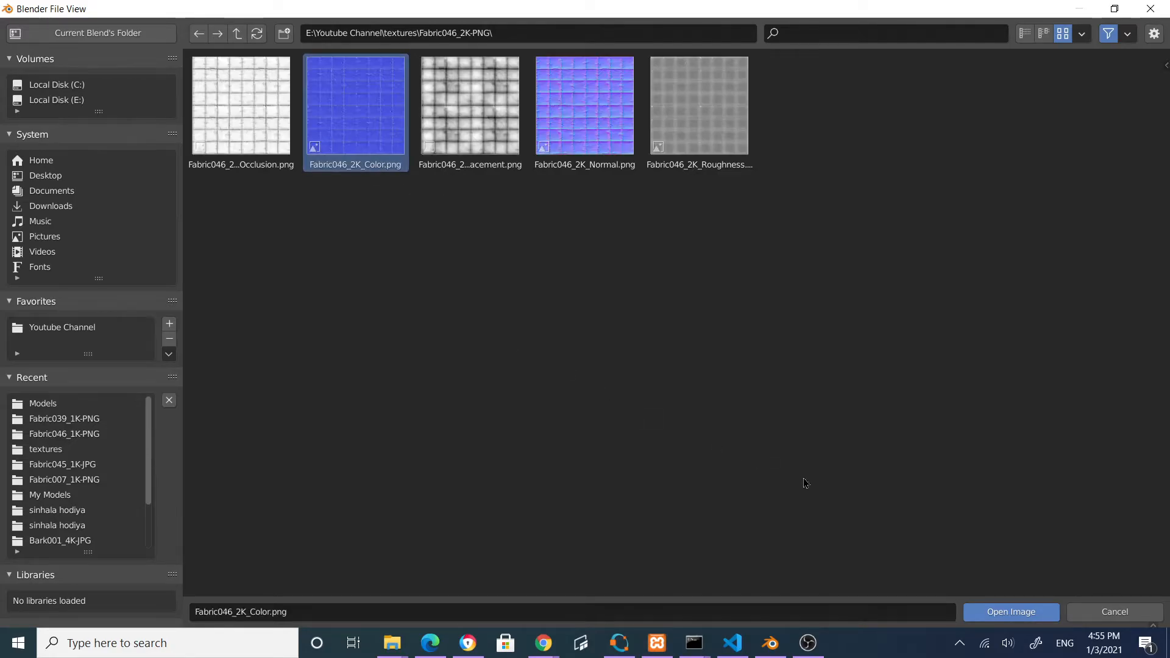
{"action": "left_click", "coordinate": [1009, 610]}
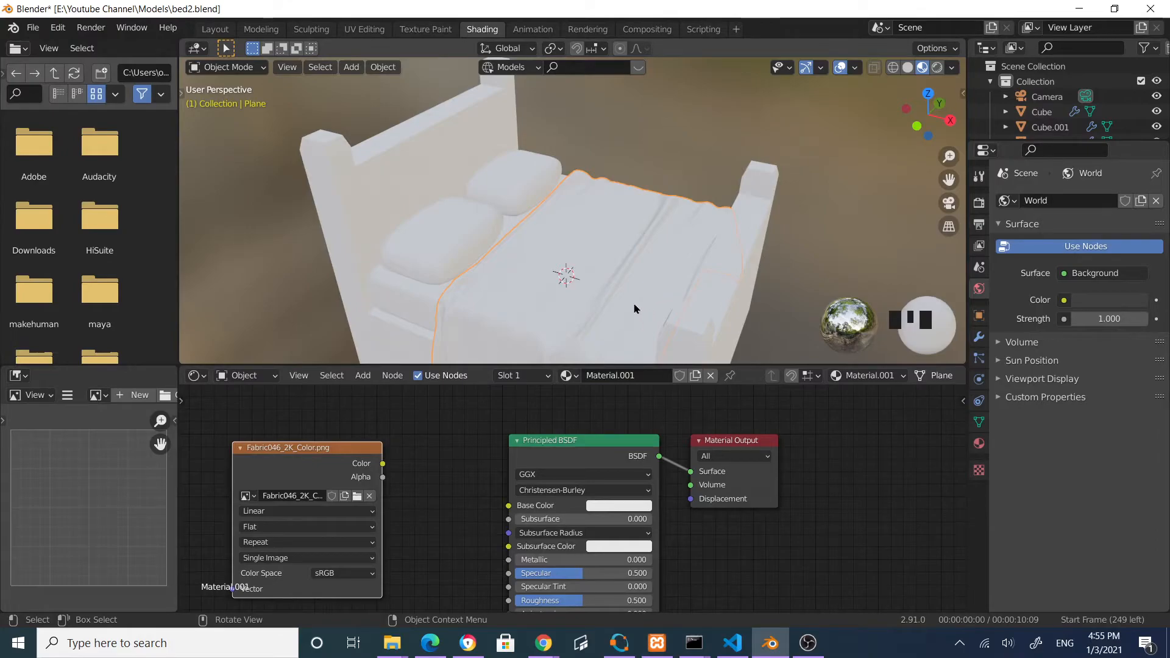
Connect the color texture's Color output to the Principled BSDF's Base Color and inspect the pattern on the blanket
{"action": "left_click_drag", "start_coordinate": [382, 464], "coordinate": [508, 509]}
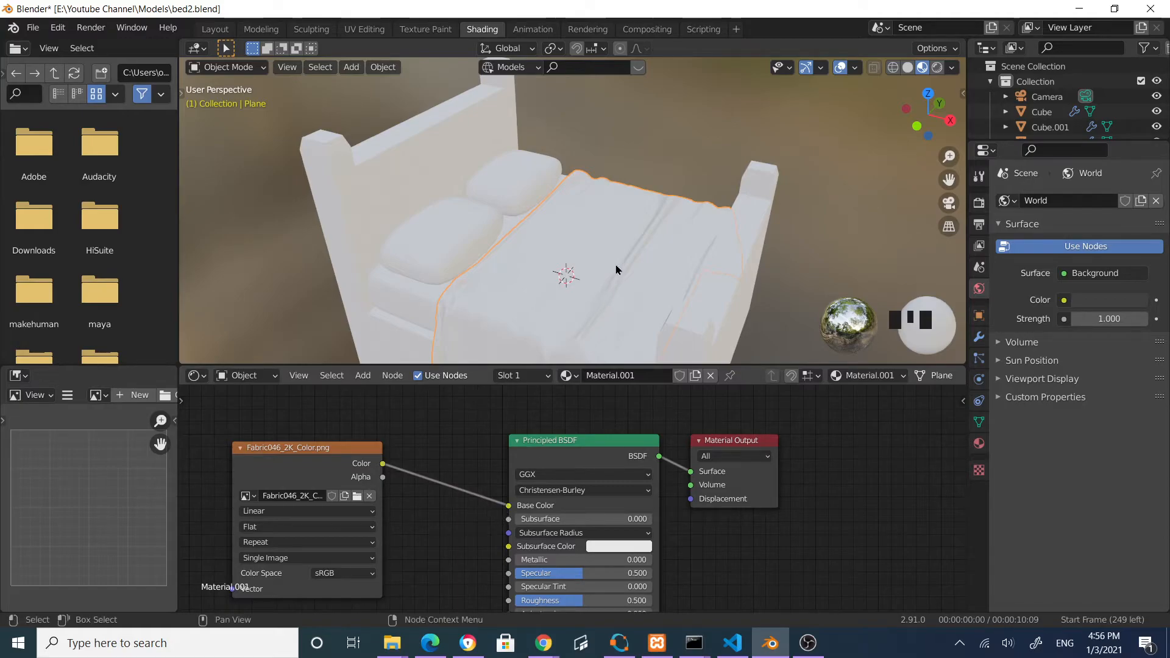
{"action": "middle_click_drag", "start_coordinate": [646, 269], "coordinate": [536, 324]}
{"action": "scroll", "coordinate": [557, 292], "scroll_direction": "up", "scroll_amount": 5}
{"action": "scroll", "coordinate": [541, 282], "scroll_direction": "down", "scroll_amount": 3}
{"action": "mouse_move", "coordinate": [541, 282]}
{"action": "middle_mouse_down"}
{"action": "mouse_move", "coordinate": [533, 197]}
{"action": "mouse_move", "coordinate": [538, 285]}
{"action": "middle_mouse_up"}
{"action": "scroll", "coordinate": [541, 267], "scroll_direction": "down", "scroll_amount": 1}
{"action": "scroll", "coordinate": [544, 272], "scroll_direction": "up", "scroll_amount": 2}
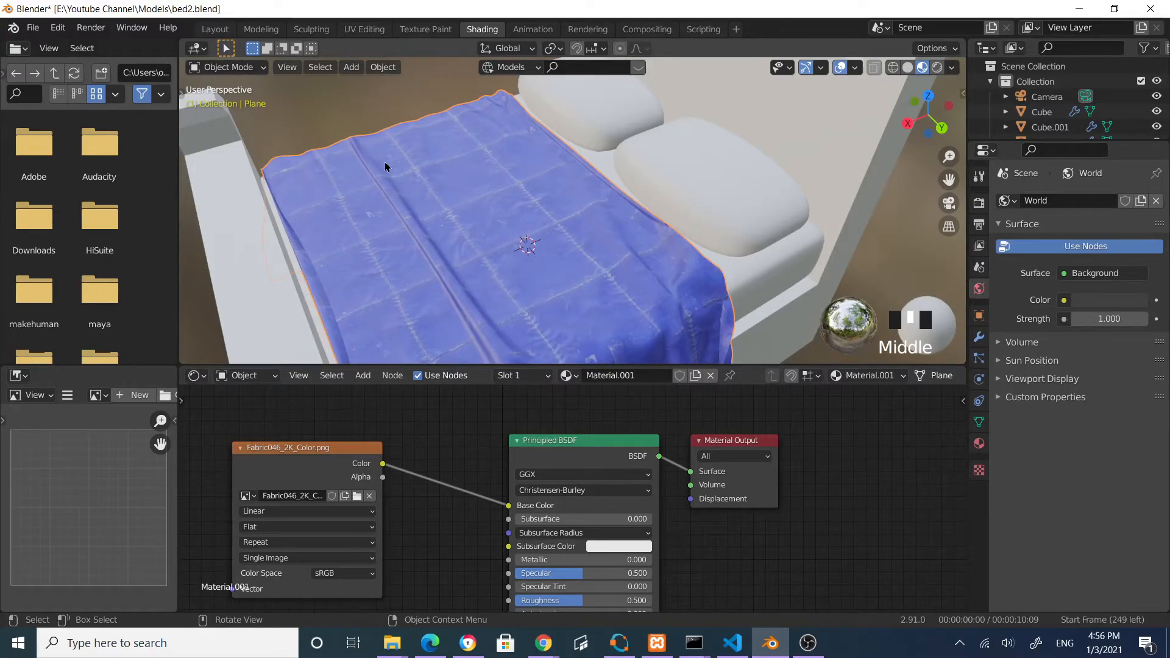
Select all blanket faces in the UV Editing workspace and scale their UVs up about 3.8 times
{"action": "left_click", "coordinate": [364, 29]}
{"action": "scroll", "coordinate": [687, 312], "scroll_direction": "down", "scroll_amount": 1}
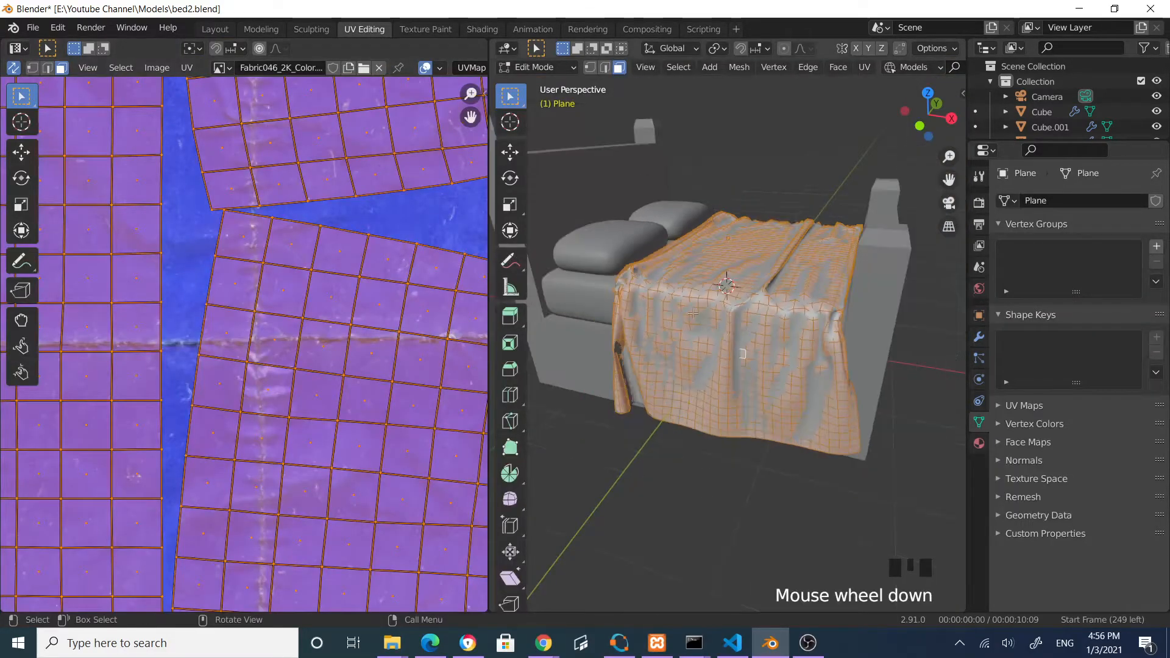
{"action": "scroll", "coordinate": [282, 309], "scroll_direction": "down", "scroll_amount": 5}
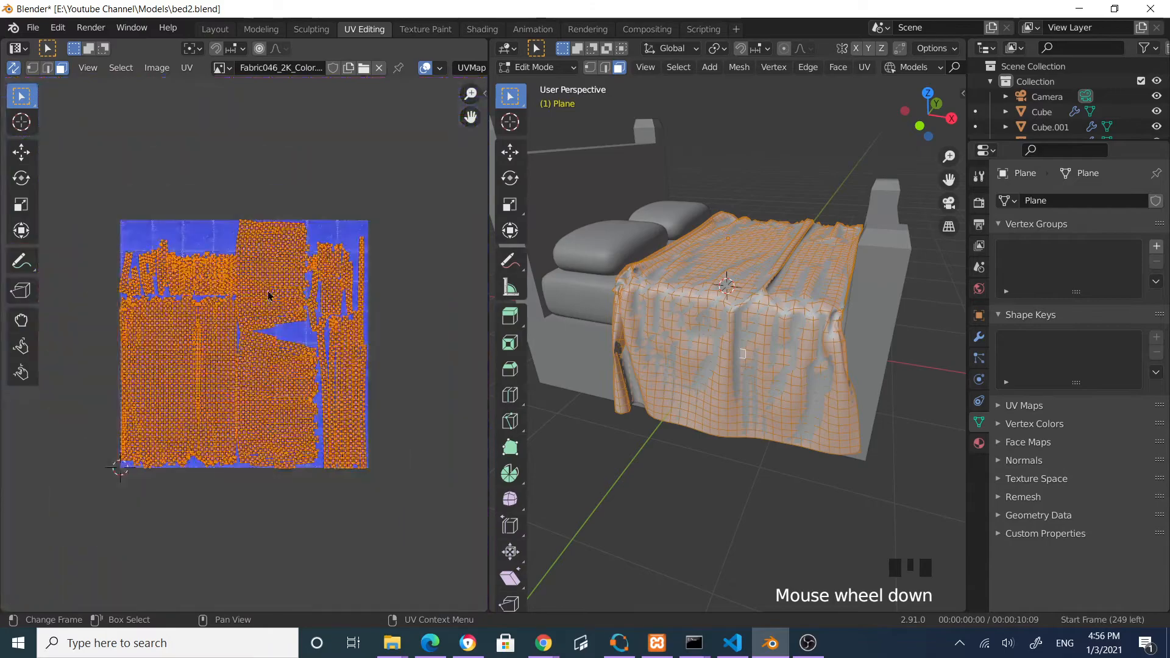
{"action": "left_click", "coordinate": [773, 354]}
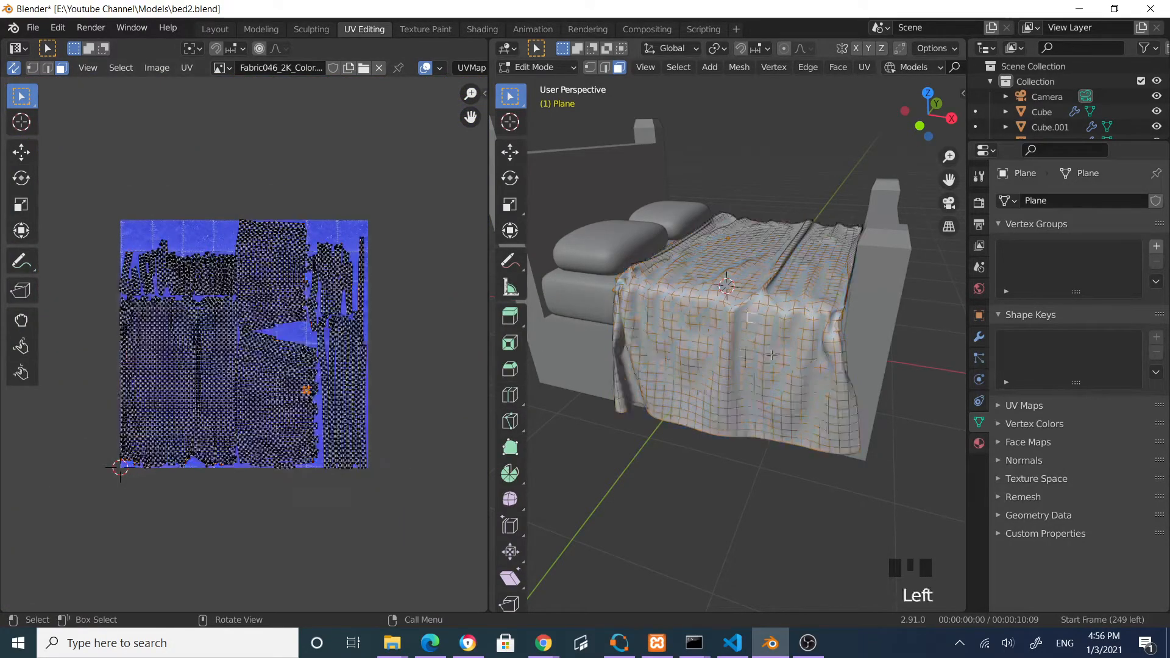
{"action": "key", "text": "a"}
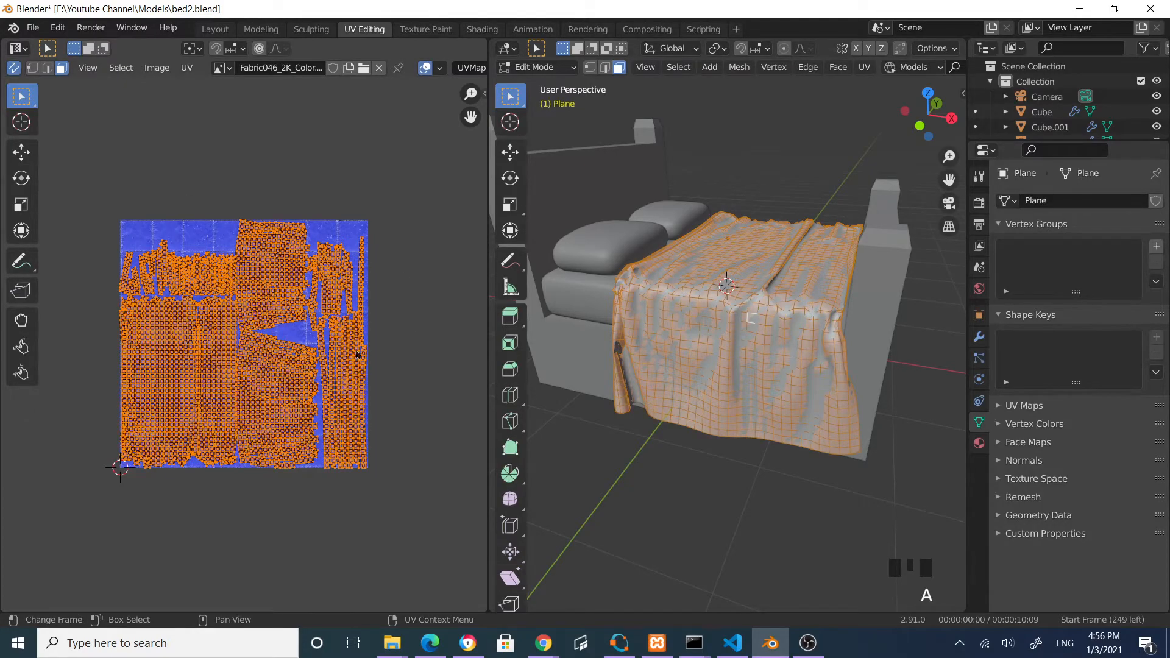
{"action": "key", "text": "s"}
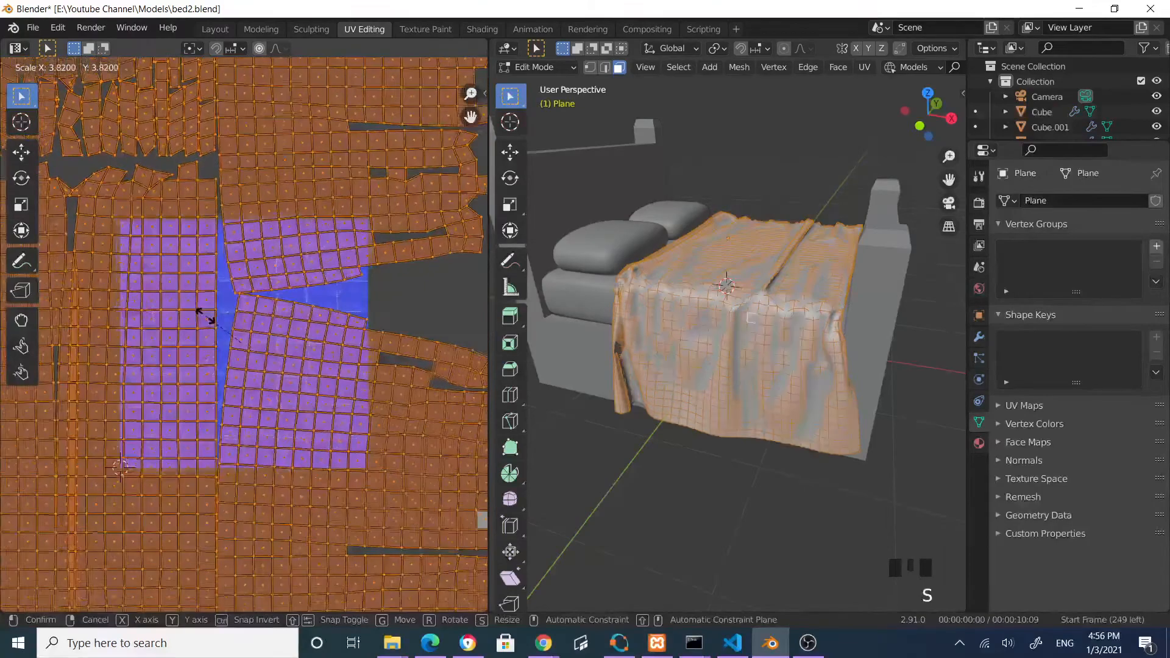
{"action": "left_click", "coordinate": [209, 319]}
Show the UV Editing viewport in Material Preview shading, deselect the mesh and inspect the fabric pattern's scale on the blanket
{"action": "scroll", "coordinate": [927, 80], "scroll_direction": "down", "scroll_amount": 5}
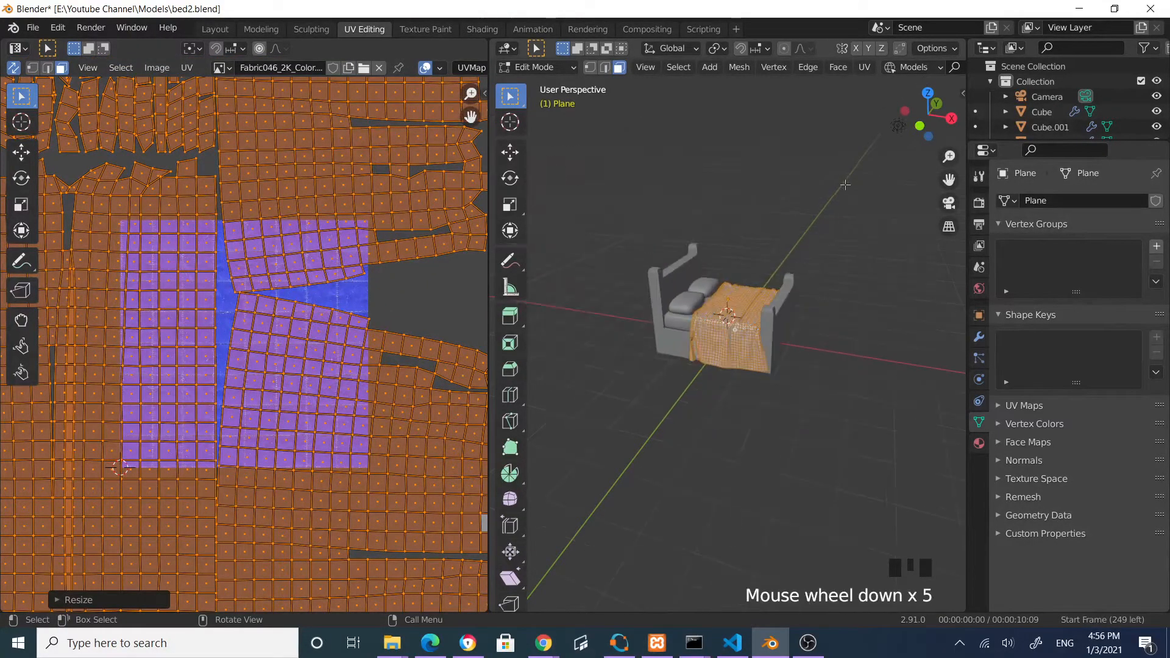
{"action": "scroll", "coordinate": [927, 80], "scroll_direction": "up", "scroll_amount": 4}
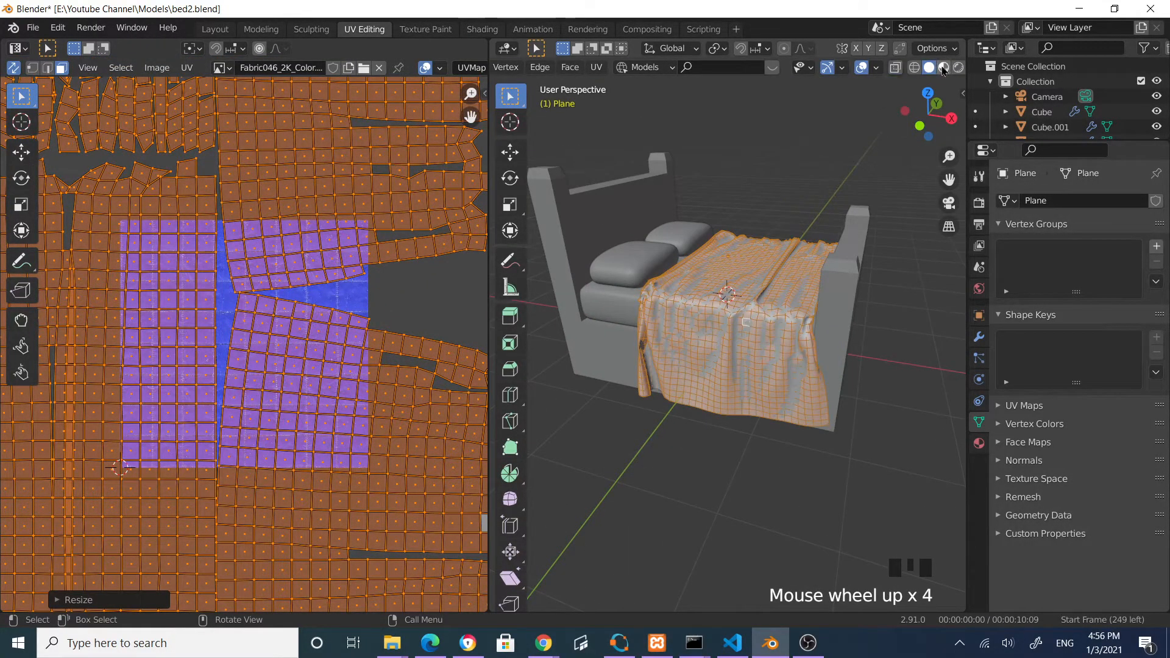
{"action": "left_click", "coordinate": [944, 67]}
{"action": "scroll", "coordinate": [770, 329], "scroll_direction": "up", "scroll_amount": 6}
{"action": "scroll", "coordinate": [770, 329], "scroll_direction": "down", "scroll_amount": 4}
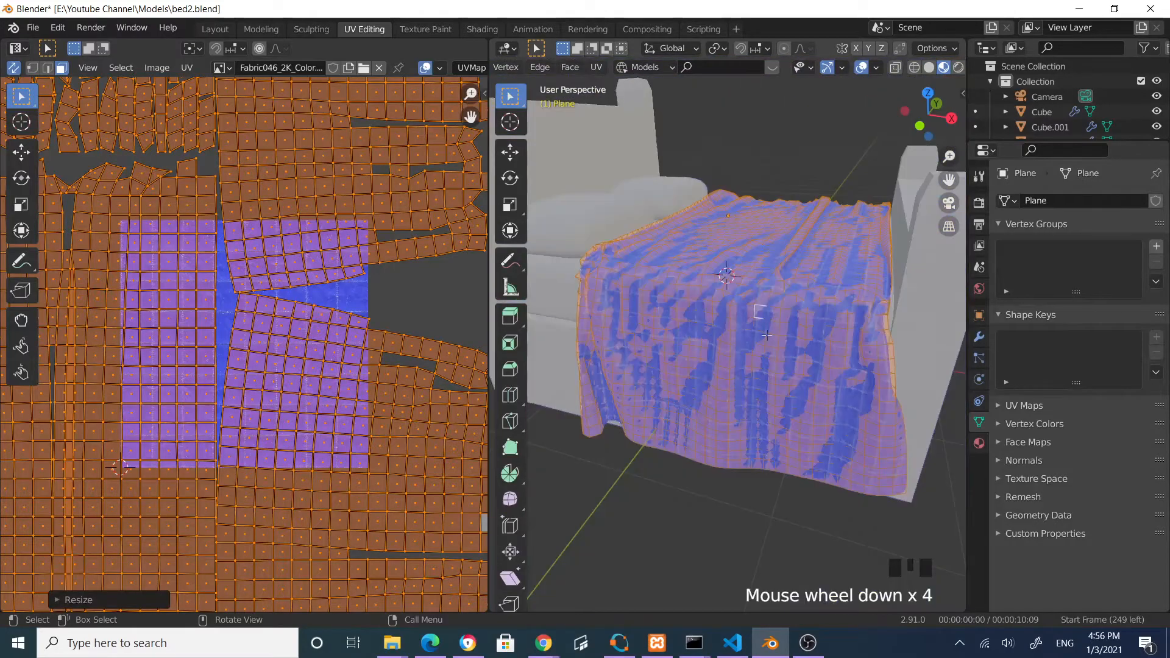
{"action": "left_click", "coordinate": [657, 501]}
{"action": "scroll", "coordinate": [807, 383], "scroll_direction": "up", "scroll_amount": 3}
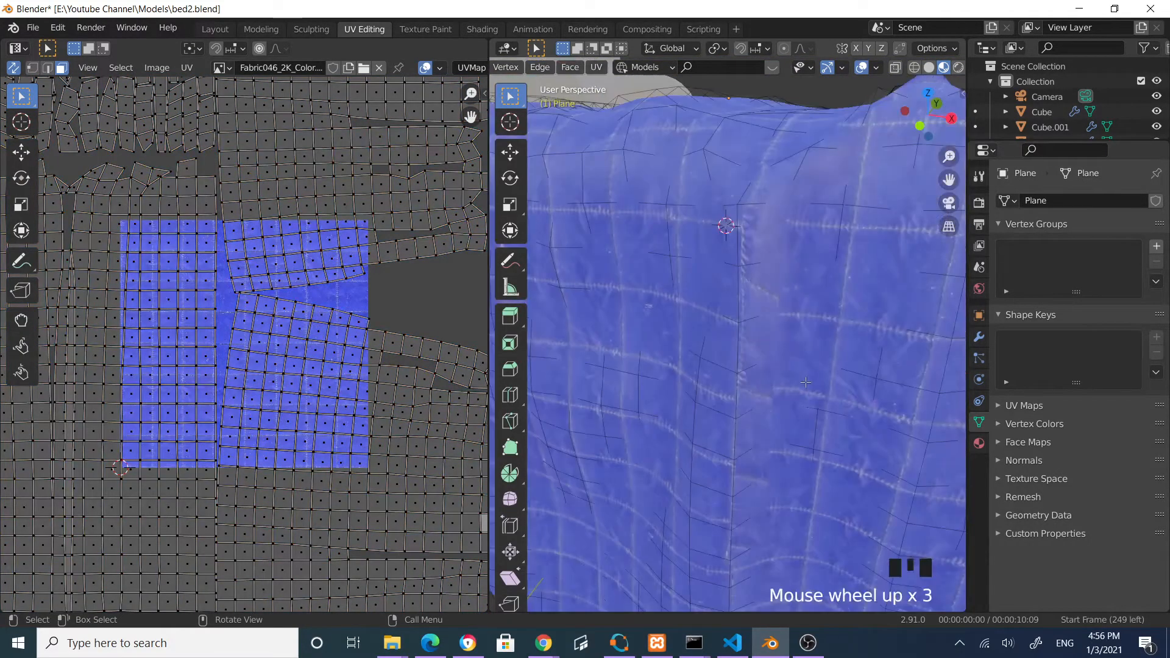
{"action": "scroll", "coordinate": [806, 382], "scroll_direction": "down", "scroll_amount": 2}
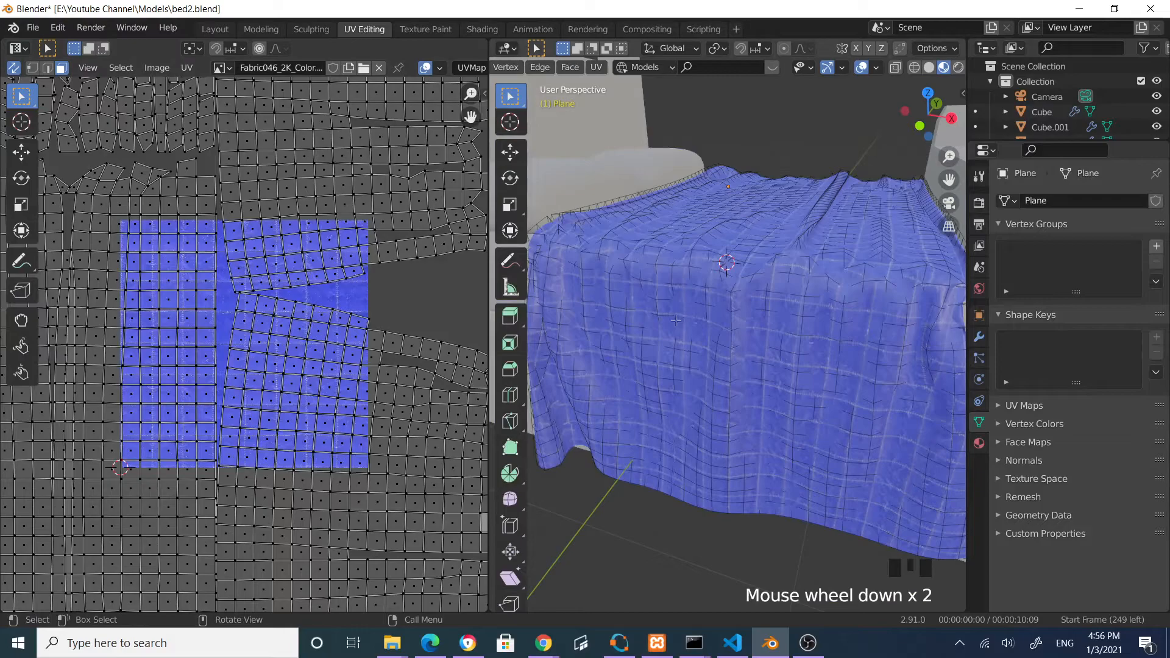
Select all the blanket's UVs again and scale them up further to make the fabric pattern denser
{"action": "left_click", "coordinate": [276, 294]}
{"action": "key", "text": "a"}
{"action": "scroll", "coordinate": [278, 292], "scroll_direction": "down", "scroll_amount": 5}
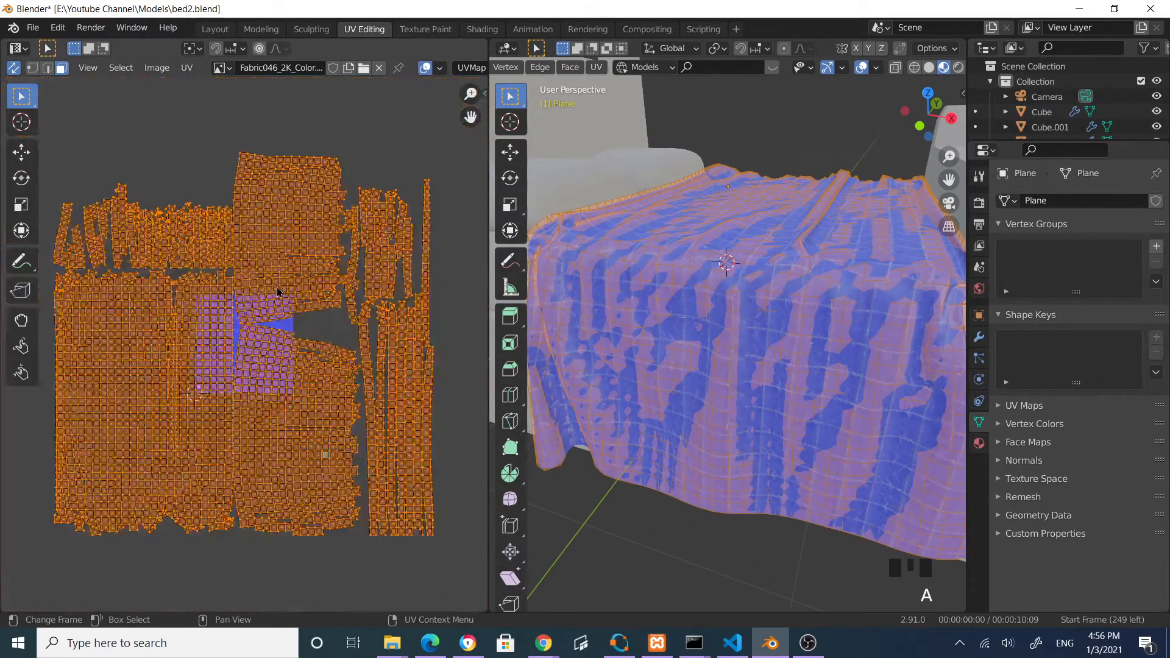
{"action": "key", "text": "s"}
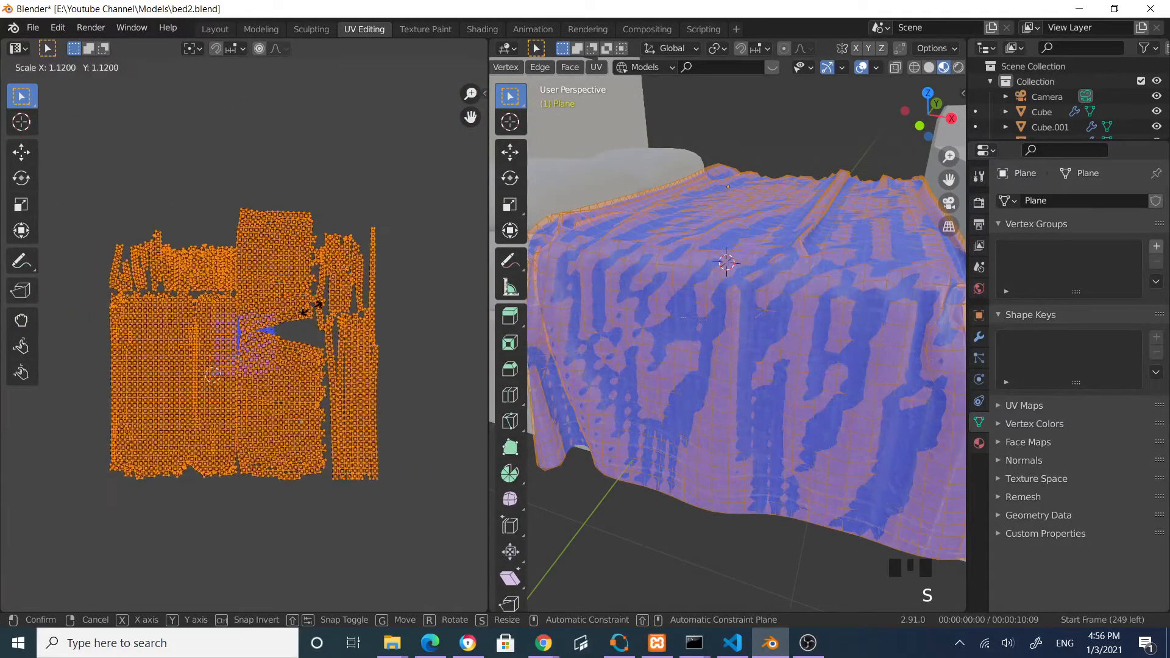
{"action": "left_click", "coordinate": [324, 303]}
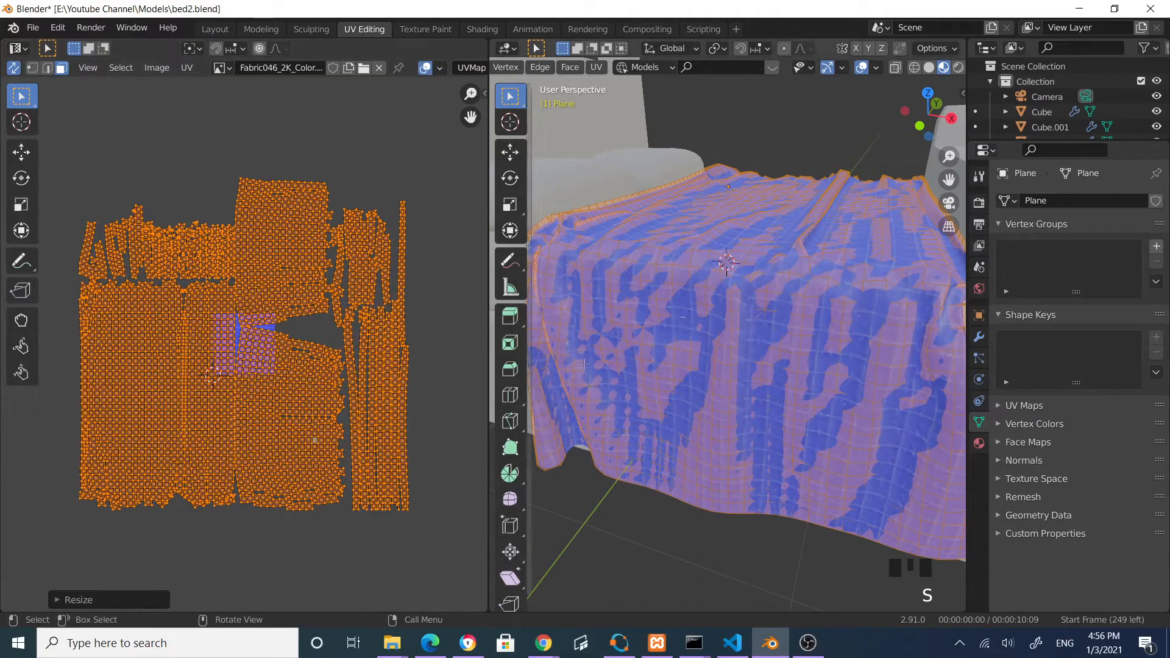
Return the blanket to Object Mode and examine the denser fabric pattern from several distances and angles
{"action": "left_click", "coordinate": [651, 551]}
{"action": "middle_click_drag", "start_coordinate": [813, 472], "coordinate": [846, 440]}
{"action": "left_click", "coordinate": [789, 414]}
{"action": "key", "text": "Tab"}
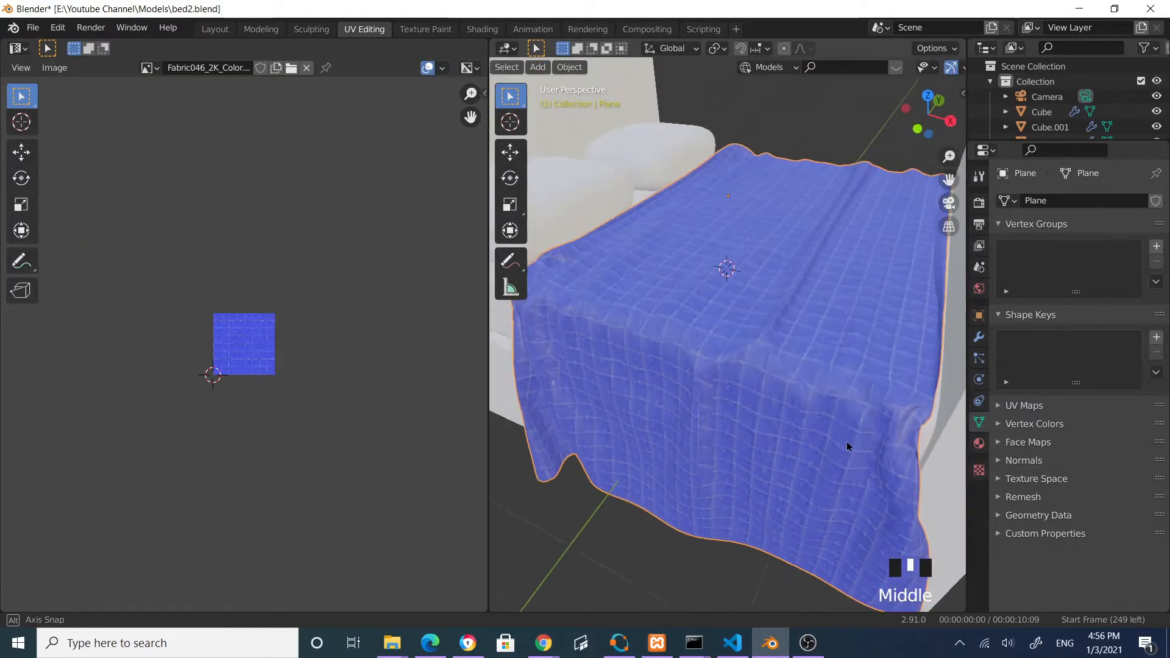
{"action": "scroll", "coordinate": [814, 399], "scroll_direction": "up", "scroll_amount": 4}
{"action": "scroll", "coordinate": [818, 403], "scroll_direction": "down", "scroll_amount": 1}
{"action": "scroll", "coordinate": [817, 404], "scroll_direction": "down", "scroll_amount": 3}
{"action": "middle_click_drag", "start_coordinate": [820, 400], "coordinate": [782, 364]}
{"action": "scroll", "coordinate": [836, 386], "scroll_direction": "down", "scroll_amount": 3}
{"action": "scroll", "coordinate": [777, 363], "scroll_direction": "up", "scroll_amount": 3}
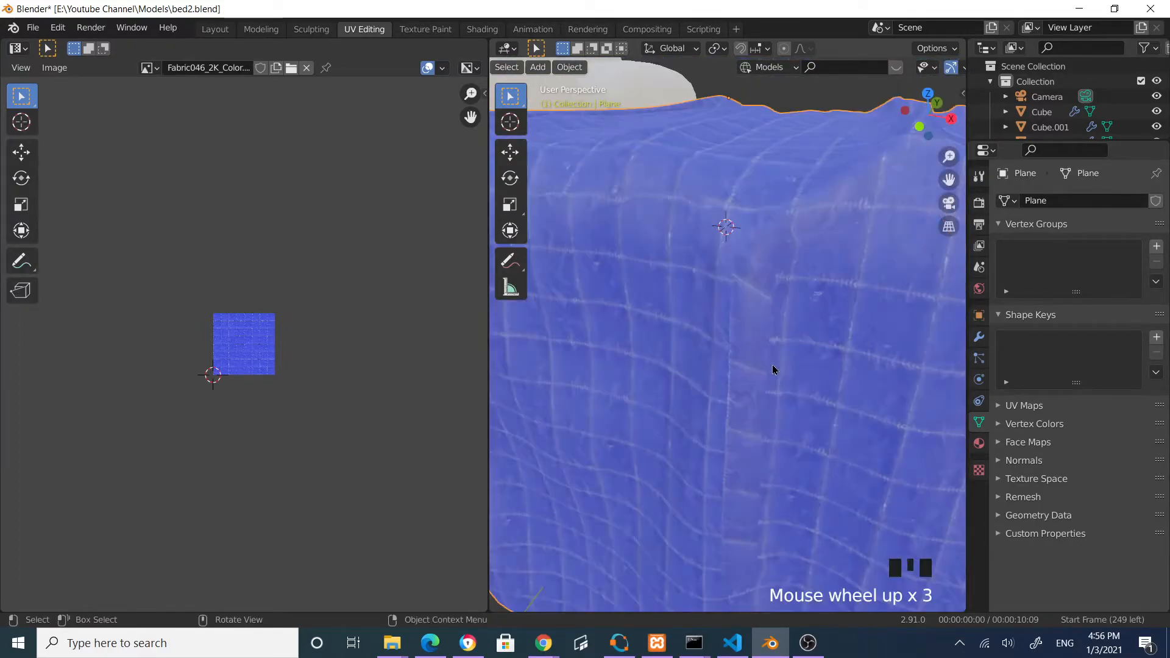
{"action": "scroll", "coordinate": [749, 371], "scroll_direction": "down", "scroll_amount": 2}
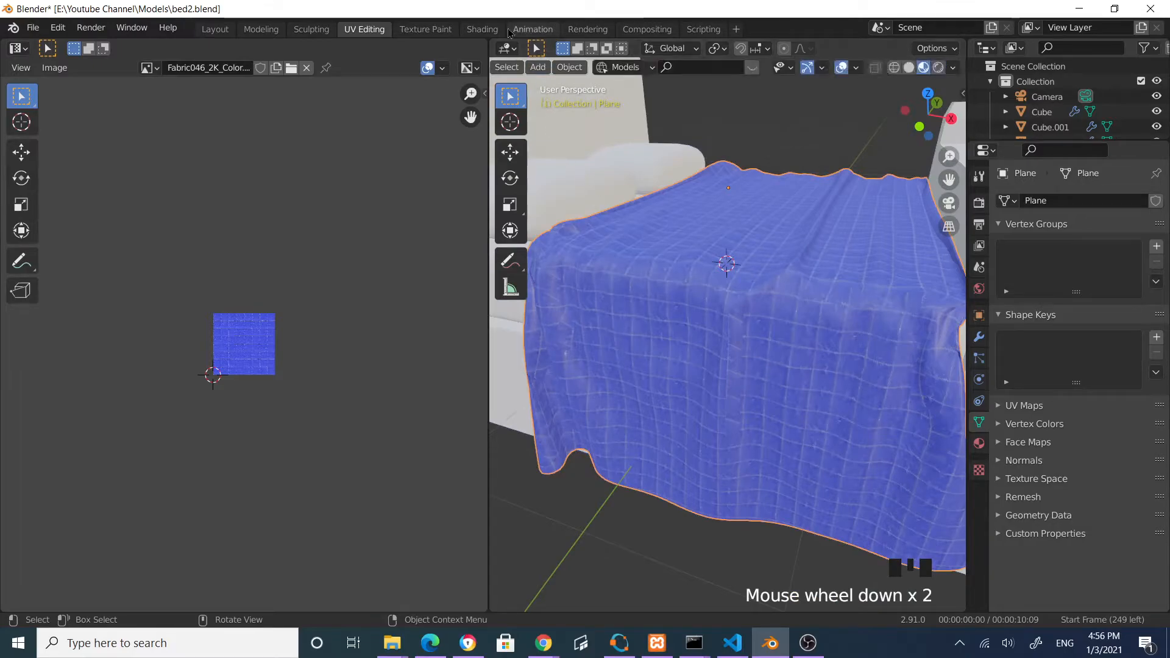
Enlarge the node editor in the Shading workspace and move the color texture node closer to the Principled BSDF
{"action": "left_click", "coordinate": [482, 29]}
{"action": "scroll", "coordinate": [465, 465], "scroll_direction": "down", "scroll_amount": 2}
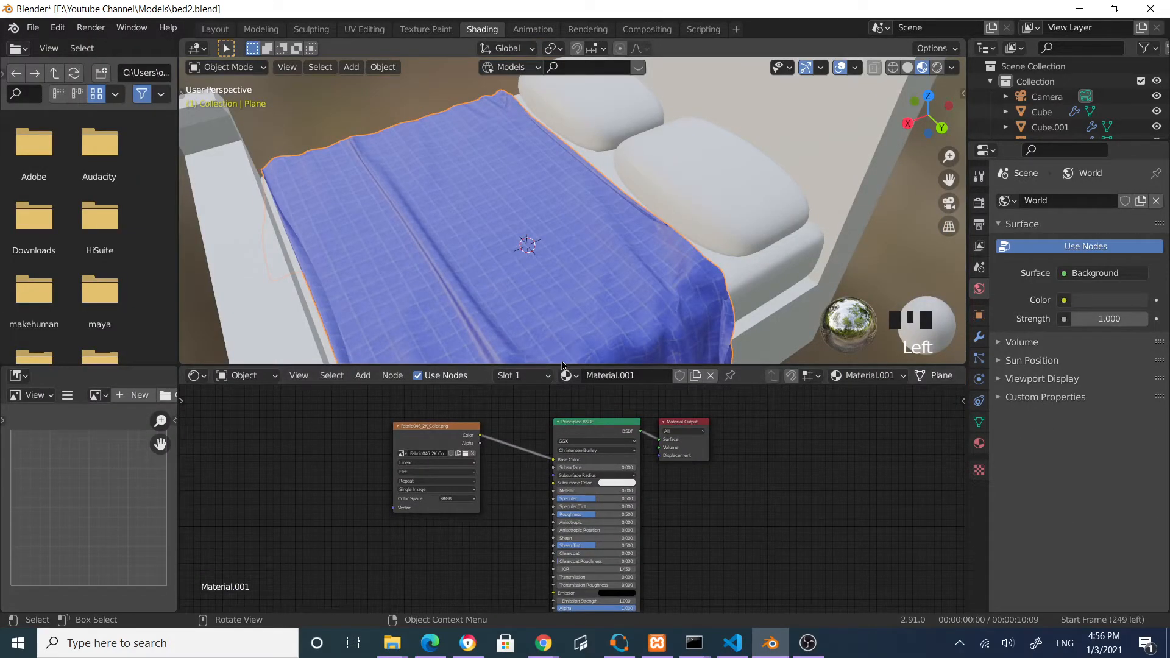
{"action": "left_click_drag", "start_coordinate": [562, 366], "coordinate": [562, 311]}
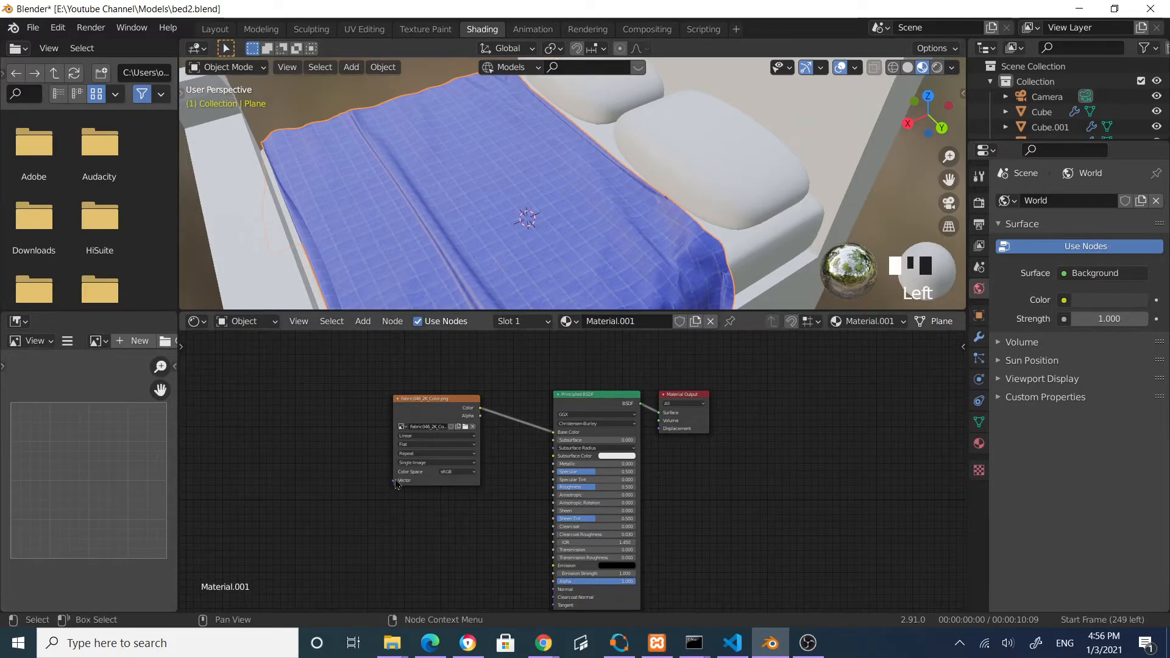
{"action": "scroll", "coordinate": [386, 492], "scroll_direction": "up", "scroll_amount": 1}
{"action": "left_click_drag", "start_coordinate": [411, 384], "coordinate": [448, 383]}
{"action": "scroll", "coordinate": [448, 383], "scroll_direction": "down", "scroll_amount": 1}
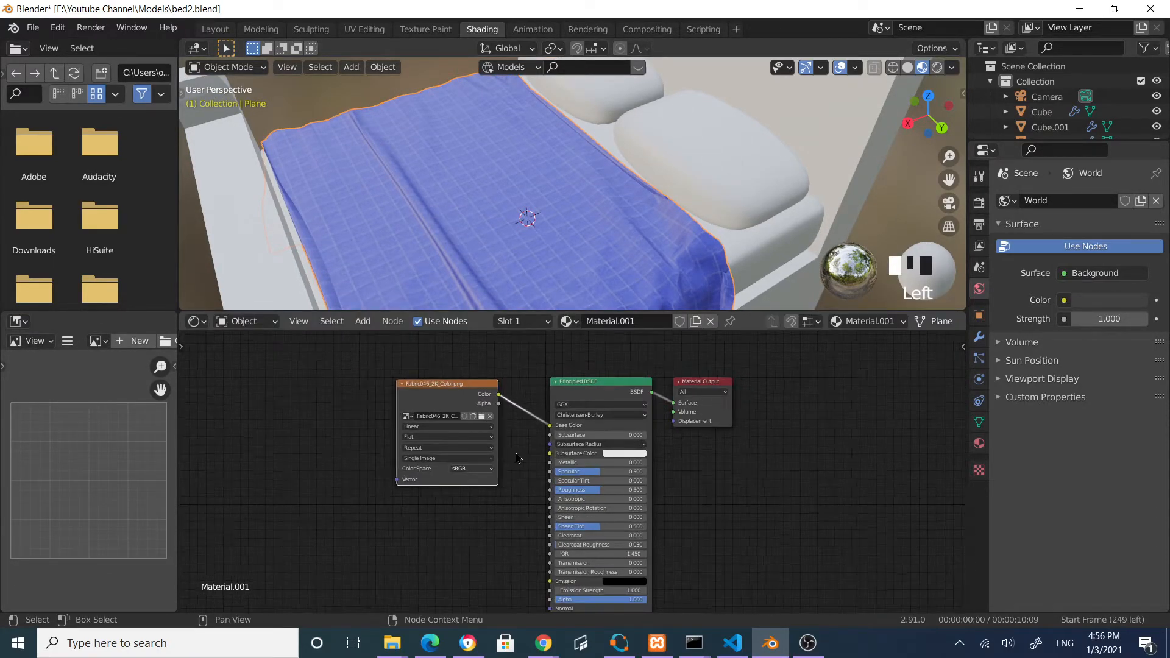
Duplicate the color texture node and place the copy below and to the left of the original
{"action": "left_click", "coordinate": [476, 398]}
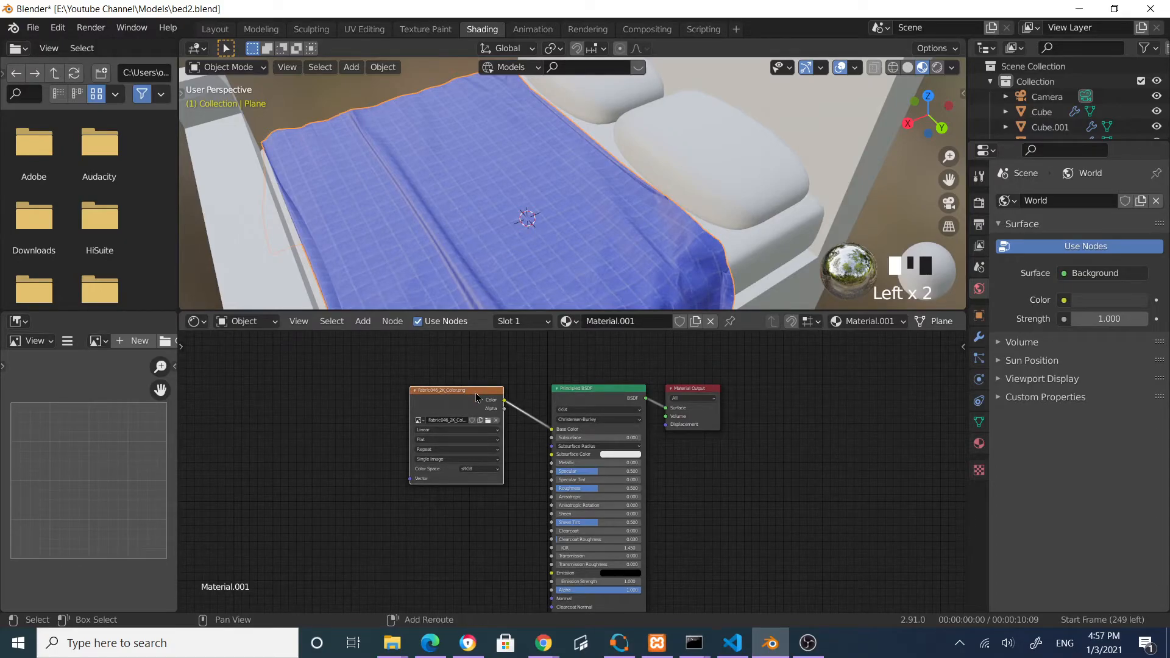
{"action": "key", "text": "shift+d"}
{"action": "left_click", "coordinate": [335, 516]}
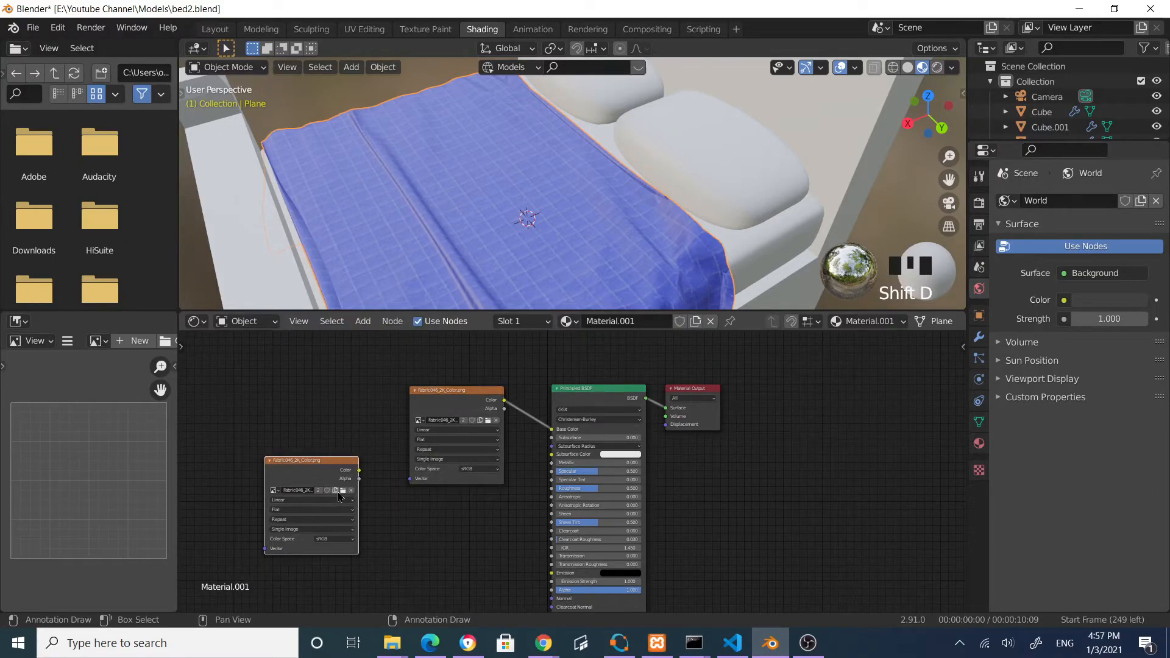
Load Fabric046_2K_Normal.png into the duplicated texture node and move the node slightly lower
{"action": "left_click", "coordinate": [344, 491]}
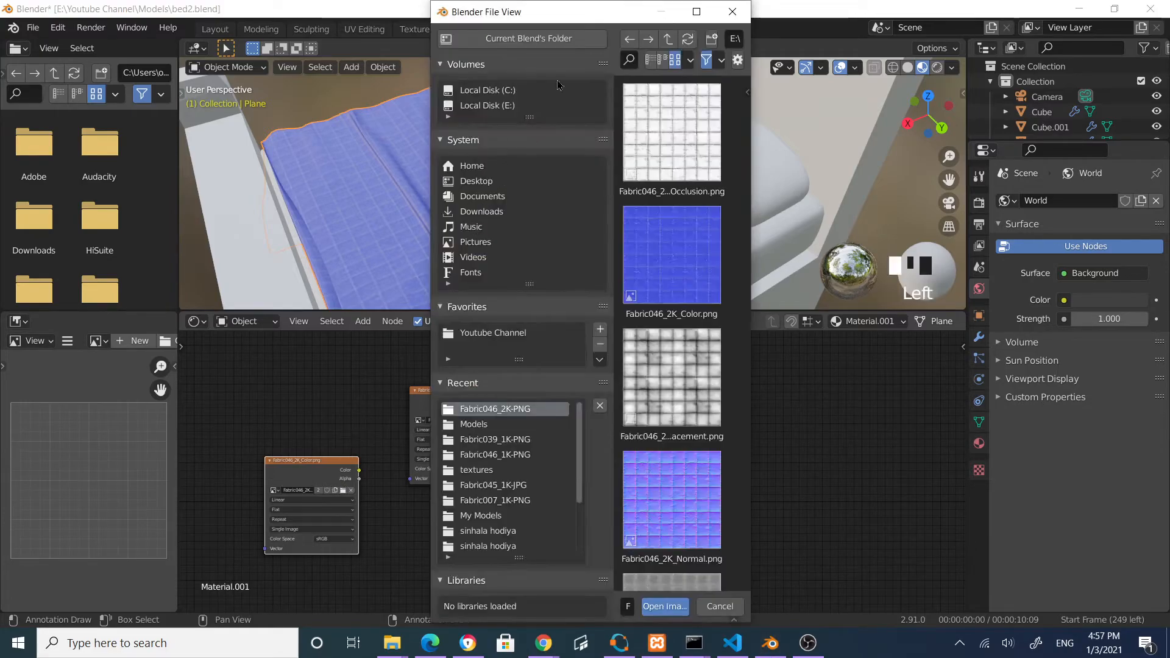
{"action": "left_click", "coordinate": [697, 12]}
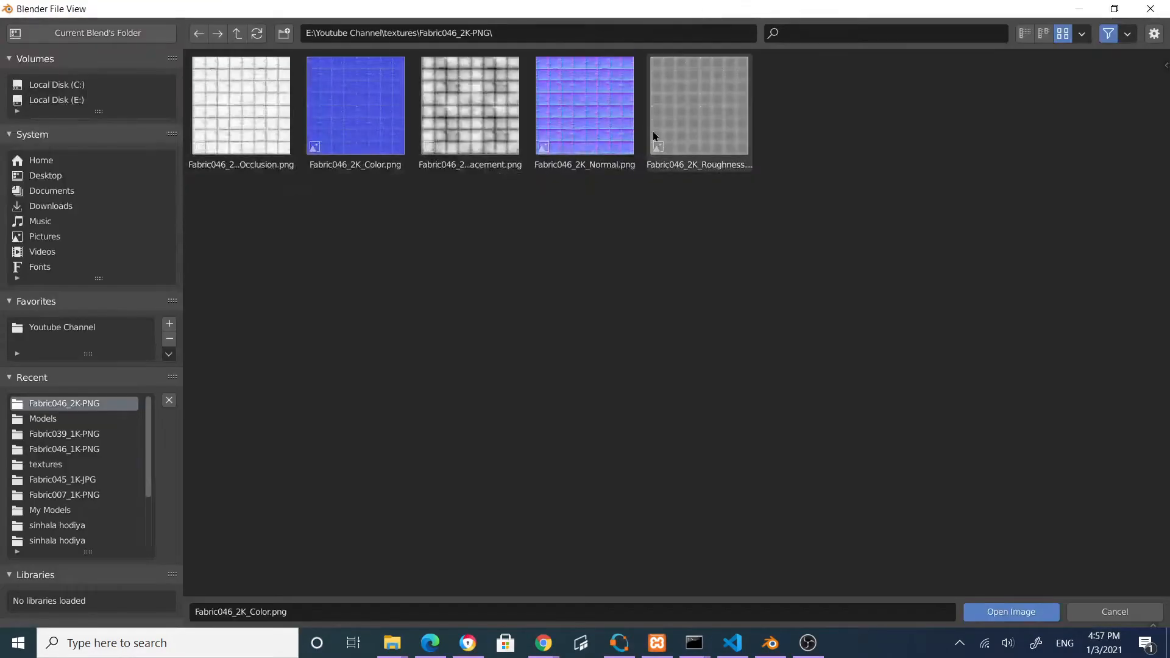
{"action": "double_click", "coordinate": [580, 116]}
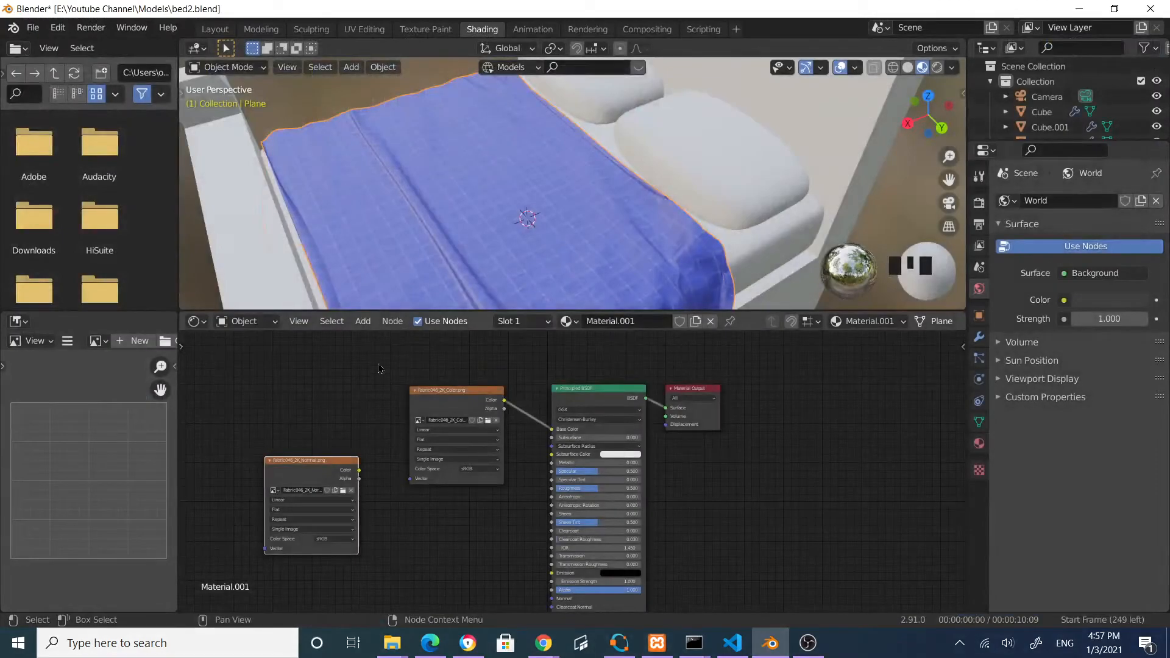
{"action": "scroll", "coordinate": [370, 500], "scroll_direction": "up", "scroll_amount": 2}
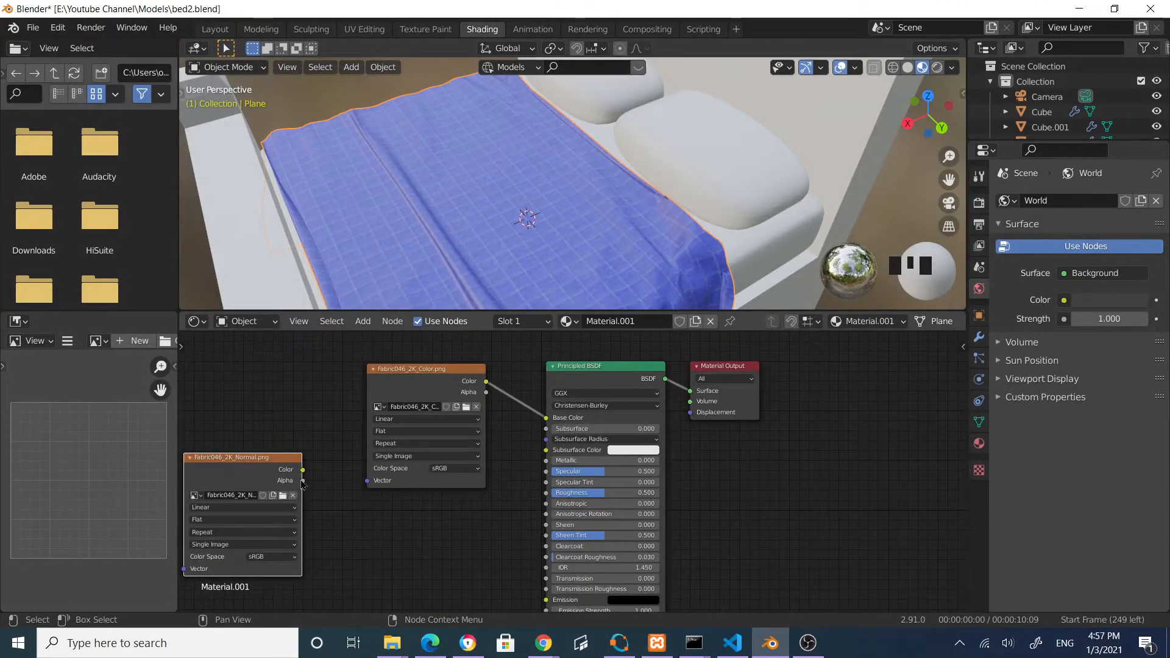
{"action": "scroll", "coordinate": [690, 532], "scroll_direction": "down", "scroll_amount": 2}
{"action": "middle_click_drag", "start_coordinate": [690, 532], "coordinate": [705, 470]}
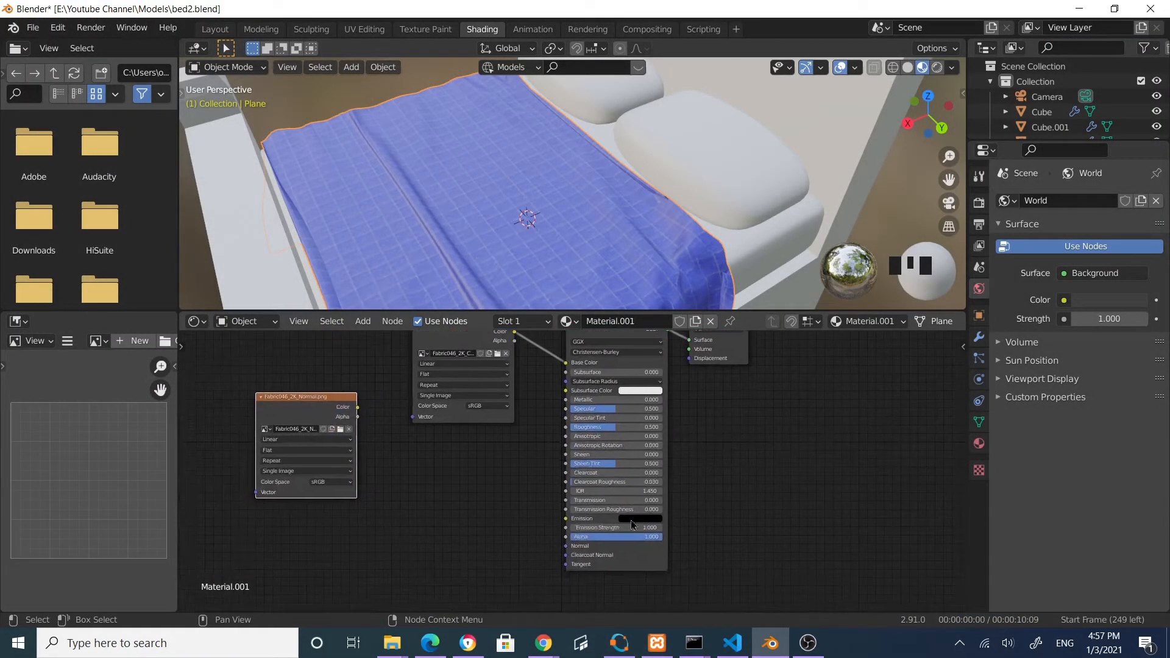
{"action": "scroll", "coordinate": [702, 475], "scroll_direction": "up", "scroll_amount": 1}
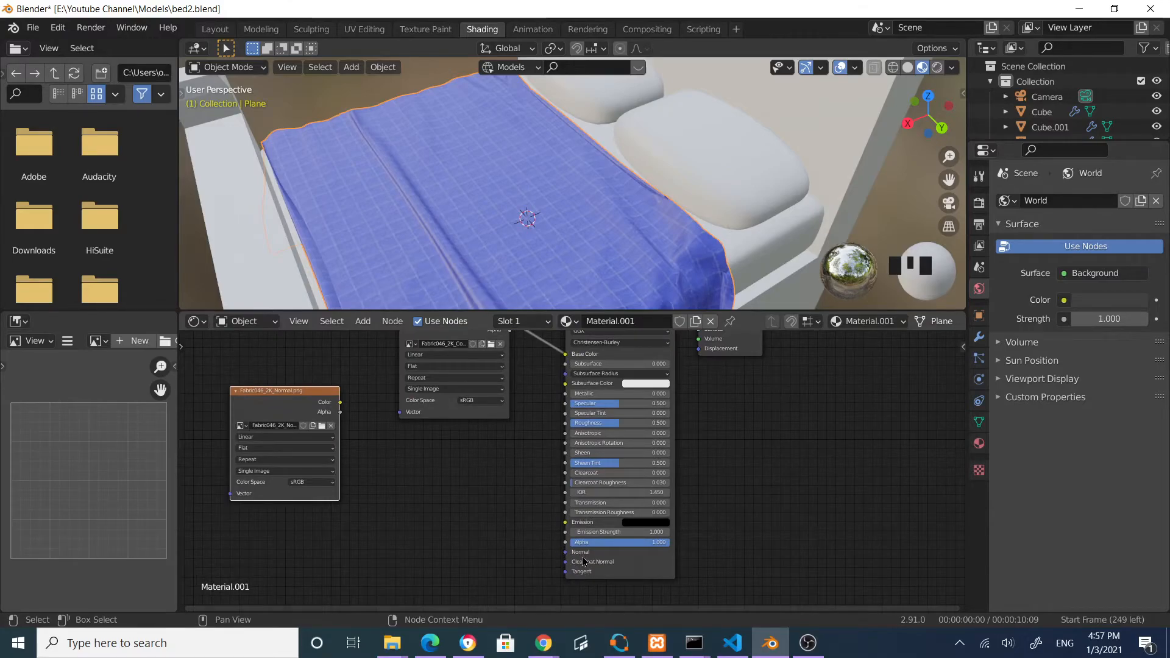
{"action": "left_click_drag", "start_coordinate": [316, 393], "coordinate": [330, 437]}
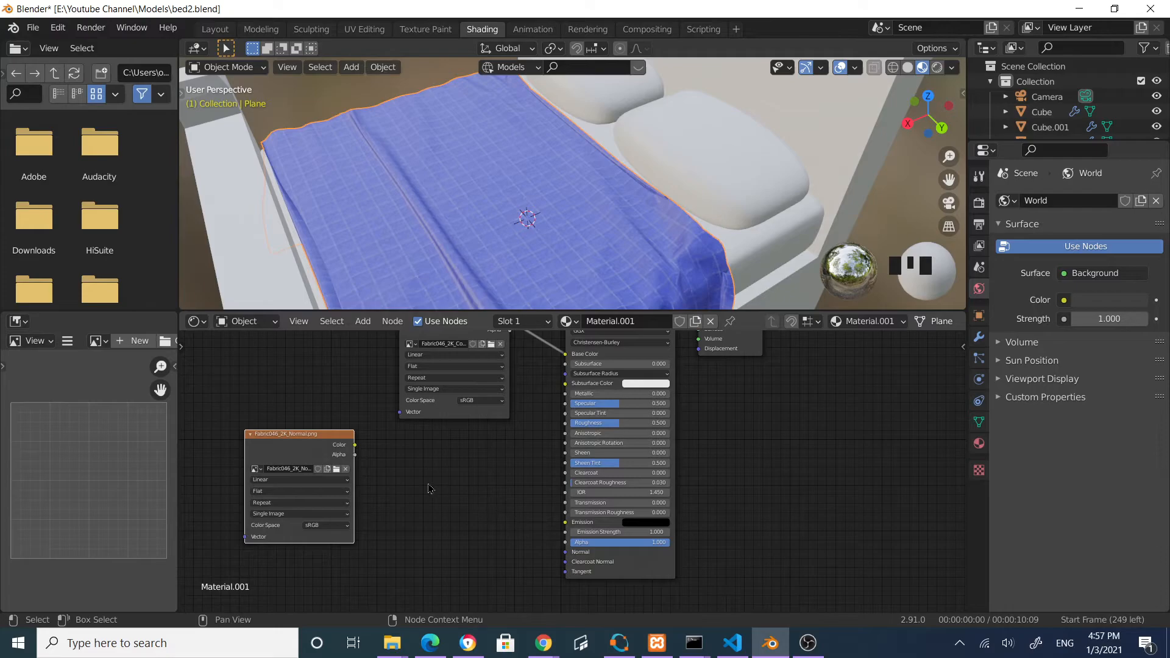
Add a Normal Map node between the normal texture node and the Principled BSDF
{"action": "left_click", "coordinate": [366, 325]}
{"action": "left_click", "coordinate": [378, 339]}
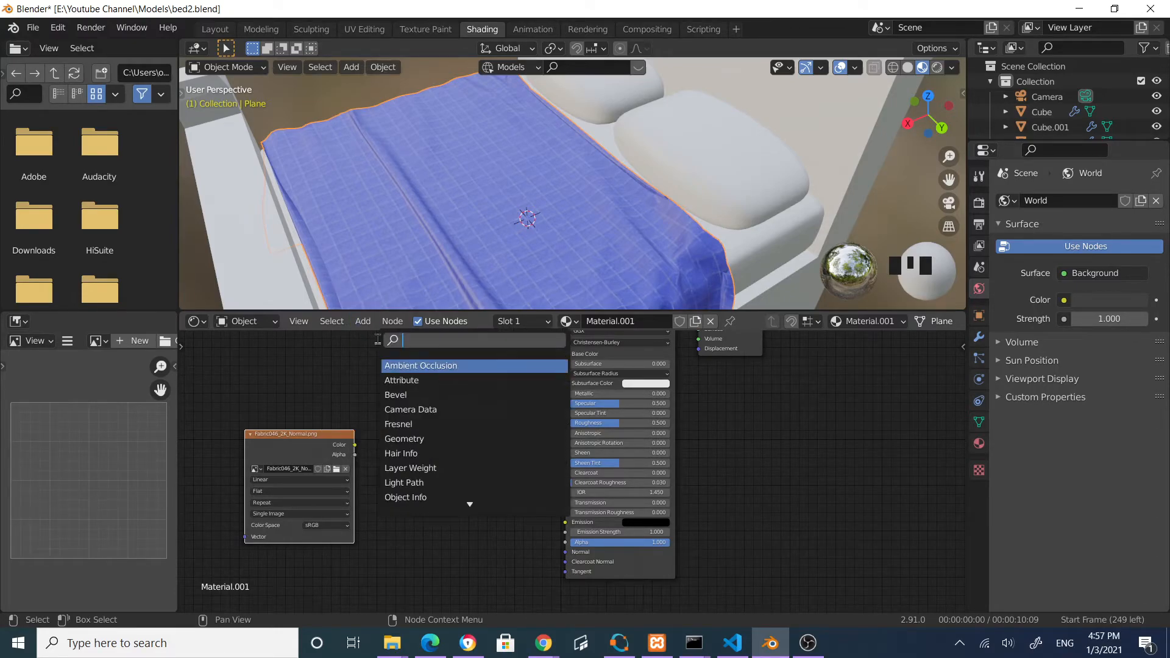
{"action": "type", "text": "norm"}
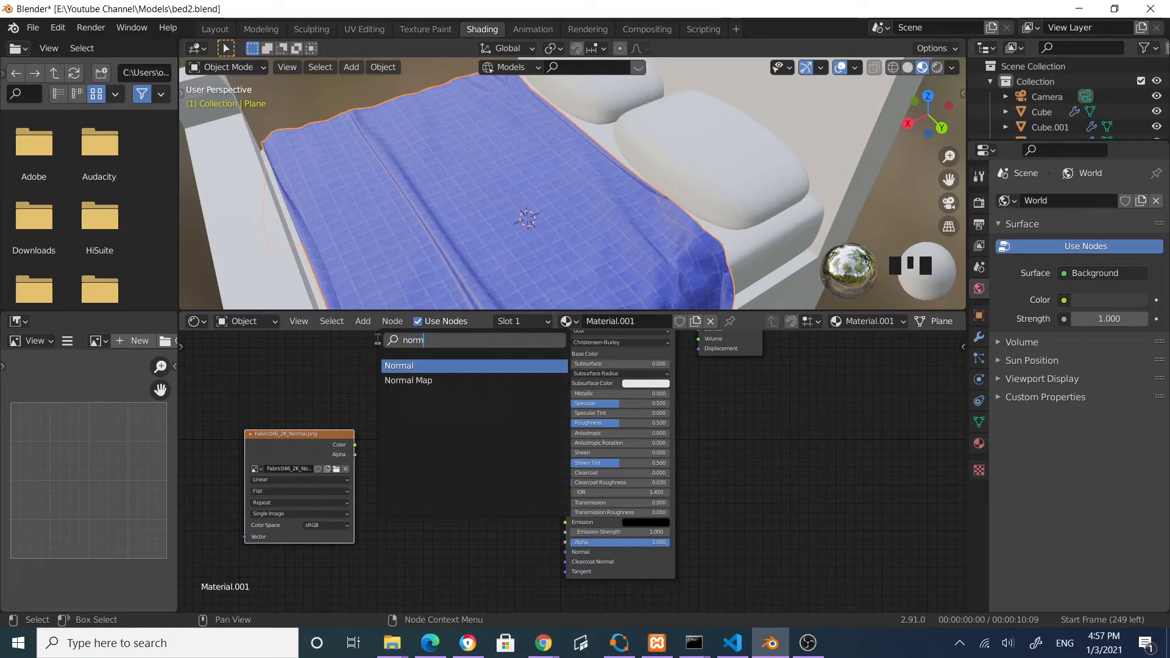
{"action": "left_click", "coordinate": [426, 382]}
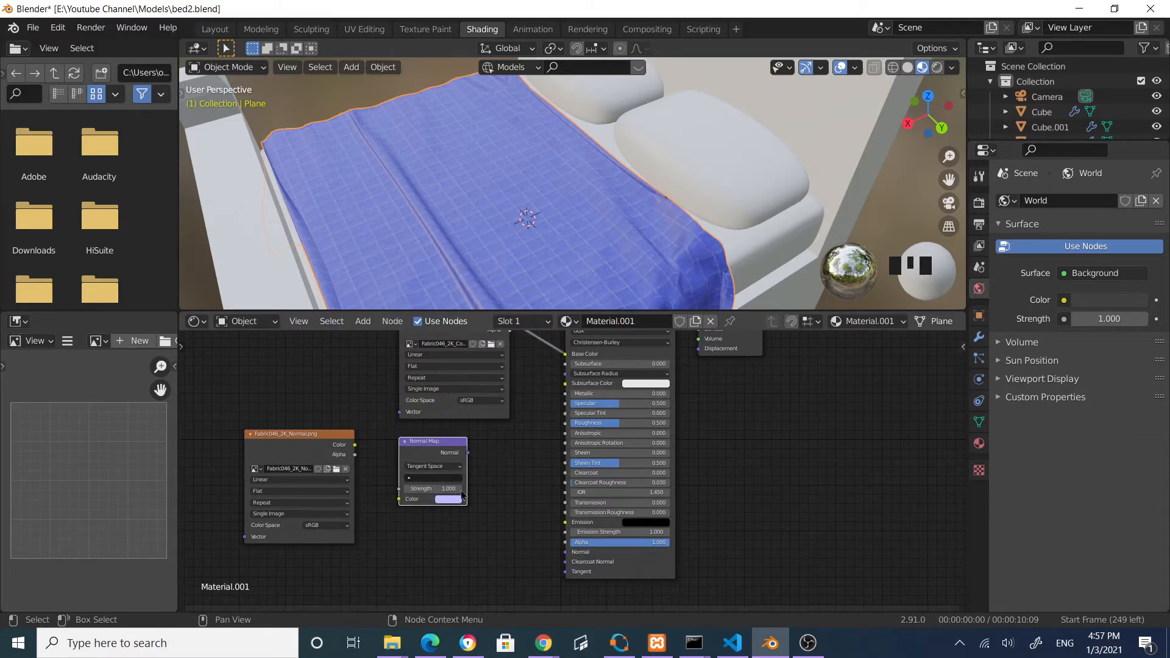
{"action": "left_click", "coordinate": [493, 500]}
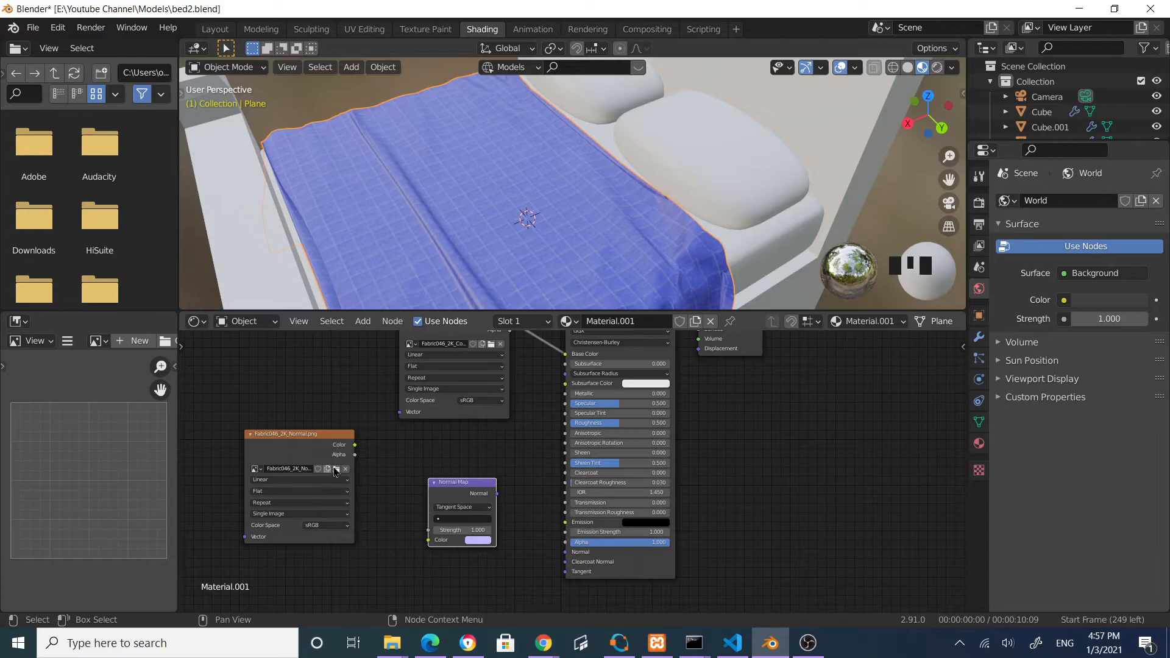
Link the normal texture's Color through the Normal Map node to the Principled BSDF's Normal input and inspect the blanket up close
{"action": "left_click_drag", "start_coordinate": [356, 446], "coordinate": [368, 466]}
{"action": "left_click_drag", "start_coordinate": [412, 545], "coordinate": [429, 541]}
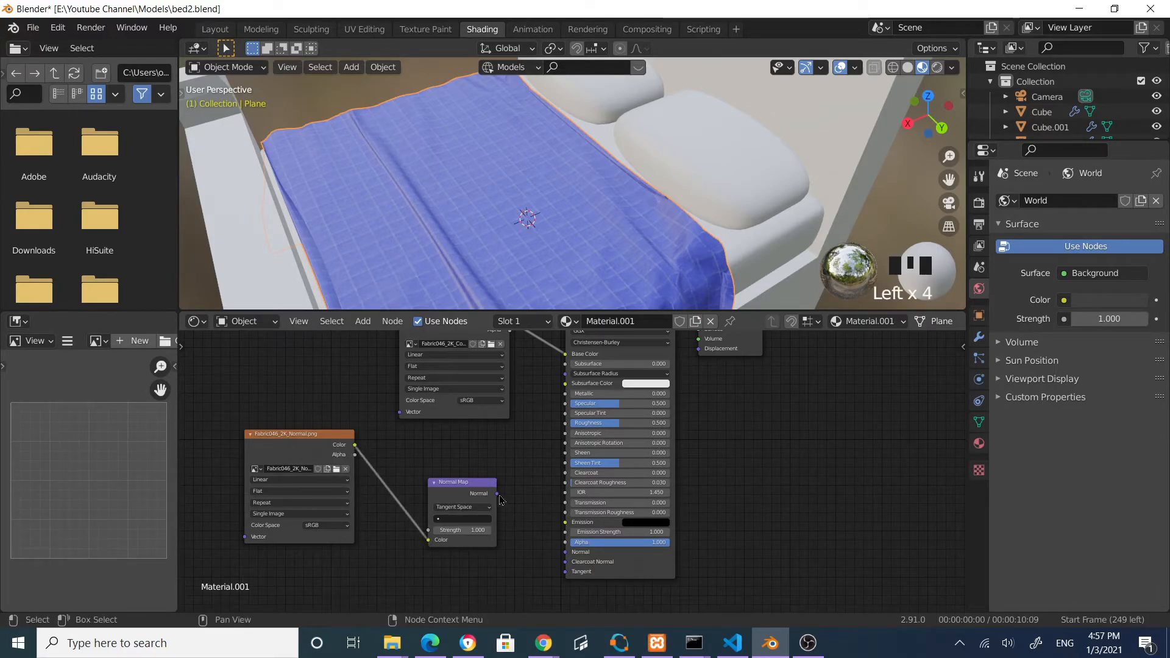
{"action": "mouse_move", "coordinate": [497, 494]}
{"action": "left_mouse_down"}
{"action": "mouse_move", "coordinate": [535, 539]}
{"action": "mouse_move", "coordinate": [566, 553]}
{"action": "left_mouse_up"}
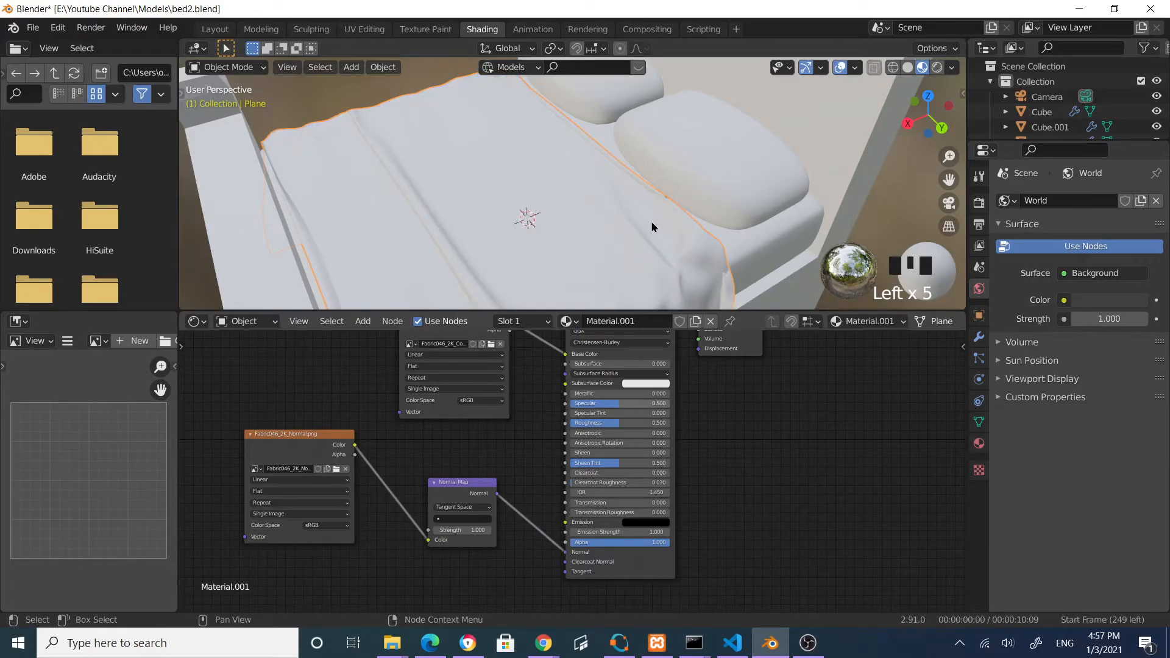
{"action": "middle_click_drag", "start_coordinate": [593, 214], "coordinate": [750, 187]}
{"action": "scroll", "coordinate": [553, 223], "scroll_direction": "up", "scroll_amount": 6}
{"action": "middle_click_drag", "start_coordinate": [659, 234], "coordinate": [536, 234]}
{"action": "scroll", "coordinate": [665, 229], "scroll_direction": "down", "scroll_amount": 1}
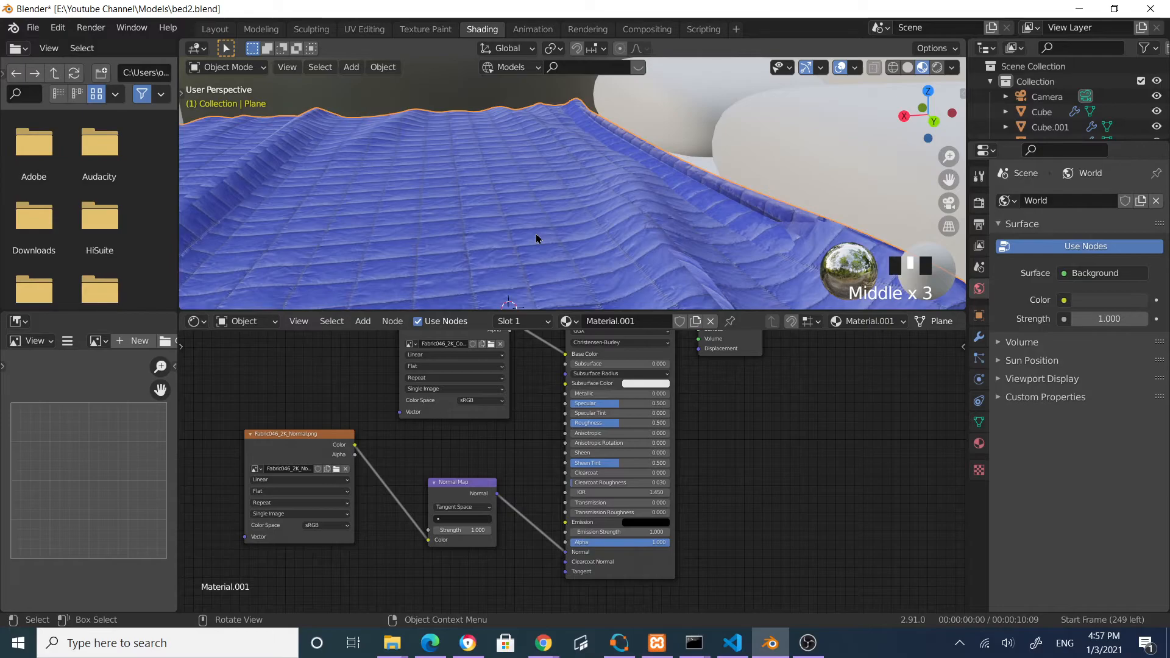
{"action": "middle_click_drag", "start_coordinate": [575, 221], "coordinate": [592, 261]}
{"action": "scroll", "coordinate": [456, 430], "scroll_direction": "down", "scroll_amount": 2}
Duplicate the color texture node above the normal texture node and load the Fabric046_2K_Roughness image into the copy
{"action": "middle_click_drag", "start_coordinate": [467, 434], "coordinate": [483, 459]}
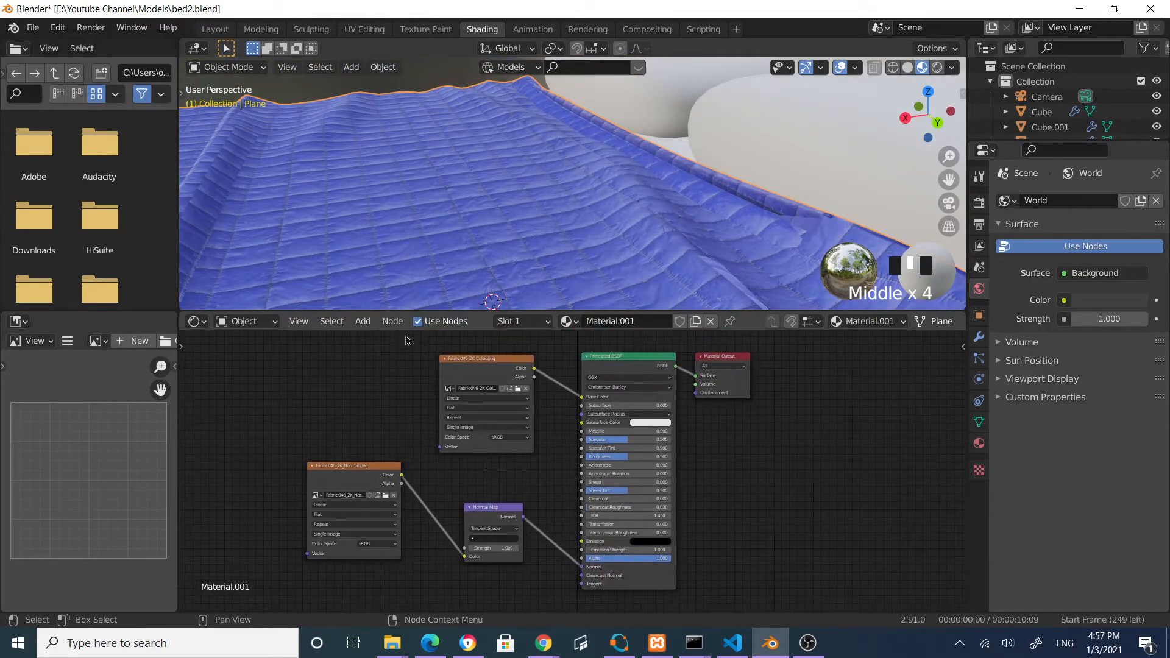
{"action": "left_click", "coordinate": [360, 321]}
{"action": "left_click", "coordinate": [486, 360]}
{"action": "key", "text": "shift+d"}
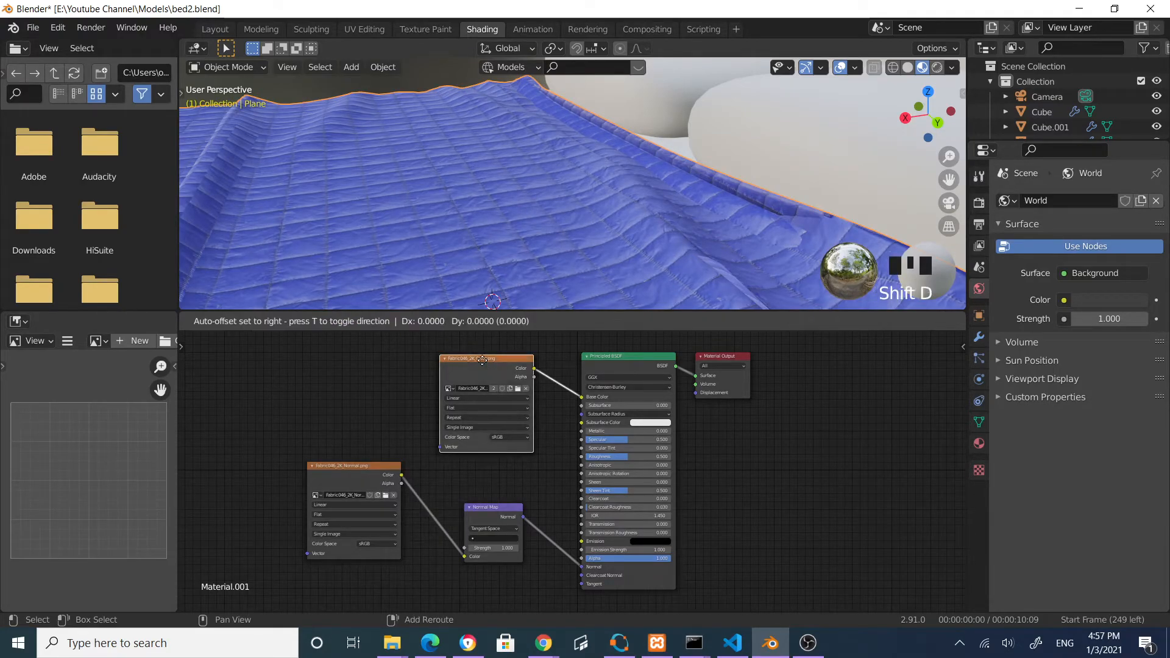
{"action": "left_click", "coordinate": [353, 354]}
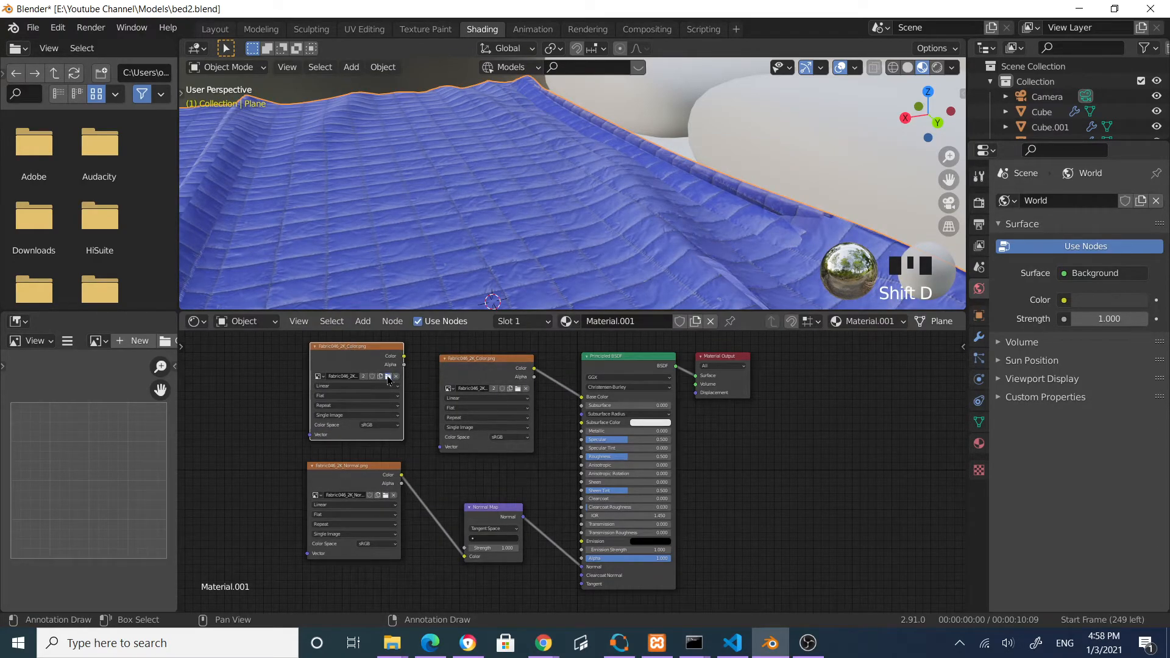
{"action": "left_click", "coordinate": [389, 378]}
{"action": "scroll", "coordinate": [734, 293], "scroll_direction": "down", "scroll_amount": 2}
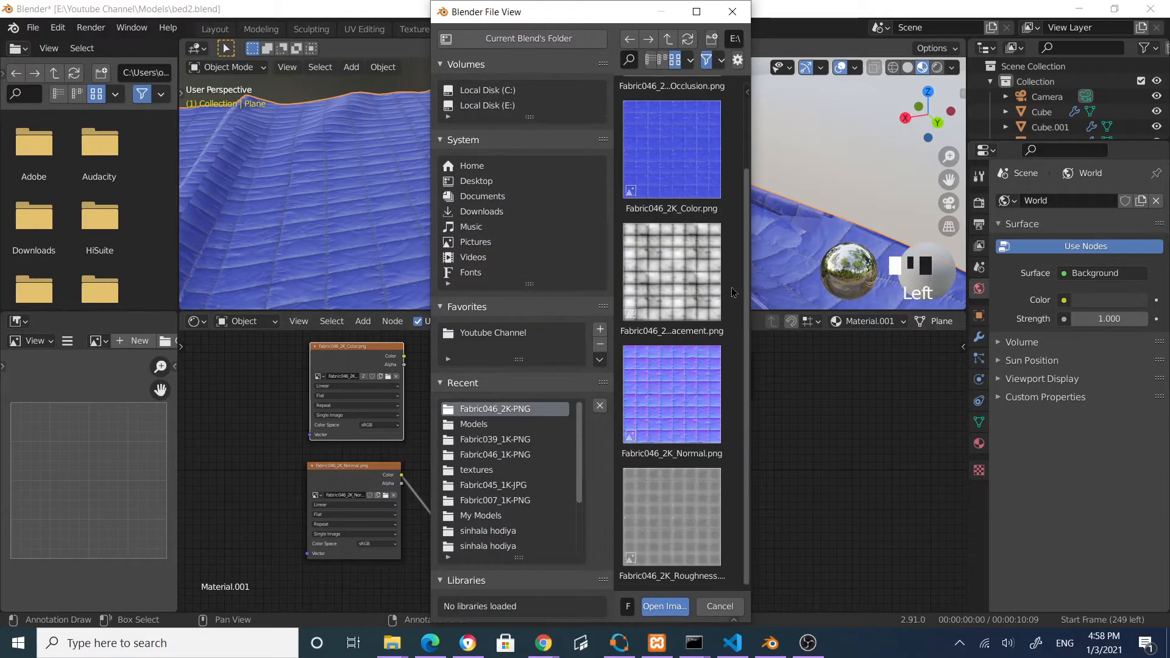
{"action": "double_click", "coordinate": [656, 523]}
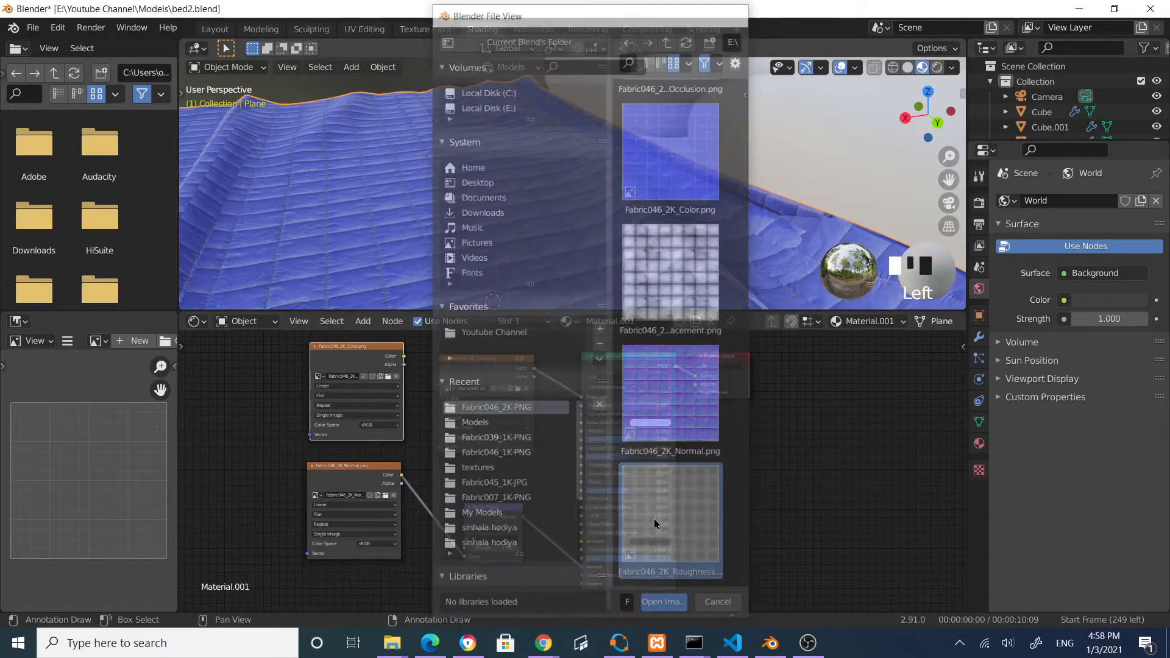
Link the roughness texture's Color to the Principled BSDF's Roughness input and move the roughness and color texture nodes apart
{"action": "left_click_drag", "start_coordinate": [404, 357], "coordinate": [582, 458]}
{"action": "middle_click_drag", "start_coordinate": [576, 213], "coordinate": [537, 202]}
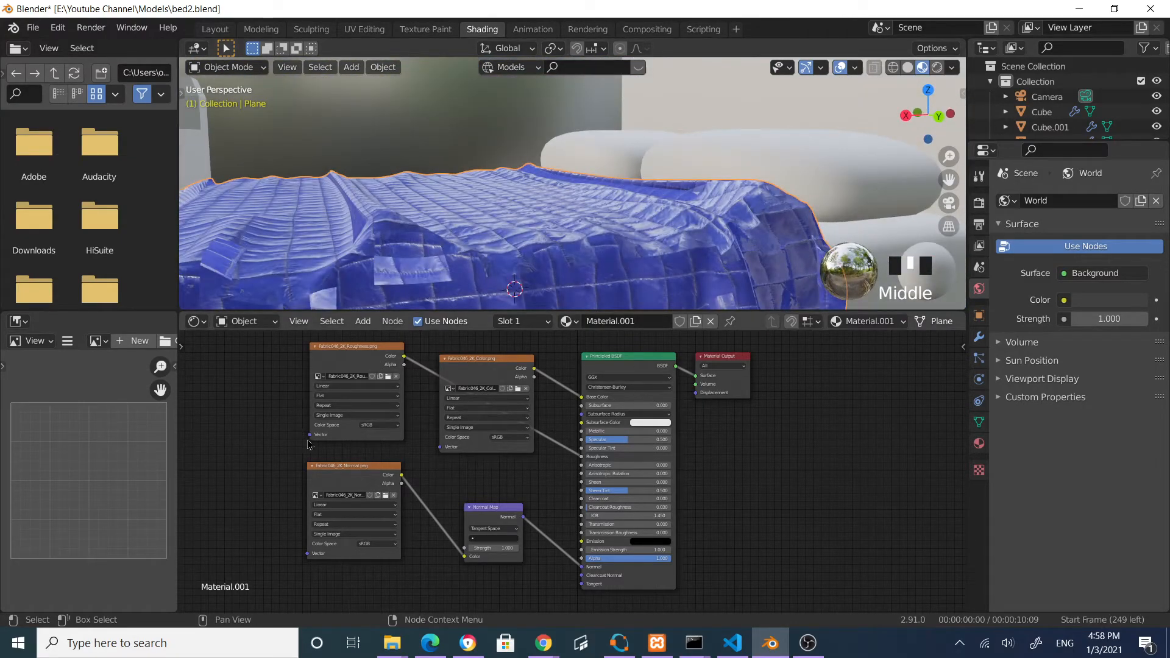
{"action": "left_click_drag", "start_coordinate": [319, 355], "coordinate": [225, 368]}
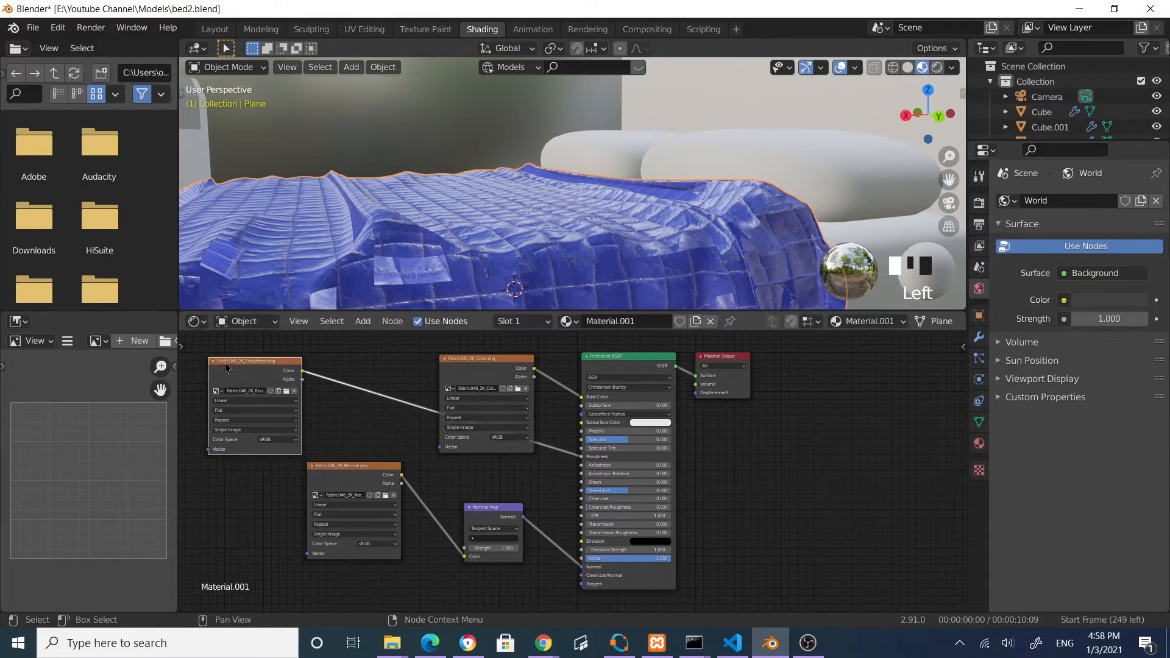
{"action": "left_click_drag", "start_coordinate": [462, 358], "coordinate": [490, 327]}
Add a Math node and insert it on the link between the roughness texture and the Roughness input
{"action": "left_click", "coordinate": [363, 321]}
{"action": "left_click", "coordinate": [362, 321]}
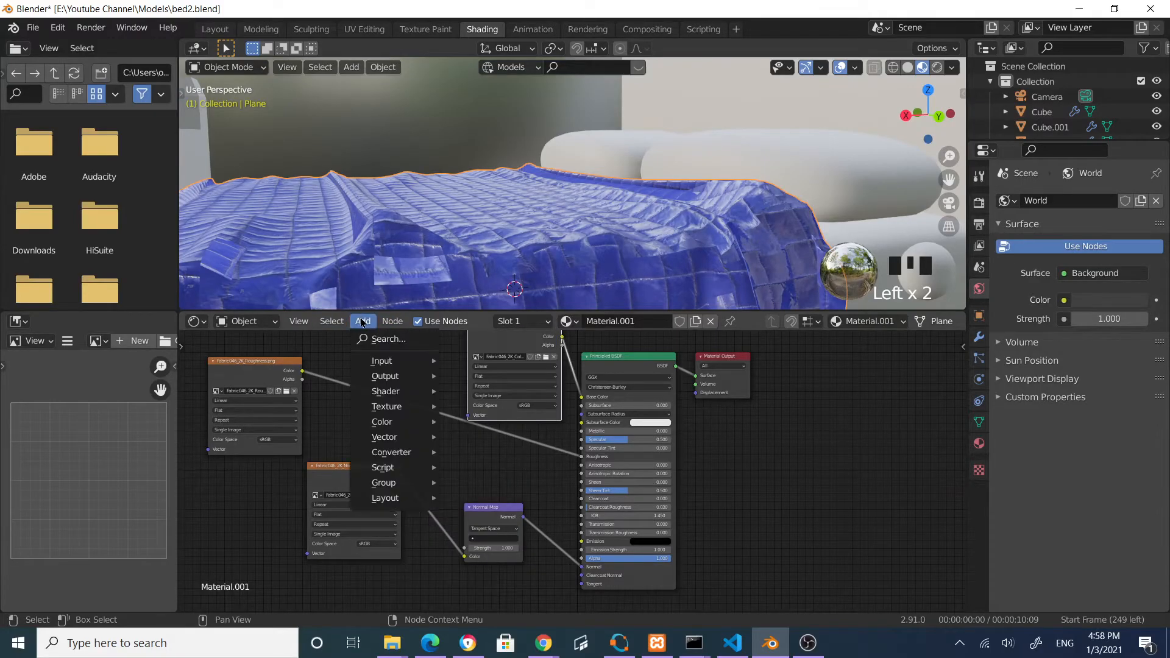
{"action": "left_click", "coordinate": [378, 341]}
{"action": "type", "text": "math"}
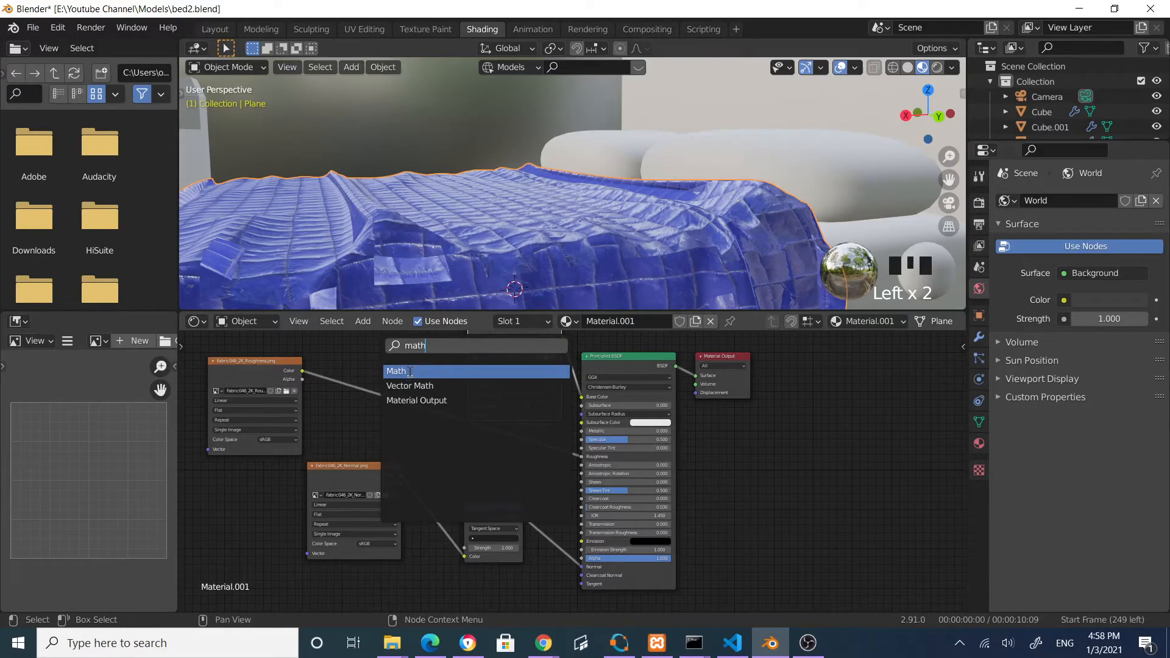
{"action": "left_click", "coordinate": [410, 372]}
{"action": "left_click", "coordinate": [382, 413]}
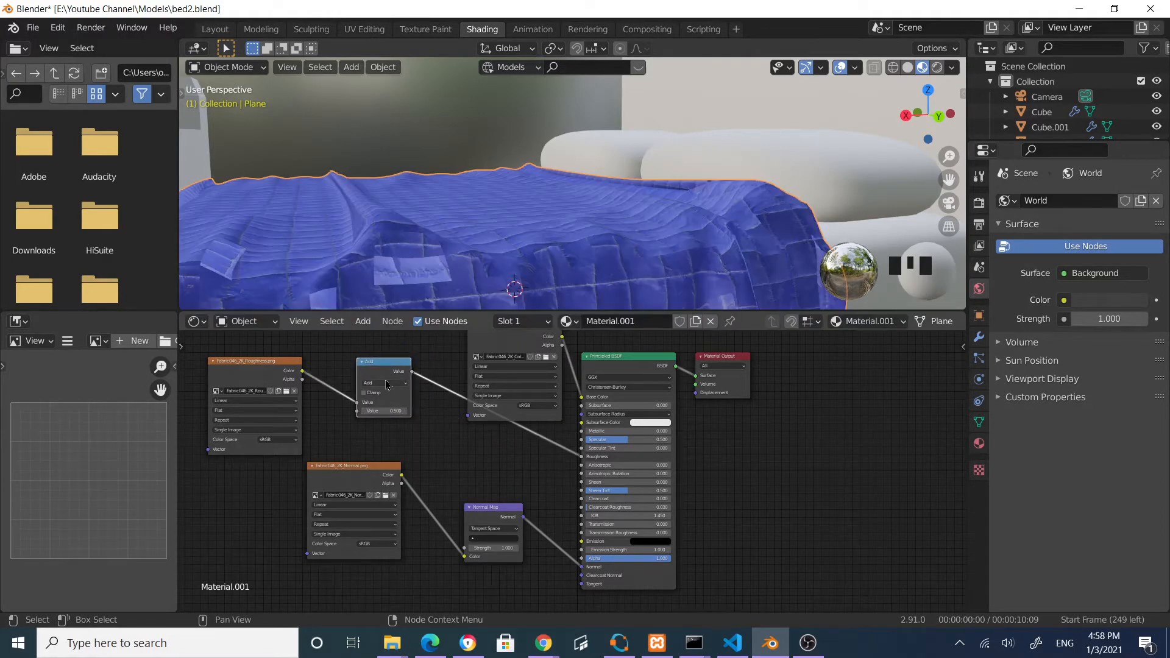
Switch the Math node's operation to Multiply and set its value to 2.8
{"action": "left_click", "coordinate": [387, 383]}
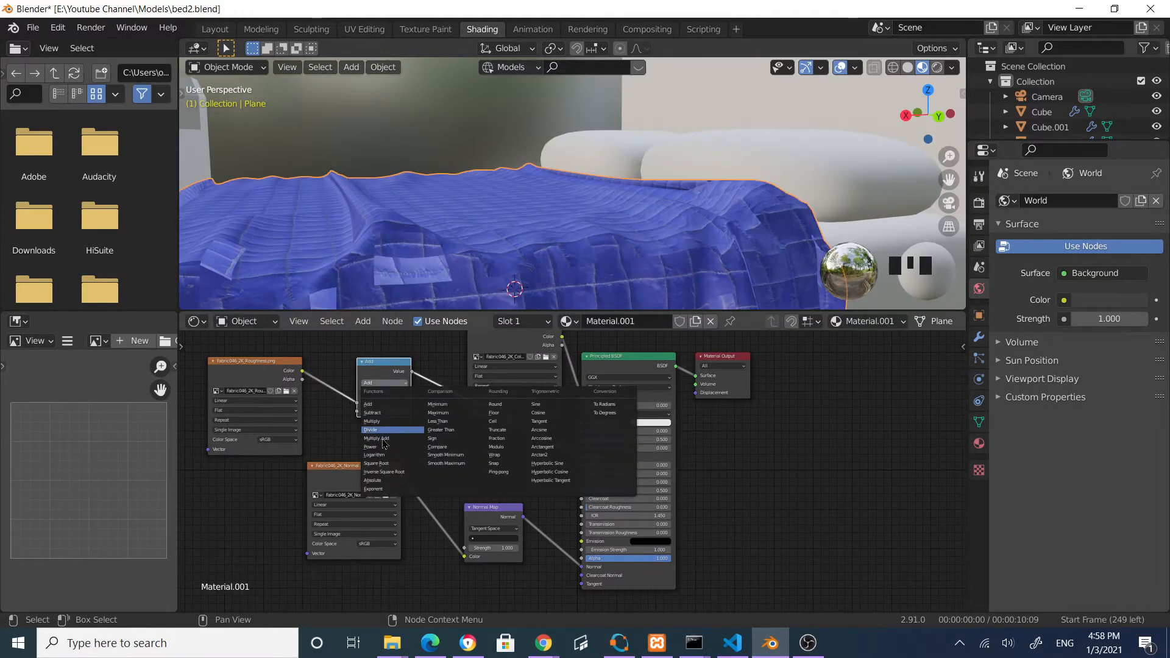
{"action": "left_click", "coordinate": [389, 425]}
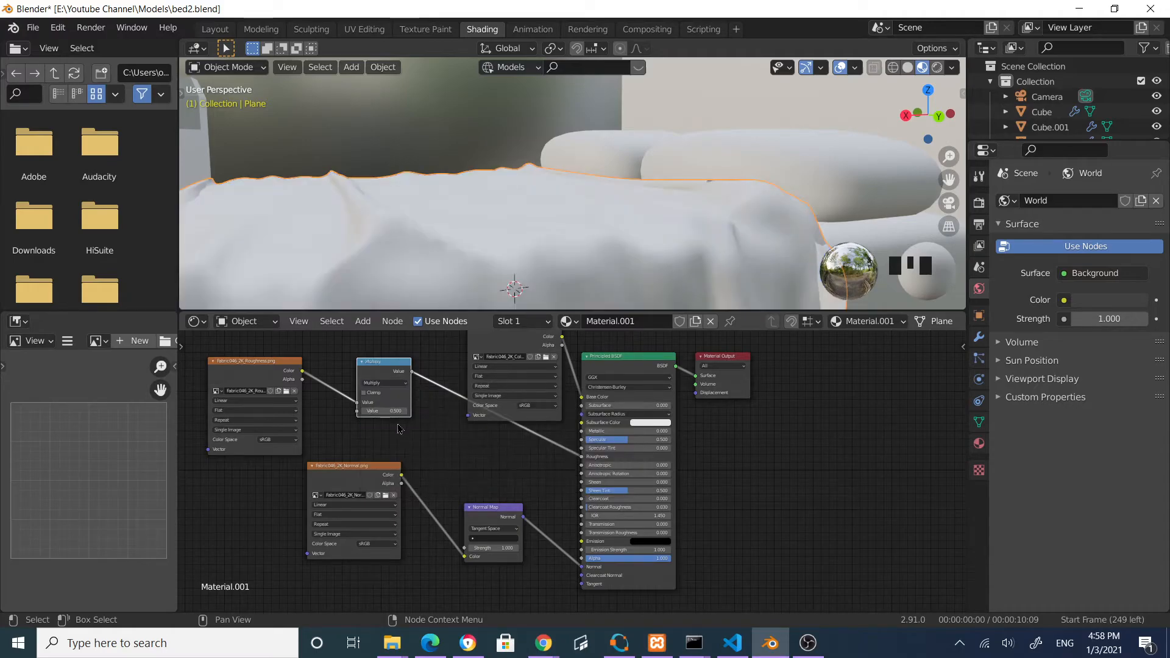
{"action": "left_click_drag", "start_coordinate": [388, 411], "coordinate": [412, 411]}
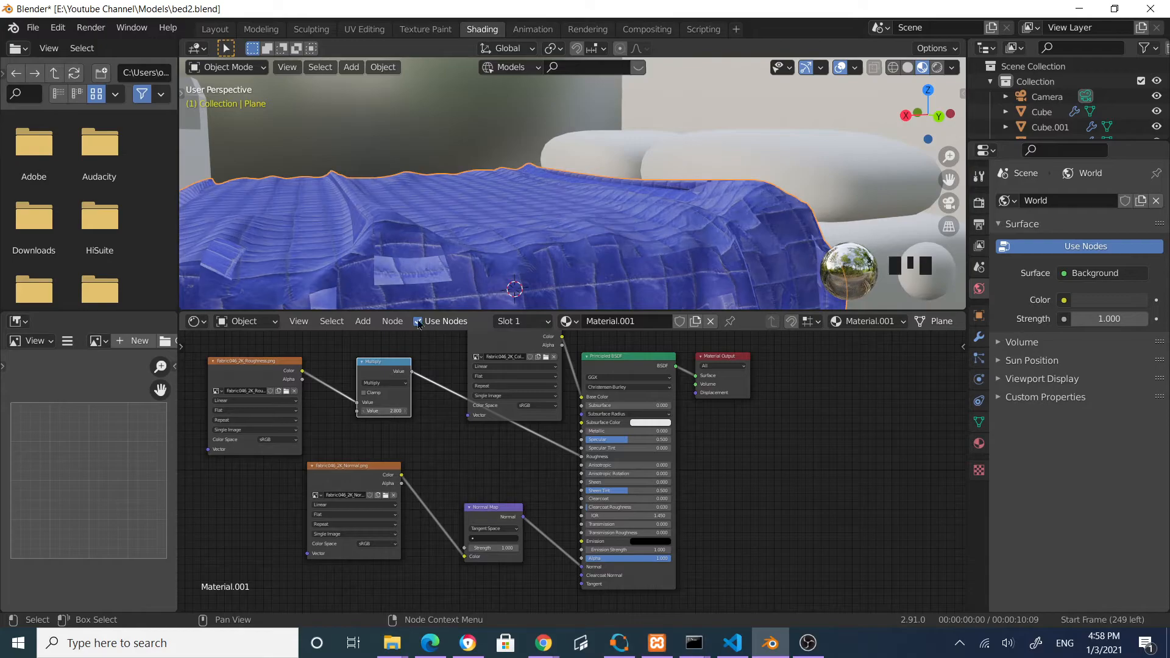
{"action": "middle_click_drag", "start_coordinate": [583, 195], "coordinate": [530, 192]}
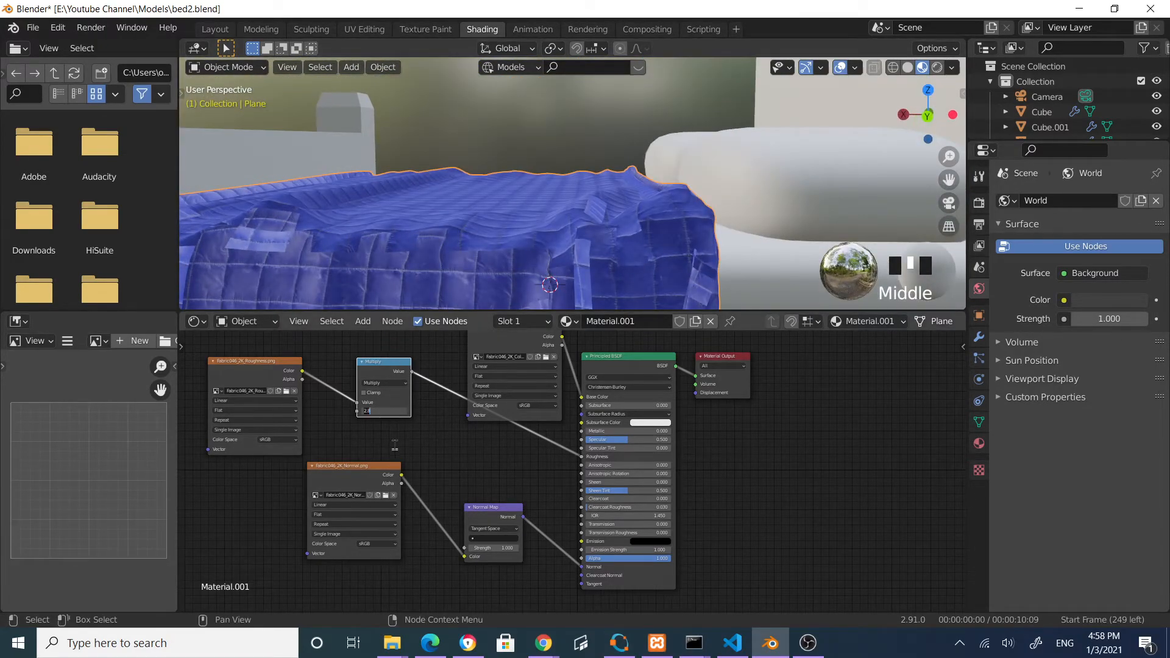
Set the roughness Multiply node's value to 10
{"action": "left_click", "coordinate": [334, 425]}
{"action": "scroll", "coordinate": [353, 417], "scroll_direction": "up", "scroll_amount": 6}
{"action": "middle_click_drag", "start_coordinate": [356, 414], "coordinate": [500, 492]}
{"action": "scroll", "coordinate": [390, 435], "scroll_direction": "up", "scroll_amount": 3}
{"action": "scroll", "coordinate": [389, 437], "scroll_direction": "down", "scroll_amount": 1}
{"action": "scroll", "coordinate": [495, 484], "scroll_direction": "up", "scroll_amount": 4}
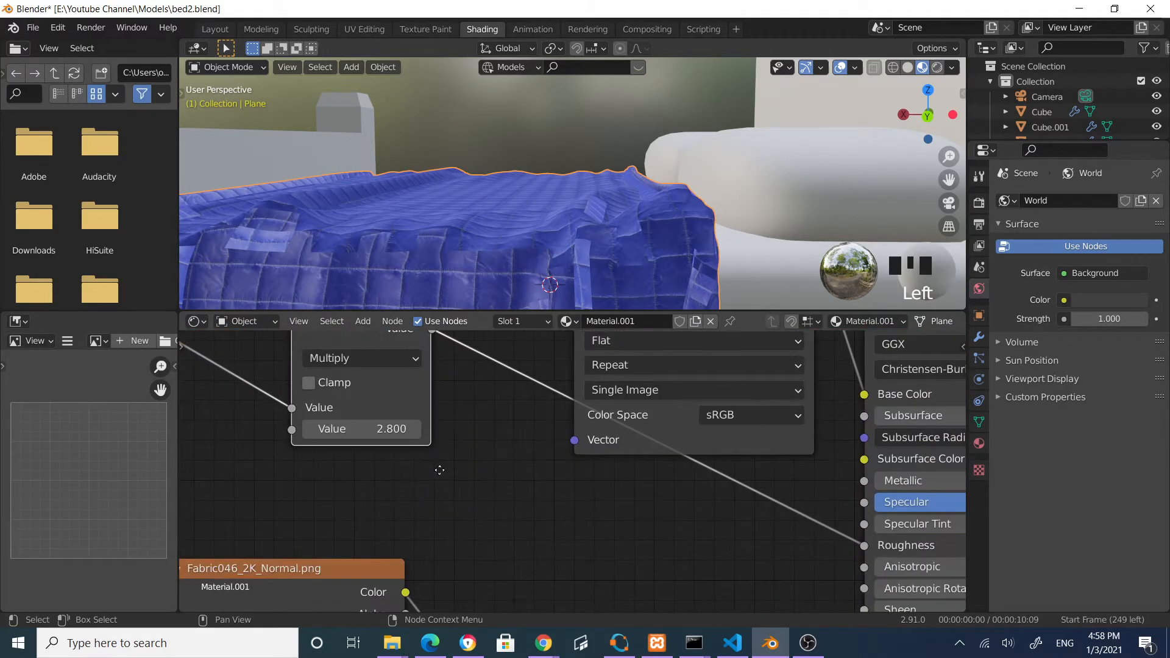
{"action": "middle_click_drag", "start_coordinate": [431, 465], "coordinate": [490, 503]}
{"action": "left_click", "coordinate": [421, 464]}
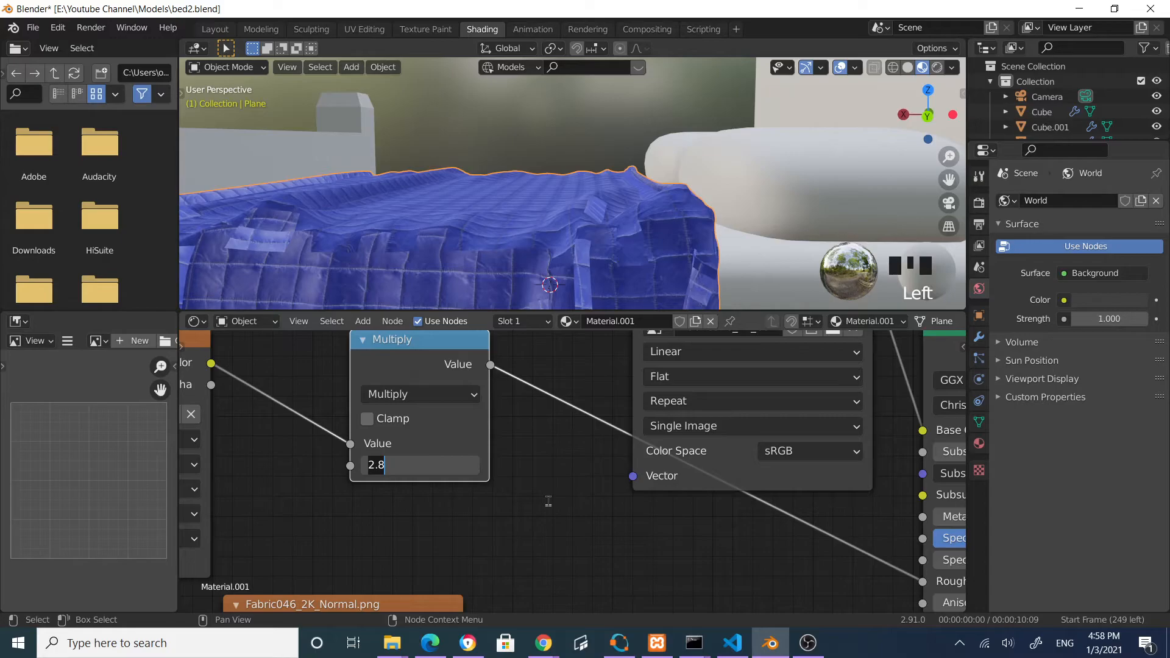
{"action": "key", "text": "Return"}
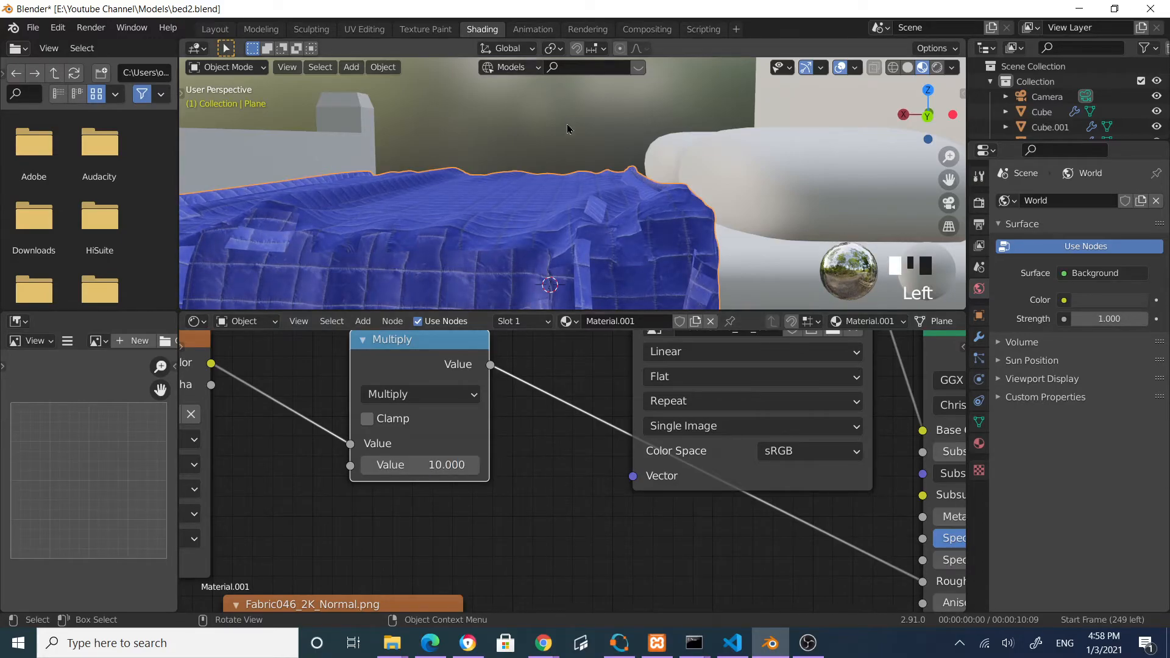
Examine the blanket's fabric shading and the roughness node setup from several distances and angles
{"action": "scroll", "coordinate": [573, 122], "scroll_direction": "down", "scroll_amount": 2}
{"action": "middle_click_drag", "start_coordinate": [576, 128], "coordinate": [607, 229]}
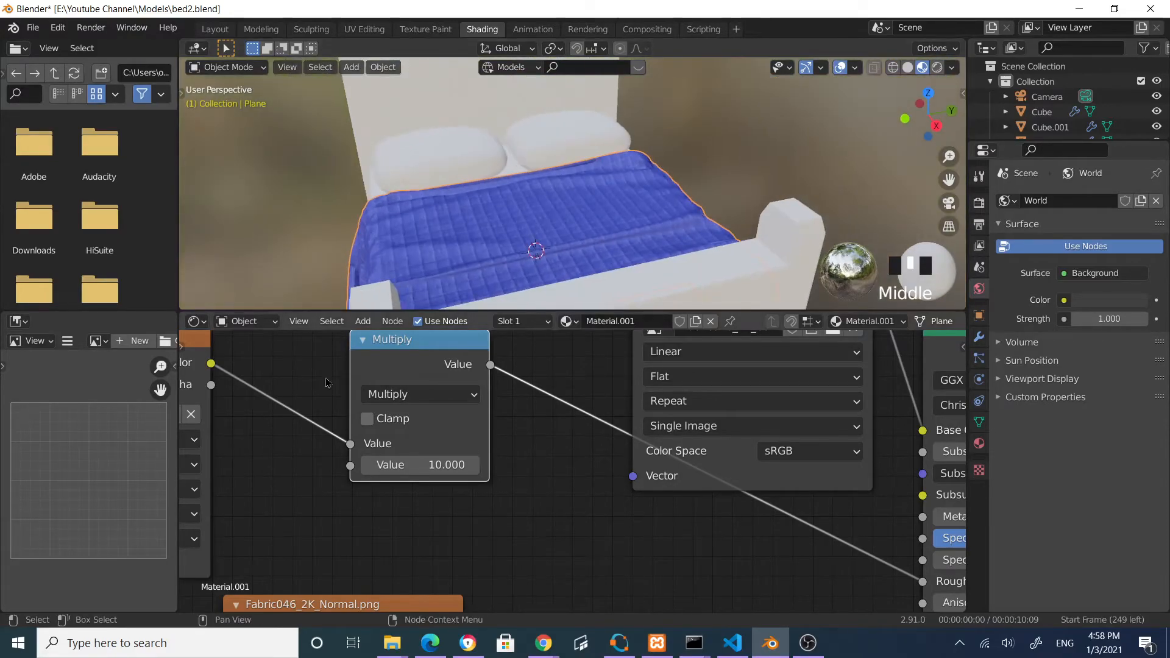
{"action": "scroll", "coordinate": [638, 477], "scroll_direction": "down", "scroll_amount": 4}
{"action": "middle_click_drag", "start_coordinate": [638, 477], "coordinate": [575, 484]}
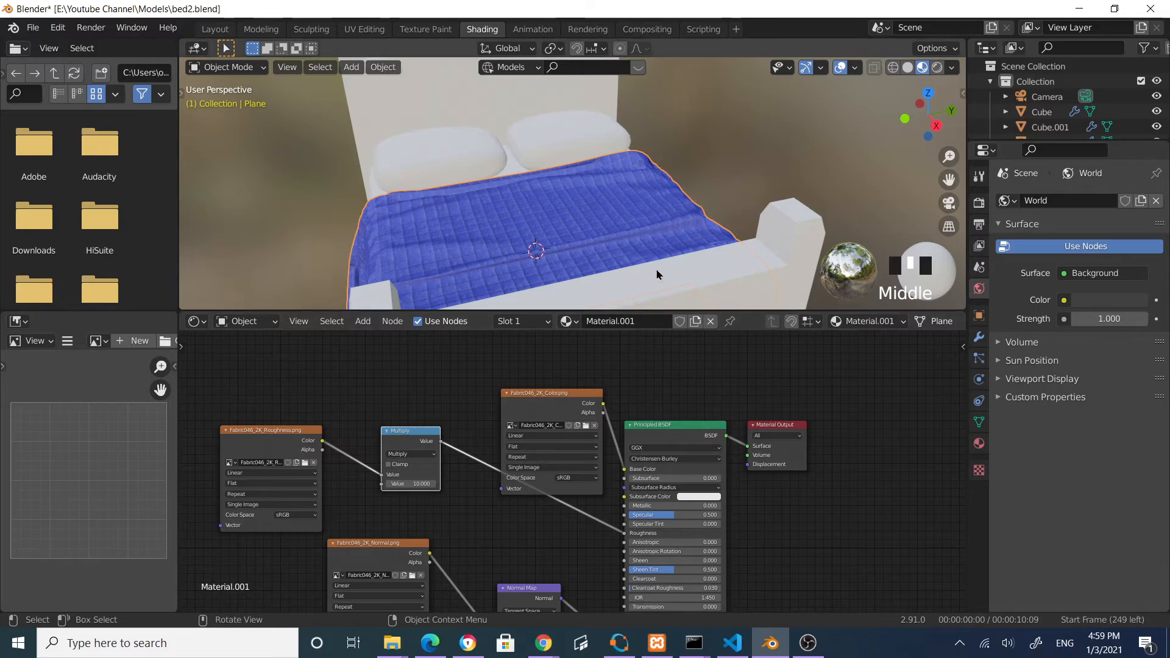
{"action": "middle_click_drag", "start_coordinate": [513, 207], "coordinate": [737, 140]}
{"action": "scroll", "coordinate": [650, 220], "scroll_direction": "up", "scroll_amount": 3}
{"action": "scroll", "coordinate": [625, 225], "scroll_direction": "up", "scroll_amount": 1}
{"action": "scroll", "coordinate": [580, 207], "scroll_direction": "down", "scroll_amount": 3}
Select the bed frame in place of the blanket and apply its object transform in the UV Editing workspace
{"action": "left_click", "coordinate": [676, 218]}
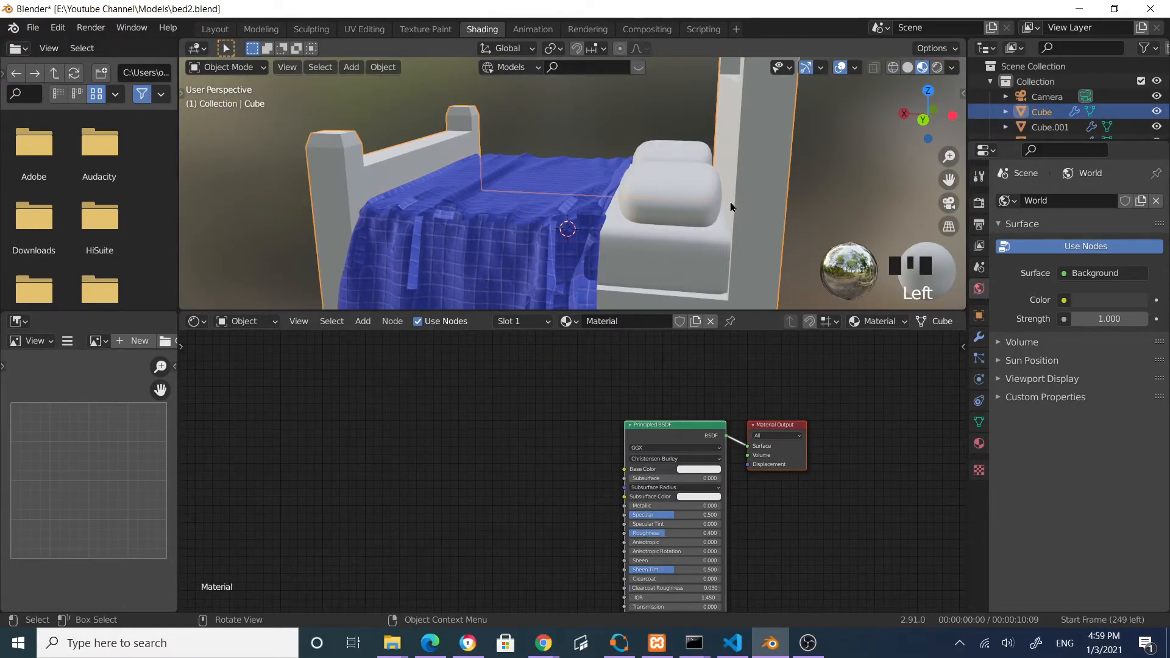
{"action": "middle_click_drag", "start_coordinate": [764, 185], "coordinate": [780, 224]}
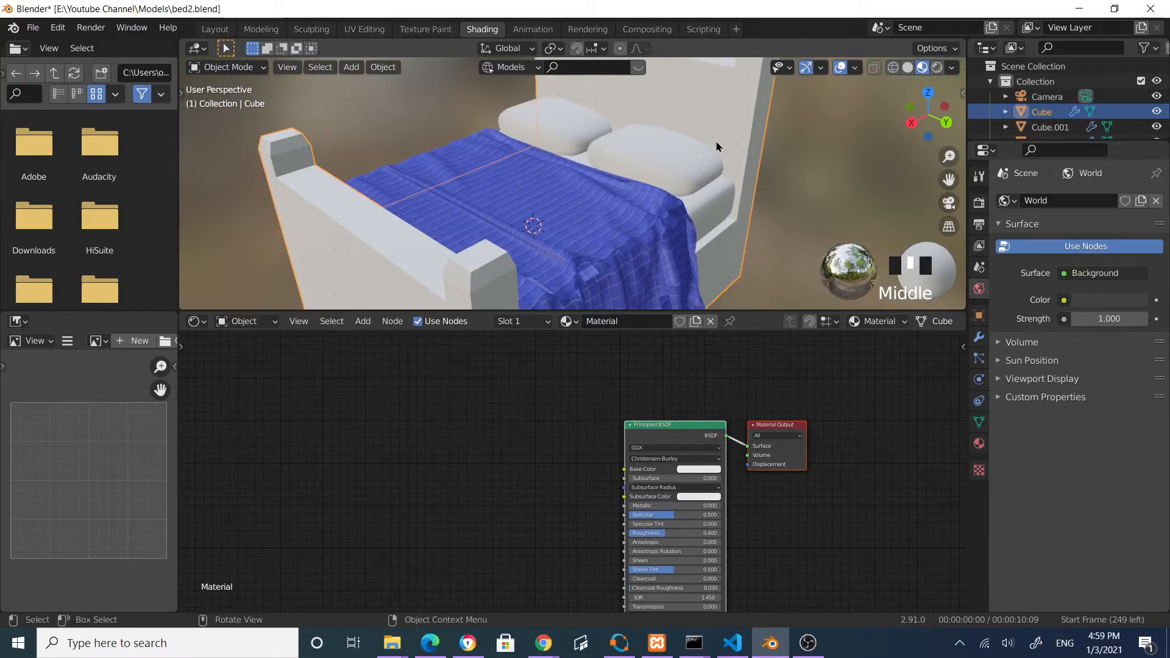
{"action": "left_click", "coordinate": [365, 29]}
{"action": "scroll", "coordinate": [780, 335], "scroll_direction": "down", "scroll_amount": 3}
{"action": "left_click", "coordinate": [599, 221]}
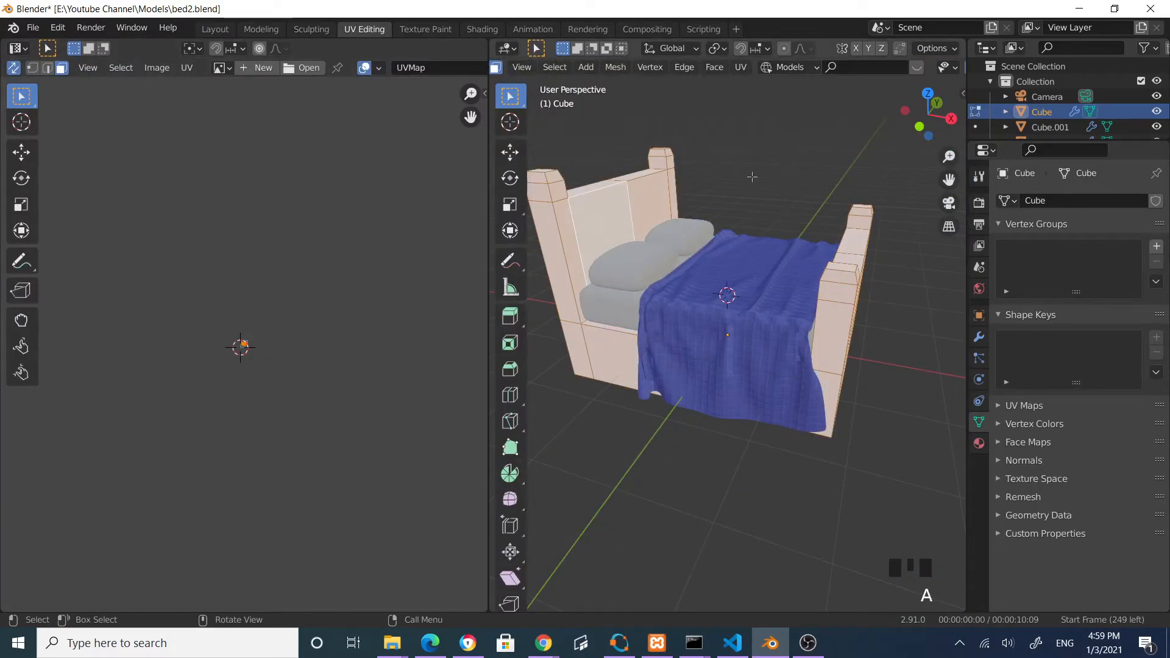
{"action": "key", "text": "Tab"}
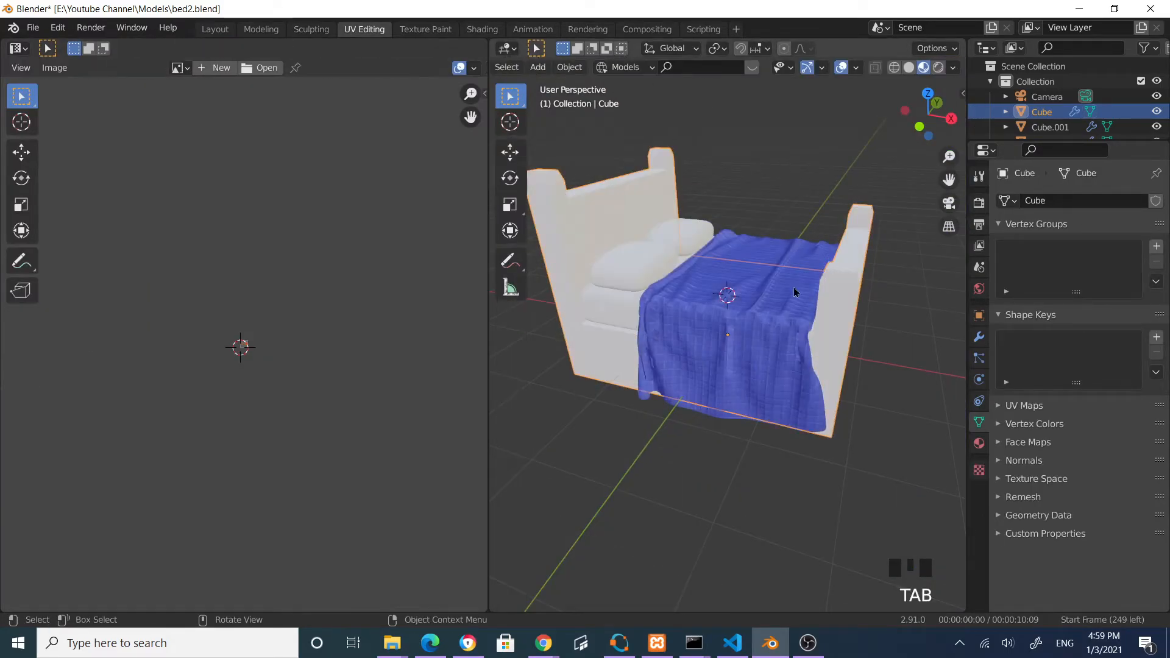
{"action": "key", "text": "ctrl+a"}
{"action": "left_click", "coordinate": [647, 264]}
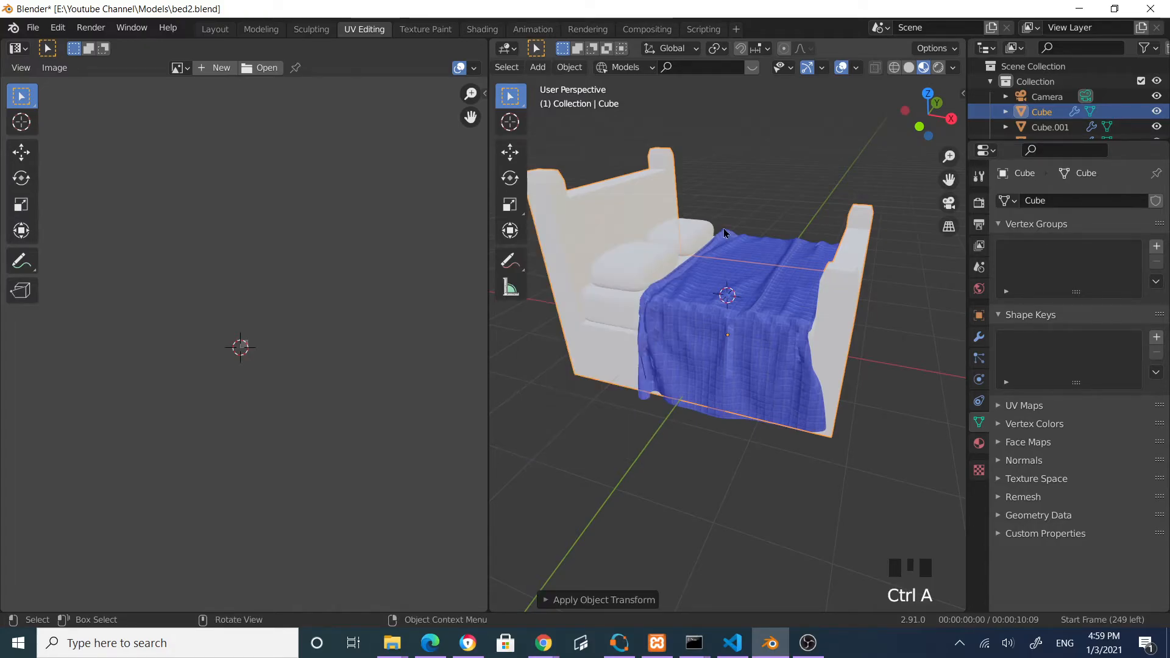
Unwrap the whole bed frame mesh with Smart UV Project using the default settings
{"action": "key", "text": "Tab"}
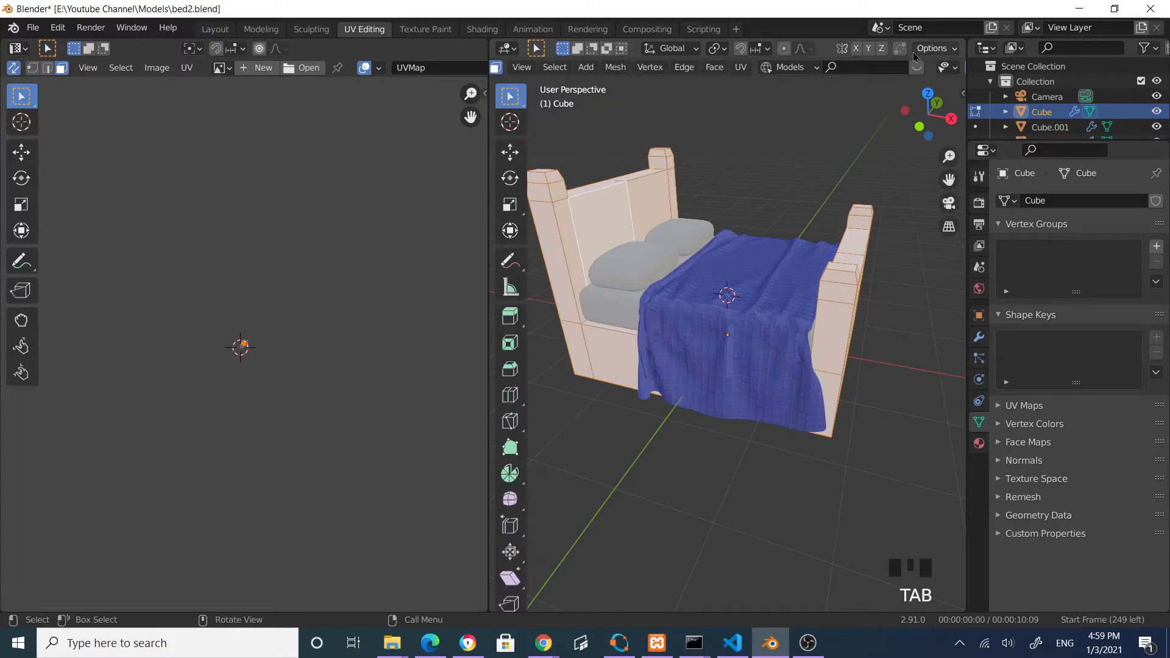
{"action": "left_click", "coordinate": [741, 67]}
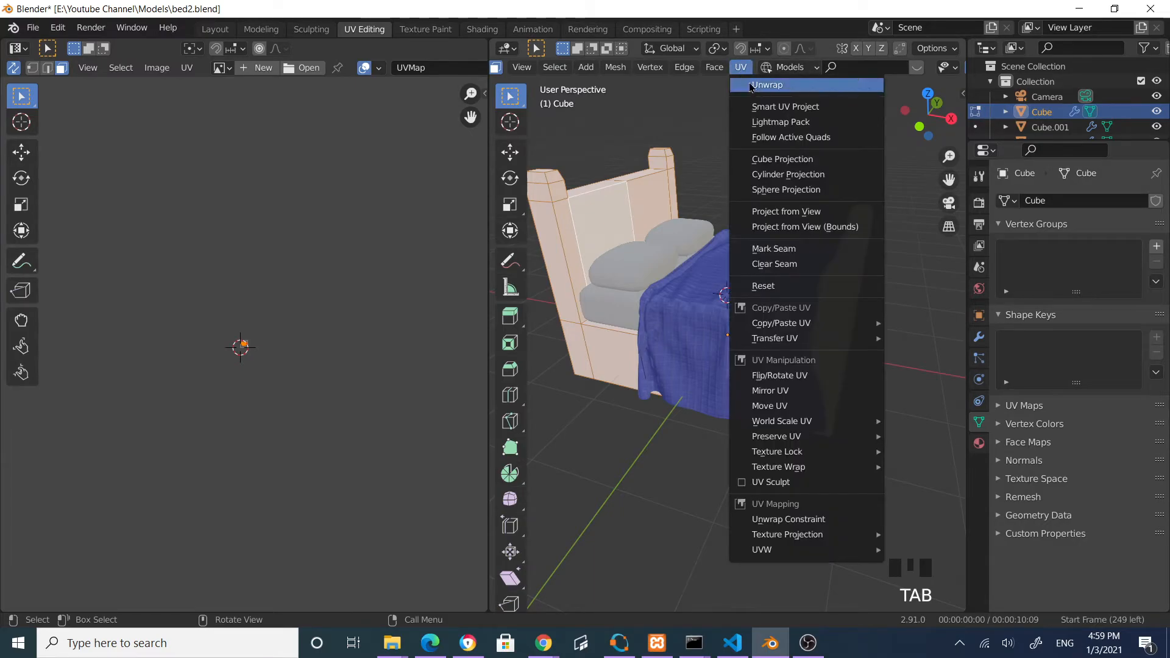
{"action": "left_click", "coordinate": [792, 107]}
{"action": "left_click", "coordinate": [840, 224]}
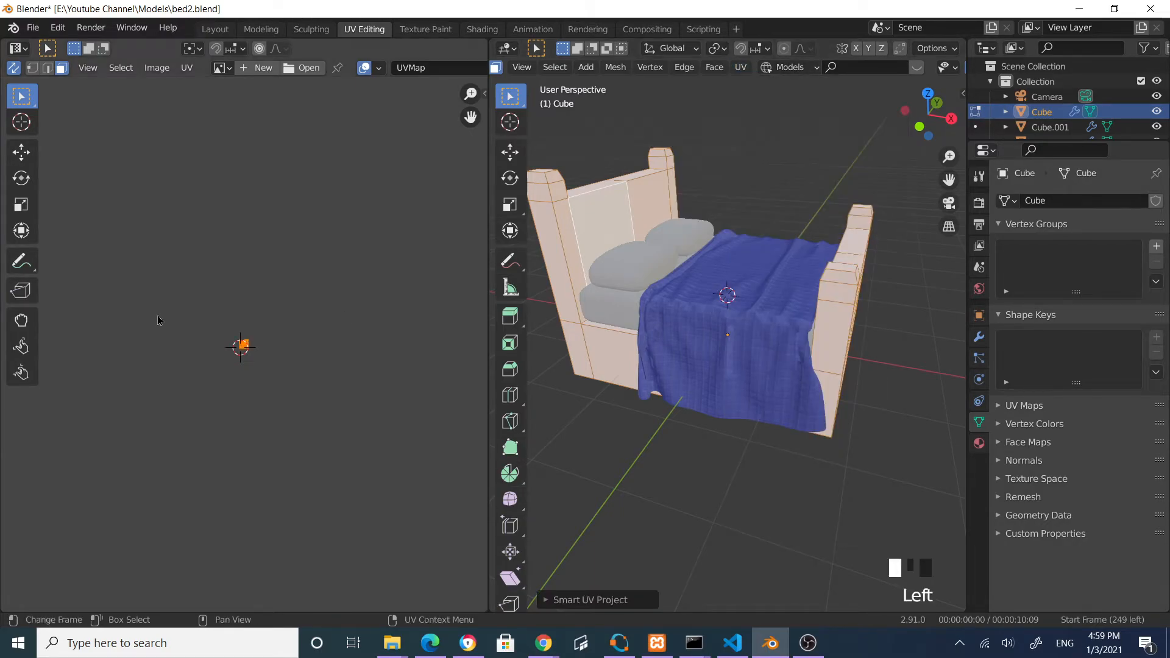
{"action": "scroll", "coordinate": [227, 354], "scroll_direction": "up", "scroll_amount": 18}
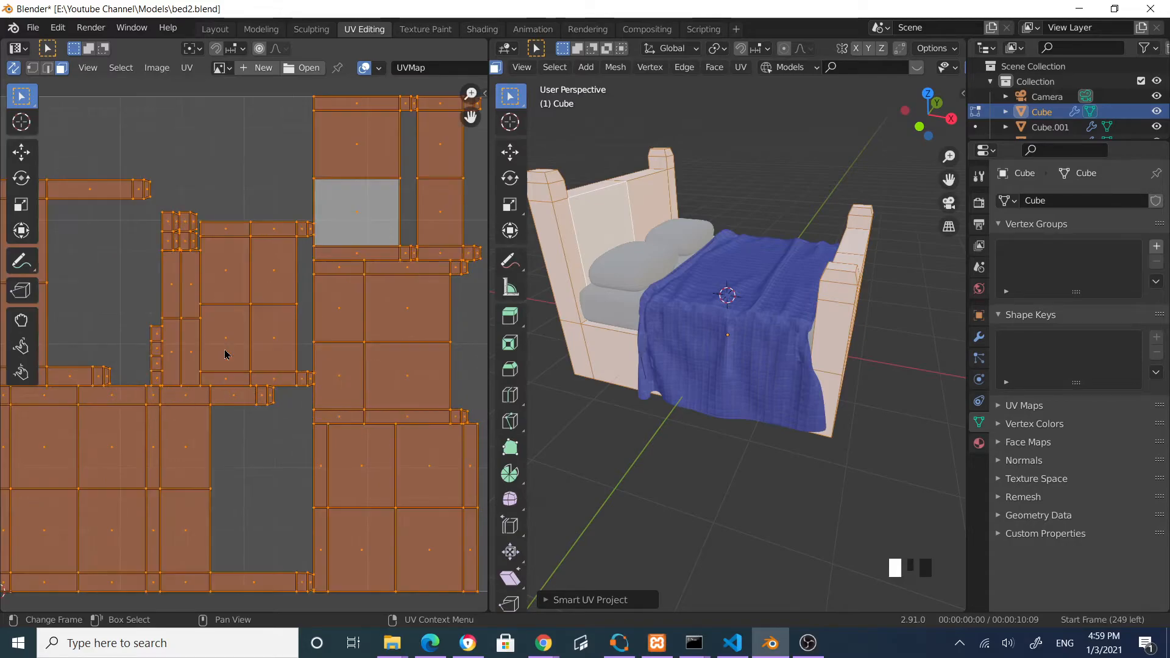
{"action": "scroll", "coordinate": [225, 355], "scroll_direction": "down", "scroll_amount": 2}
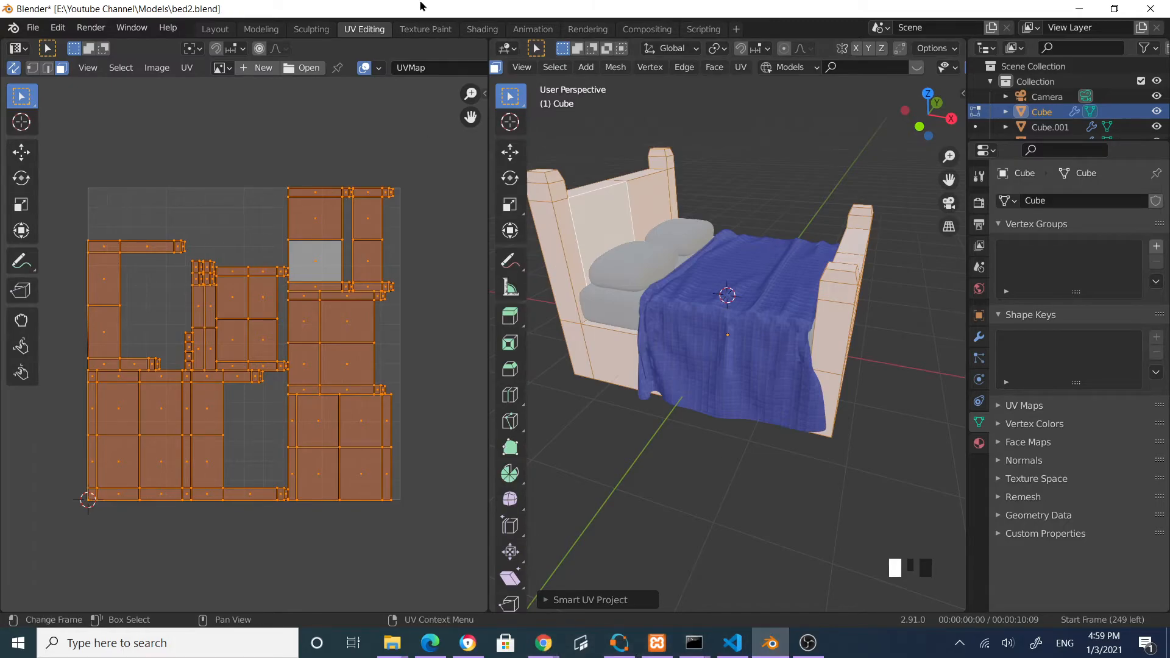
Add an Image Texture node to the bed frame's material in the Shading workspace, beside the Principled BSDF node
{"action": "left_click", "coordinate": [483, 29]}
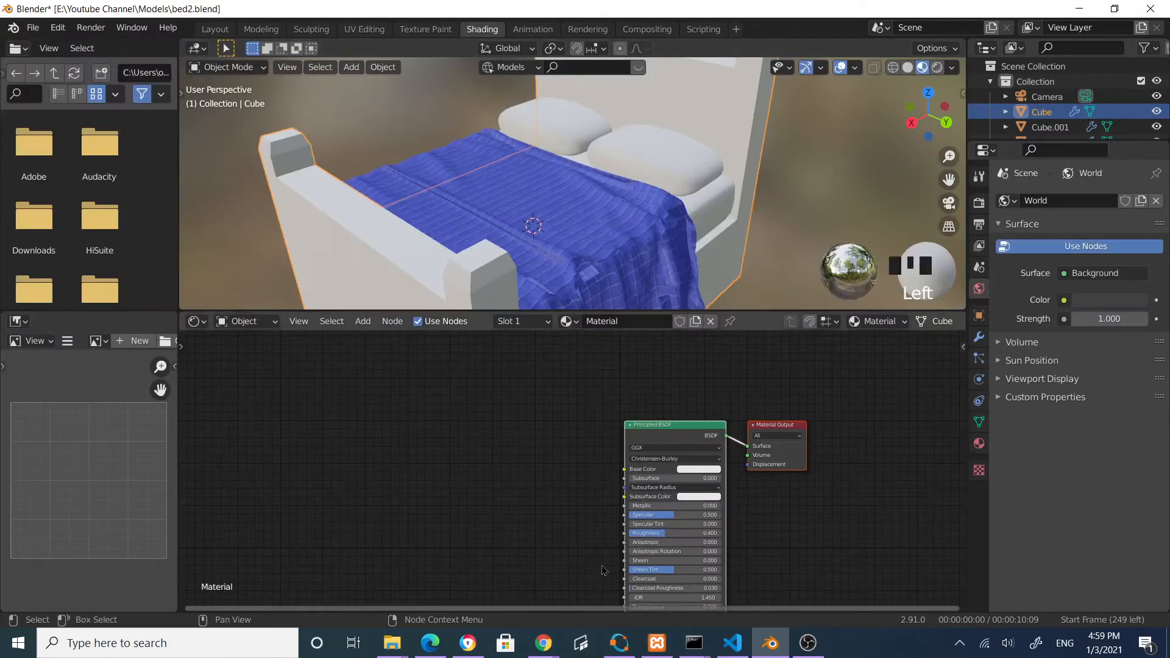
{"action": "left_click_drag", "start_coordinate": [656, 420], "coordinate": [626, 398]}
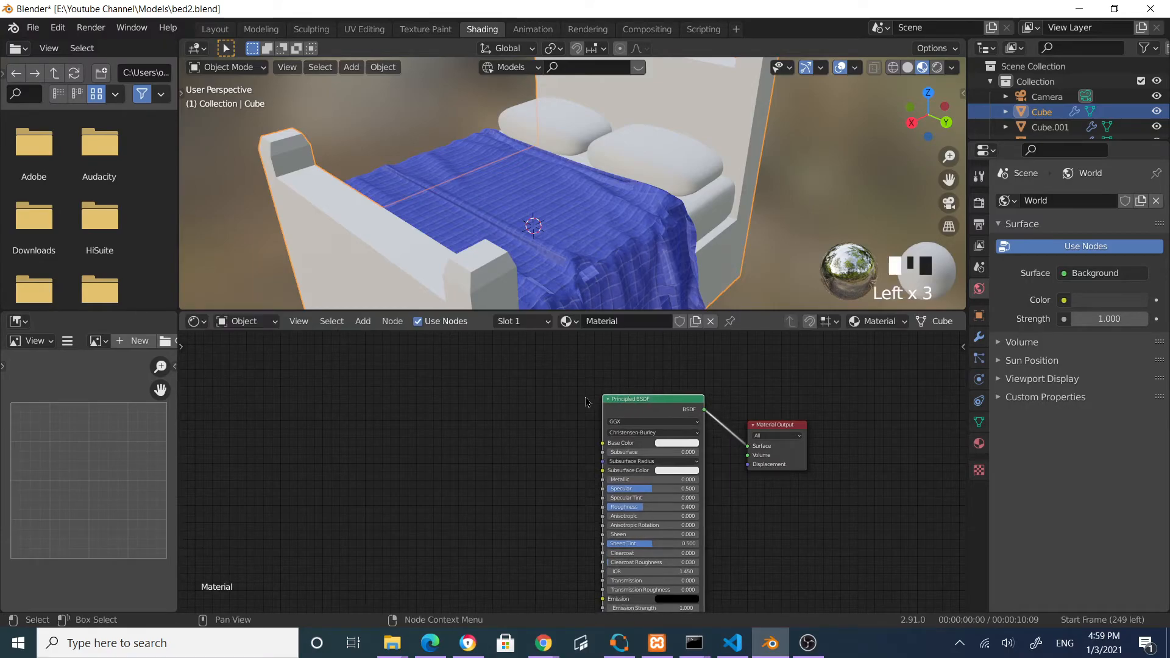
{"action": "left_click", "coordinate": [362, 321]}
{"action": "left_click", "coordinate": [386, 341]}
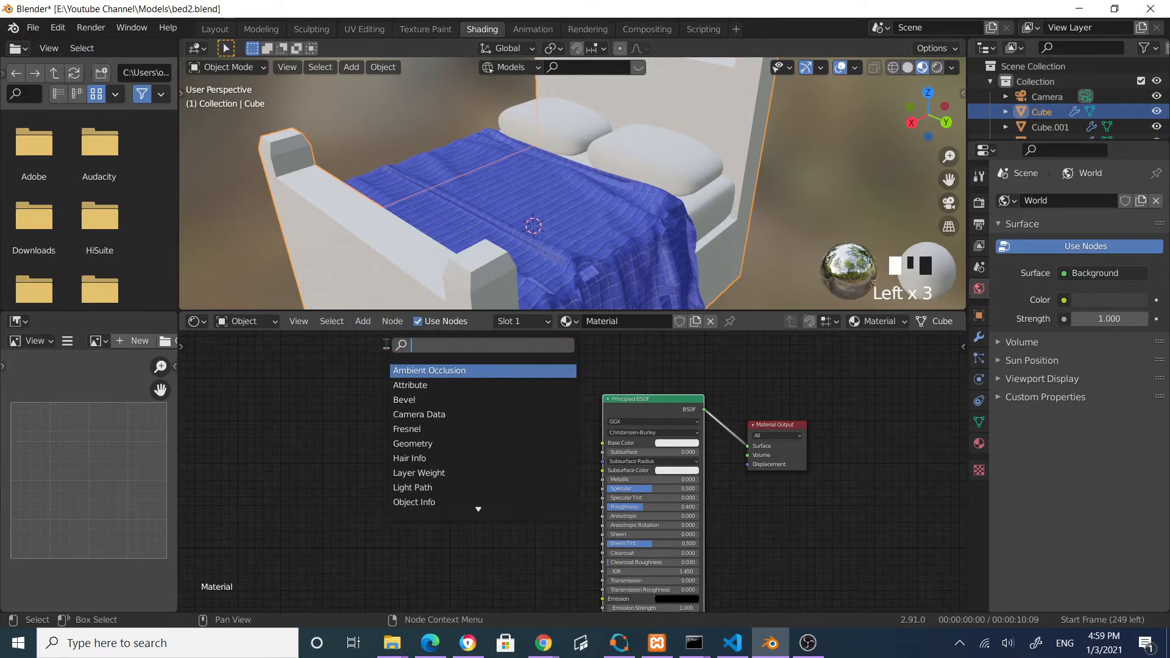
{"action": "type", "text": "im age"}
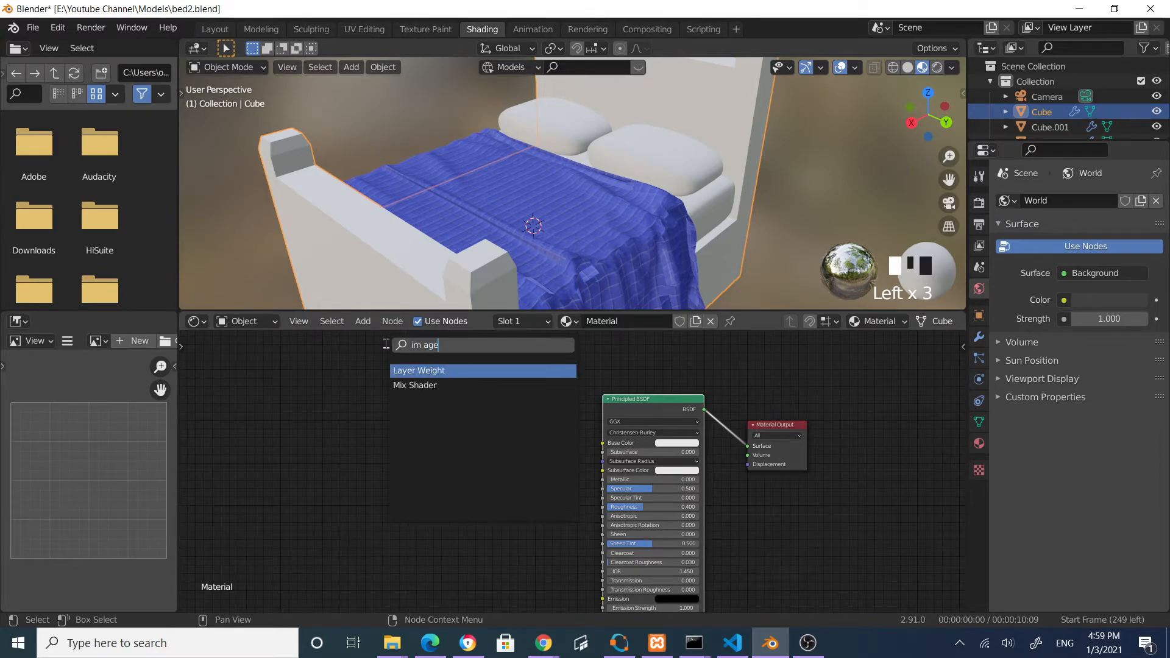
{"action": "key", "text": "BackSpace"}
{"action": "key", "text": "BackSpace"}
{"action": "key", "text": "BackSpace"}
{"action": "key", "text": "BackSpace"}
{"action": "key", "text": "BackSpace"}
{"action": "key", "text": "BackSpace"}
{"action": "type", "text": "image"}
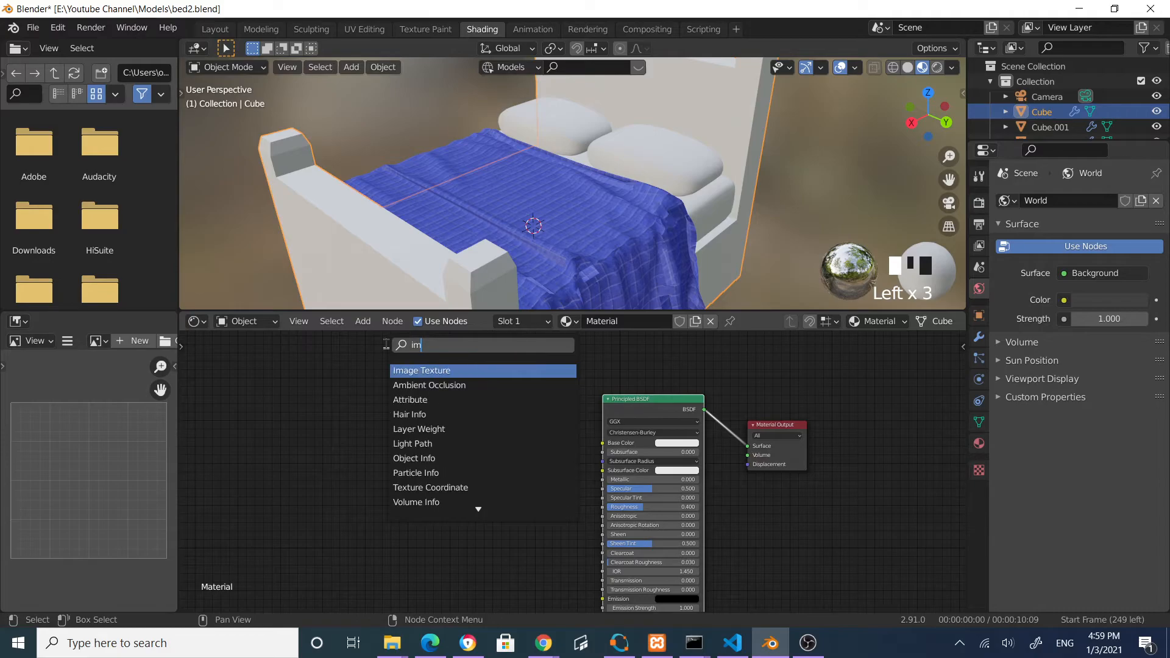
{"action": "left_click", "coordinate": [430, 370]}
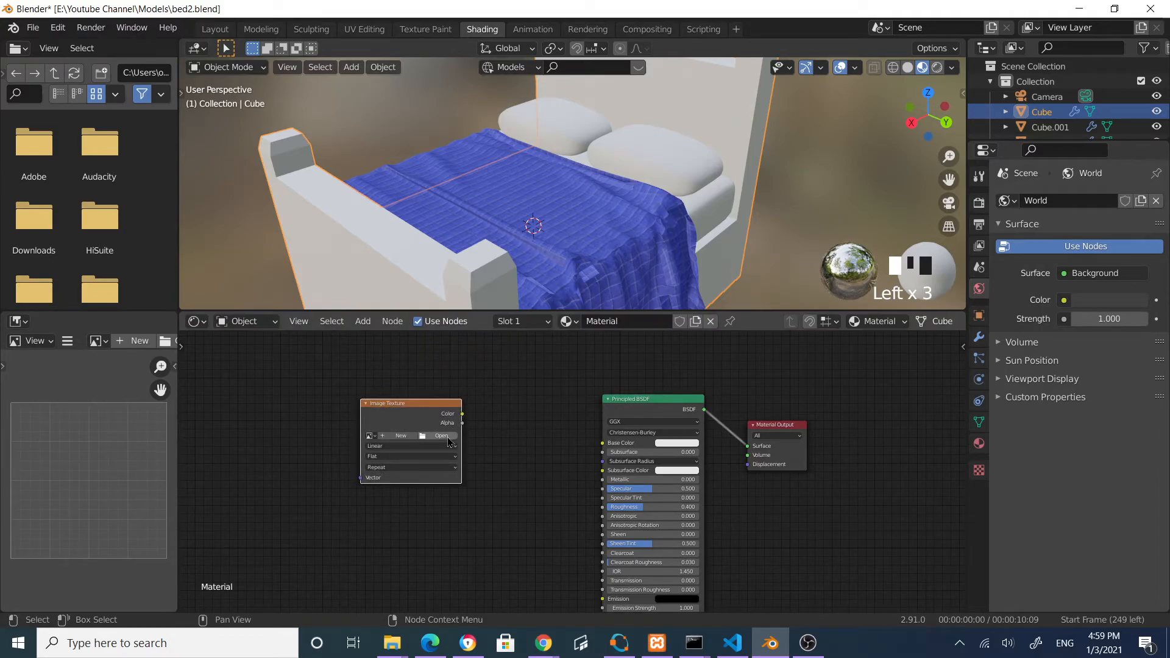
Load Fabric039_1K_Color.png from the textures\Fabric039_1K-PNG folder into the new Image Texture node
{"action": "left_click", "coordinate": [450, 440]}
{"action": "double_click", "coordinate": [698, 18]}
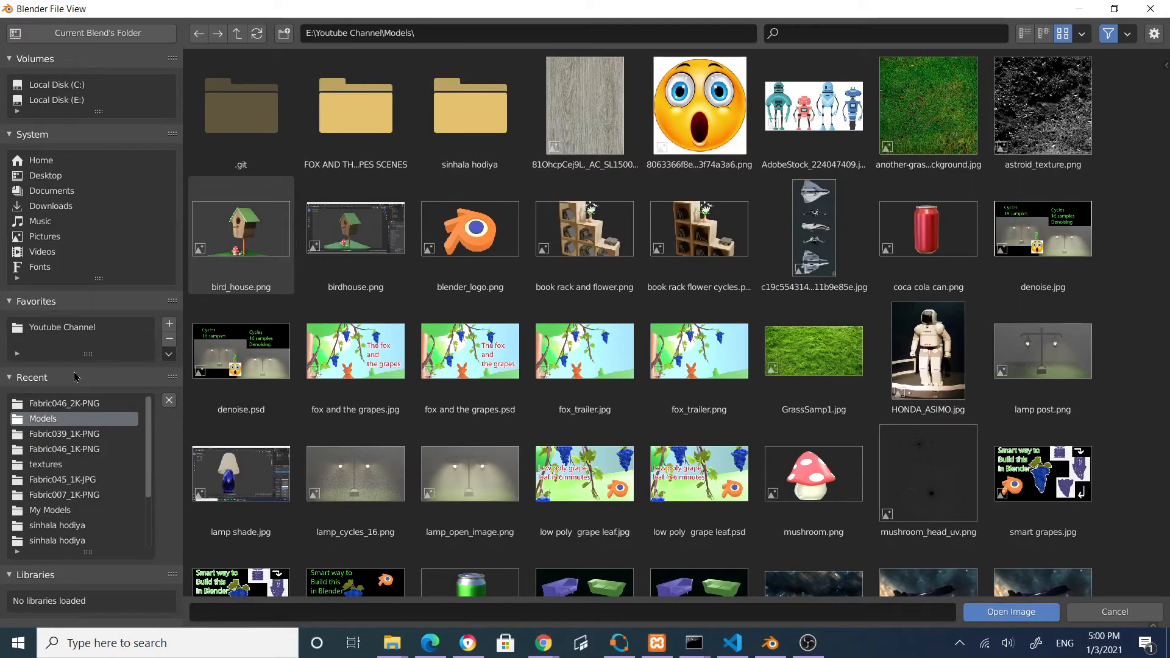
{"action": "left_click", "coordinate": [78, 335]}
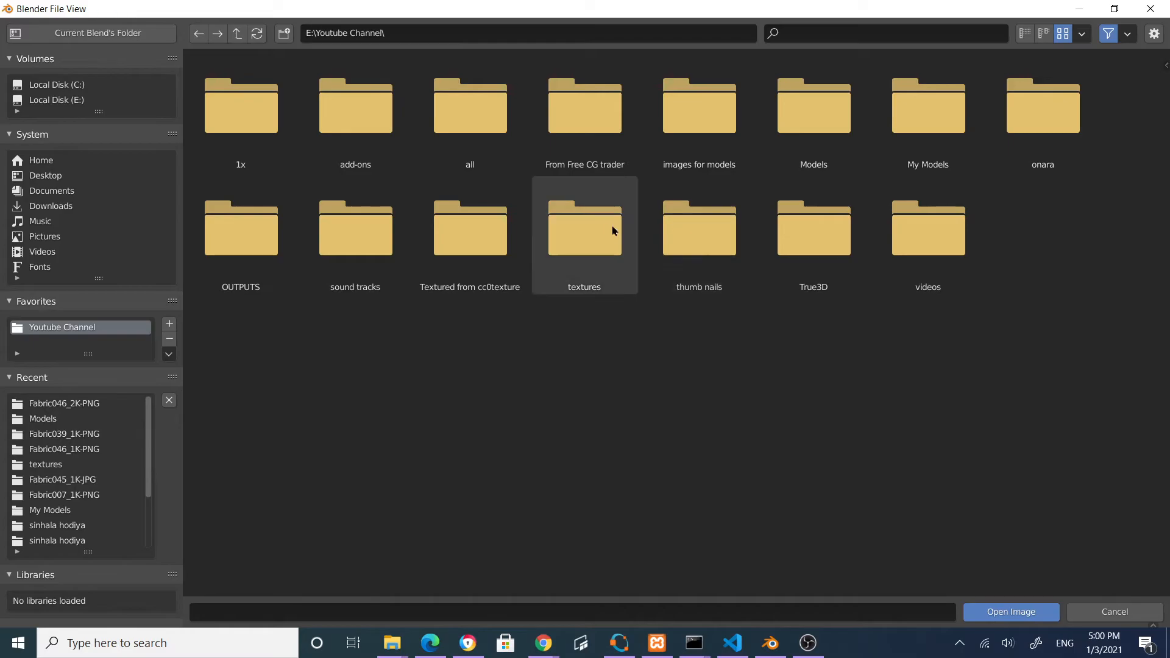
{"action": "double_click", "coordinate": [579, 229]}
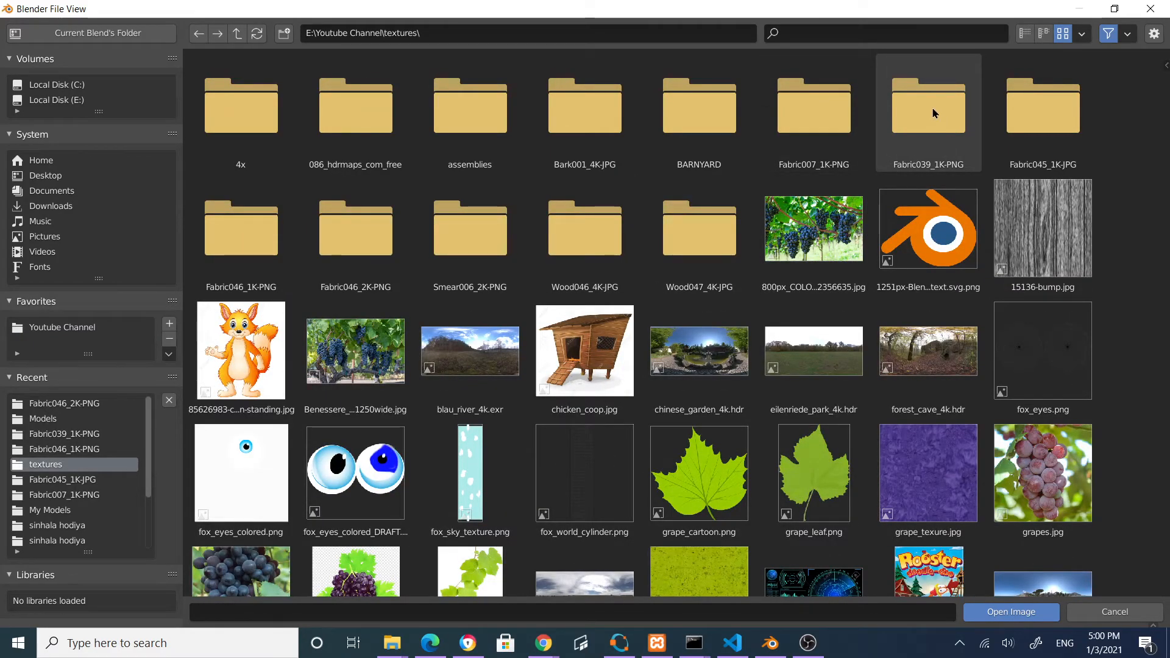
{"action": "double_click", "coordinate": [933, 114]}
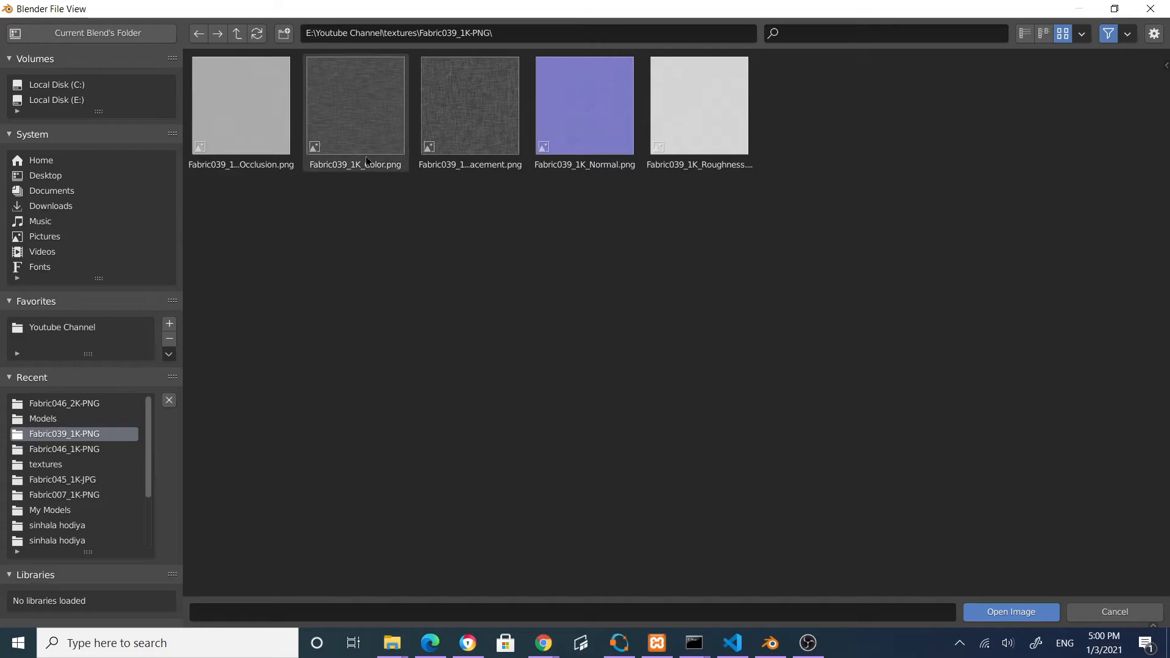
{"action": "double_click", "coordinate": [368, 117]}
Link the color texture's Color output to the Principled BSDF's Base Color and view the textured frame up close
{"action": "left_click_drag", "start_coordinate": [463, 416], "coordinate": [522, 444]}
{"action": "mouse_move", "coordinate": [594, 459]}
{"action": "left_mouse_down"}
{"action": "mouse_move", "coordinate": [601, 452]}
{"action": "mouse_move", "coordinate": [577, 456]}
{"action": "left_mouse_up"}
{"action": "middle_click_drag", "start_coordinate": [853, 195], "coordinate": [606, 220]}
{"action": "scroll", "coordinate": [777, 172], "scroll_direction": "up", "scroll_amount": 2}
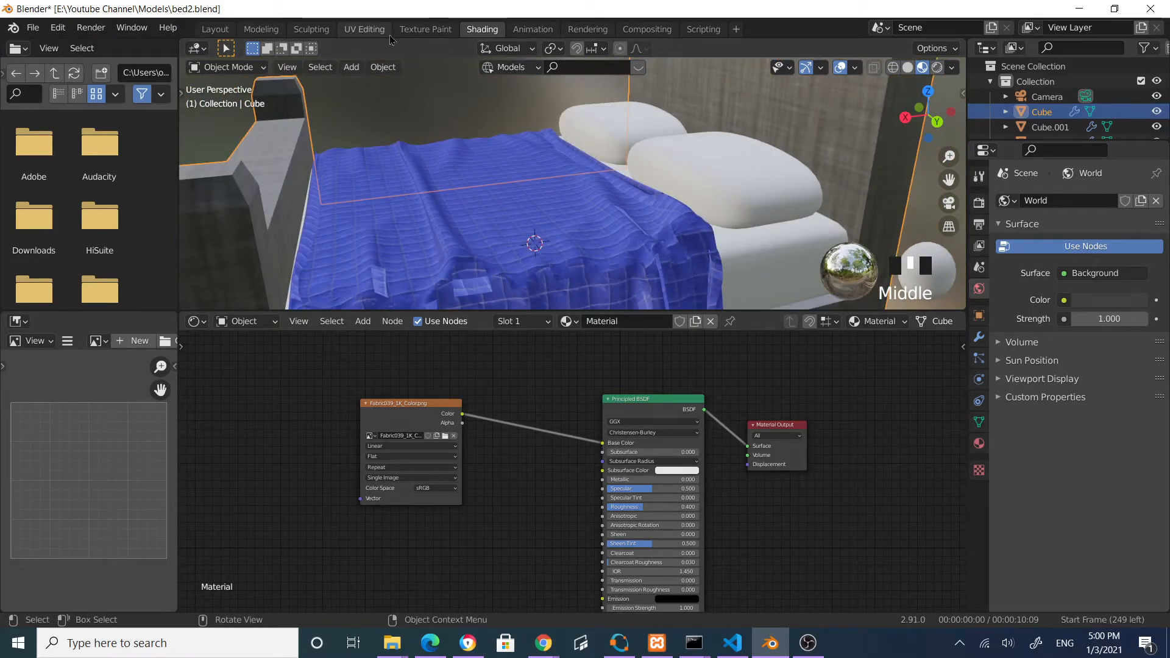
Scale the bed frame's whole UV layout up to roughly three times the size of the texture image
{"action": "left_click", "coordinate": [366, 29]}
{"action": "scroll", "coordinate": [260, 320], "scroll_direction": "down", "scroll_amount": 6}
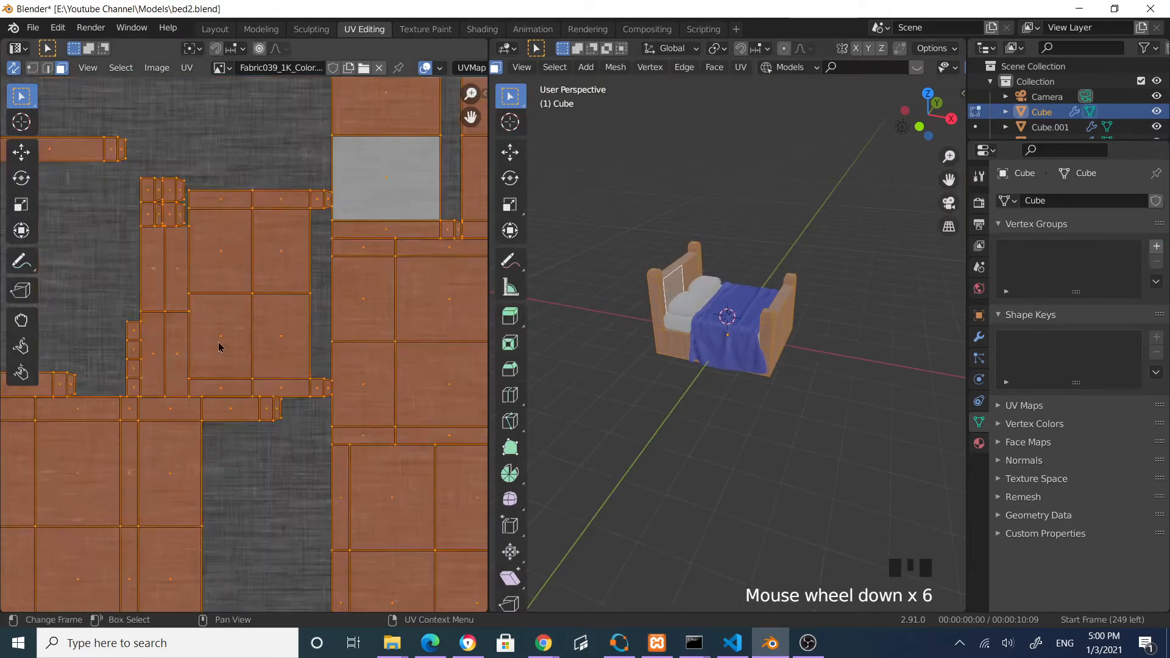
{"action": "scroll", "coordinate": [717, 333], "scroll_direction": "up", "scroll_amount": 7}
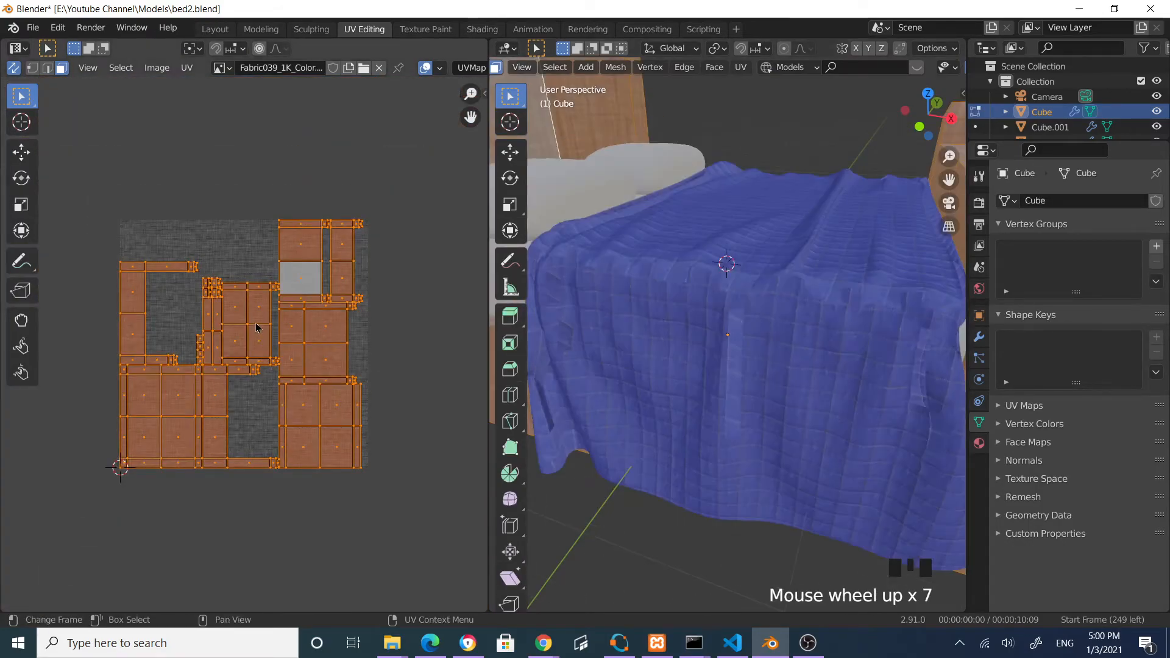
{"action": "scroll", "coordinate": [257, 327], "scroll_direction": "down", "scroll_amount": 4}
{"action": "key", "text": "s"}
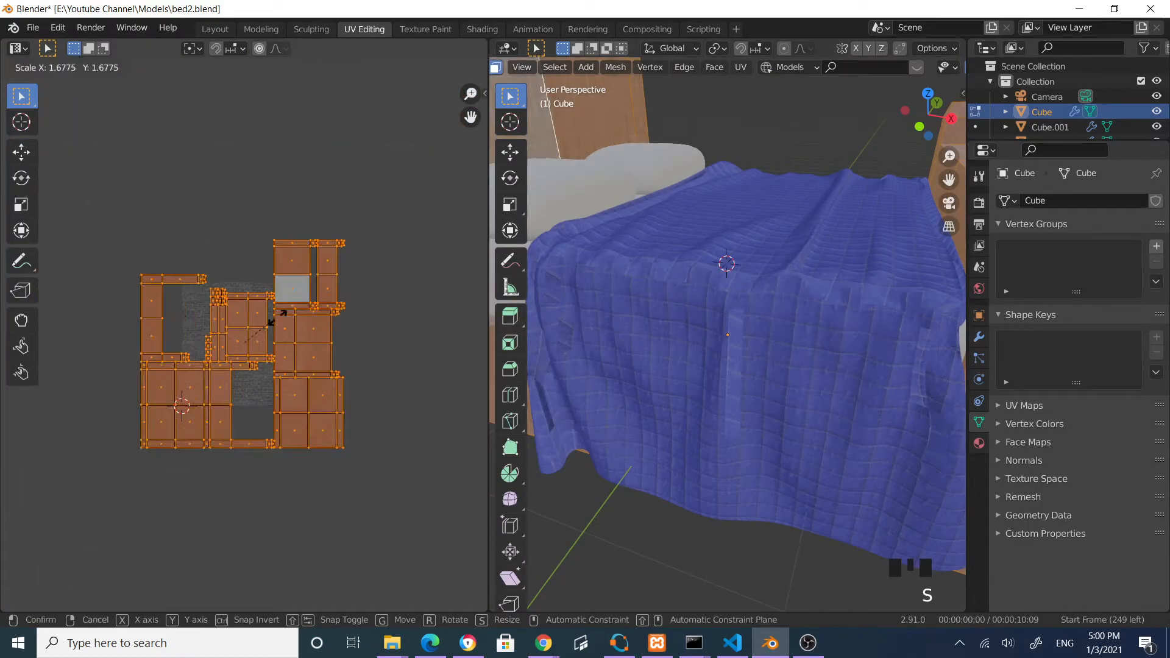
{"action": "left_click", "coordinate": [309, 295]}
{"action": "middle_click_drag", "start_coordinate": [679, 239], "coordinate": [804, 250]}
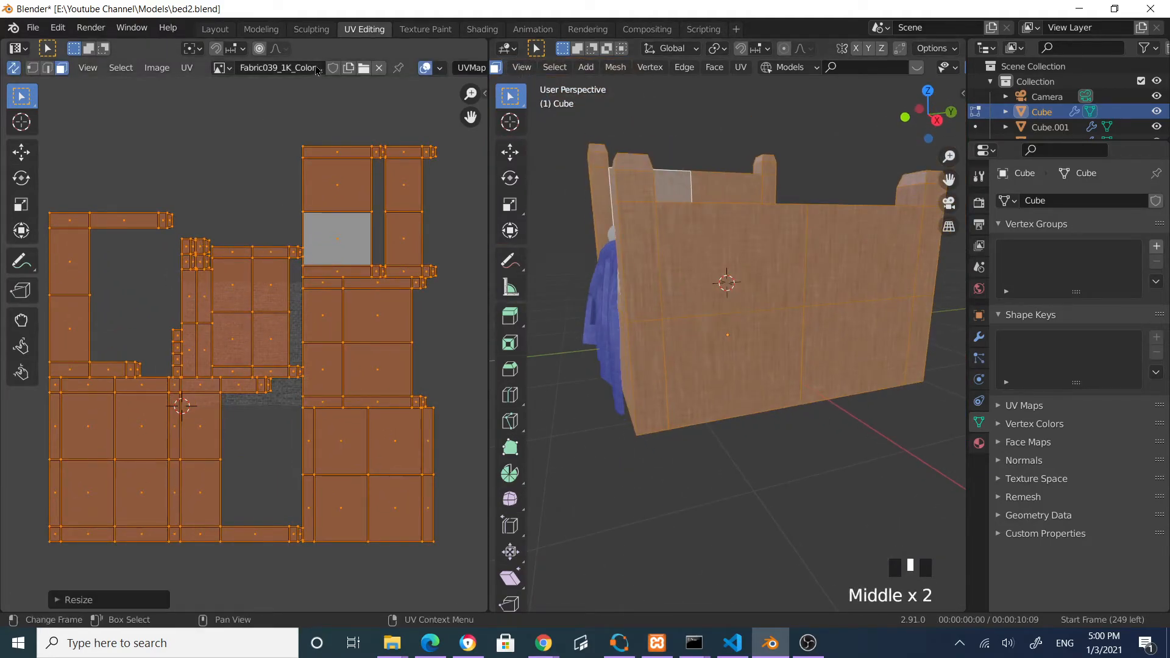
Raise the Roughness of the bed frame's Principled BSDF to 1.000 in the Shading workspace
{"action": "left_click", "coordinate": [483, 32]}
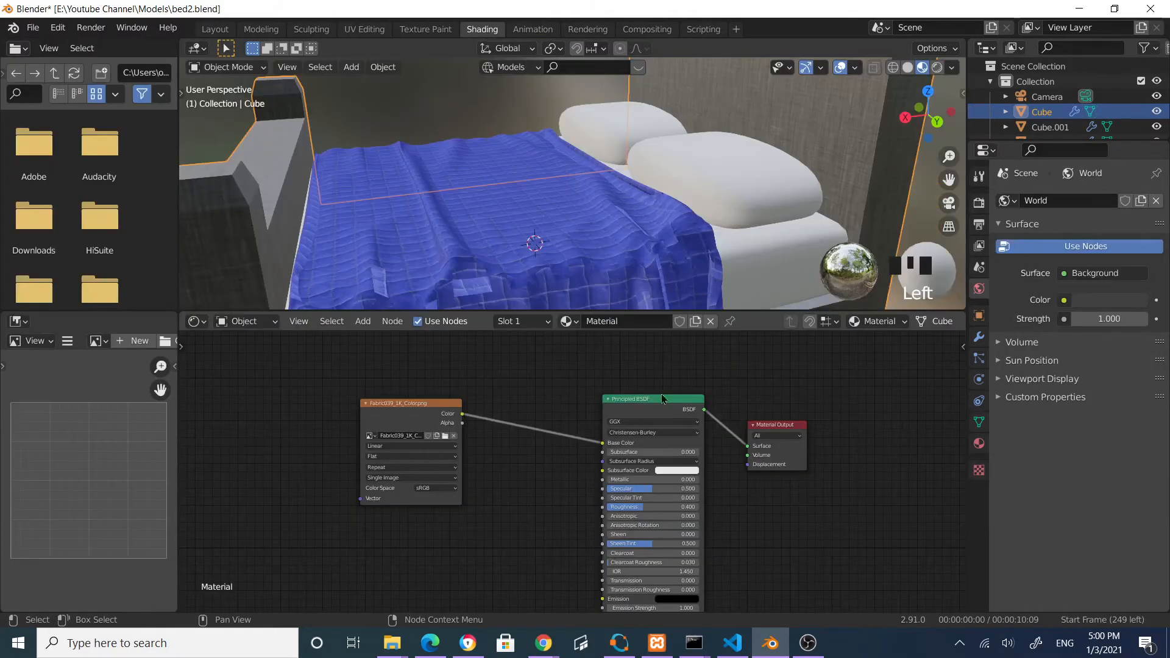
{"action": "middle_click_drag", "start_coordinate": [769, 203], "coordinate": [495, 191]}
{"action": "scroll", "coordinate": [661, 195], "scroll_direction": "down", "scroll_amount": 2}
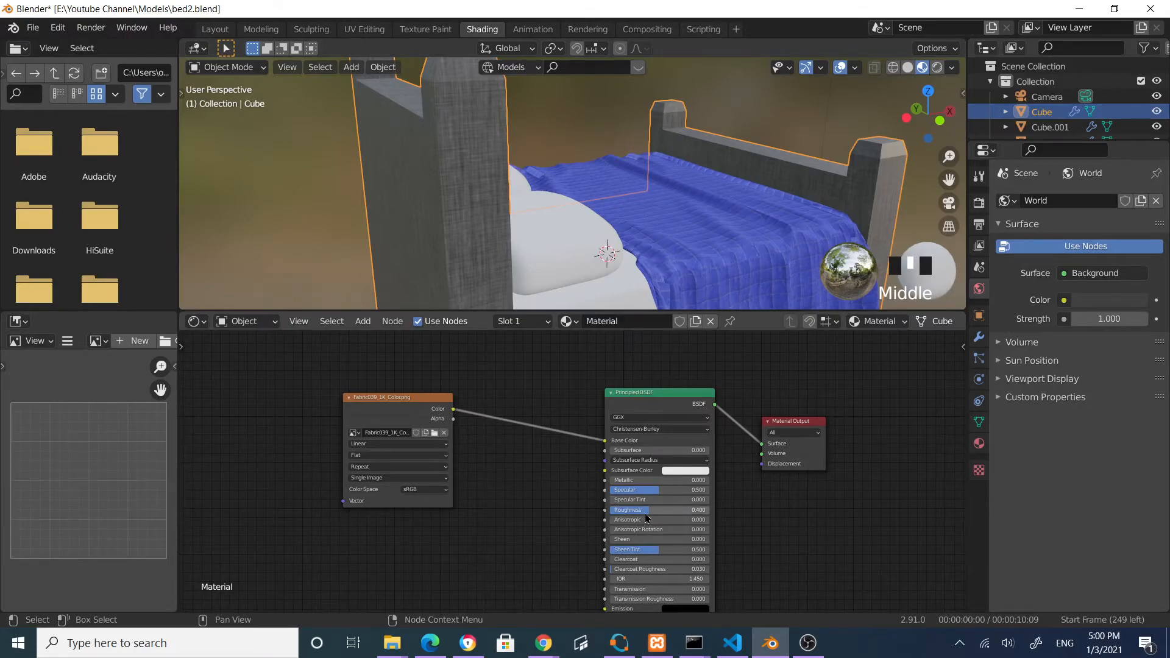
{"action": "left_click_drag", "start_coordinate": [650, 510], "coordinate": [675, 511]}
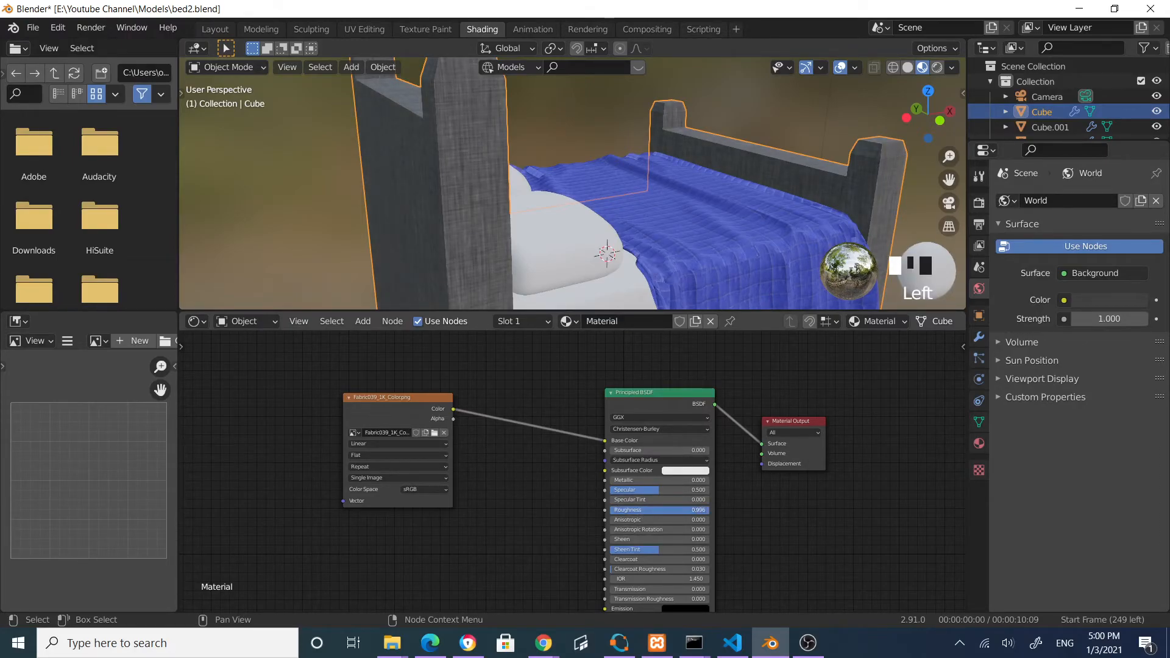
{"action": "middle_click_drag", "start_coordinate": [708, 244], "coordinate": [538, 240]}
{"action": "scroll", "coordinate": [537, 262], "scroll_direction": "down", "scroll_amount": 2}
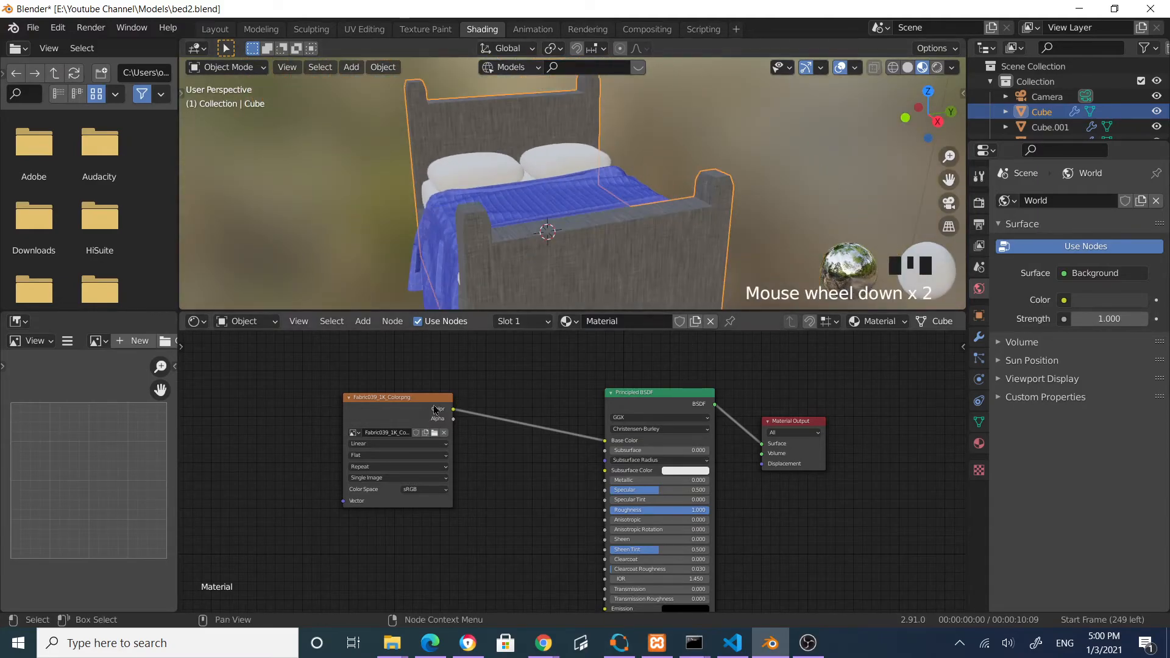
Duplicate the color texture node, place the copy below it, and load Fabric039_1K_Normal.png into the copy
{"action": "left_click", "coordinate": [382, 400]}
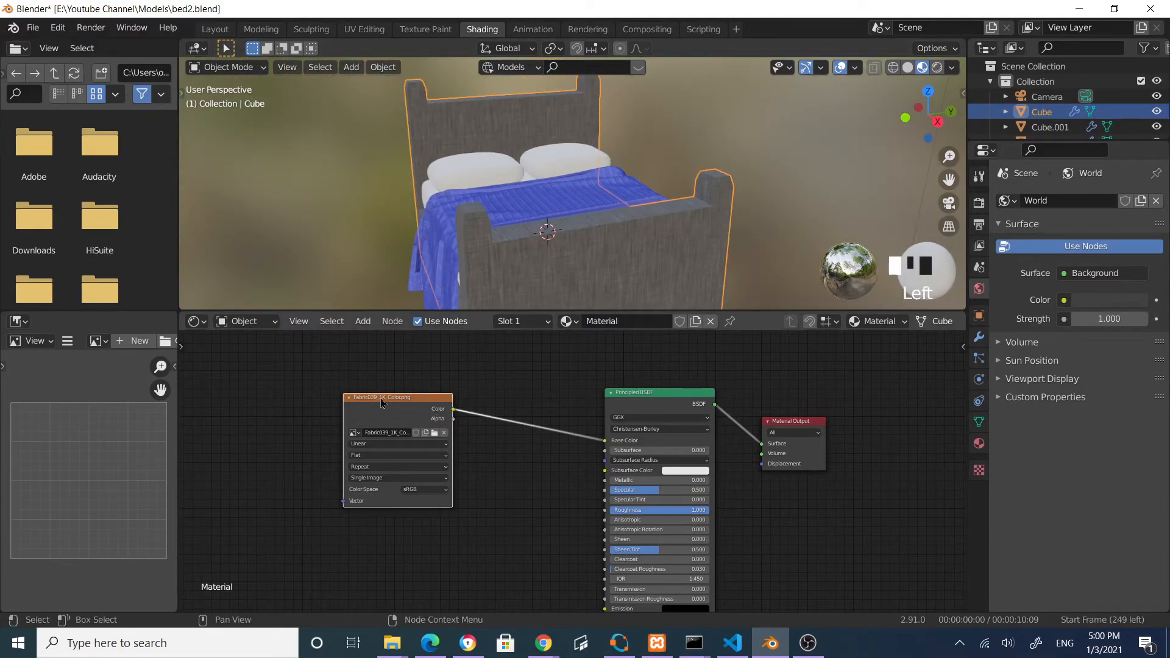
{"action": "key", "text": "shift+d"}
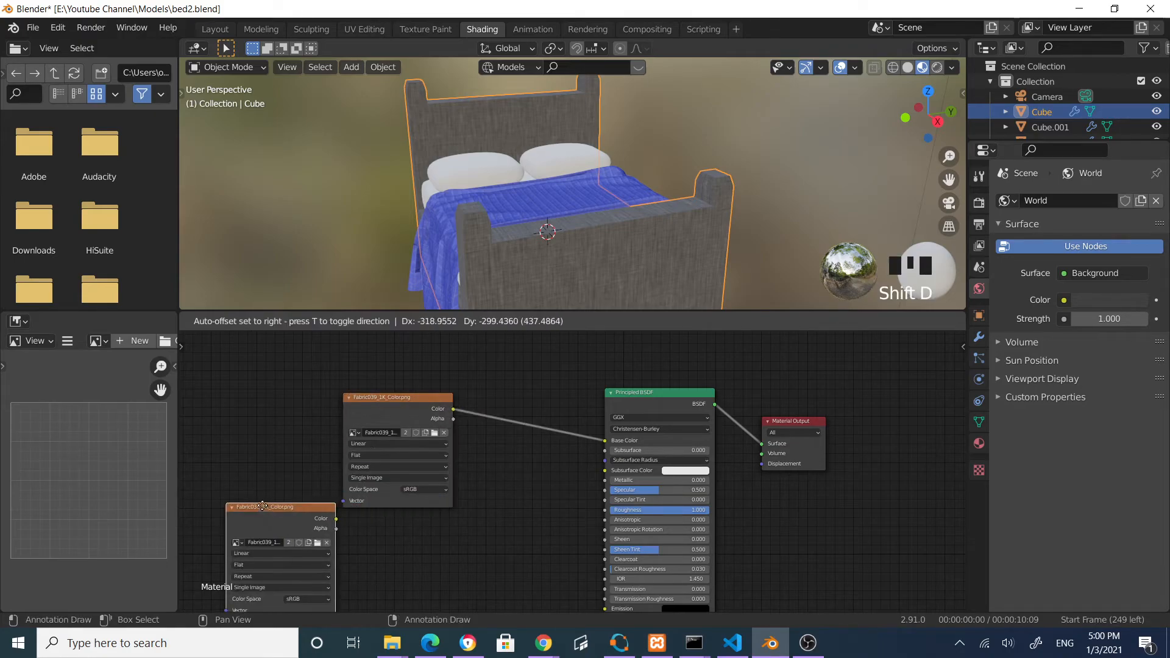
{"action": "left_click", "coordinate": [262, 512]}
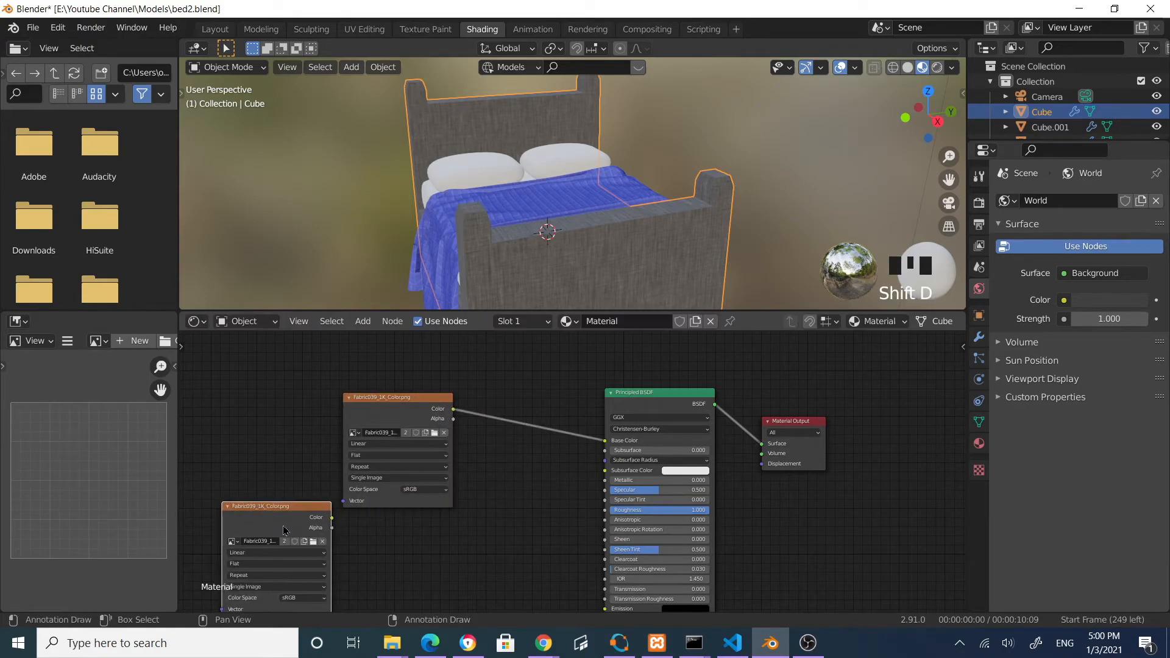
{"action": "left_click", "coordinate": [313, 542]}
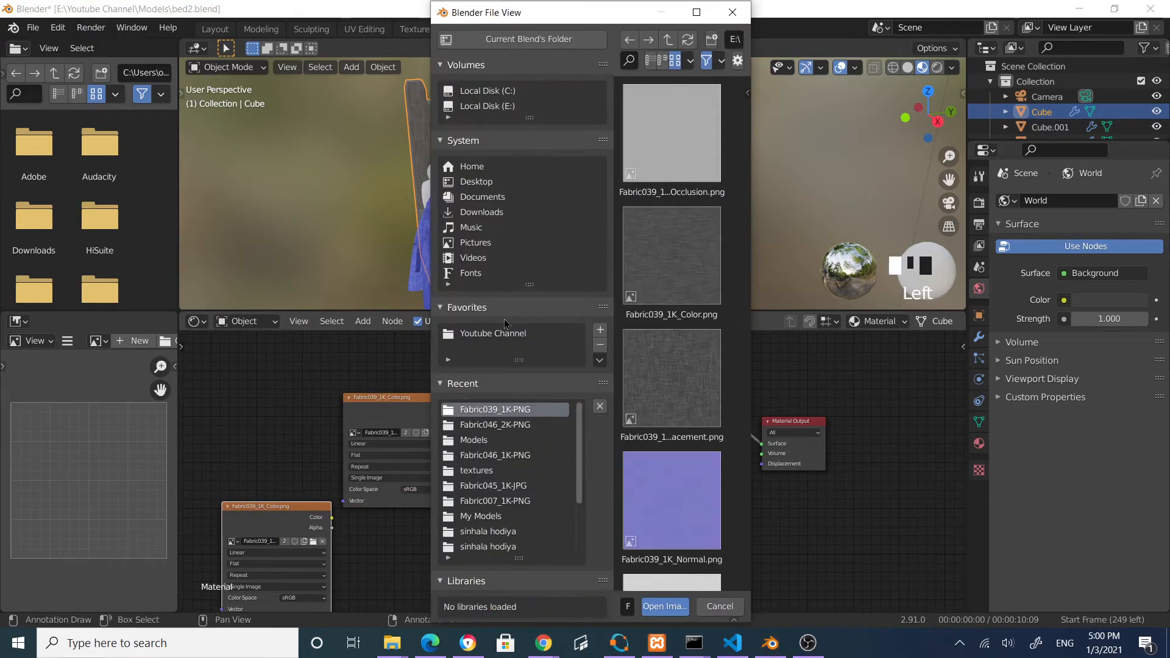
{"action": "double_click", "coordinate": [674, 496]}
Add a Normal Map node and place it between the Fabric039 normal texture and the Principled BSDF
{"action": "left_click", "coordinate": [364, 322]}
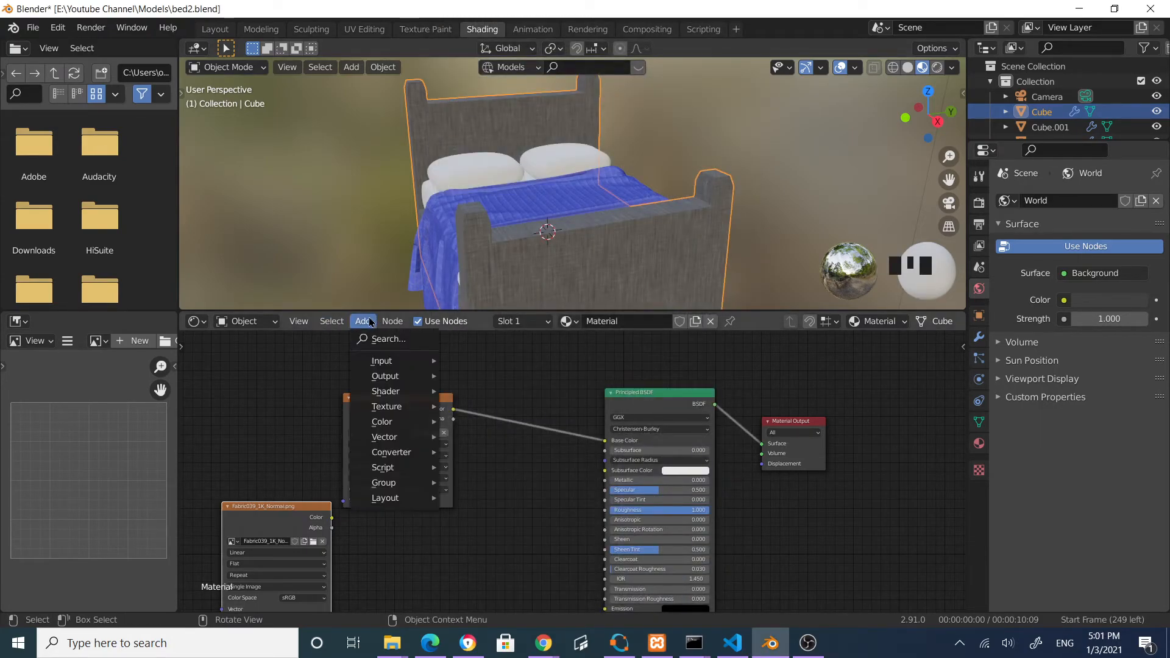
{"action": "left_click", "coordinate": [389, 337]}
{"action": "type", "text": "nor"}
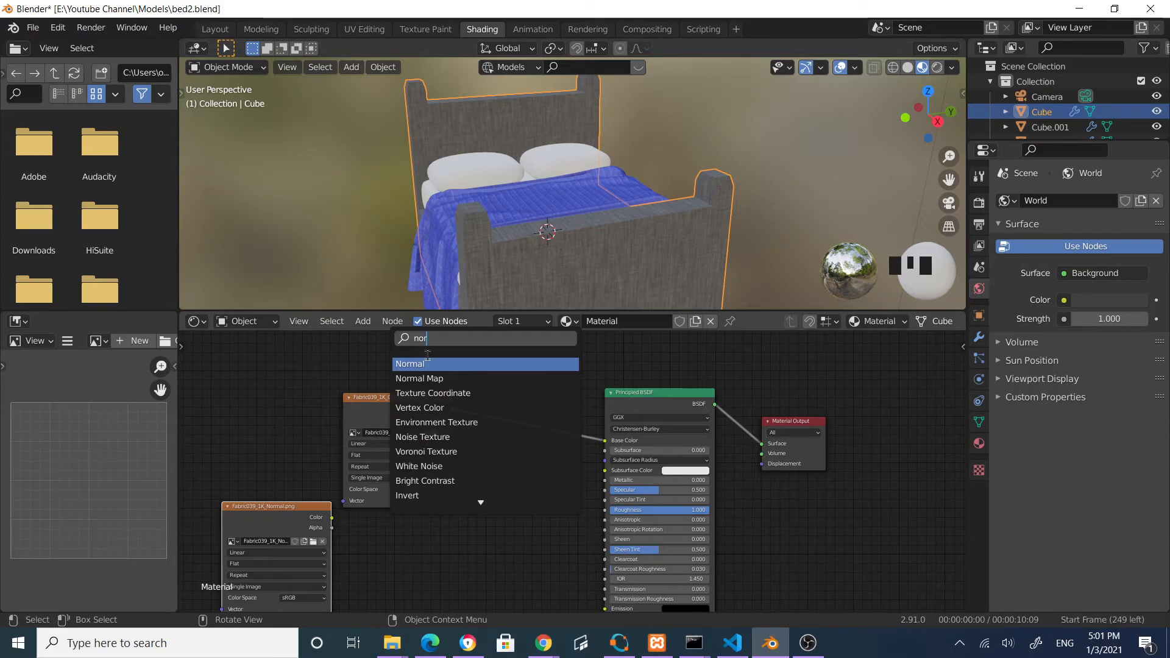
{"action": "left_click", "coordinate": [427, 378]}
{"action": "left_click", "coordinate": [507, 492]}
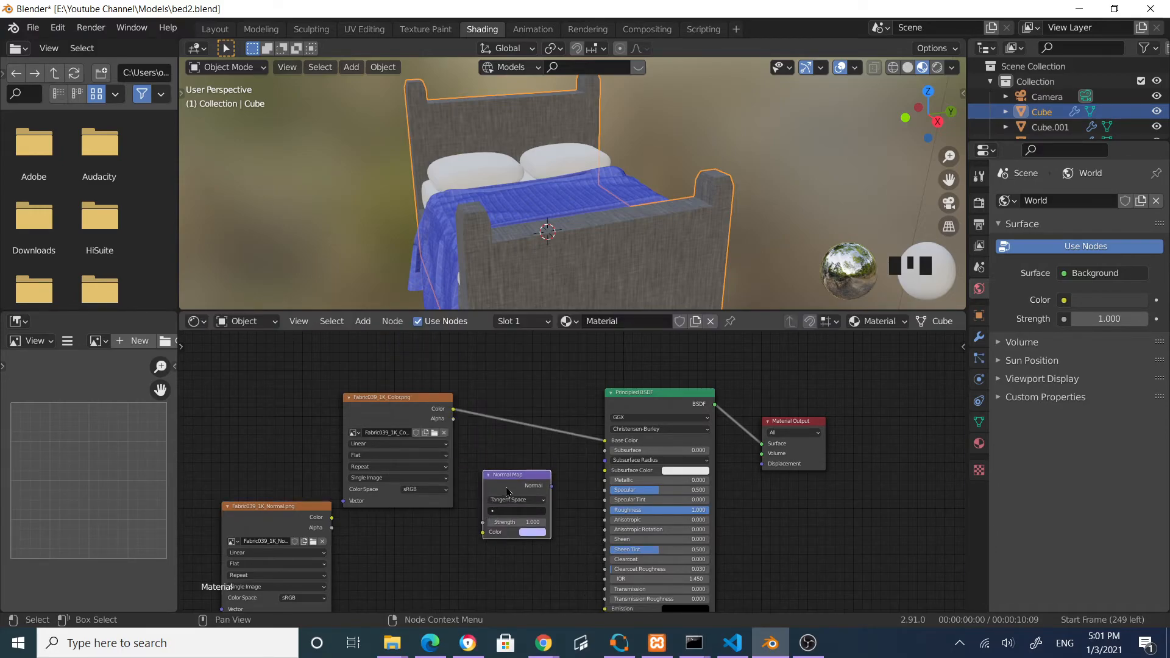
{"action": "left_click_drag", "start_coordinate": [507, 492], "coordinate": [500, 522]}
Link the normal texture's Color to the Normal Map's Color, and its Normal output to the Principled BSDF's Normal
{"action": "scroll", "coordinate": [544, 449], "scroll_direction": "down", "scroll_amount": 2}
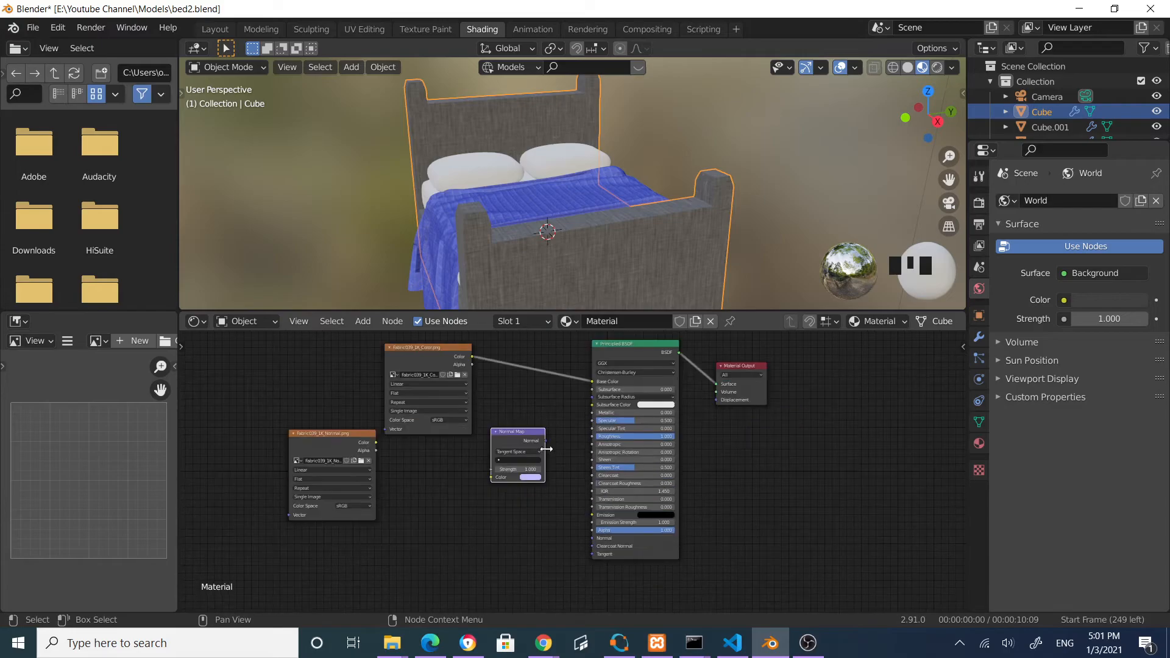
{"action": "scroll", "coordinate": [545, 449], "scroll_direction": "up", "scroll_amount": 1}
{"action": "left_click_drag", "start_coordinate": [324, 435], "coordinate": [471, 480]}
{"action": "left_click_drag", "start_coordinate": [539, 433], "coordinate": [587, 485]}
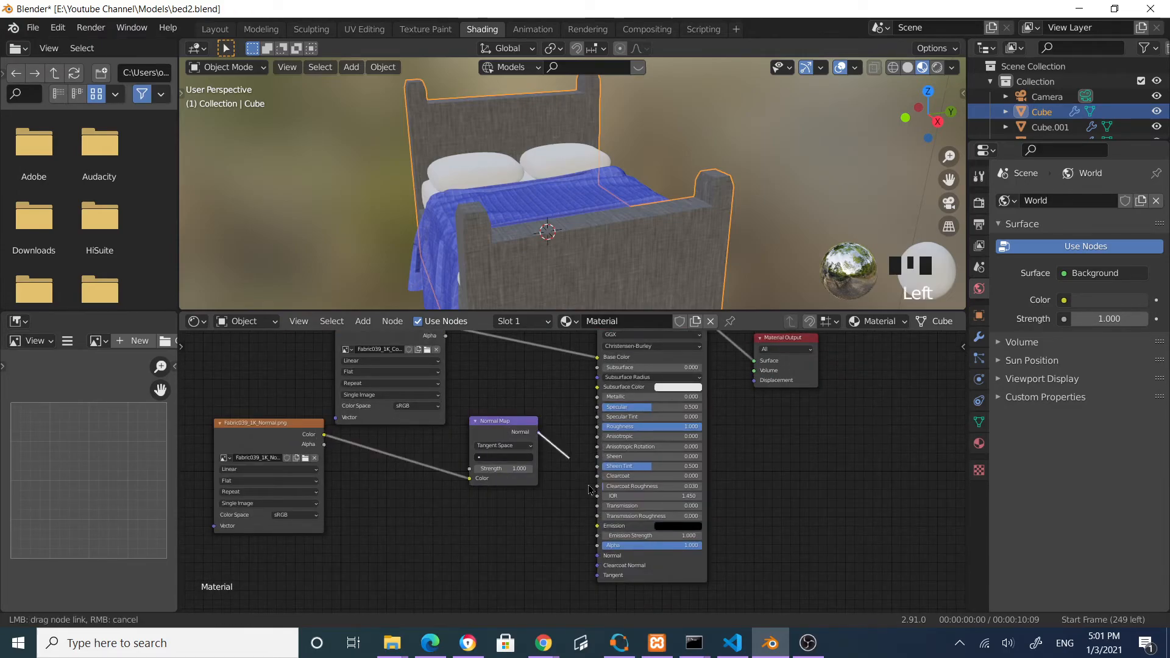
{"action": "left_click_drag", "start_coordinate": [603, 566], "coordinate": [598, 556]}
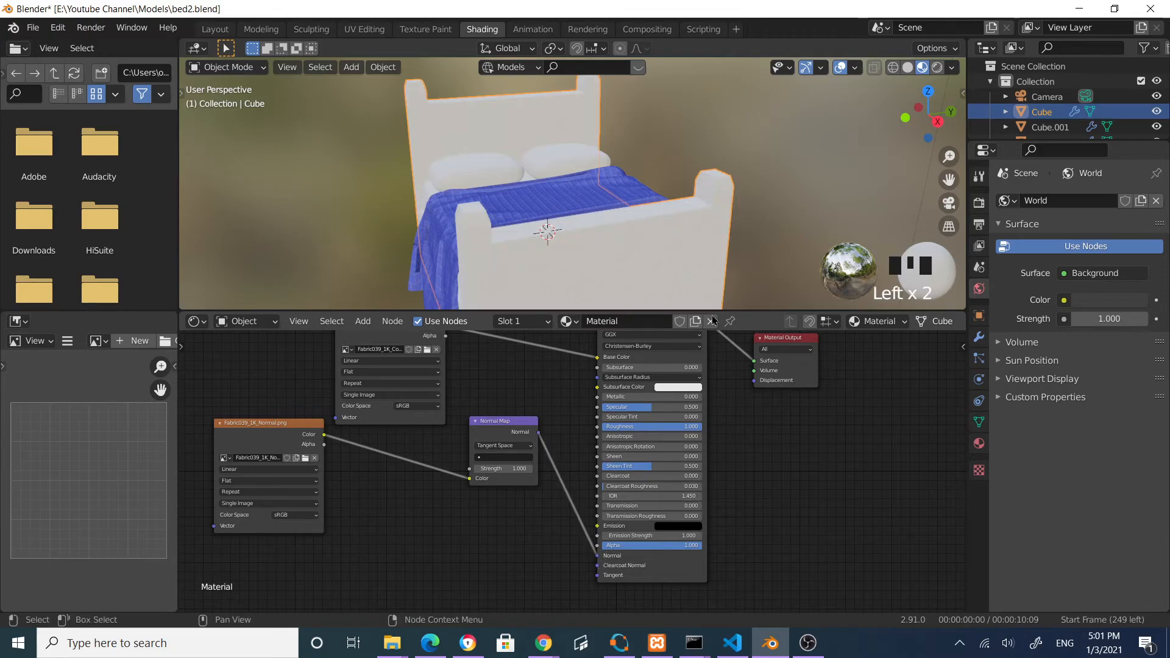
Examine the bed frame's surface relief up close and around the pillows and mattress from several angles
{"action": "scroll", "coordinate": [624, 211], "scroll_direction": "up", "scroll_amount": 2}
{"action": "scroll", "coordinate": [623, 211], "scroll_direction": "up", "scroll_amount": 2}
{"action": "middle_click_drag", "start_coordinate": [708, 214], "coordinate": [606, 200]}
{"action": "scroll", "coordinate": [645, 210], "scroll_direction": "down", "scroll_amount": 3}
{"action": "scroll", "coordinate": [800, 170], "scroll_direction": "up", "scroll_amount": 2}
{"action": "middle_click_drag", "start_coordinate": [799, 172], "coordinate": [693, 243]}
{"action": "scroll", "coordinate": [714, 167], "scroll_direction": "down", "scroll_amount": 1}
{"action": "scroll", "coordinate": [646, 183], "scroll_direction": "down", "scroll_amount": 2}
{"action": "scroll", "coordinate": [671, 211], "scroll_direction": "up", "scroll_amount": 5}
{"action": "scroll", "coordinate": [671, 208], "scroll_direction": "up", "scroll_amount": 3}
{"action": "scroll", "coordinate": [764, 211], "scroll_direction": "down", "scroll_amount": 2}
Apply the scale of the mattress object
{"action": "left_click", "coordinate": [727, 281]}
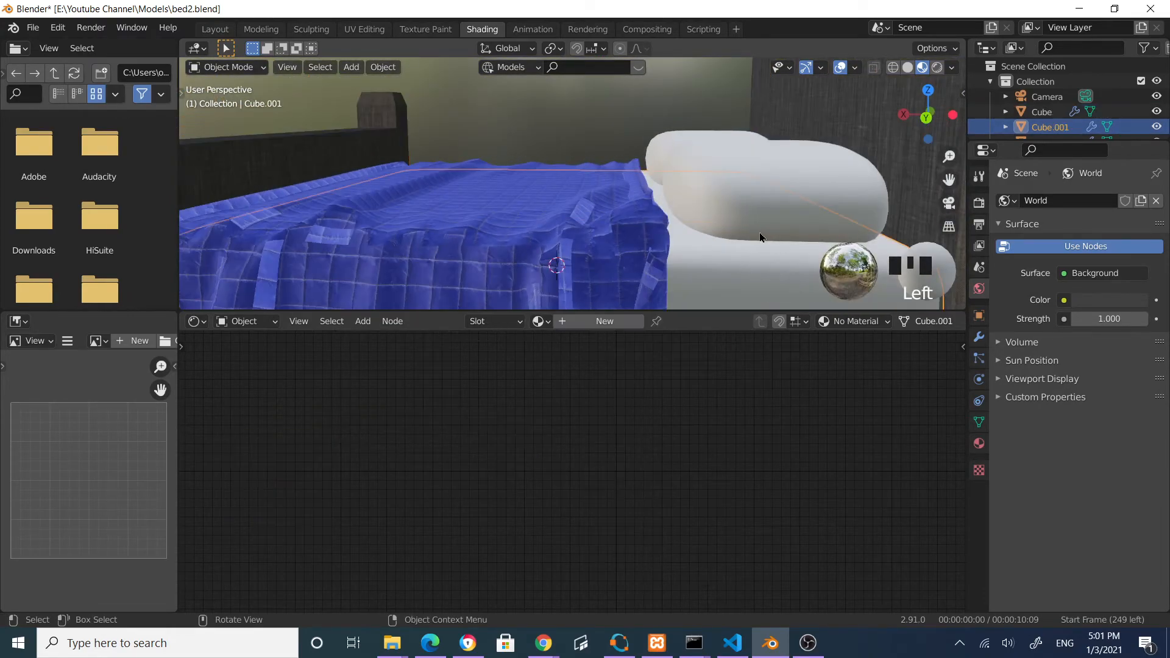
{"action": "key", "text": "ctrl+a"}
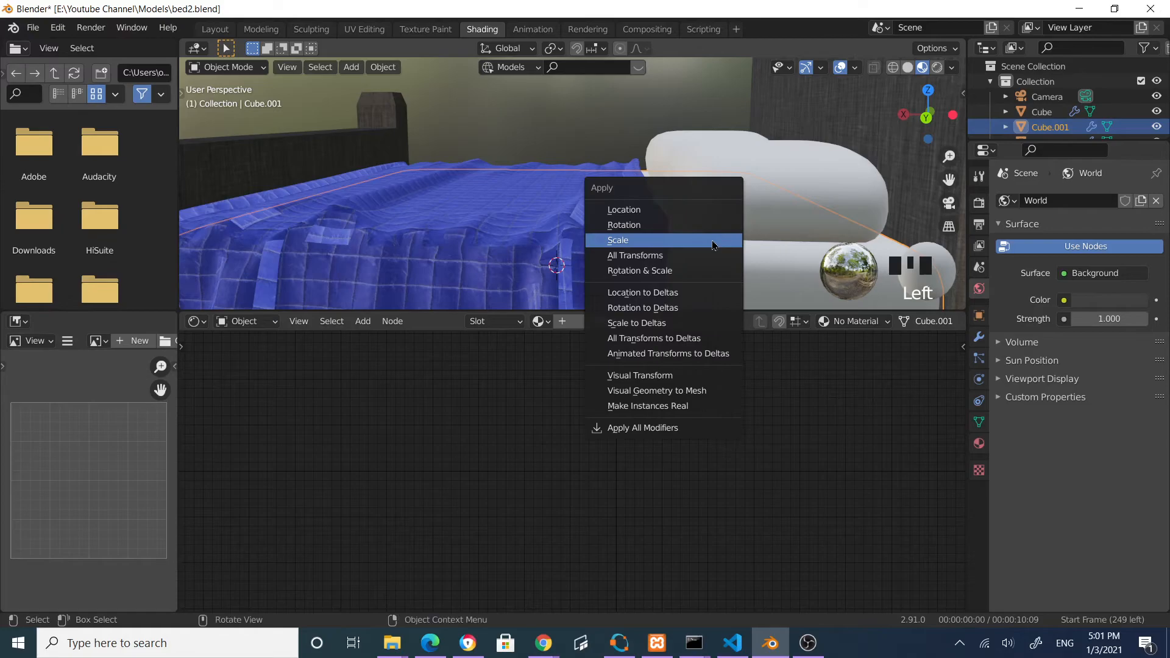
{"action": "left_click", "coordinate": [713, 242]}
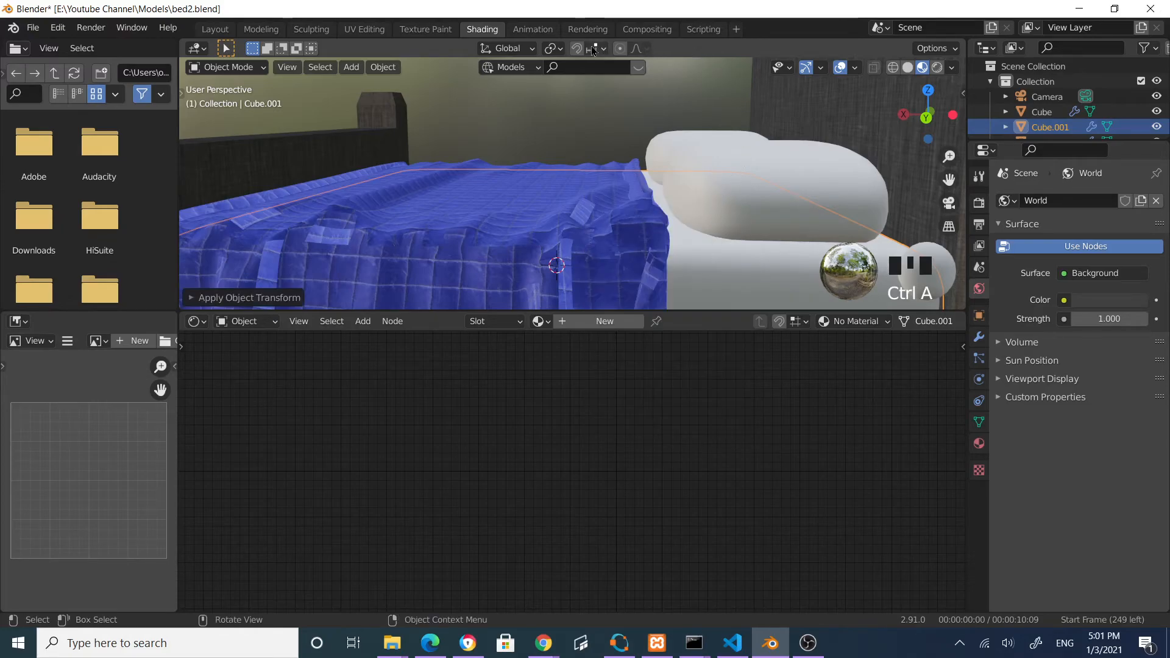
Unwrap the mattress with Smart UV Project at the 66° angle limit in the UV Editing workspace
{"action": "left_click", "coordinate": [363, 31]}
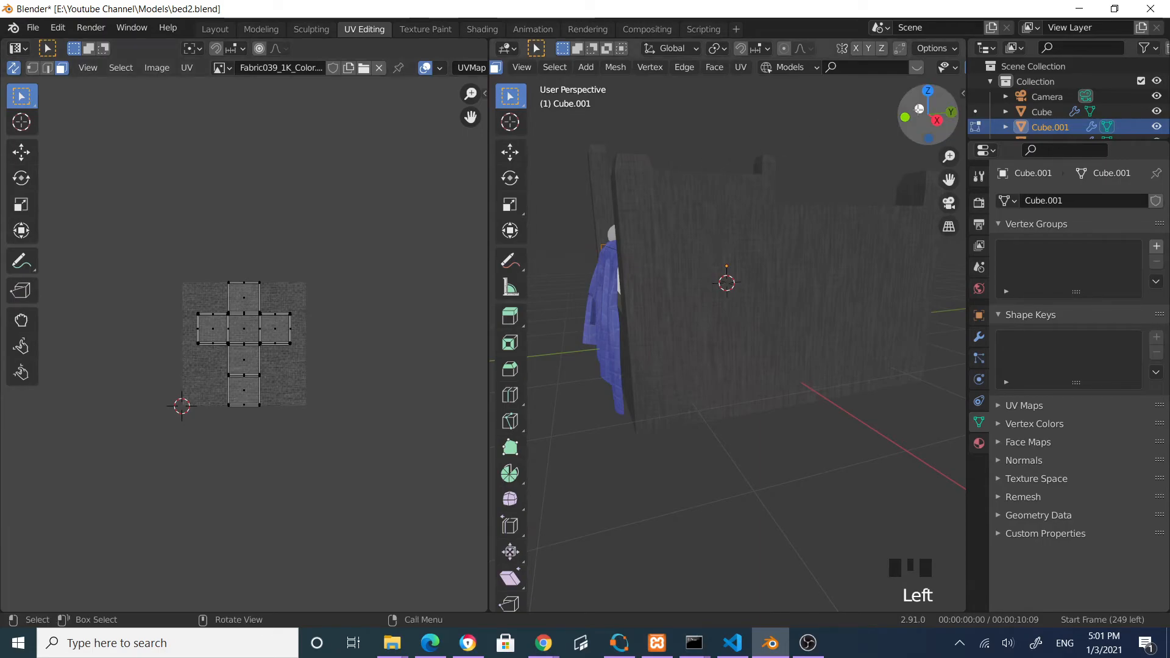
{"action": "left_click", "coordinate": [741, 67]}
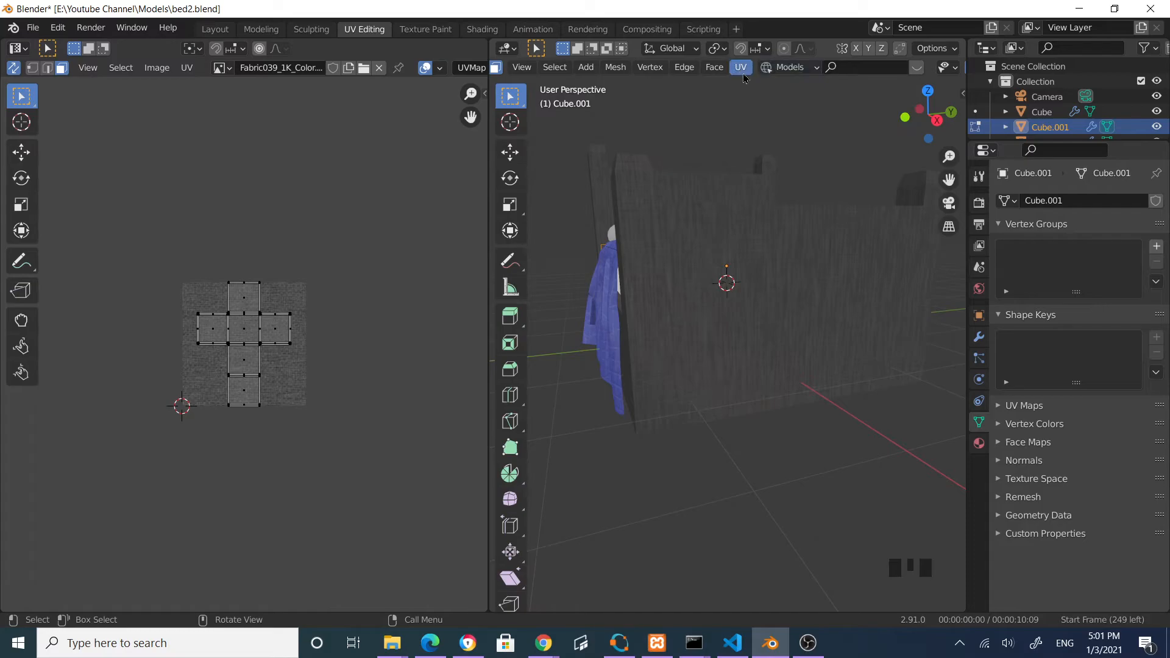
{"action": "left_click", "coordinate": [741, 67]}
{"action": "left_click", "coordinate": [773, 105]}
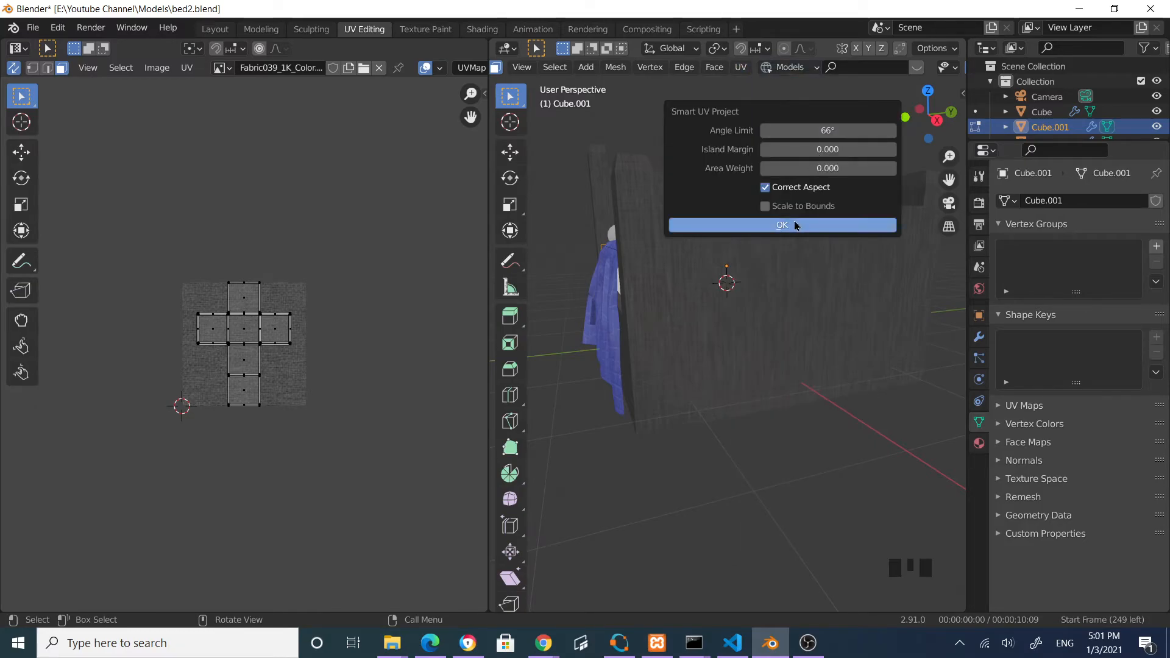
{"action": "left_click", "coordinate": [795, 225]}
{"action": "scroll", "coordinate": [280, 339], "scroll_direction": "up", "scroll_amount": 5}
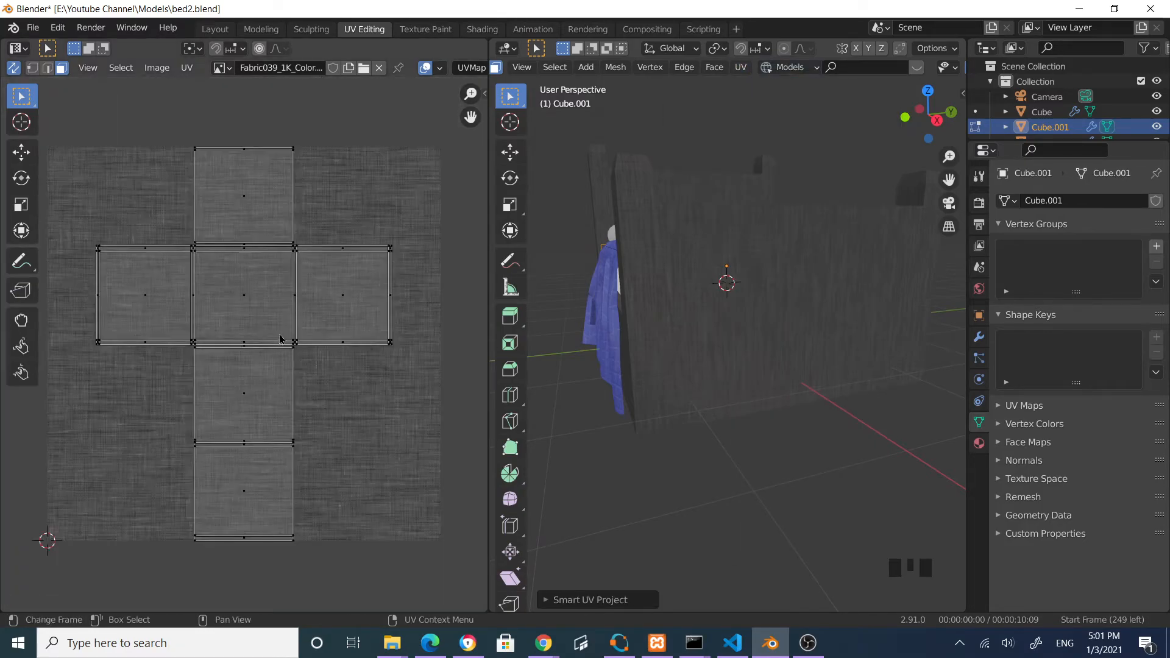
{"action": "middle_click_drag", "start_coordinate": [281, 299], "coordinate": [292, 317]}
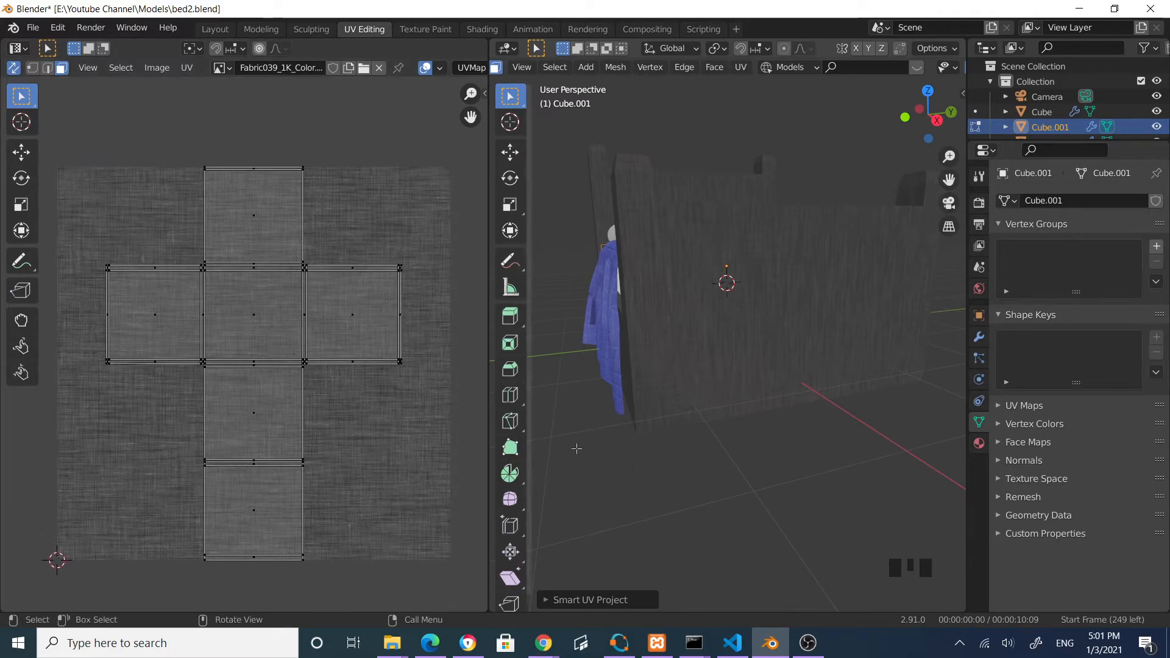
Create a new material for the mattress in the Shading workspace and add an Image Texture node to it
{"action": "left_click", "coordinate": [486, 29]}
{"action": "left_click", "coordinate": [612, 326]}
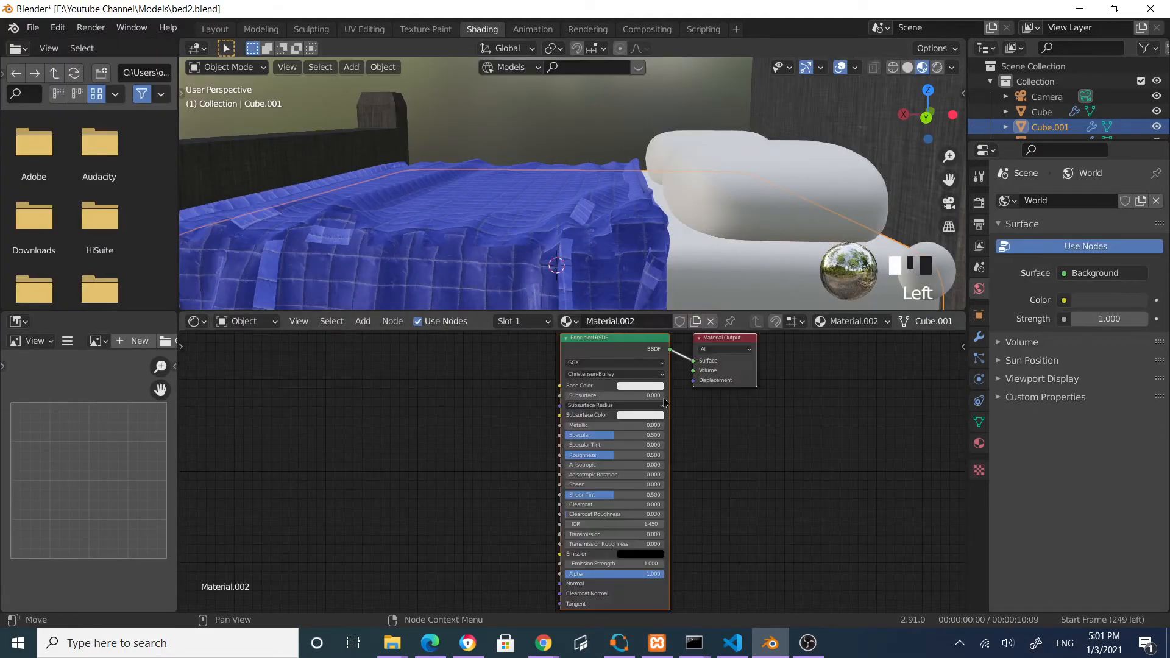
{"action": "scroll", "coordinate": [479, 402], "scroll_direction": "down", "scroll_amount": 4}
{"action": "left_click", "coordinate": [362, 321]}
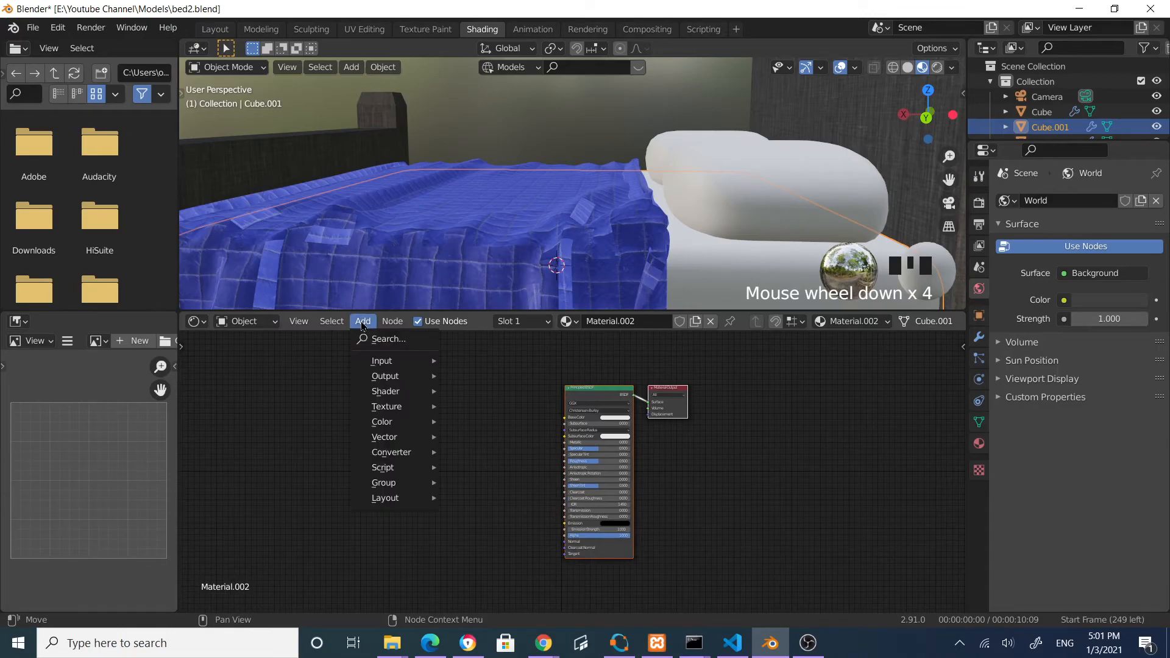
{"action": "left_click", "coordinate": [382, 338]}
{"action": "type", "text": "image"}
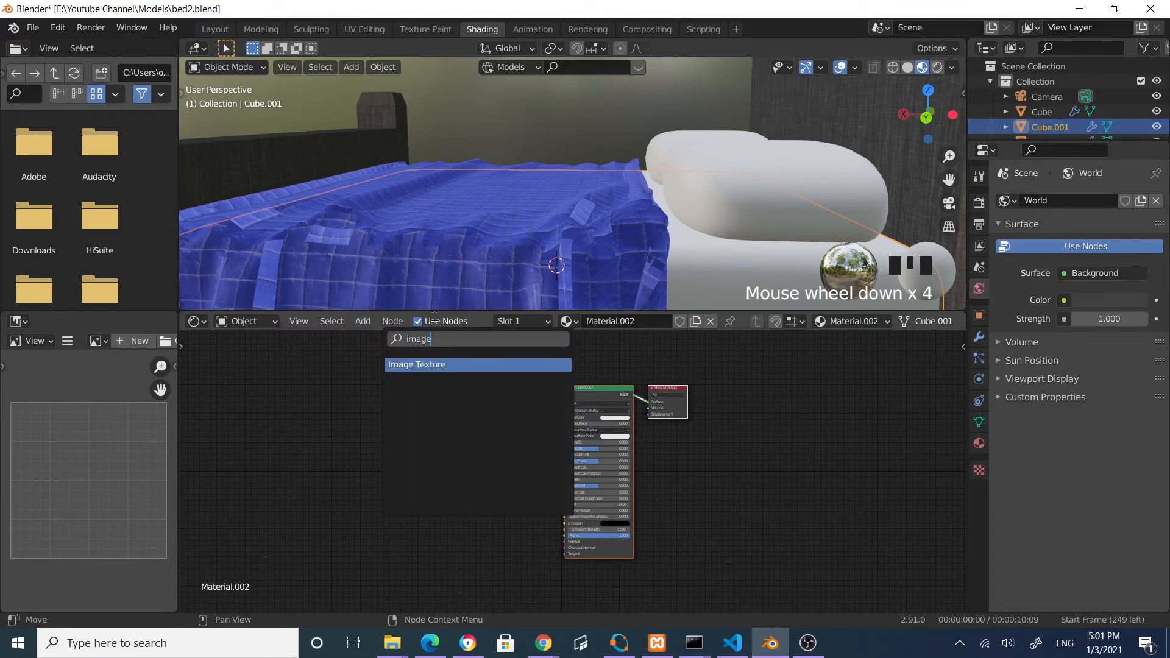
{"action": "left_click", "coordinate": [434, 364]}
{"action": "left_click", "coordinate": [392, 492]}
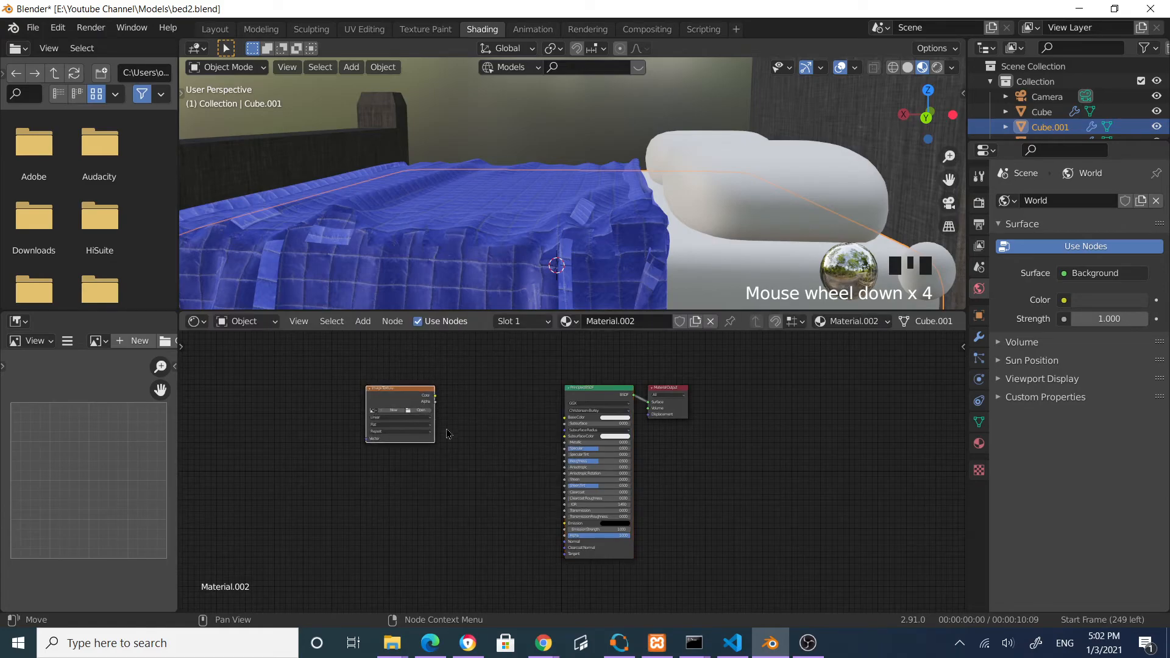
Link the new Image Texture's Color output to the Principled BSDF's Base Color
{"action": "key", "text": "Home"}
{"action": "scroll", "coordinate": [442, 407], "scroll_direction": "up", "scroll_amount": 1}
{"action": "middle_click_drag", "start_coordinate": [443, 407], "coordinate": [477, 477]}
{"action": "left_click_drag", "start_coordinate": [398, 430], "coordinate": [603, 459]}
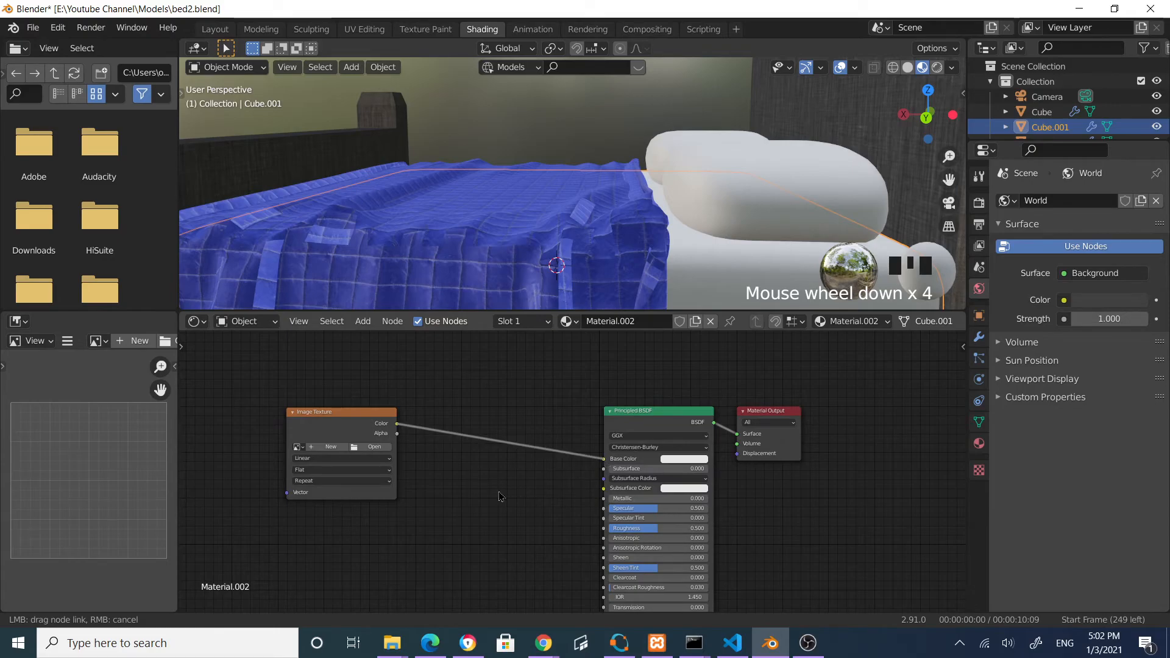
Load Fabric045_1K_Color.jpg from the Fabric045_1K-JPG textures folder into the mattress's Image Texture node
{"action": "left_click", "coordinate": [366, 450]}
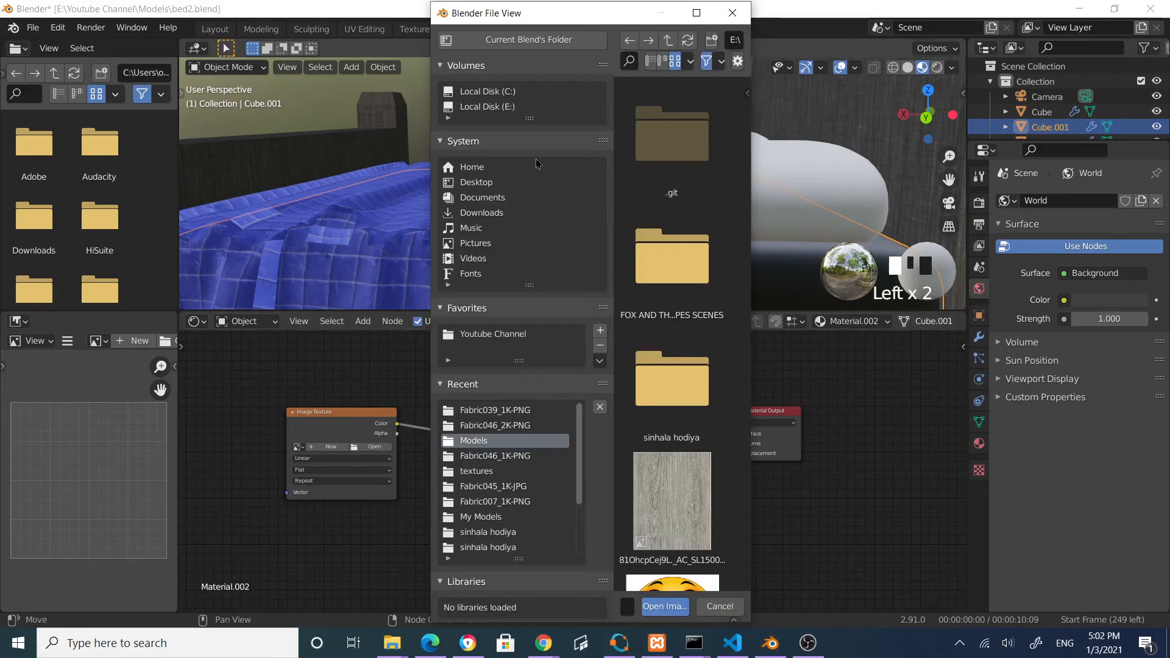
{"action": "double_click", "coordinate": [689, 15]}
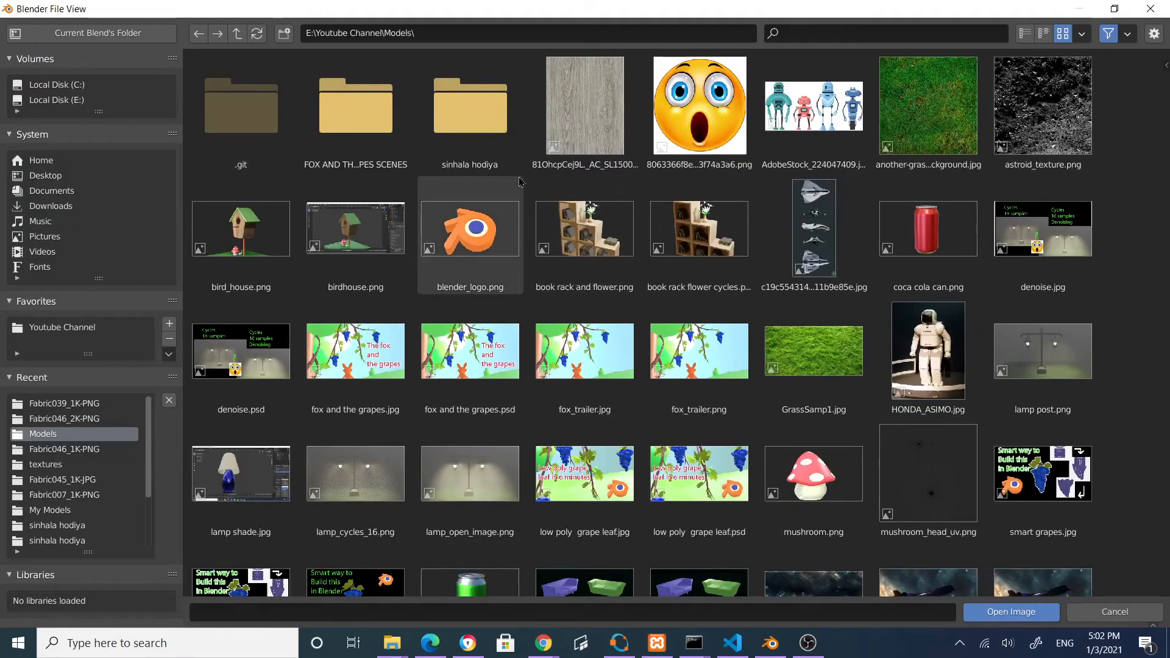
{"action": "left_click", "coordinate": [86, 328]}
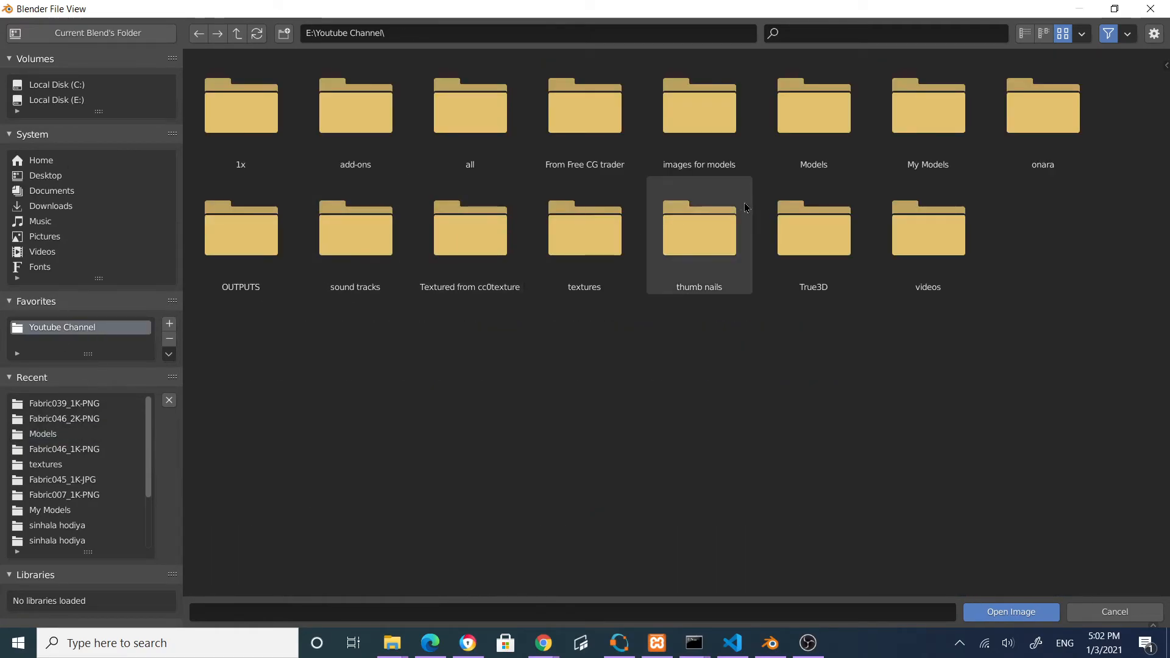
{"action": "double_click", "coordinate": [607, 247]}
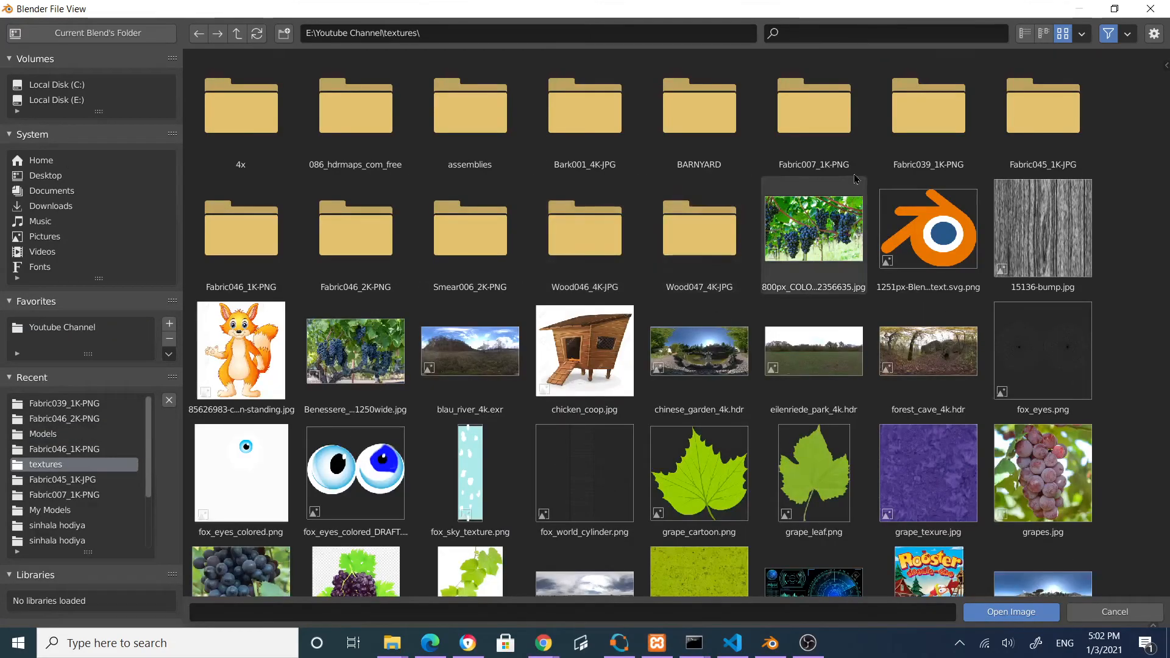
{"action": "double_click", "coordinate": [1048, 115]}
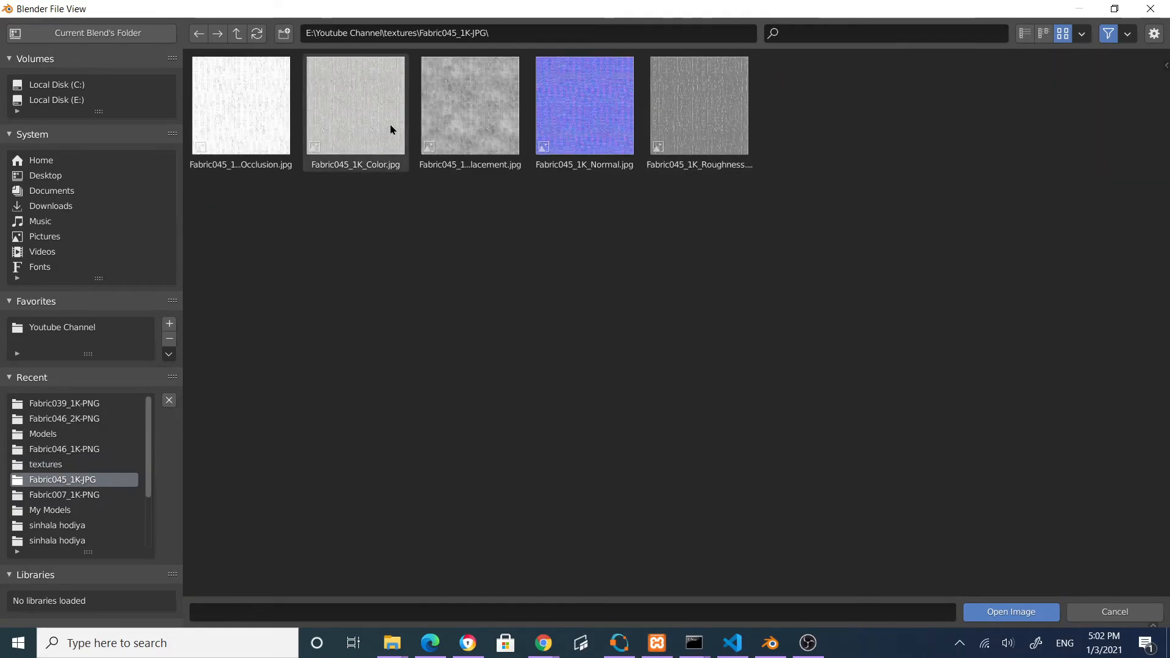
{"action": "double_click", "coordinate": [369, 110]}
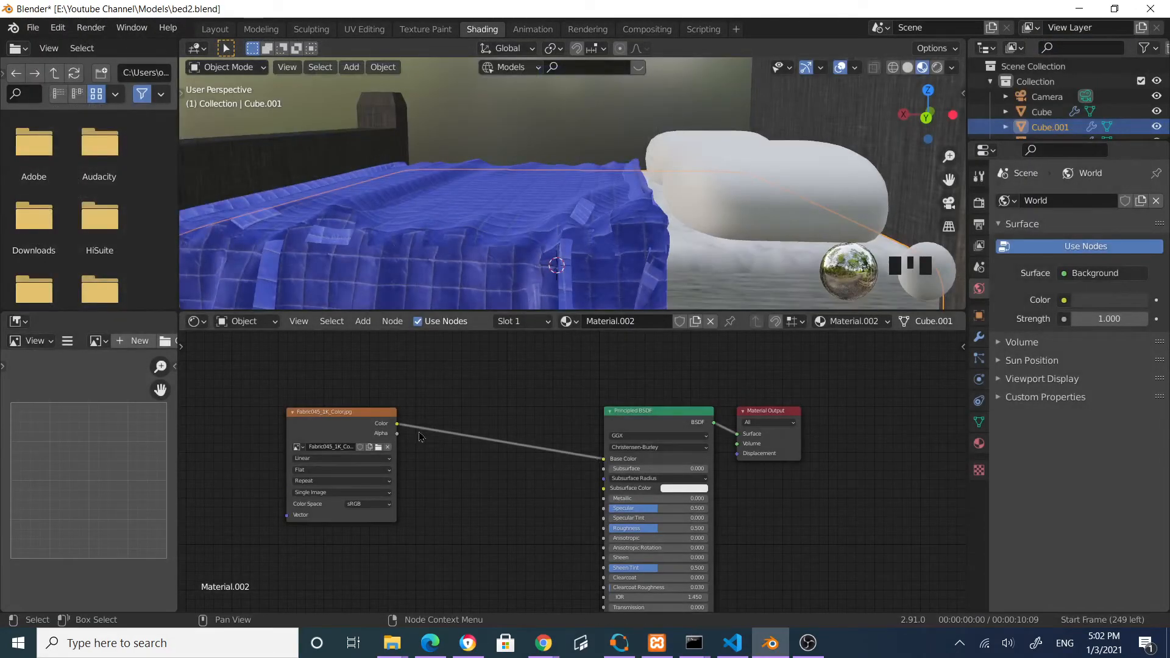
{"action": "left_click", "coordinate": [366, 417]}
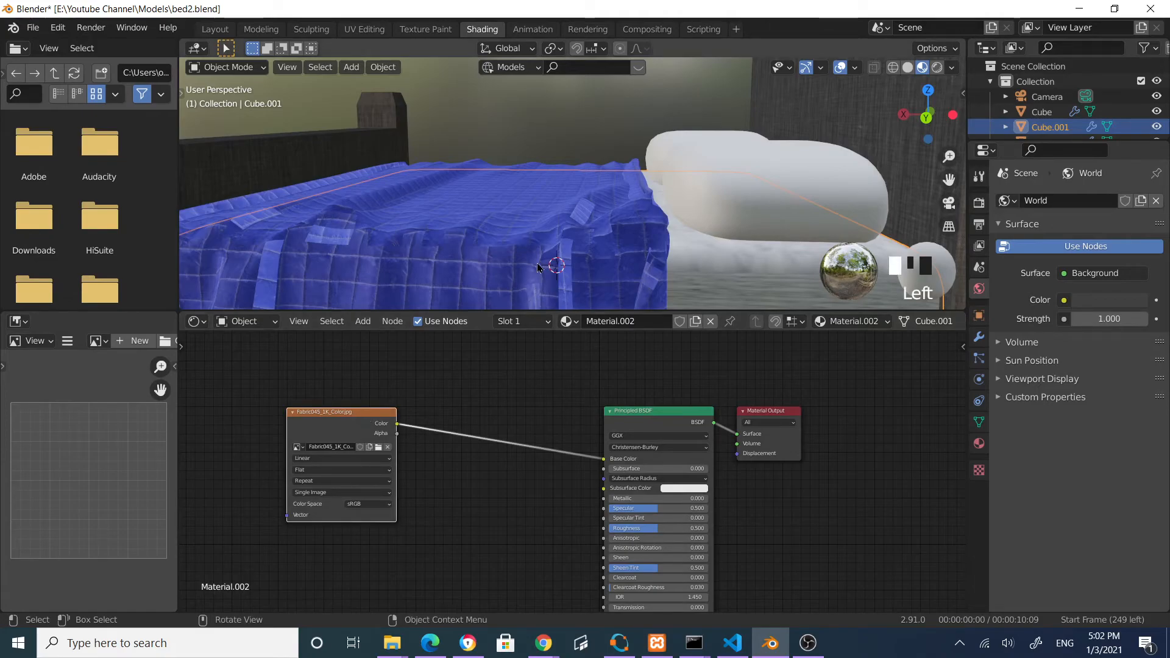
Open the mattress in Edit Mode in the UV Editing workspace with the Fabric045 color image behind its UV layout
{"action": "left_click", "coordinate": [365, 29]}
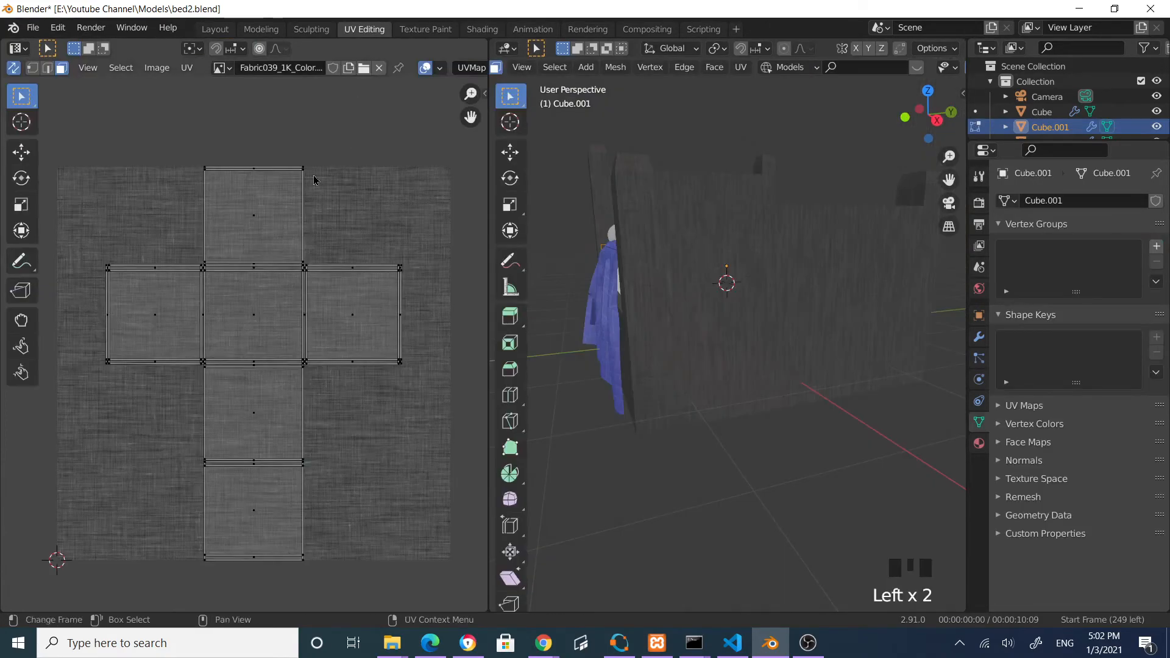
{"action": "middle_click_drag", "start_coordinate": [751, 329], "coordinate": [685, 394]}
{"action": "scroll", "coordinate": [684, 393], "scroll_direction": "up", "scroll_amount": 2}
{"action": "left_click", "coordinate": [686, 376]}
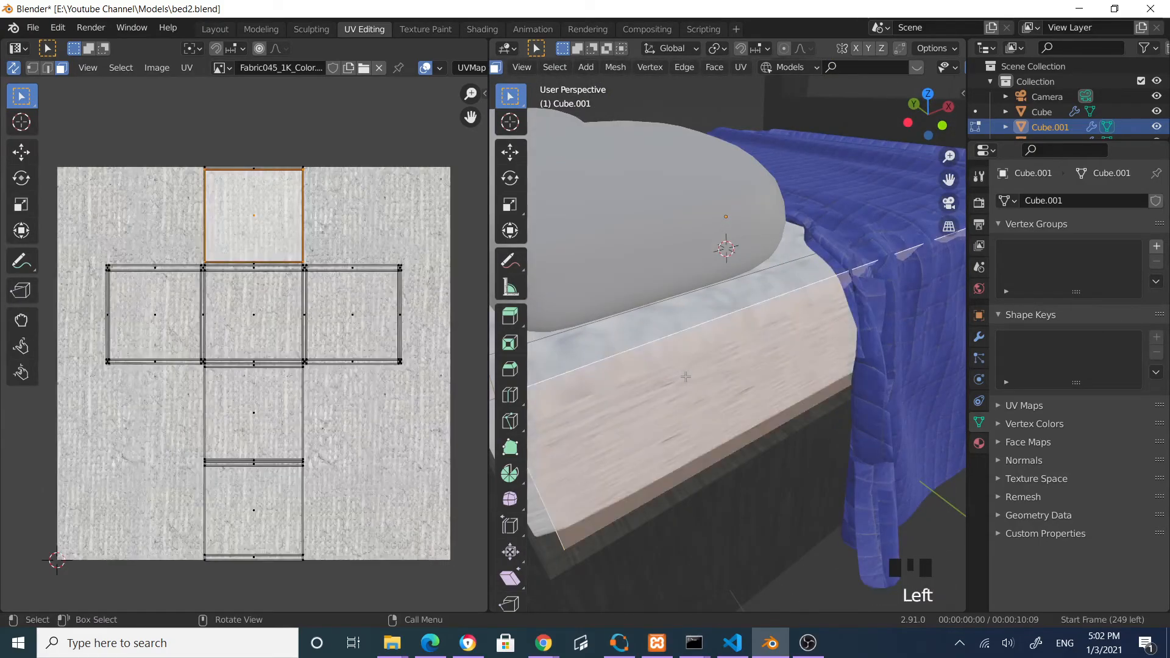
{"action": "key", "text": "Tab"}
{"action": "scroll", "coordinate": [706, 415], "scroll_direction": "down", "scroll_amount": 2}
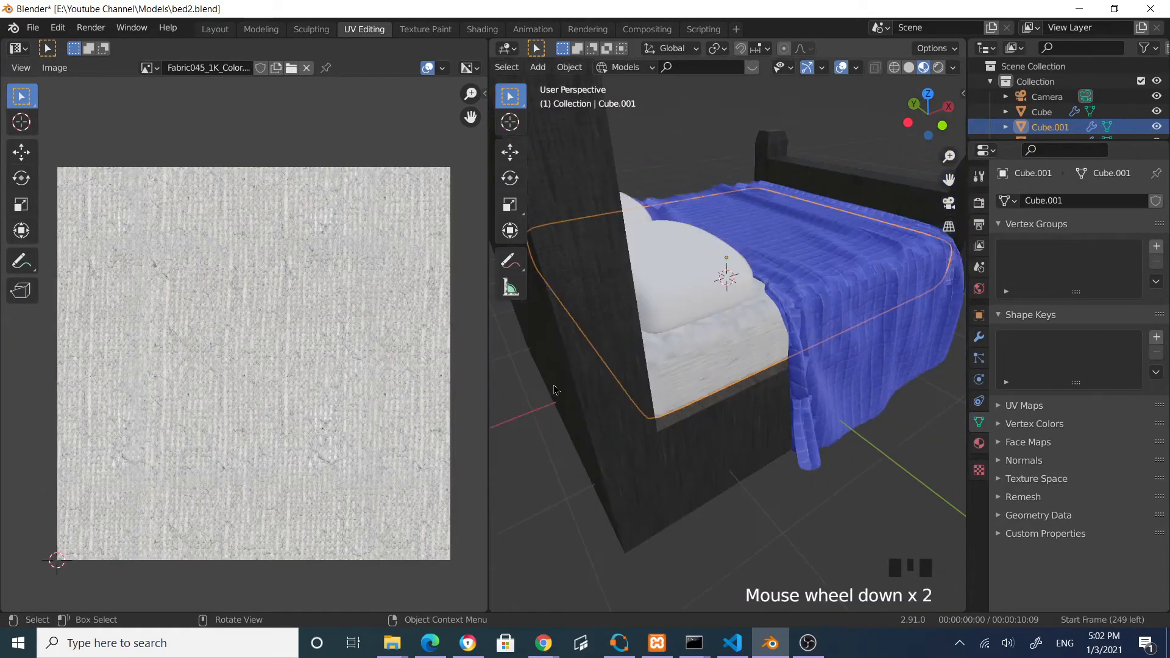
{"action": "left_click", "coordinate": [704, 373]}
{"action": "key", "text": "Tab"}
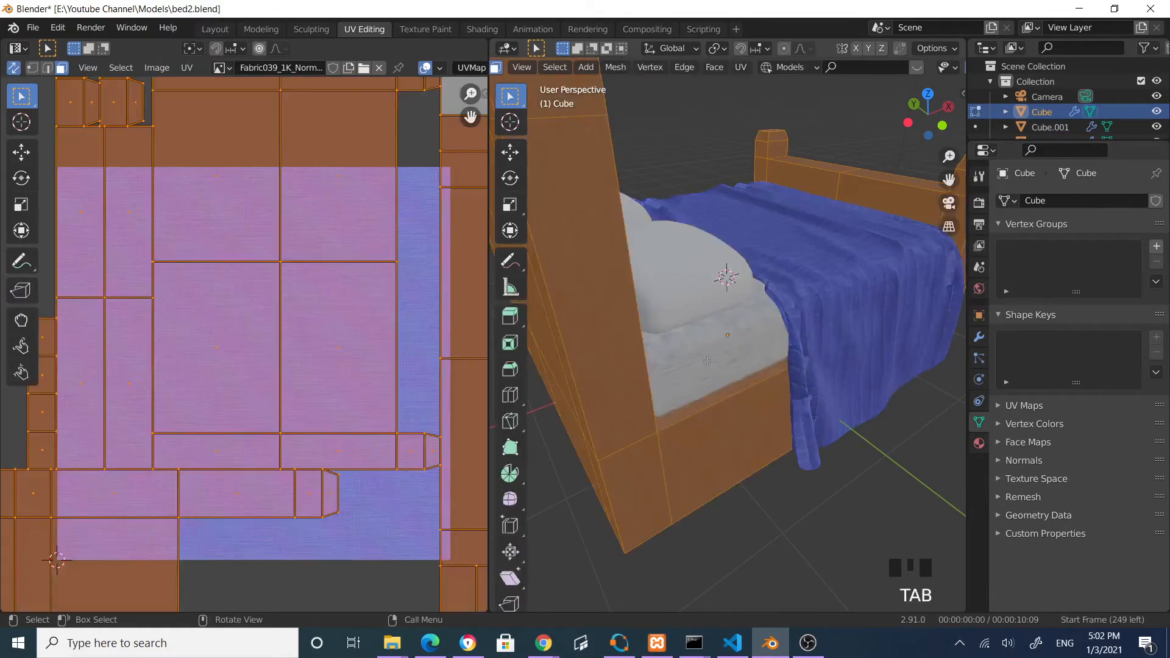
{"action": "key", "text": "Tab"}
{"action": "left_click", "coordinate": [720, 345]}
{"action": "key", "text": "Tab"}
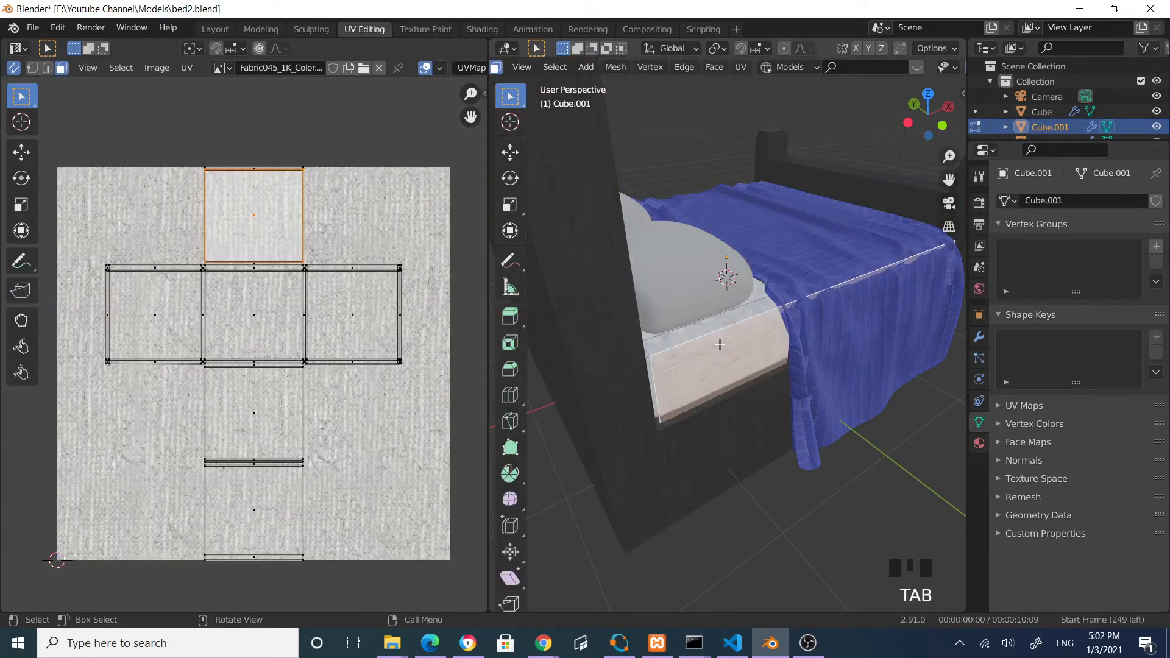
Scale the mattress's whole UV layout up until each large face is nearly as wide as the texture image
{"action": "key", "text": "a"}
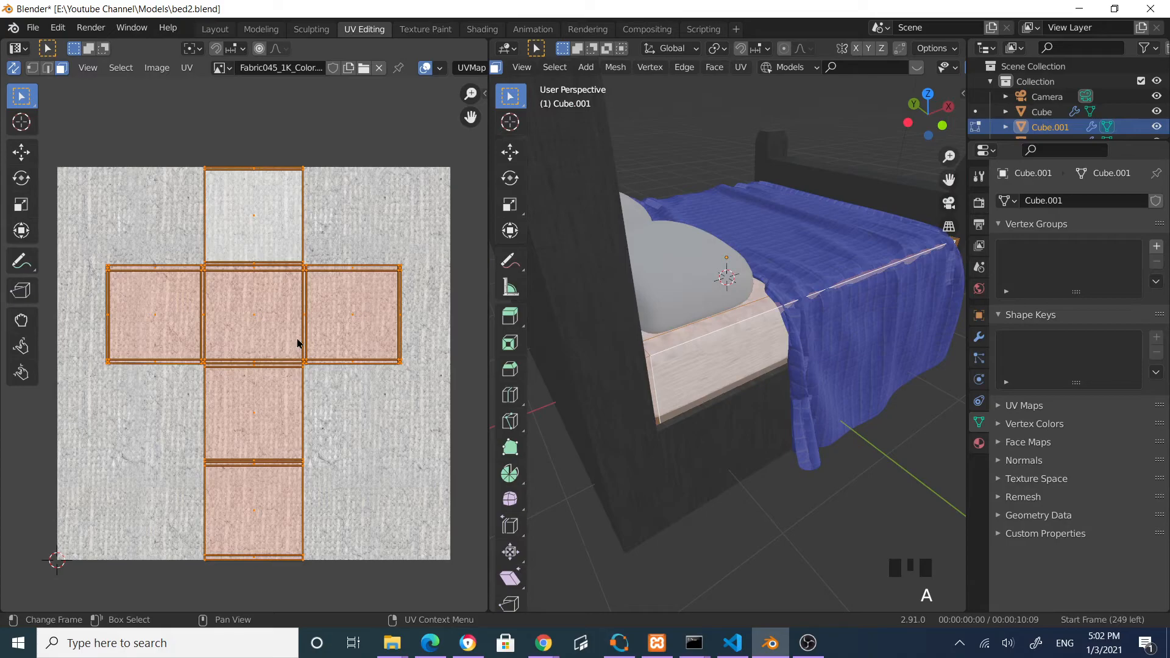
{"action": "key", "text": "s"}
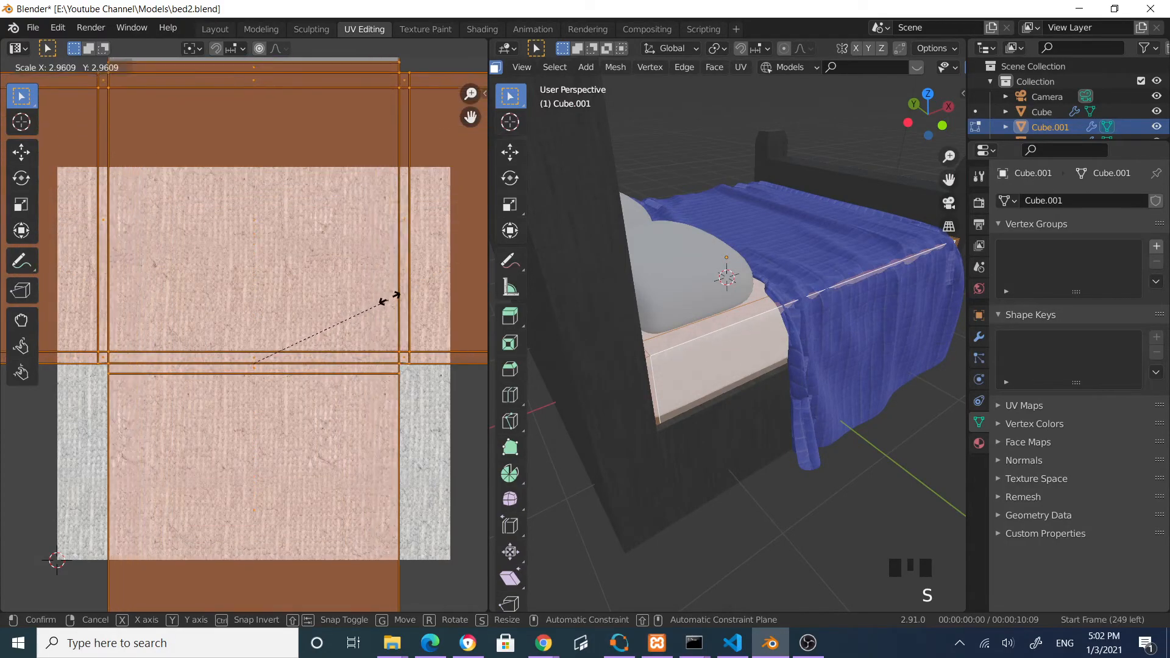
{"action": "left_click", "coordinate": [426, 284]}
{"action": "scroll", "coordinate": [381, 326], "scroll_direction": "down", "scroll_amount": 2}
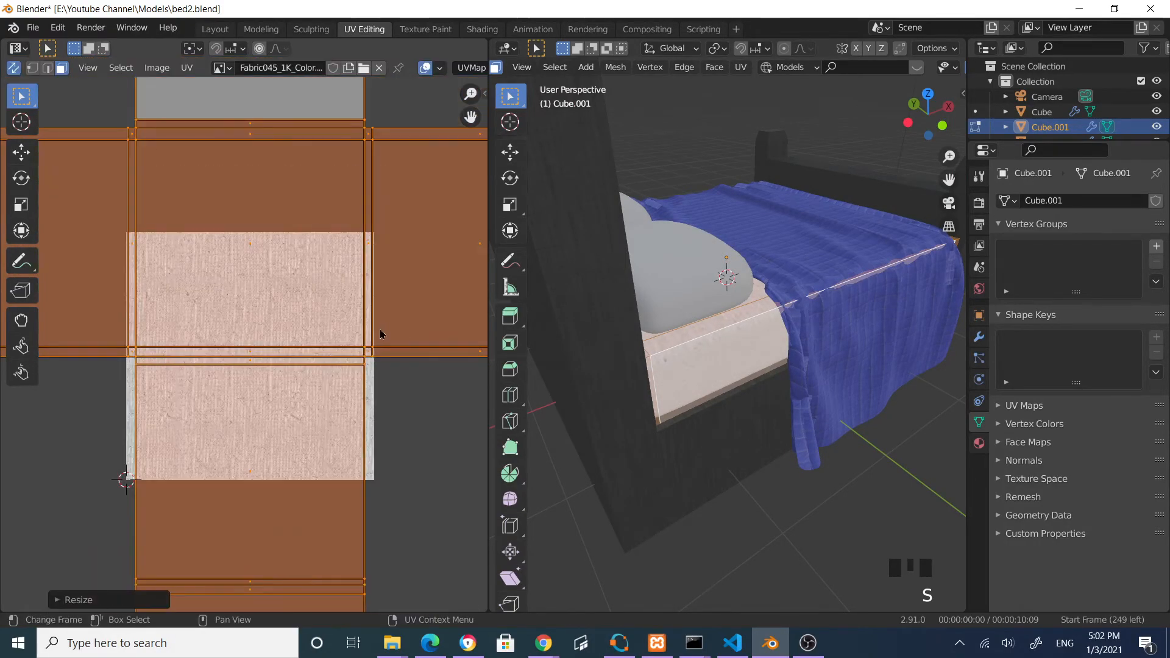
{"action": "scroll", "coordinate": [784, 435], "scroll_direction": "up", "scroll_amount": 3}
{"action": "middle_click_drag", "start_coordinate": [783, 435], "coordinate": [762, 427]}
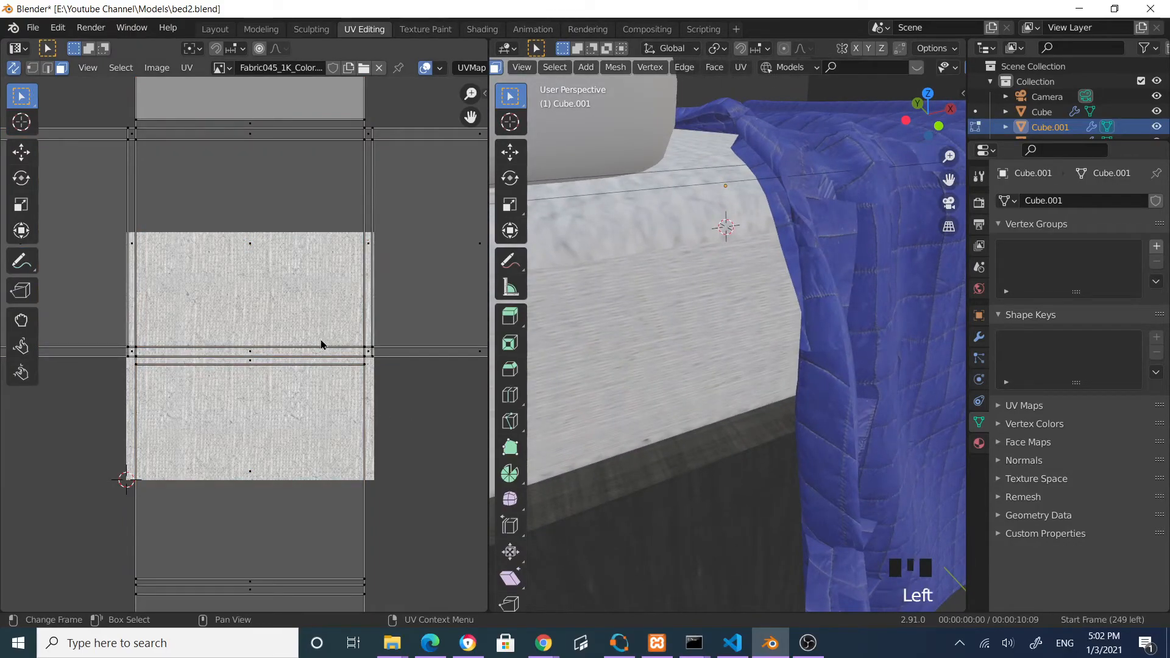
Scale the mattress's whole UV layout up until each large face is about twice as wide as the texture image
{"action": "key", "text": "a"}
{"action": "key", "text": "s"}
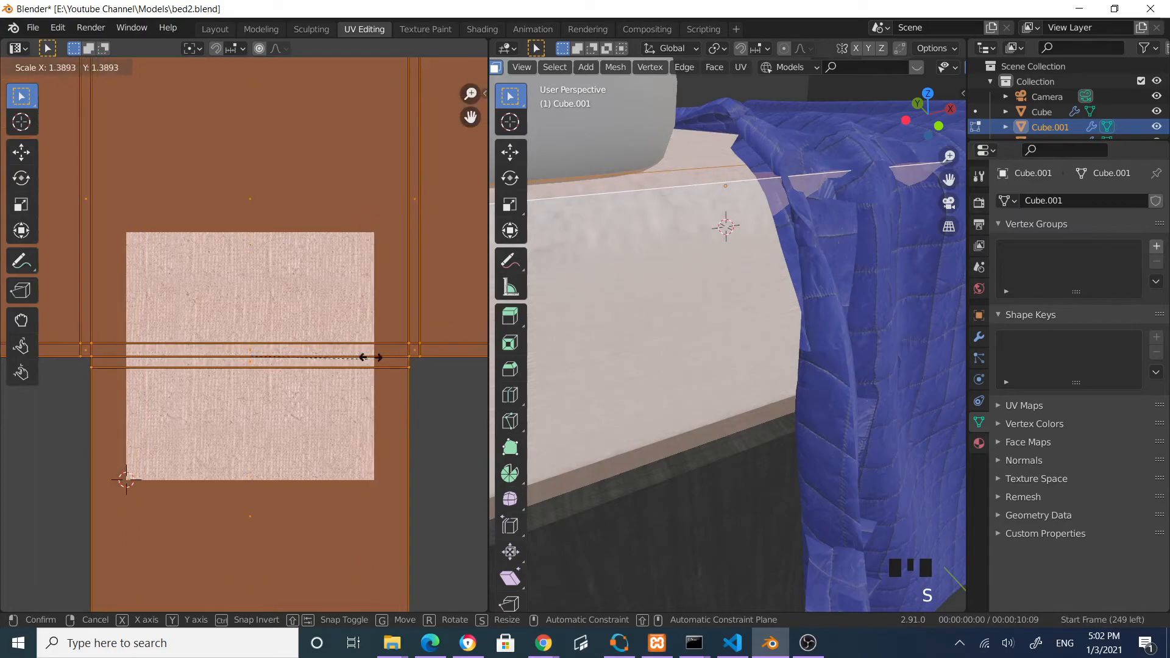
{"action": "left_click", "coordinate": [422, 326]}
{"action": "scroll", "coordinate": [421, 355], "scroll_direction": "down", "scroll_amount": 4}
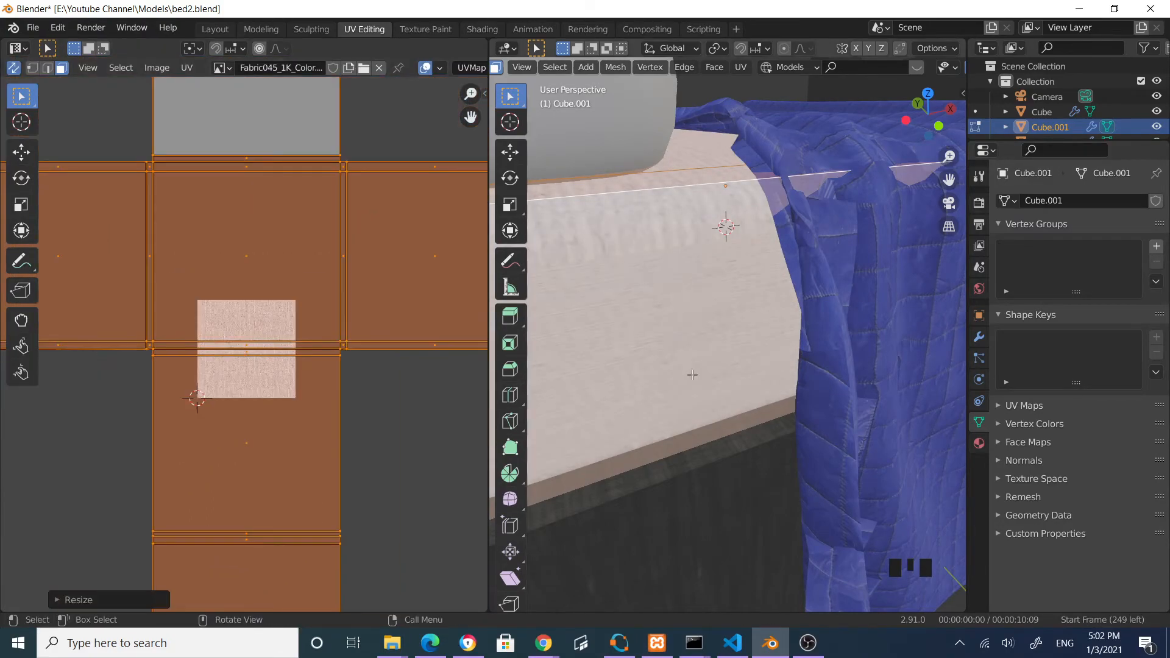
Rotate the UVs of the mattress's visible long side face by 90 degrees
{"action": "left_click", "coordinate": [694, 376]}
{"action": "scroll", "coordinate": [674, 378], "scroll_direction": "down", "scroll_amount": 2}
{"action": "scroll", "coordinate": [362, 364], "scroll_direction": "down", "scroll_amount": 3}
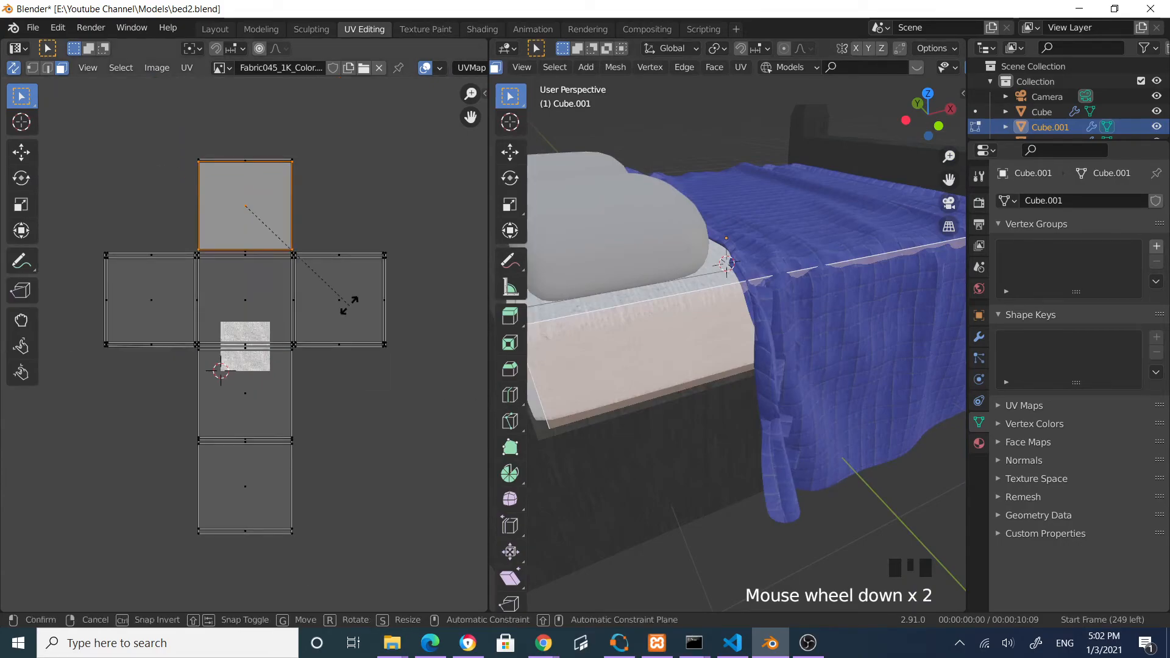
{"action": "type", "text": "r90"}
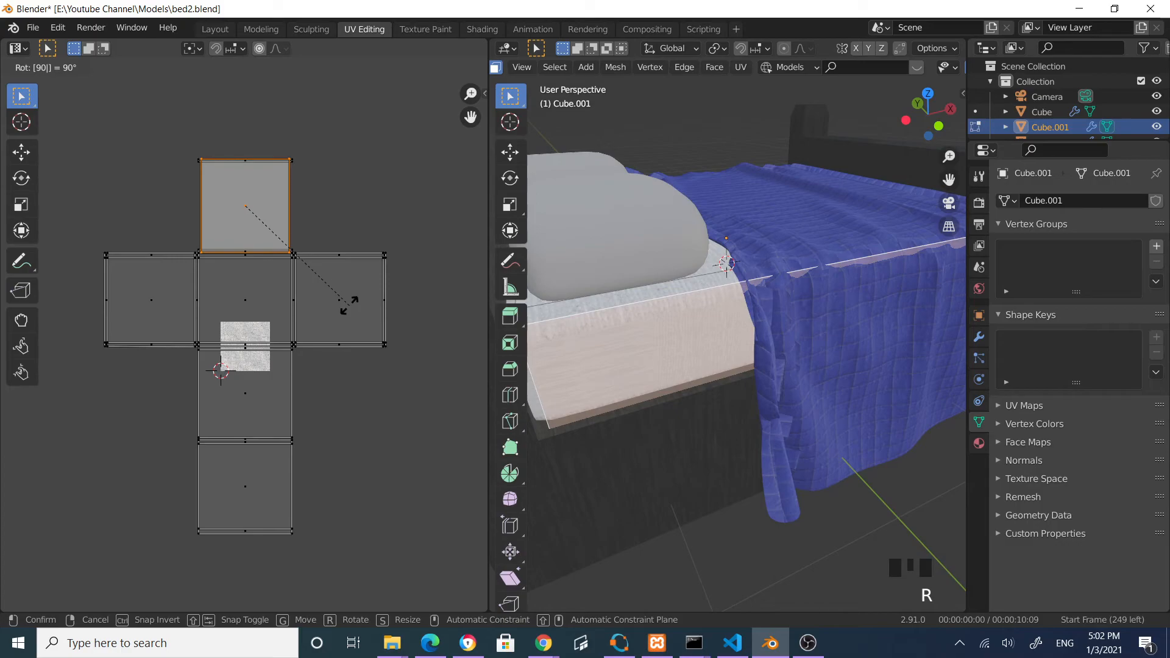
{"action": "key", "text": "Return"}
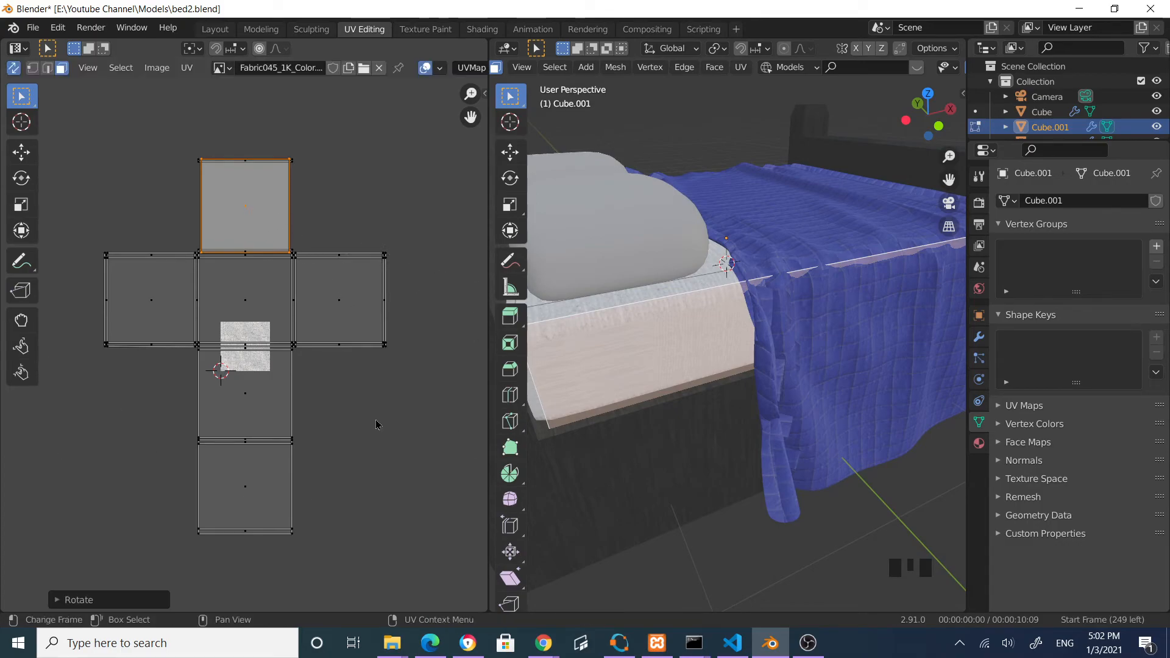
Give the UVs of the mattress's opposite long side face a quarter turn
{"action": "scroll", "coordinate": [695, 388], "scroll_direction": "up", "scroll_amount": 3}
{"action": "scroll", "coordinate": [695, 388], "scroll_direction": "down", "scroll_amount": 2}
{"action": "middle_click_drag", "start_coordinate": [726, 390], "coordinate": [586, 312]}
{"action": "scroll", "coordinate": [755, 408], "scroll_direction": "down", "scroll_amount": 3}
{"action": "scroll", "coordinate": [754, 403], "scroll_direction": "up", "scroll_amount": 3}
{"action": "left_click", "coordinate": [586, 311]}
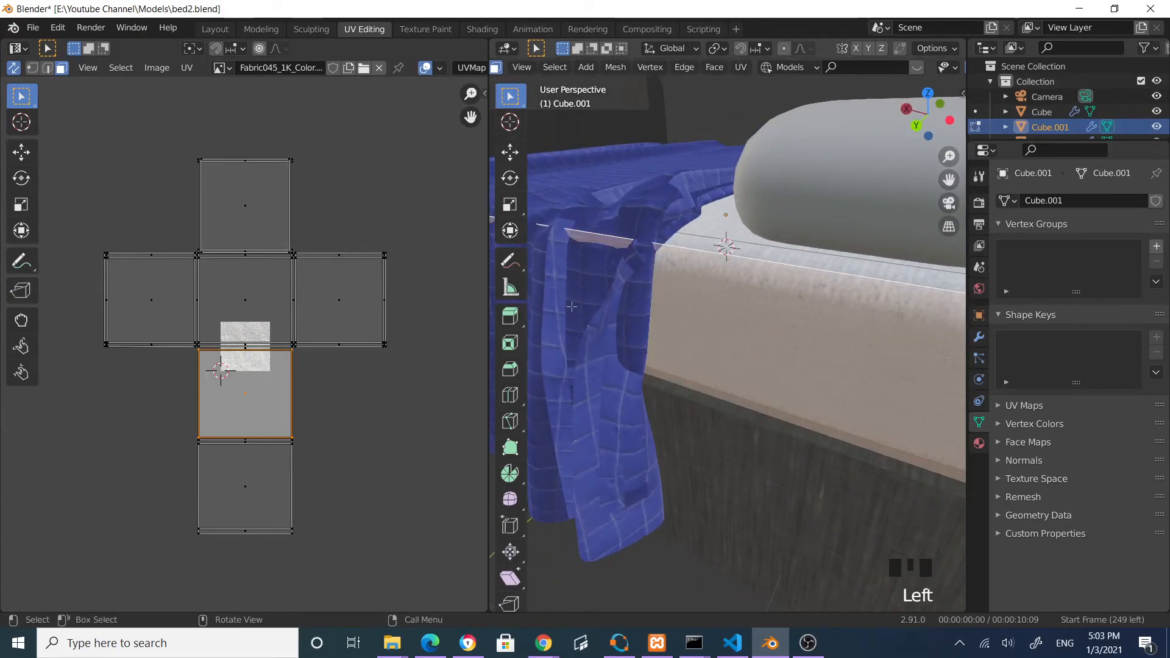
{"action": "key", "text": "r"}
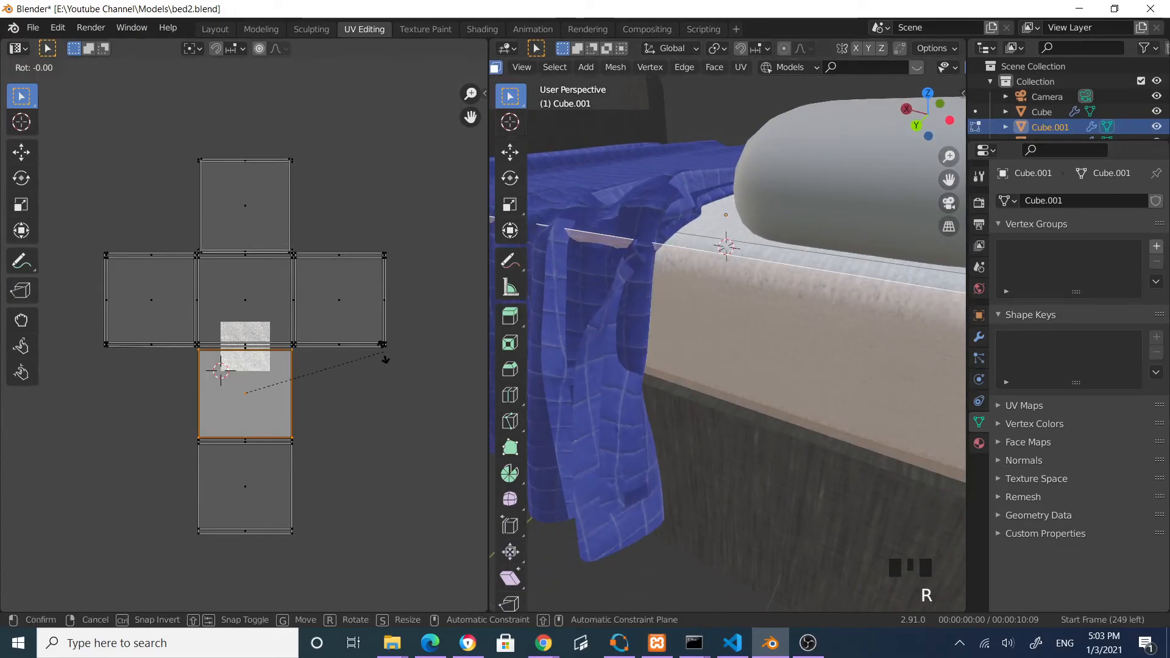
{"action": "left_click", "coordinate": [549, 378]}
{"action": "left_click", "coordinate": [549, 378]}
Return to Object Mode in the Layout workspace and inspect the mattress texture from both sides of the bed
{"action": "middle_click_drag", "start_coordinate": [874, 394], "coordinate": [794, 495]}
{"action": "scroll", "coordinate": [814, 406], "scroll_direction": "down", "scroll_amount": 2}
{"action": "left_click", "coordinate": [794, 495]}
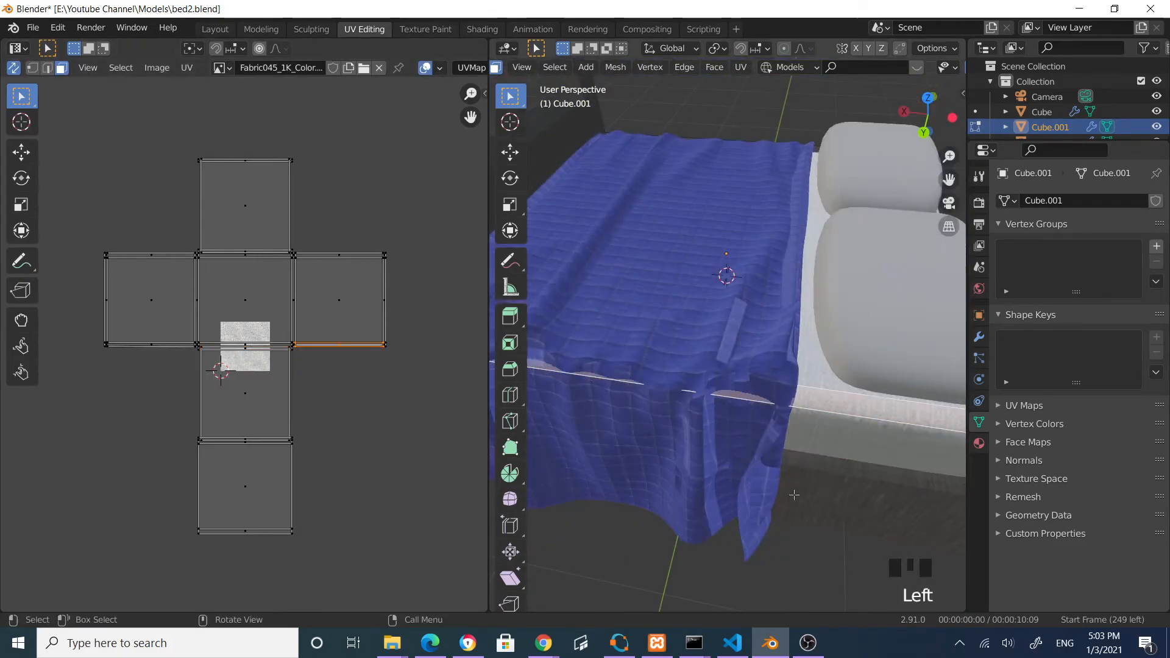
{"action": "left_click", "coordinate": [846, 508]}
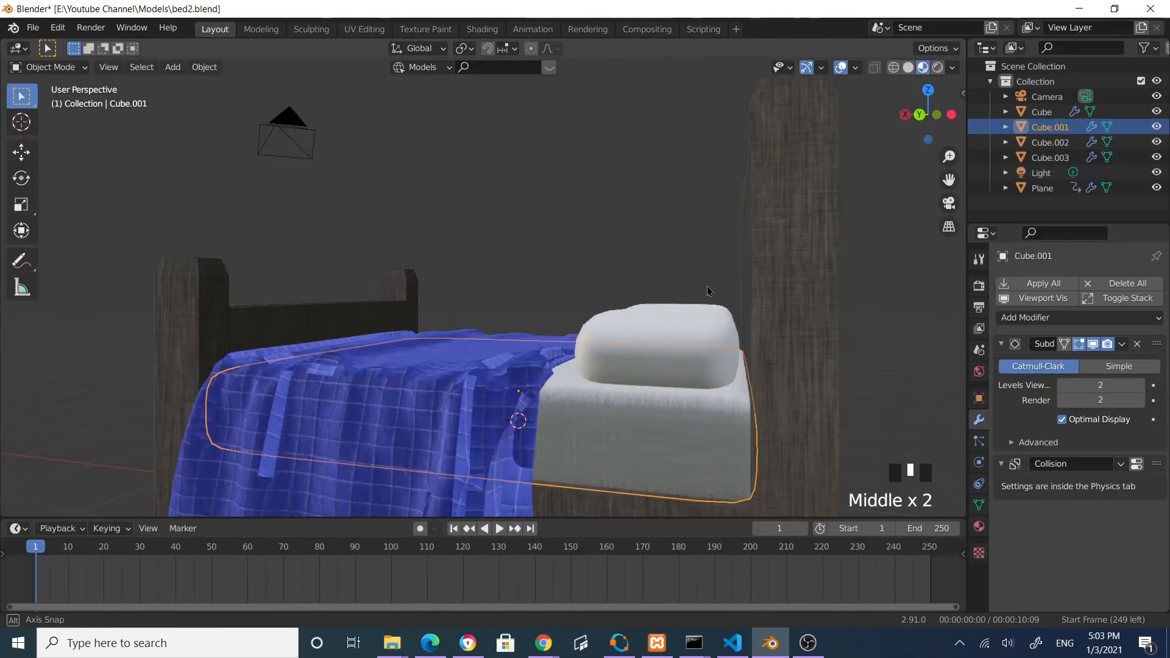
{"action": "middle_click_drag", "start_coordinate": [708, 288], "coordinate": [621, 392]}
{"action": "left_click", "coordinate": [796, 400]}
{"action": "scroll", "coordinate": [796, 399], "scroll_direction": "up", "scroll_amount": 1}
{"action": "left_click", "coordinate": [749, 428]}
{"action": "middle_click_drag", "start_coordinate": [617, 391], "coordinate": [668, 295]}
{"action": "scroll", "coordinate": [465, 326], "scroll_direction": "down", "scroll_amount": 2}
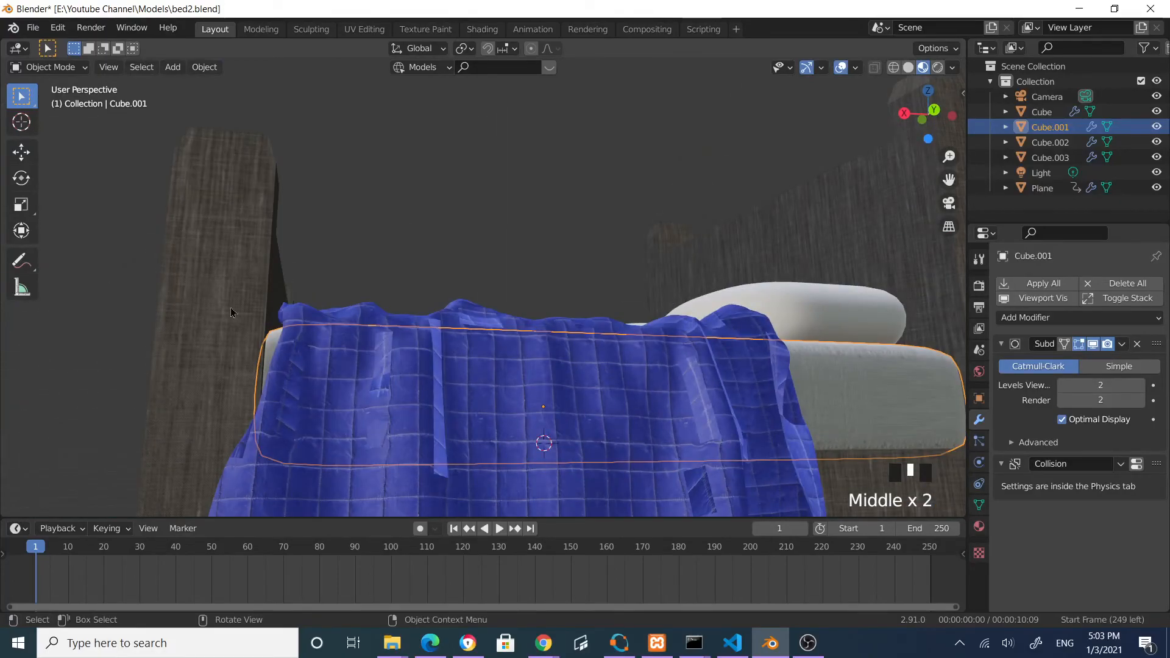
Scale the blanket up uniformly by a factor of 1.04
{"action": "left_click", "coordinate": [489, 363]}
{"action": "middle_click_drag", "start_coordinate": [489, 363], "coordinate": [636, 396]}
{"action": "key", "text": "s"}
{"action": "left_click", "coordinate": [643, 397]}
{"action": "middle_click_drag", "start_coordinate": [643, 397], "coordinate": [605, 364]}
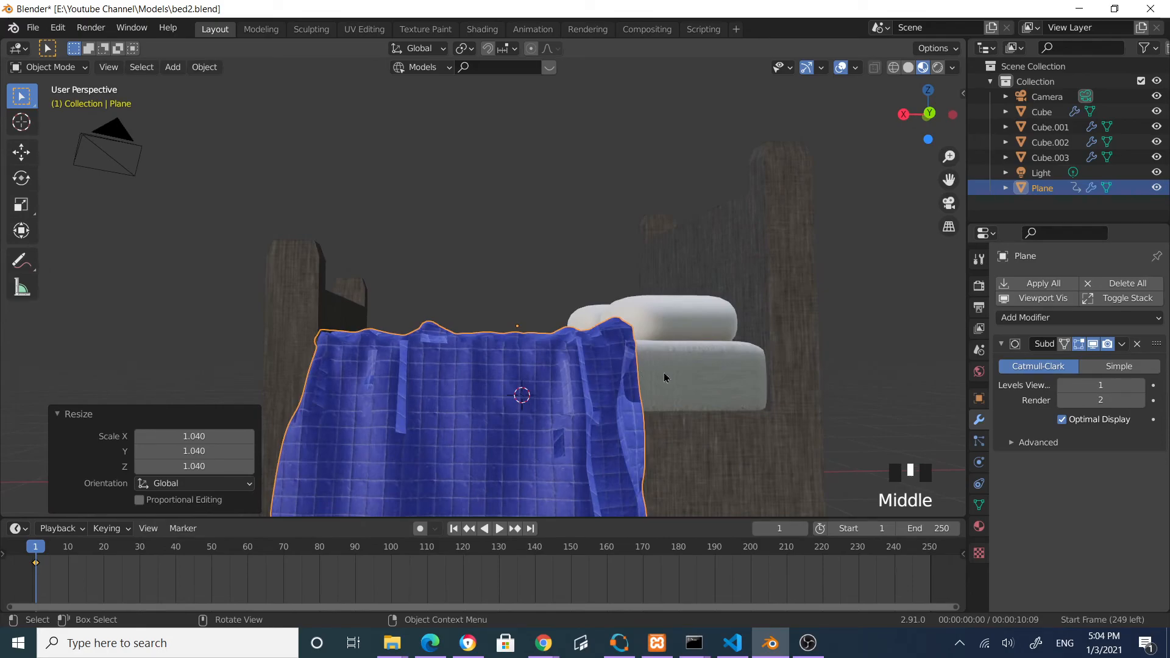
Raise the blanket about 0.01 m along the global Z axis
{"action": "key", "text": "g"}
{"action": "key", "text": "z"}
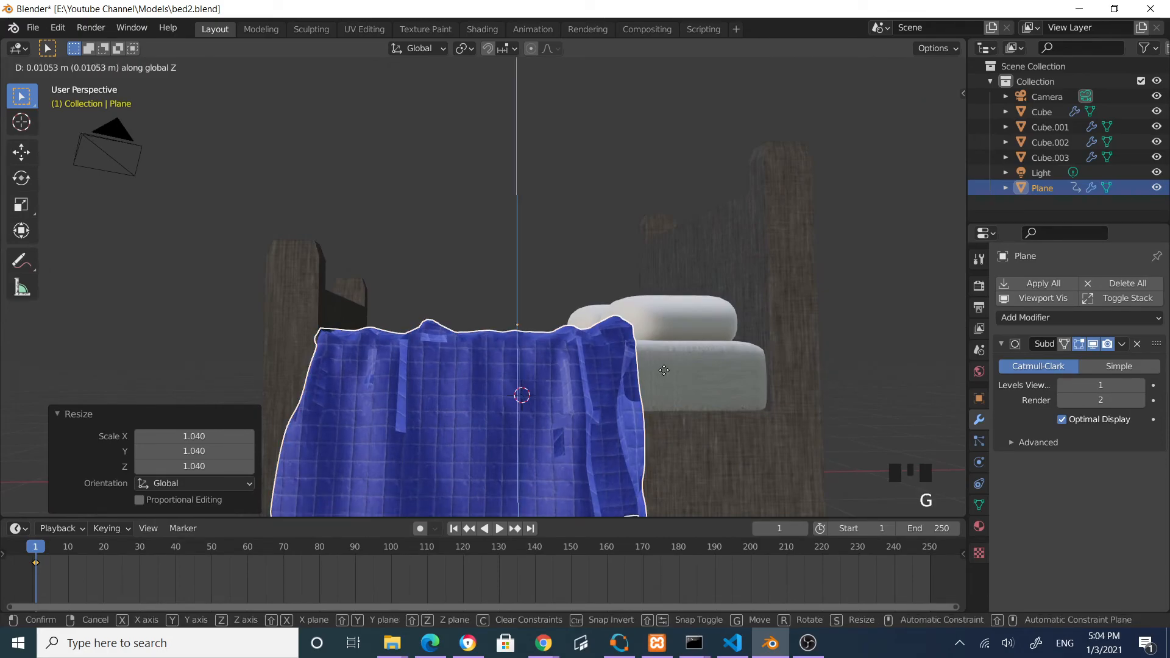
{"action": "left_click", "coordinate": [663, 369]}
{"action": "middle_click_drag", "start_coordinate": [664, 369], "coordinate": [573, 445]}
{"action": "left_click", "coordinate": [641, 463]}
{"action": "left_click", "coordinate": [589, 445]}
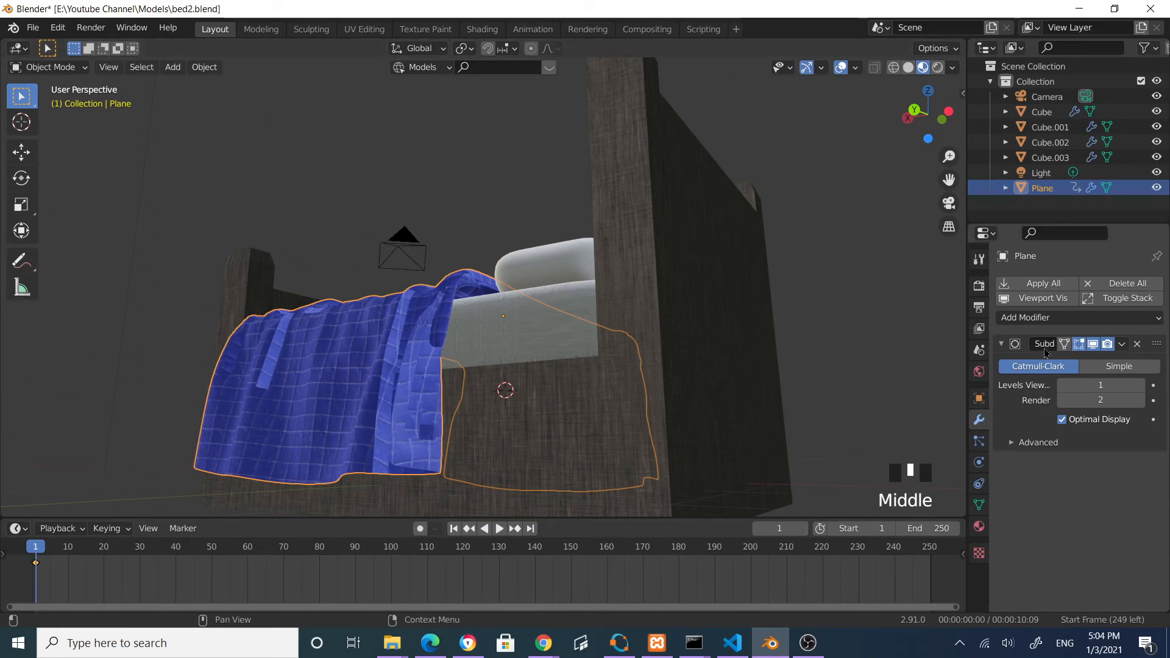
Add a Solidify modifier to the blanket and increase its thickness slightly
{"action": "left_click", "coordinate": [1072, 319]}
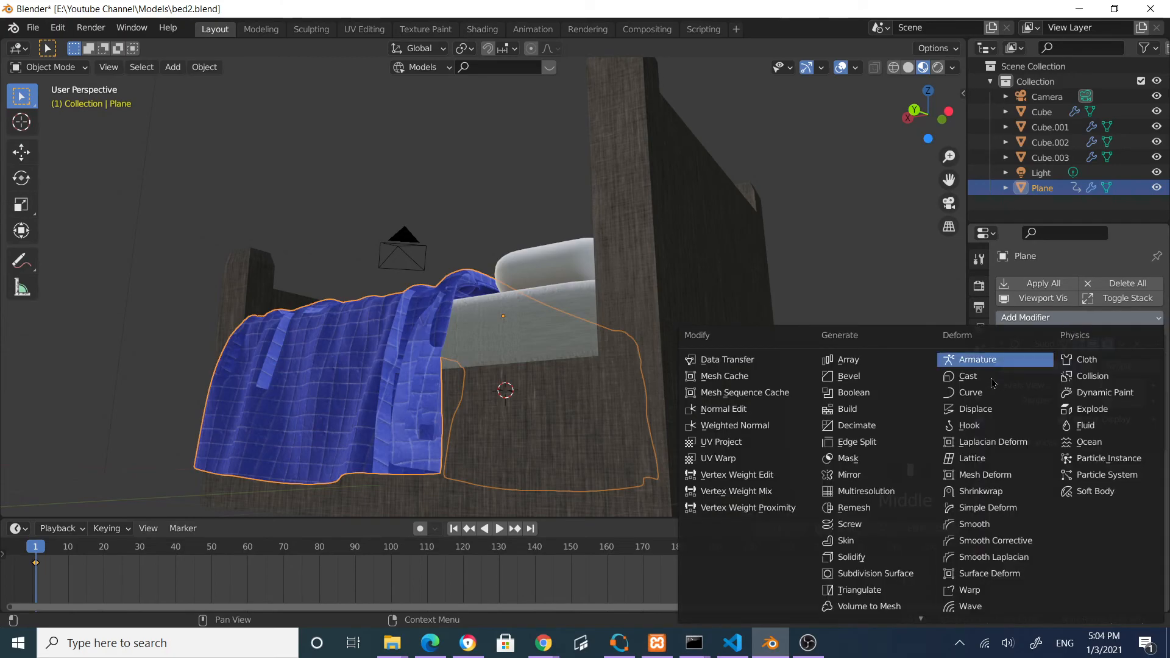
{"action": "left_click", "coordinate": [865, 557]}
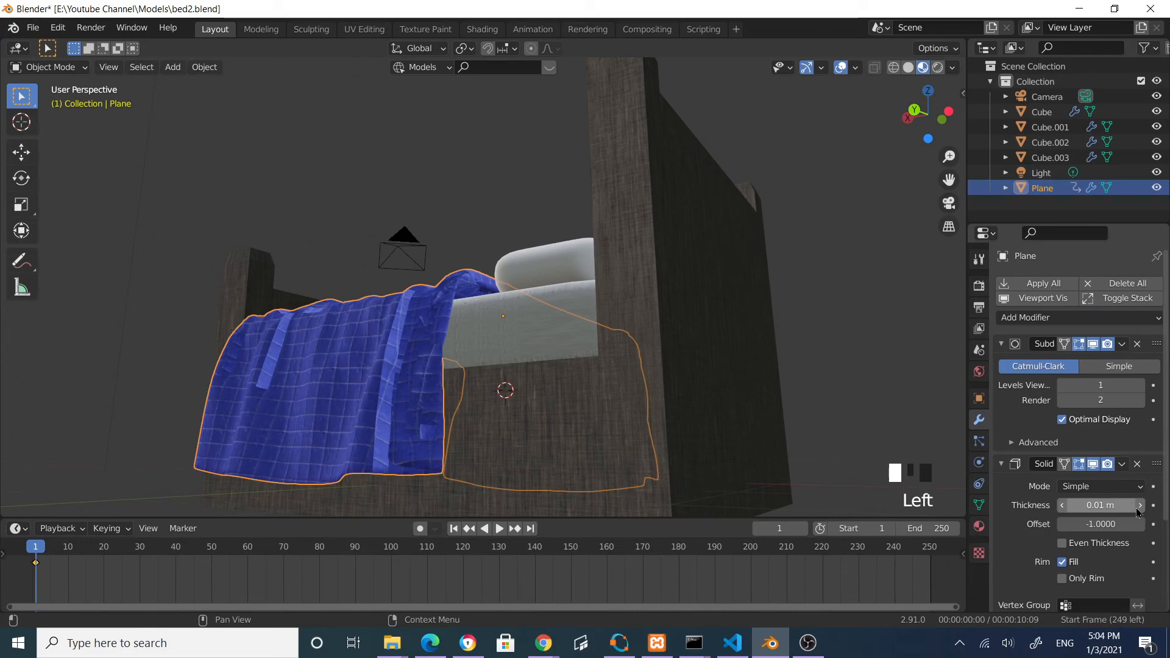
{"action": "left_click", "coordinate": [1141, 512]}
{"action": "left_click", "coordinate": [705, 327]}
{"action": "middle_click_drag", "start_coordinate": [705, 327], "coordinate": [563, 366]}
Select both pillows and create a new material for them with a cream Base Color
{"action": "left_click", "coordinate": [384, 236]}
{"action": "middle_click_drag", "start_coordinate": [384, 236], "coordinate": [455, 299]}
{"action": "scroll", "coordinate": [489, 280], "scroll_direction": "up", "scroll_amount": 2}
{"action": "left_click", "coordinate": [264, 323]}
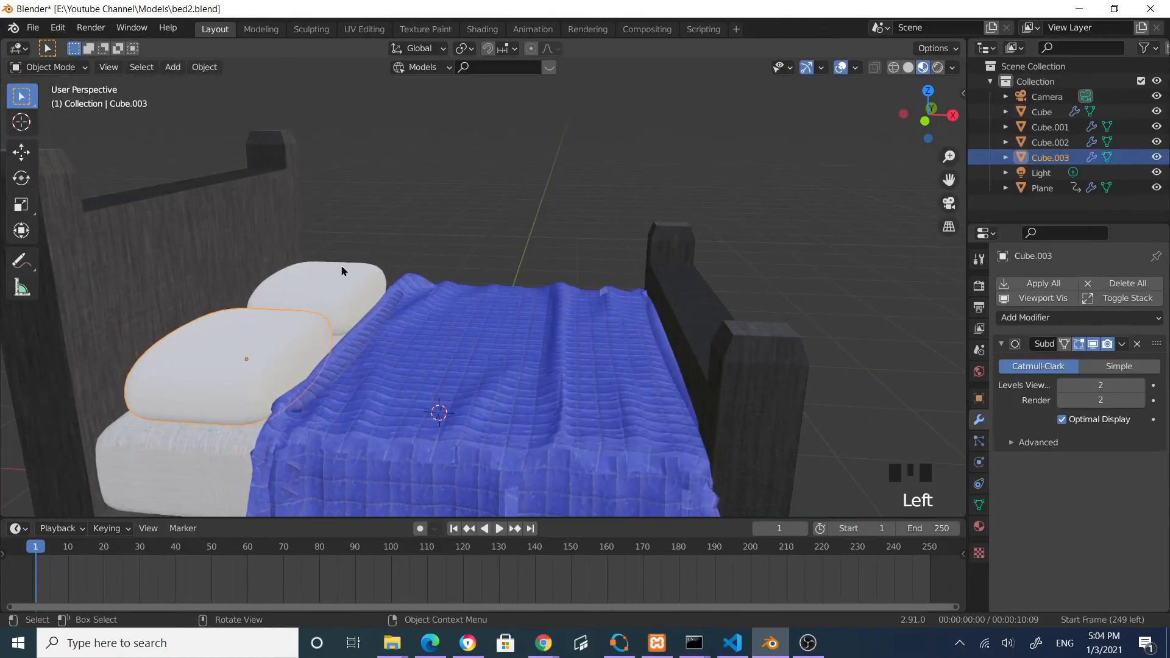
{"action": "left_click", "coordinate": [328, 276], "text": "shift"}
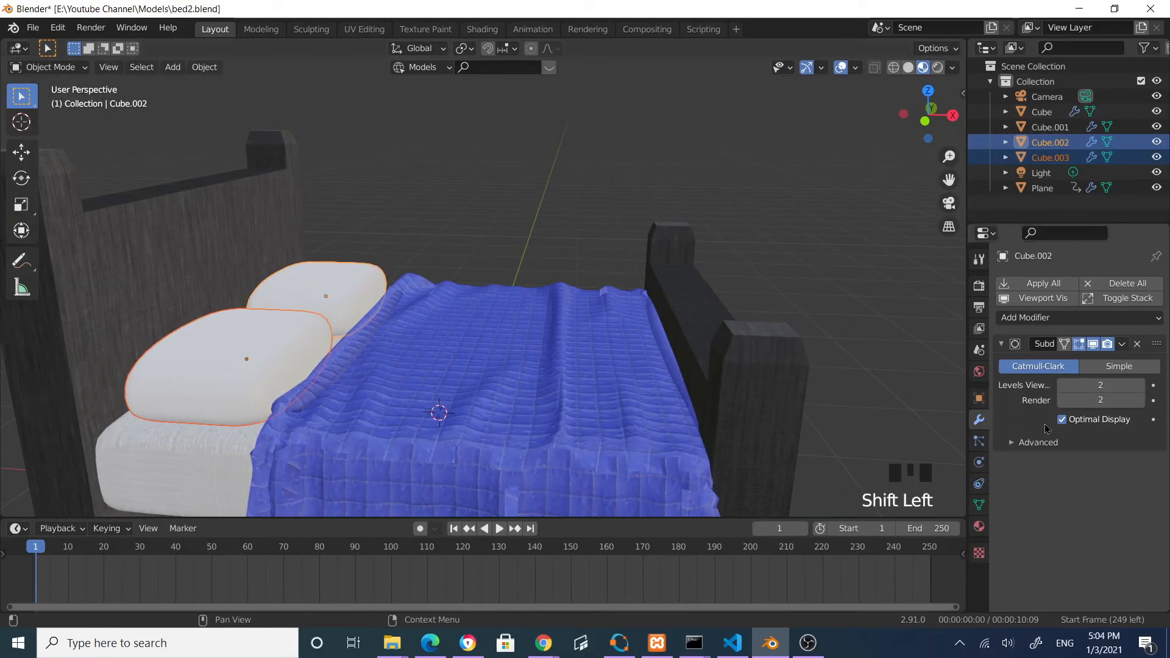
{"action": "left_click", "coordinate": [979, 527]}
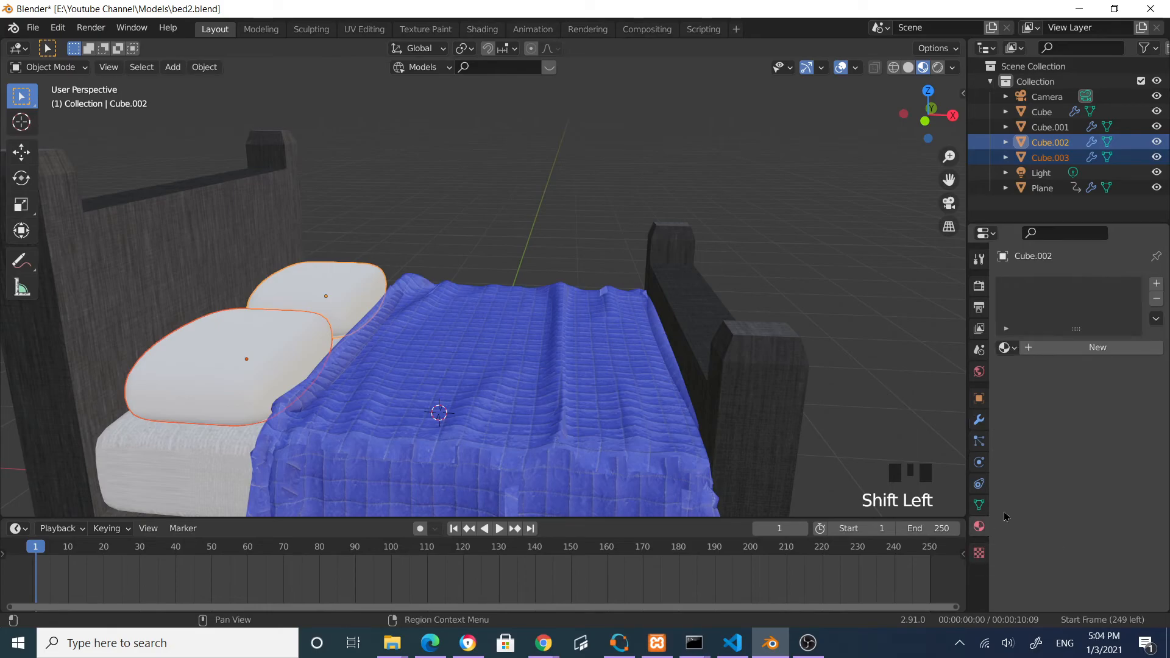
{"action": "left_click", "coordinate": [1091, 348]}
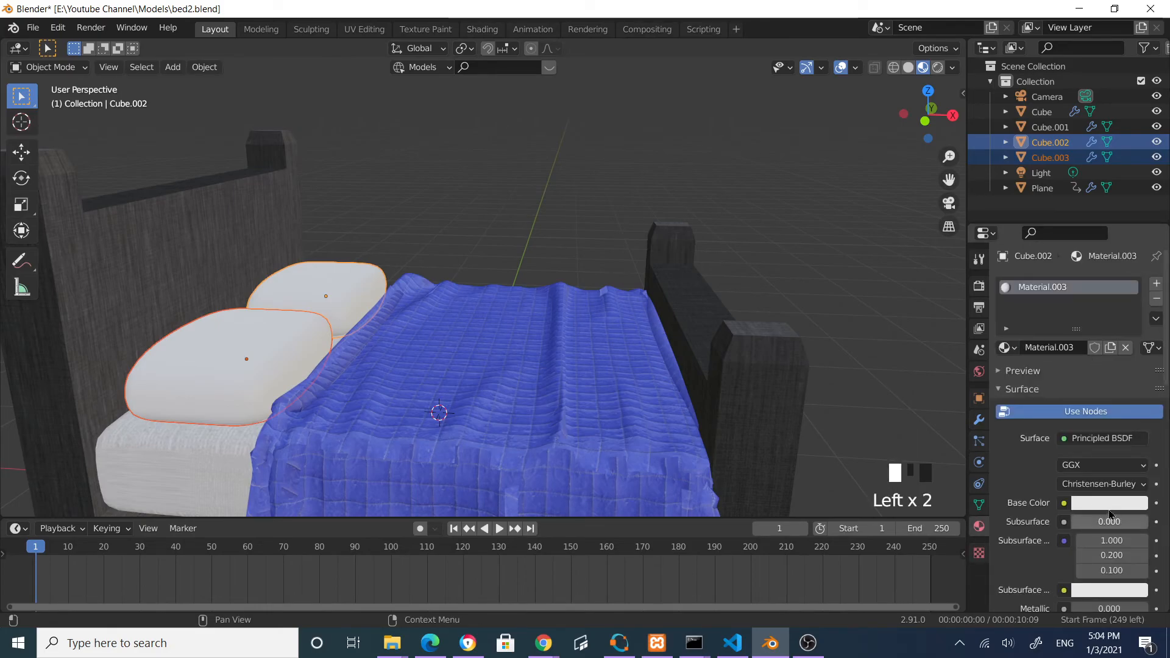
{"action": "left_click", "coordinate": [1110, 503]}
{"action": "mouse_move", "coordinate": [1066, 337]}
{"action": "left_mouse_down"}
{"action": "mouse_move", "coordinate": [1104, 320]}
{"action": "mouse_move", "coordinate": [1065, 338]}
{"action": "mouse_move", "coordinate": [1076, 352]}
{"action": "left_mouse_up"}
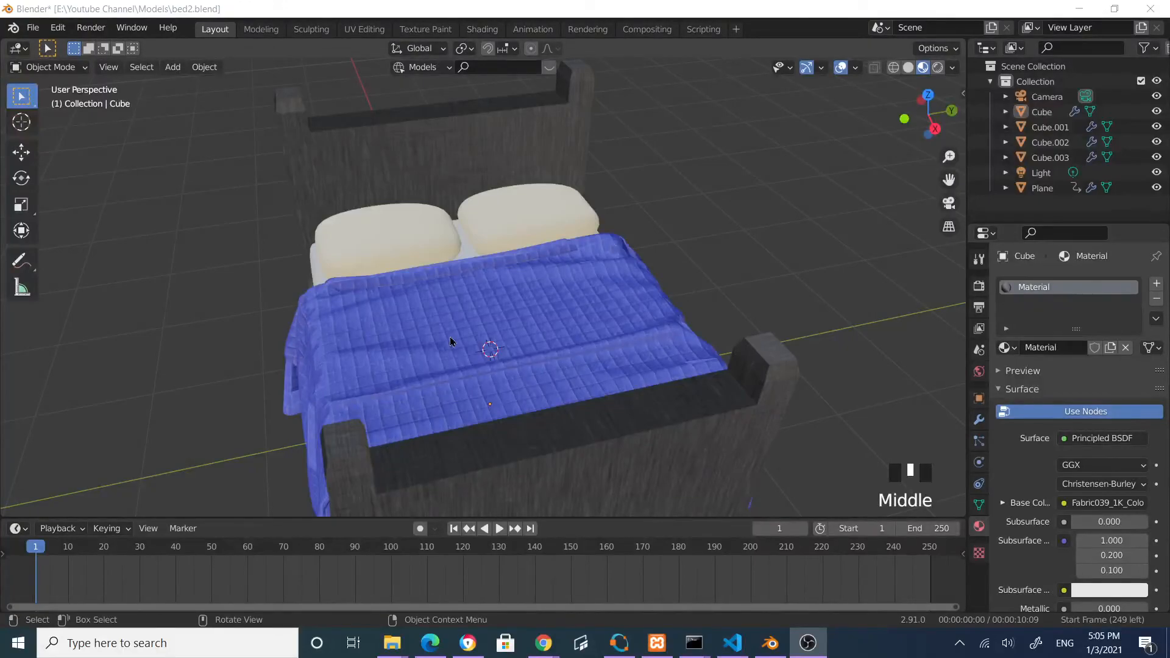
Examine the cream material on both pillows and clear the selection
{"action": "middle_click_drag", "start_coordinate": [450, 336], "coordinate": [576, 296]}
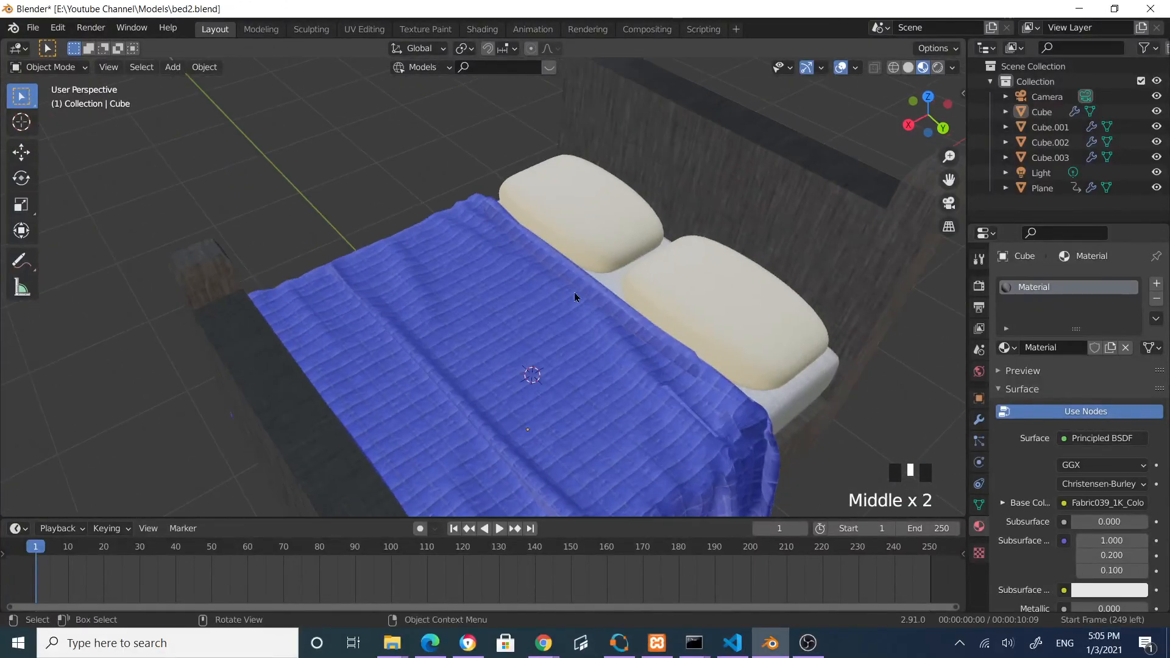
{"action": "left_click", "coordinate": [762, 299]}
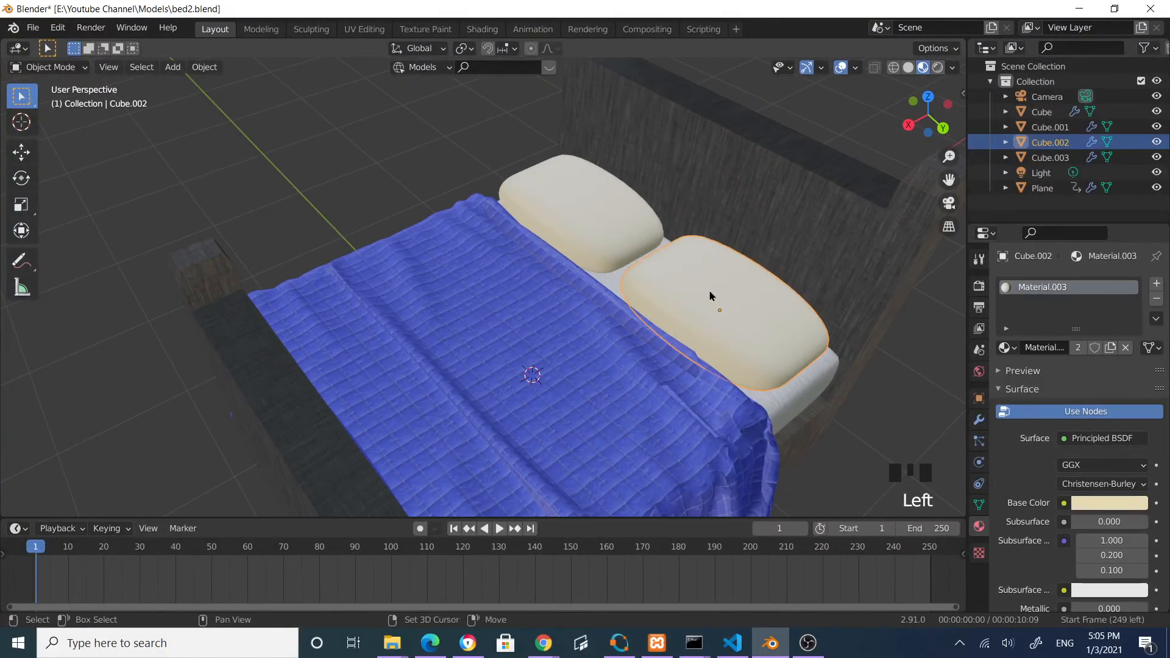
{"action": "left_click", "coordinate": [630, 247], "text": "shift"}
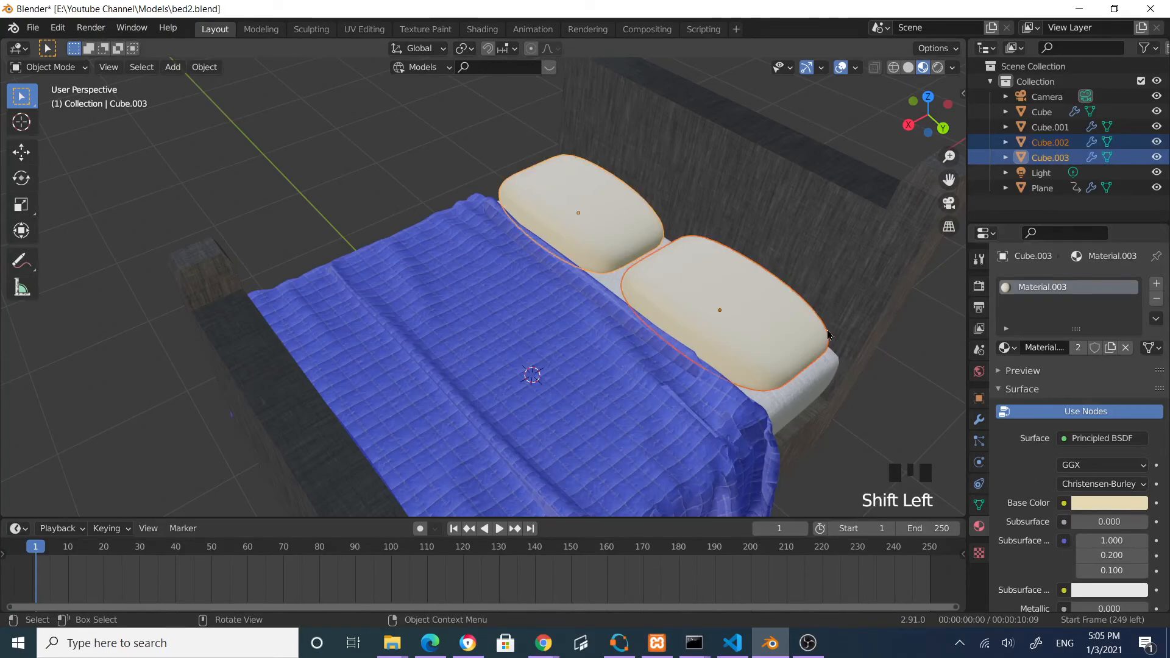
{"action": "left_click", "coordinate": [382, 172]}
{"action": "middle_click_drag", "start_coordinate": [701, 285], "coordinate": [807, 259]}
{"action": "middle_click_drag", "start_coordinate": [397, 312], "coordinate": [486, 298]}
Open the mattress in Edit Mode in the UV Editing workspace
{"action": "left_click", "coordinate": [461, 309]}
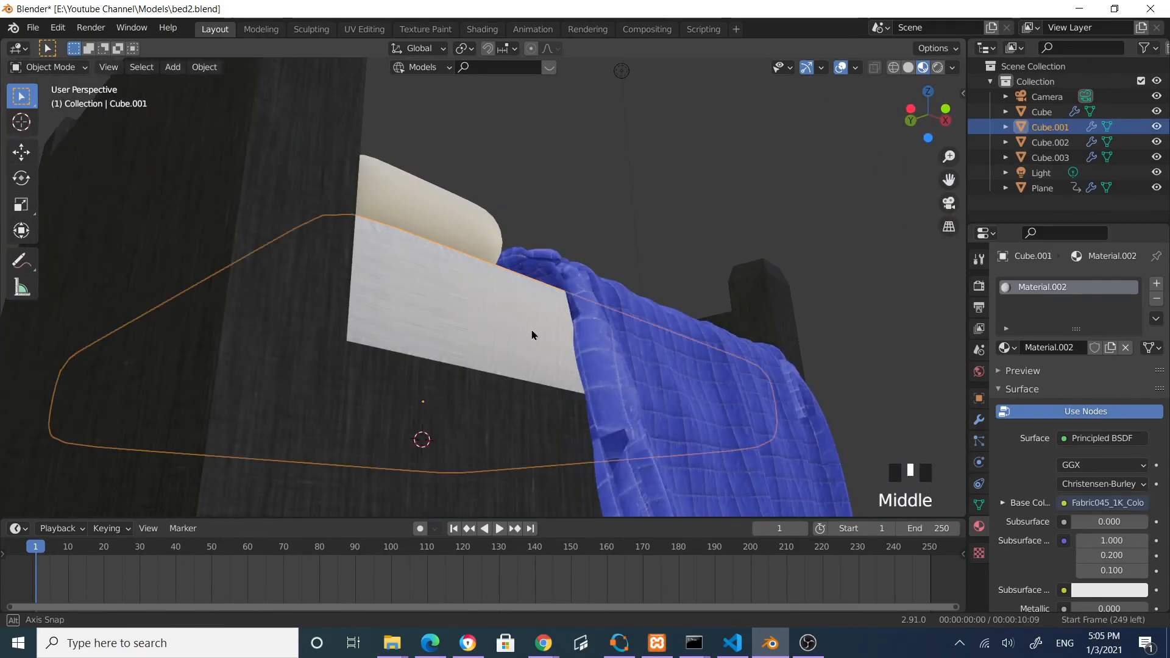
{"action": "middle_click_drag", "start_coordinate": [535, 331], "coordinate": [494, 335]}
{"action": "key", "text": "Tab"}
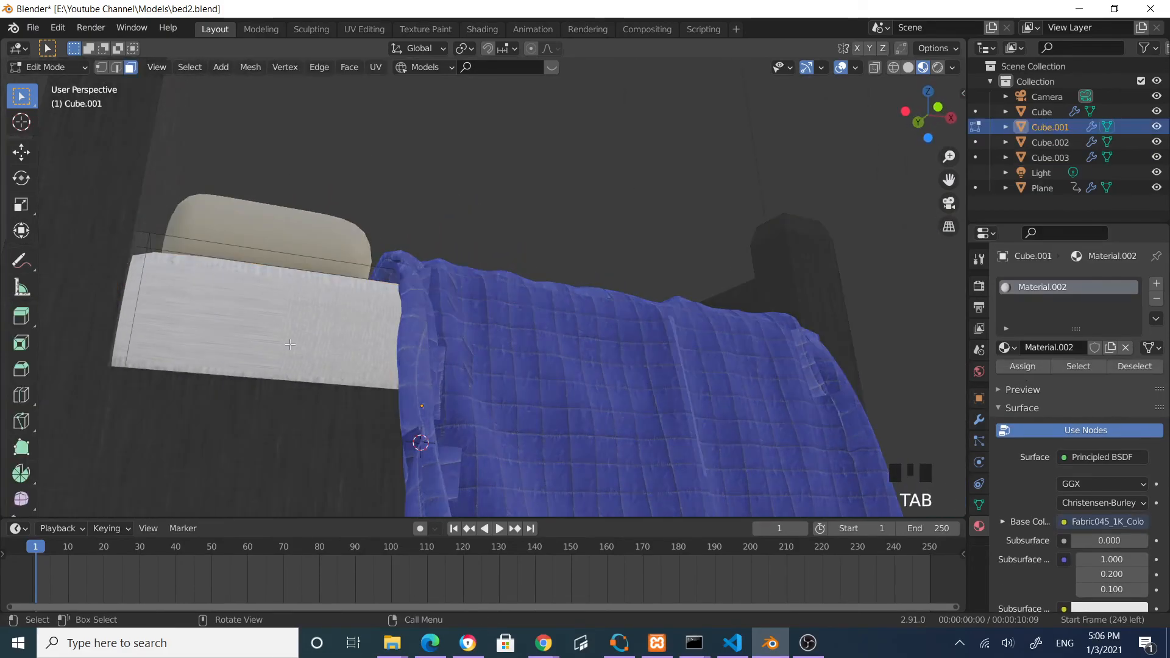
{"action": "left_click", "coordinate": [365, 28]}
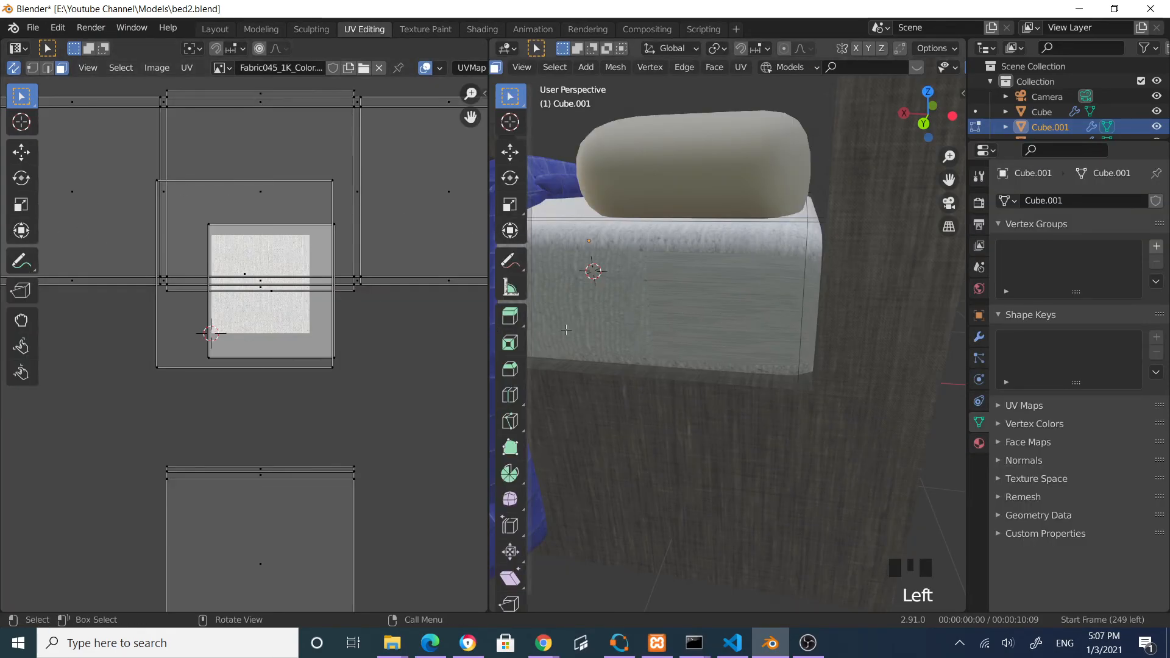
Add a loop cut across the mattress, slide it close to the headboard end, and return to Object Mode
{"action": "left_click", "coordinate": [511, 395]}
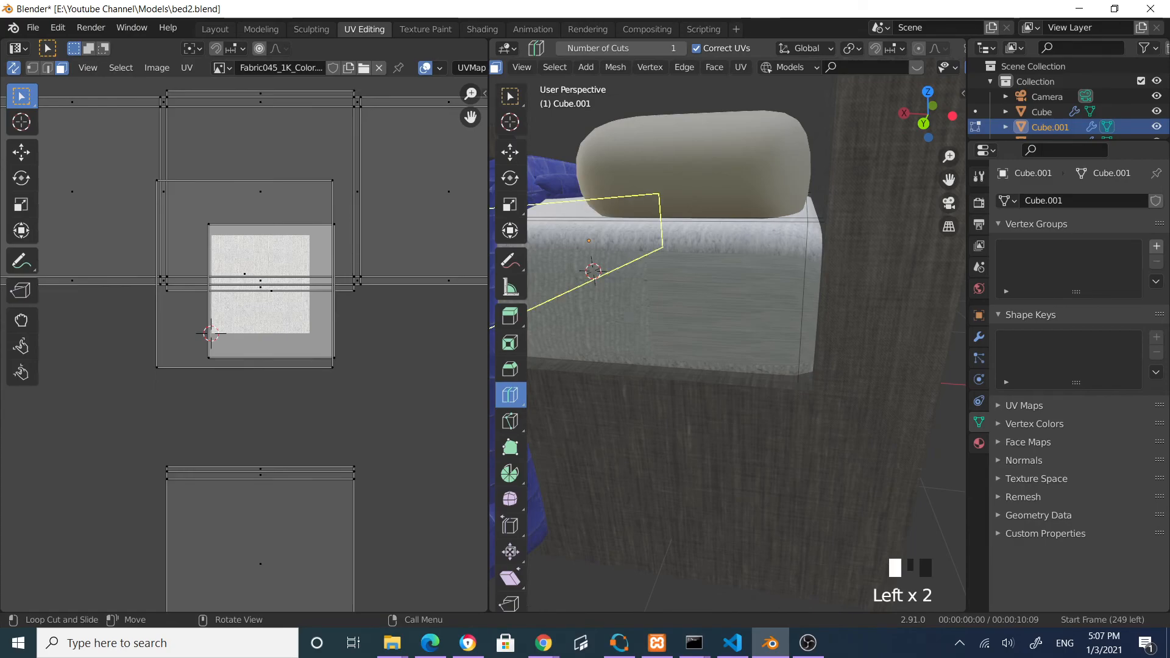
{"action": "left_click_drag", "start_coordinate": [826, 238], "coordinate": [835, 237]}
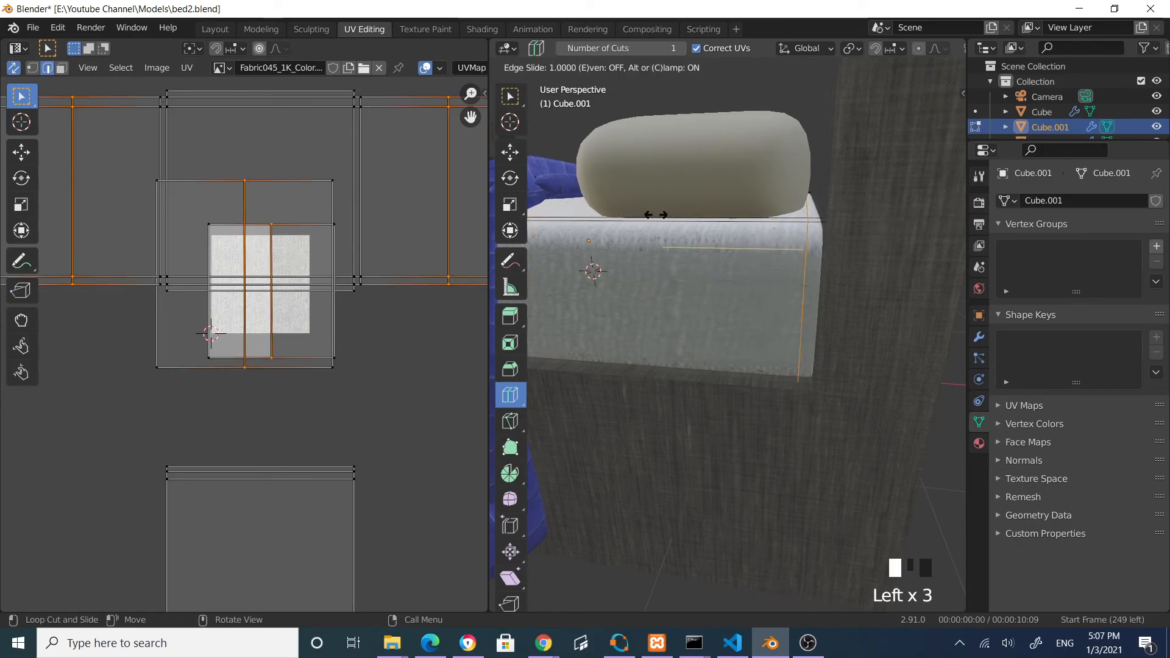
{"action": "left_click_drag", "start_coordinate": [603, 222], "coordinate": [618, 220]}
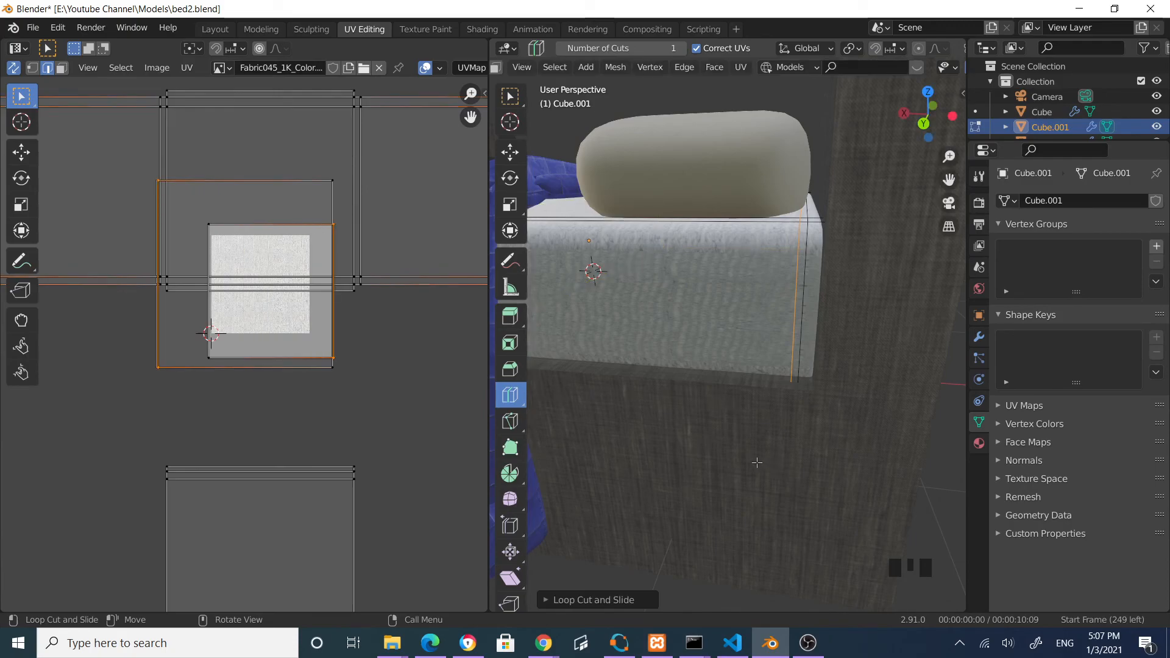
{"action": "middle_click_drag", "start_coordinate": [802, 462], "coordinate": [626, 143]}
{"action": "scroll", "coordinate": [658, 407], "scroll_direction": "down", "scroll_amount": 5}
{"action": "key", "text": "Tab"}
{"action": "middle_click_drag", "start_coordinate": [760, 174], "coordinate": [659, 356]}
{"action": "scroll", "coordinate": [723, 294], "scroll_direction": "up", "scroll_amount": 5}
{"action": "scroll", "coordinate": [756, 342], "scroll_direction": "down", "scroll_amount": 4}
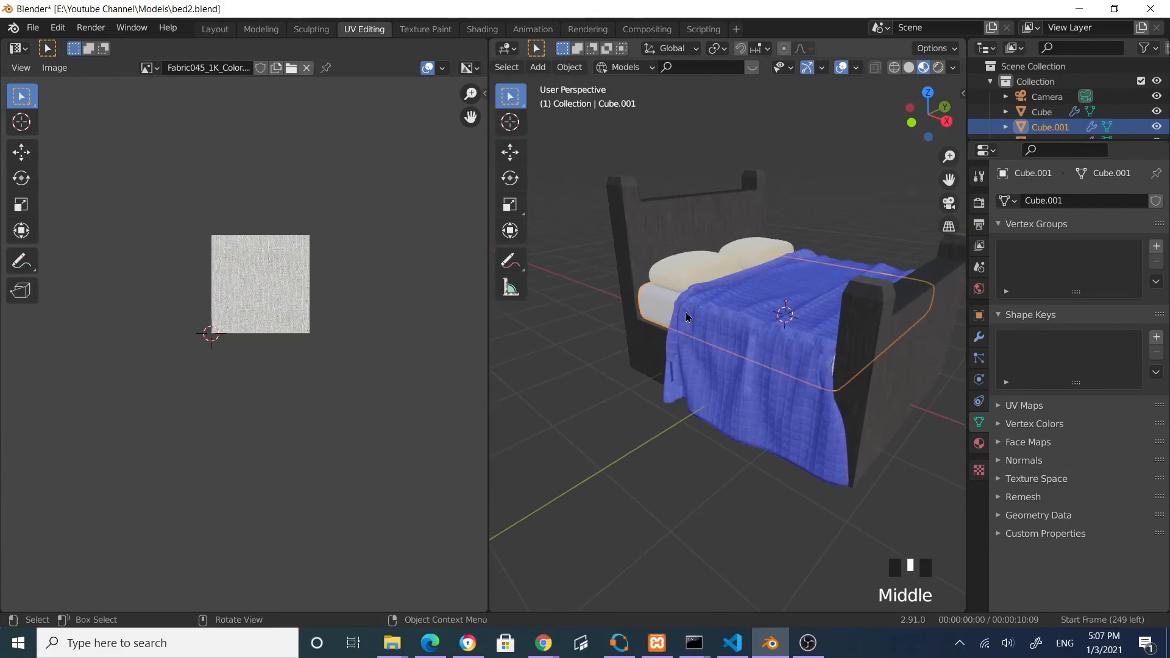
Return to the Layout workspace, clear the selection, and inspect the textured bed from all sides
{"action": "left_click", "coordinate": [217, 29]}
{"action": "left_click", "coordinate": [564, 207]}
{"action": "middle_click_drag", "start_coordinate": [564, 208], "coordinate": [505, 261]}
{"action": "scroll", "coordinate": [439, 277], "scroll_direction": "down", "scroll_amount": 2}
{"action": "middle_click_drag", "start_coordinate": [439, 277], "coordinate": [572, 241]}
{"action": "scroll", "coordinate": [415, 325], "scroll_direction": "up", "scroll_amount": 3}
{"action": "scroll", "coordinate": [355, 343], "scroll_direction": "down", "scroll_amount": 2}
{"action": "scroll", "coordinate": [384, 335], "scroll_direction": "down", "scroll_amount": 1}
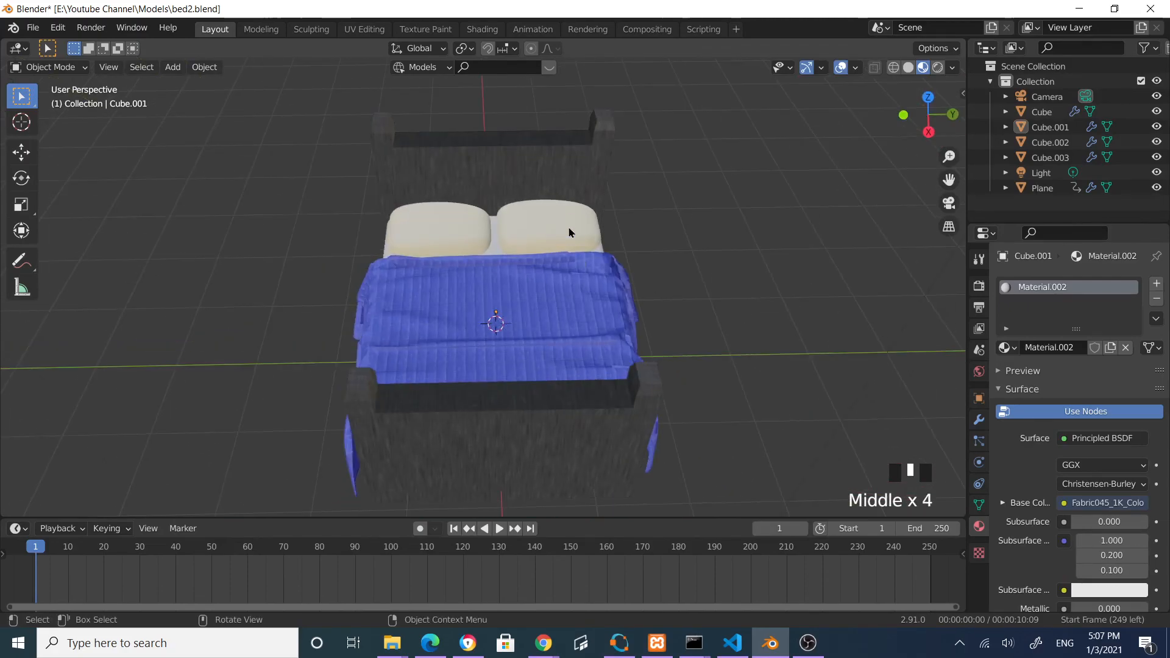
{"action": "middle_click_drag", "start_coordinate": [638, 269], "coordinate": [802, 238]}
{"action": "scroll", "coordinate": [530, 296], "scroll_direction": "up", "scroll_amount": 2}
{"action": "middle_click_drag", "start_coordinate": [531, 296], "coordinate": [621, 303]}
{"action": "scroll", "coordinate": [424, 194], "scroll_direction": "up", "scroll_amount": 1}
{"action": "scroll", "coordinate": [534, 283], "scroll_direction": "down", "scroll_amount": 2}
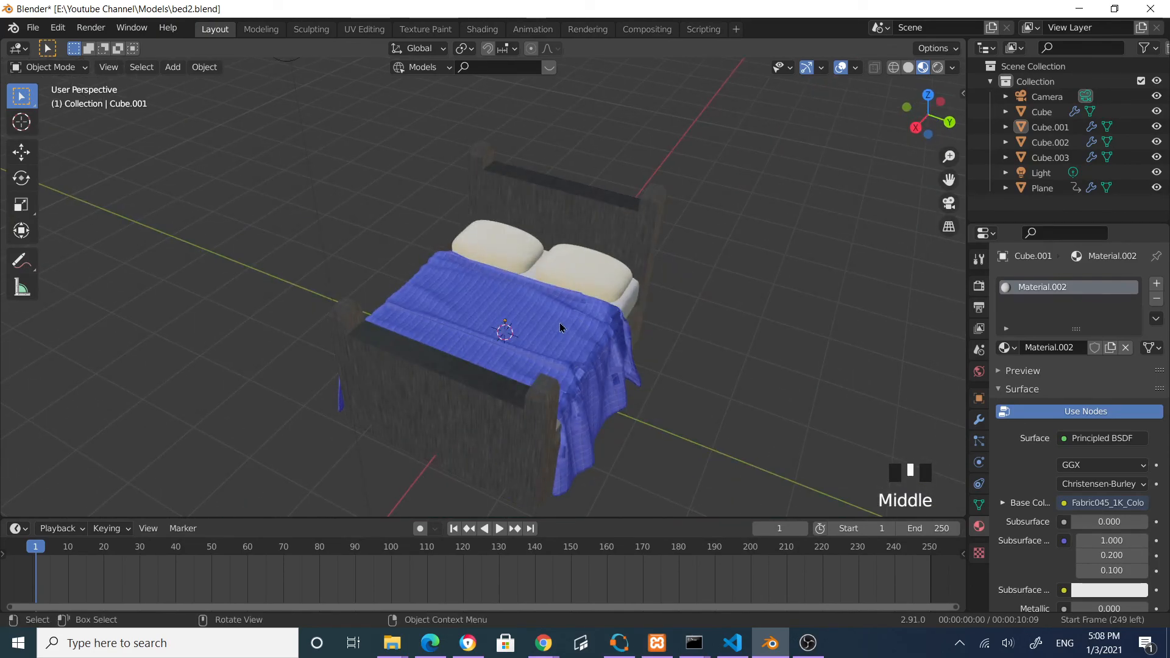
{"action": "scroll", "coordinate": [560, 330], "scroll_direction": "up", "scroll_amount": 3}
{"action": "middle_click_drag", "start_coordinate": [562, 330], "coordinate": [598, 274]}
{"action": "scroll", "coordinate": [661, 317], "scroll_direction": "down", "scroll_amount": 1}
{"action": "middle_click_drag", "start_coordinate": [662, 317], "coordinate": [762, 368]}
{"action": "scroll", "coordinate": [591, 308], "scroll_direction": "down", "scroll_amount": 2}
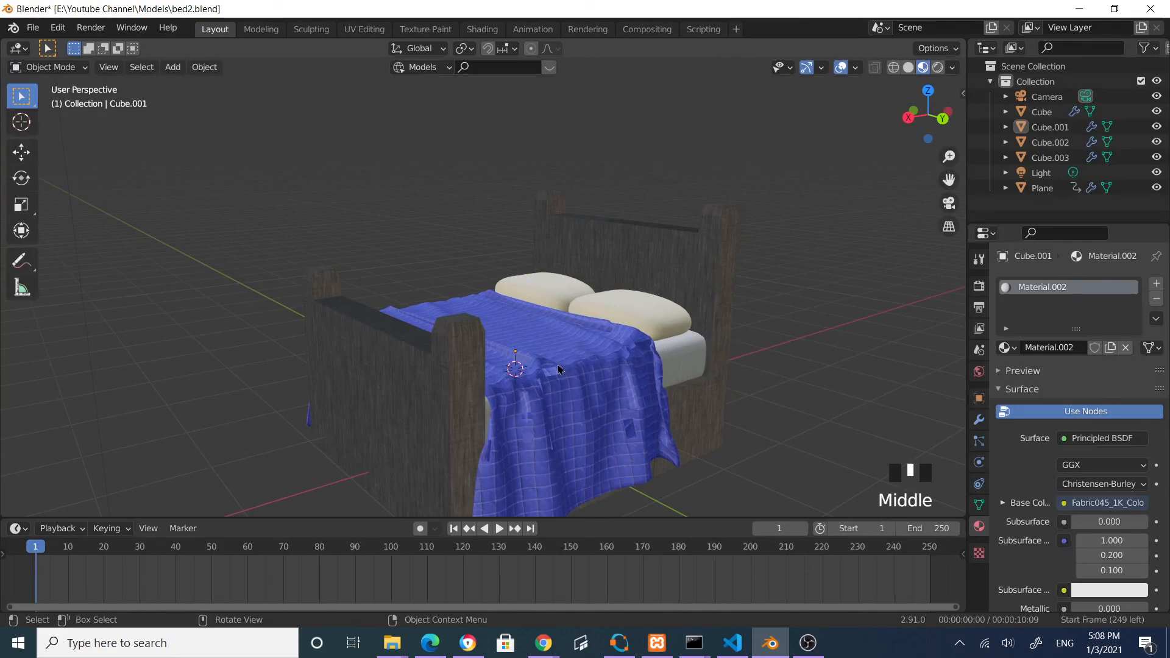
Set the blanket's Subdivision level to 3 and check its folds up close
{"action": "middle_click_drag", "start_coordinate": [599, 412], "coordinate": [495, 407]}
{"action": "scroll", "coordinate": [494, 390], "scroll_direction": "up", "scroll_amount": 2}
{"action": "left_click", "coordinate": [495, 409]}
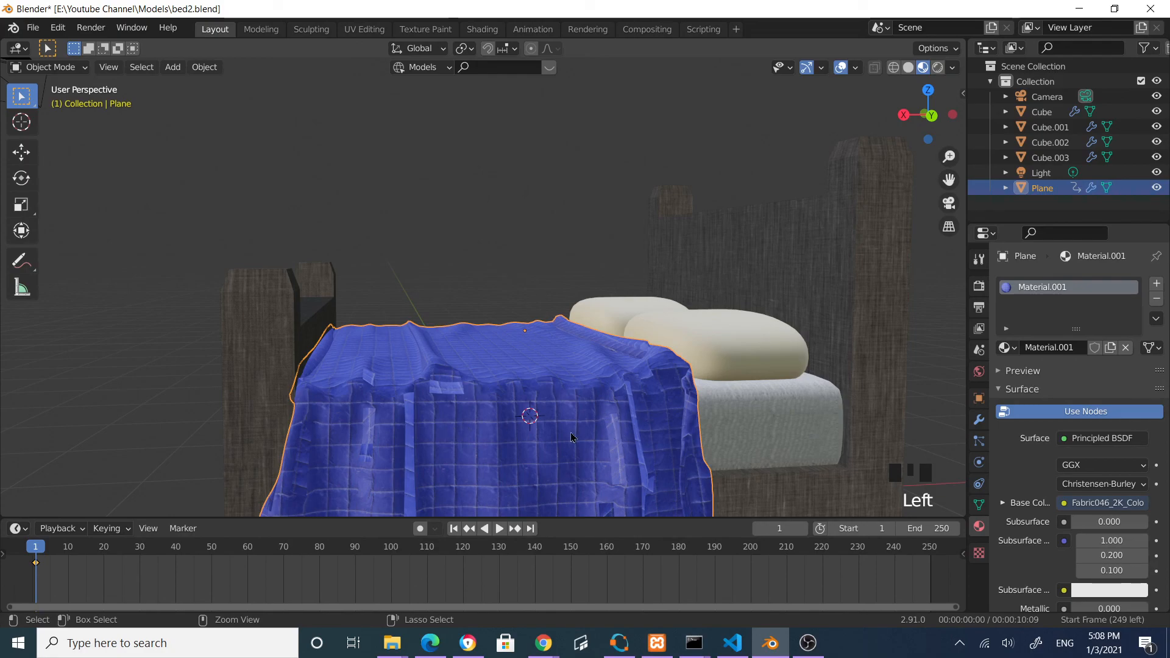
{"action": "key", "text": "ctrl+3"}
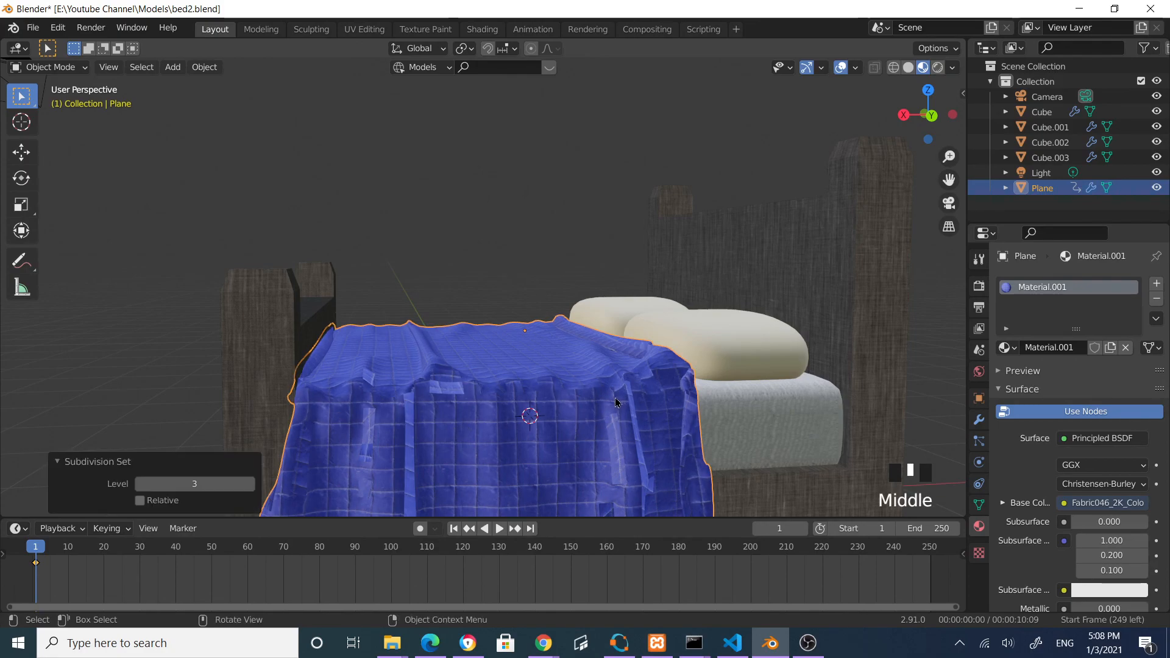
{"action": "middle_click_drag", "start_coordinate": [616, 402], "coordinate": [565, 370]}
{"action": "scroll", "coordinate": [539, 420], "scroll_direction": "up", "scroll_amount": 5}
{"action": "scroll", "coordinate": [516, 356], "scroll_direction": "down", "scroll_amount": 3}
{"action": "scroll", "coordinate": [565, 369], "scroll_direction": "down", "scroll_amount": 3}
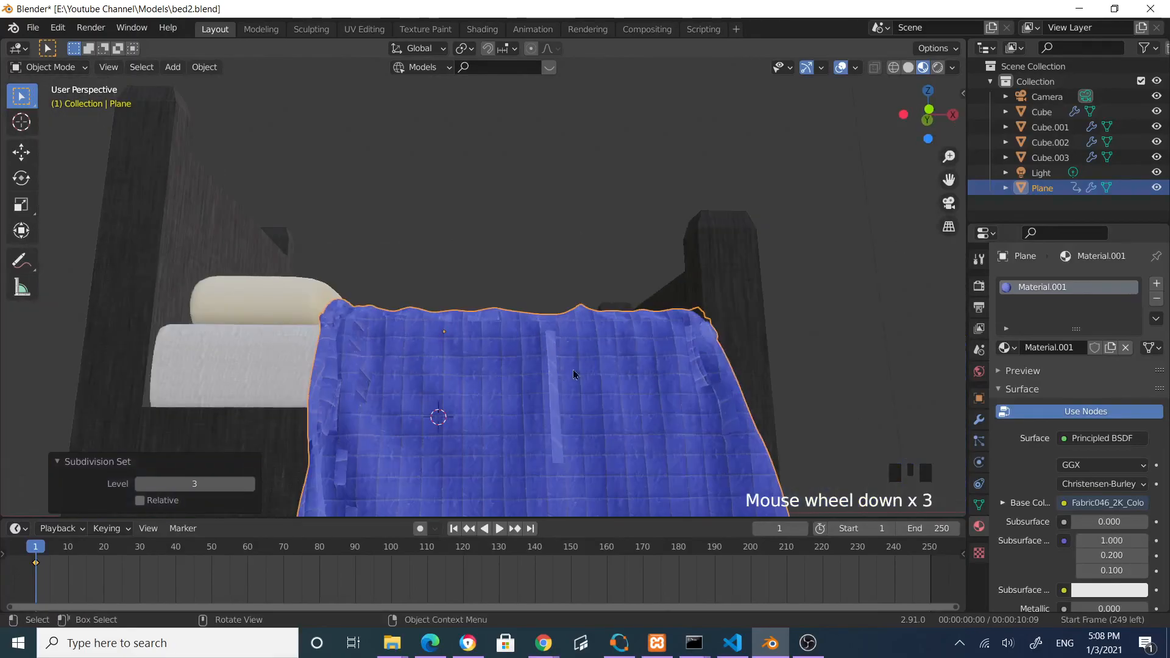
{"action": "scroll", "coordinate": [628, 415], "scroll_direction": "up", "scroll_amount": 1}
Clear the selection and save the bed file
{"action": "left_click", "coordinate": [866, 361]}
{"action": "middle_click_drag", "start_coordinate": [867, 361], "coordinate": [589, 348]}
{"action": "scroll", "coordinate": [751, 371], "scroll_direction": "down", "scroll_amount": 2}
{"action": "scroll", "coordinate": [643, 399], "scroll_direction": "up", "scroll_amount": 2}
{"action": "key", "text": "ctrl+s"}
{"action": "scroll", "coordinate": [701, 345], "scroll_direction": "down", "scroll_amount": 2}
{"action": "middle_click_drag", "start_coordinate": [708, 346], "coordinate": [526, 346]}
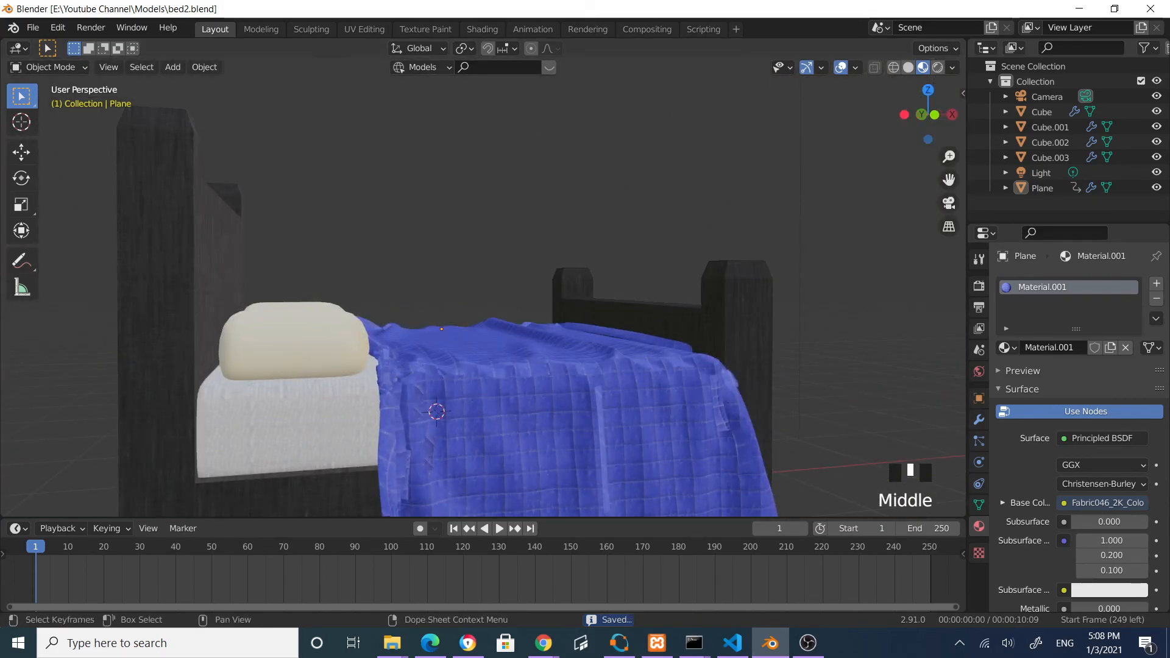